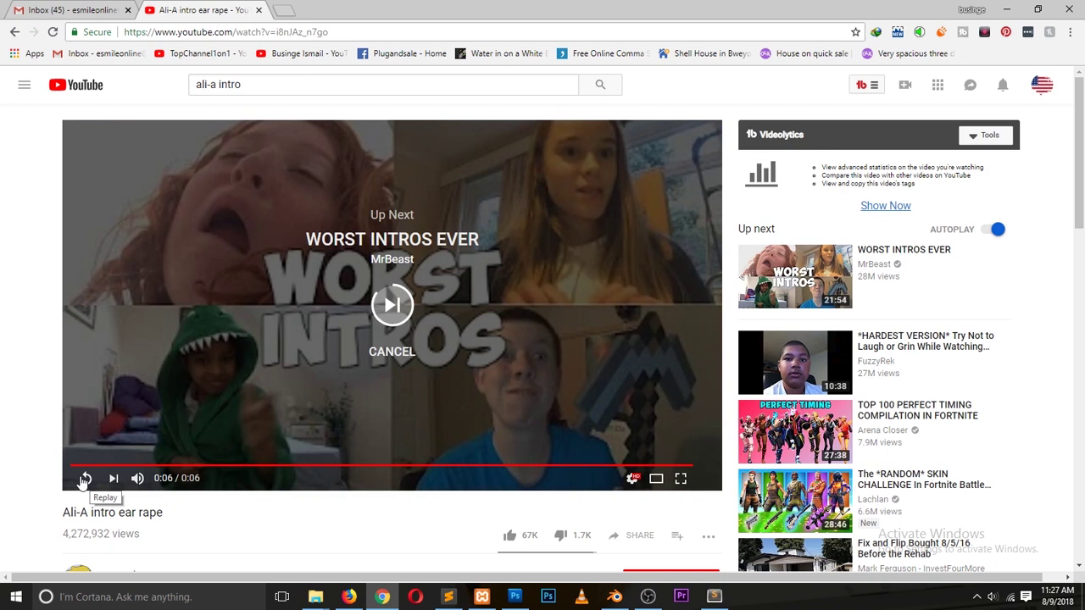
# - Replay the Ali-A intro on YouTube, pause it, and dismiss Blender's startup splash
pyautogui.click(85, 480)
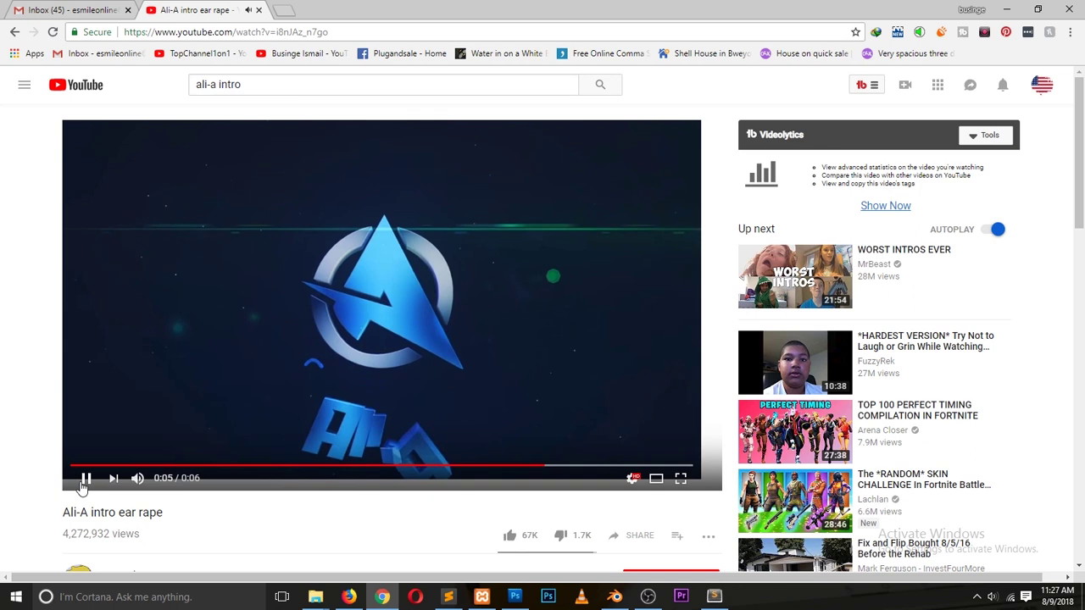
pyautogui.click(92, 458)
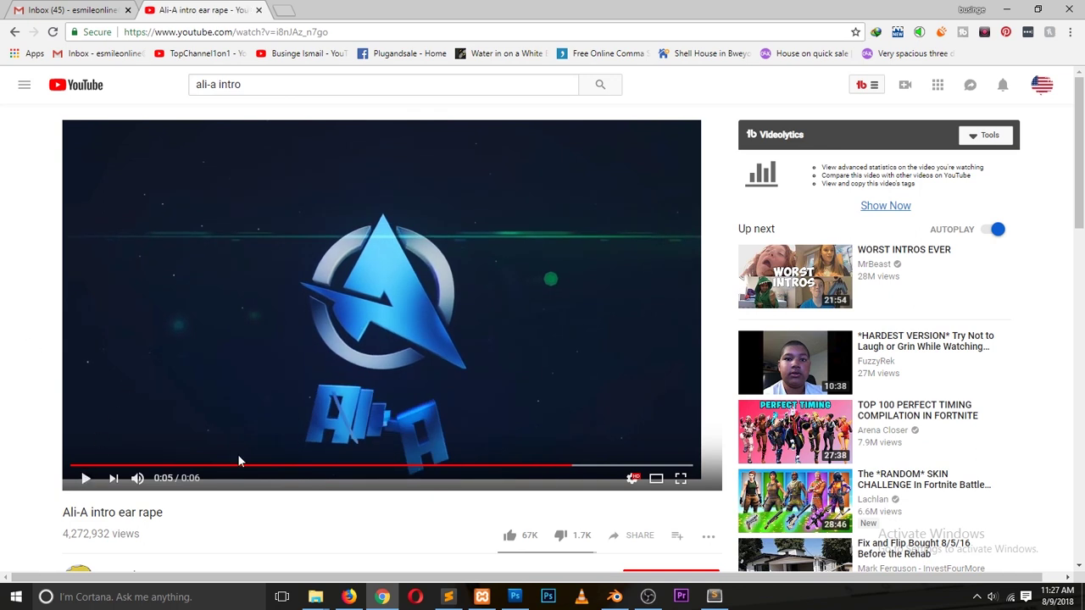
pyautogui.click(614, 597)
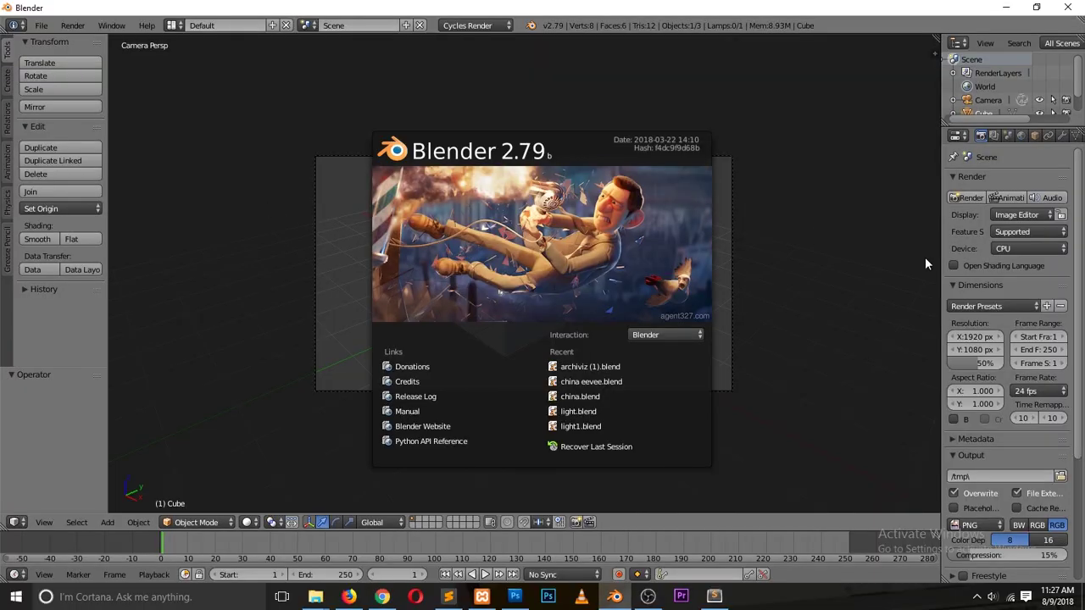
pyautogui.click(843, 343)
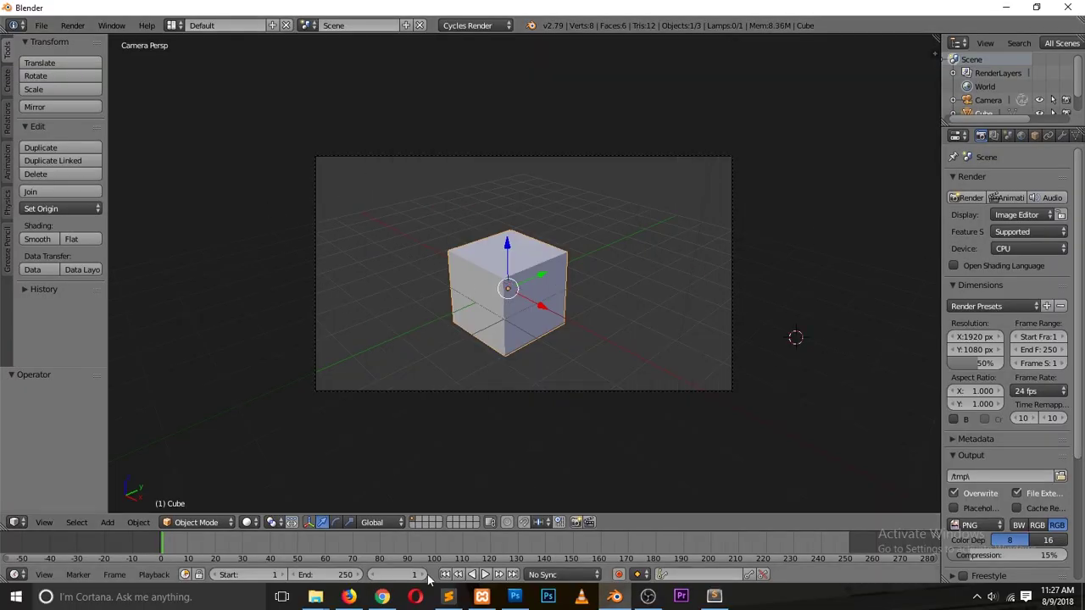
# - Scrub the intro to its final 0:06 frame showing the complete Ali-A logo
pyautogui.click(382, 597)
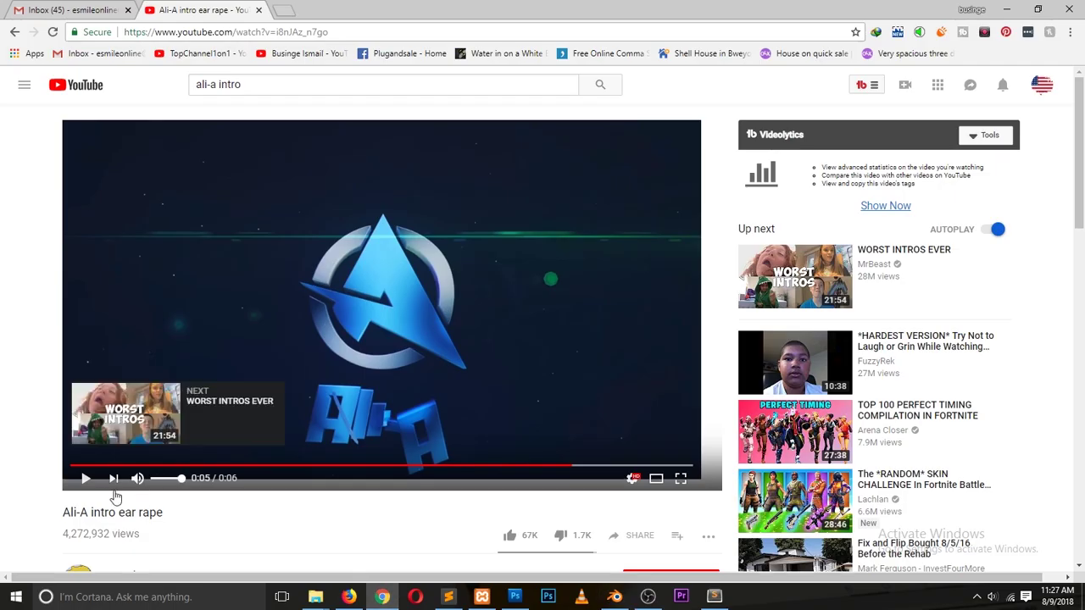
pyautogui.click(86, 480)
pyautogui.click(86, 479)
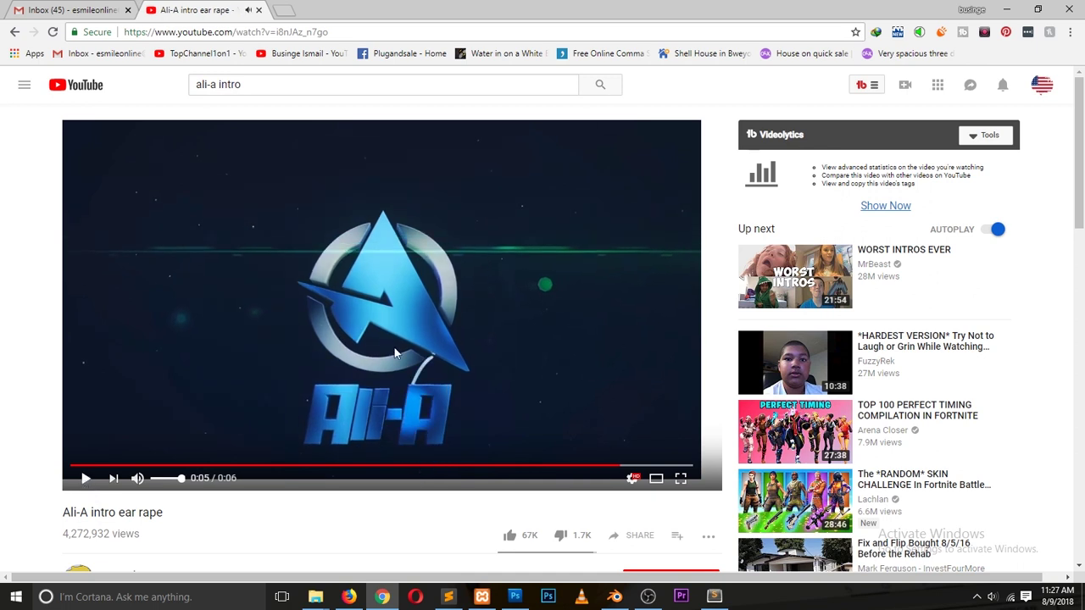
pyautogui.click(85, 479)
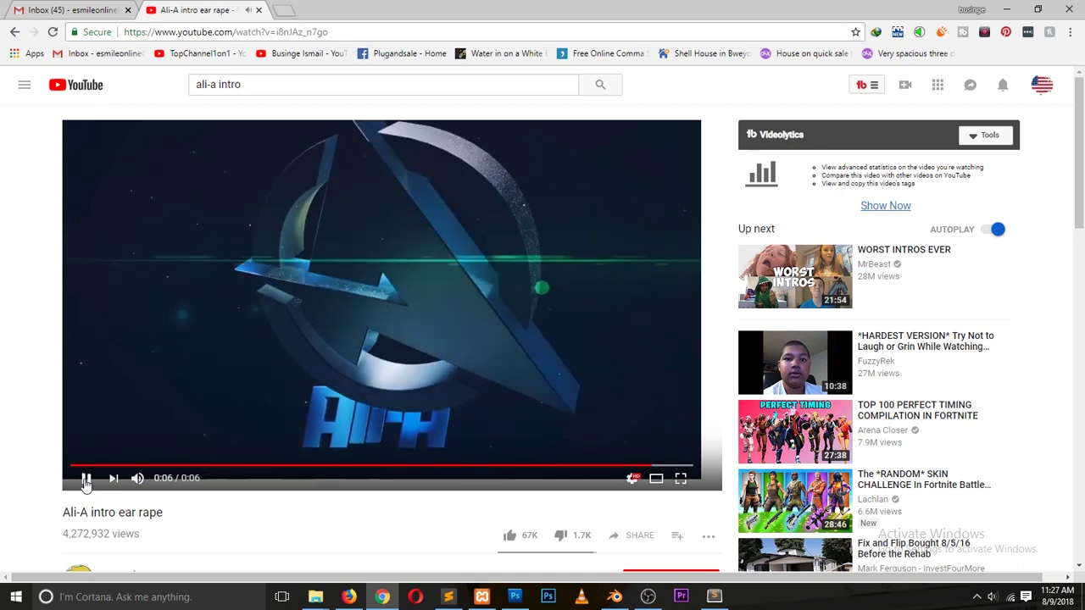
pyautogui.click(635, 466)
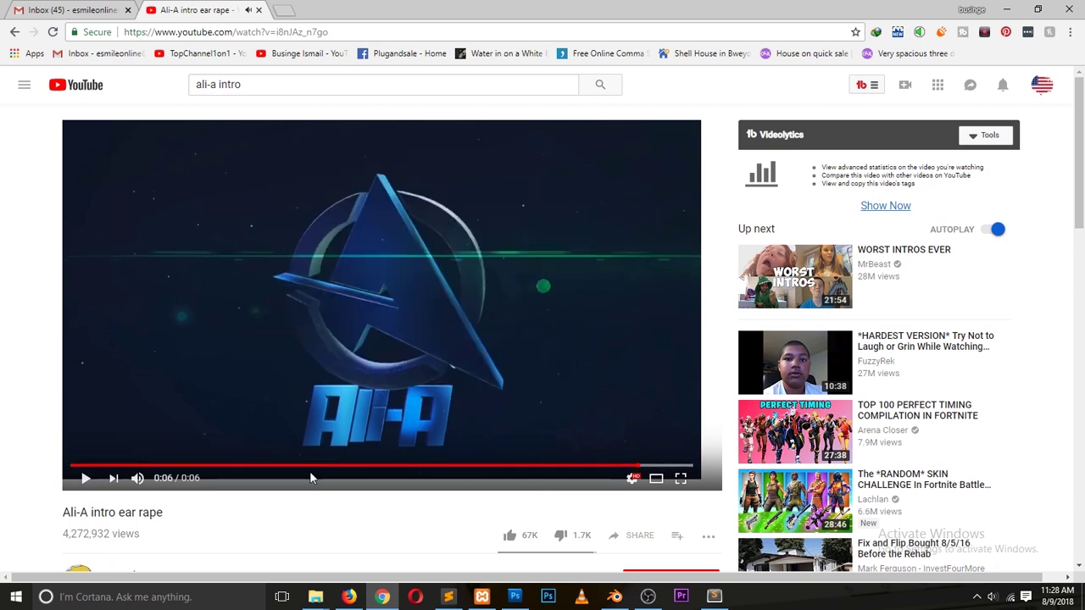
pyautogui.click(618, 466)
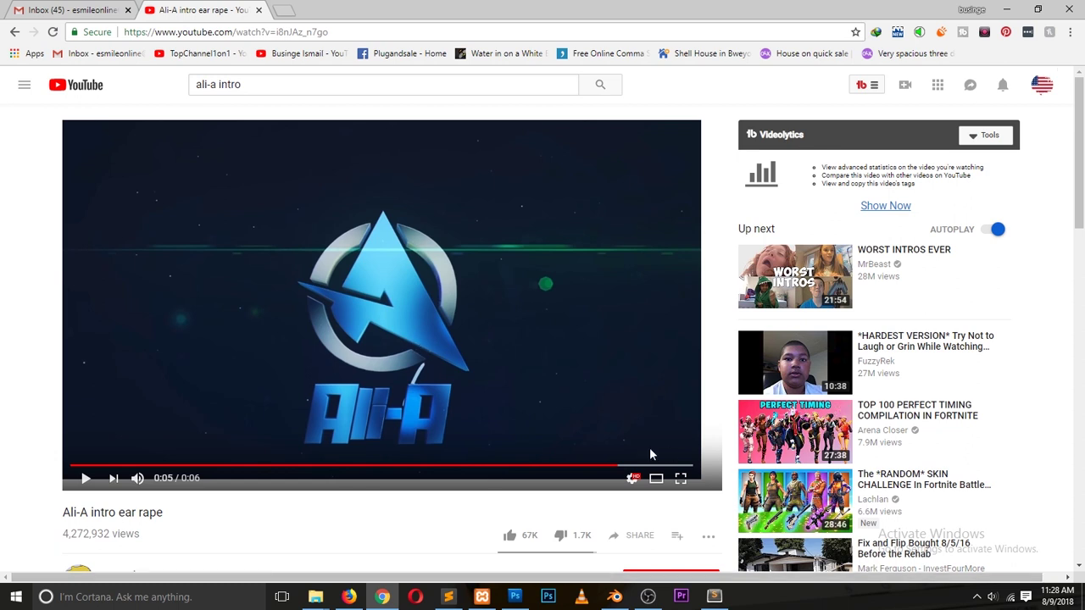
# - In Photoshop, close the old logo document without saving and create a new blank document
pyautogui.click(514, 597)
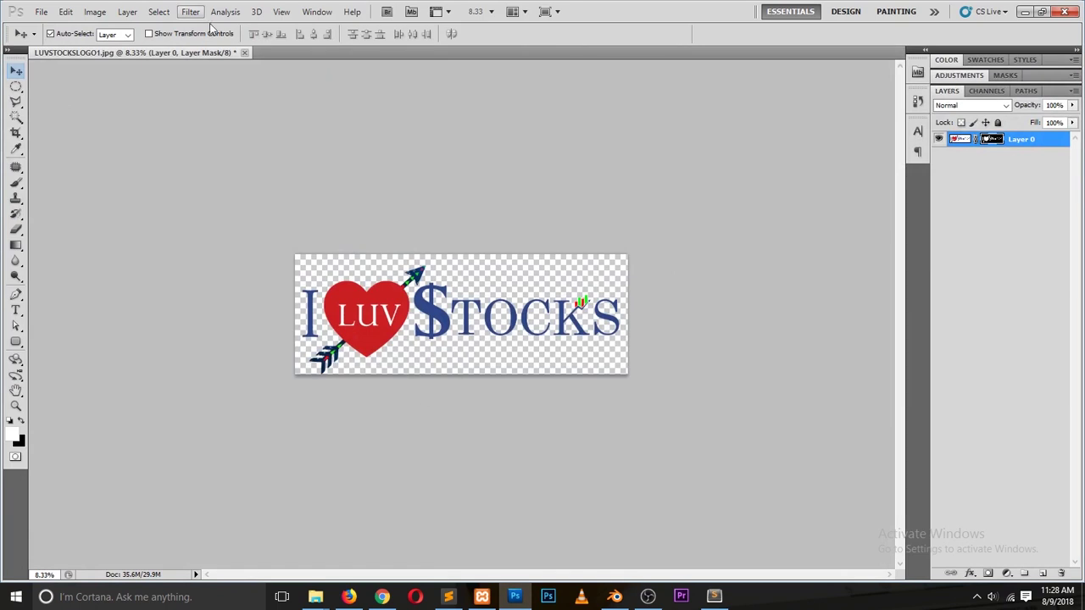
pyautogui.click(244, 52)
pyautogui.click(549, 235)
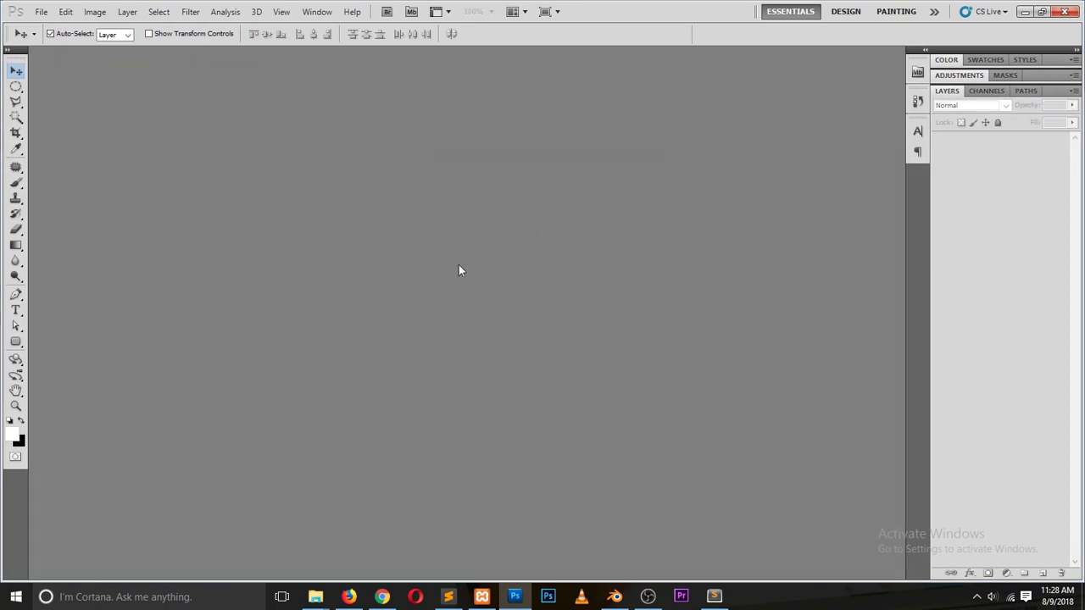
pyautogui.hotkey('ctrl', 'n')
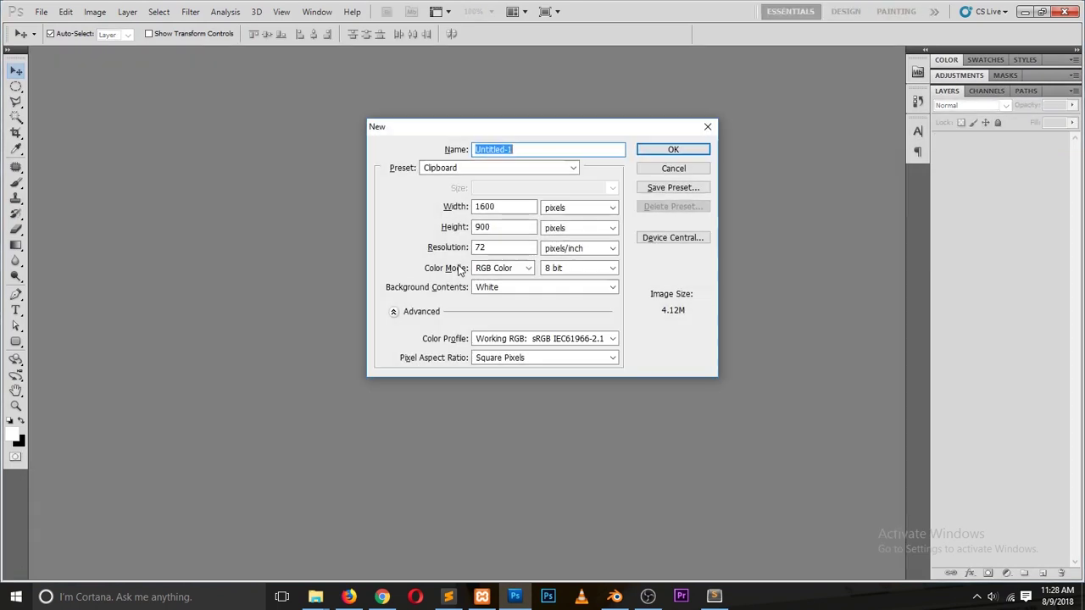
pyautogui.click(672, 150)
# - Paste the screenshot and crop it down to just the video frame
pyautogui.hotkey('ctrl', 'v')
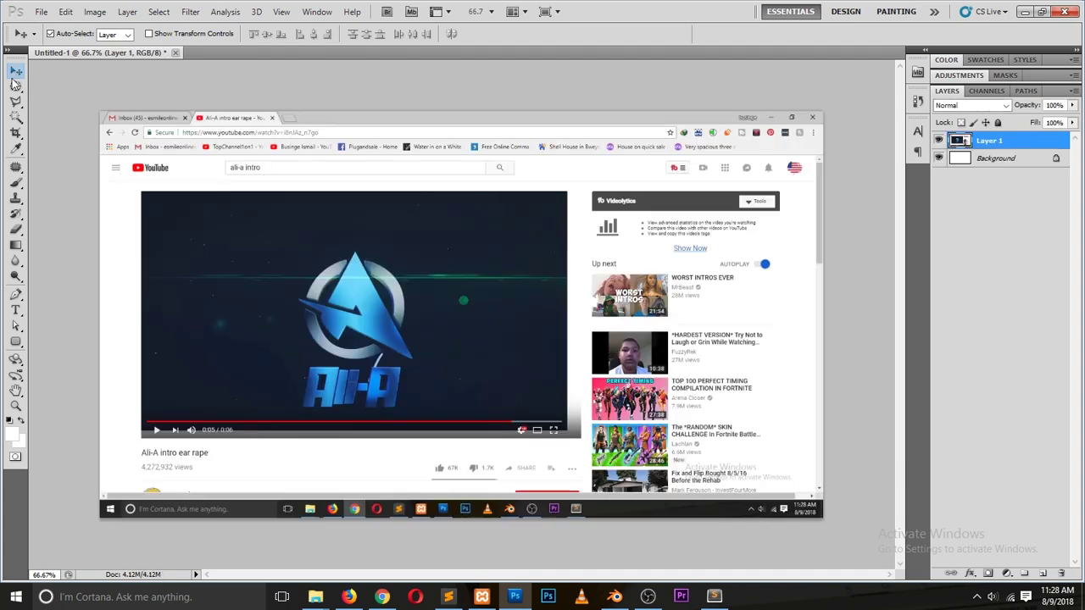
pyautogui.click(16, 134)
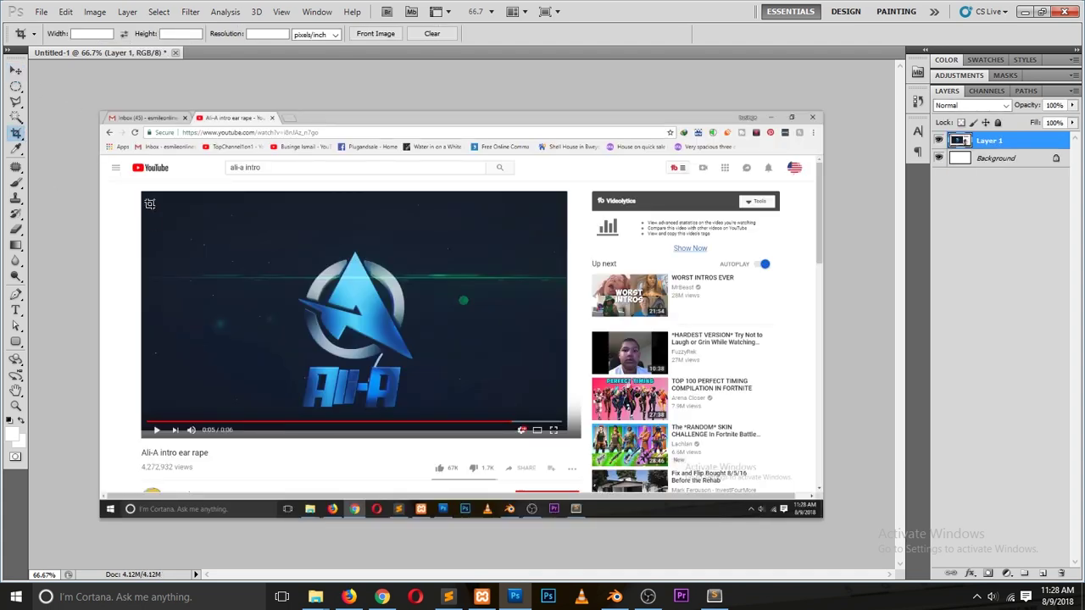
pyautogui.moveTo(479, 367); pyautogui.dragTo(568, 423)
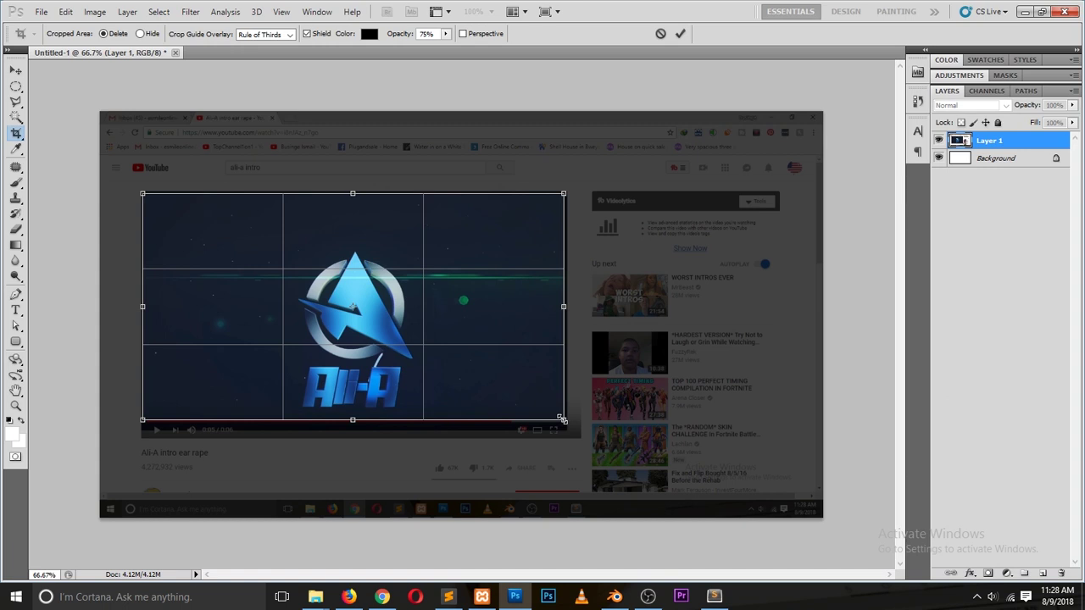
pyautogui.press('Return')
pyautogui.press('v')
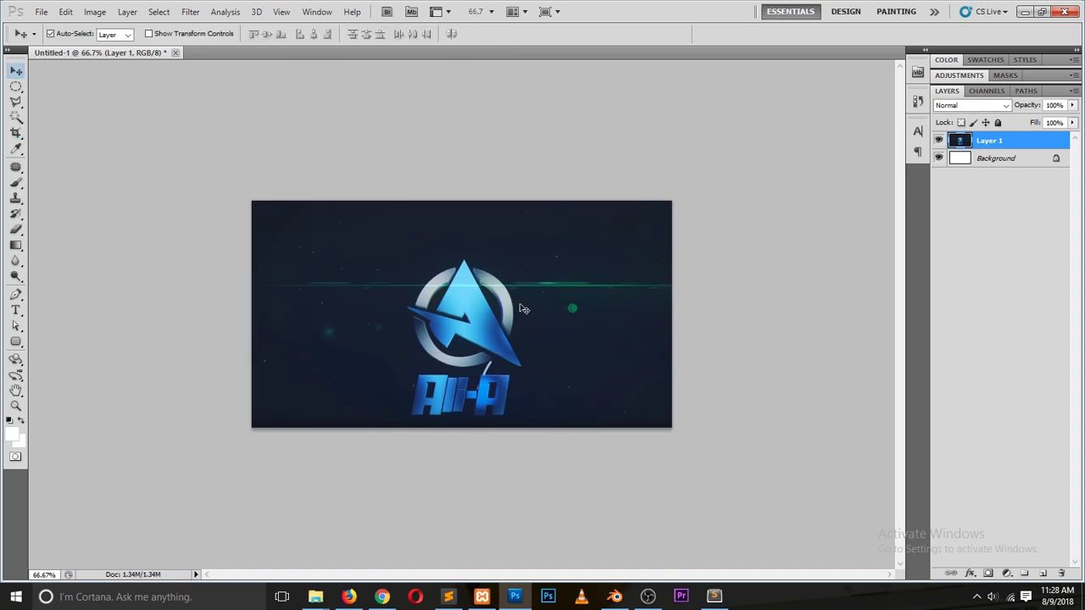
# - Export the frame via Save for Web as a quality-100 JPEG, Untitled-1.jpg, on the Desktop
pyautogui.hotkey('ctrl', 'alt', 'shift', 's')
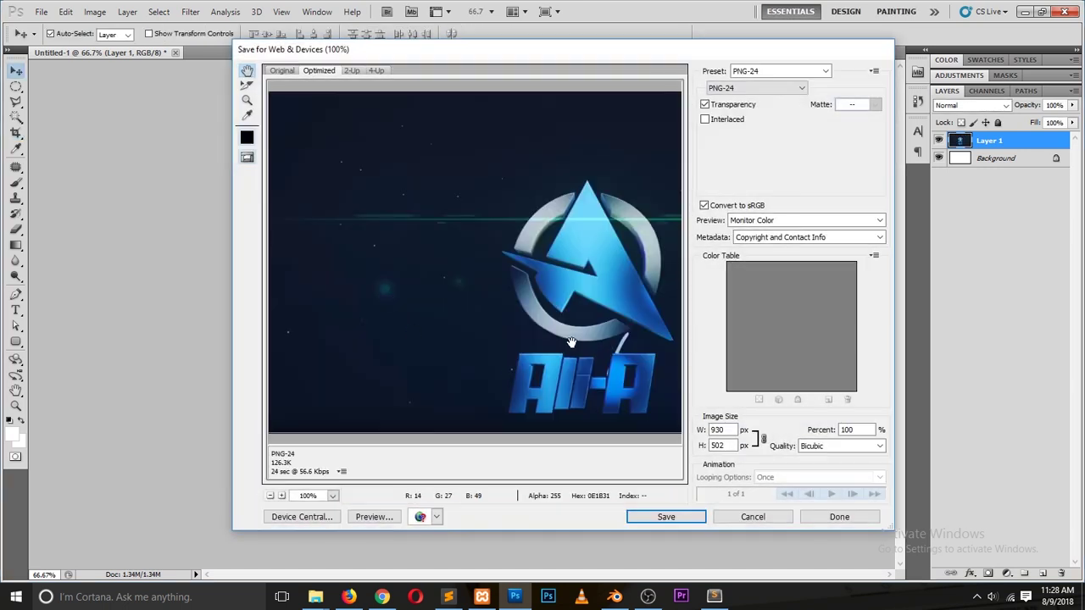
pyautogui.click(788, 88)
pyautogui.click(750, 110)
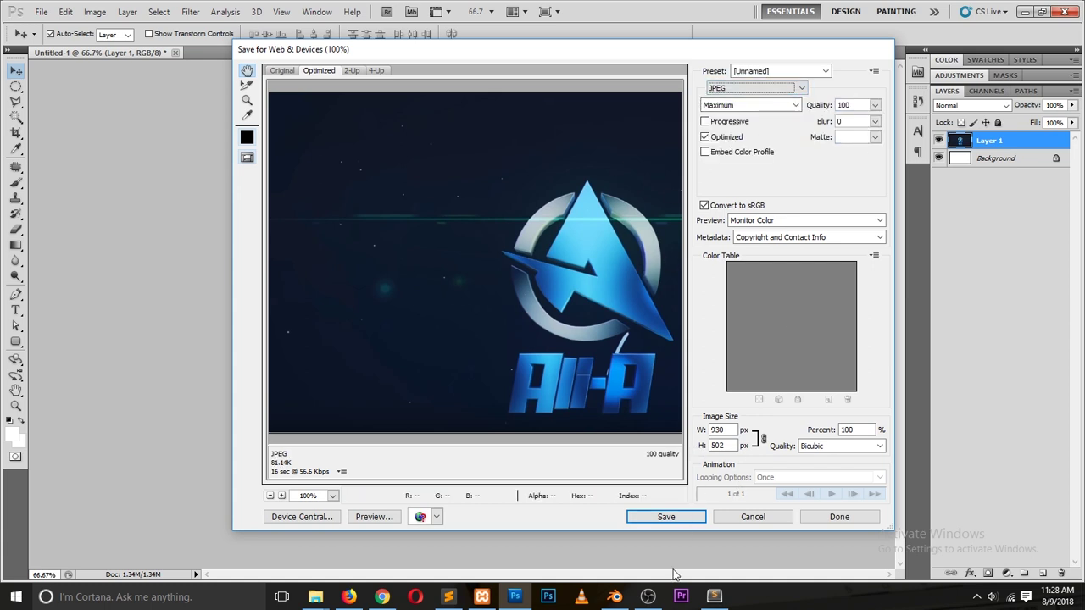
pyautogui.click(649, 597)
pyautogui.click(649, 597)
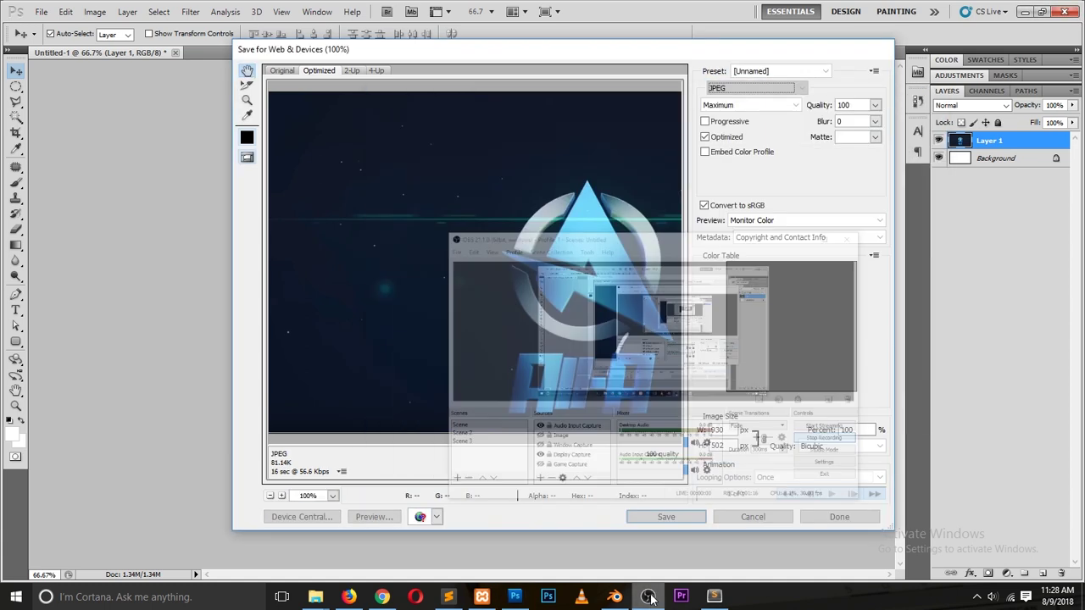
pyautogui.click(666, 517)
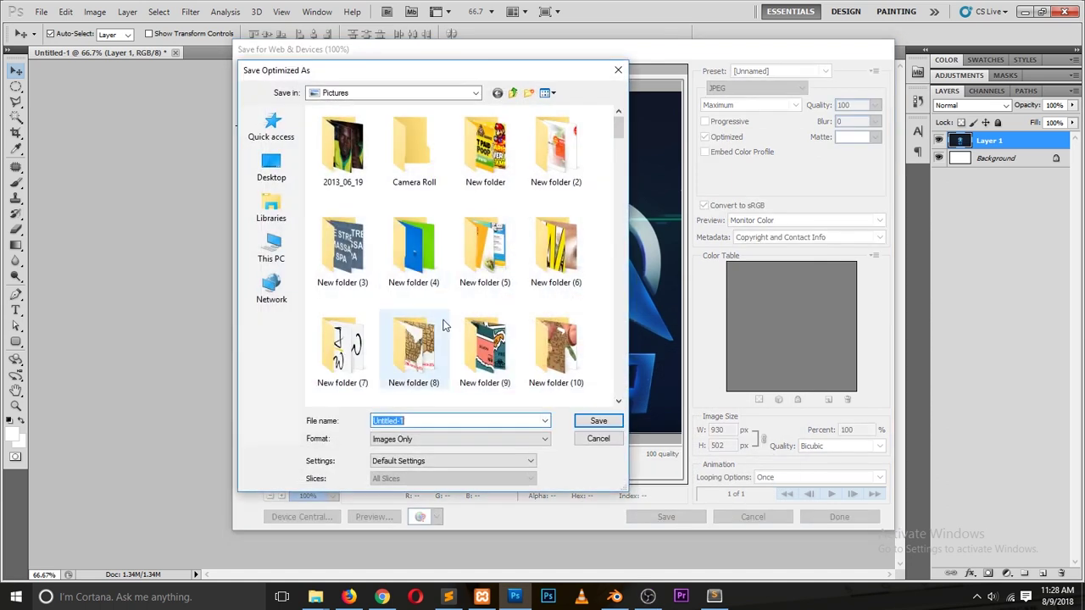
pyautogui.scroll(-10, 470, 330)
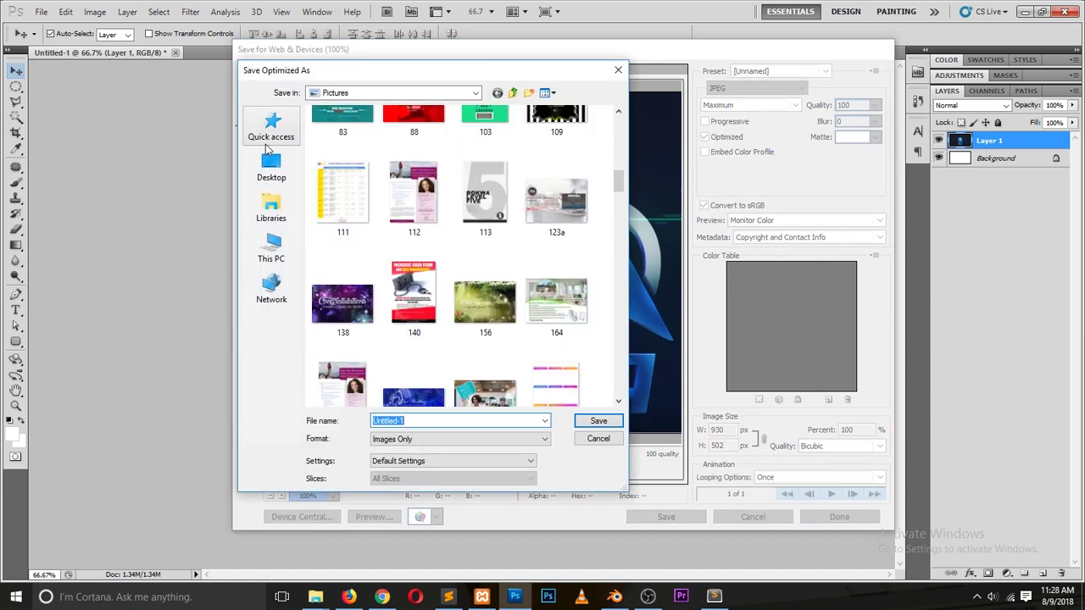
pyautogui.click(272, 170)
pyautogui.click(598, 421)
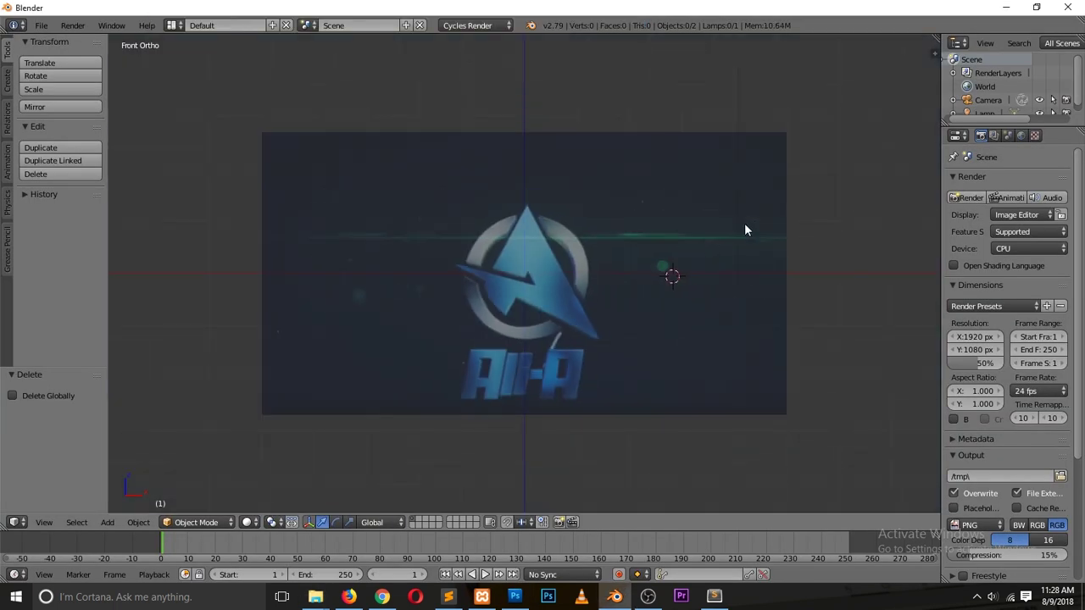
# - Enlarge the outliner area, turn it into an Image Editor, and load Untitled-1.jpg
pyautogui.moveTo(941, 77); pyautogui.dragTo(788, 94)
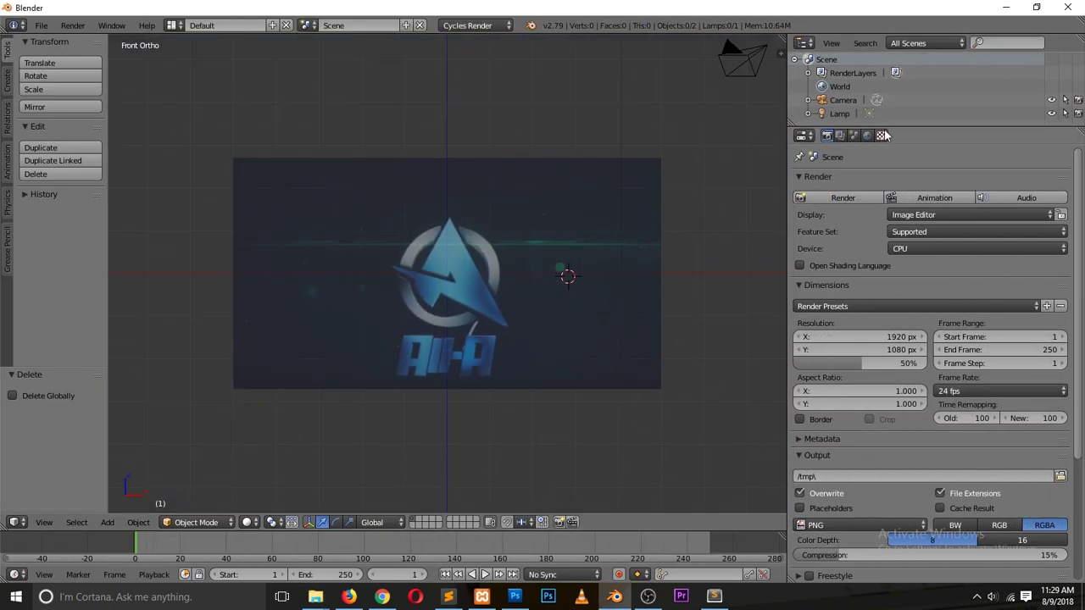
pyautogui.moveTo(885, 129); pyautogui.dragTo(885, 249)
pyautogui.click(803, 42)
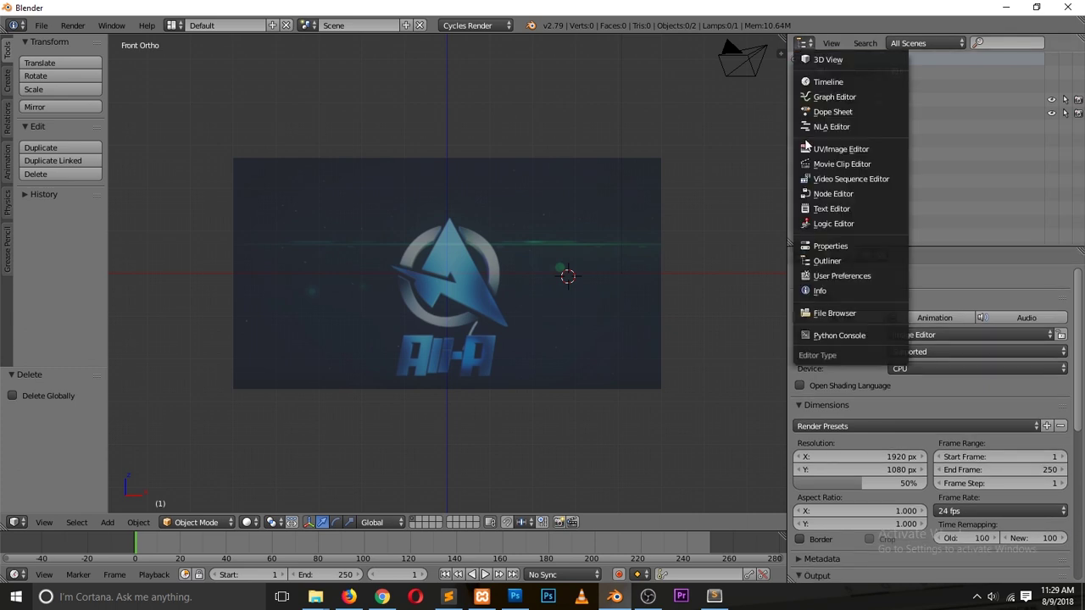
pyautogui.click(815, 149)
pyautogui.click(896, 239)
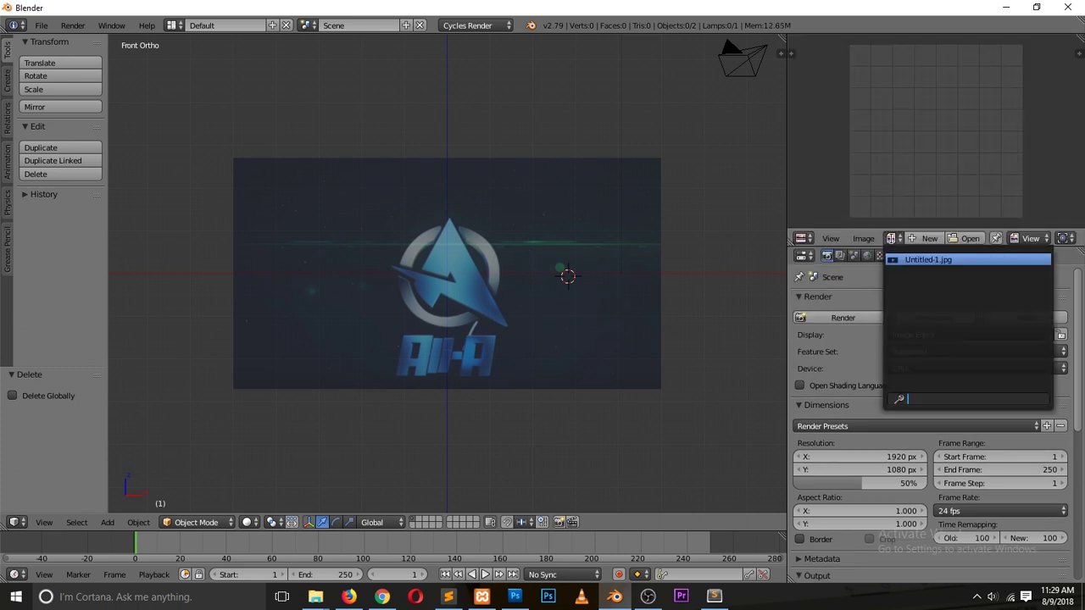
pyautogui.click(895, 259)
# - Zoom the 3D view onto the reference logo and place the 3D cursor near the ring's top-left
pyautogui.scroll(-3, 840, 119)
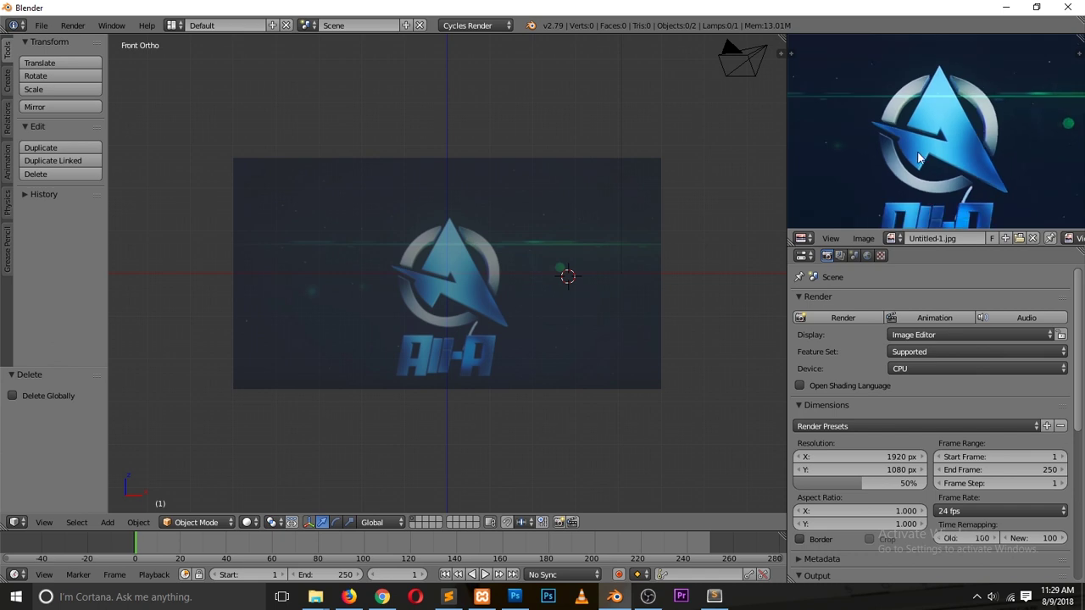
pyautogui.scroll(2, 896, 117)
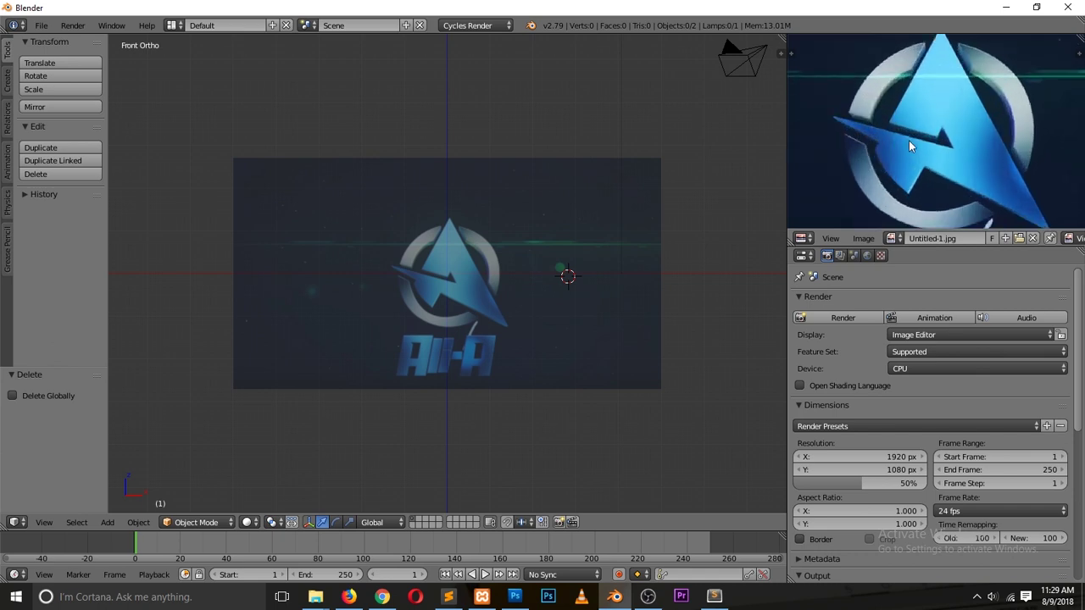
pyautogui.scroll(-5, 949, 93)
pyautogui.scroll(3, 956, 104)
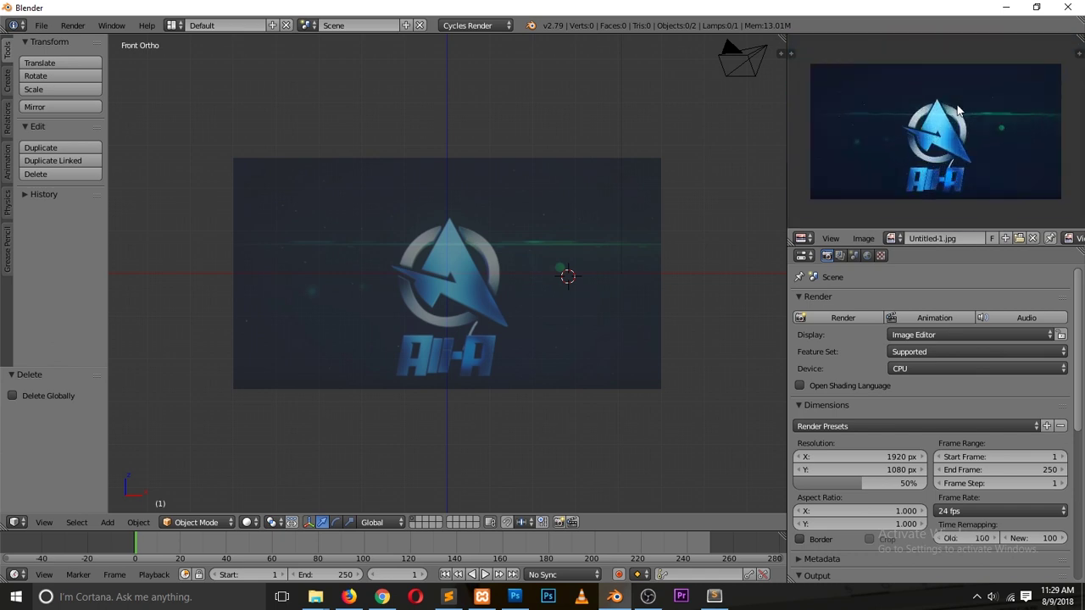
pyautogui.scroll(5, 971, 150)
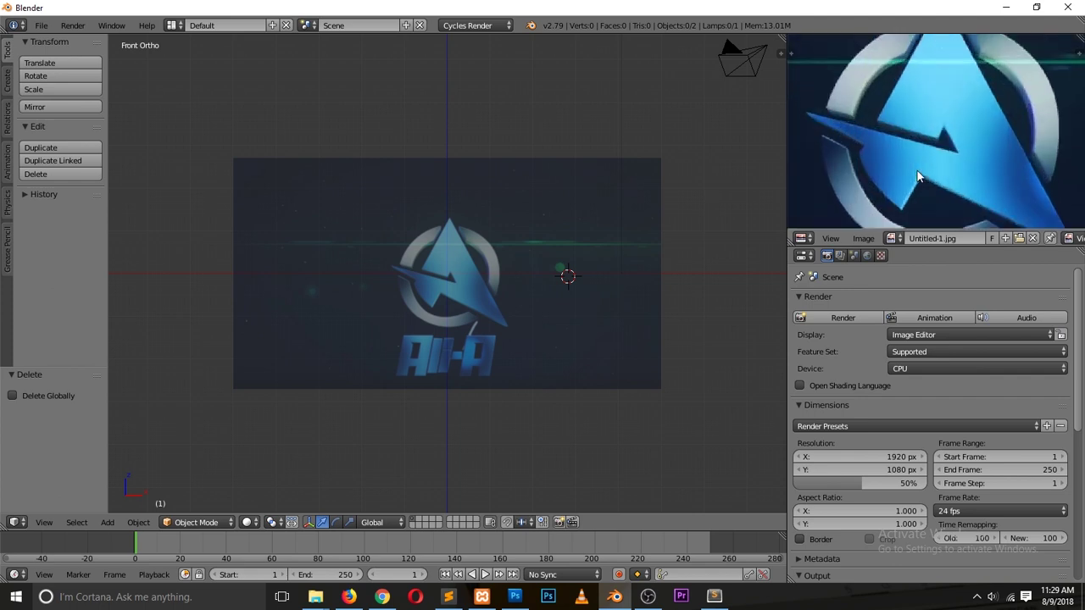
pyautogui.scroll(-4, 898, 179)
pyautogui.scroll(5, 462, 276)
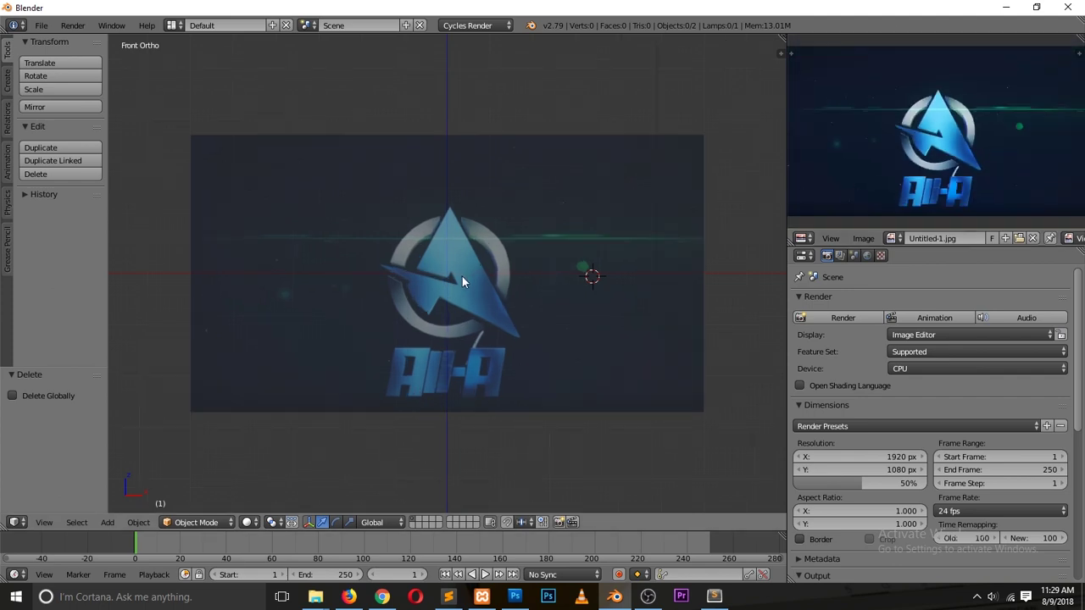
pyautogui.press('`')
pyautogui.scroll(1, 442, 271)
pyautogui.click(440, 268)
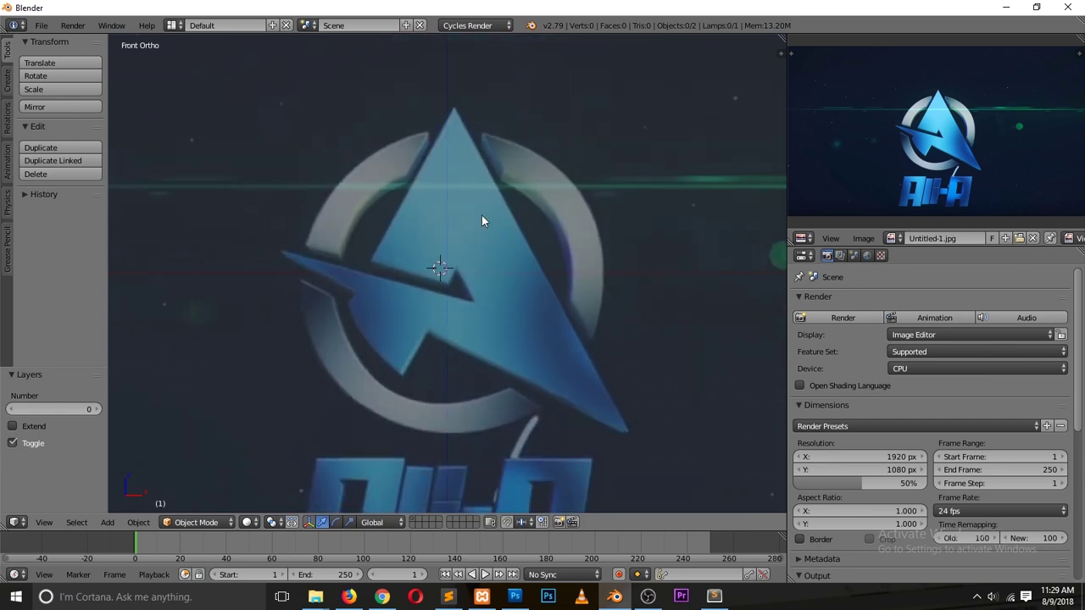
pyautogui.scroll(3, 450, 286)
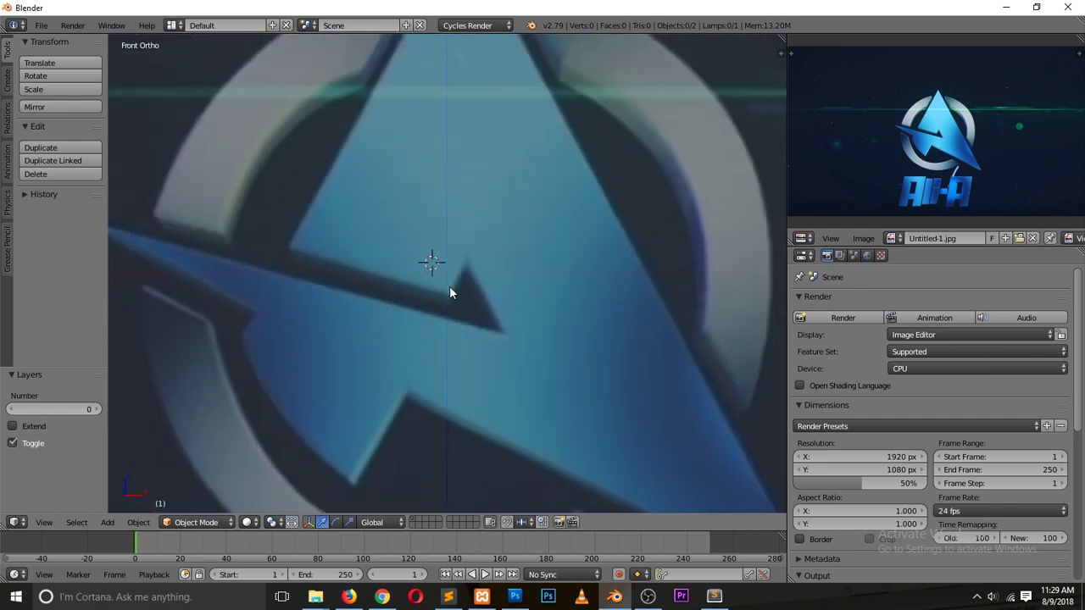
pyautogui.scroll(-3, 432, 290)
pyautogui.hotkey('shift', 'a')
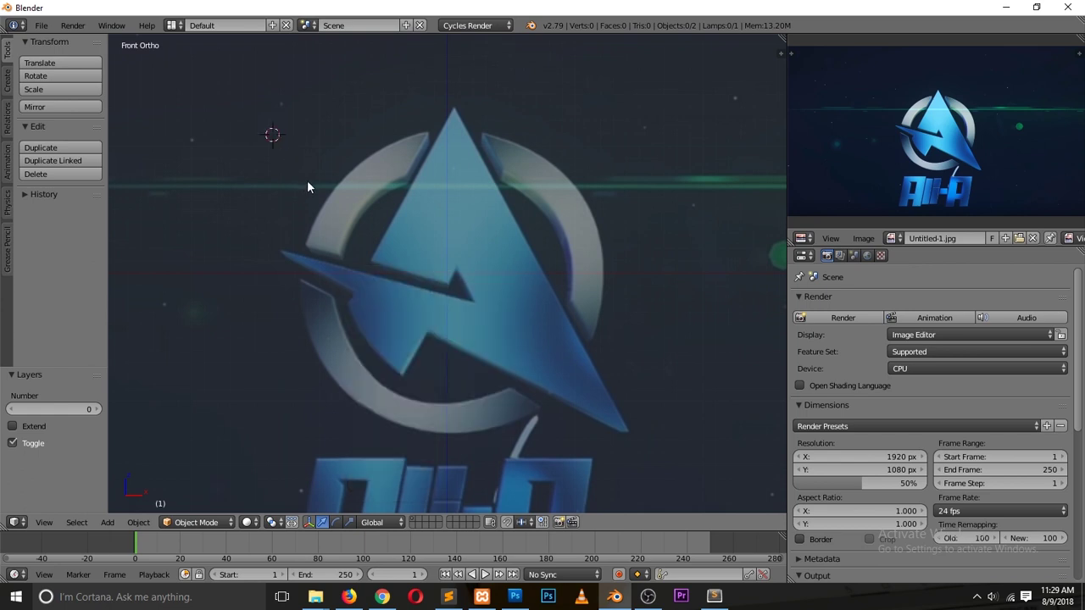
# - Add a plane, rotate it 90° about X, and move it over the logo
pyautogui.hotkey('shift', 'a')
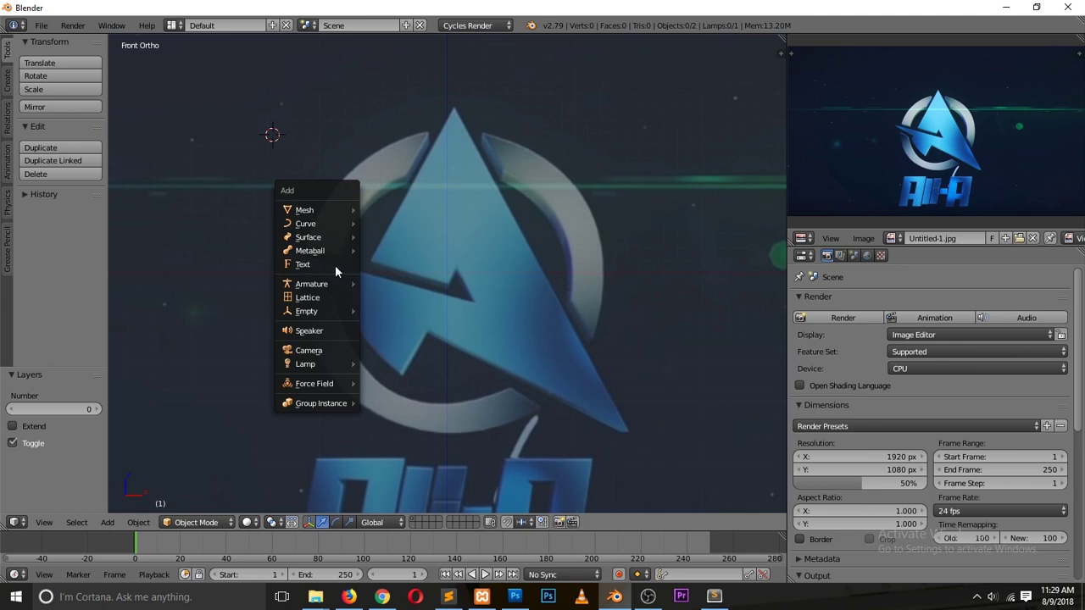
pyautogui.moveTo(343, 222)
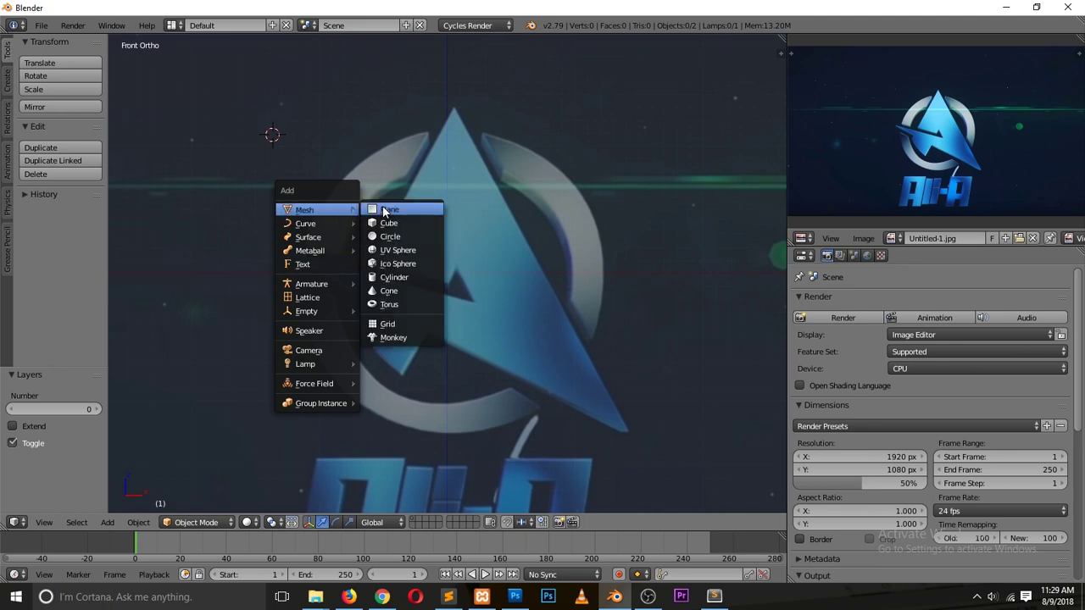
pyautogui.click(395, 210)
pyautogui.write('rx90')
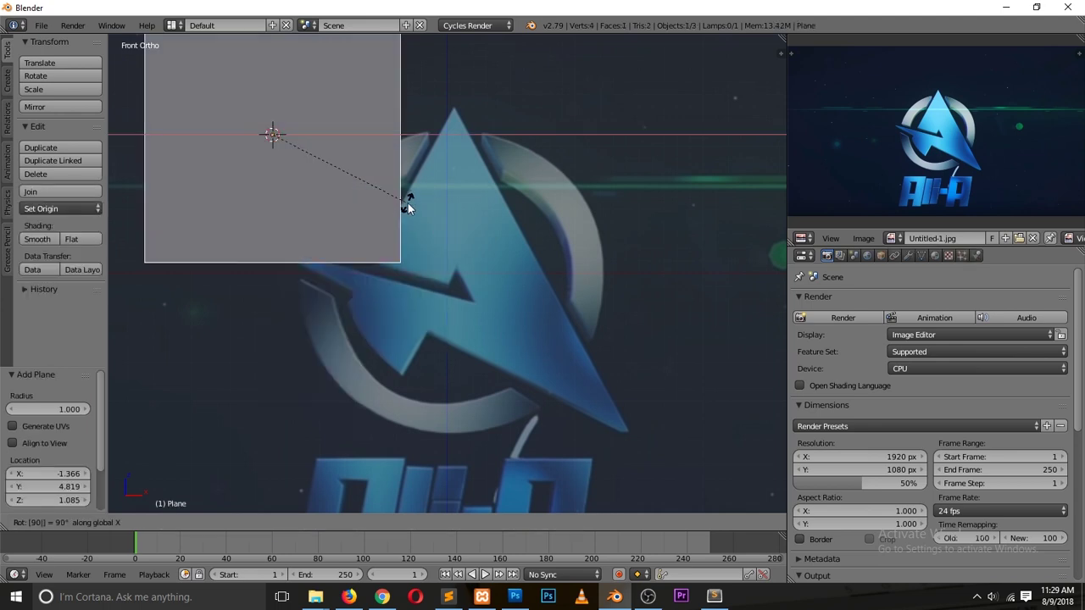
pyautogui.press('Return')
pyautogui.press('g')
pyautogui.click(590, 361)
# - In Edit Mode with X-ray on, delete three of the plane's four corner vertices
pyautogui.press('Tab')
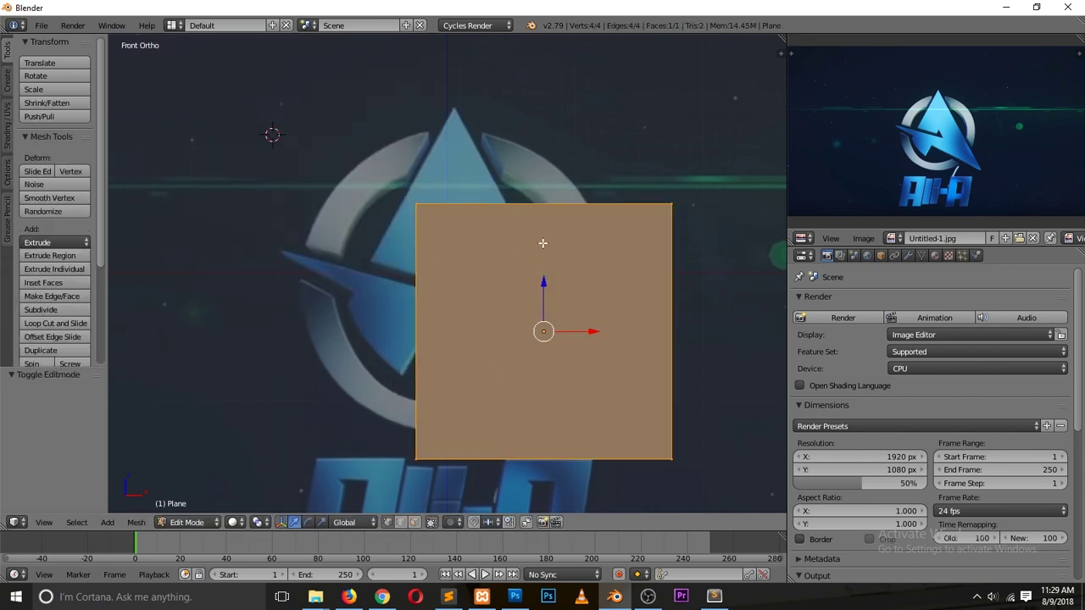
pyautogui.press('z')
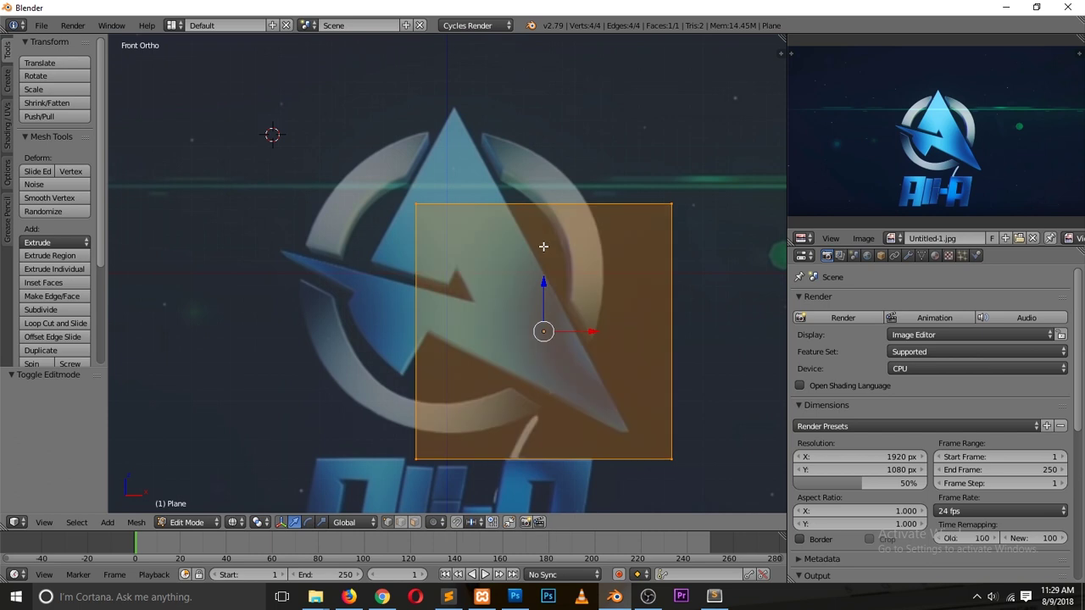
pyautogui.rightClick(408, 200)
pyautogui.rightClick(713, 457)
pyautogui.keyDown('shift'); pyautogui.rightClick(668, 201); pyautogui.keyUp('shift')
pyautogui.keyDown('shift'); pyautogui.rightClick(416, 458); pyautogui.keyUp('shift')
pyautogui.press('x')
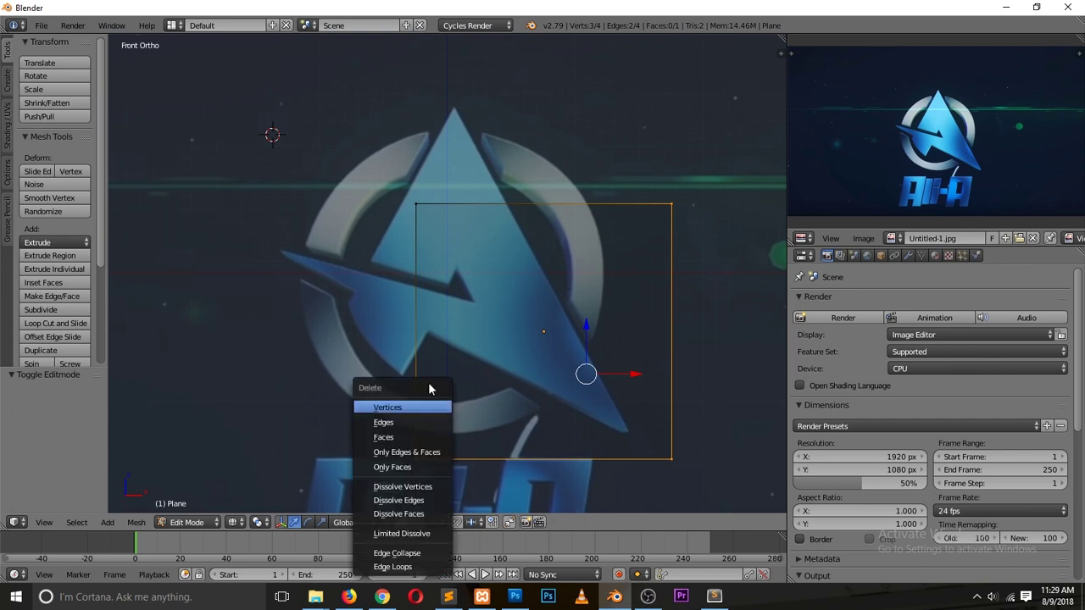
pyautogui.click(426, 408)
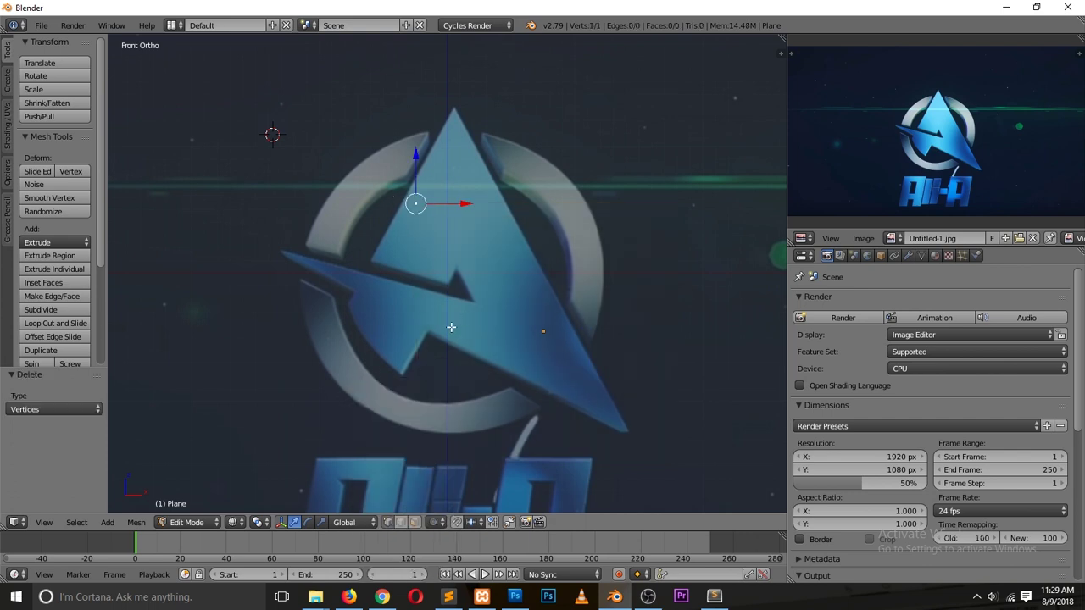
# - Move the remaining vertex to the arrow's top tip and extrude points to the lower-right and inner corners
pyautogui.press('g')
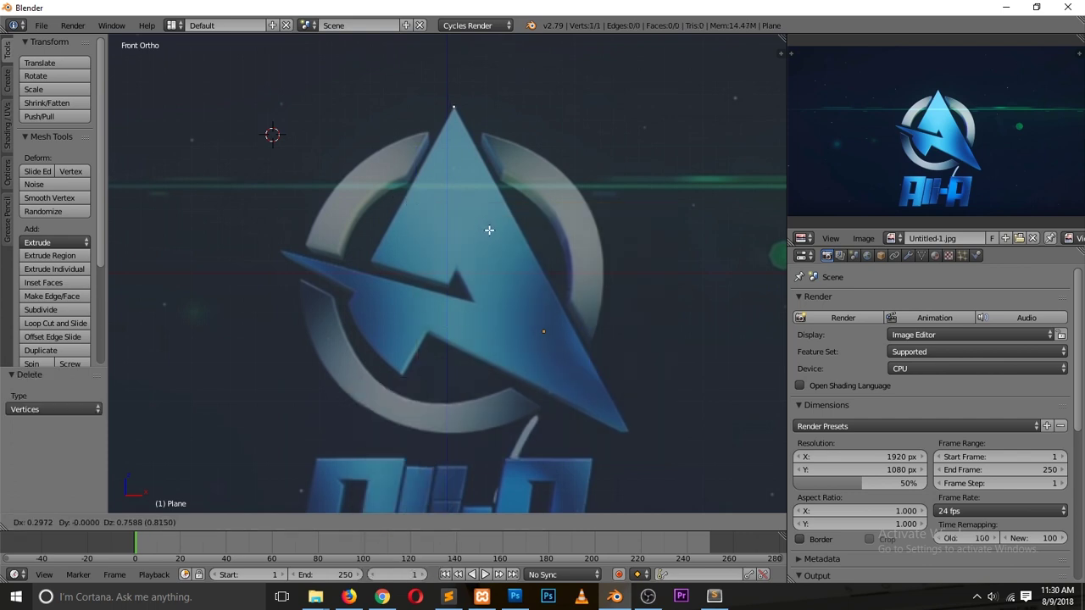
pyautogui.click(489, 230)
pyautogui.press('e')
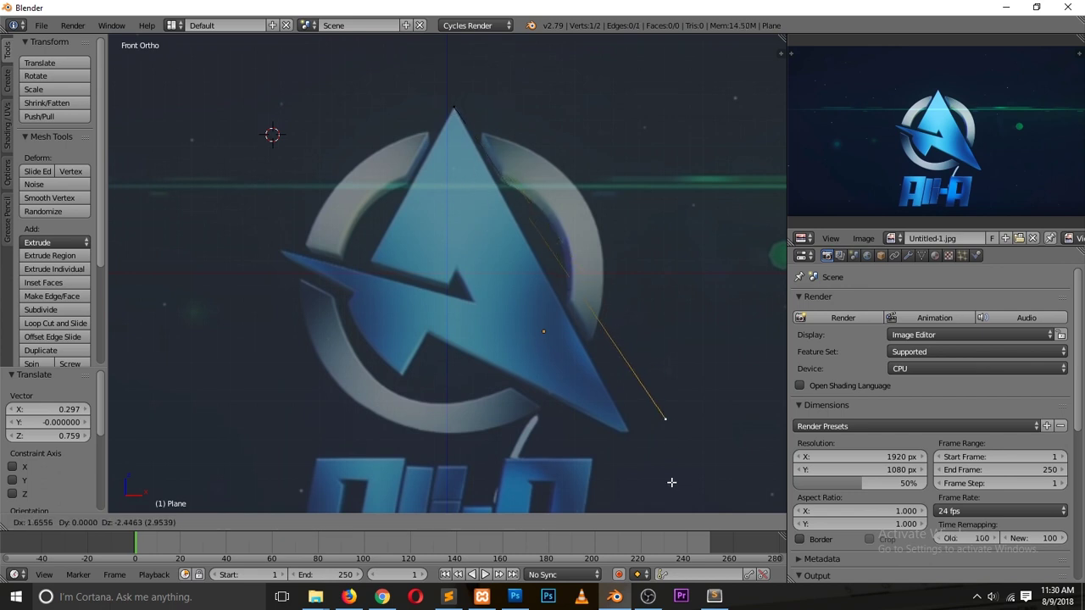
pyautogui.click(646, 495)
pyautogui.press('e')
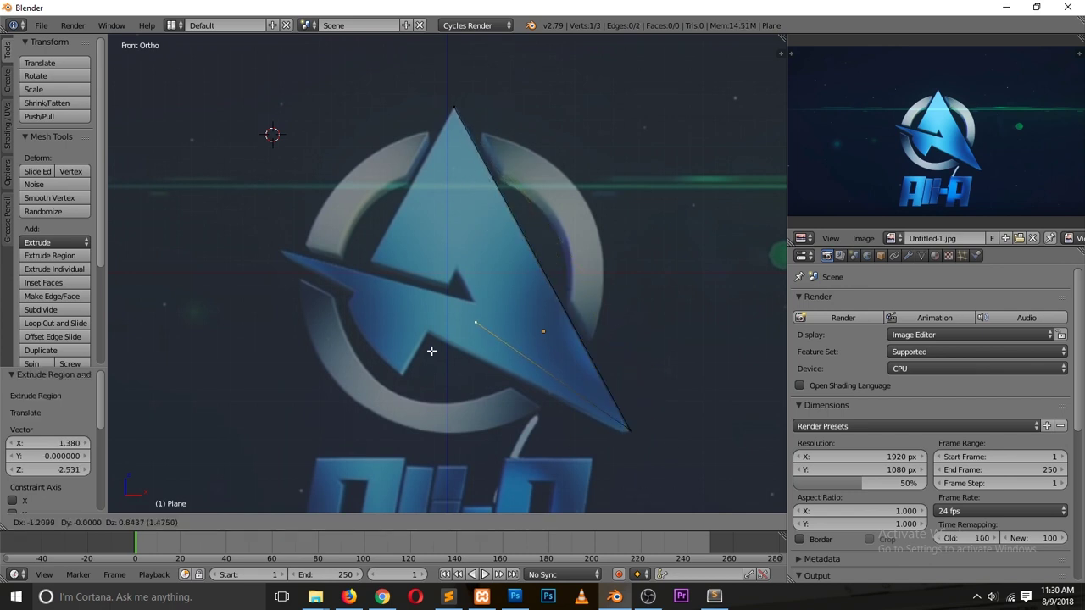
pyautogui.click(390, 361)
pyautogui.press('e')
pyautogui.click(361, 415)
pyautogui.press('e')
pyautogui.click(302, 325)
# - Nudge the last vertex, then extrude points to the arrow's left notch and far-left point
pyautogui.scroll(4, 307, 324)
pyautogui.scroll(-2, 310, 323)
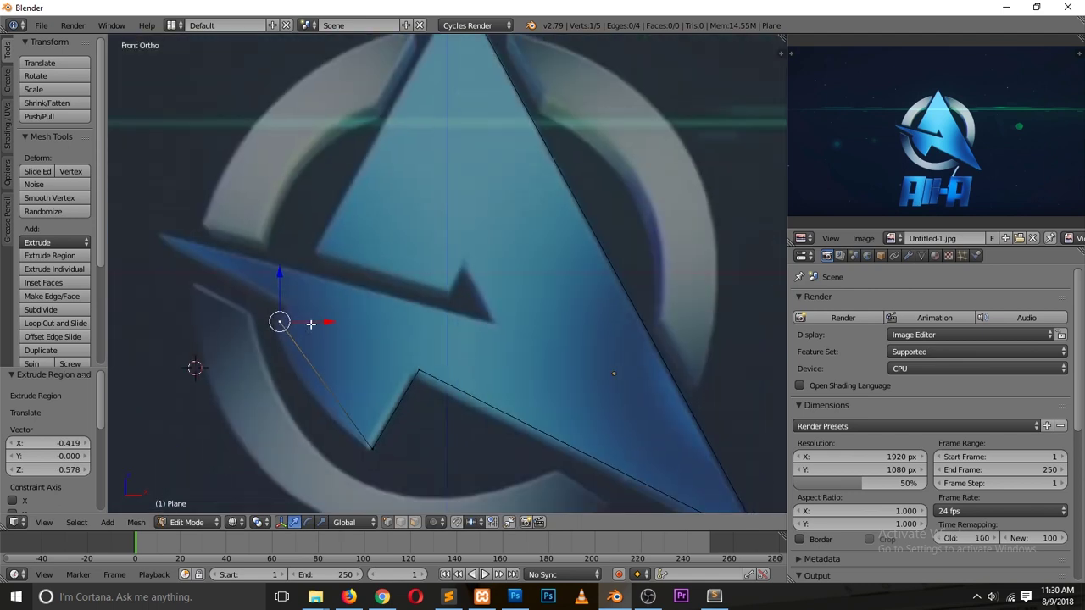
pyautogui.press('g')
pyautogui.click(305, 328)
pyautogui.press('e')
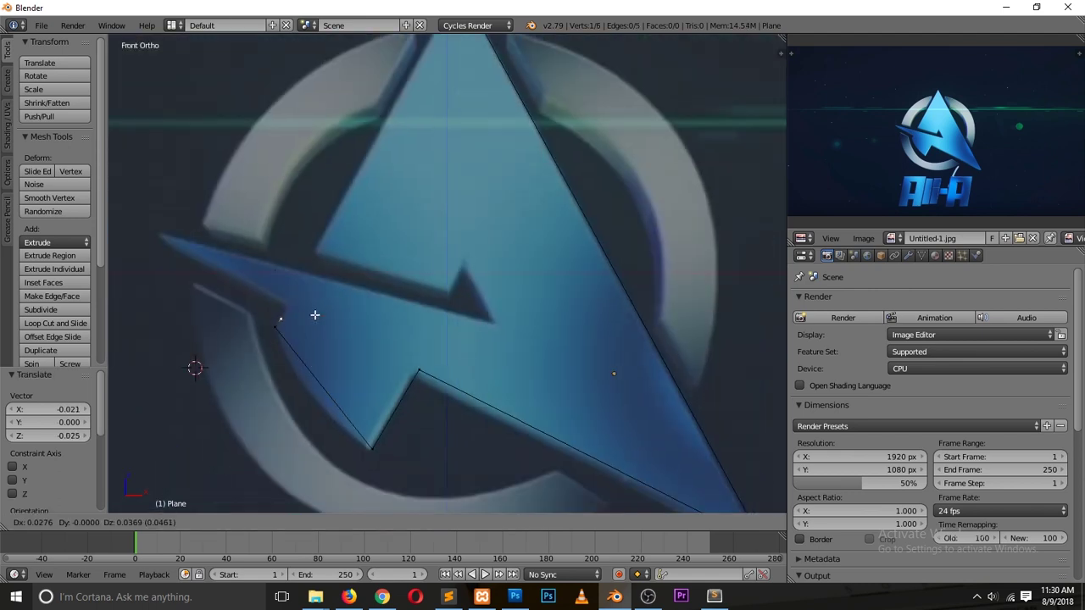
pyautogui.click(286, 309)
pyautogui.press('e')
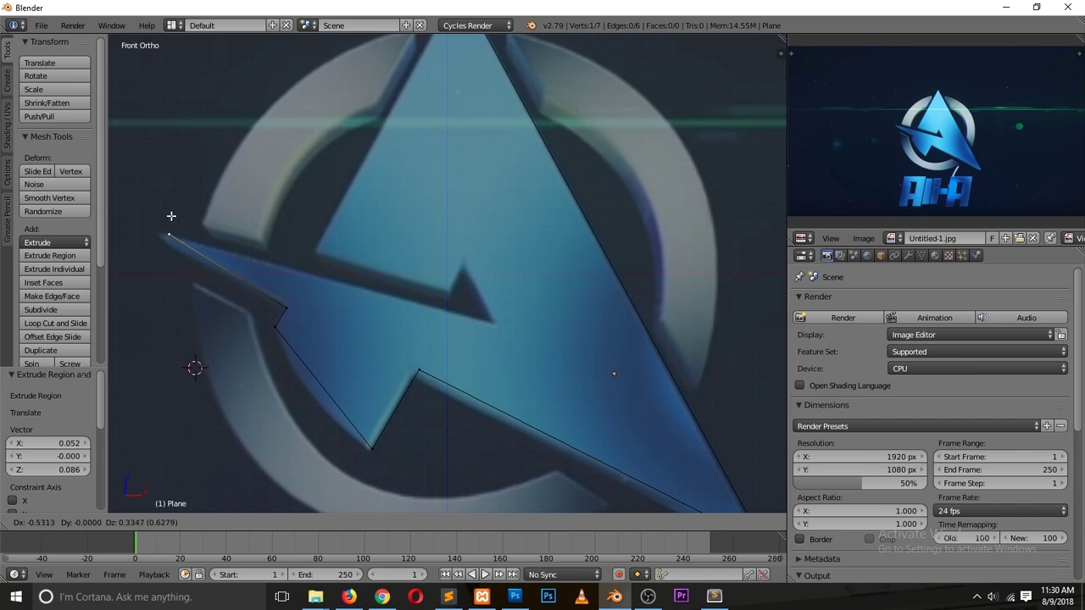
pyautogui.click(160, 216)
# - Extrude vertices along the arrow's upper edge, around the inner notch, and up its inner edge
pyautogui.press('e')
pyautogui.click(552, 320)
pyautogui.press('e')
pyautogui.click(515, 257)
pyautogui.press('e')
pyautogui.click(496, 292)
pyautogui.press('e')
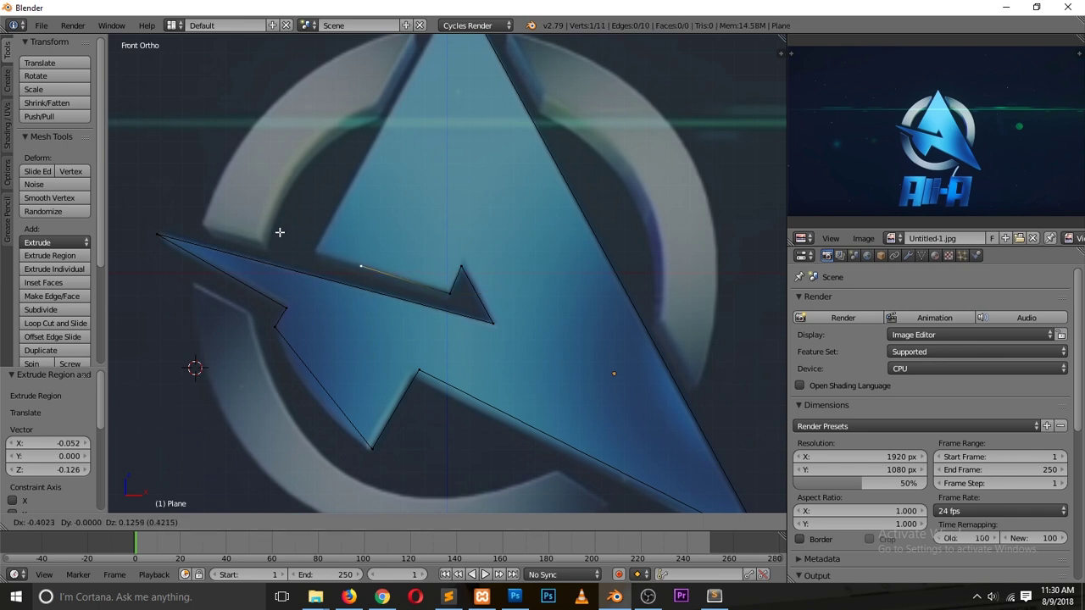
pyautogui.click(237, 218)
pyautogui.keyDown('shift'); pyautogui.scroll(5, 339, 204); pyautogui.keyUp('shift')
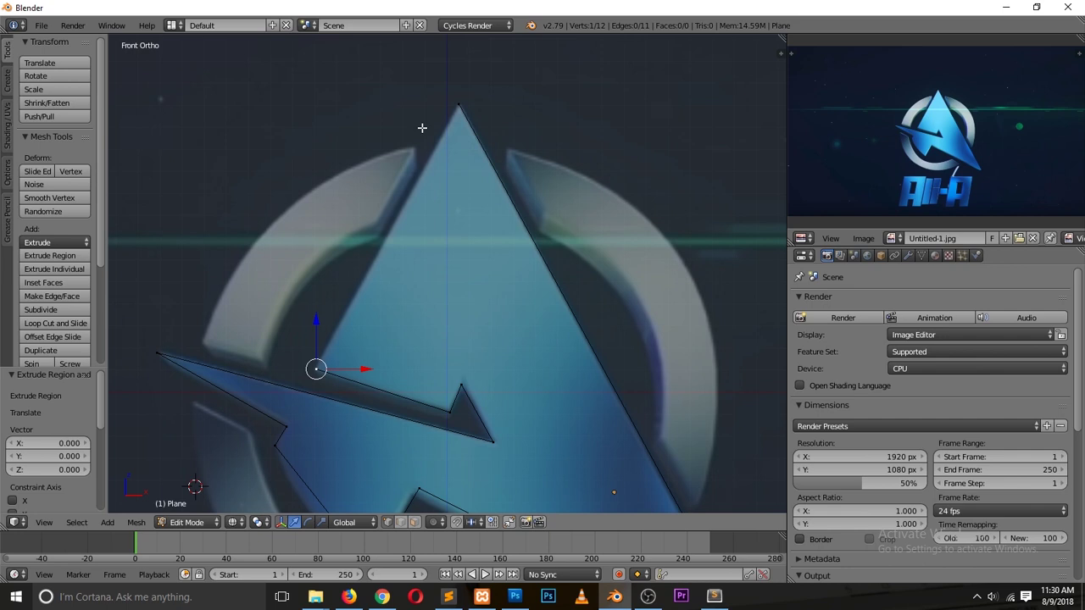
# - Join the end vertex to the arrow's top vertex, then select the curved lower-left edge
pyautogui.keyDown('shift'); pyautogui.rightClick(459, 104); pyautogui.keyUp('shift')
pyautogui.press('f')
pyautogui.keyDown('shift'); pyautogui.scroll(-8, 384, 261); pyautogui.keyUp('shift')
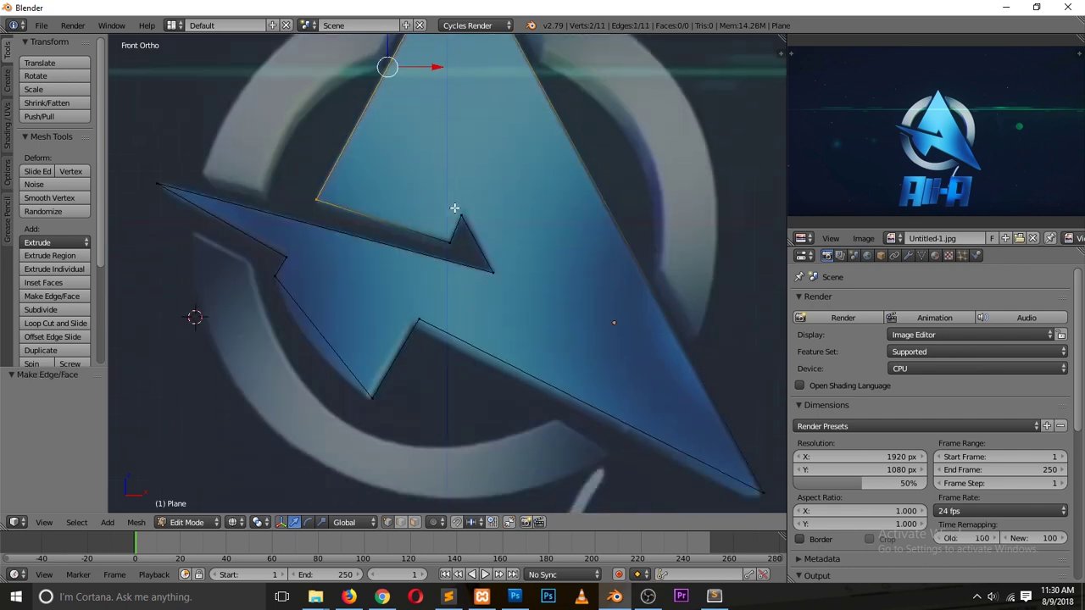
pyautogui.rightClick(281, 253)
pyautogui.keyDown('shift'); pyautogui.rightClick(371, 360); pyautogui.keyUp('shift')
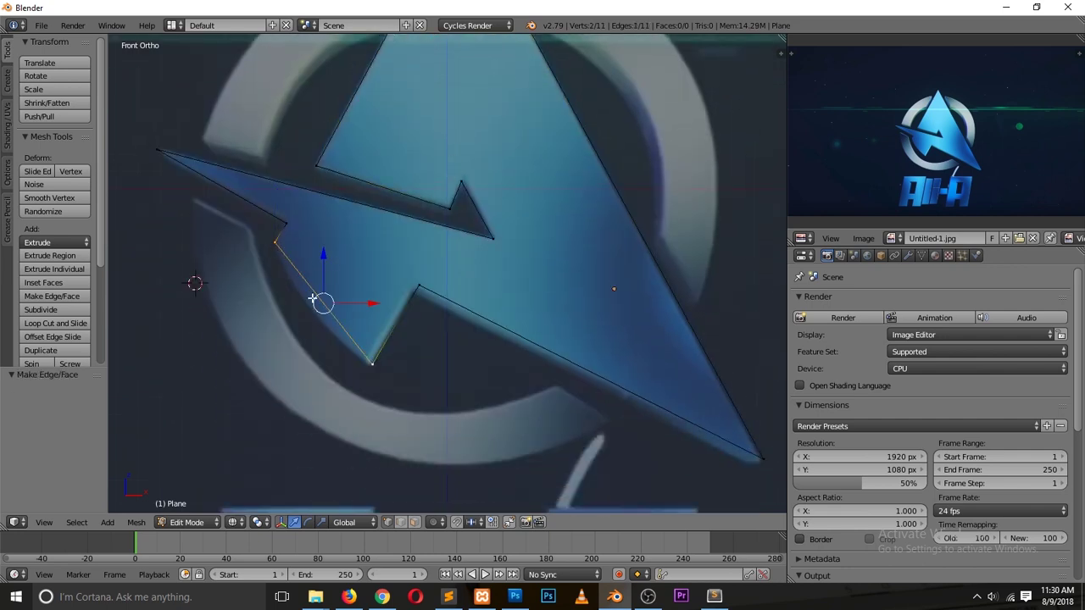
# - Subdivide the curved lower-left edge, settling on 3 cuts
pyautogui.press('w')
pyautogui.press('Escape')
pyautogui.press('w')
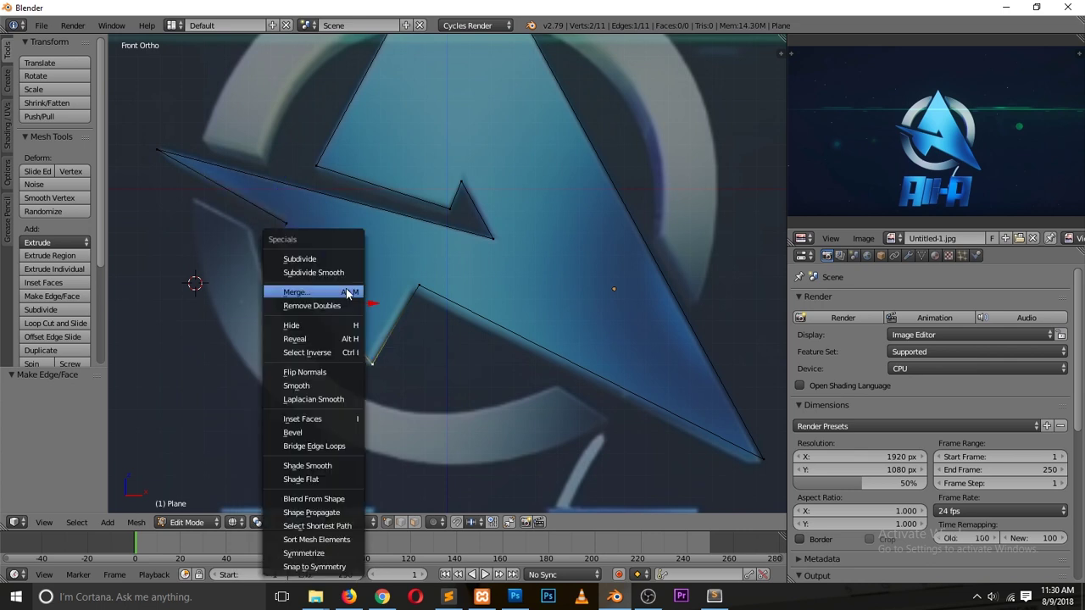
pyautogui.click(309, 259)
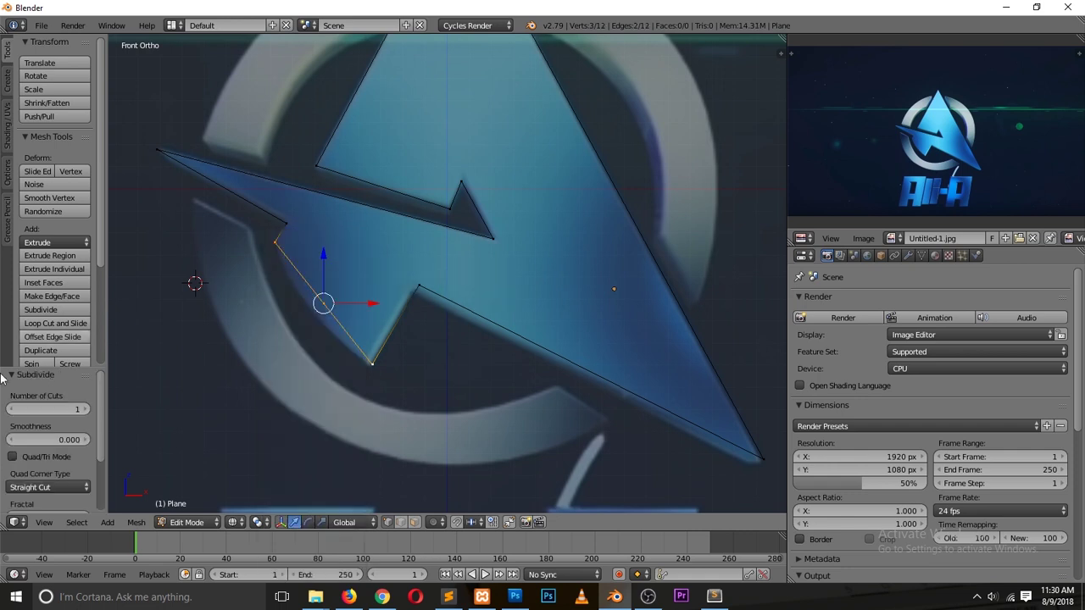
pyautogui.click(80, 409)
pyautogui.write('5')
pyautogui.press('Return')
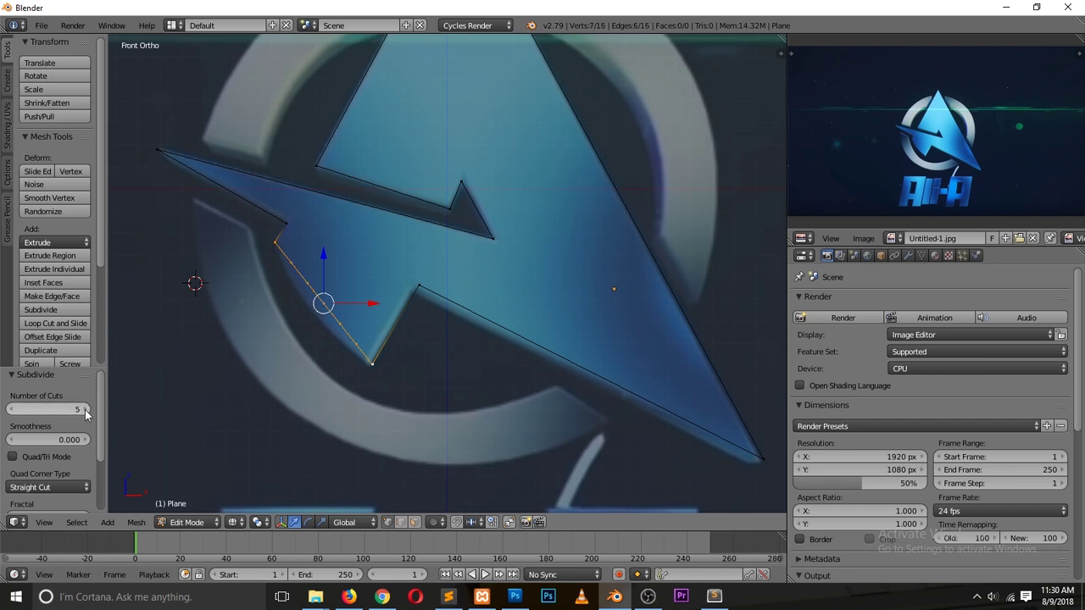
pyautogui.click(85, 409)
pyautogui.scroll(-2, 96, 447)
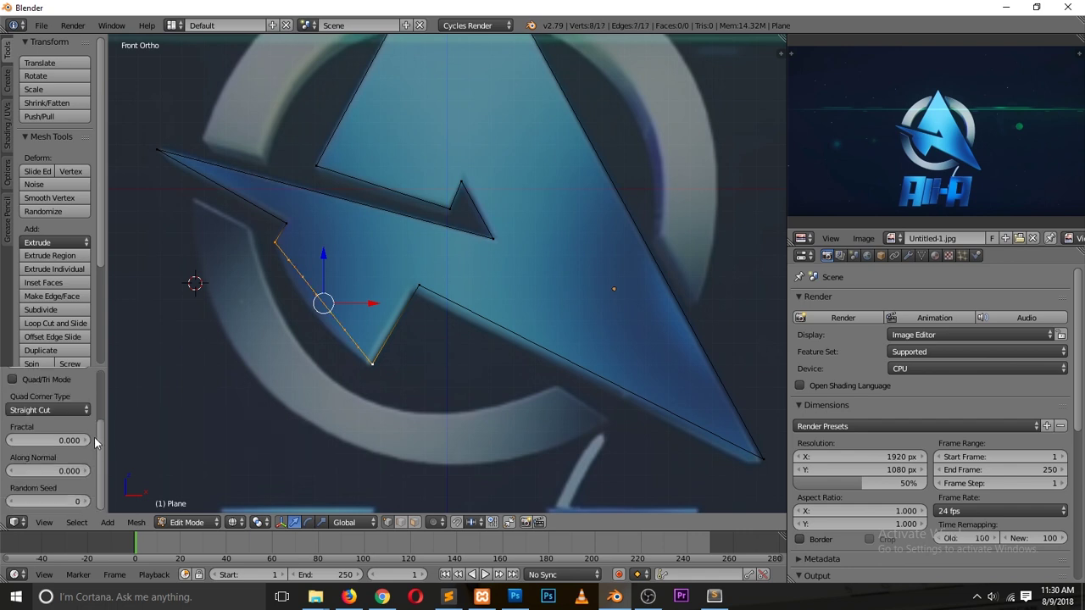
pyautogui.scroll(2, 96, 442)
pyautogui.click(10, 409)
pyautogui.click(10, 409)
pyautogui.click(10, 409)
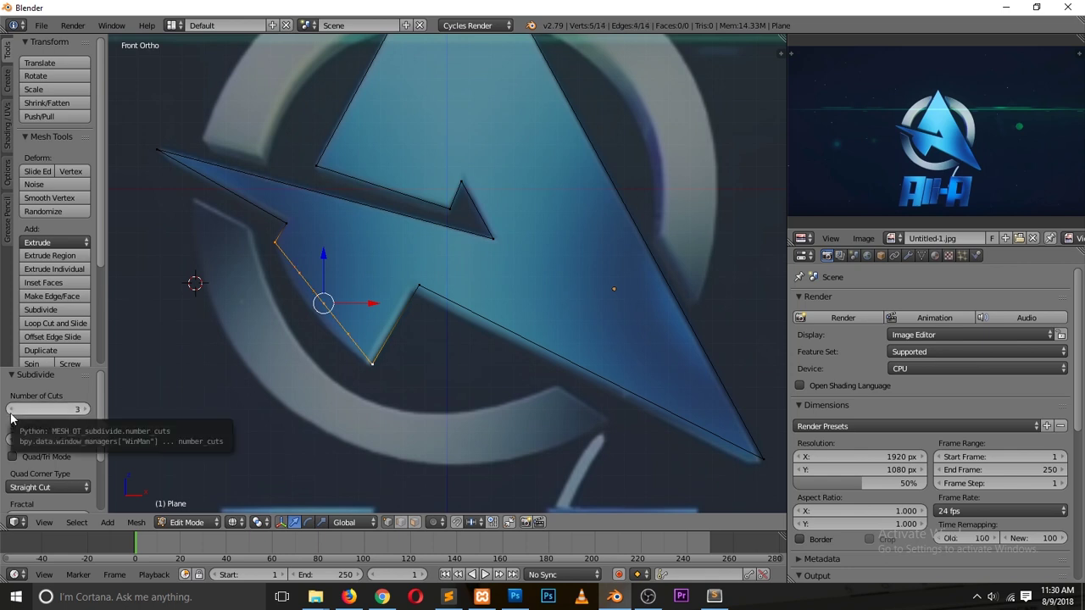
# - Move the new edge vertices and the middle vertex outward onto the ring's curve
pyautogui.rightClick(291, 277)
pyautogui.keyDown('shift'); pyautogui.rightClick(345, 329); pyautogui.keyUp('shift')
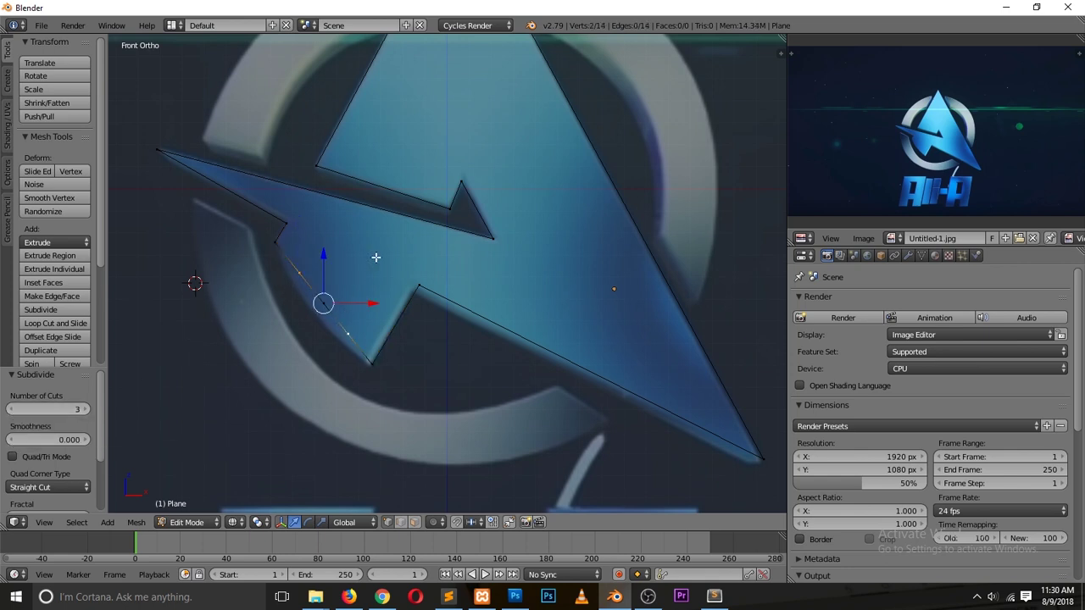
pyautogui.press('g')
pyautogui.click(333, 276)
pyautogui.rightClick(325, 294)
pyautogui.press('g')
pyautogui.click(292, 276)
pyautogui.press('g')
pyautogui.click(292, 277)
# - Place the next edge vertex on the ring's curve and return to Object Mode
pyautogui.rightClick(341, 348)
pyautogui.press('g')
pyautogui.click(341, 349)
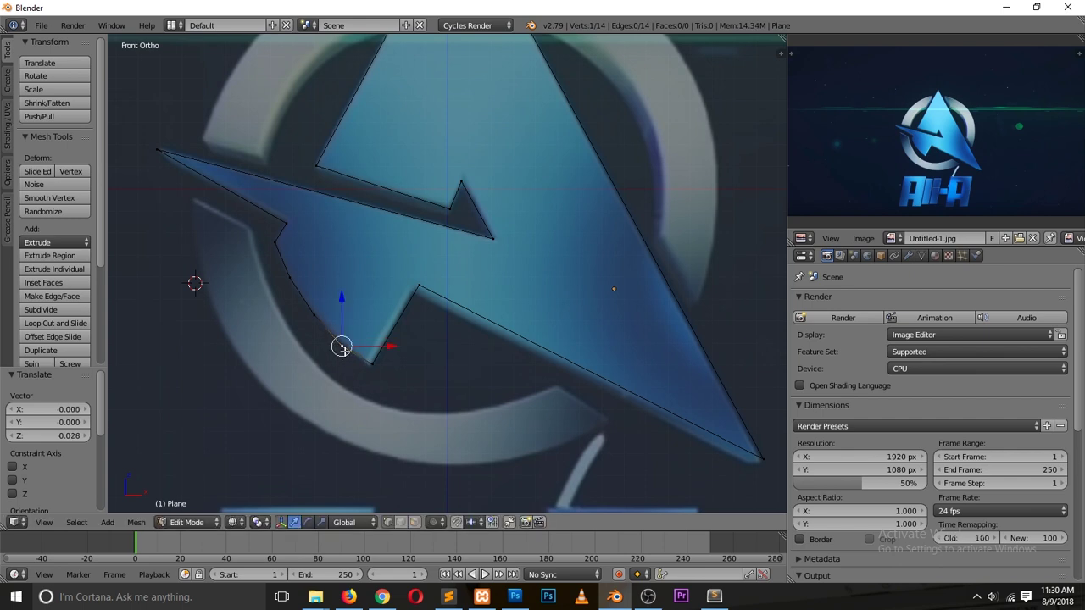
pyautogui.scroll(-3, 342, 348)
pyautogui.press('Tab')
pyautogui.scroll(-1, 502, 325)
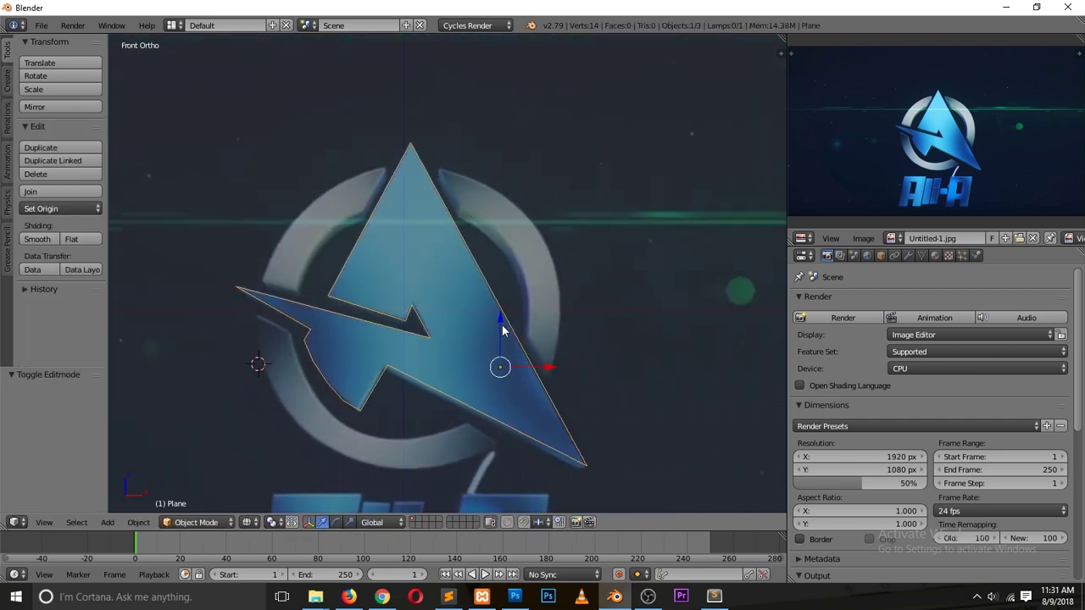
# - Clear the arrow's vertex selection and place the 3D cursor left of the arrow
pyautogui.keyDown('ctrl'); pyautogui.scroll(-2, 502, 330); pyautogui.keyUp('ctrl')
pyautogui.press('Tab')
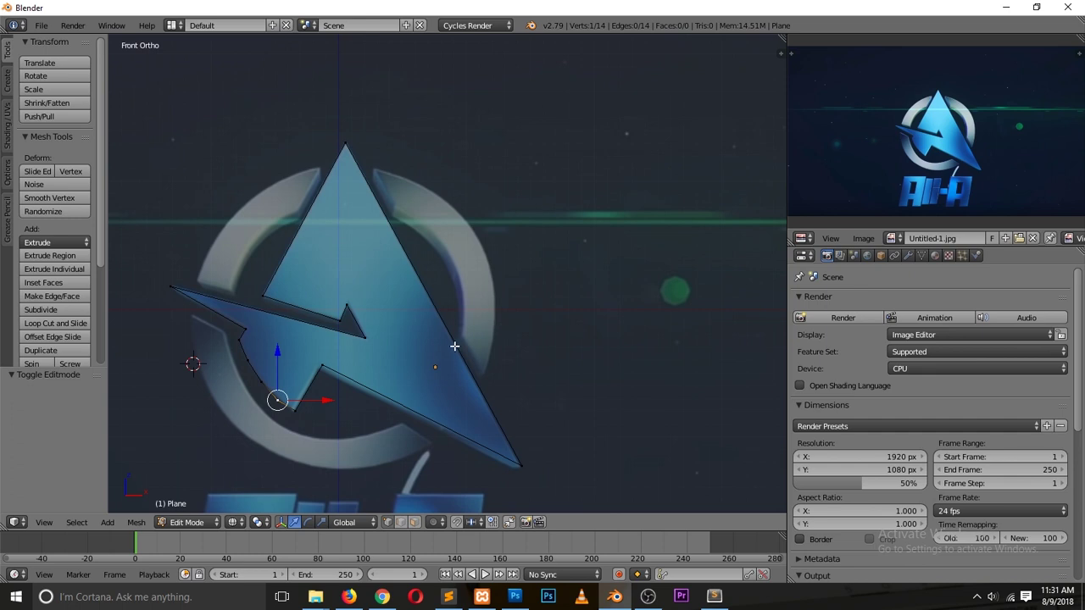
pyautogui.scroll(2, 439, 351)
pyautogui.keyDown('shift'); pyautogui.scroll(-2, 390, 341); pyautogui.keyUp('shift')
pyautogui.press('a')
pyautogui.keyDown('ctrl'); pyautogui.scroll(3, 183, 309); pyautogui.keyUp('ctrl')
pyautogui.click(189, 336)
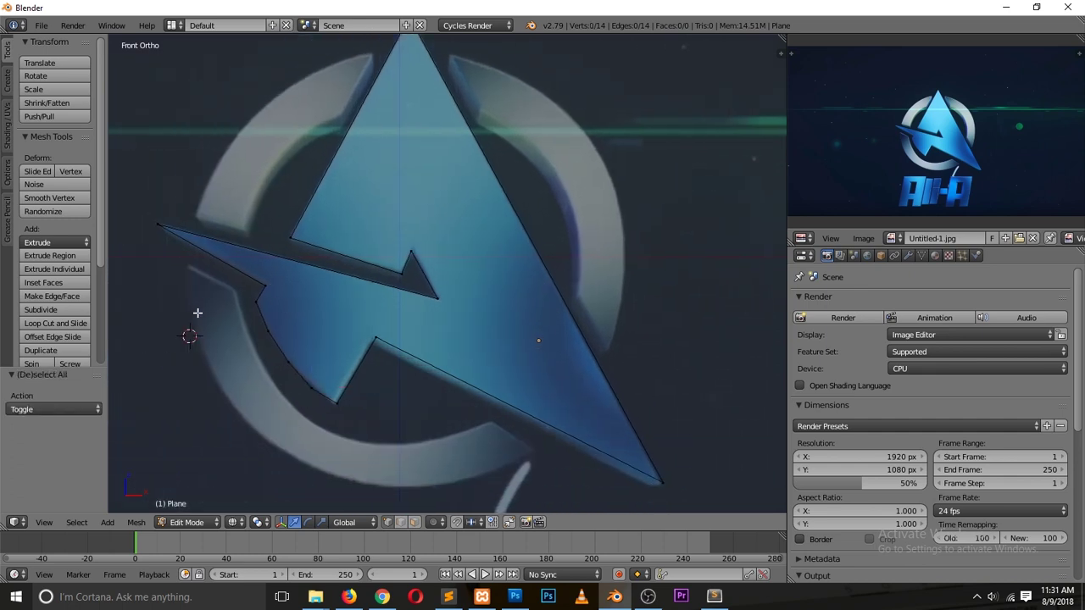
pyautogui.scroll(-5, 395, 215)
pyautogui.press('Tab')
# - Show all scene layers and toggle the viewport projection
pyautogui.press('`')
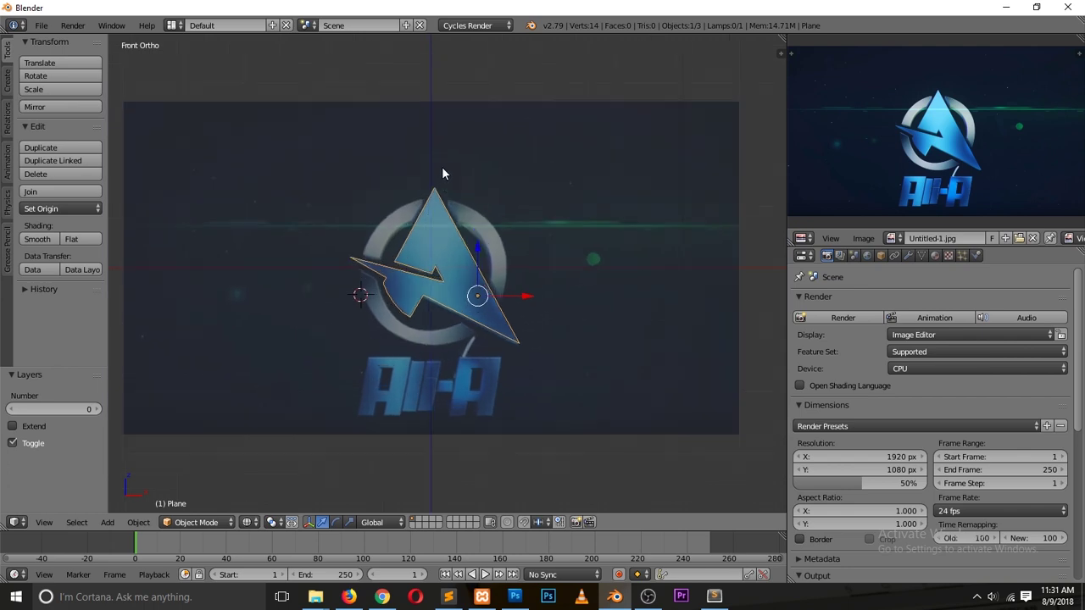
pyautogui.press('KP_5')
pyautogui.press('KP_5')
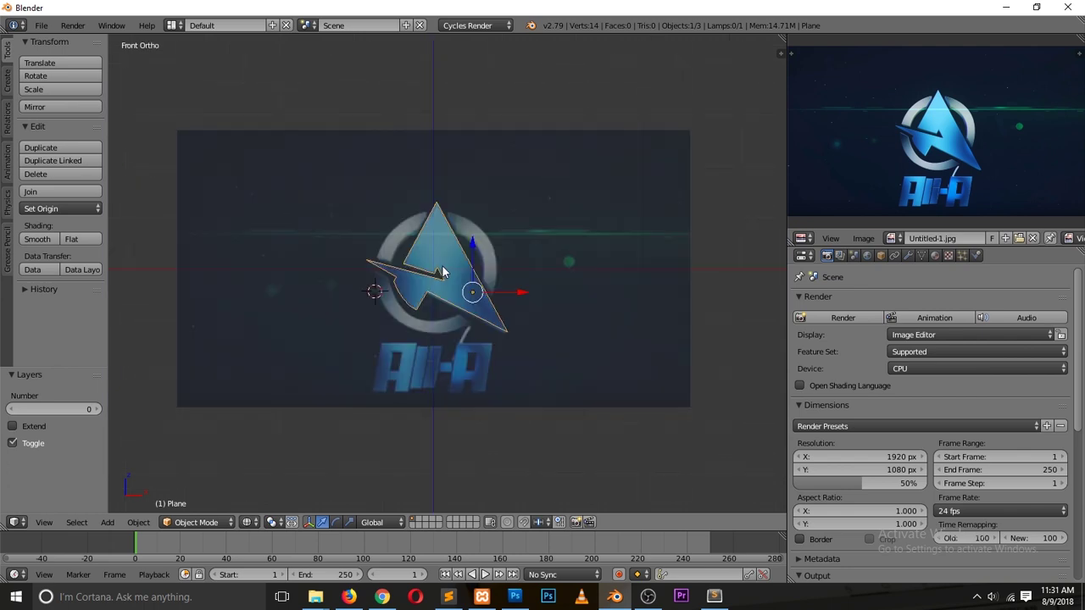
pyautogui.scroll(6, 442, 272)
# - In Edge select mode, fill a face from the arrow's right outer edge to the inner vertical edge
pyautogui.press('Tab')
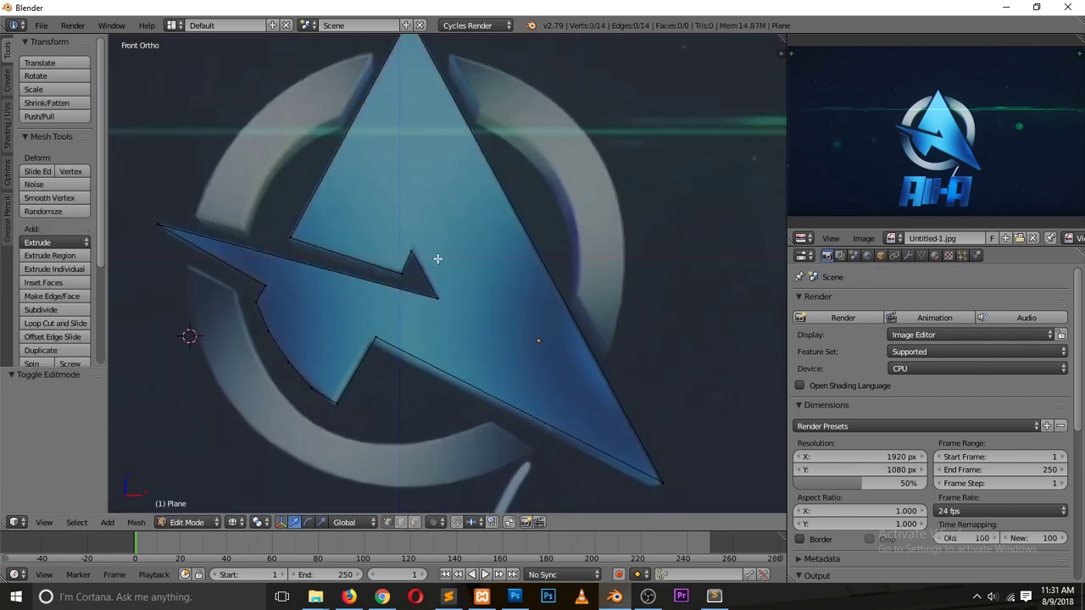
pyautogui.scroll(3, 439, 255)
pyautogui.scroll(-3, 446, 264)
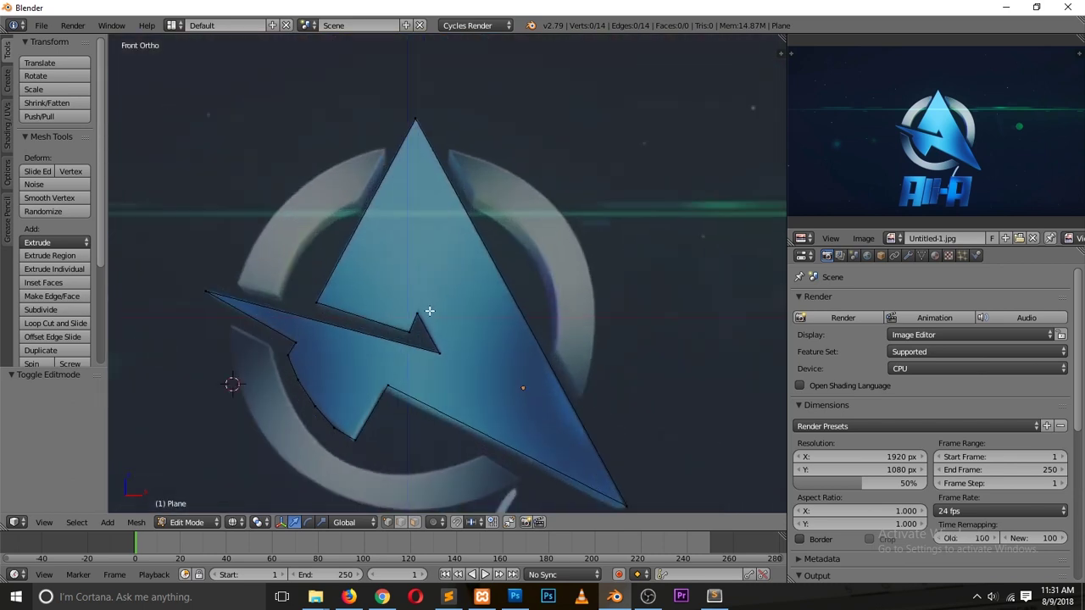
pyautogui.hotkey('ctrl', 'Tab')
pyautogui.keyDown('shift'); pyautogui.rightClick(515, 292); pyautogui.keyUp('shift')
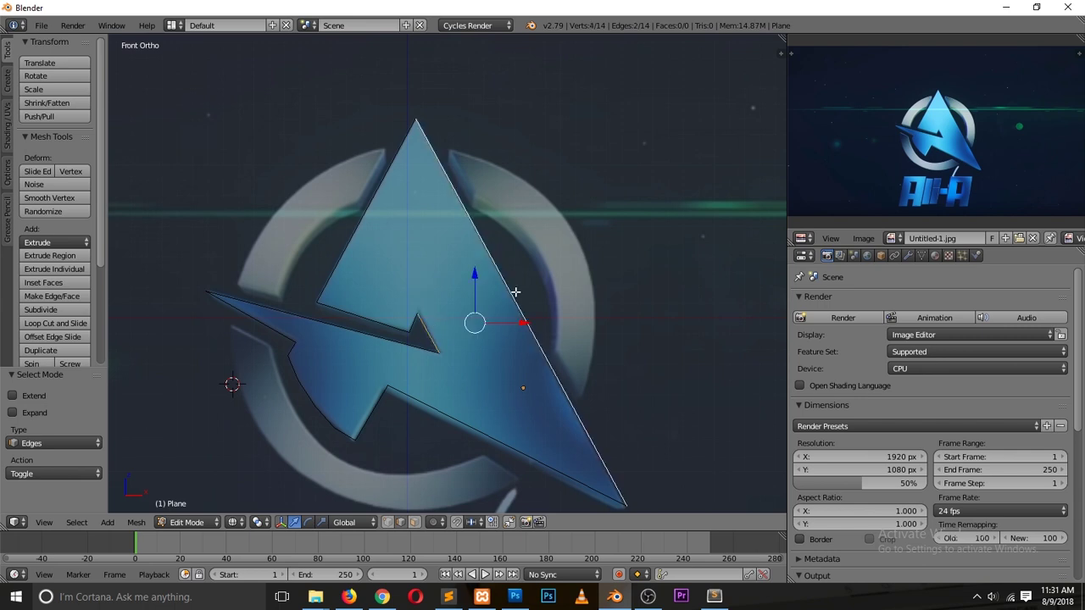
pyautogui.keyDown('shift'); pyautogui.scroll(-3, 452, 311); pyautogui.keyUp('shift')
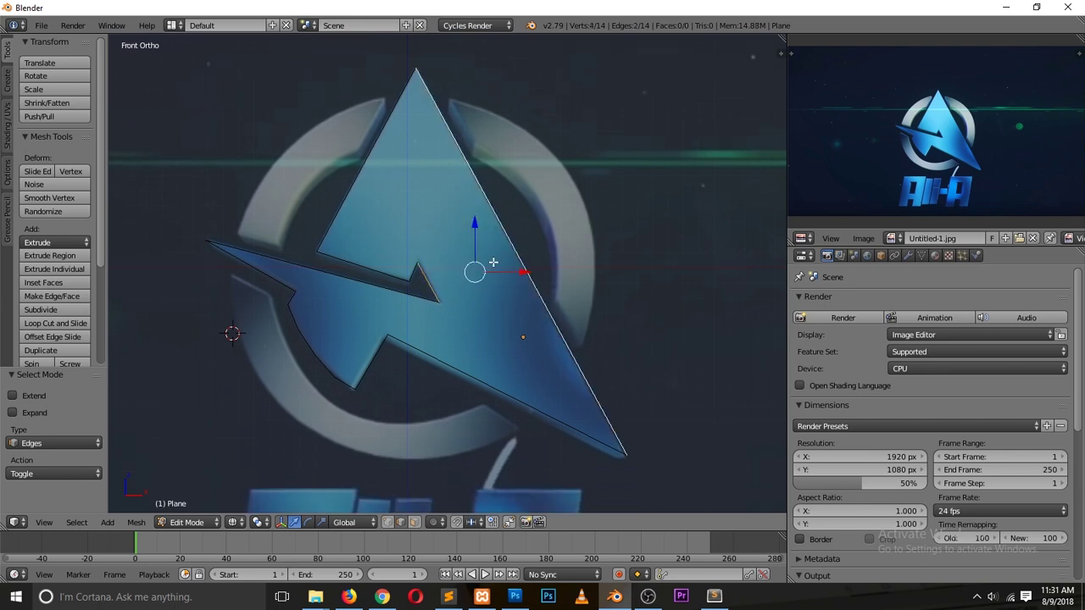
pyautogui.press('f')
pyautogui.scroll(2, 458, 276)
# - Fill a face between the notch edges and the inner vertical edge
pyautogui.rightClick(399, 270)
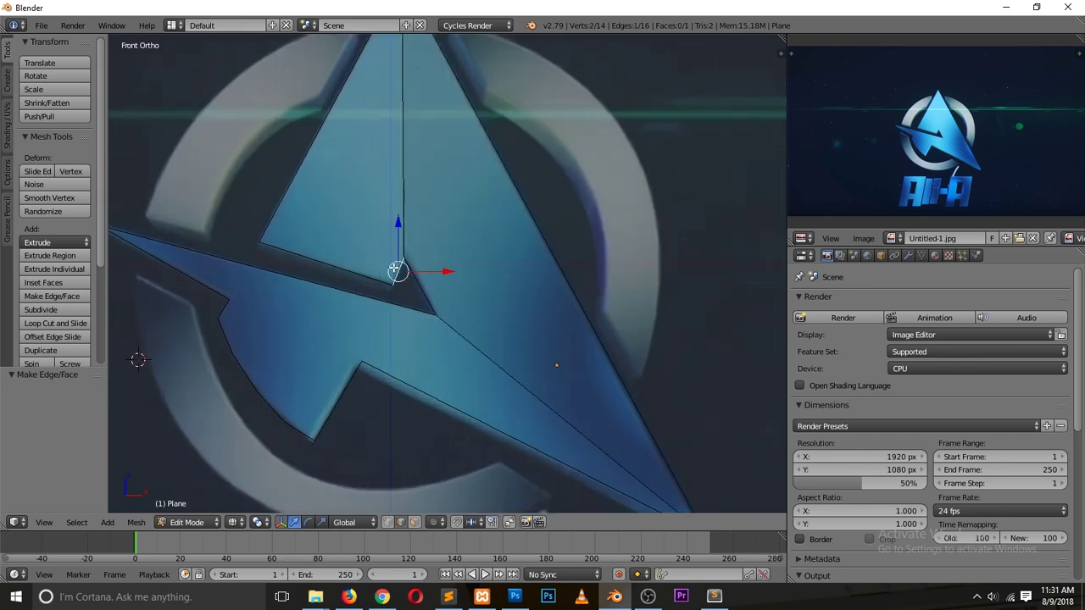
pyautogui.rightClick(348, 269)
pyautogui.keyDown('shift'); pyautogui.rightClick(403, 207); pyautogui.keyUp('shift')
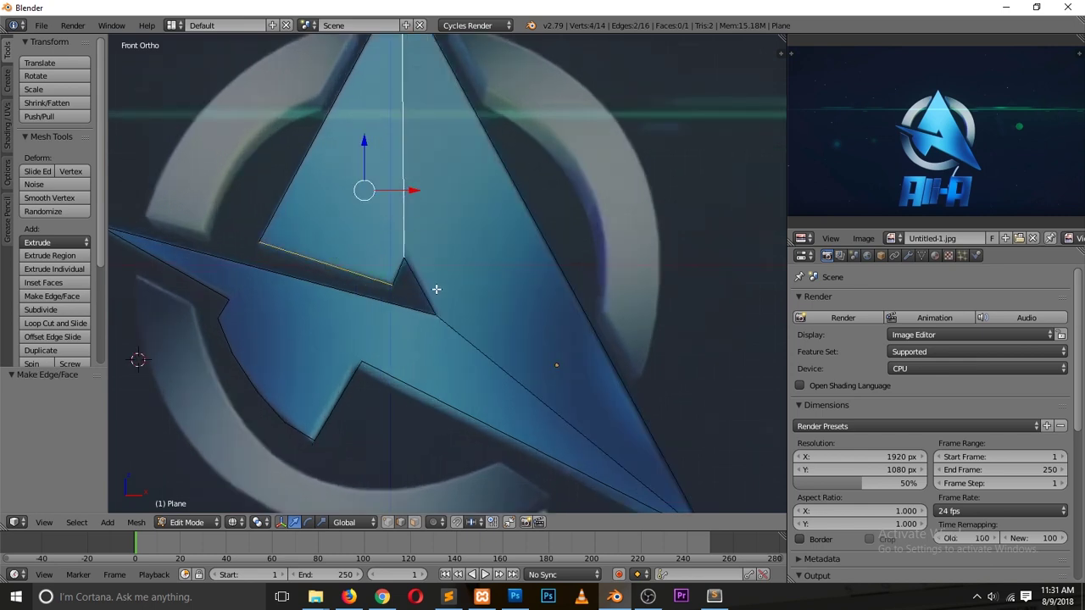
pyautogui.press('f')
pyautogui.keyDown('shift'); pyautogui.scroll(-3, 440, 294); pyautogui.keyUp('shift')
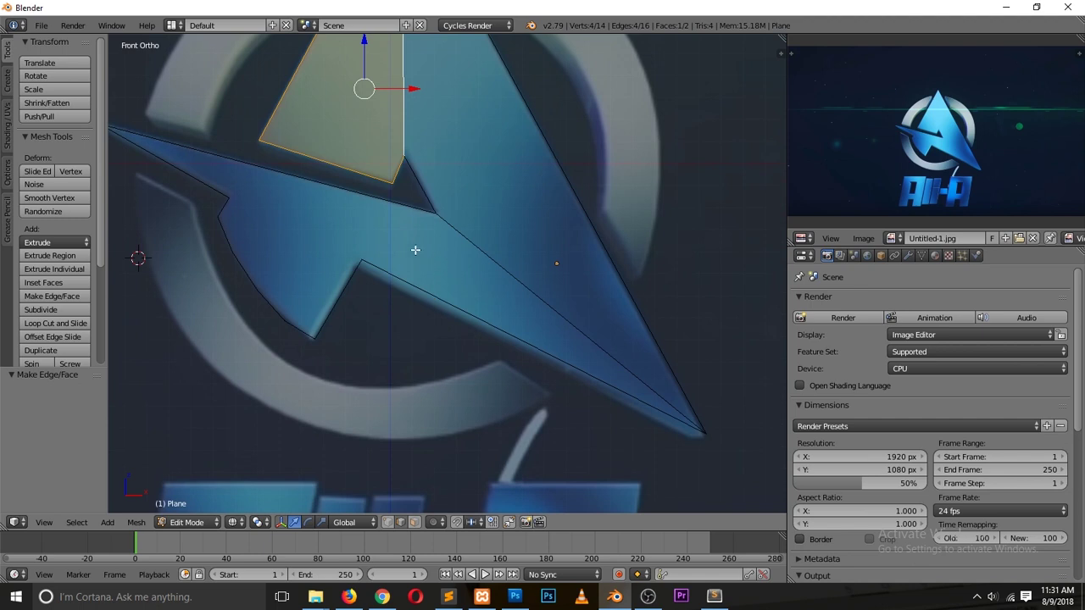
# - Subdivide the arrow's upper-left edge and move its midpoint vertex to the notch corner
pyautogui.rightClick(366, 192)
pyautogui.press('w')
pyautogui.click(365, 190)
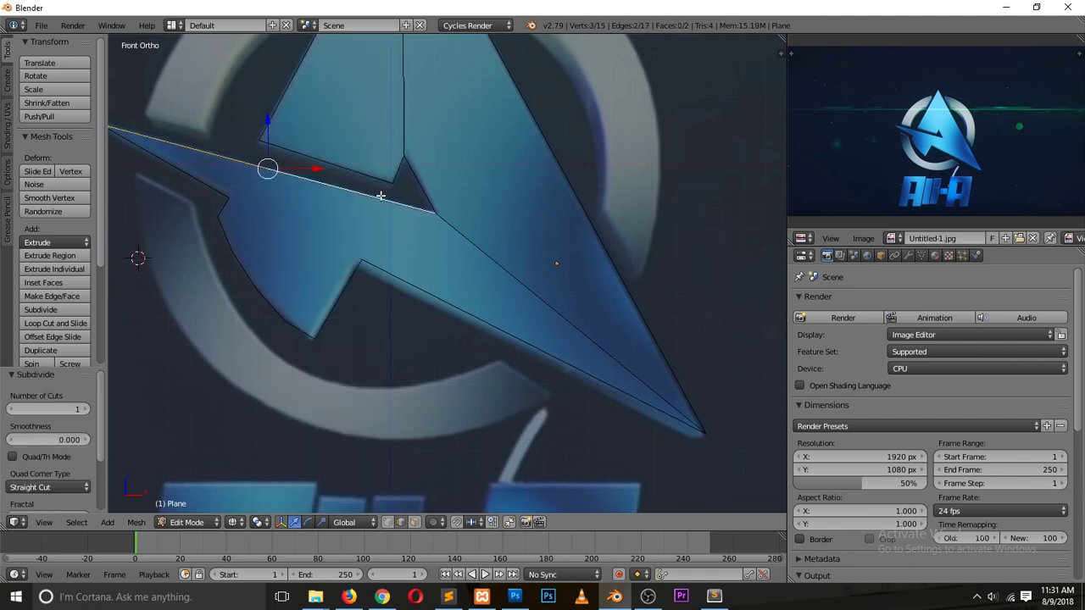
pyautogui.hotkey('ctrl', 'Tab')
pyautogui.click(298, 155)
pyautogui.rightClick(270, 166)
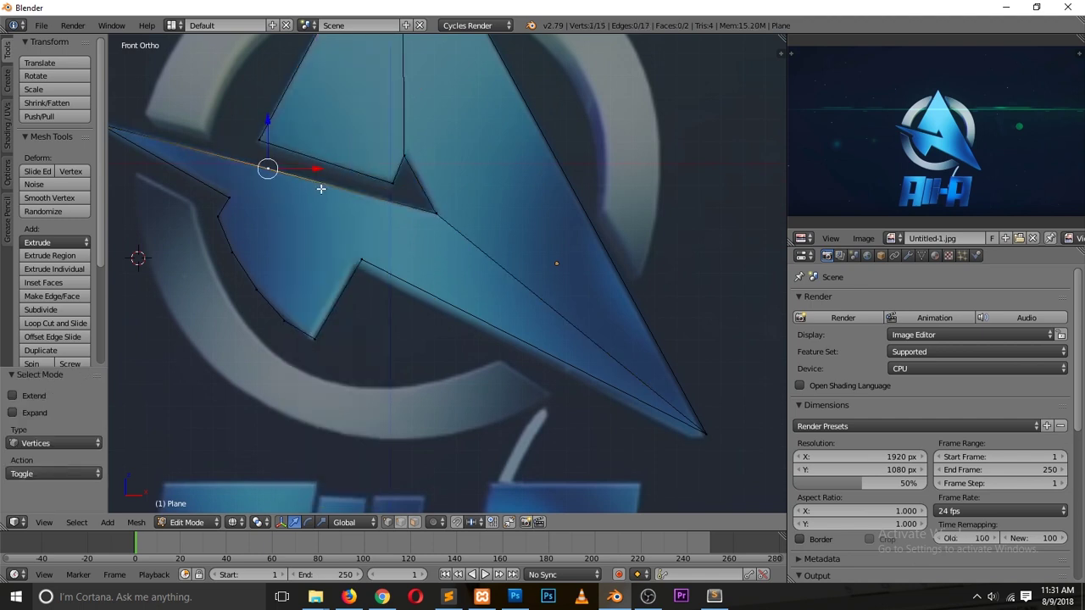
pyautogui.press('g')
pyautogui.click(415, 213)
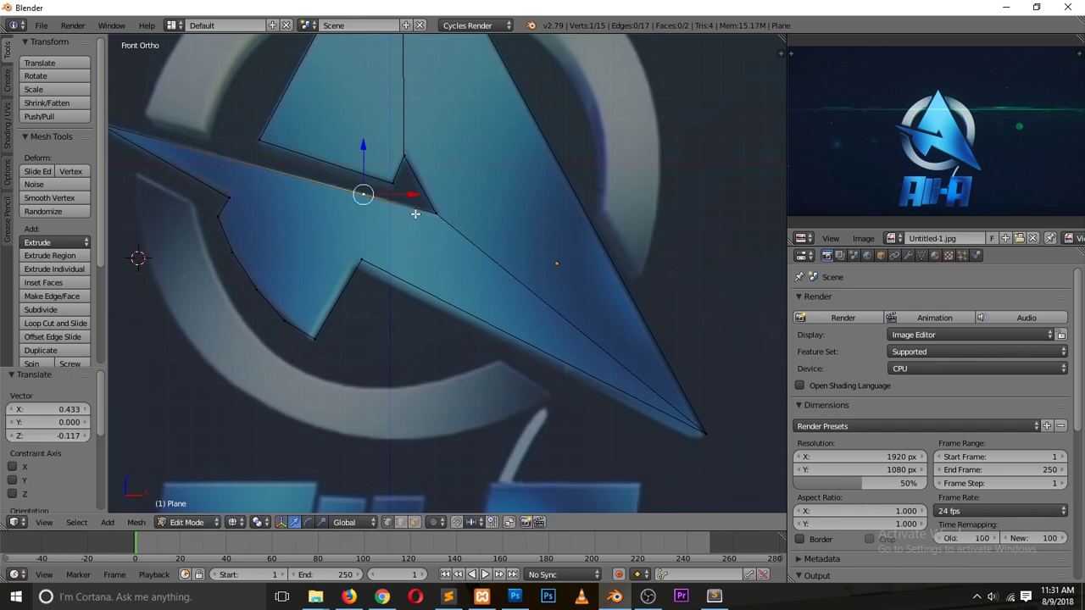
pyautogui.keyDown('ctrl'); pyautogui.scroll(3, 379, 205); pyautogui.keyUp('ctrl')
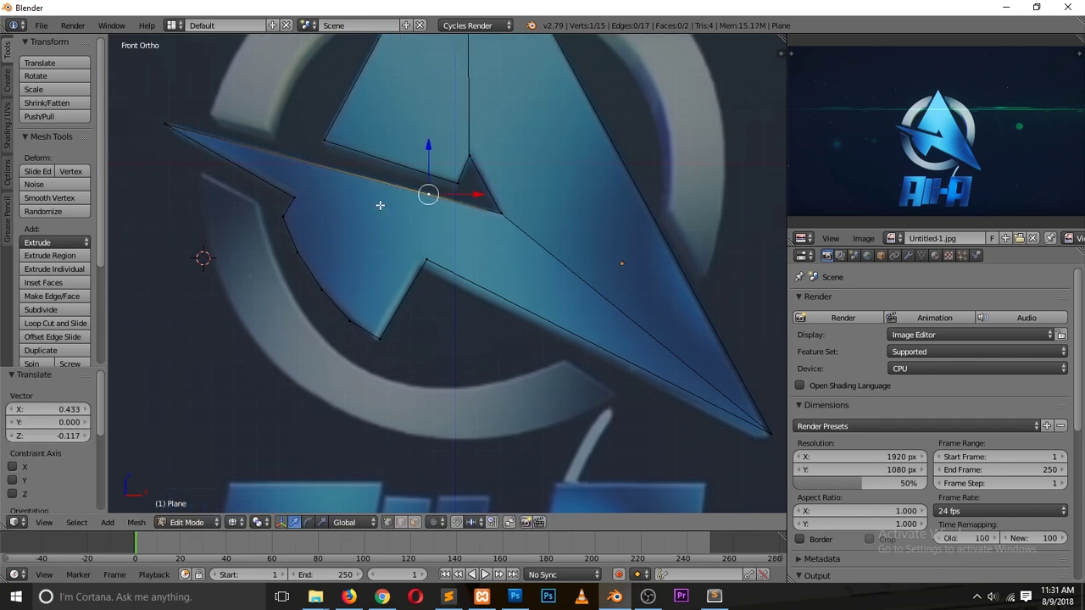
# - Fill a face between the gap's upper edge and the lower long edge
pyautogui.hotkey('ctrl', 'Tab')
pyautogui.click(449, 248)
pyautogui.click(456, 230)
pyautogui.keyDown('shift'); pyautogui.click(459, 268); pyautogui.keyUp('shift')
pyautogui.press('f')
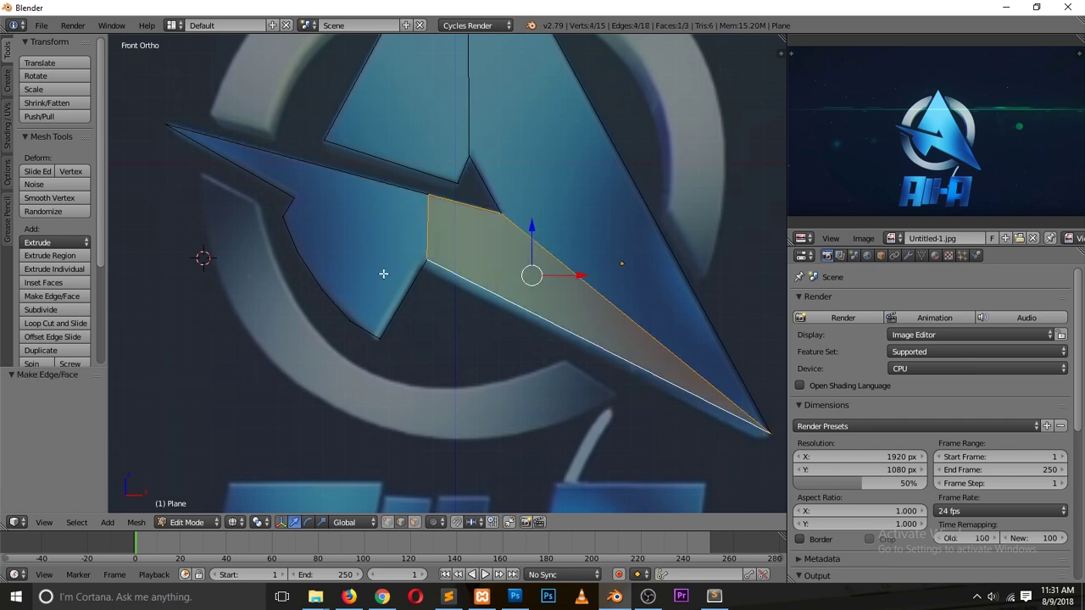
# - Subdivide the upper long edge, then fill the small triangle and the adjoining face
pyautogui.rightClick(293, 263)
pyautogui.rightClick(351, 178)
pyautogui.press('w')
pyautogui.click(305, 177)
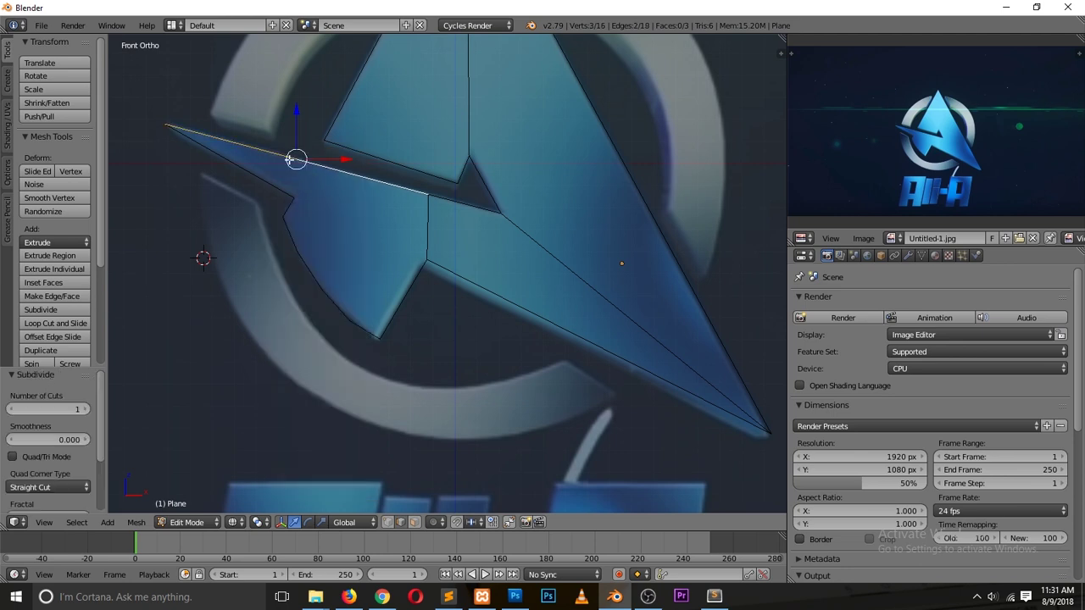
pyautogui.press('f')
pyautogui.rightClick(294, 181)
pyautogui.keyDown('shift'); pyautogui.rightClick(429, 220); pyautogui.keyUp('shift')
pyautogui.press('f')
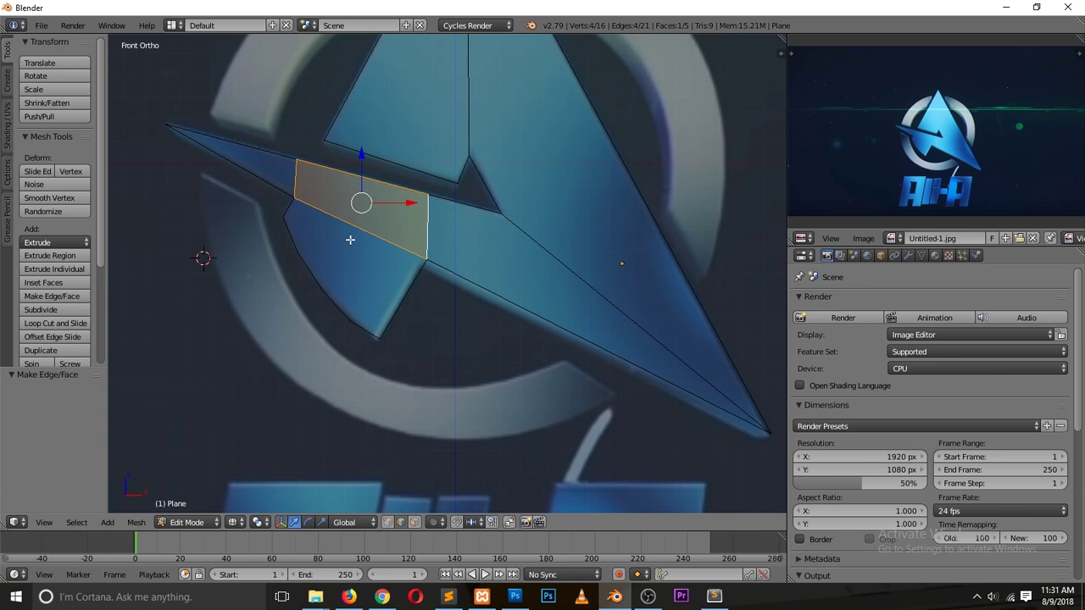
# - Select the remaining lower-left boundary and arc edges of the arrow
pyautogui.rightClick(298, 251)
pyautogui.rightClick(322, 294)
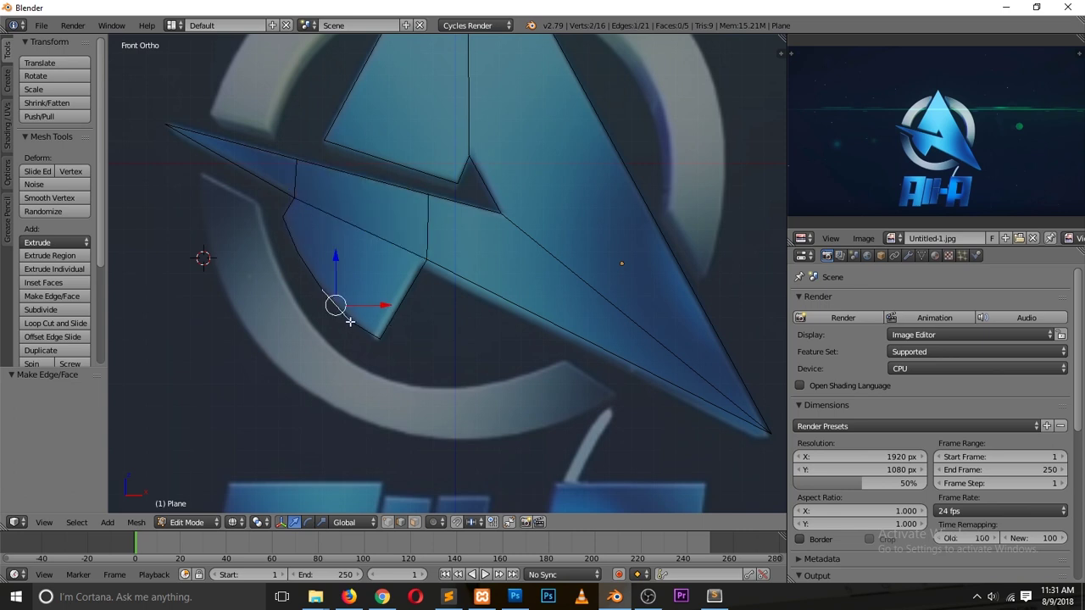
pyautogui.keyDown('alt'); pyautogui.rightClick(373, 249); pyautogui.keyUp('alt')
pyautogui.rightClick(288, 217)
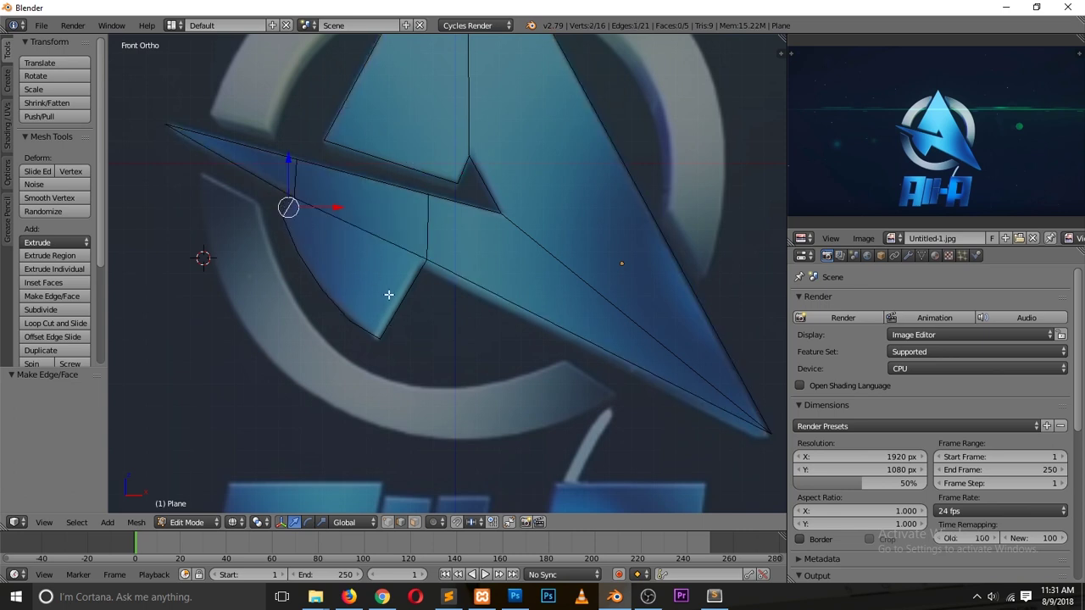
pyautogui.keyDown('ctrl'); pyautogui.rightClick(363, 333); pyautogui.keyUp('ctrl')
pyautogui.keyDown('ctrl'); pyautogui.rightClick(417, 289); pyautogui.keyUp('ctrl')
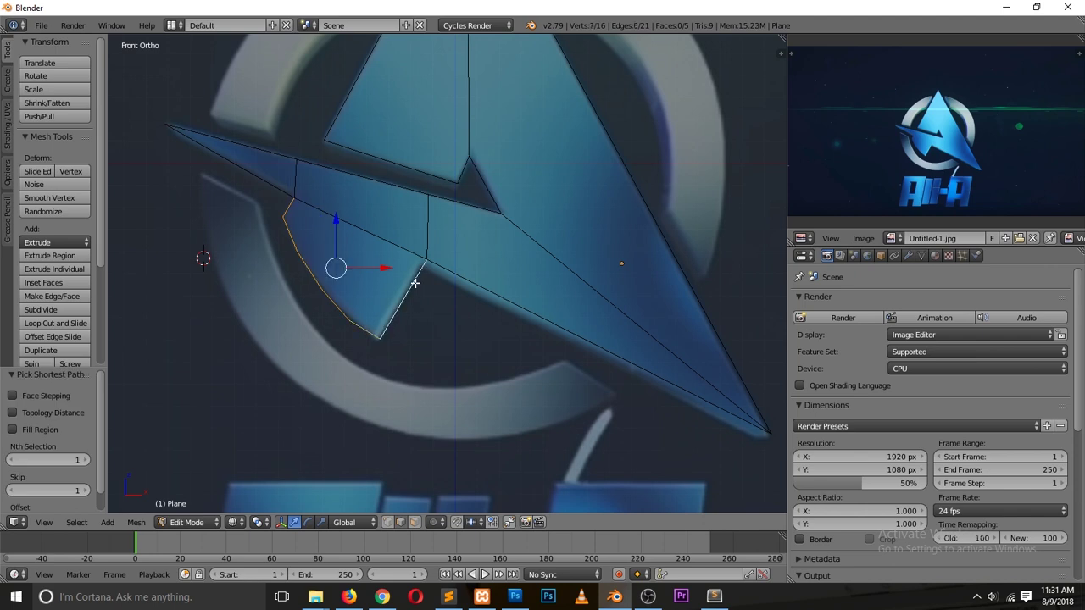
# - Fill the last open region of the arrow with a face and return to Object Mode
pyautogui.press('f')
pyautogui.press('Tab')
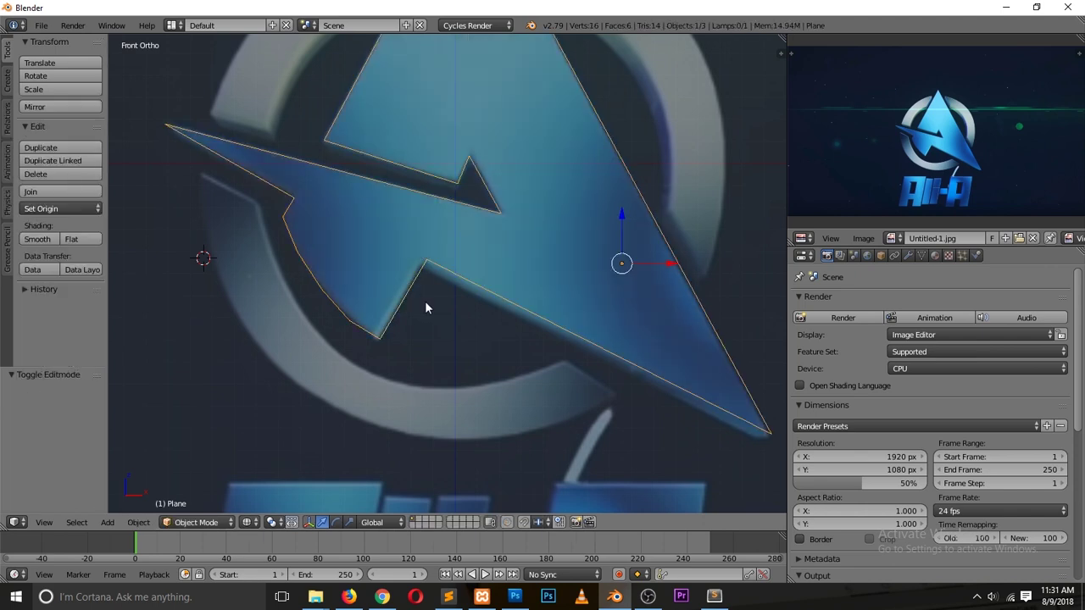
pyautogui.scroll(-2, 425, 301)
pyautogui.scroll(3, 432, 289)
pyautogui.scroll(-2, 437, 289)
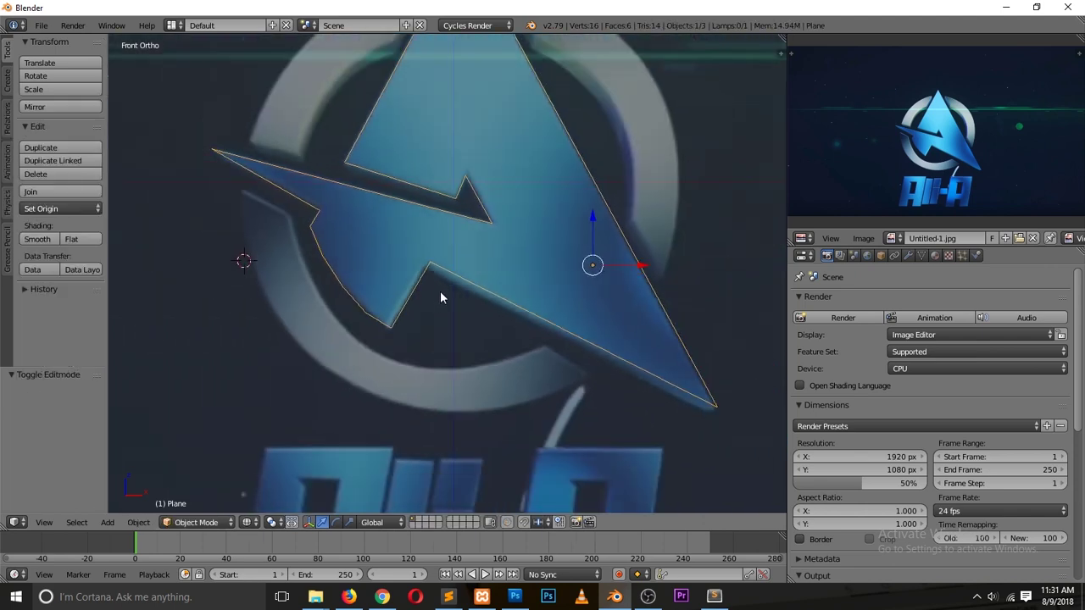
# - Check the arrow's lower-left face in Face select mode, then return to Object Mode
pyautogui.press('Tab')
pyautogui.hotkey('ctrl', 'Tab')
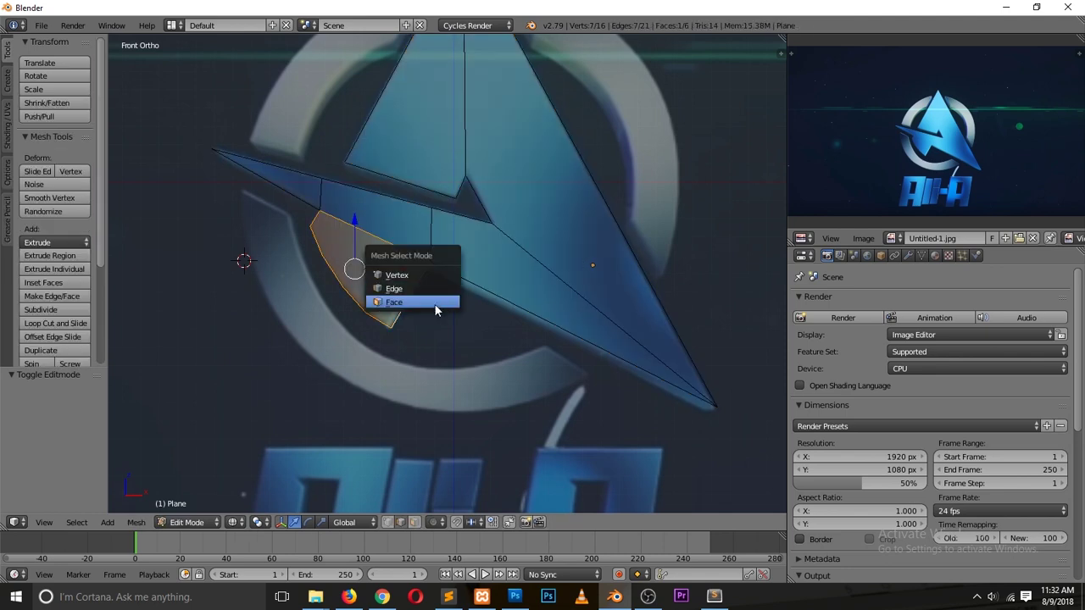
pyautogui.click(435, 306)
pyautogui.press('a')
pyautogui.rightClick(414, 300)
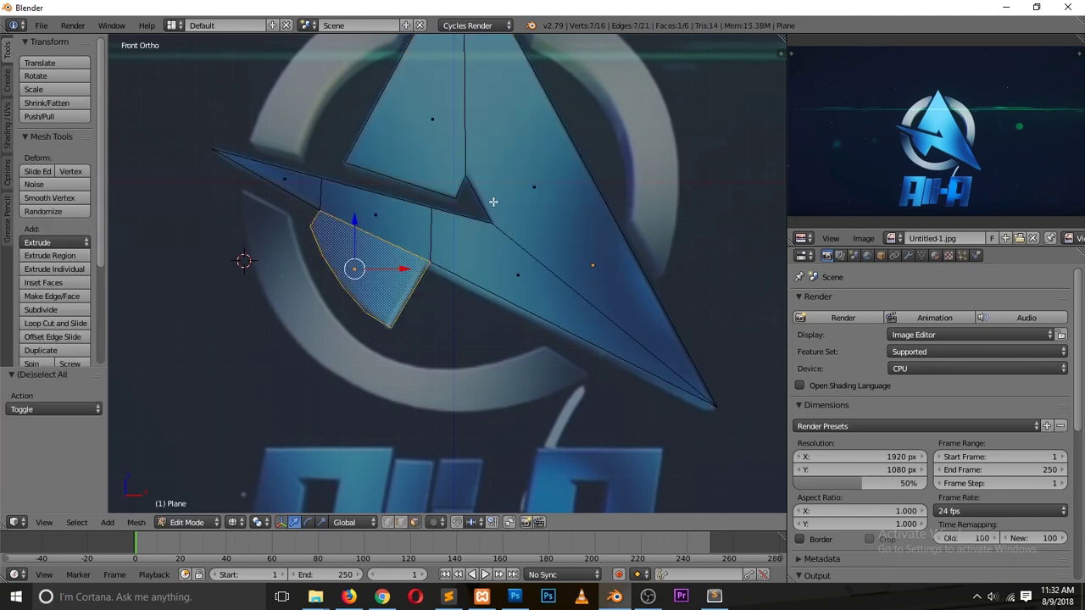
pyautogui.press('g')
pyautogui.press('Escape')
pyautogui.press('Tab')
pyautogui.scroll(-2, 500, 233)
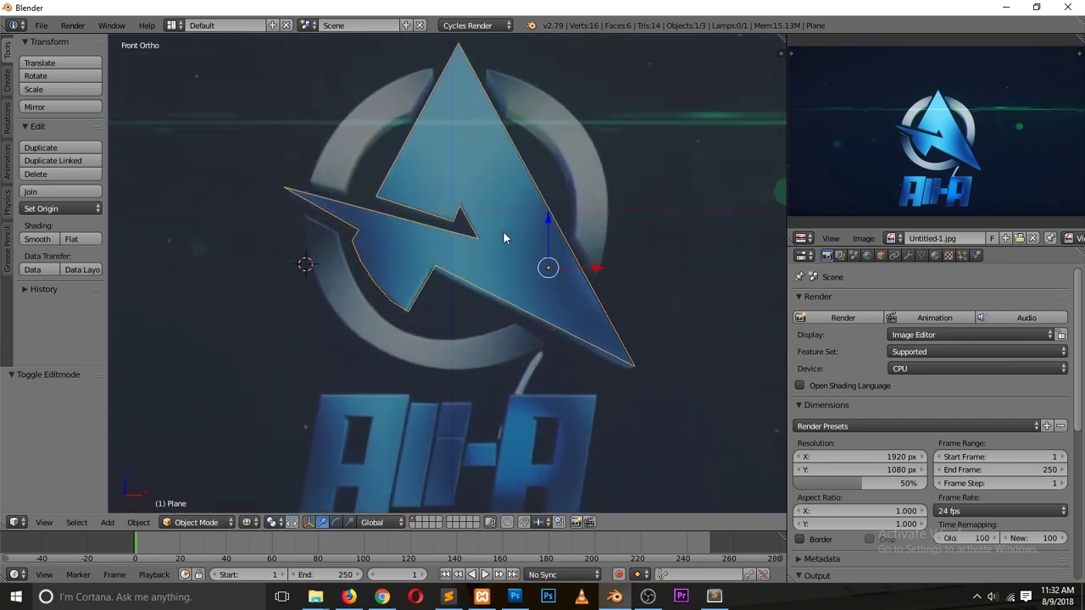
pyautogui.scroll(1, 504, 237)
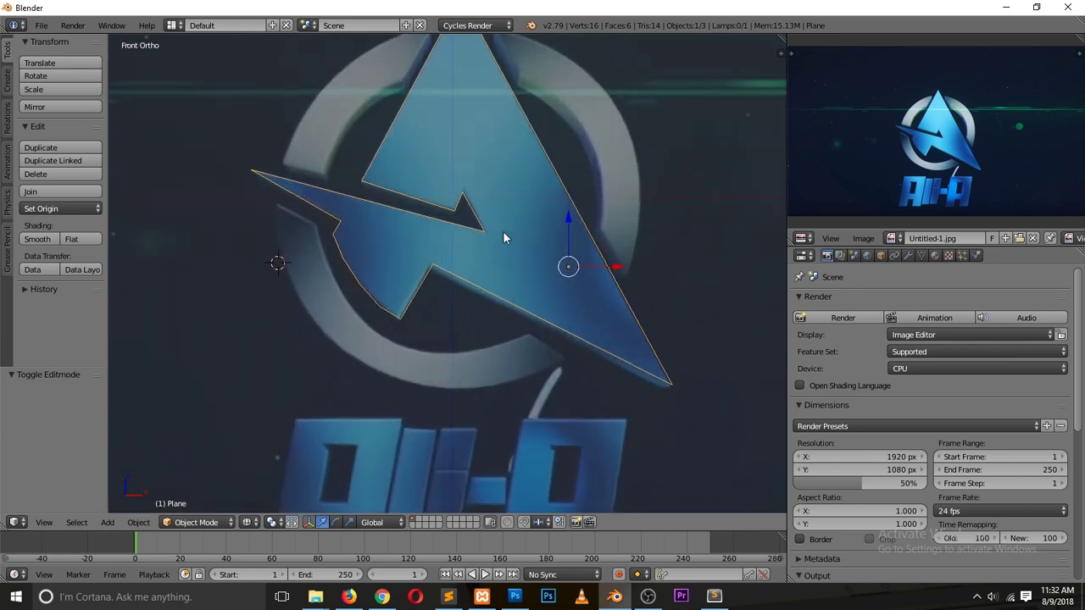
pyautogui.scroll(-1, 503, 237)
pyautogui.scroll(1, 507, 216)
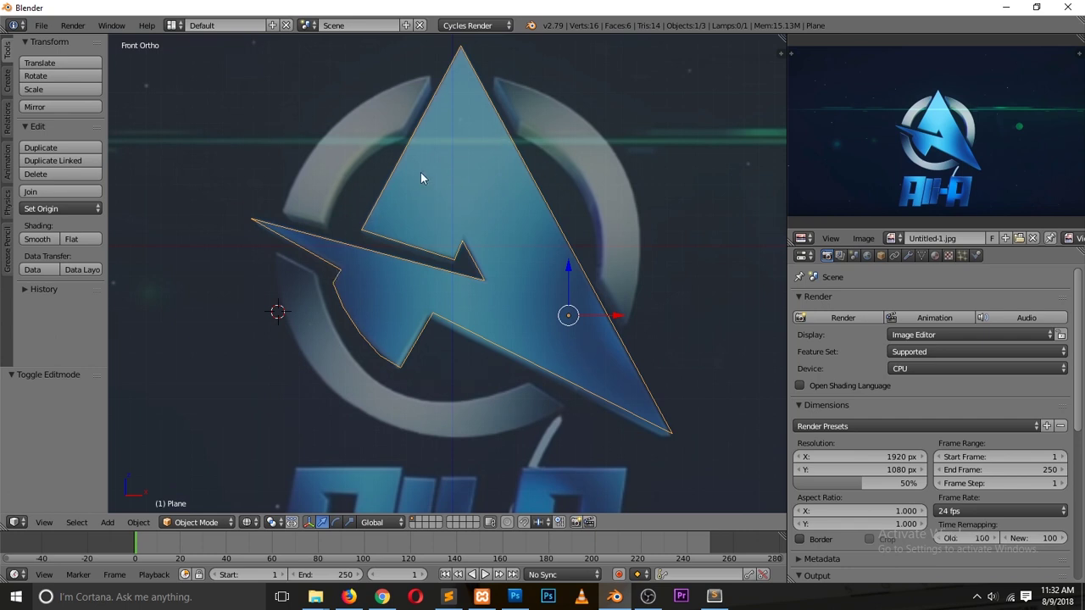
pyautogui.scroll(-1, 421, 178)
# - Deselect the arrow and bring up the Add menu's mesh primitives
pyautogui.press('a')
pyautogui.hotkey('shift', 'a')
pyautogui.moveTo(344, 216)
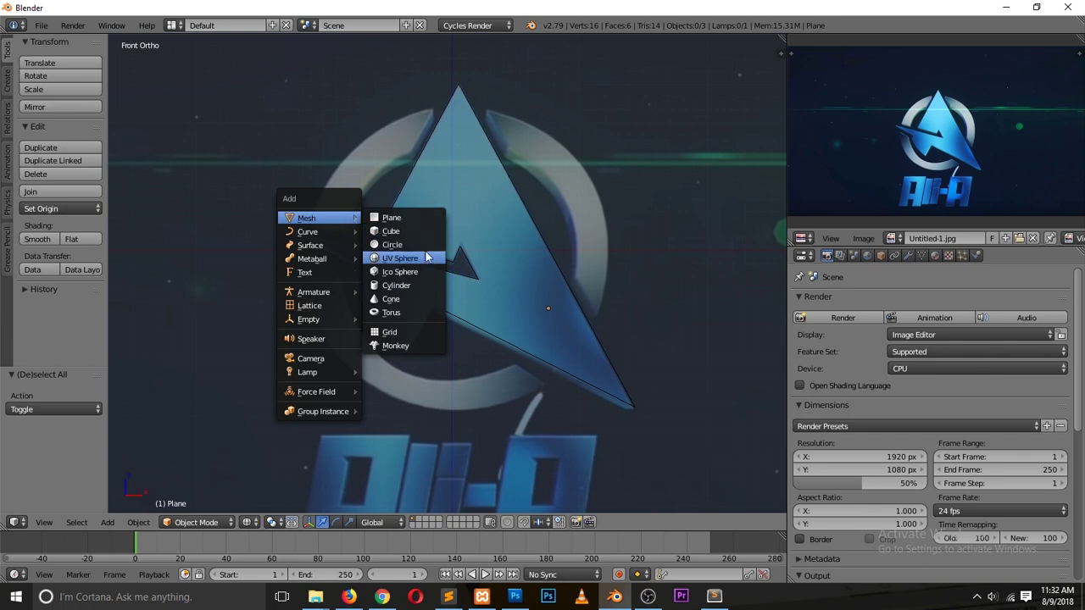
pyautogui.press('Escape')
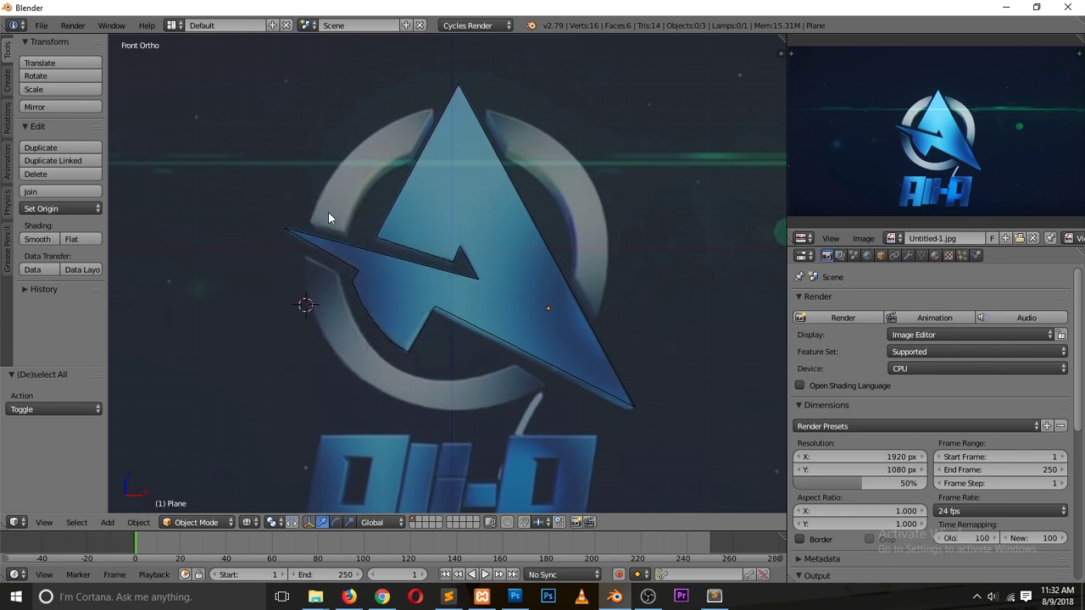
pyautogui.hotkey('shift', 'a')
# - Add a circle, rotate it 90° on X, and scale it to 1.202 over the logo centre
pyautogui.click(394, 242)
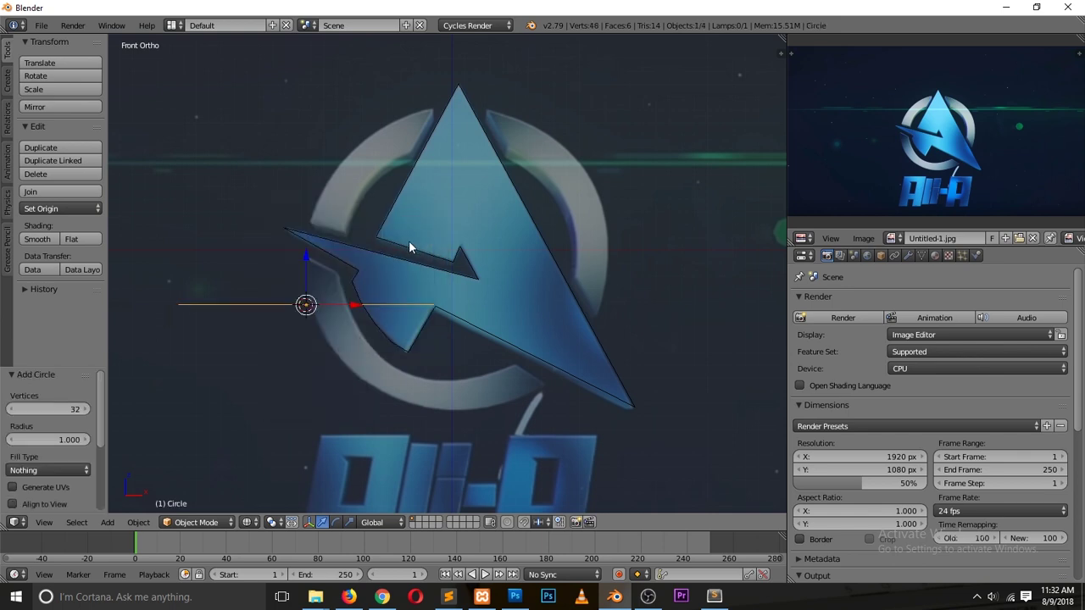
pyautogui.write('rx90')
pyautogui.press('Return')
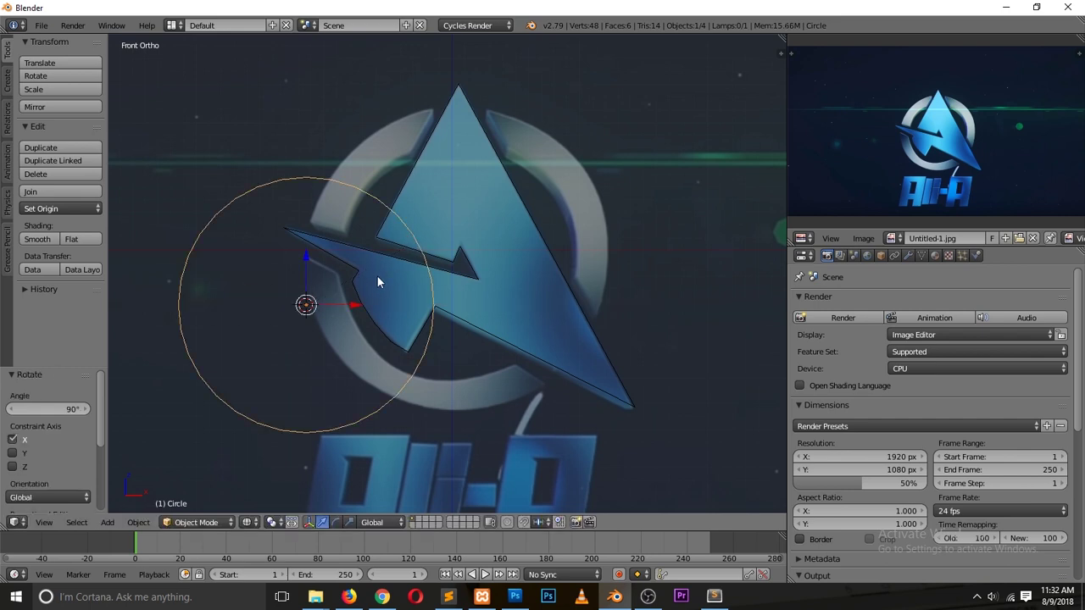
pyautogui.press('g')
pyautogui.click(523, 228)
pyautogui.press('s')
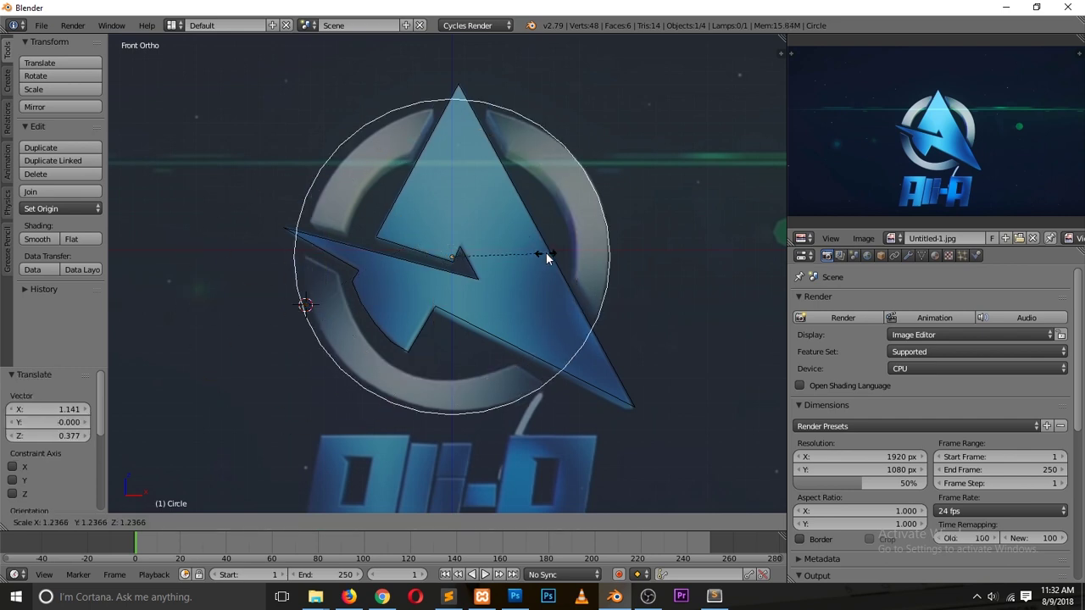
pyautogui.click(543, 252)
pyautogui.press('g')
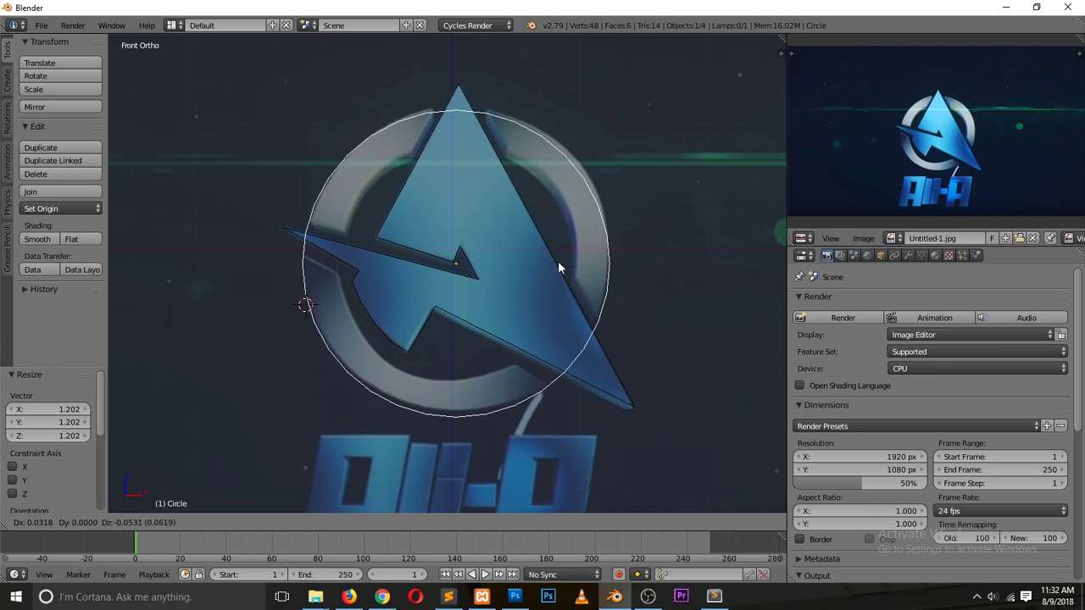
pyautogui.click(563, 256)
# - Put the circle into Edit Mode with Vertex select mode active
pyautogui.press('Tab')
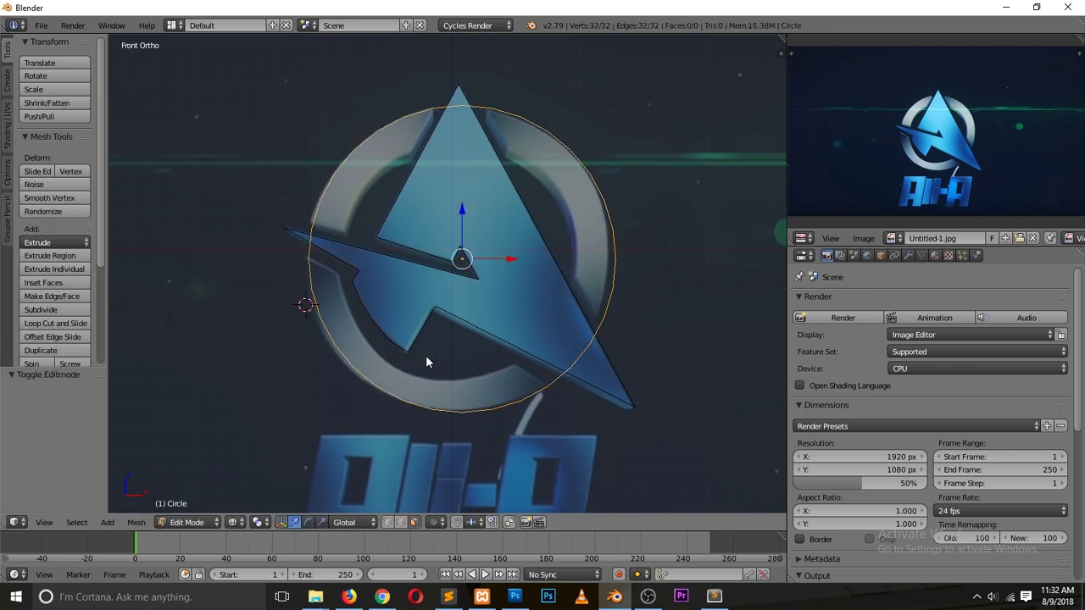
pyautogui.hotkey('ctrl', 'Tab')
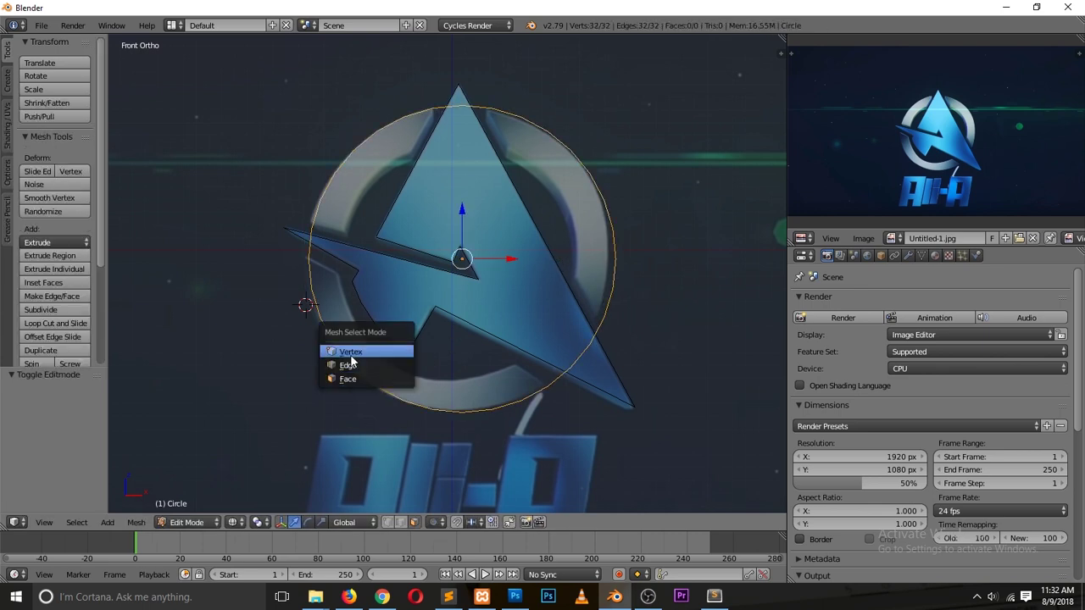
pyautogui.click(352, 354)
pyautogui.press('Tab')
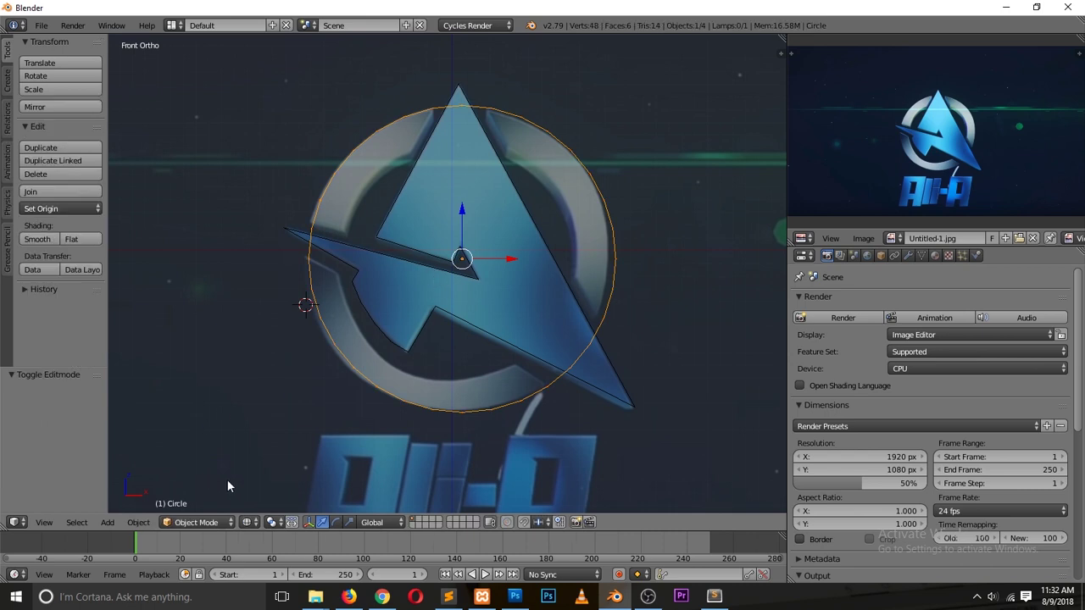
pyautogui.press('Tab')
pyautogui.press('Tab')
pyautogui.click(197, 522)
pyautogui.click(207, 491)
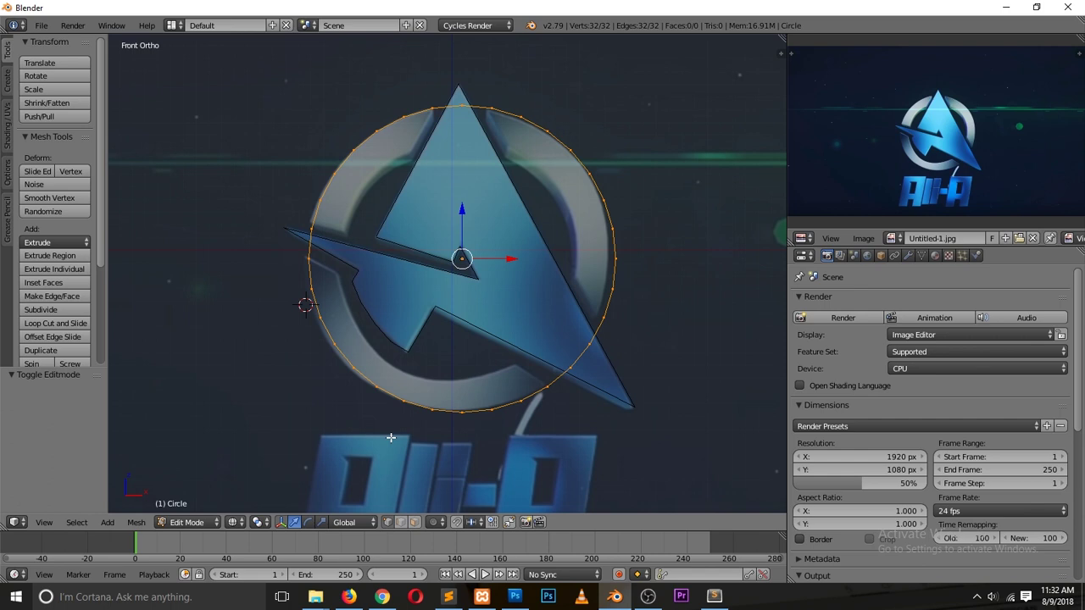
pyautogui.hotkey('ctrl', 'Tab')
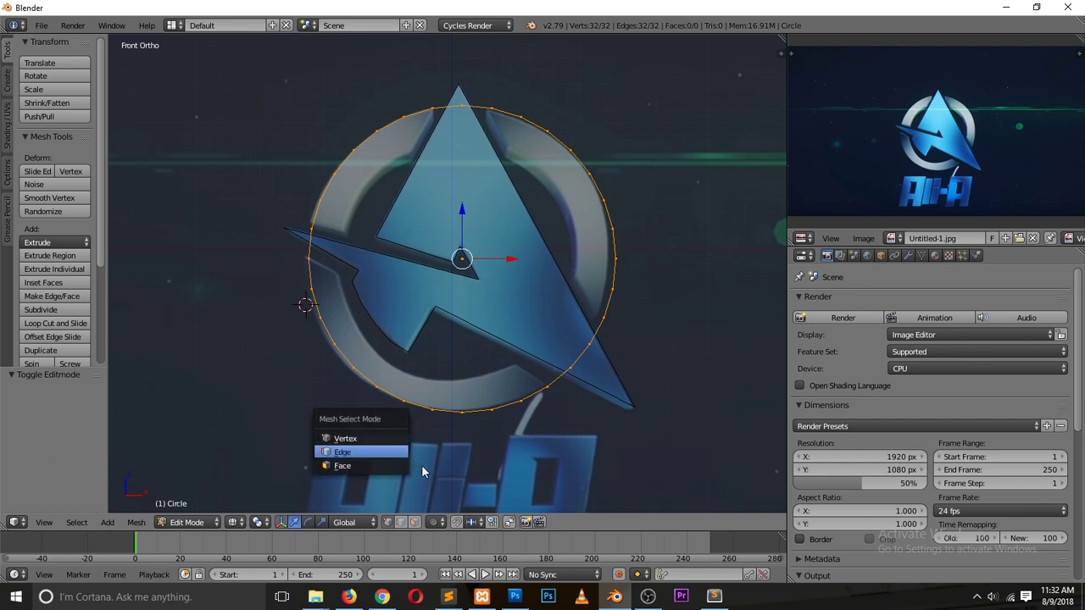
pyautogui.click(353, 453)
pyautogui.hotkey('ctrl', 'Tab')
pyautogui.click(390, 255)
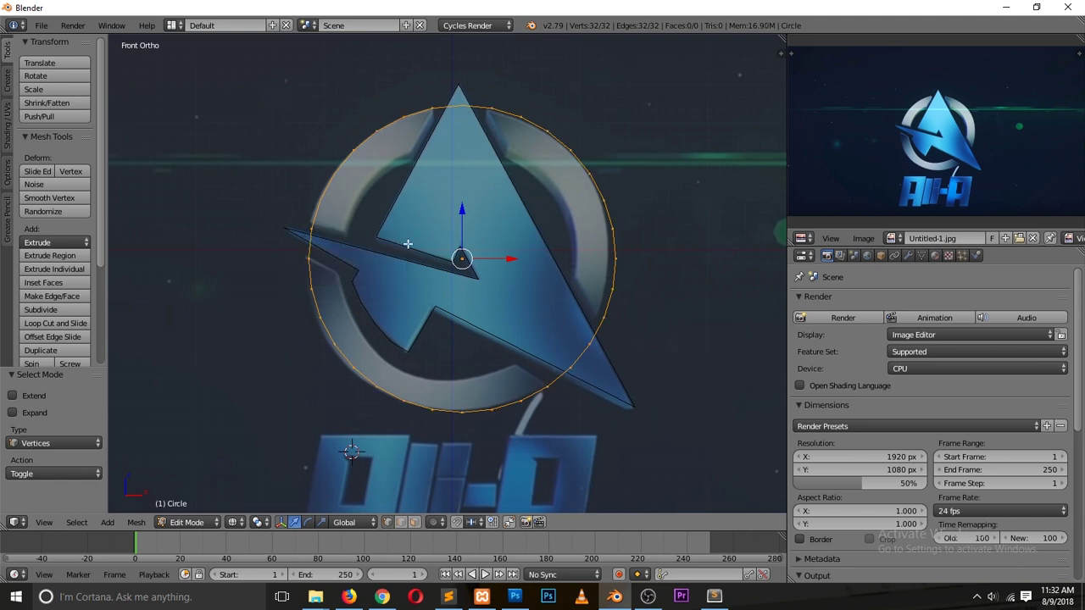
# - Extrude the circle's vertices in place, scale the inner copy to 0.807, and return to Object Mode
pyautogui.press('e')
pyautogui.rightClick(643, 261)
pyautogui.press('s')
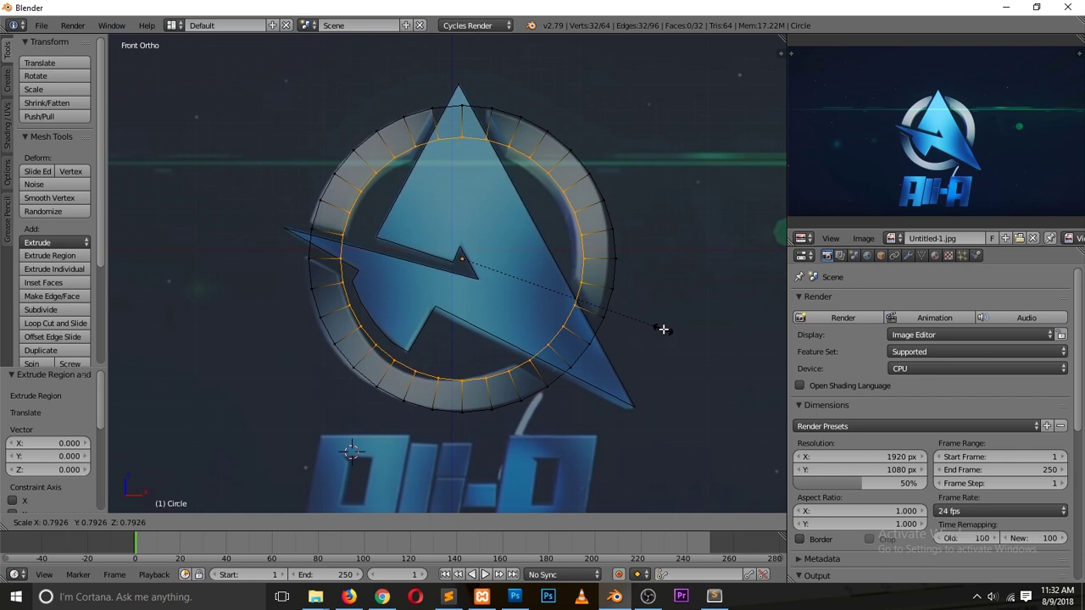
pyautogui.click(668, 330)
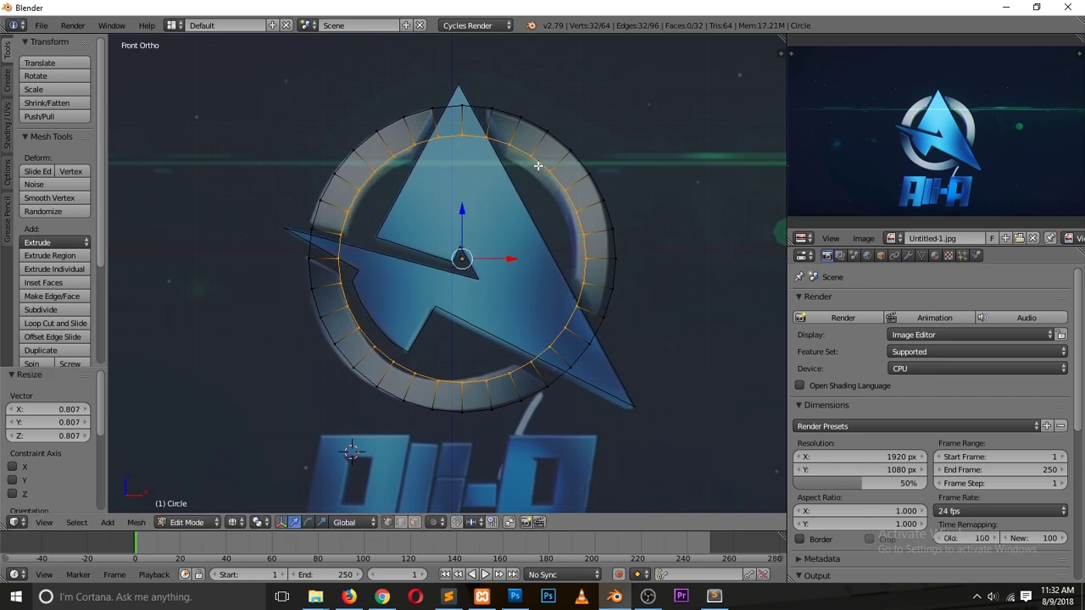
pyautogui.press('g')
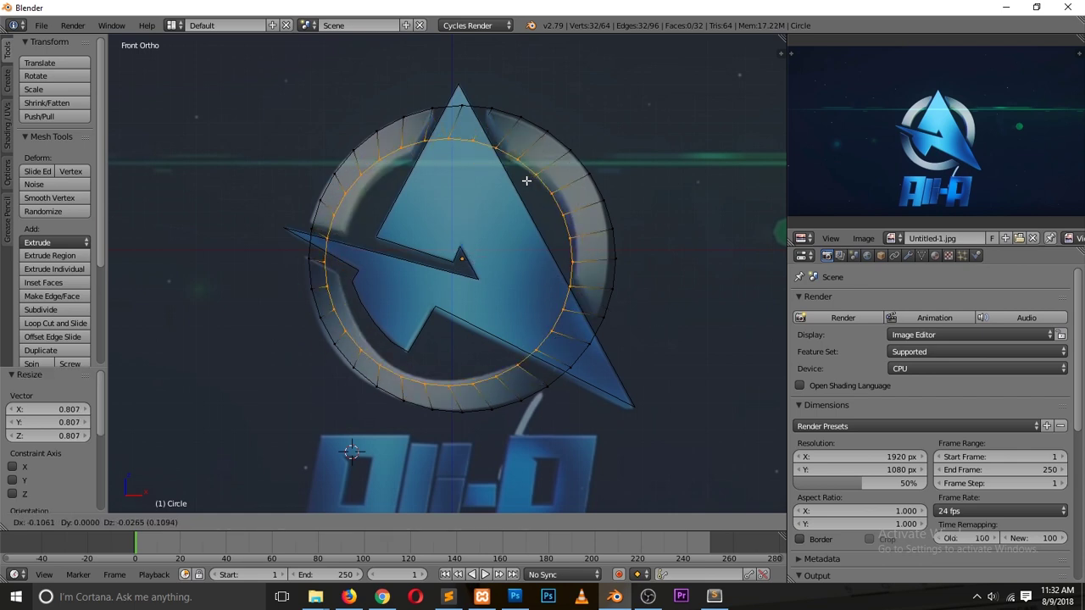
pyautogui.rightClick(541, 187)
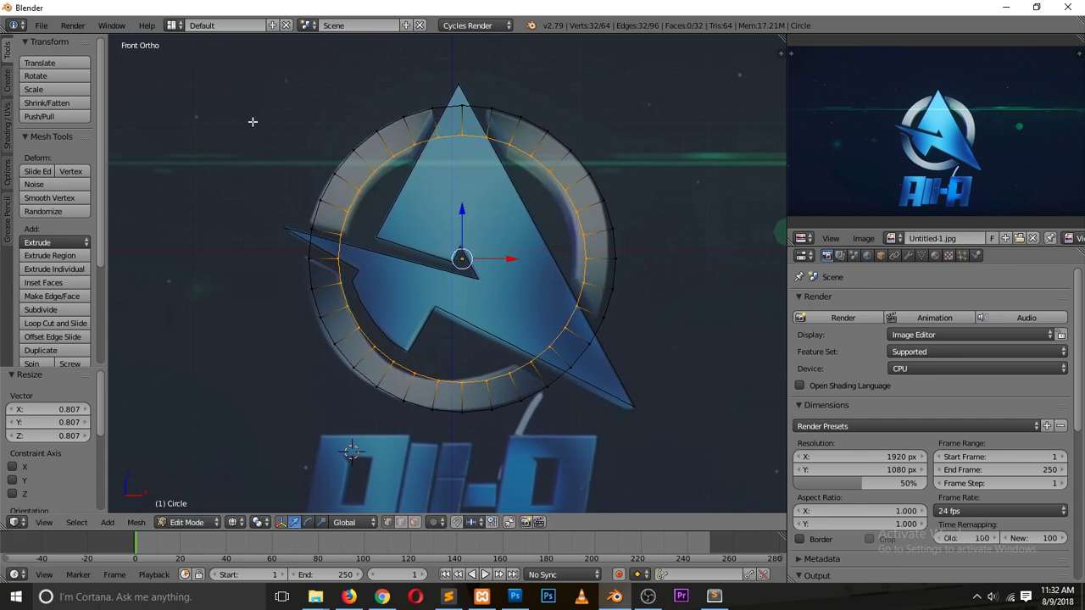
pyautogui.press('Tab')
pyautogui.scroll(-1, 503, 177)
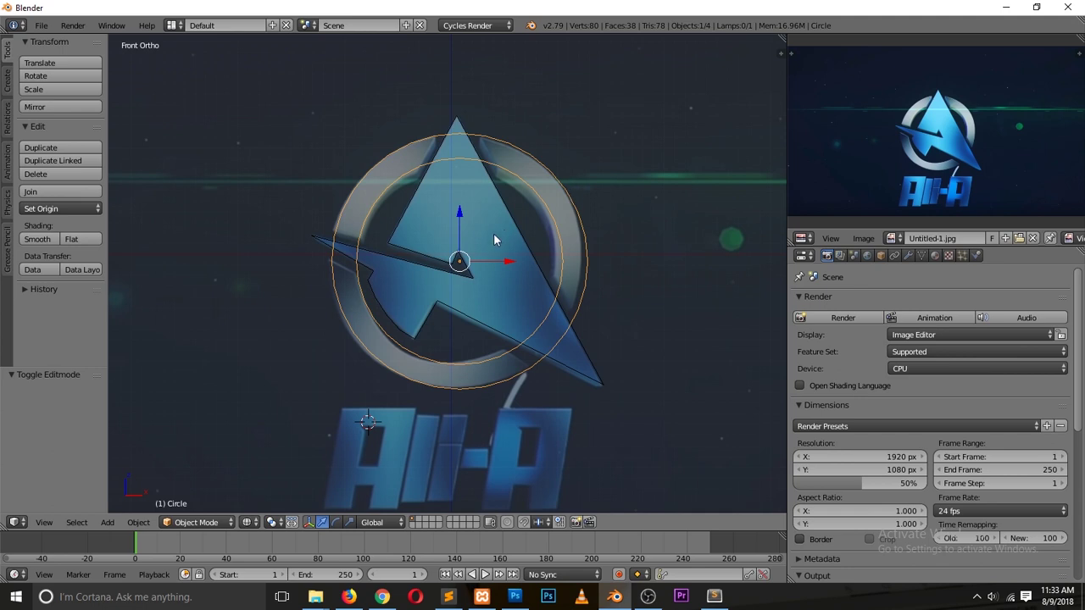
# - Cut a gap in the ring at the arrow's left tip by deleting a face and lowering its edge vertex
pyautogui.scroll(1, 509, 246)
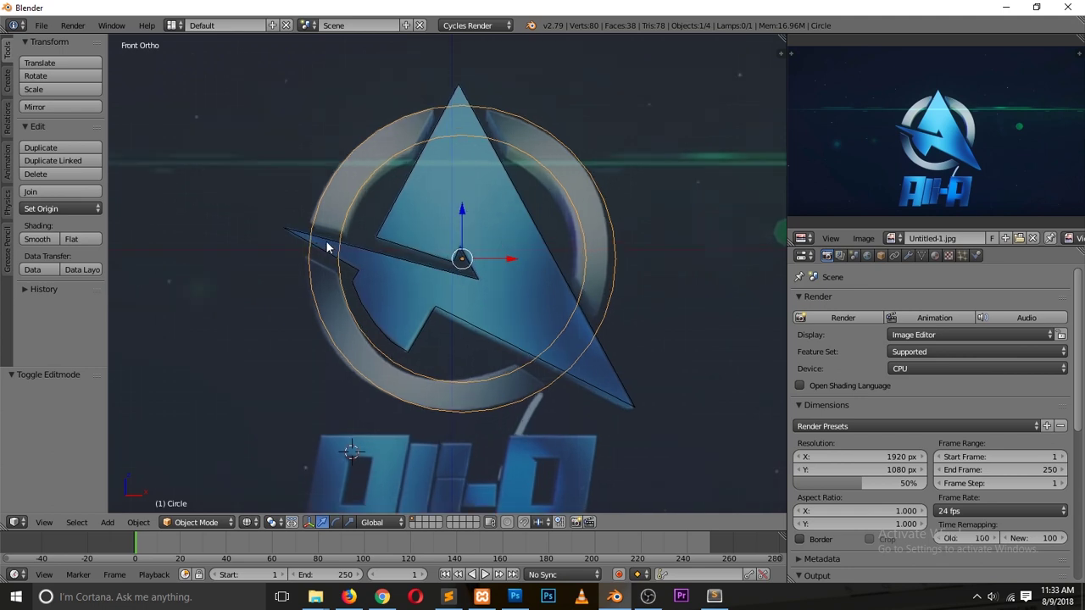
pyautogui.scroll(3, 326, 241)
pyautogui.press('Tab')
pyautogui.rightClick(215, 197)
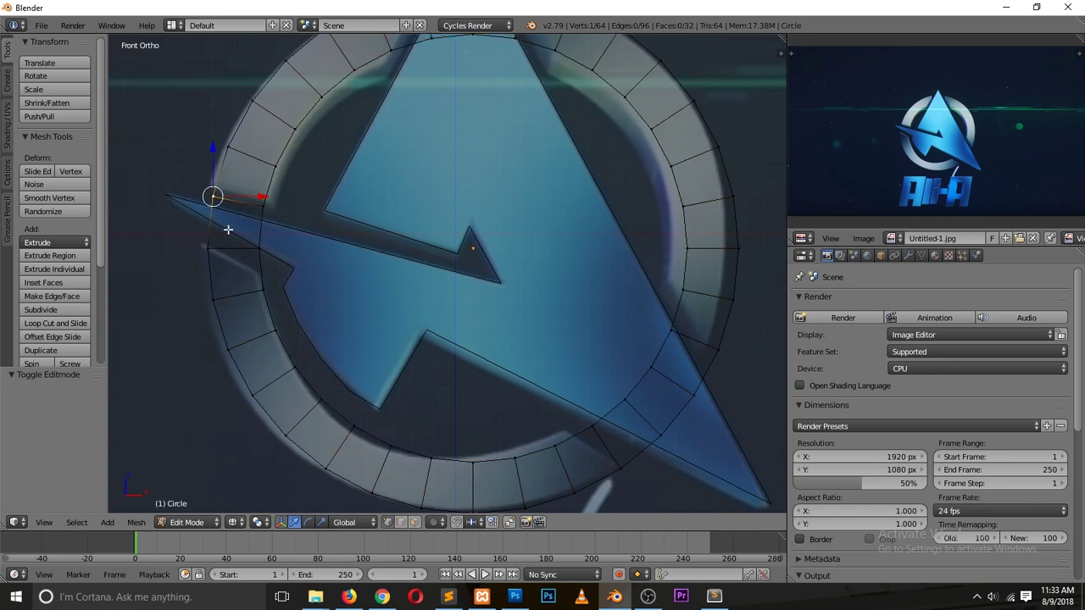
pyautogui.hotkey('ctrl', 'Tab')
pyautogui.click(232, 258)
pyautogui.rightClick(241, 247)
pyautogui.press('x')
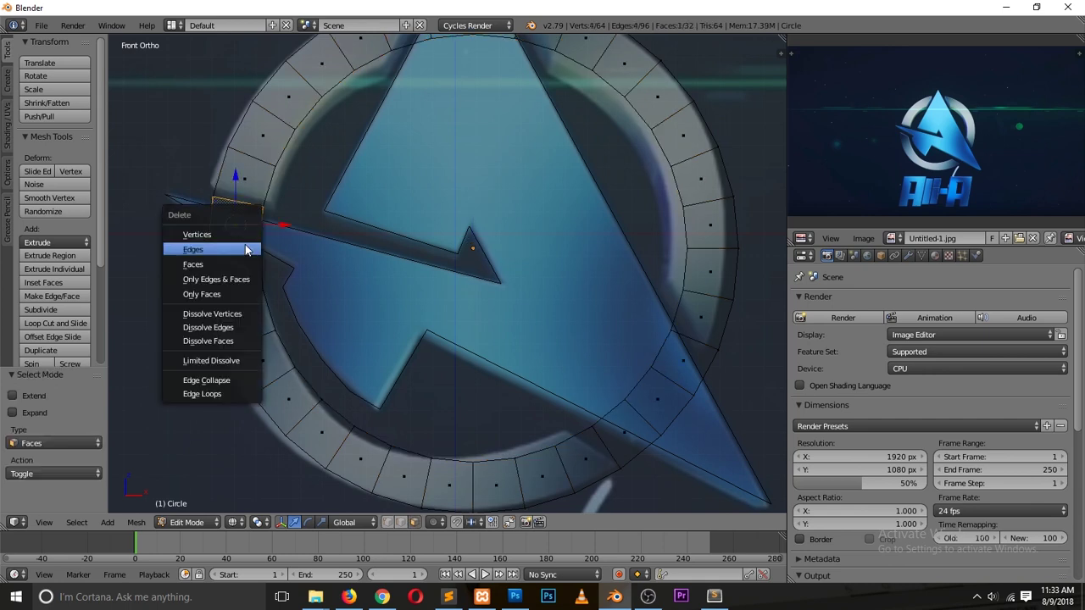
pyautogui.click(245, 264)
pyautogui.hotkey('ctrl', 'Tab')
pyautogui.click(228, 216)
pyautogui.rightClick(259, 248)
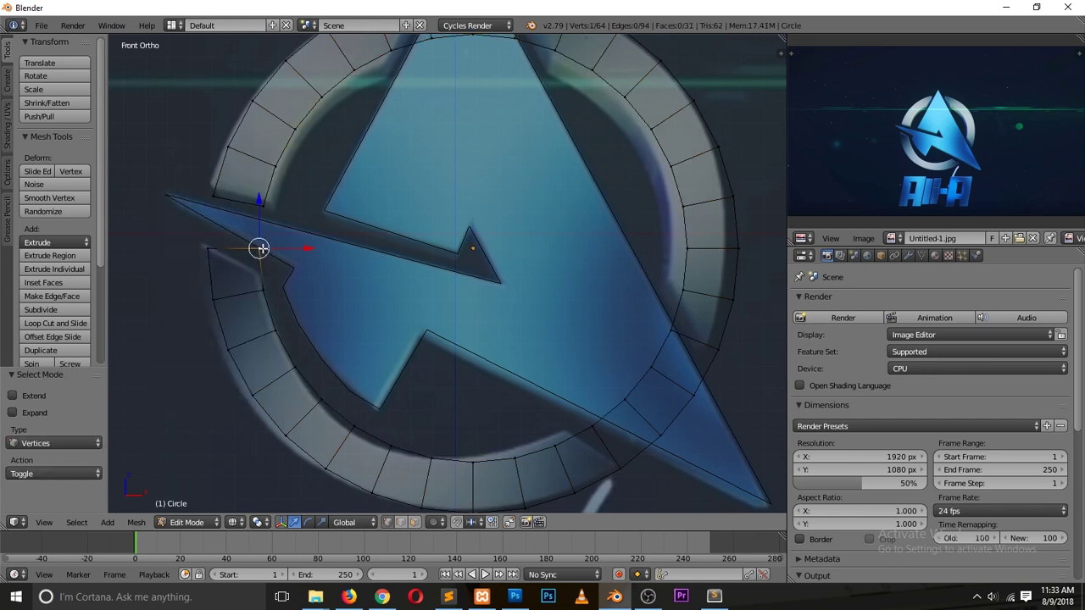
pyautogui.press('g')
pyautogui.click(264, 250)
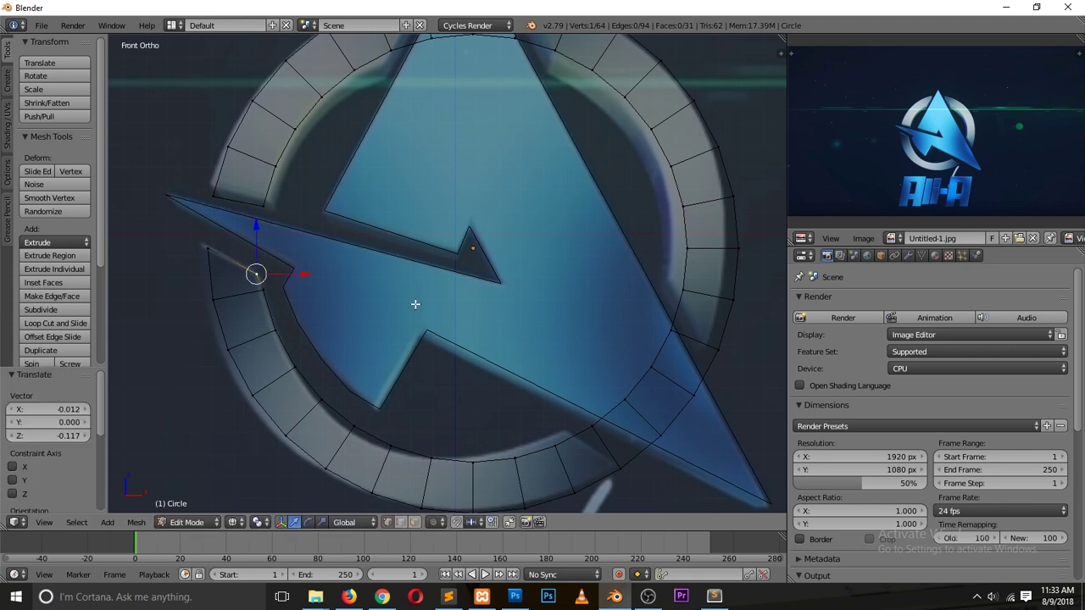
# - Delete the three ring faces where the arrow crosses the ring on the right
pyautogui.hotkey('ctrl', 'Tab')
pyautogui.click(682, 384)
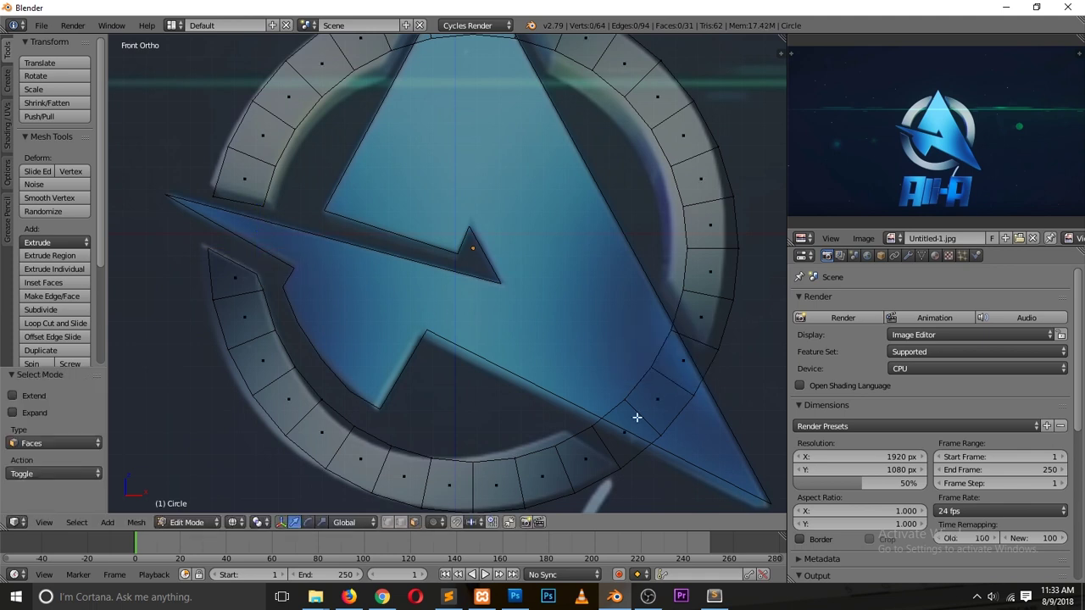
pyautogui.rightClick(637, 417)
pyautogui.keyDown('shift'); pyautogui.rightClick(661, 390); pyautogui.keyUp('shift')
pyautogui.keyDown('shift'); pyautogui.rightClick(678, 341); pyautogui.keyUp('shift')
pyautogui.press('x')
pyautogui.click(678, 371)
# - Move the right gap's upper and lower vertices to line up with the arrow's edges
pyautogui.hotkey('ctrl', 'Tab')
pyautogui.click(662, 327)
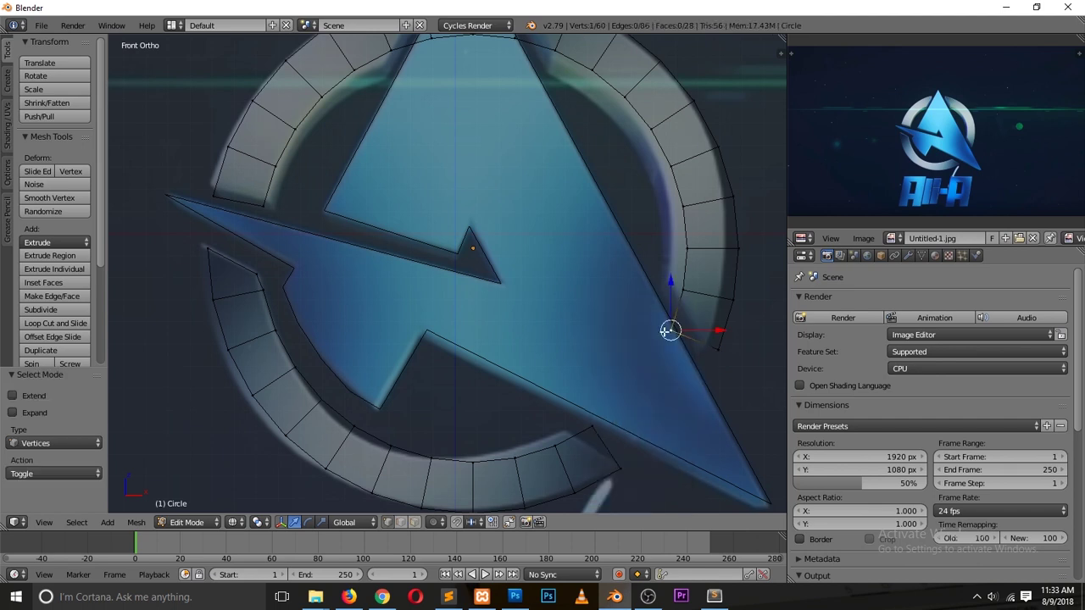
pyautogui.press('g')
pyautogui.click(685, 311)
pyautogui.press('g')
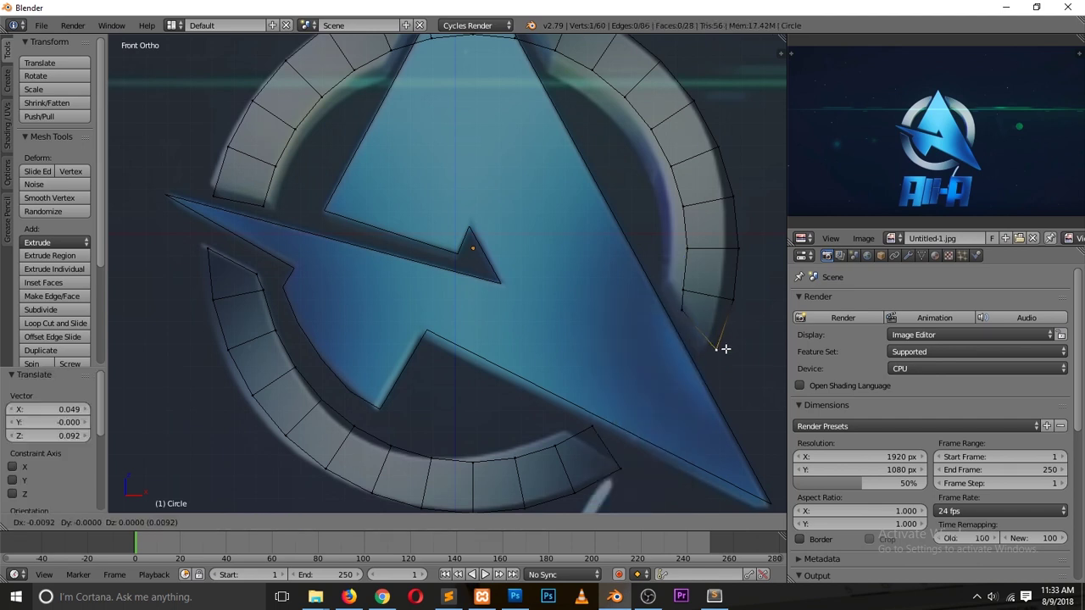
pyautogui.click(720, 357)
pyautogui.click(592, 425)
pyautogui.press('g')
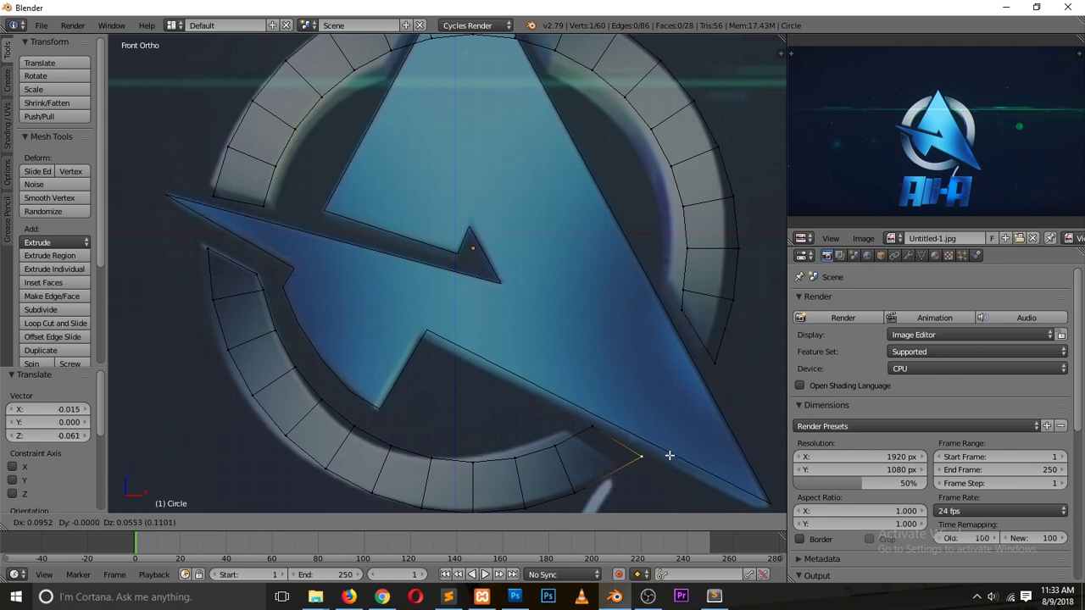
pyautogui.click(669, 455)
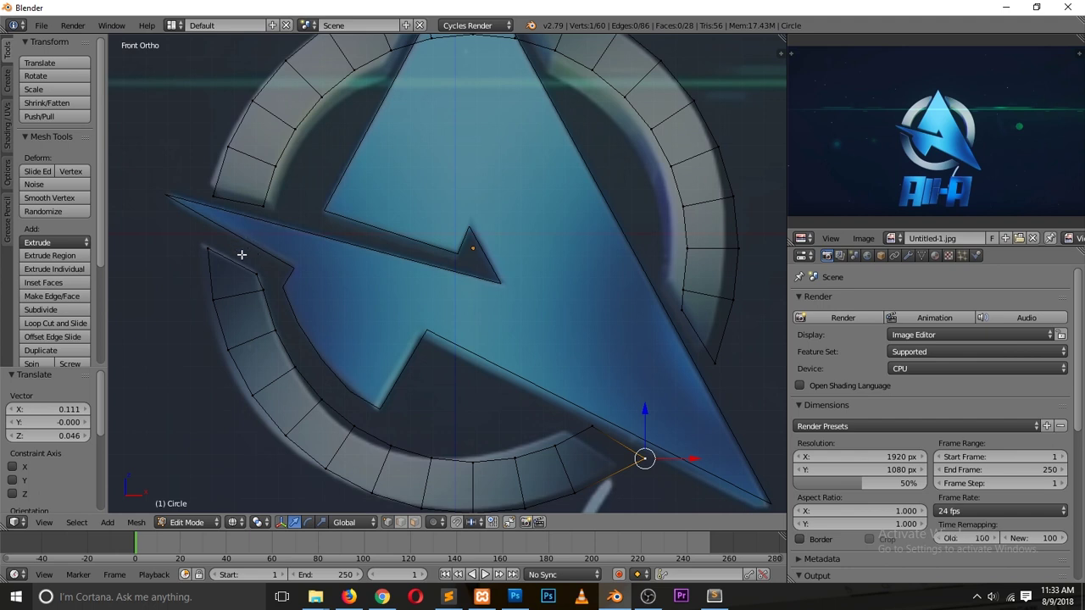
# - Lift the upper-left gap vertex slightly, then return to object mode
pyautogui.click(212, 196)
pyautogui.press('g')
pyautogui.click(212, 192)
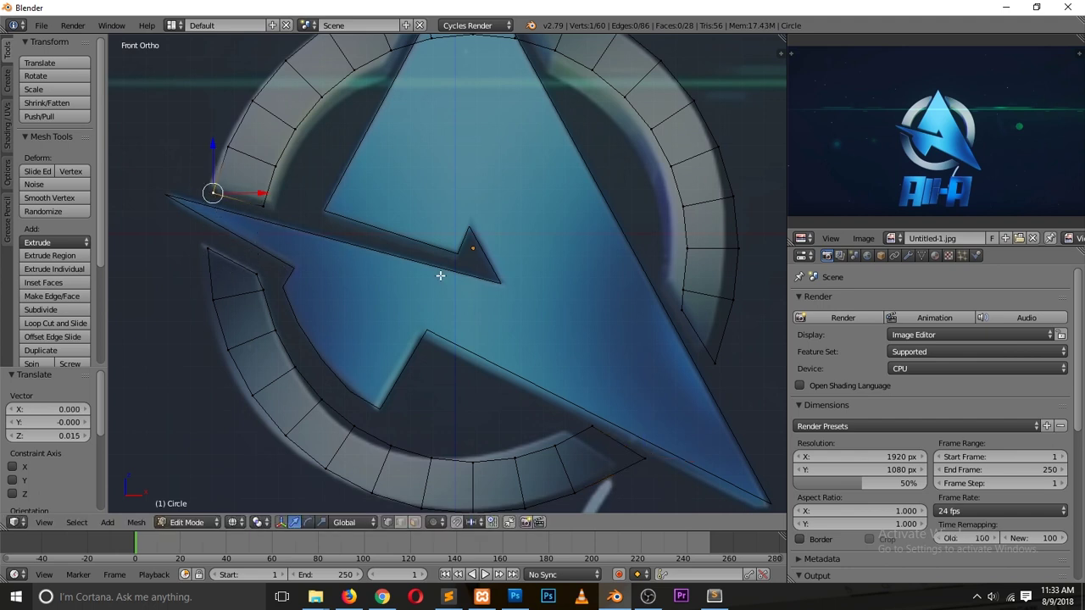
pyautogui.click(678, 304)
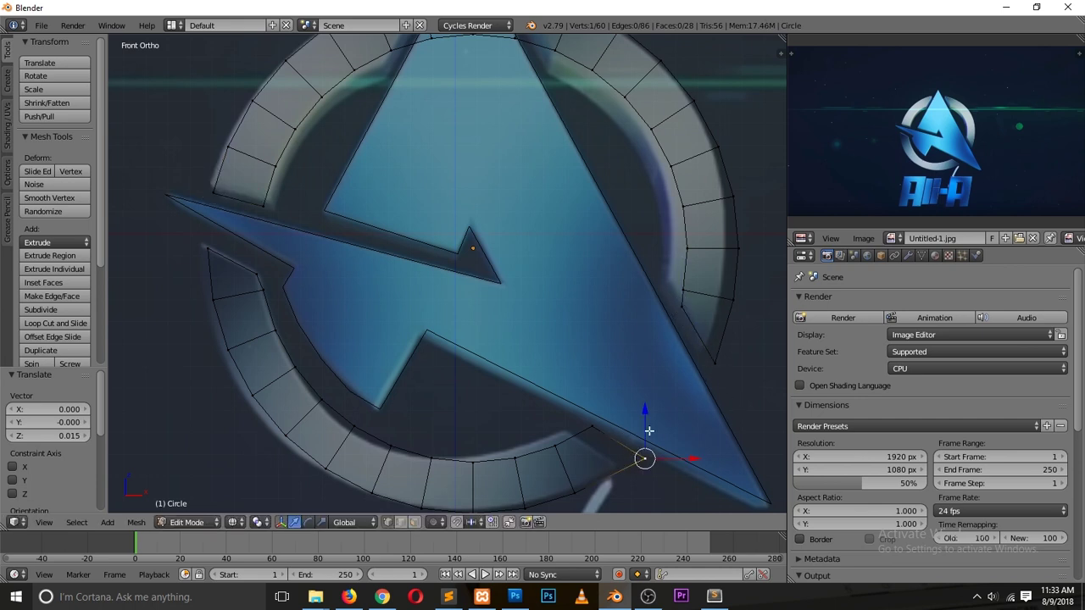
pyautogui.press('Tab')
pyautogui.scroll(-5, 662, 382)
pyautogui.scroll(4, 593, 343)
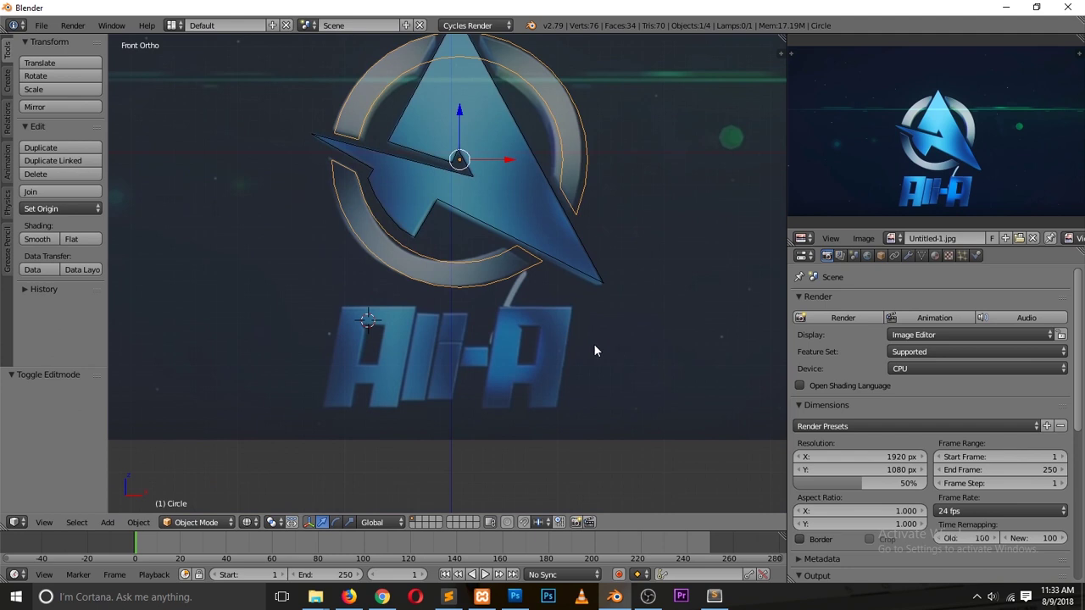
pyautogui.scroll(2, 441, 335)
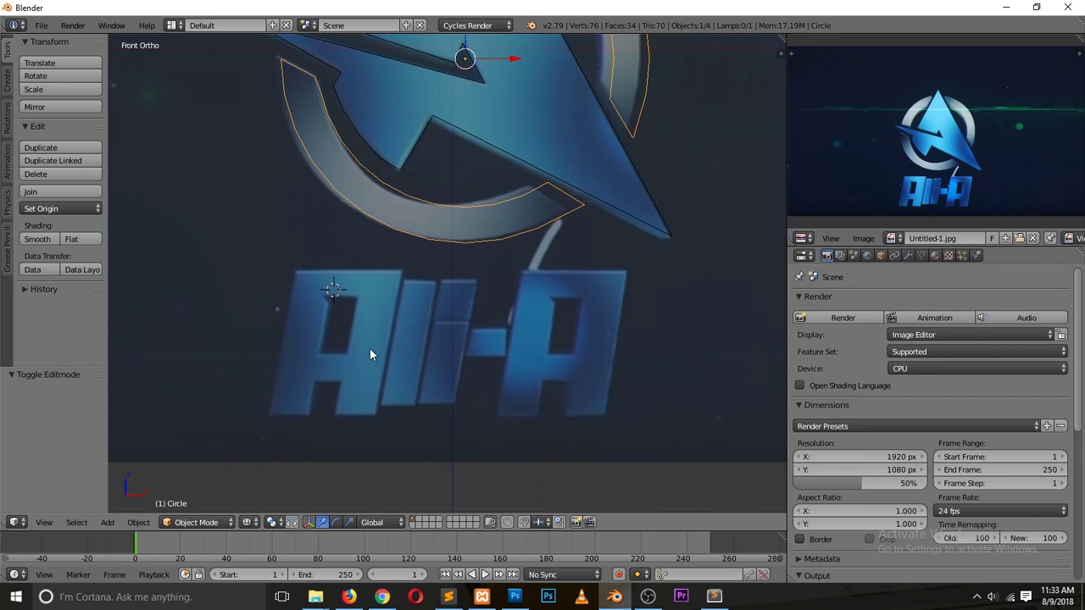
# - Search Google for 'google fonts' in a new Chrome tab
pyautogui.click(382, 597)
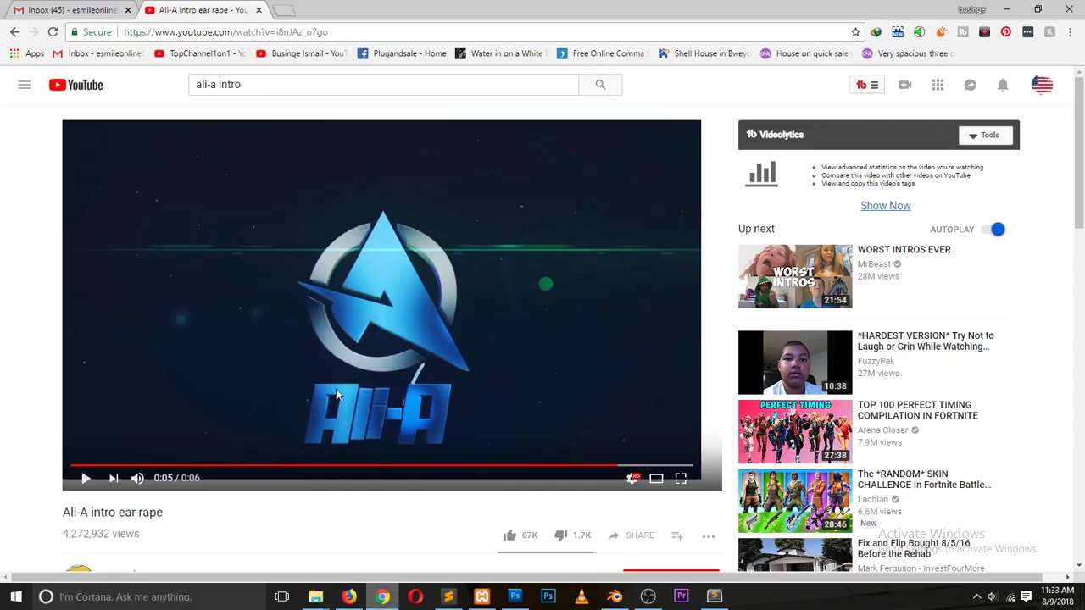
pyautogui.click(282, 10)
pyautogui.write('goo')
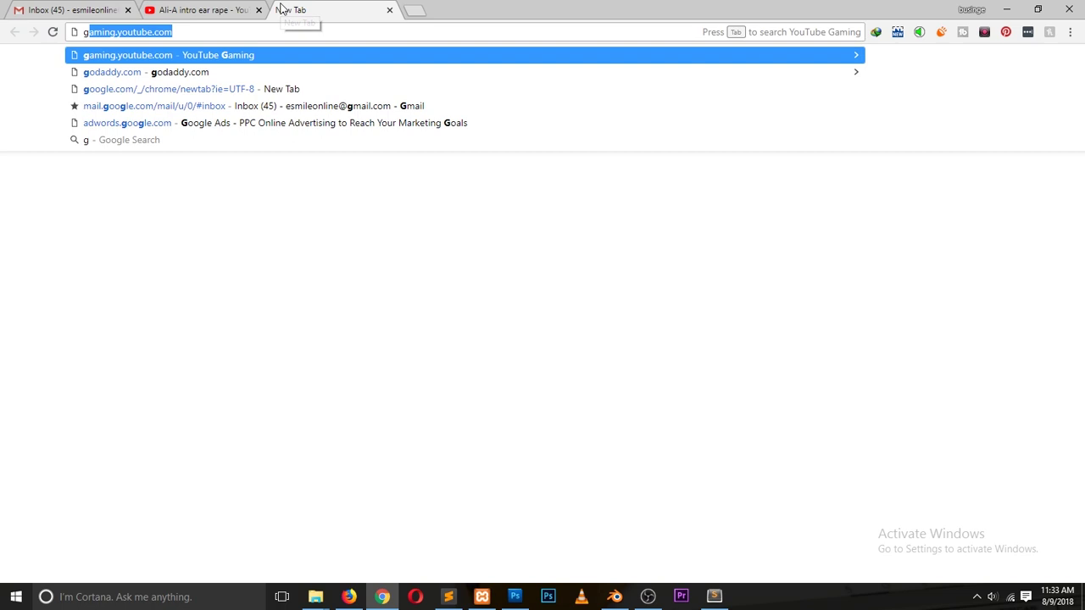
pyautogui.write('gle fonts')
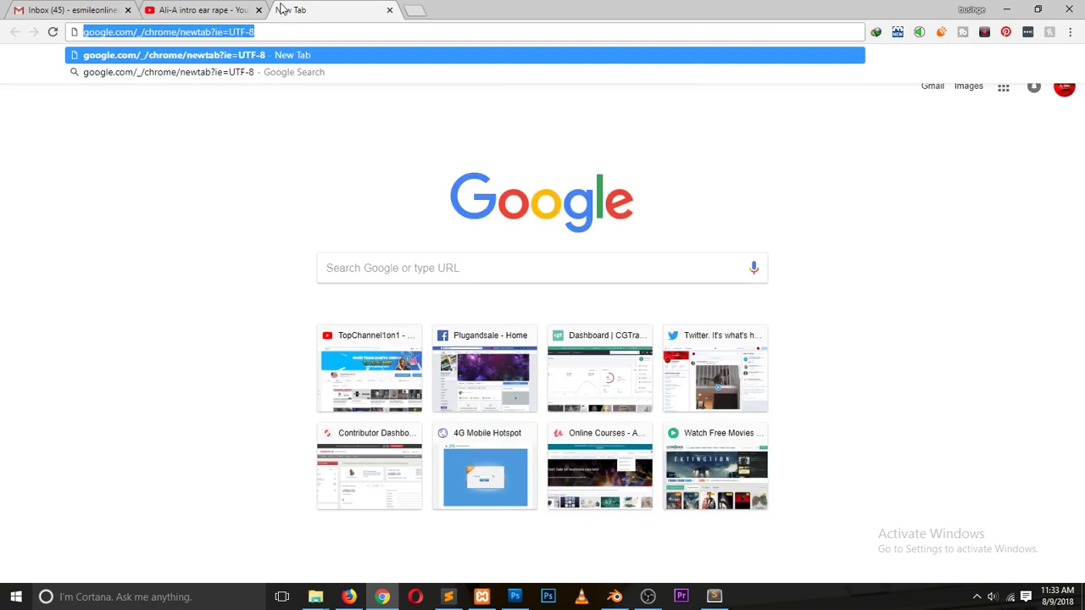
pyautogui.press('Return')
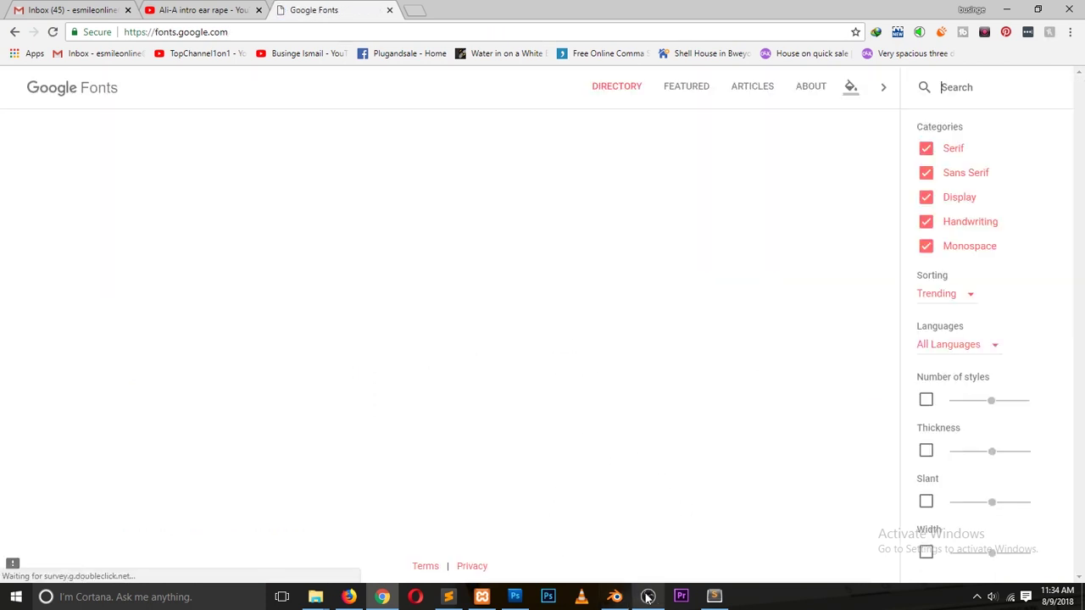
# - Uncheck Serif so Google Fonts lists 697 of 878 families
pyautogui.click(619, 597)
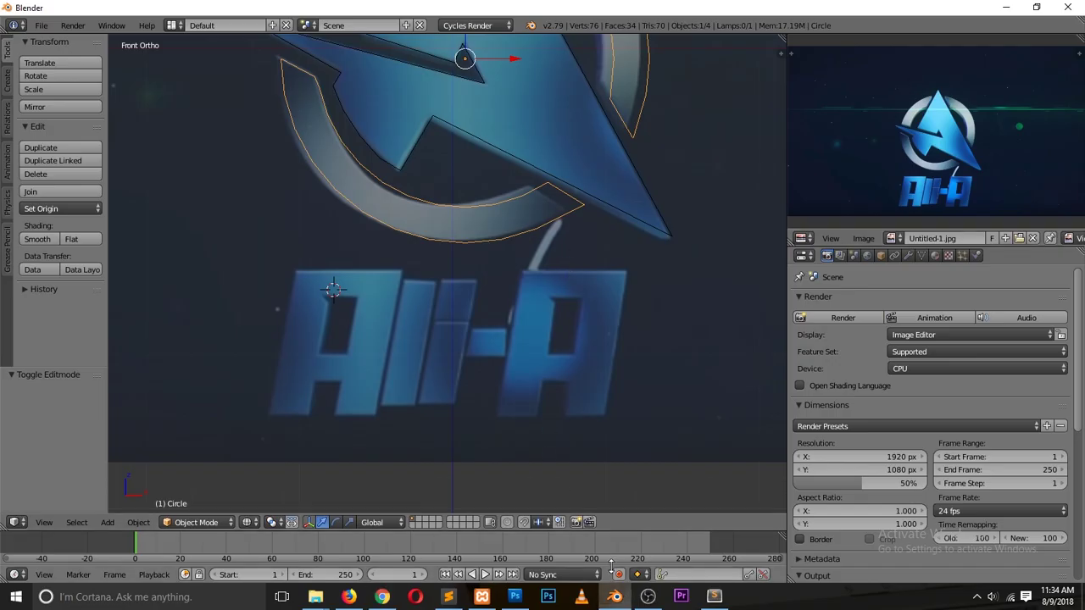
pyautogui.click(615, 597)
pyautogui.scroll(-1, 532, 414)
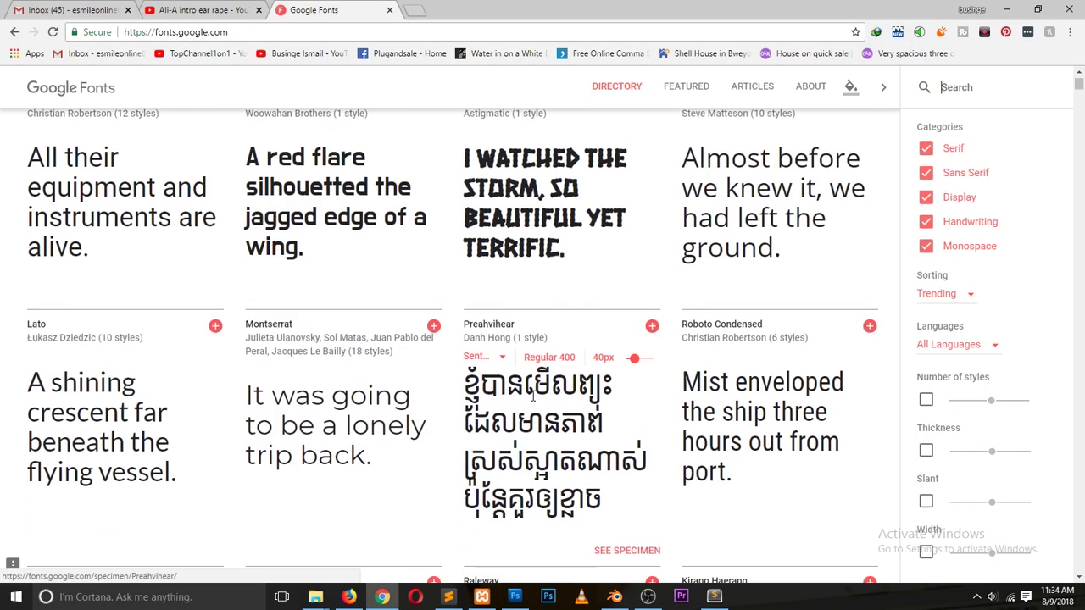
pyautogui.scroll(1, 178, 266)
pyautogui.scroll(-4, 149, 230)
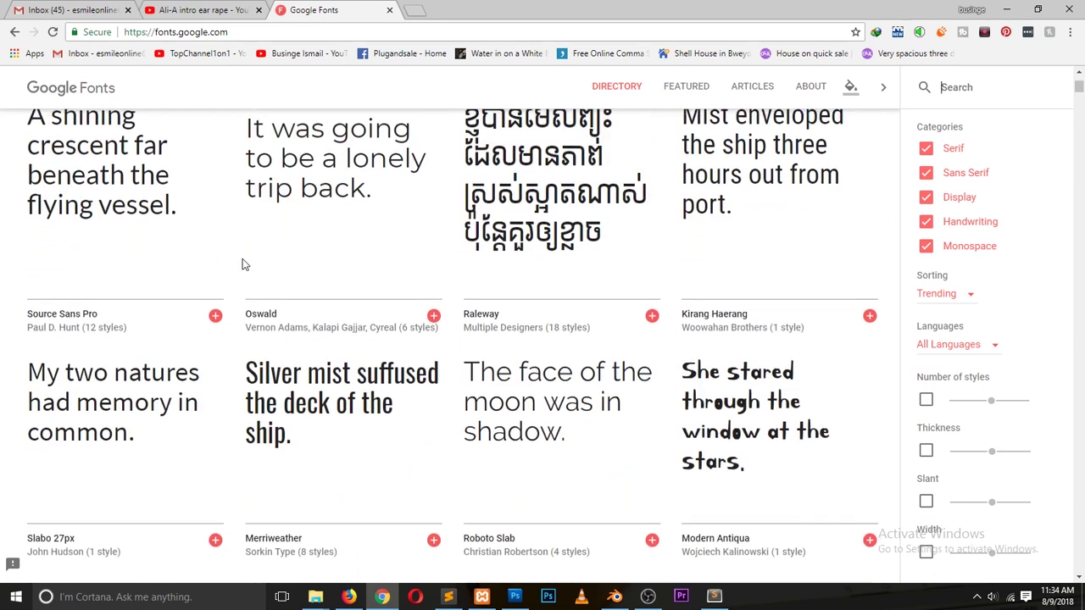
pyautogui.scroll(1, 242, 262)
pyautogui.click(927, 149)
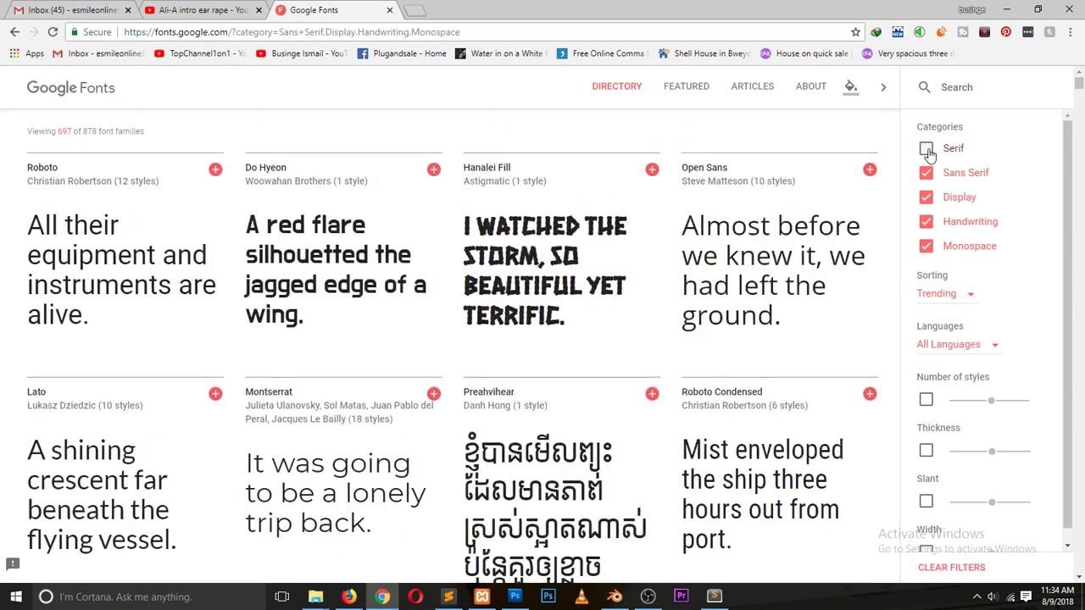
pyautogui.scroll(-2, 503, 267)
pyautogui.scroll(2, 503, 267)
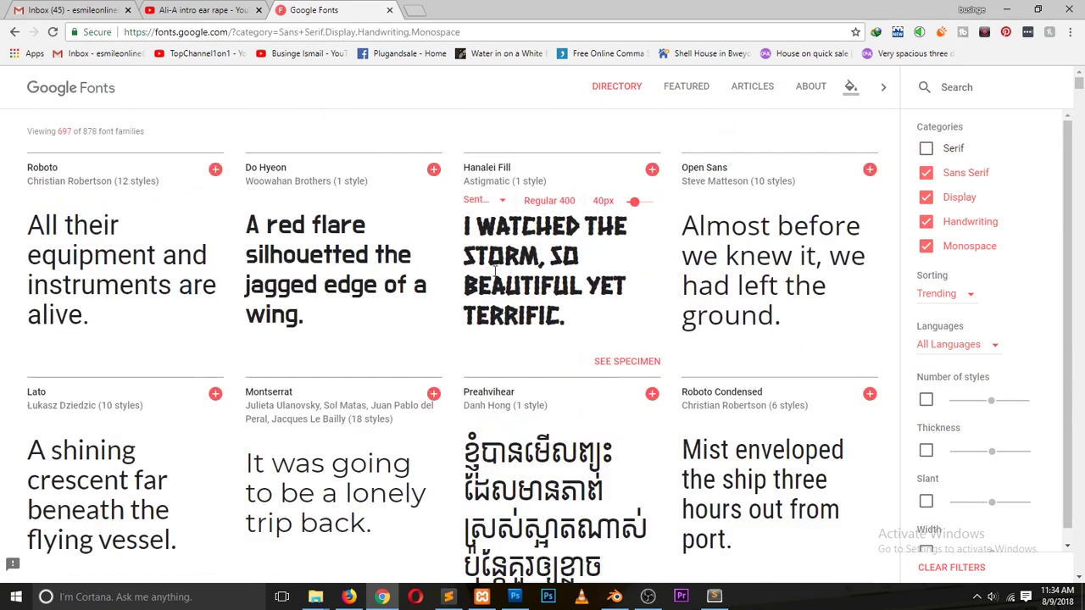
pyautogui.scroll(-4, 252, 310)
pyautogui.scroll(-8, 252, 312)
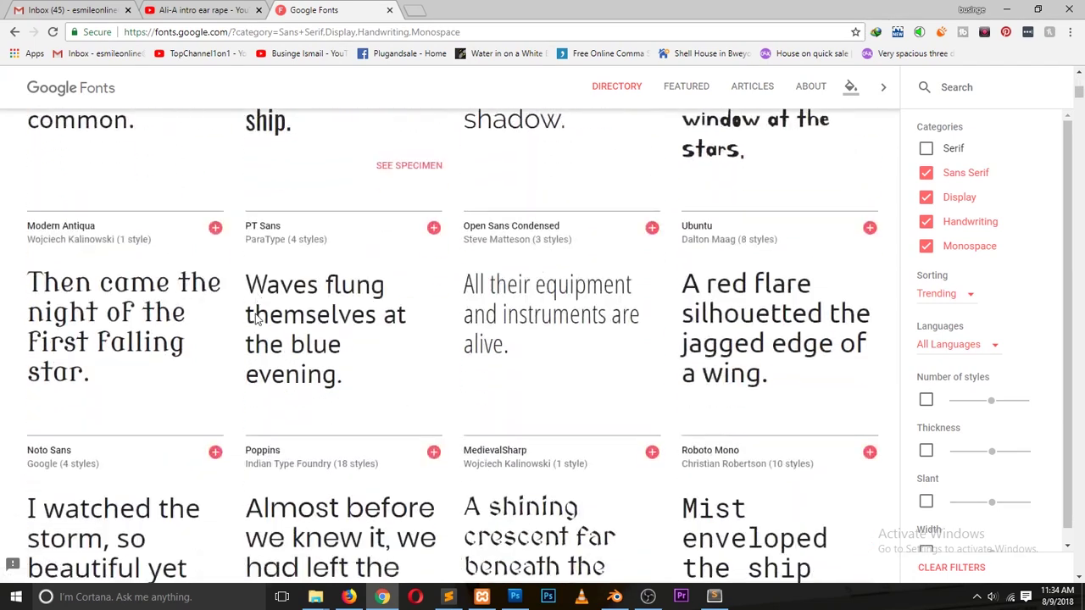
pyautogui.scroll(4, 758, 142)
# - Search the font directory for 'box', clear it, and browse the font cards
pyautogui.click(965, 88)
pyautogui.write('box')
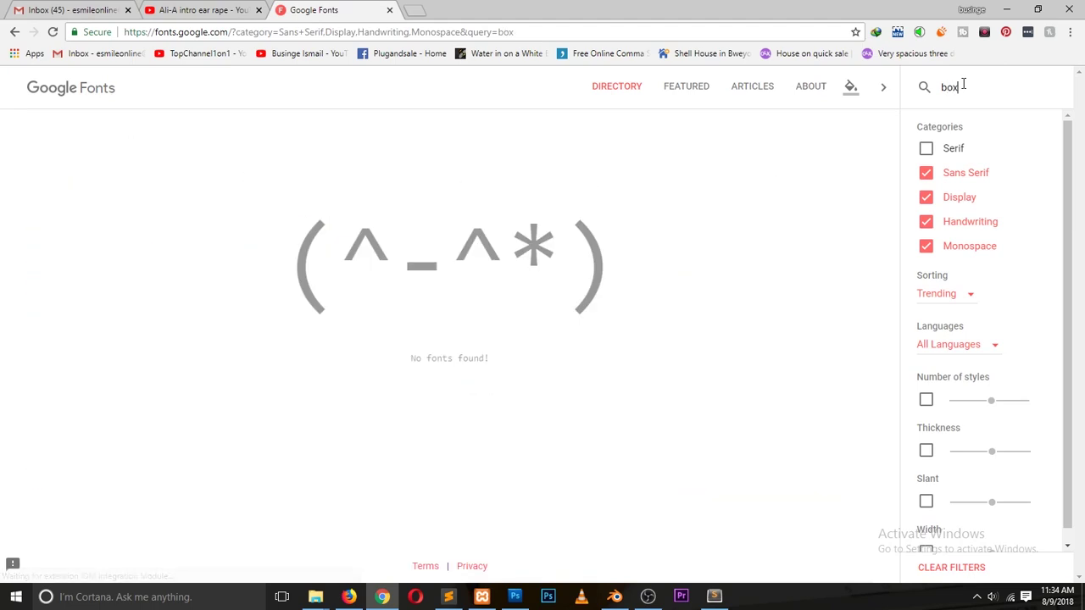
pyautogui.press('BackSpace')
pyautogui.press('BackSpace')
pyautogui.press('BackSpace')
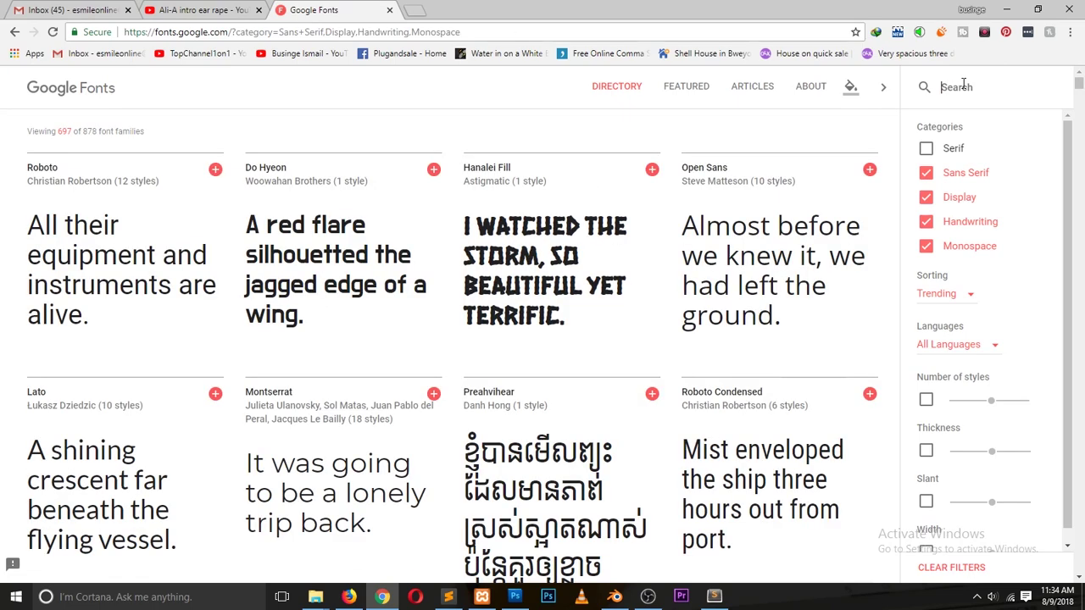
pyautogui.scroll(-6, 771, 307)
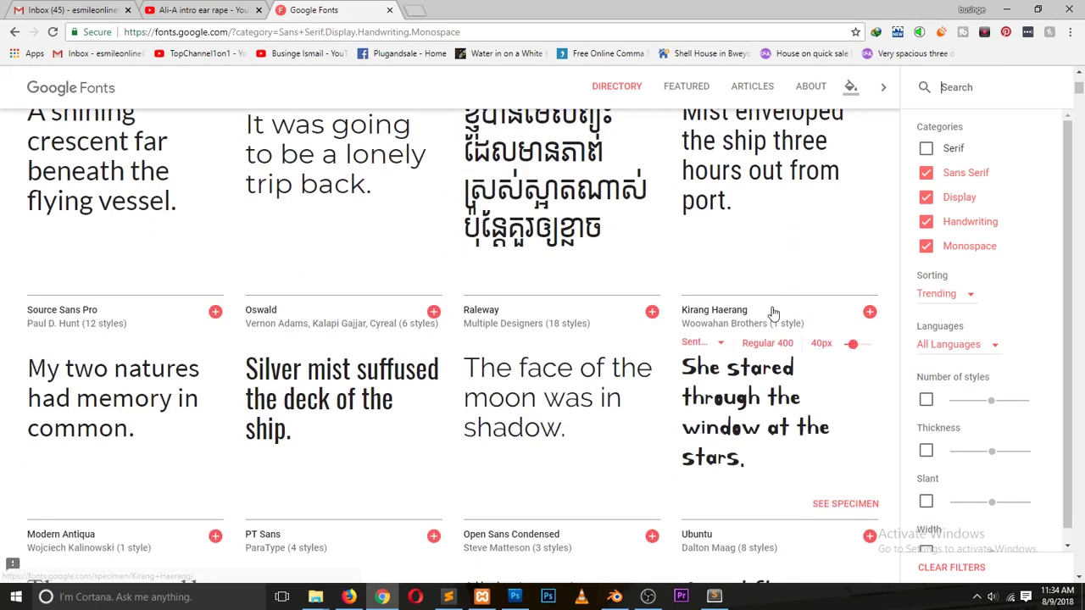
pyautogui.scroll(-8, 770, 304)
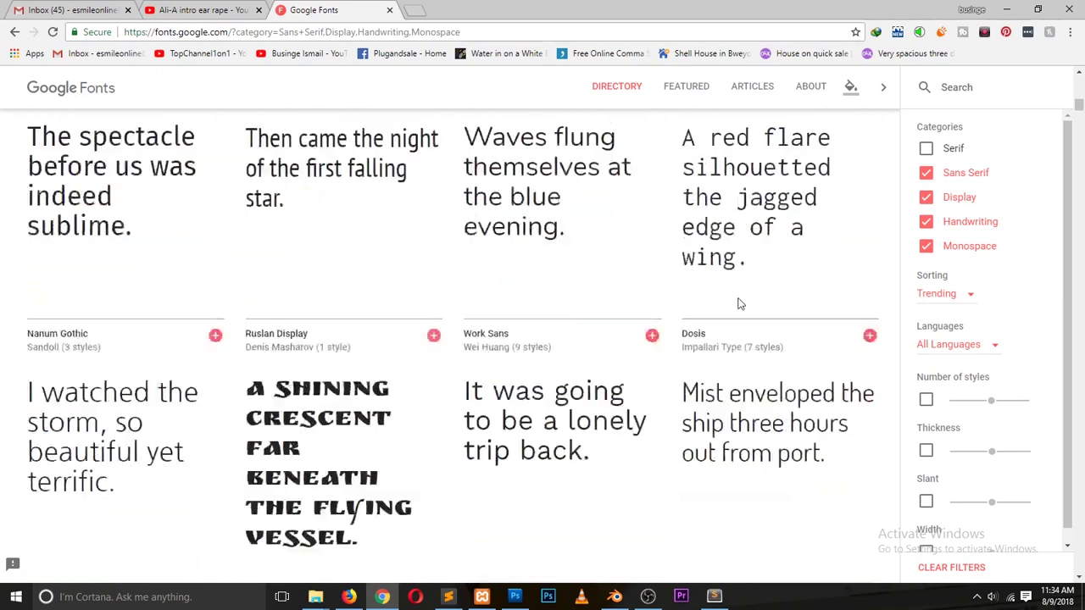
pyautogui.scroll(-3, 739, 301)
pyautogui.scroll(-2, 738, 300)
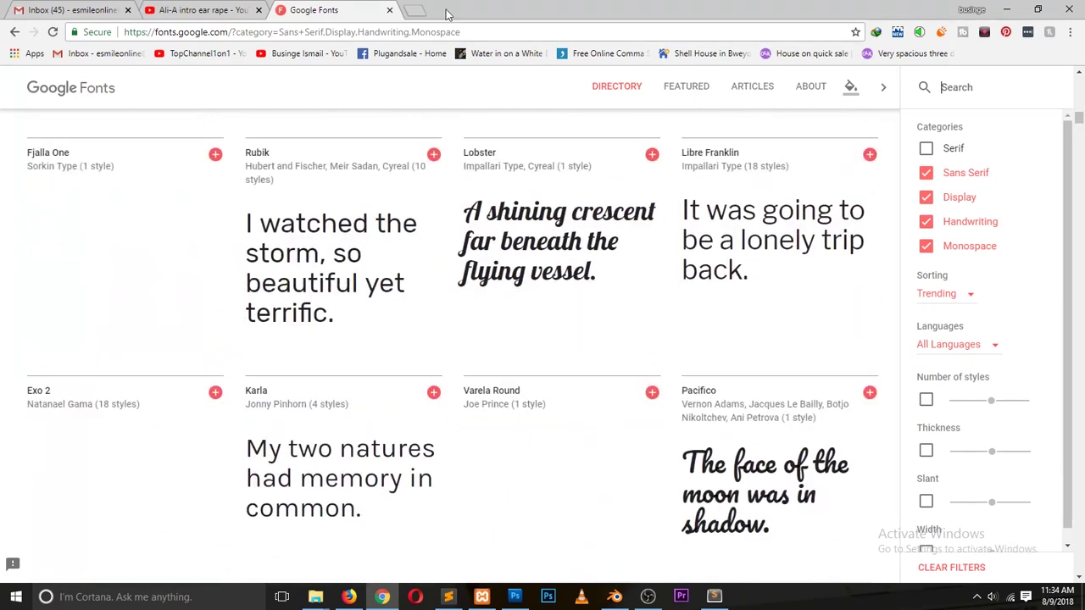
# - Search Google for 'boxy font' in a new tab
pyautogui.click(413, 10)
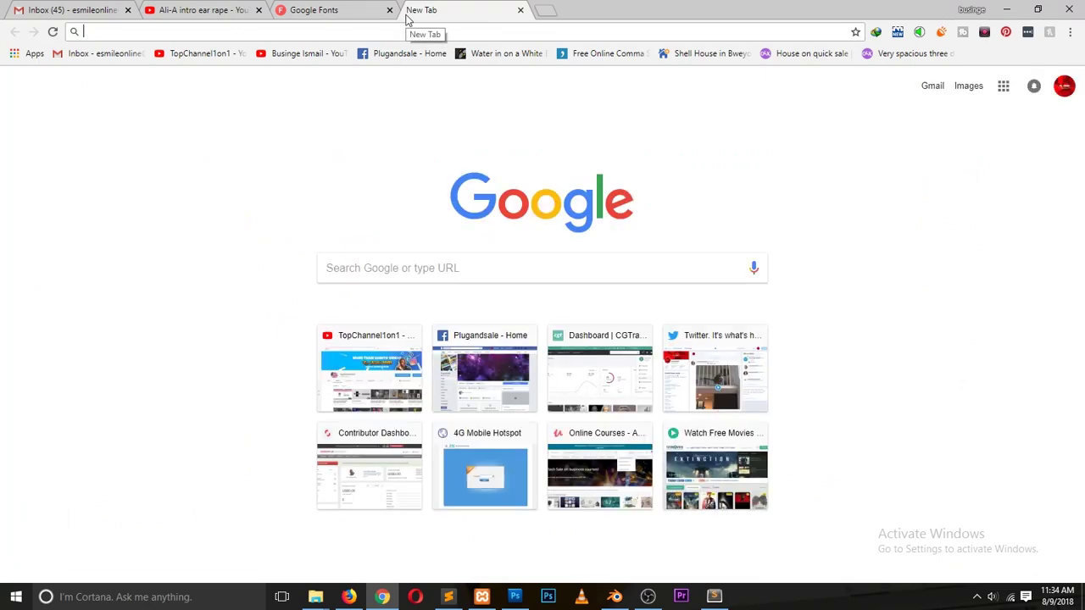
pyautogui.write('box')
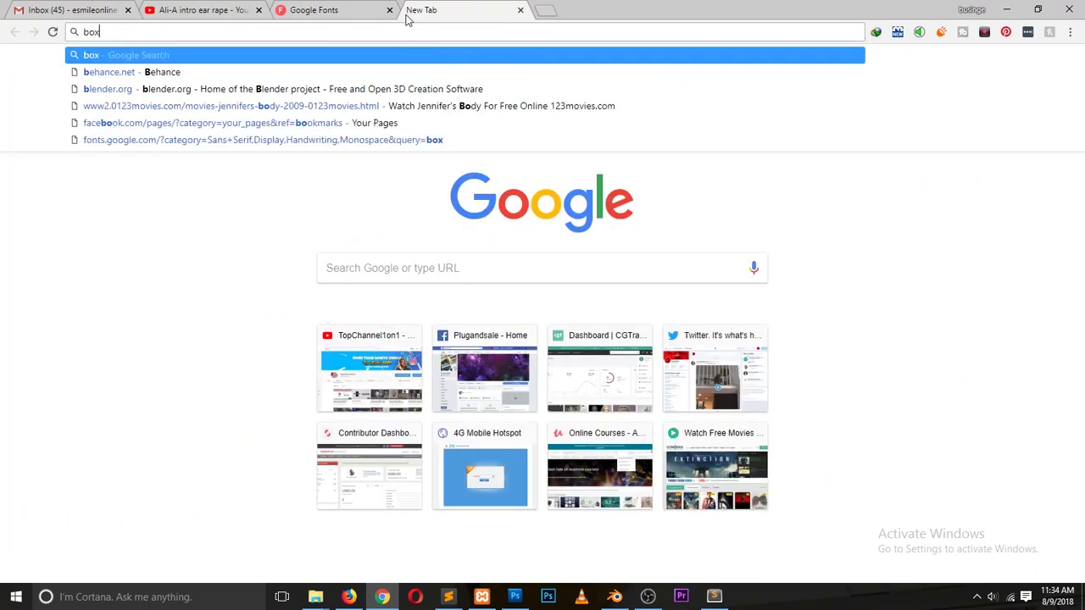
pyautogui.write('y font')
pyautogui.press('Return')
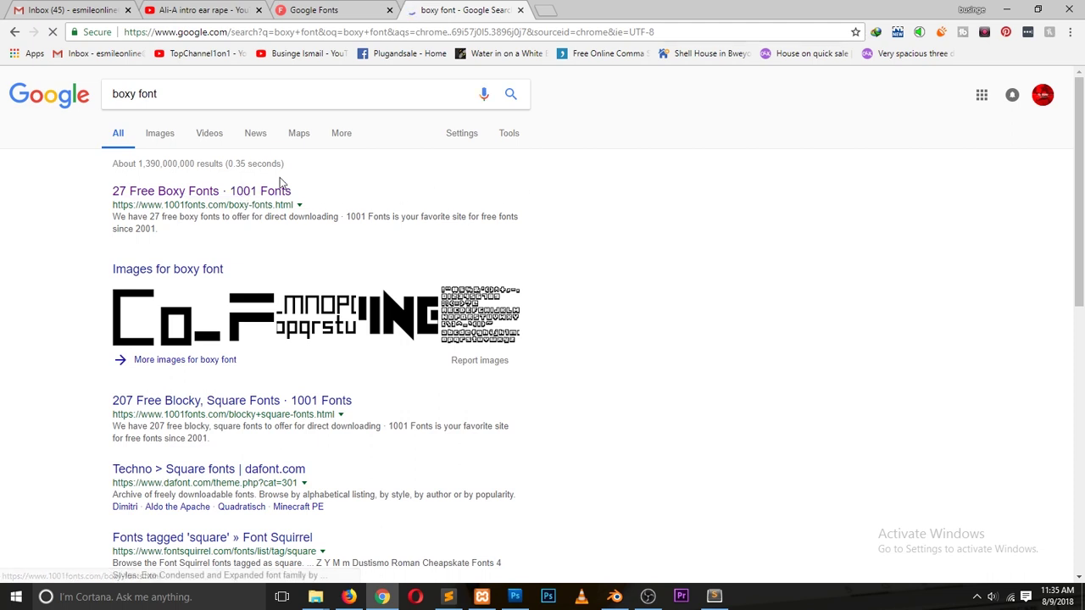
# - Add and remove Anton in Google Fonts, then expand the empty selected-families drawer
pyautogui.click(320, 17)
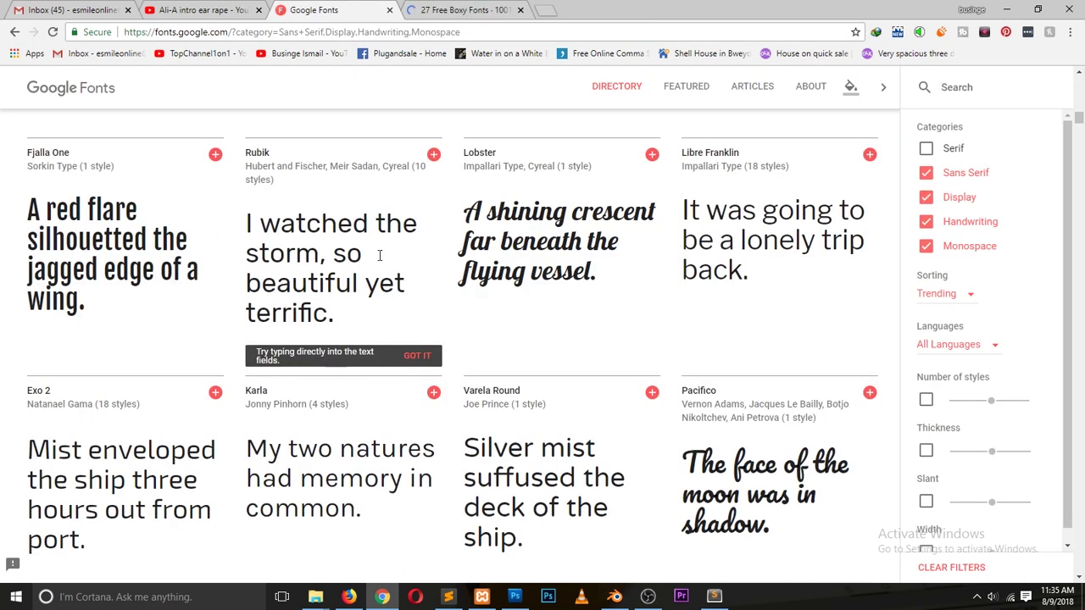
pyautogui.scroll(5, 714, 370)
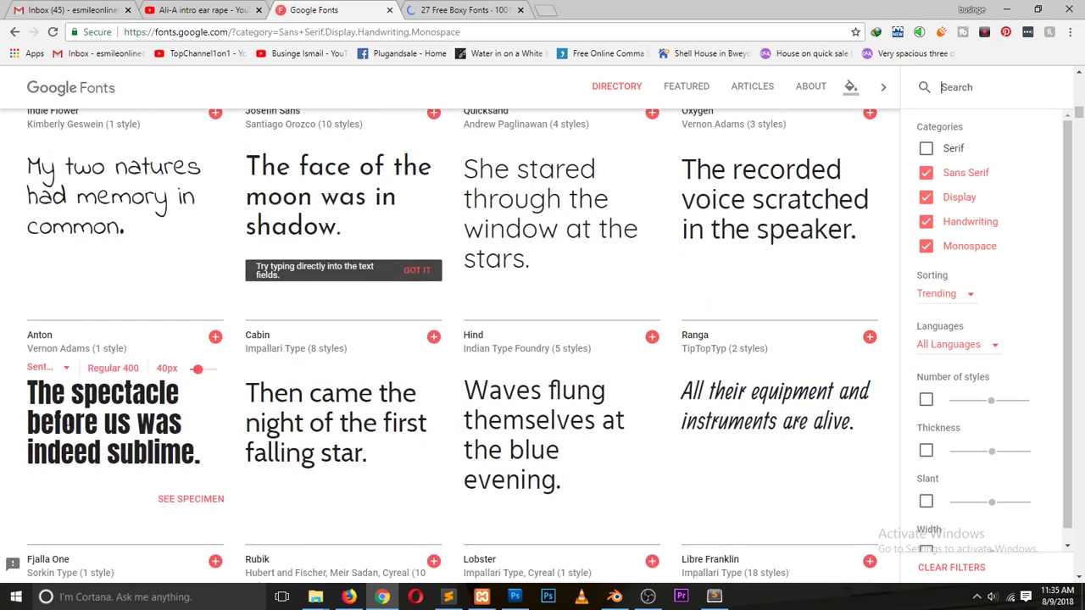
pyautogui.click(215, 337)
pyautogui.click(215, 338)
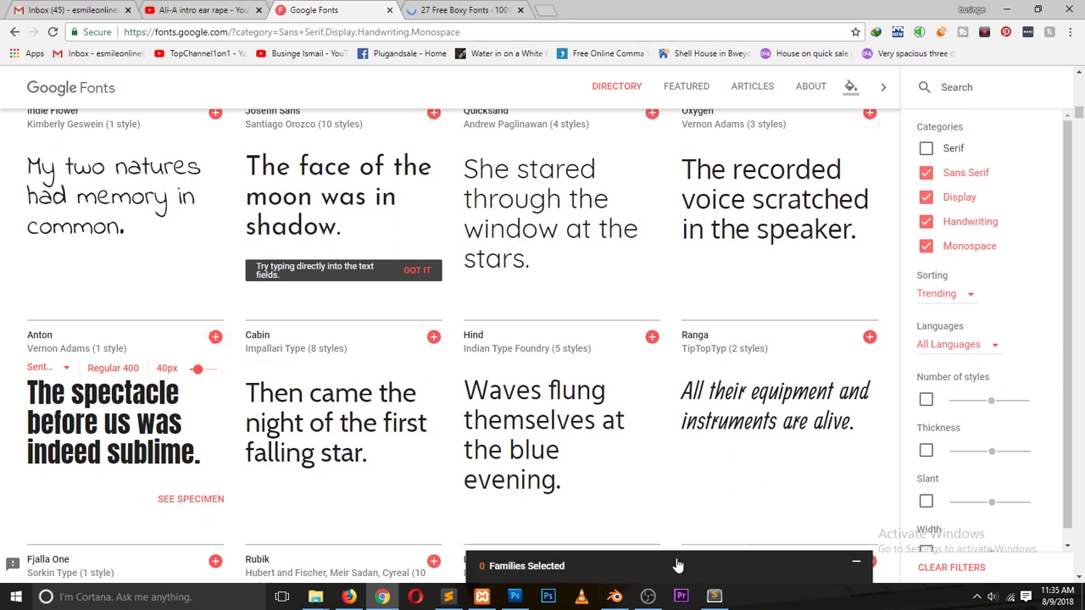
pyautogui.click(584, 563)
pyautogui.click(840, 229)
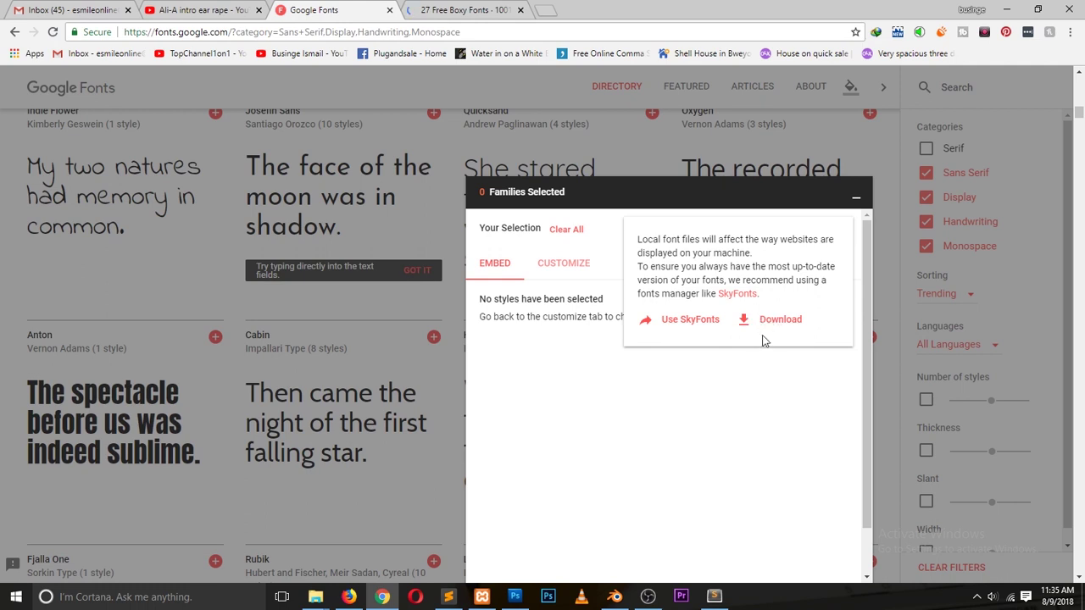
pyautogui.click(618, 596)
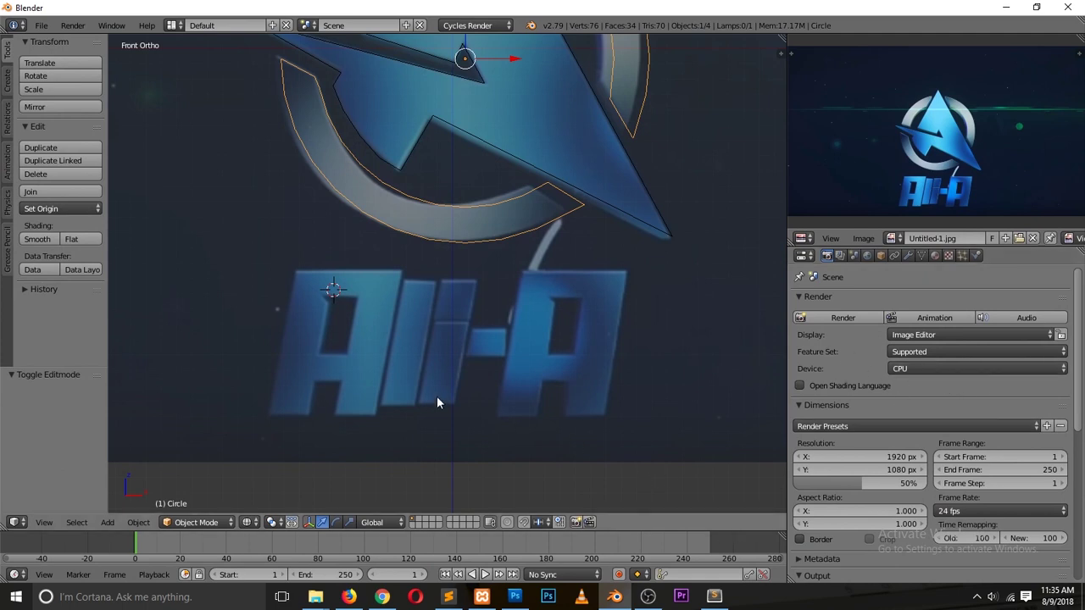
pyautogui.click(615, 597)
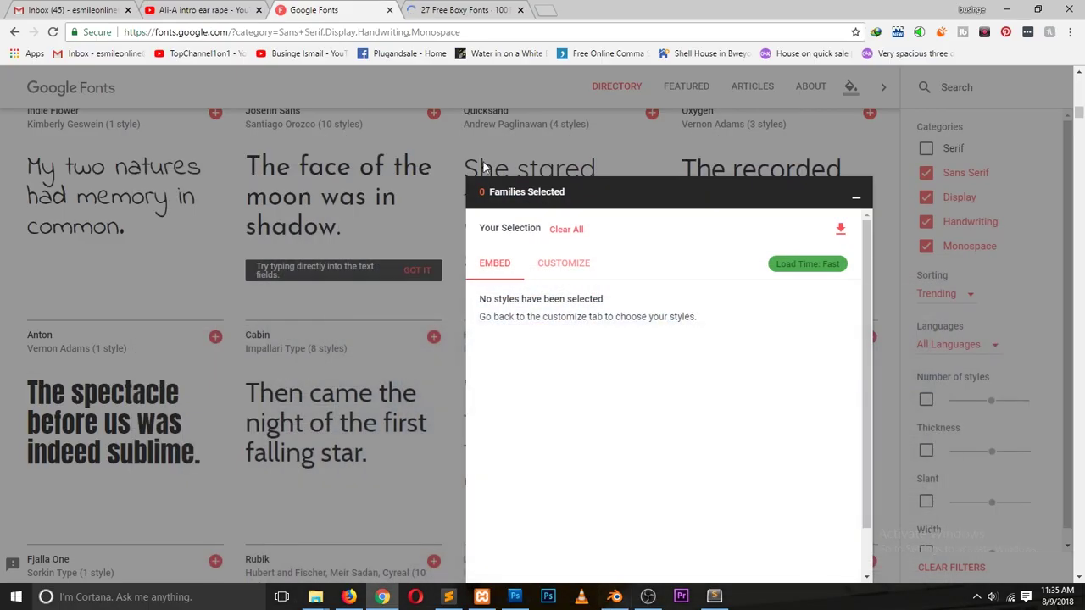
# - Pick Angerpoise Lampshade from 1001 Fonts' free boxy fonts list to download
pyautogui.click(437, 6)
pyautogui.scroll(-4, 404, 194)
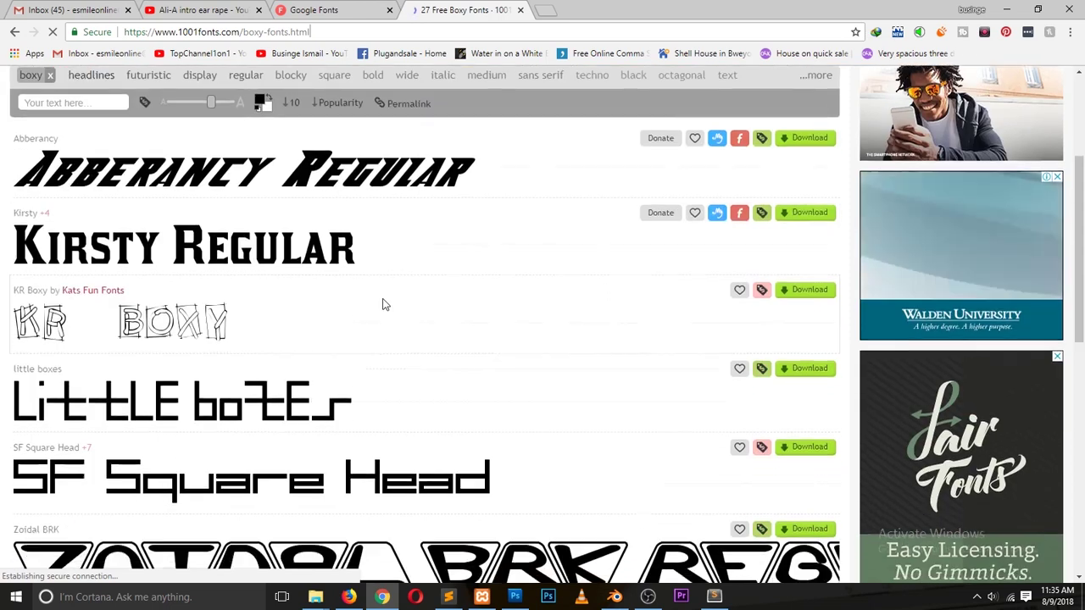
pyautogui.scroll(-4, 382, 303)
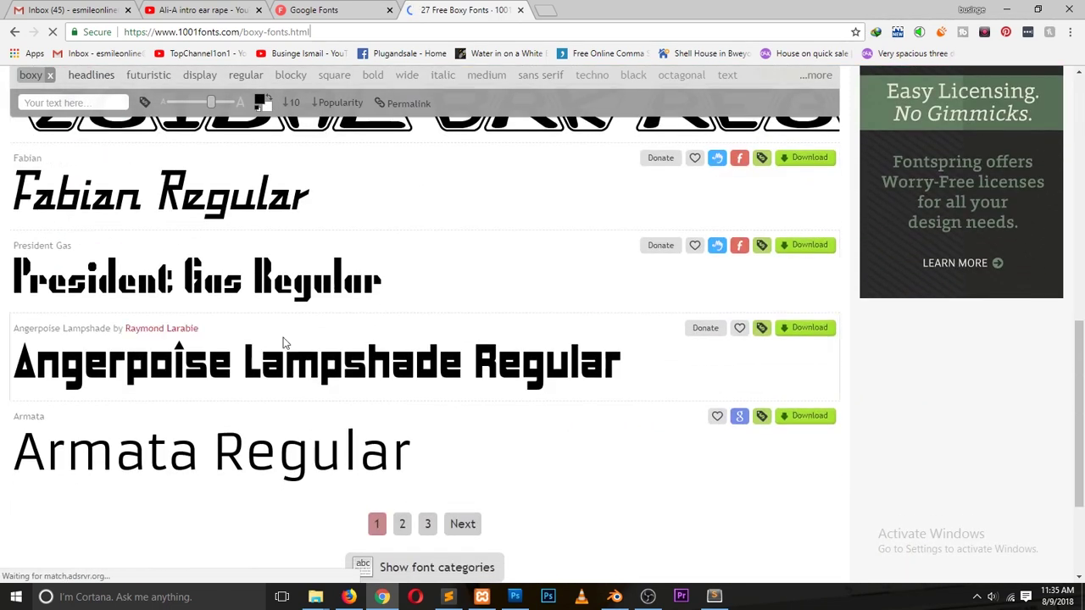
pyautogui.scroll(-1, 393, 363)
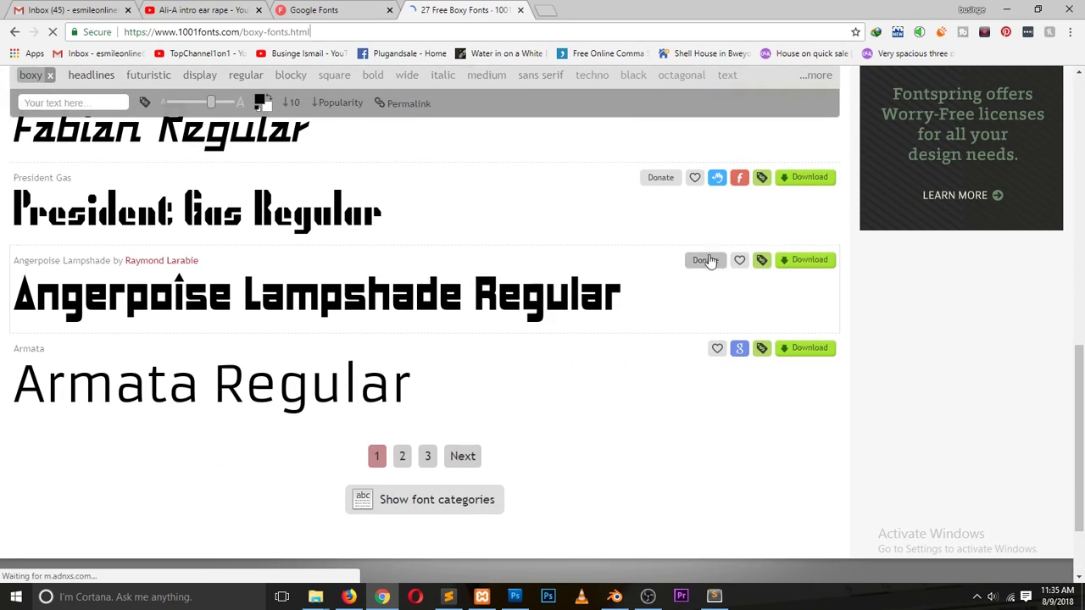
pyautogui.click(809, 259)
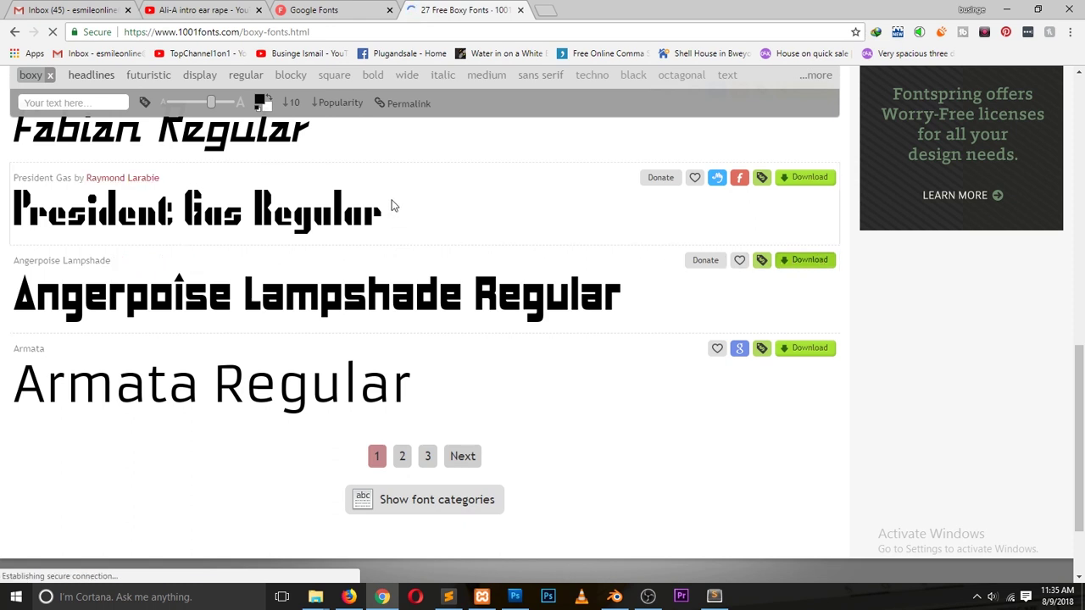
# - Download angerpoise-lampshade.zip and show it in the Downloads\Compressed folder
pyautogui.click(647, 596)
pyautogui.click(648, 597)
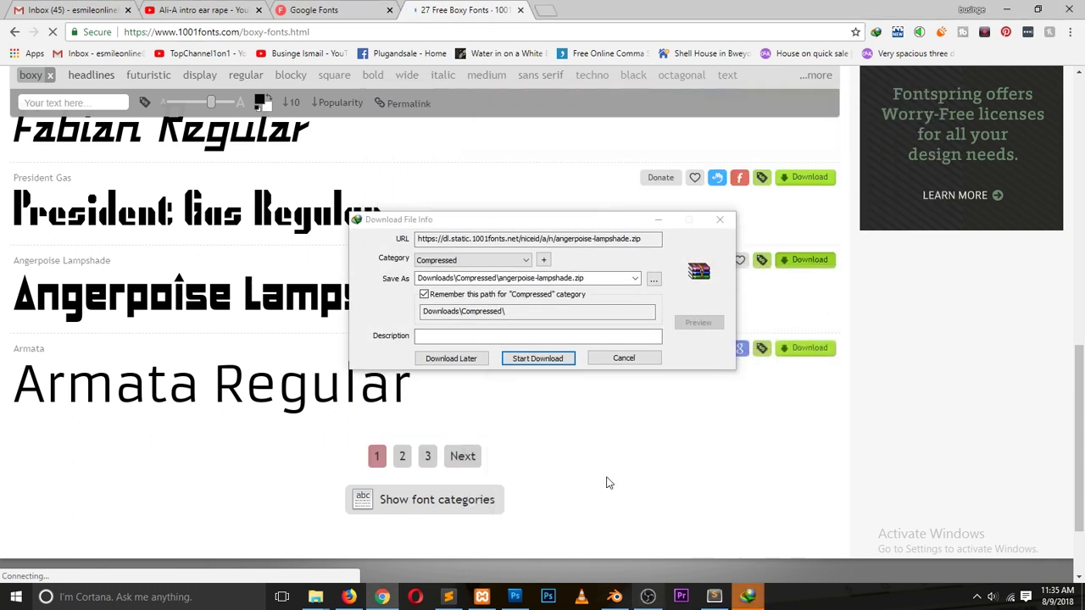
pyautogui.click(547, 358)
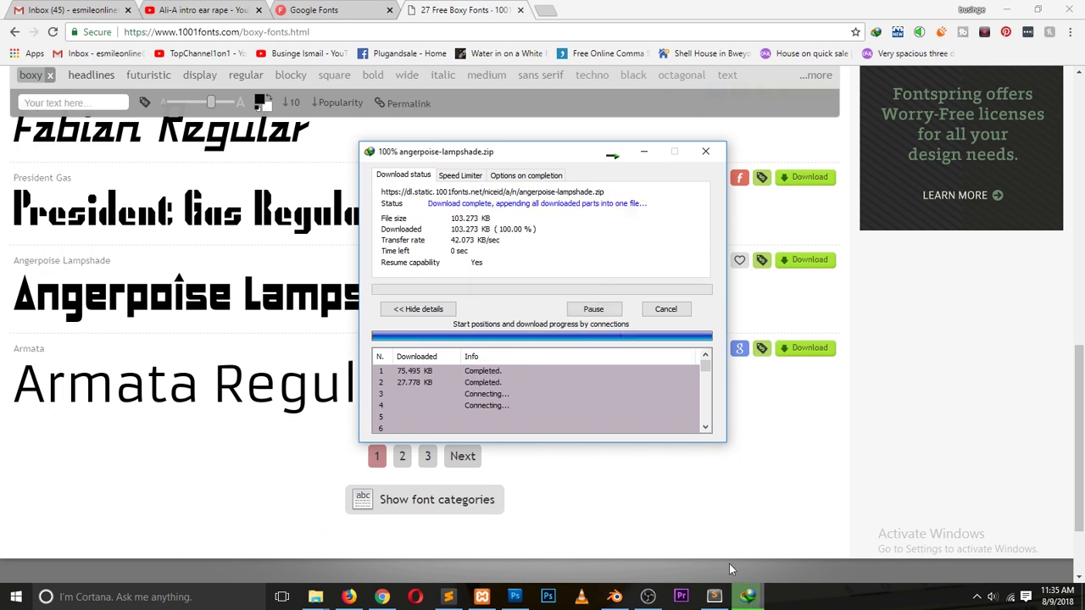
pyautogui.click(566, 340)
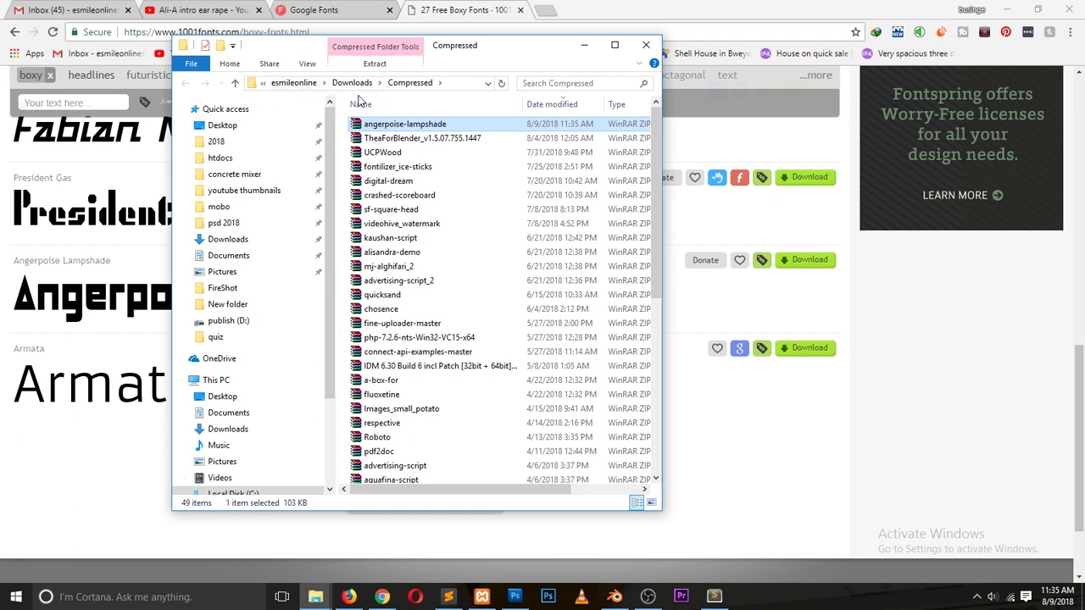
# - Extract angerpoise-lampshade.zip with default options, open its folder, and return to Blender
pyautogui.rightClick(415, 125)
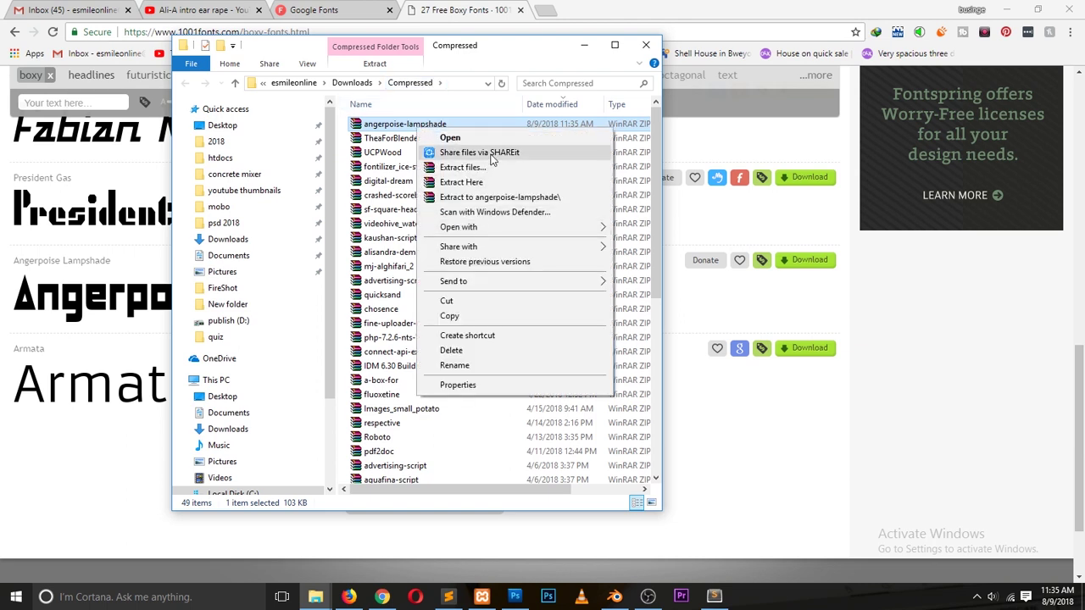
pyautogui.click(496, 167)
pyautogui.click(583, 434)
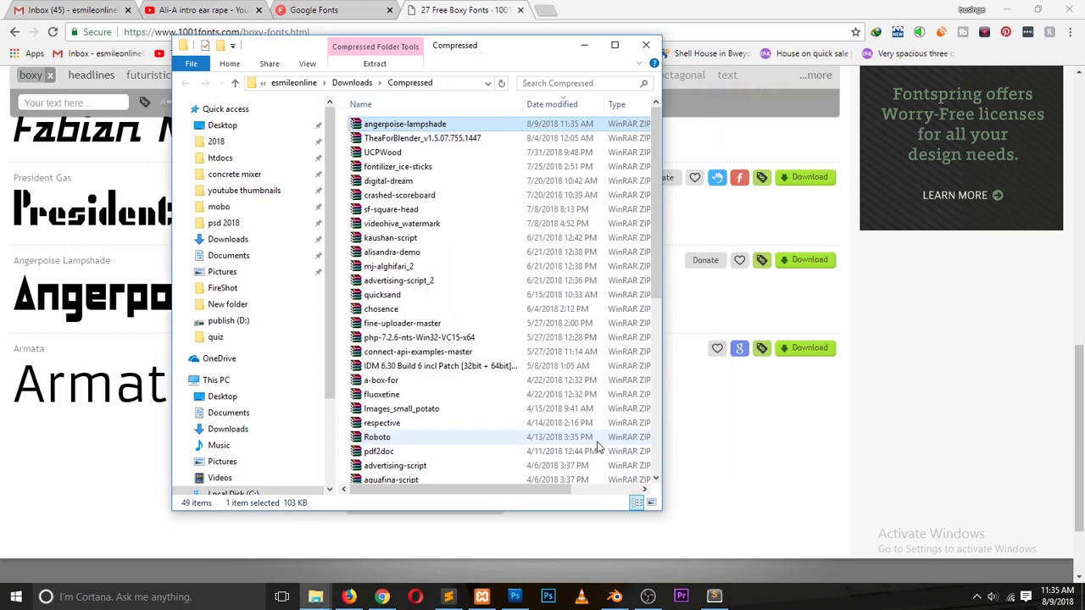
pyautogui.scroll(-8, 593, 339)
pyautogui.scroll(10, 405, 119)
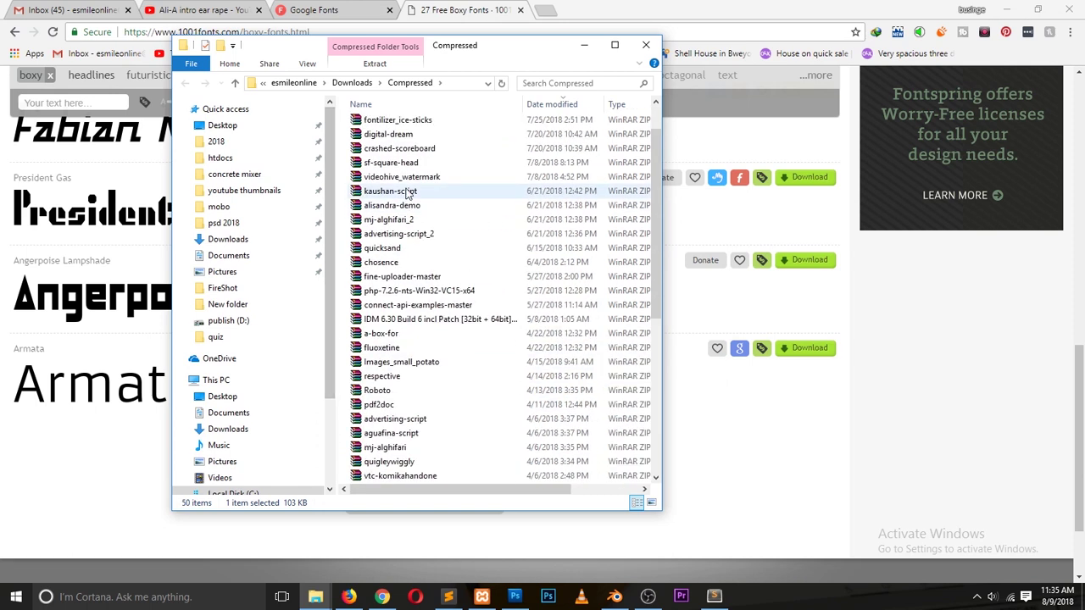
pyautogui.scroll(-8, 439, 352)
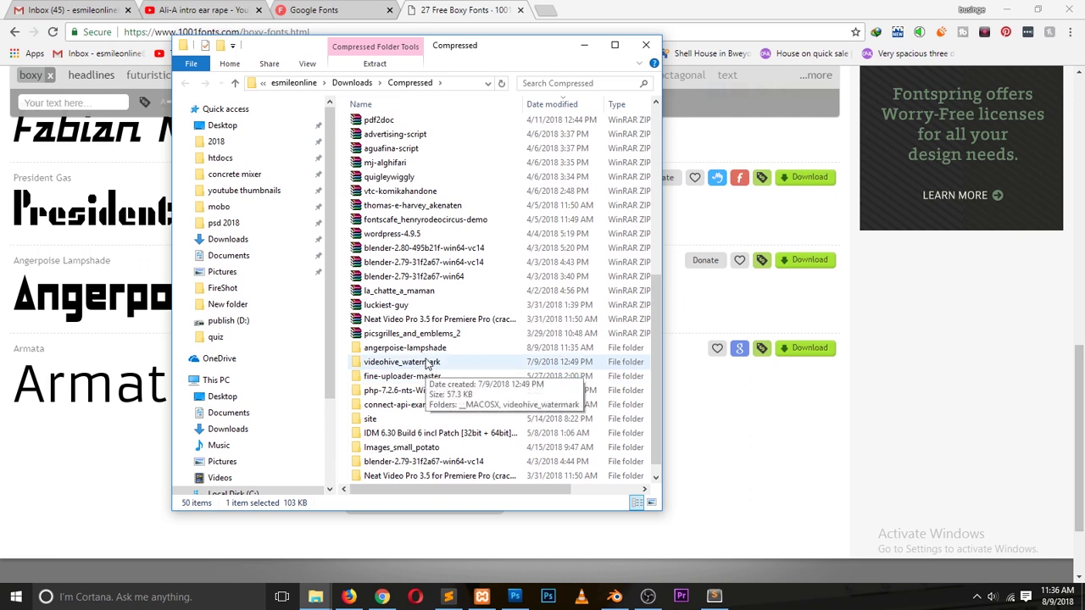
pyautogui.doubleClick(428, 349)
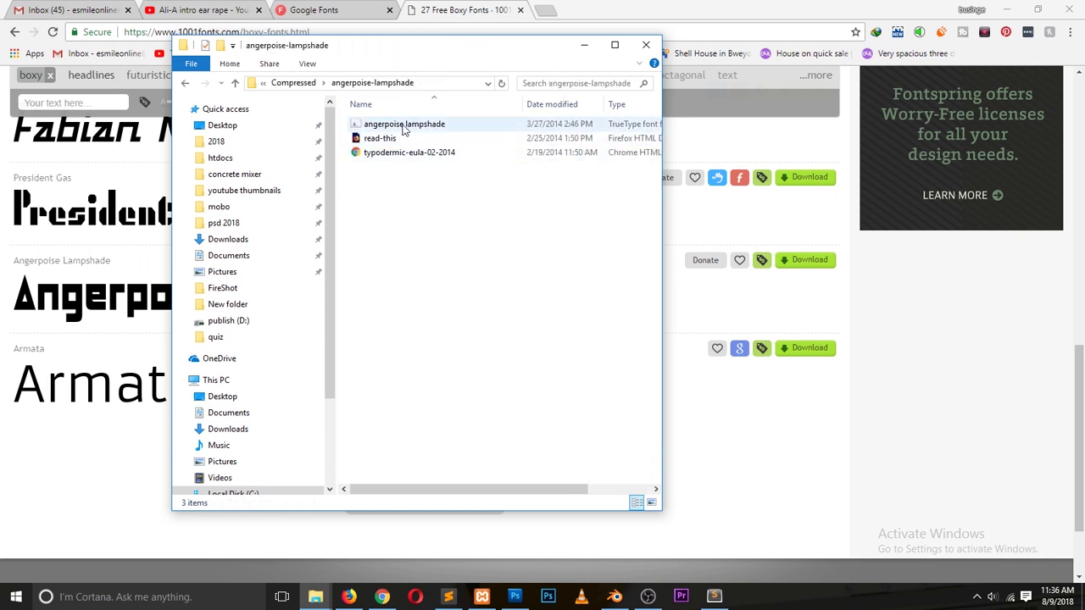
pyautogui.click(614, 597)
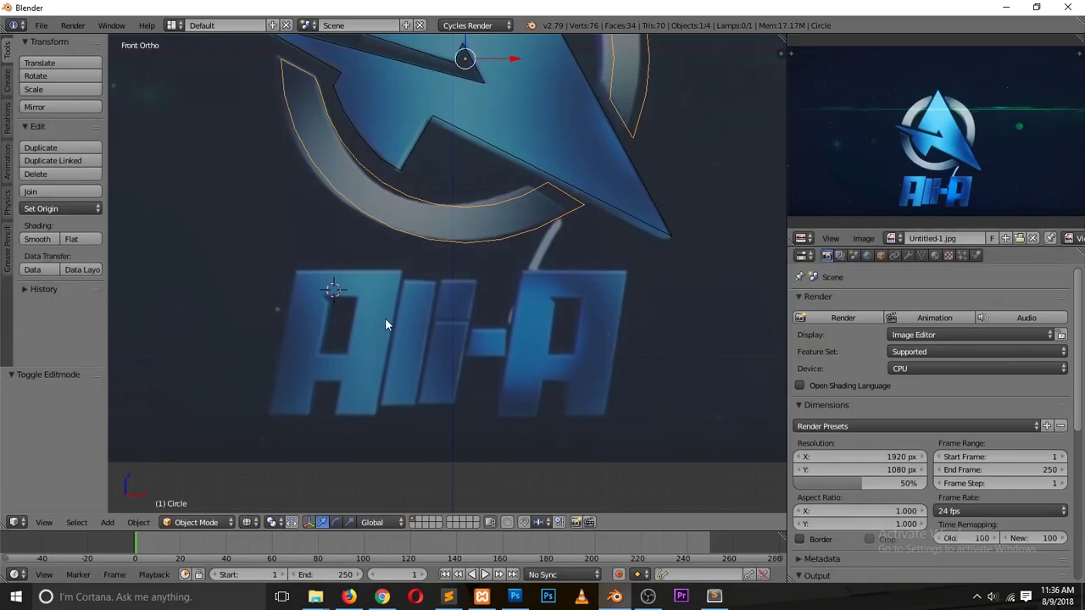
# - Add a text object rotated 90° on X and change its text to 'Ali-A'
pyautogui.hotkey('shift', 'a')
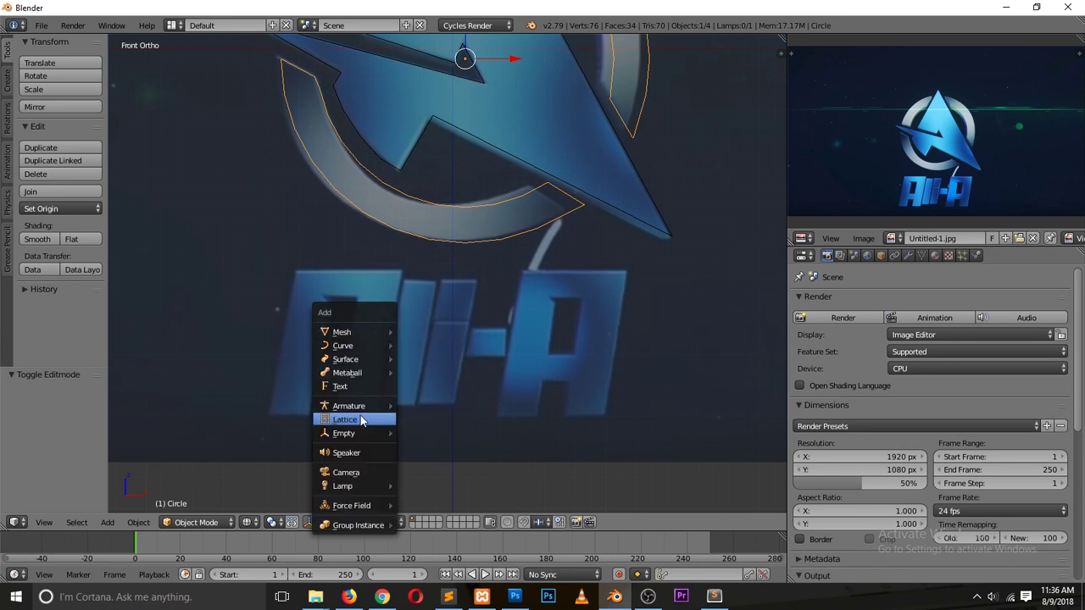
pyautogui.click(341, 386)
pyautogui.press('r')
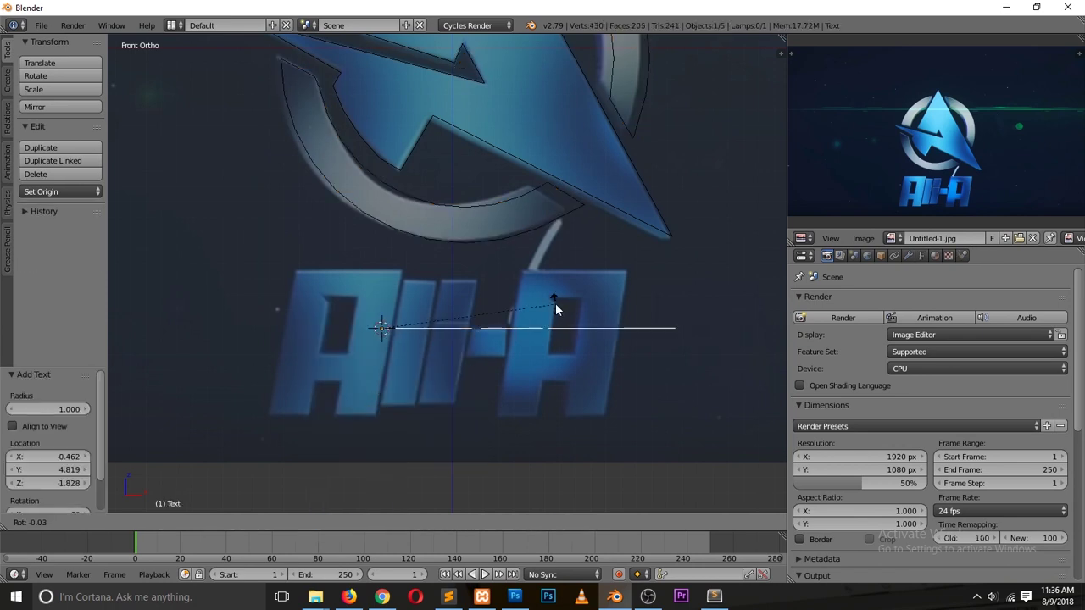
pyautogui.write('x')
pyautogui.write('90')
pyautogui.press('Return')
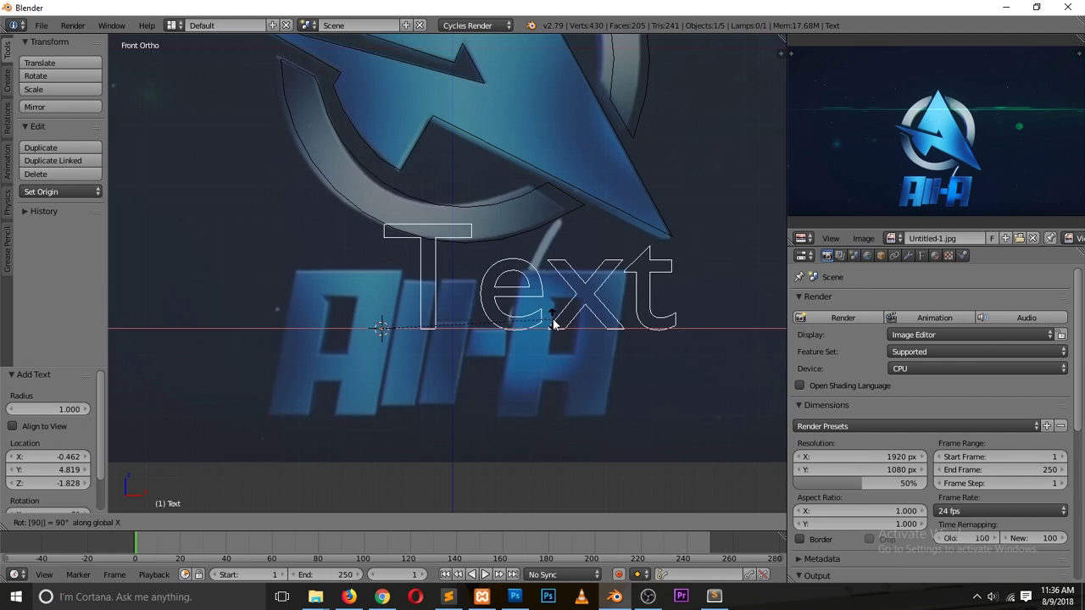
pyautogui.press('Tab')
pyautogui.hotkey('ctrl', 'a')
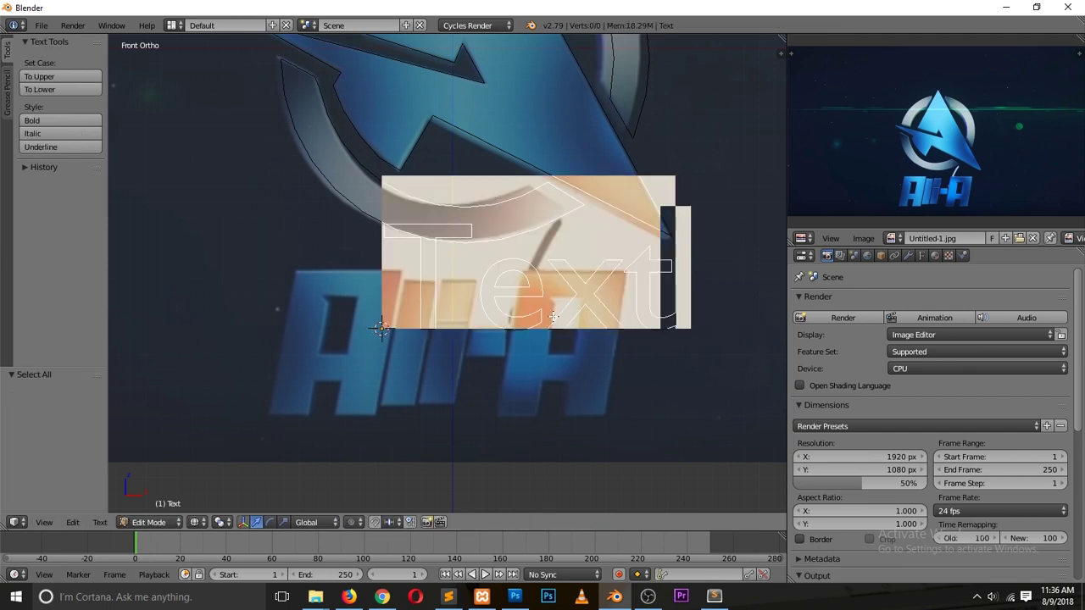
pyautogui.press('BackSpace')
pyautogui.write('A')
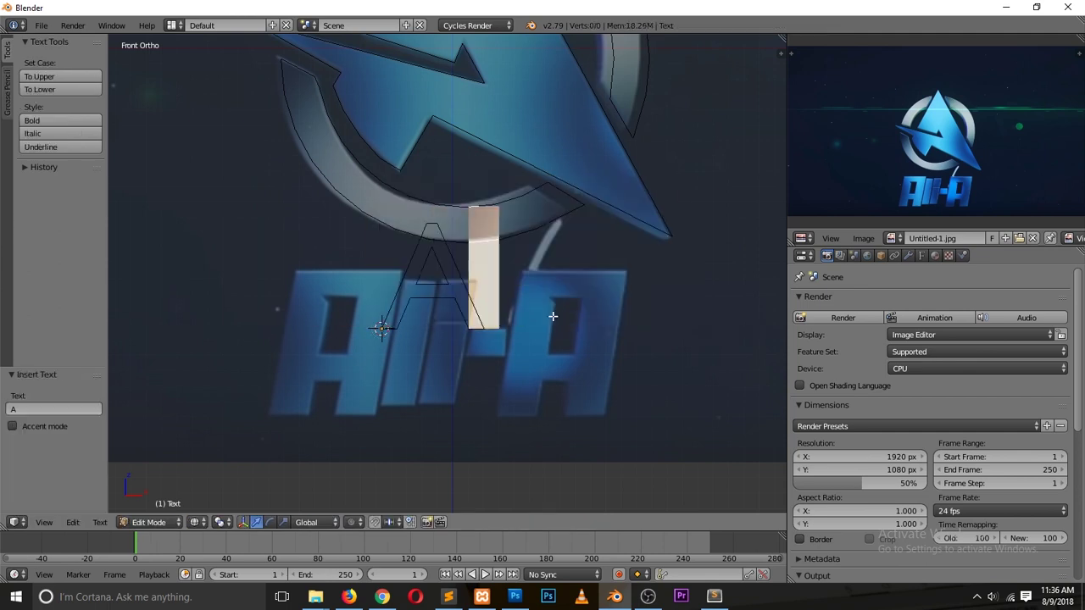
pyautogui.write('li')
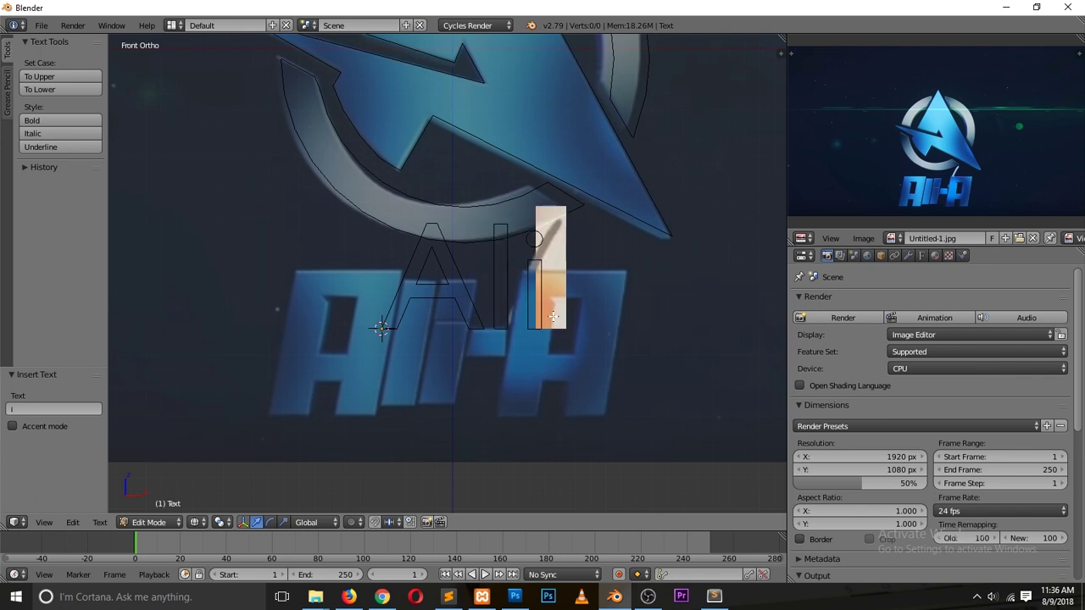
pyautogui.write('-')
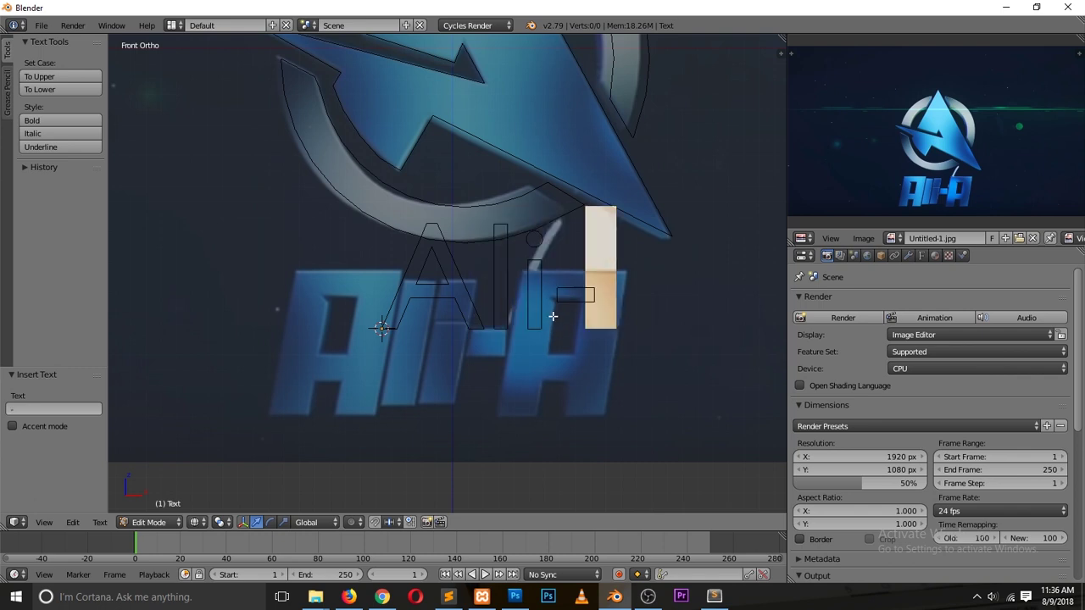
pyautogui.write('A')
pyautogui.press('Tab')
# - Scale the text about 1.38 and move it over the reference lettering
pyautogui.press('g')
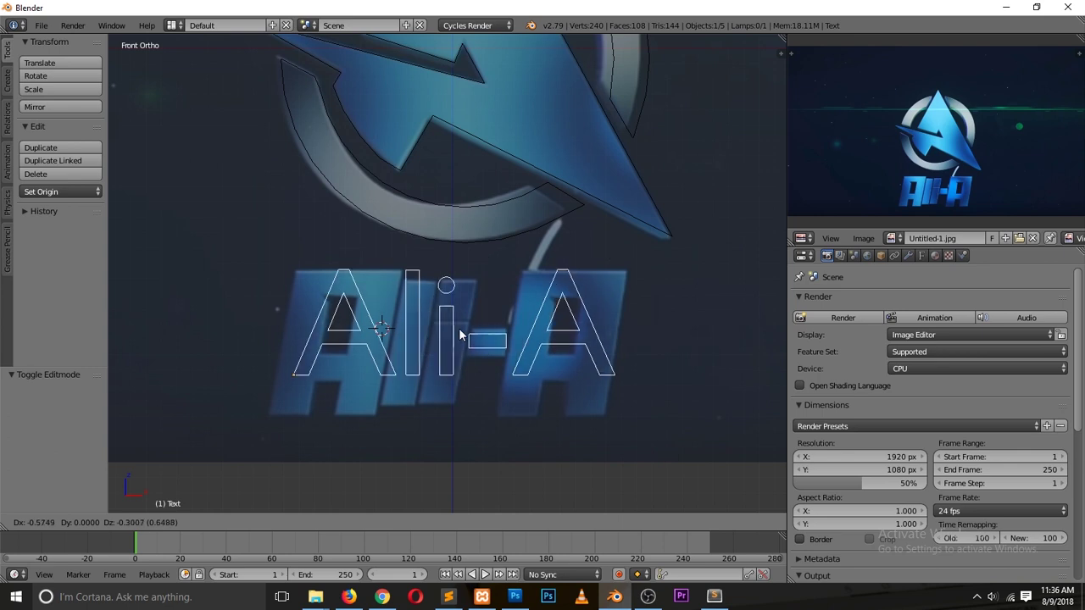
pyautogui.click(481, 365)
pyautogui.press('s')
pyautogui.click(562, 429)
pyautogui.press('g')
pyautogui.click(442, 407)
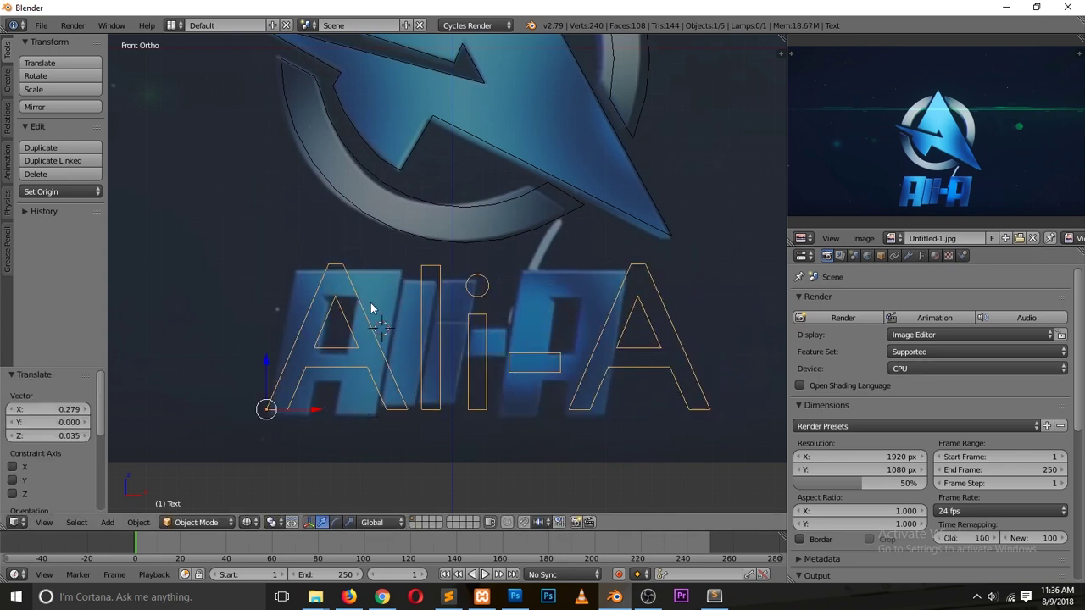
# - Browse for a new Regular font in the text object's font settings
pyautogui.click(921, 255)
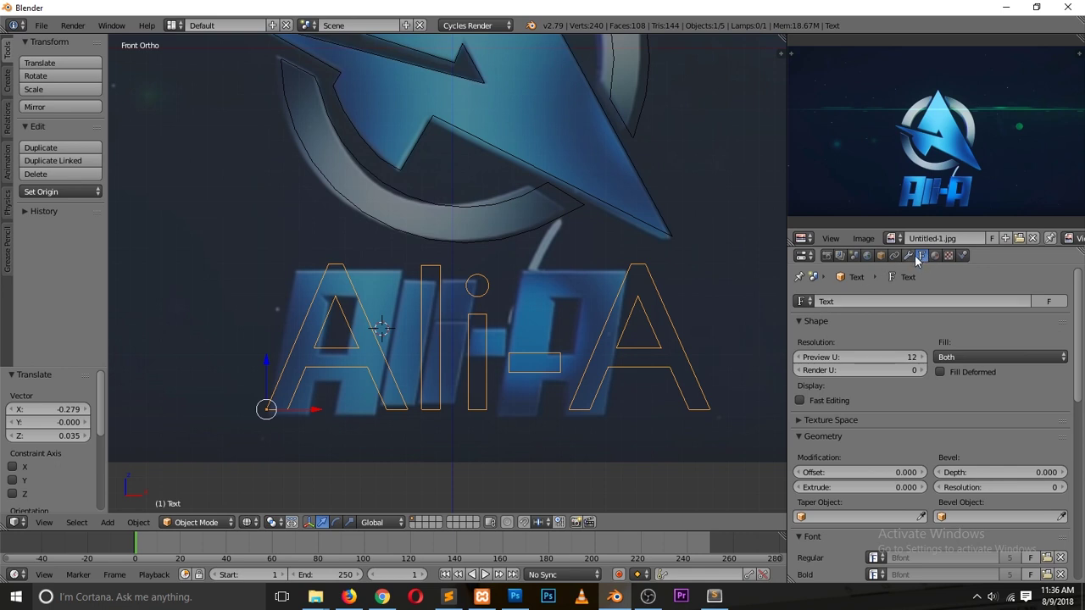
pyautogui.scroll(-5, 827, 367)
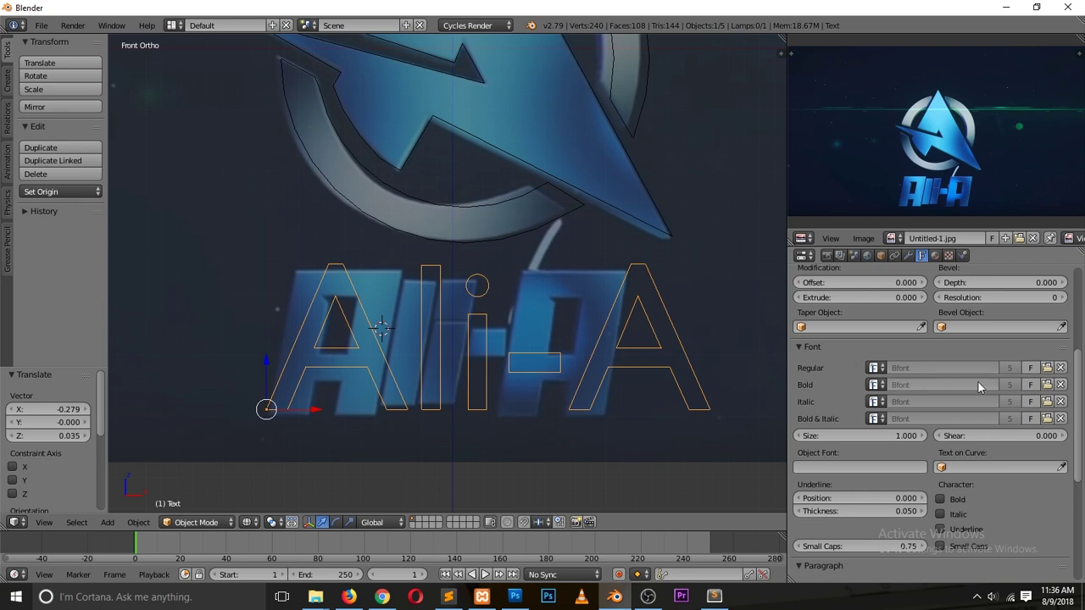
pyautogui.click(1047, 368)
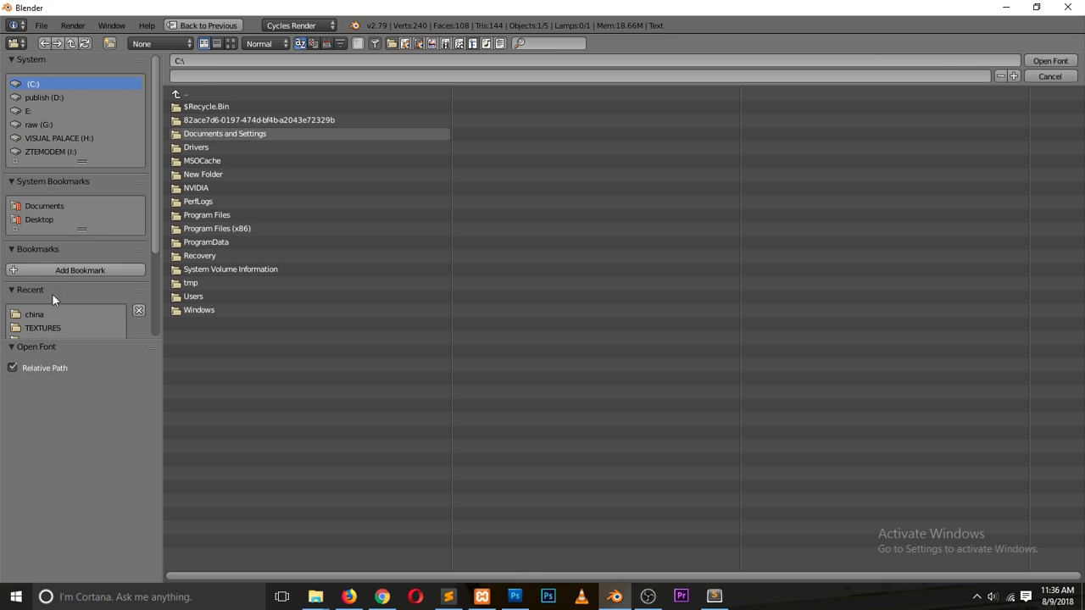
pyautogui.scroll(-5, 53, 295)
pyautogui.scroll(1, 71, 233)
pyautogui.scroll(-4, 76, 212)
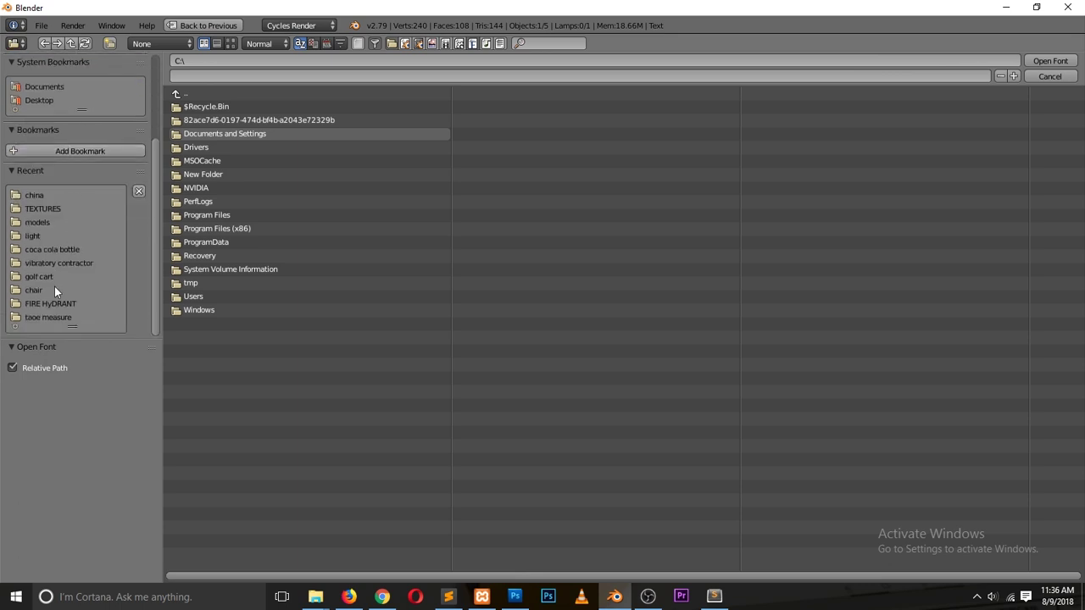
pyautogui.scroll(5, 93, 204)
pyautogui.scroll(-5, 63, 255)
pyautogui.scroll(4, 58, 287)
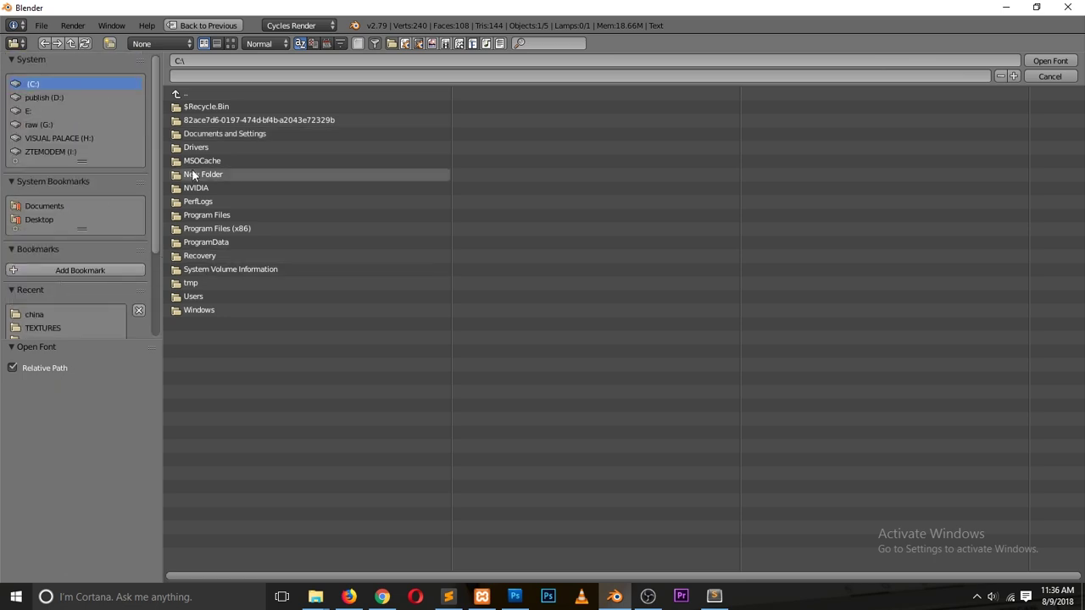
# - Load angerpoise lampshade.ttf from Downloads\Compressed\angerpoise-lampshade as the Regular font
pyautogui.click(209, 296)
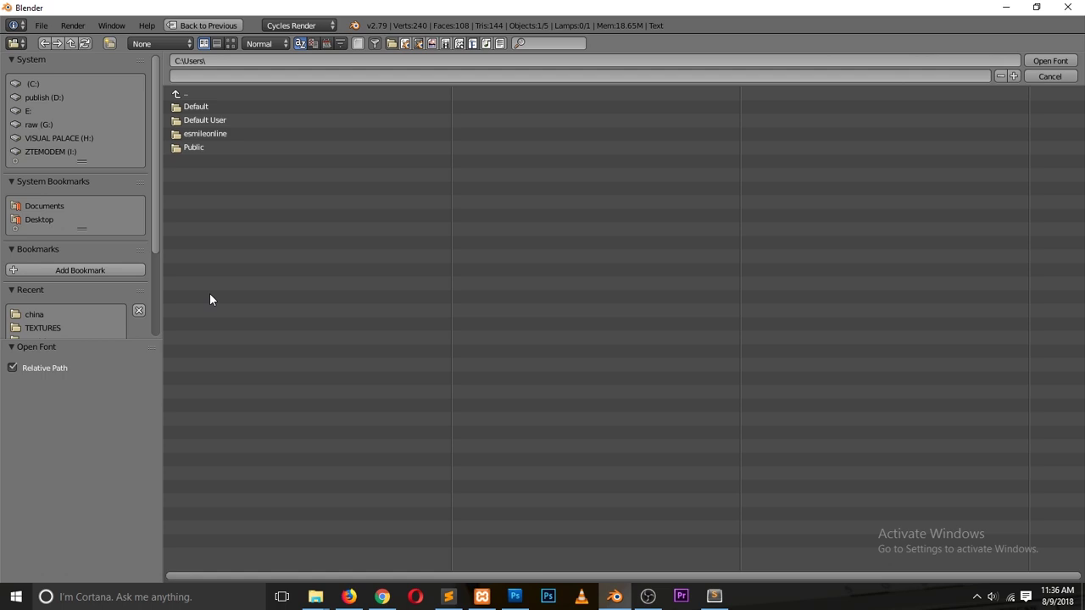
pyautogui.click(207, 134)
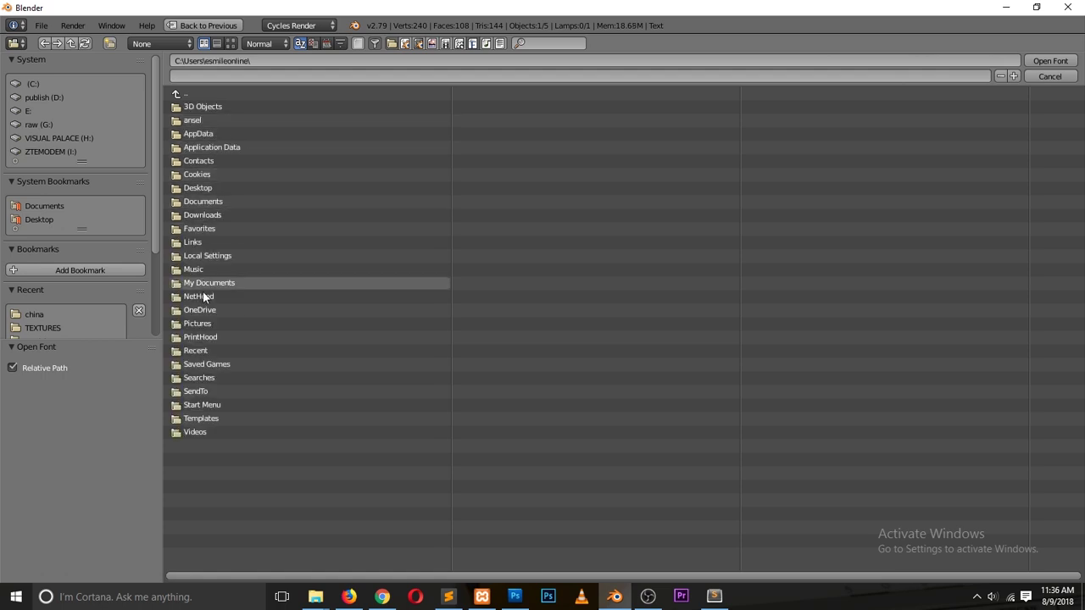
pyautogui.click(203, 215)
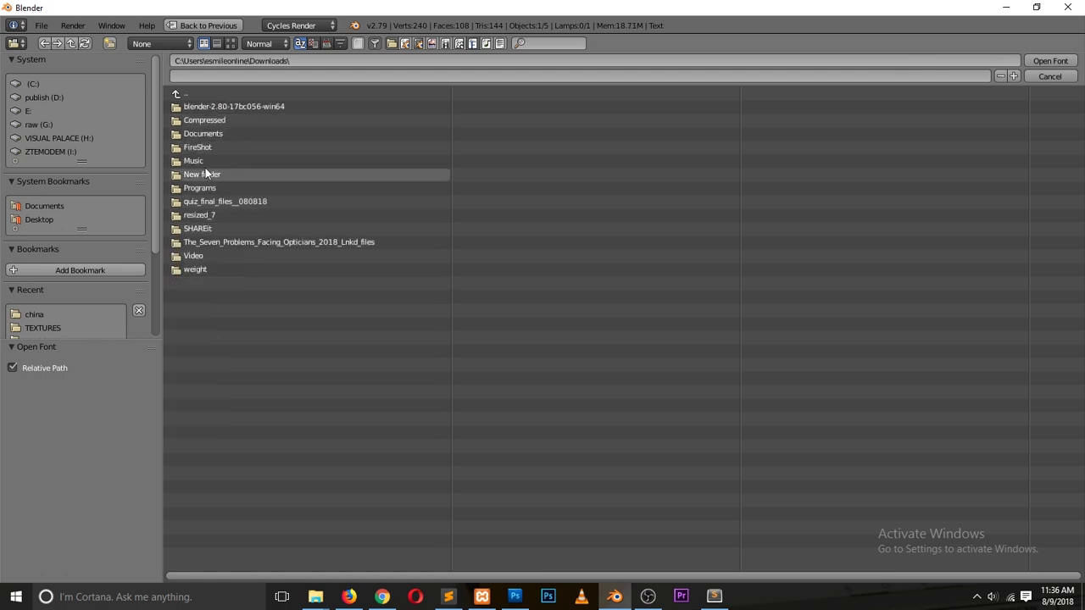
pyautogui.click(207, 120)
pyautogui.click(212, 110)
pyautogui.click(216, 110)
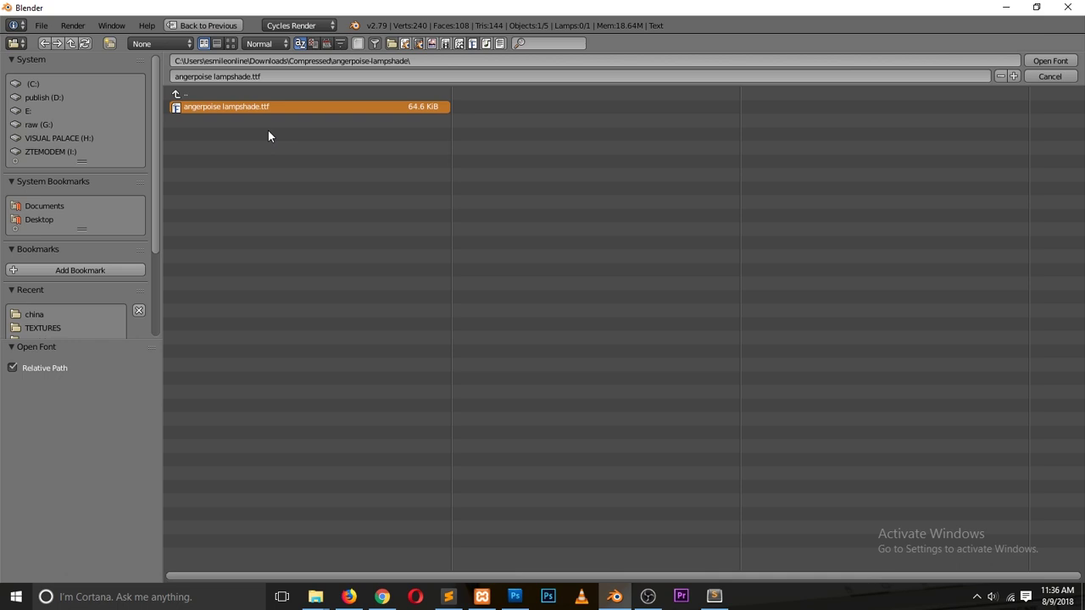
pyautogui.click(1050, 61)
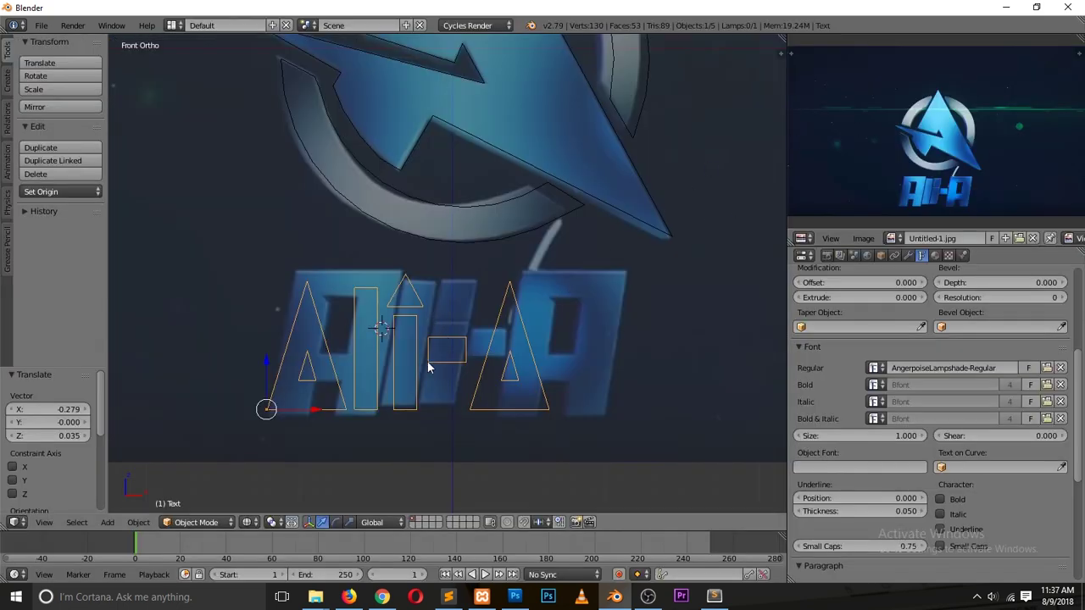
# - Show all layers and orbit around the Ali-A text, checking it through the camera
pyautogui.scroll(3, 436, 363)
pyautogui.scroll(-2, 435, 363)
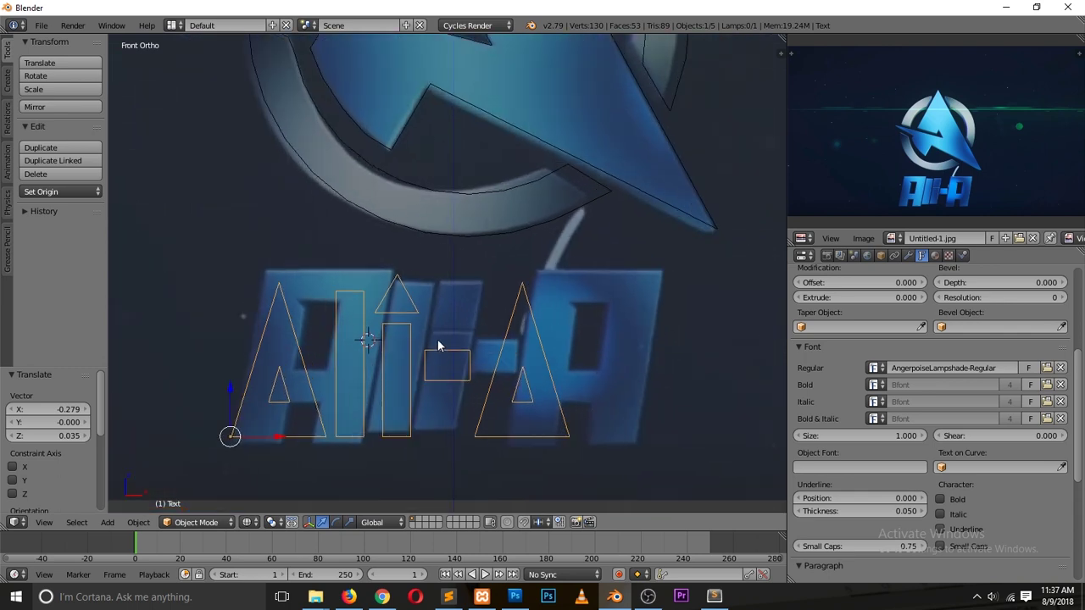
pyautogui.press('`')
pyautogui.moveTo(434, 318); pyautogui.dragTo(558, 223, button='middle')
pyautogui.press('KP_Decimal')
pyautogui.scroll(-3, 516, 187)
pyautogui.moveTo(516, 186); pyautogui.dragTo(572, 227, button='middle')
pyautogui.press('KP_0')
pyautogui.scroll(4, 516, 310)
# - Switch to solid shading and front view to compare the text with the reference
pyautogui.press('z')
pyautogui.press('KP_1')
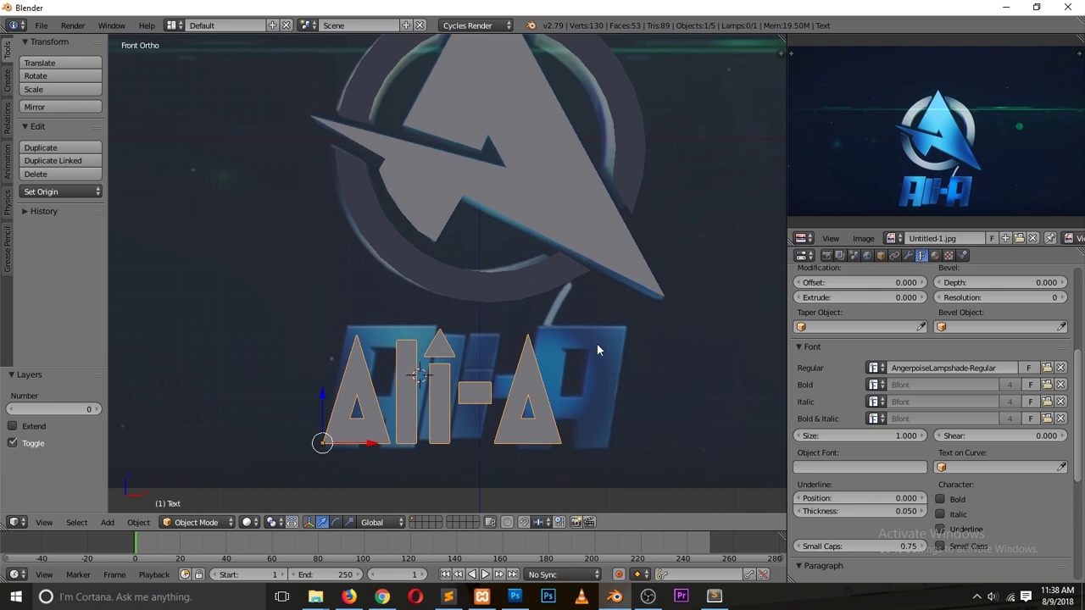
pyautogui.press('g')
pyautogui.press('Escape')
pyautogui.scroll(2, 553, 426)
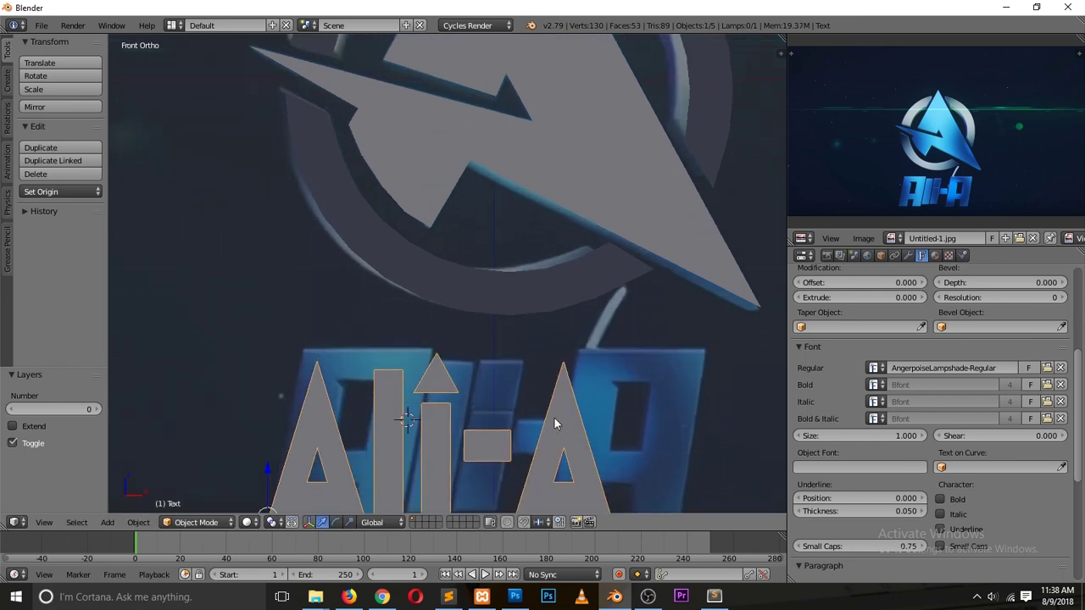
pyautogui.scroll(-2, 554, 417)
pyautogui.scroll(1, 555, 417)
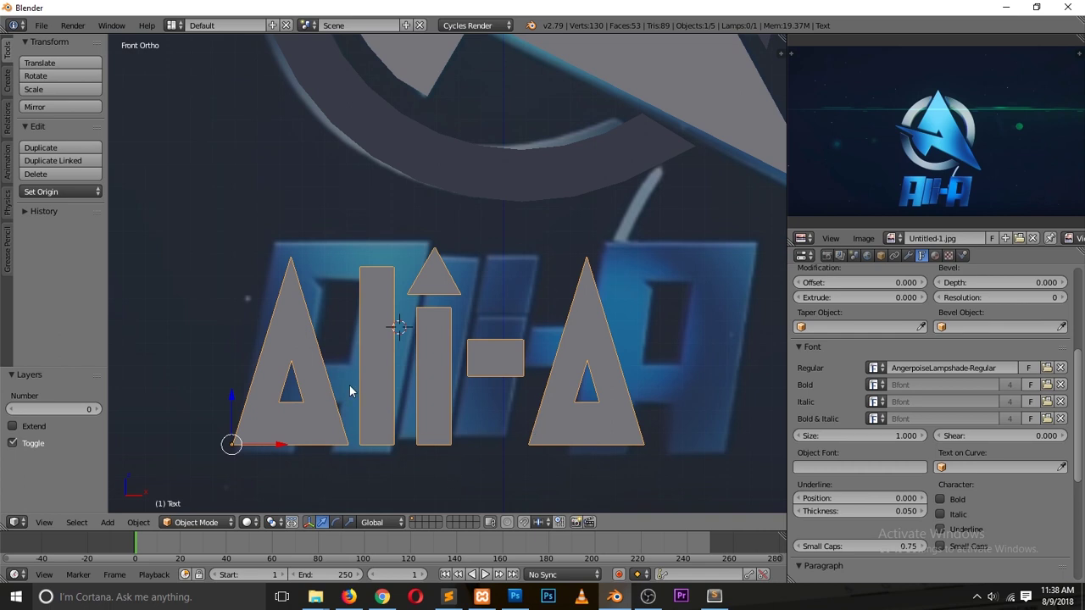
# - Move the Ali-A text object down and left, then delete it
pyautogui.press('g')
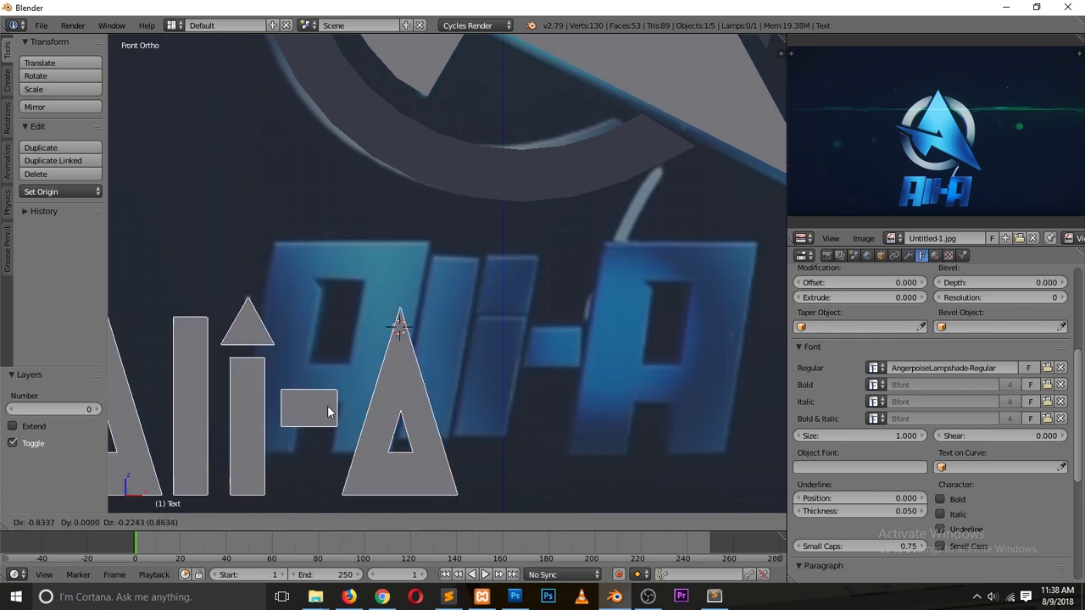
pyautogui.click(302, 446)
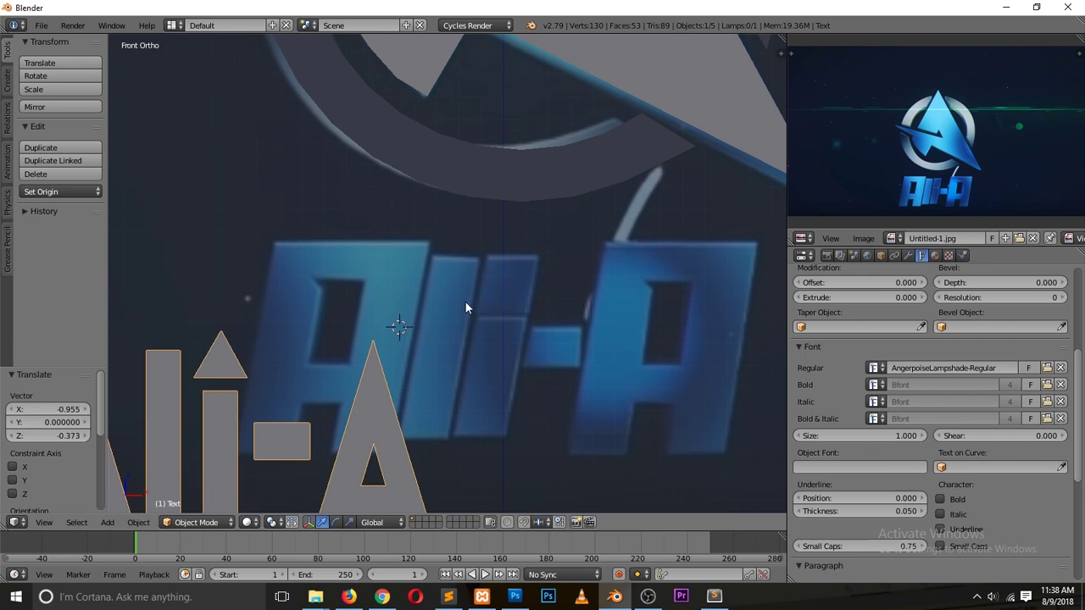
pyautogui.scroll(-1, 475, 331)
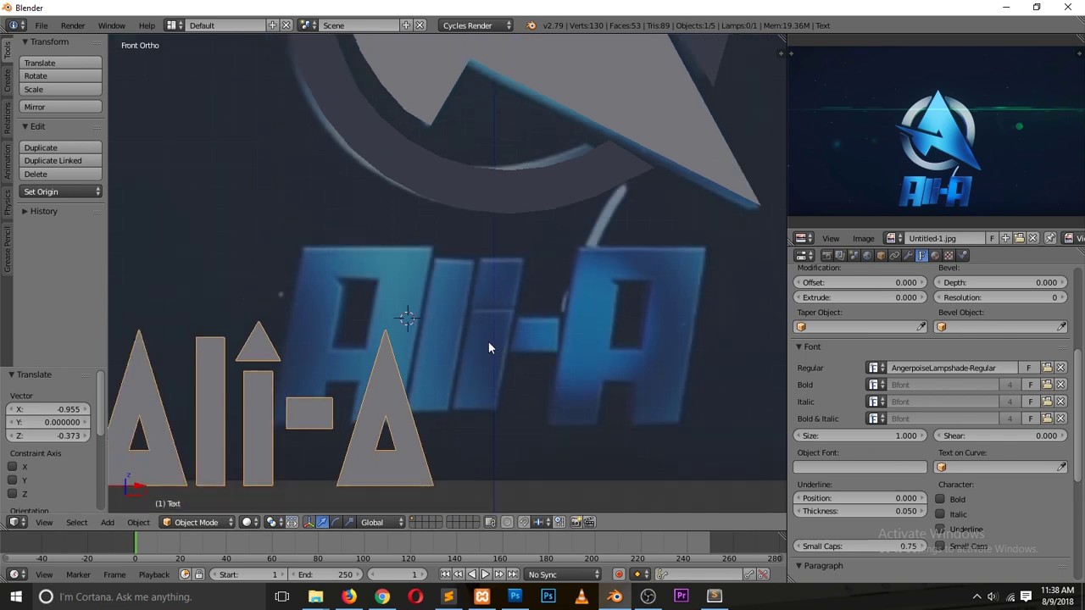
pyautogui.press('Delete')
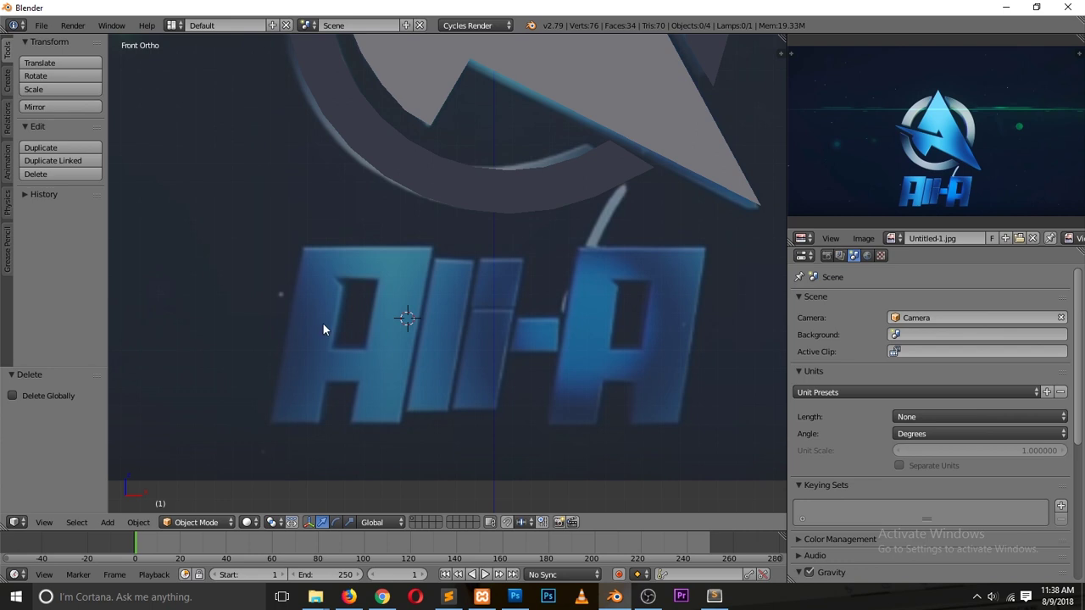
pyautogui.scroll(4, 343, 320)
pyautogui.scroll(-5, 343, 318)
pyautogui.scroll(1, 398, 139)
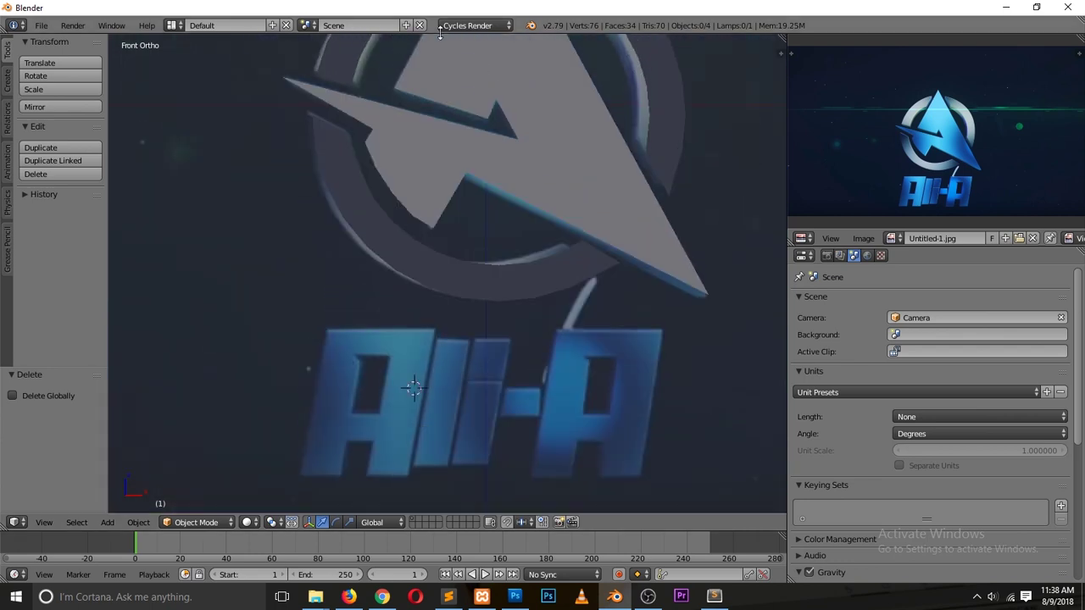
# - Select the broken ring, deselect everything and bring up the Add menu for a new mesh
pyautogui.rightClick(671, 128)
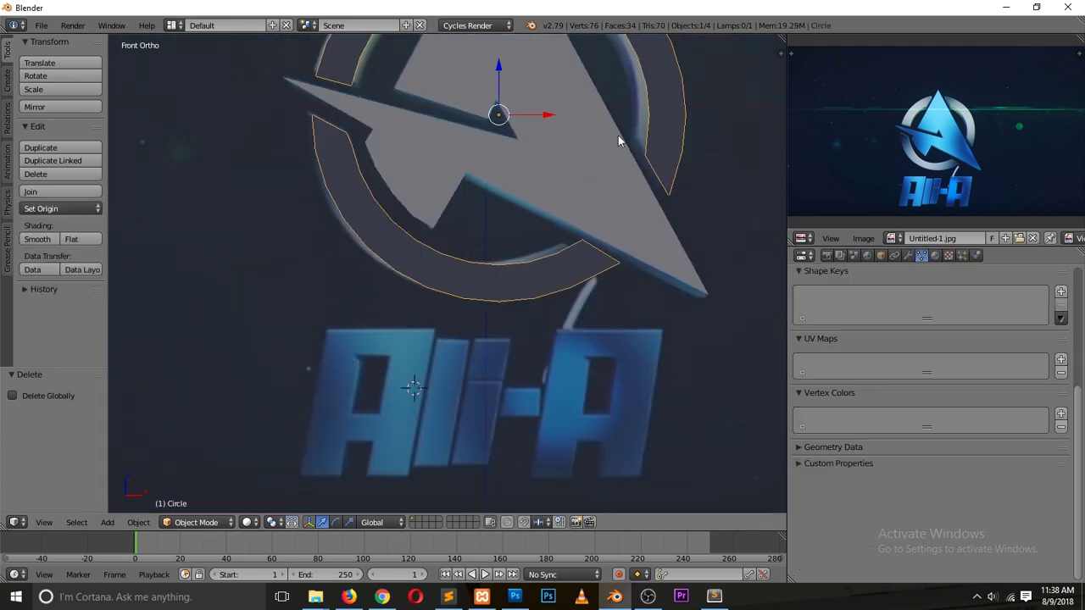
pyautogui.scroll(3, 412, 283)
pyautogui.scroll(-3, 411, 283)
pyautogui.press('a')
pyautogui.scroll(3, 196, 242)
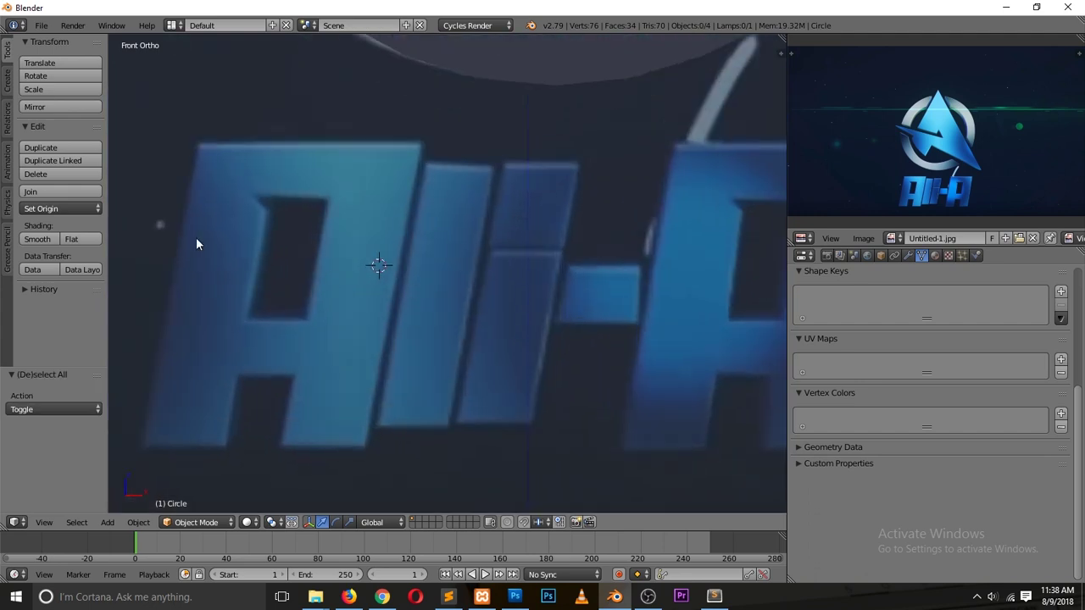
pyautogui.hotkey('shift', 'a')
# - Add a plane rotated 90° on X, scaled to about 0.196, and switch to wireframe view
pyautogui.moveTo(229, 196)
pyautogui.click(284, 196)
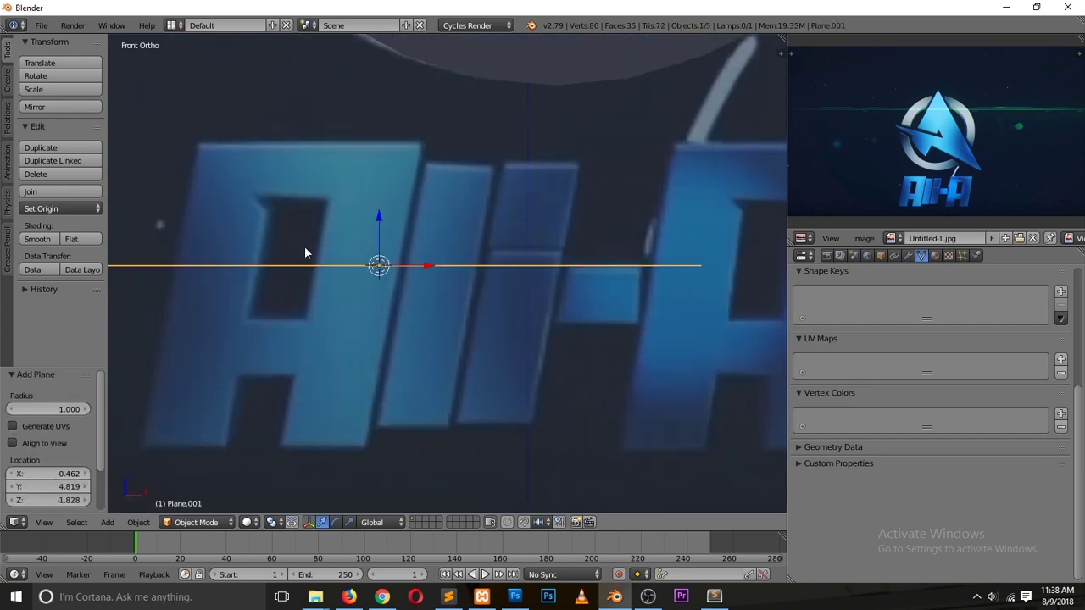
pyautogui.press('r')
pyautogui.press('x')
pyautogui.press('9')
pyautogui.press('0')
pyautogui.press('Return')
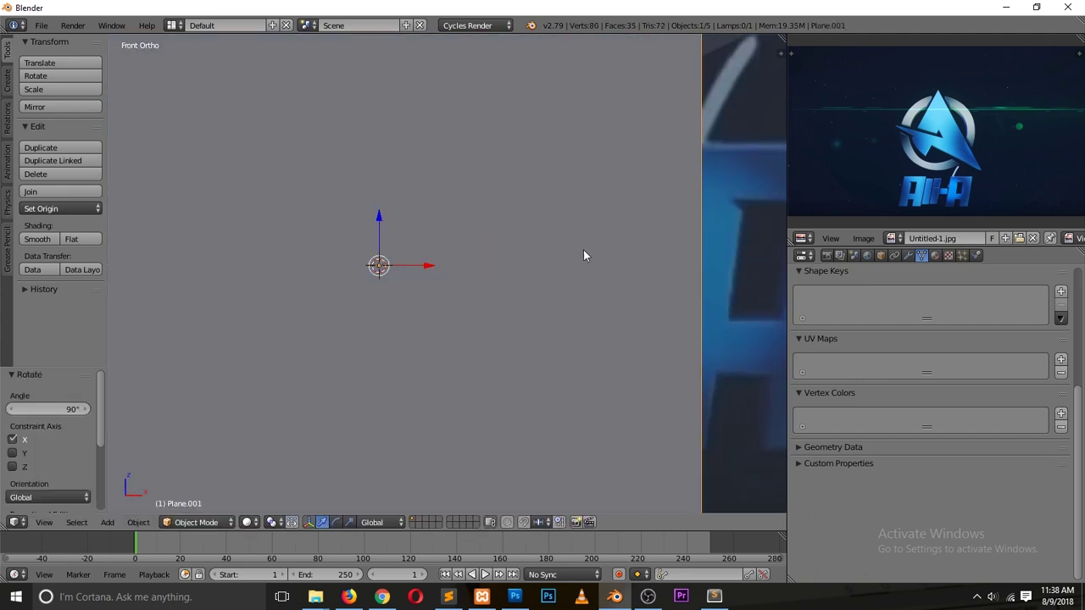
pyautogui.press('s')
pyautogui.click(428, 267)
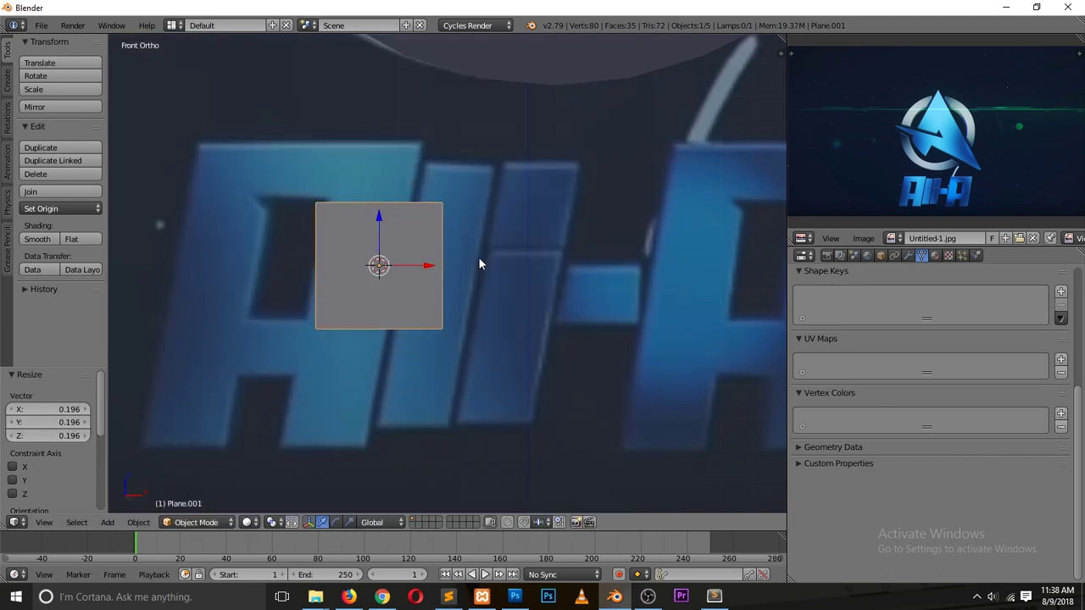
pyautogui.press('z')
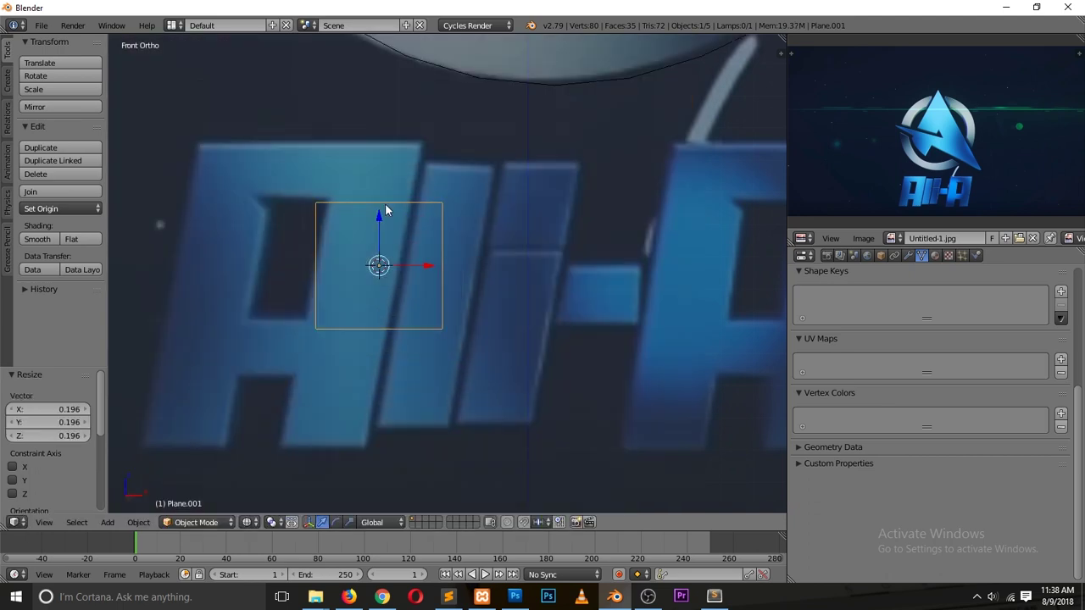
# - In Edit Mode, drag the plane's four corners onto the A's top and feet outline
pyautogui.press('Tab')
pyautogui.rightClick(323, 202)
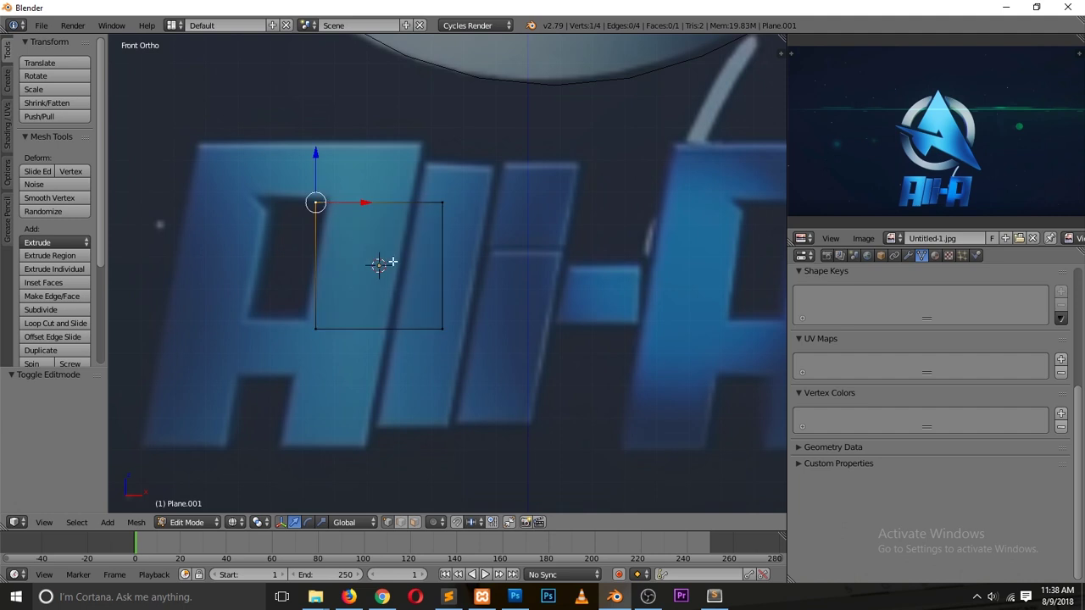
pyautogui.press('g')
pyautogui.click(405, 205)
pyautogui.rightClick(441, 202)
pyautogui.press('g')
pyautogui.click(422, 141)
pyautogui.rightClick(316, 329)
pyautogui.press('g')
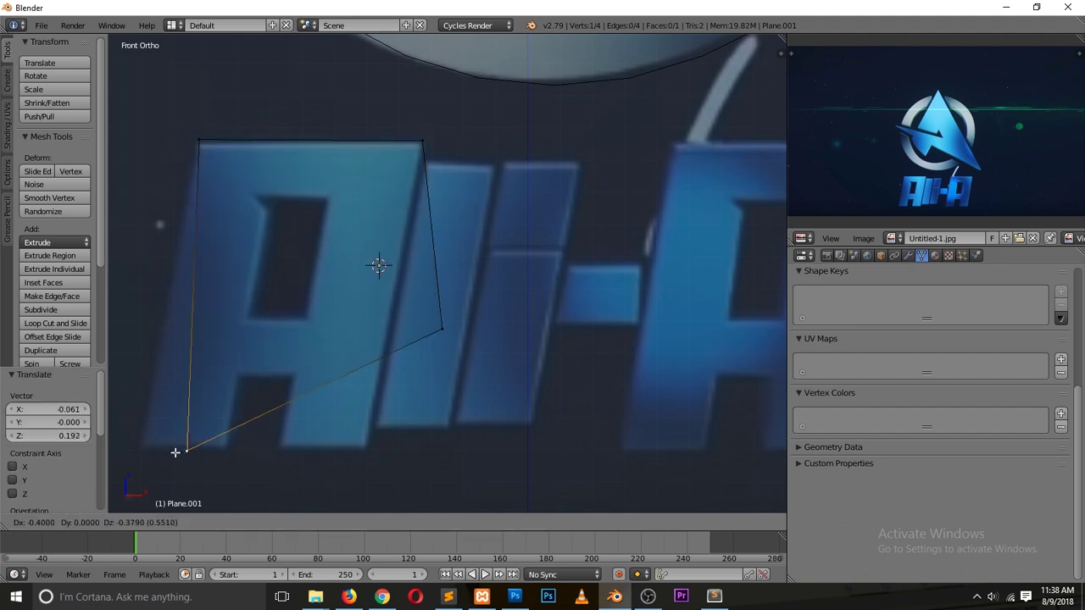
pyautogui.click(143, 443)
pyautogui.rightClick(442, 330)
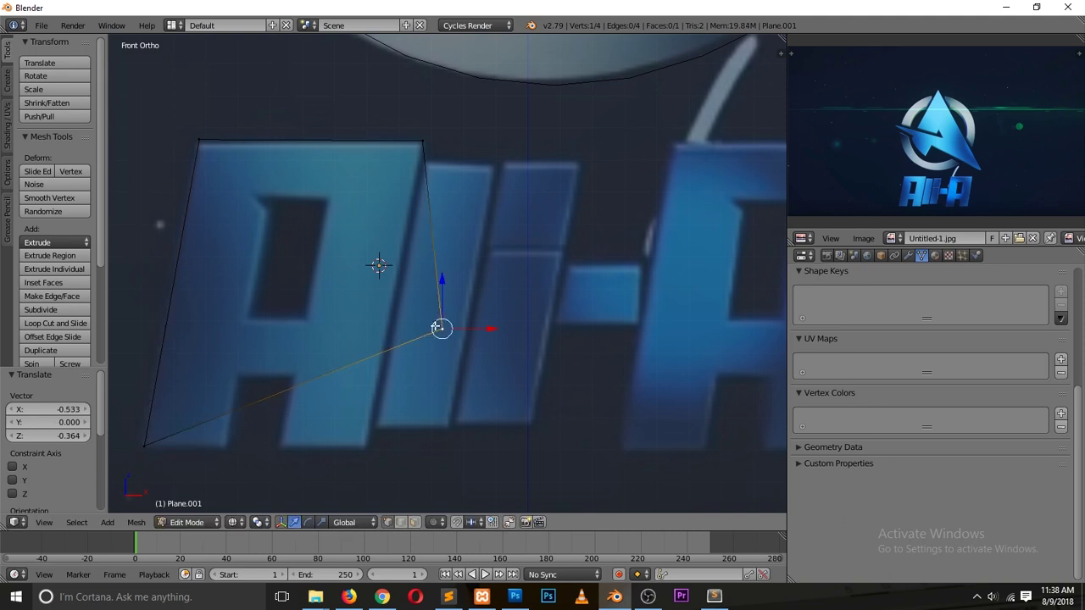
pyautogui.press('g')
pyautogui.click(332, 485)
pyautogui.press('g')
pyautogui.click(299, 465)
# - Add two vertical loop cuts and horizontal cuts near the A's top and crossbar
pyautogui.hotkey('ctrl', 'r')
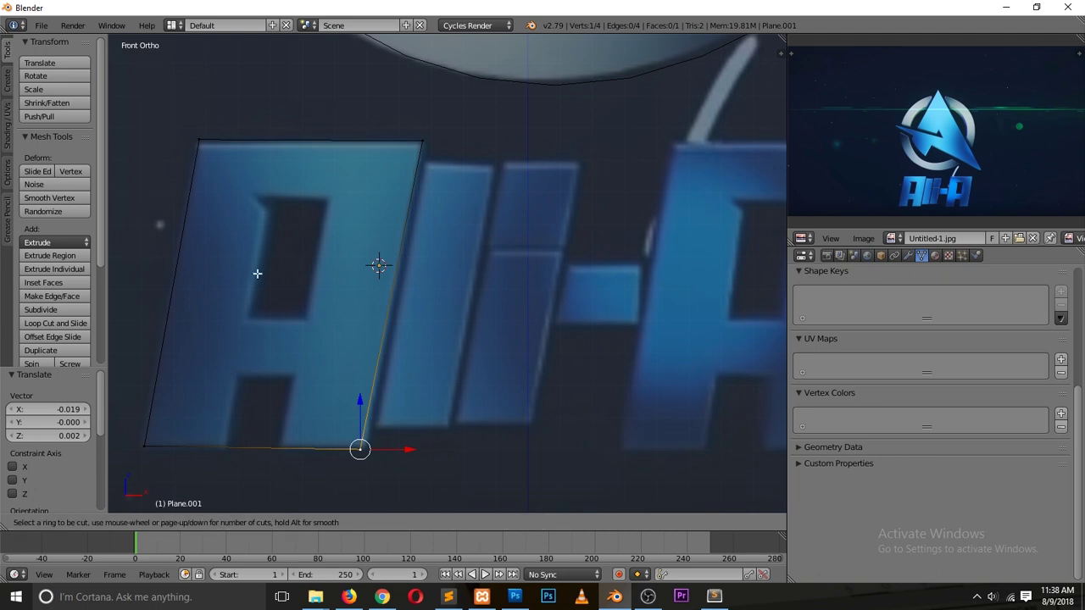
pyautogui.click(270, 146)
pyautogui.click(240, 157)
pyautogui.hotkey('ctrl', 'r')
pyautogui.click(292, 142)
pyautogui.click(293, 140)
pyautogui.hotkey('ctrl', 'r')
pyautogui.click(253, 208)
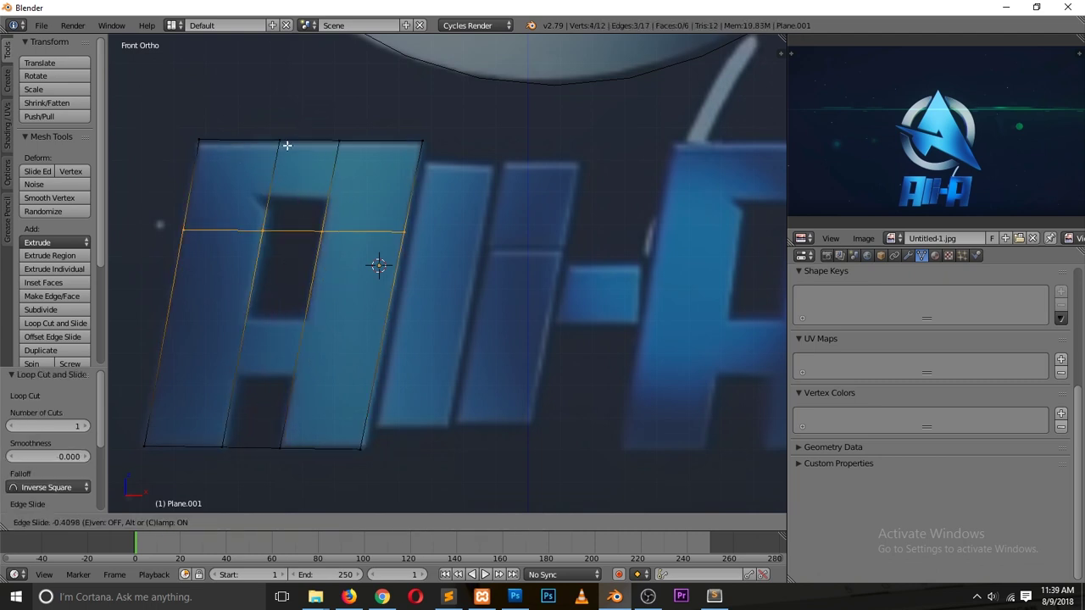
pyautogui.click(313, 115)
pyautogui.click(267, 207)
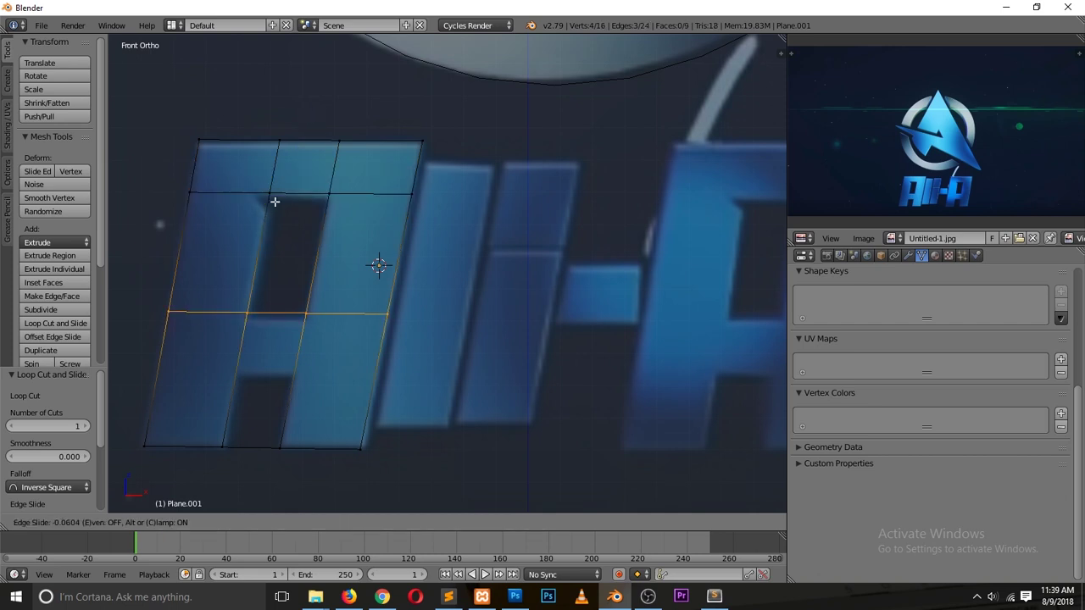
pyautogui.click(325, 127)
# - Add horizontal cuts at the hole's top edge and below the crossbar, sliding the crossbar loop down
pyautogui.hotkey('ctrl', 'r')
pyautogui.click(246, 290)
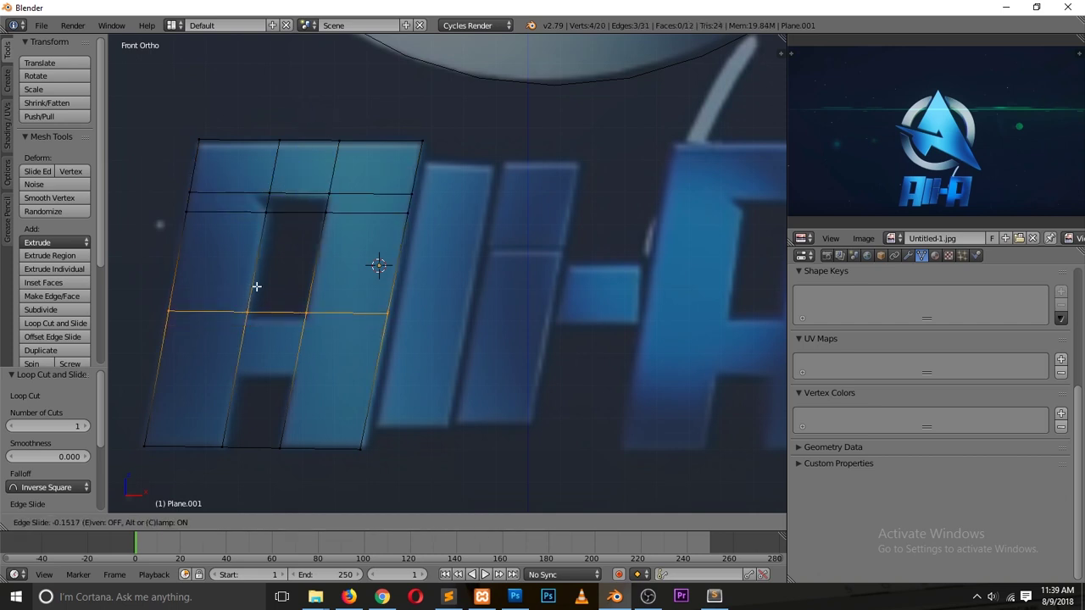
pyautogui.click(256, 291)
pyautogui.press('g')
pyautogui.press('g')
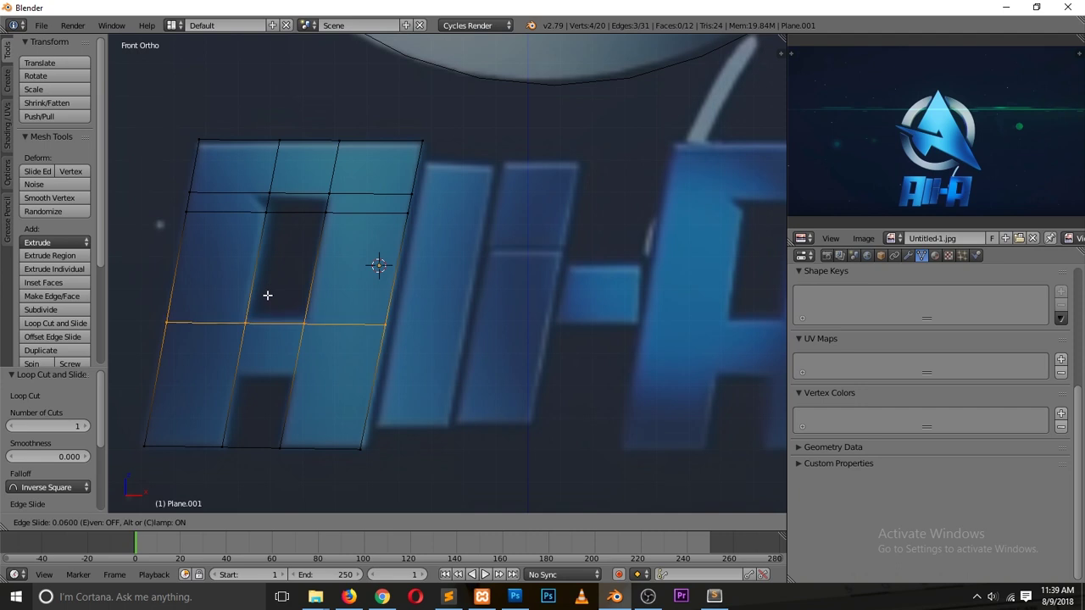
pyautogui.click(266, 297)
pyautogui.hotkey('ctrl', 'r')
pyautogui.click(247, 376)
pyautogui.click(258, 368)
# - In face select mode, delete the faces in the A's bottom gap and inner hole
pyautogui.hotkey('ctrl', 'Tab')
pyautogui.click(249, 404)
pyautogui.rightClick(258, 401)
pyautogui.keyDown('shift'); pyautogui.rightClick(286, 266); pyautogui.keyUp('shift')
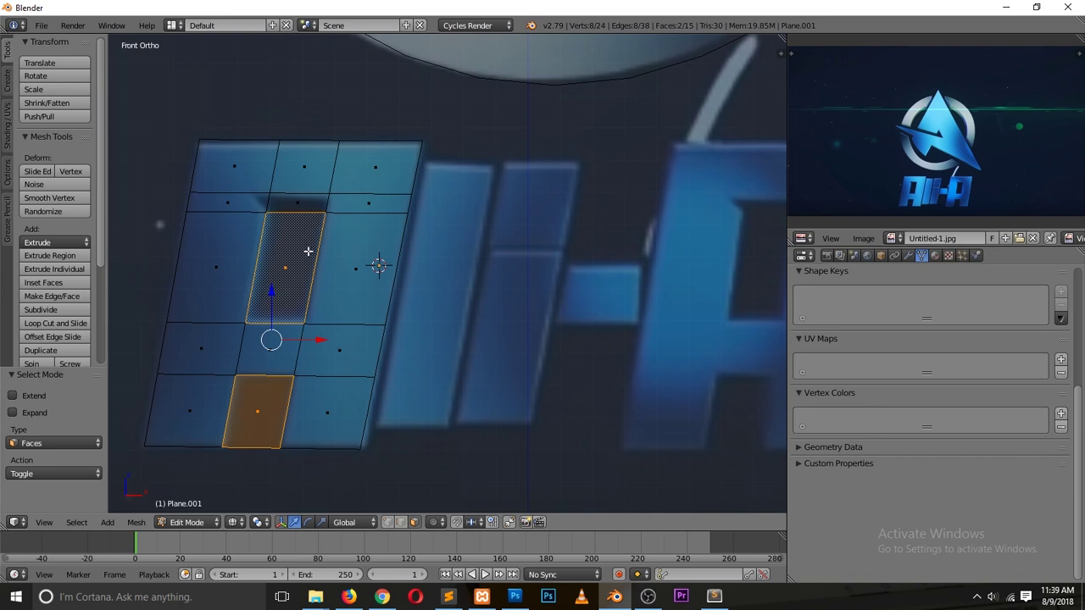
pyautogui.press('x')
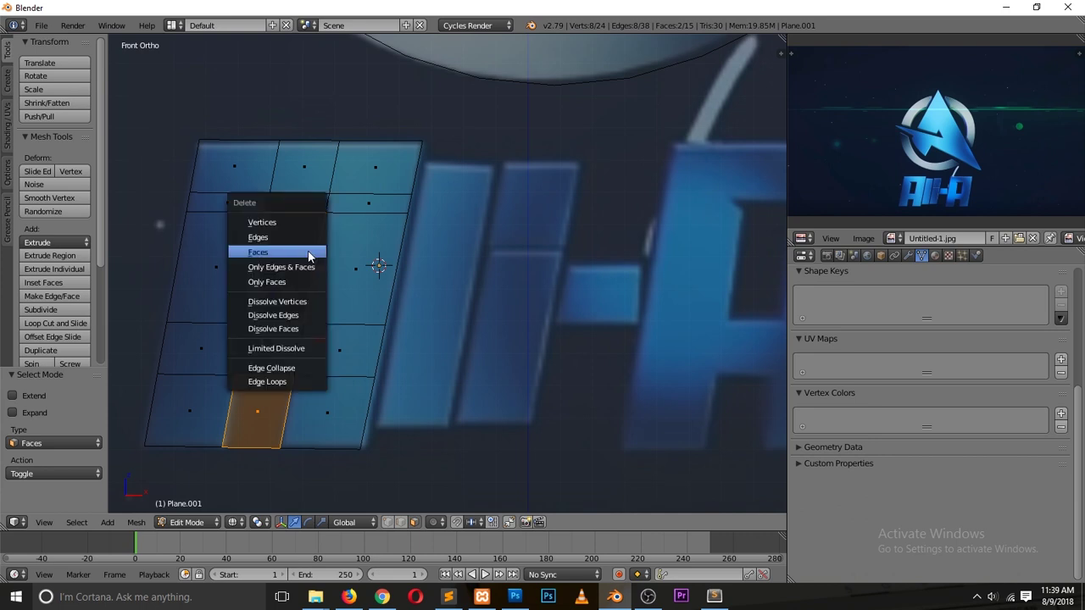
pyautogui.click(308, 250)
# - Delete the remaining face inside the hole to fully open it
pyautogui.hotkey('ctrl', 'Tab')
pyautogui.click(298, 205)
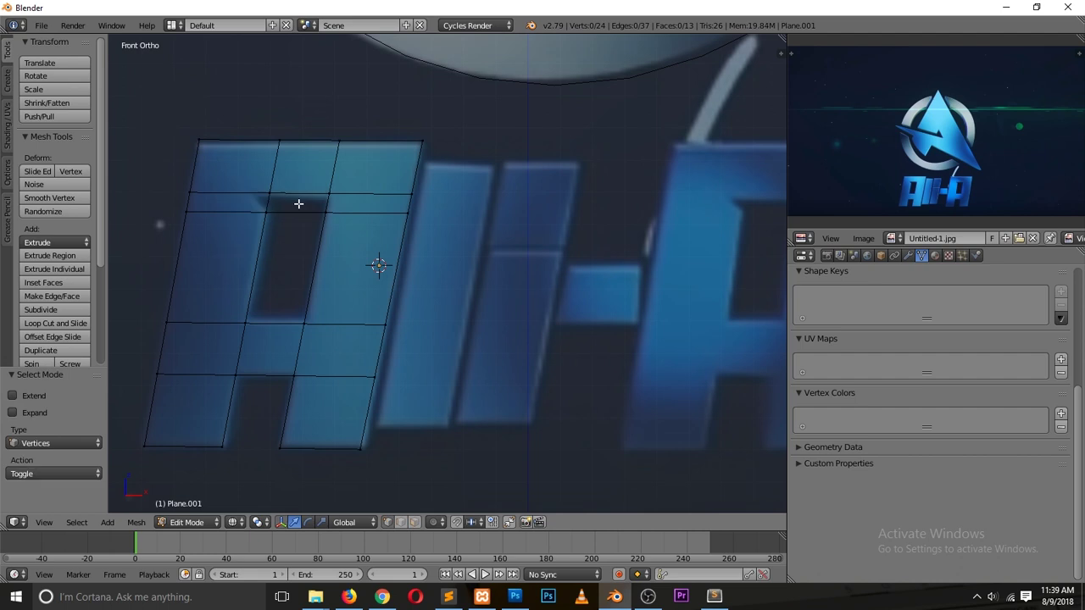
pyautogui.rightClick(302, 209)
pyautogui.hotkey('ctrl', 'Tab')
pyautogui.click(284, 244)
pyautogui.rightClick(308, 202)
pyautogui.press('x')
pyautogui.click(308, 202)
# - Slide the hole's top-left vertex horizontally into place and leave Edit Mode
pyautogui.hotkey('ctrl', 'Tab')
pyautogui.click(288, 183)
pyautogui.rightClick(286, 188)
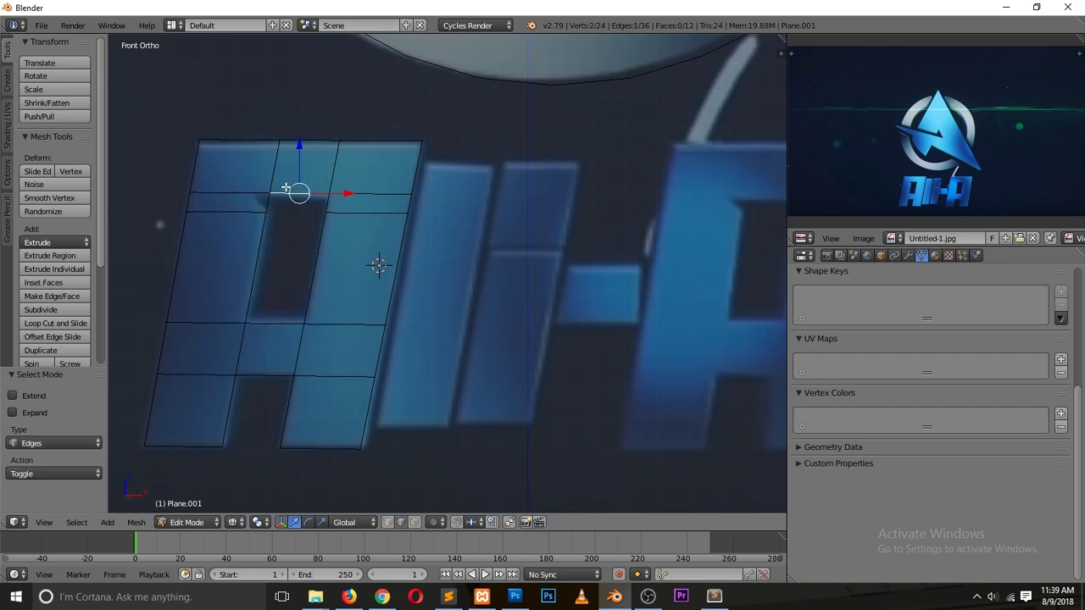
pyautogui.hotkey('ctrl', 'Tab')
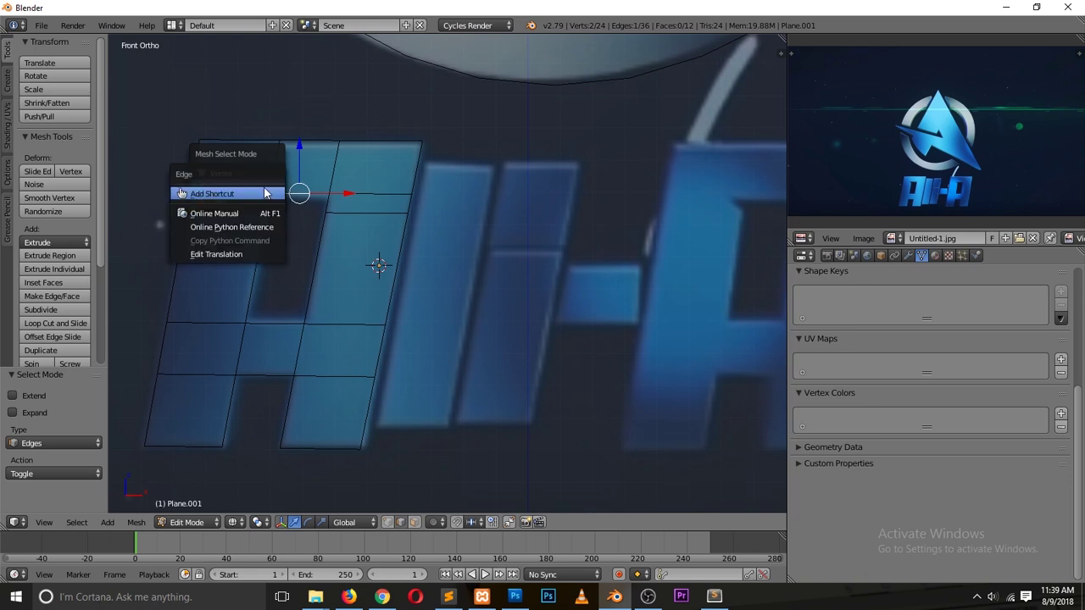
pyautogui.click(412, 163)
pyautogui.hotkey('ctrl', 'Tab')
pyautogui.click(286, 182)
pyautogui.rightClick(269, 193)
pyautogui.click(308, 187)
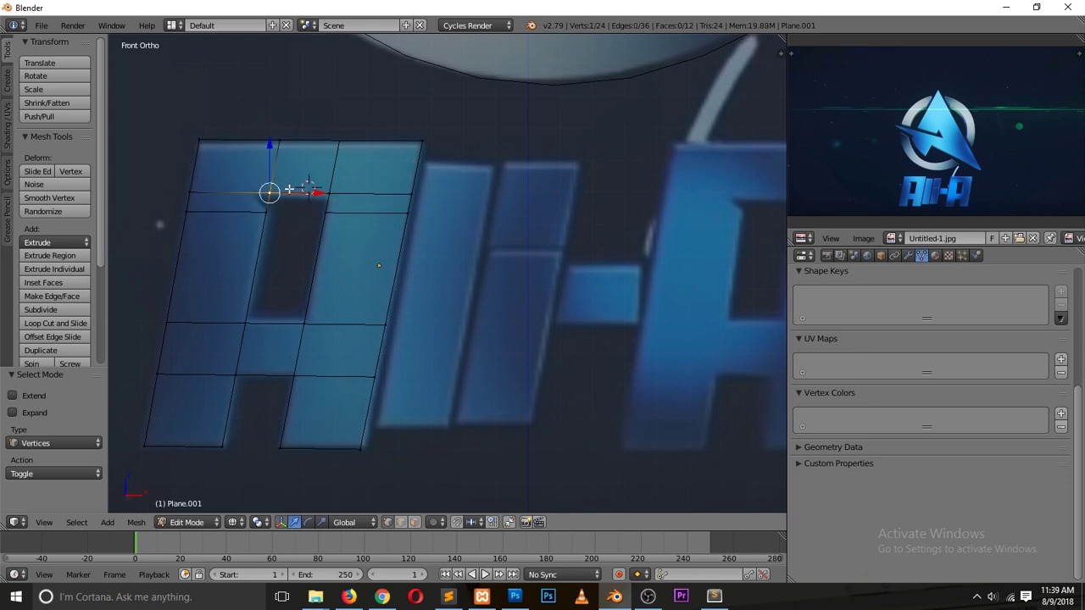
pyautogui.press('g')
pyautogui.press('x')
pyautogui.click(281, 190)
pyautogui.press('Tab')
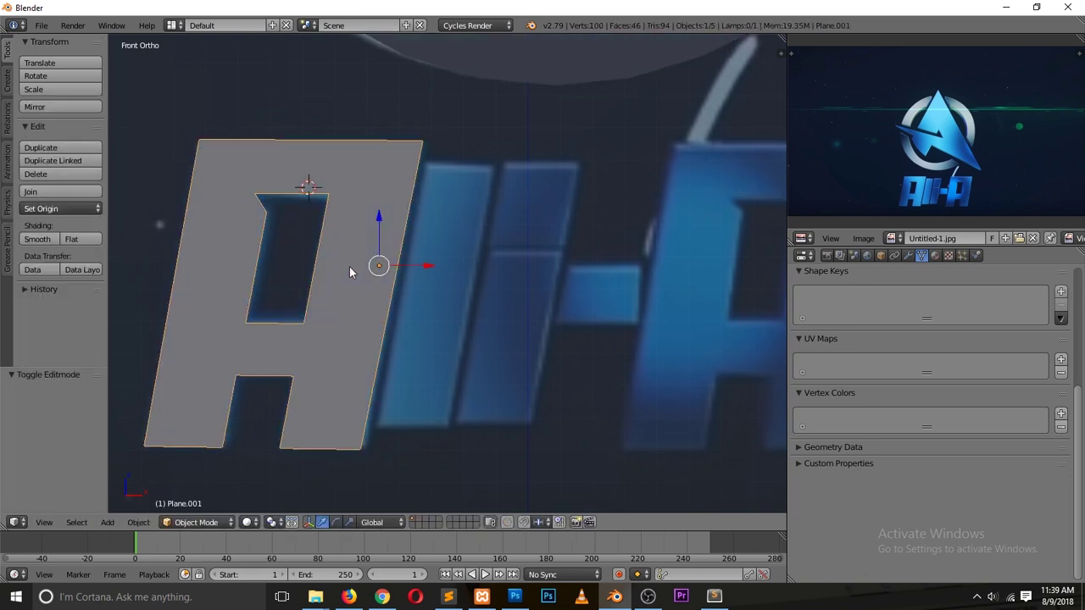
# - Frame the A in textured view, then duplicate it, shrink the copy and slide it sideways
pyautogui.press('KP_Decimal')
pyautogui.hotkey('alt', 'z')
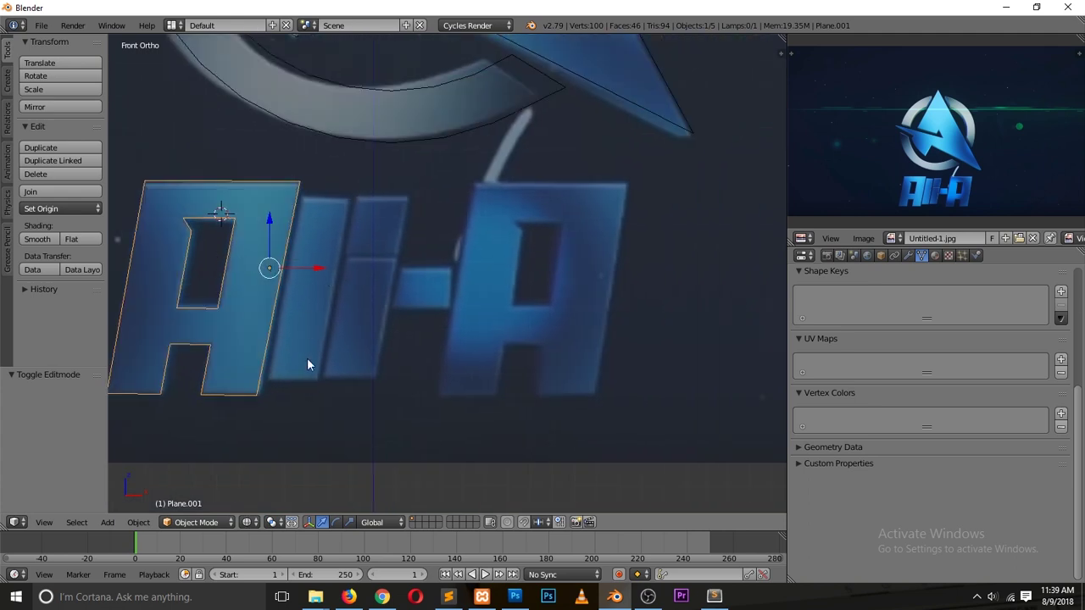
pyautogui.hotkey('shift', 'd')
pyautogui.press('x')
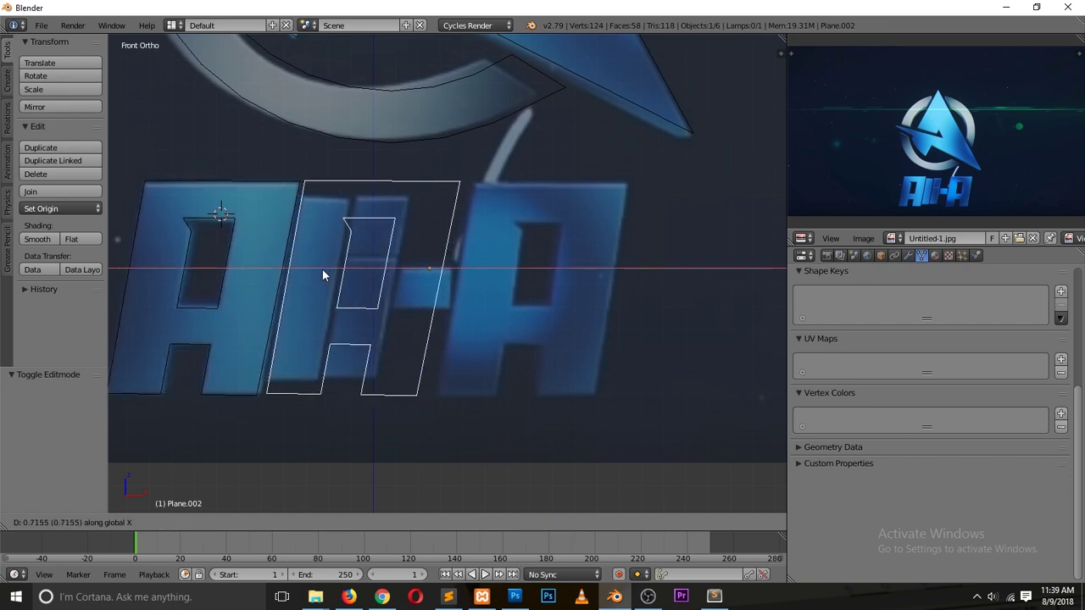
pyautogui.click(322, 268)
pyautogui.press('s')
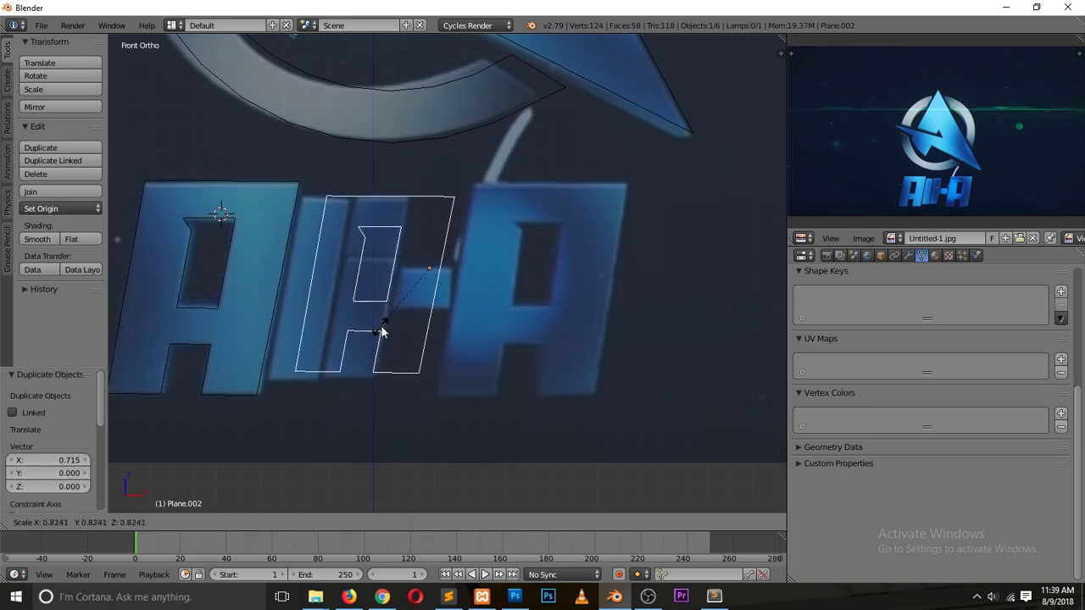
pyautogui.click(379, 332)
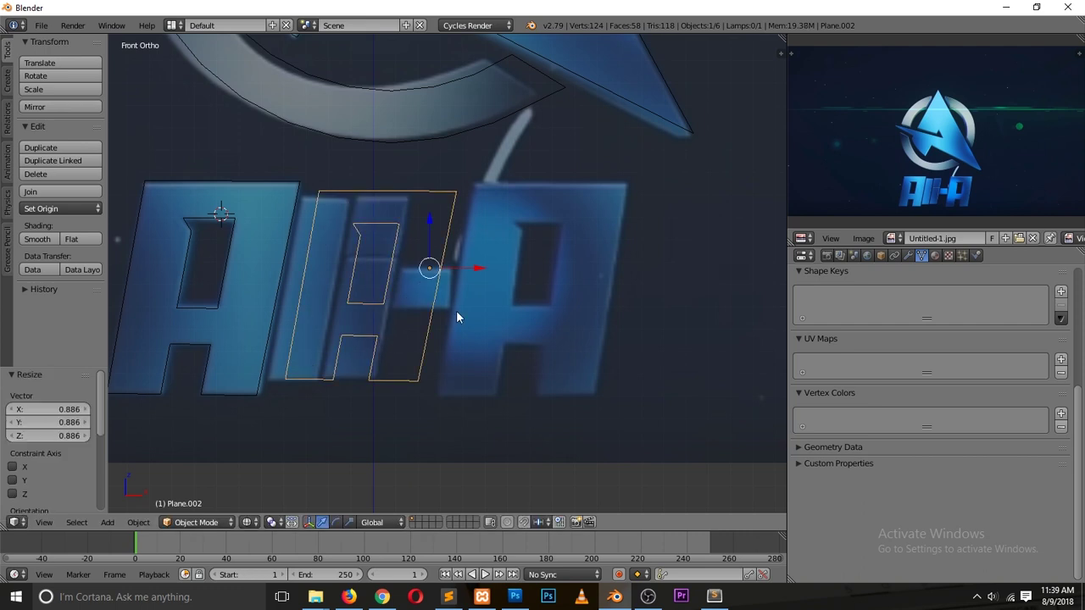
pyautogui.press('g')
pyautogui.press('z')
pyautogui.press('x')
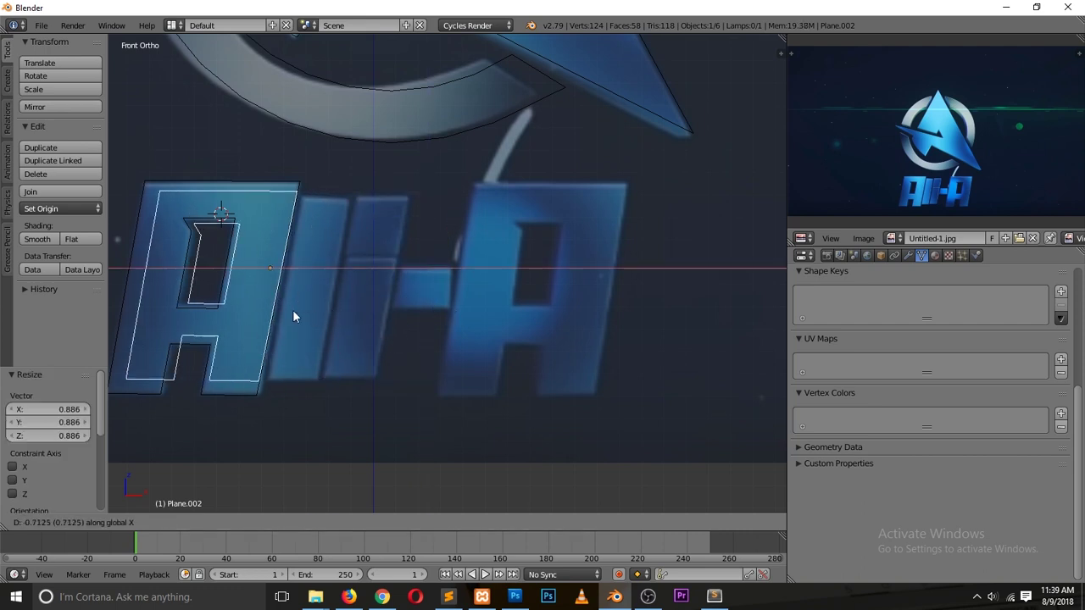
pyautogui.click(351, 315)
# - Circle-select and delete the copy's extra vertices, leaving a single slanted bar
pyautogui.press('Tab')
pyautogui.hotkey('ctrl', 'l')
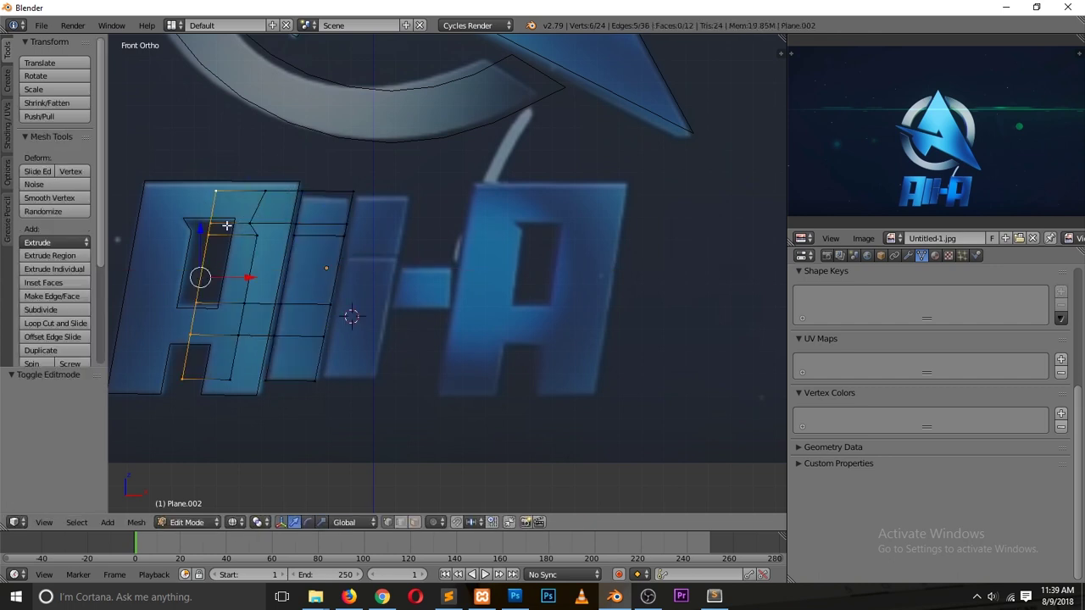
pyautogui.press('a')
pyautogui.press('c')
pyautogui.moveTo(252, 174)
pyautogui.mouseDown()
pyautogui.moveTo(227, 317)
pyautogui.moveTo(188, 401)
pyautogui.moveTo(230, 379)
pyautogui.moveTo(203, 222)
pyautogui.moveTo(209, 196)
pyautogui.moveTo(189, 322)
pyautogui.mouseUp()
pyautogui.press('Escape')
pyautogui.press('x')
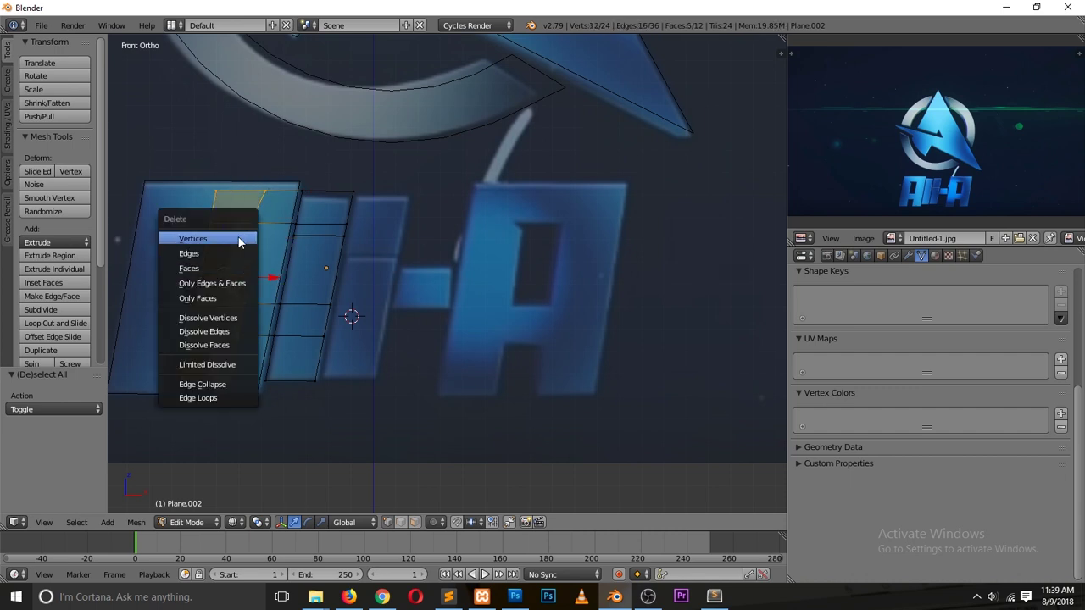
pyautogui.click(241, 239)
pyautogui.press('Tab')
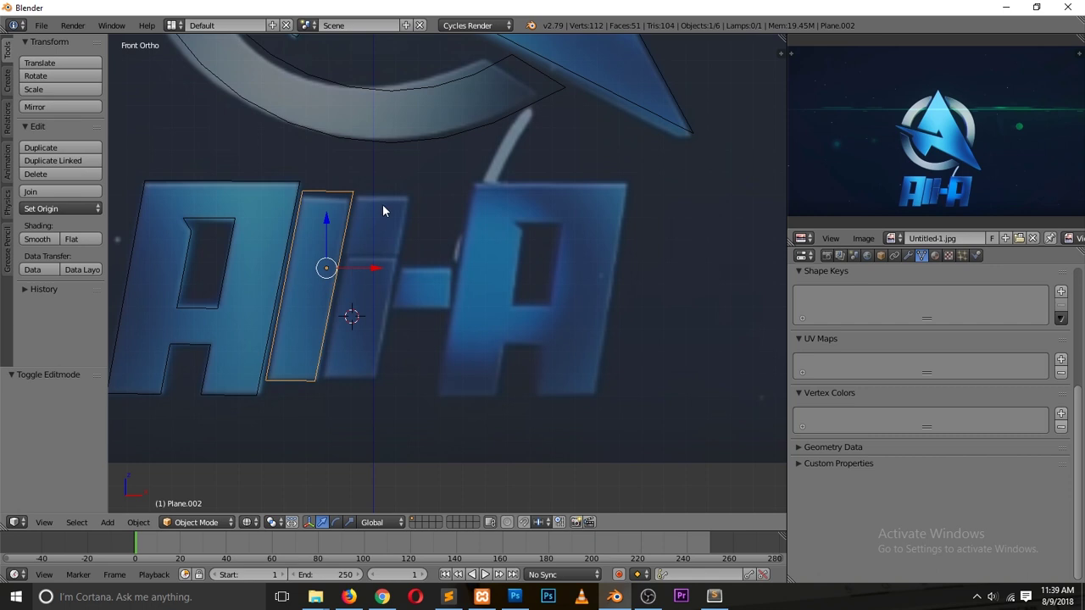
# - Lower the bar's top edge to match the height of the letter l
pyautogui.press('Tab')
pyautogui.rightClick(351, 193)
pyautogui.keyDown('shift'); pyautogui.rightClick(302, 191); pyautogui.keyUp('shift')
pyautogui.click(332, 161)
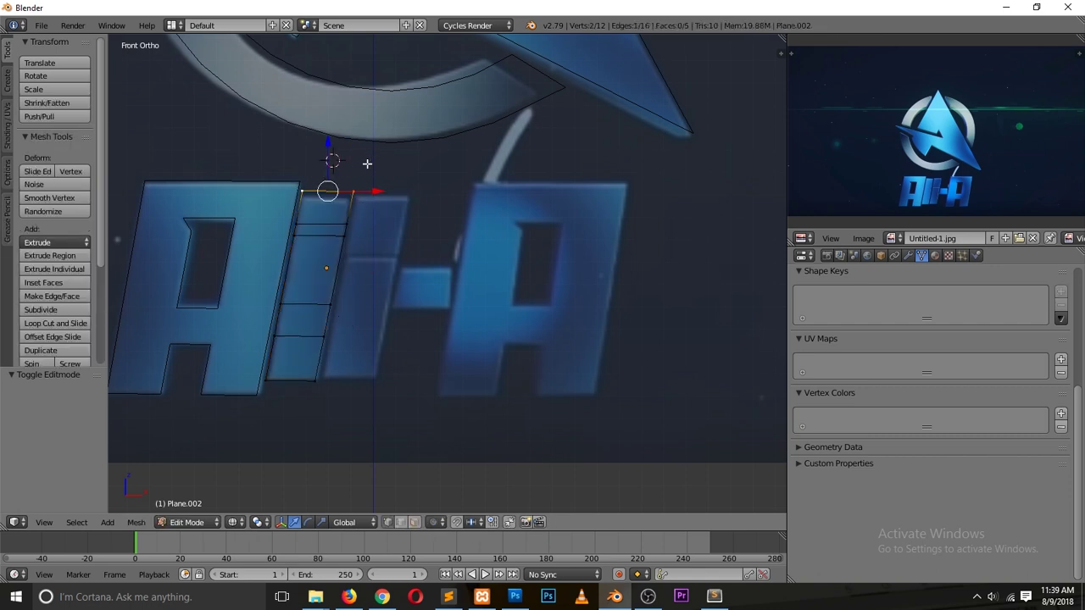
pyautogui.press('g')
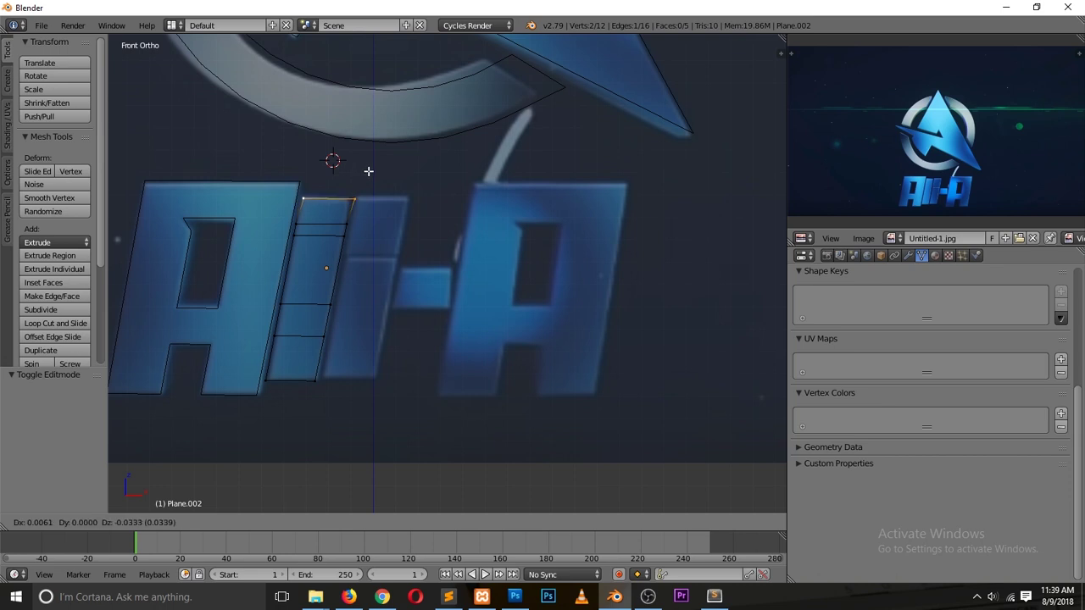
pyautogui.click(366, 170)
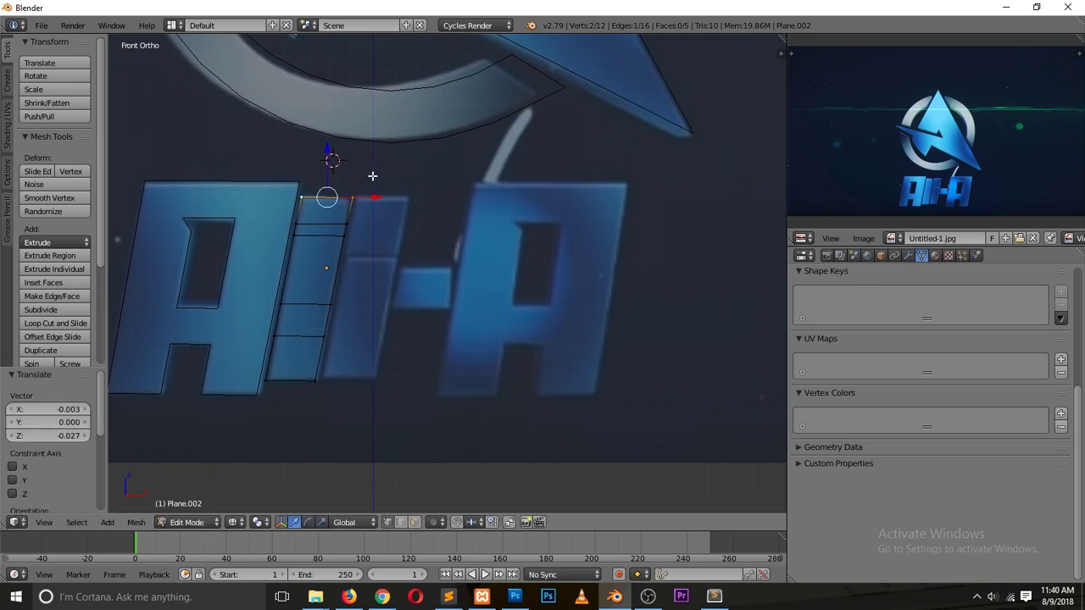
pyautogui.press('Tab')
# - Duplicate the l bar over the i and slide its edges to mark the dot gap
pyautogui.hotkey('shift', 'd')
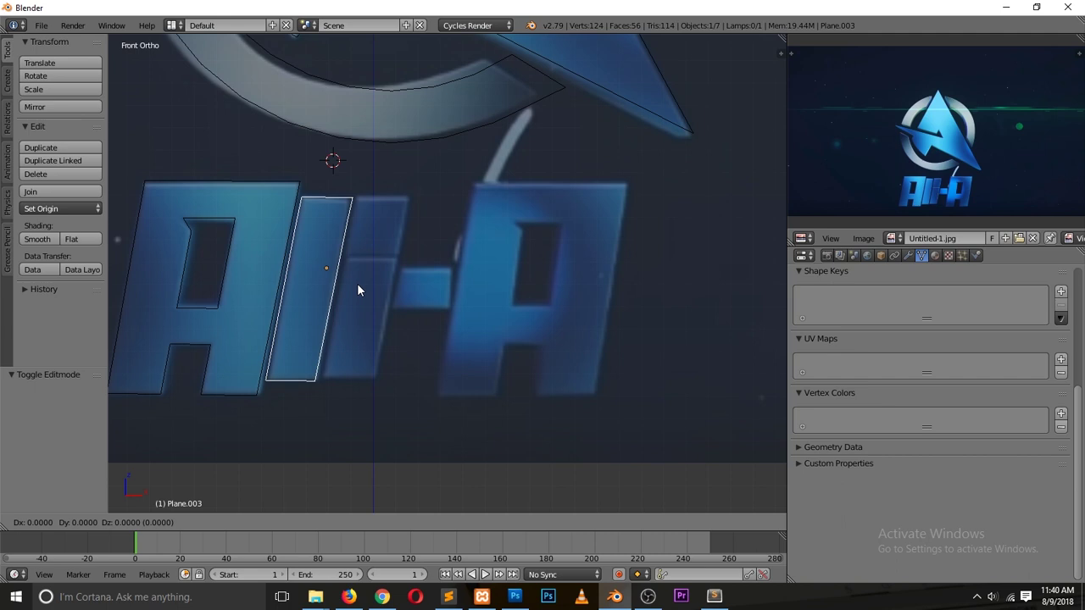
pyautogui.rightClick(358, 269)
pyautogui.moveTo(359, 269); pyautogui.dragTo(412, 261)
pyautogui.press('Tab')
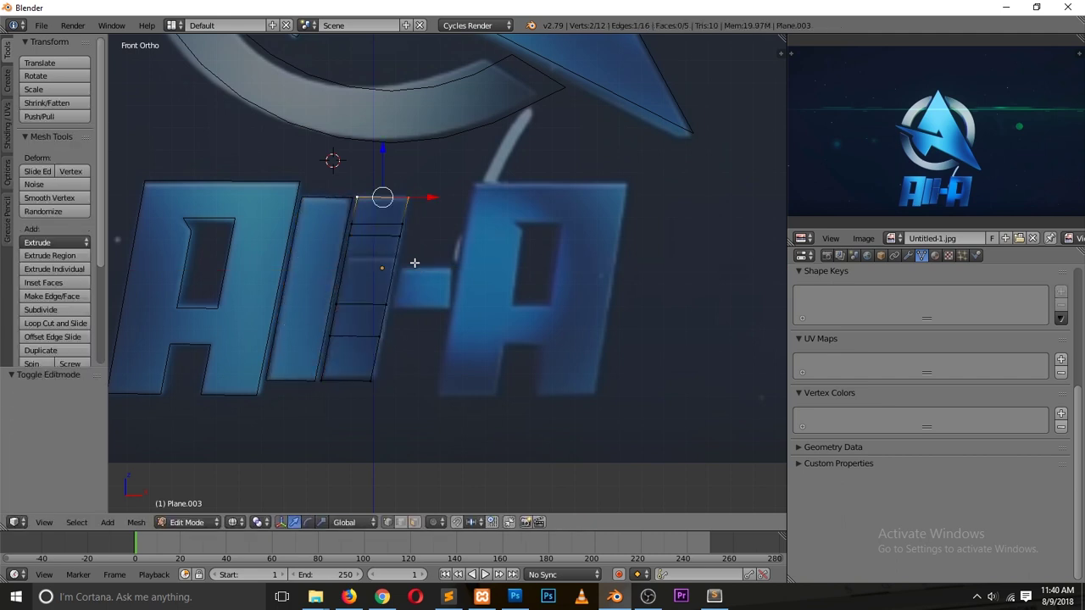
pyautogui.rightClick(377, 238)
pyautogui.press('g')
pyautogui.press('g')
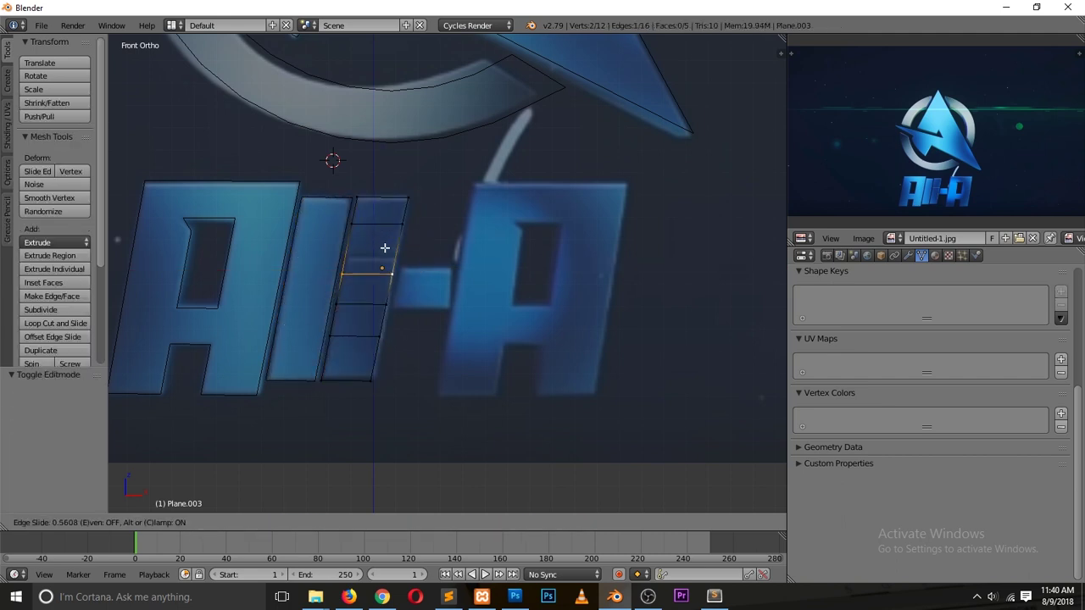
pyautogui.click(390, 254)
pyautogui.rightClick(392, 227)
pyautogui.hotkey('shift', 'v')
pyautogui.rightClick(392, 226)
pyautogui.keyDown('alt'); pyautogui.rightClick(396, 231); pyautogui.keyUp('alt')
pyautogui.press('g')
pyautogui.press('g')
pyautogui.click(385, 251)
# - Delete the thin face between dot and stem to separate the i's dot
pyautogui.hotkey('ctrl', 'Tab')
pyautogui.click(390, 279)
pyautogui.rightClick(376, 254)
pyautogui.press('x')
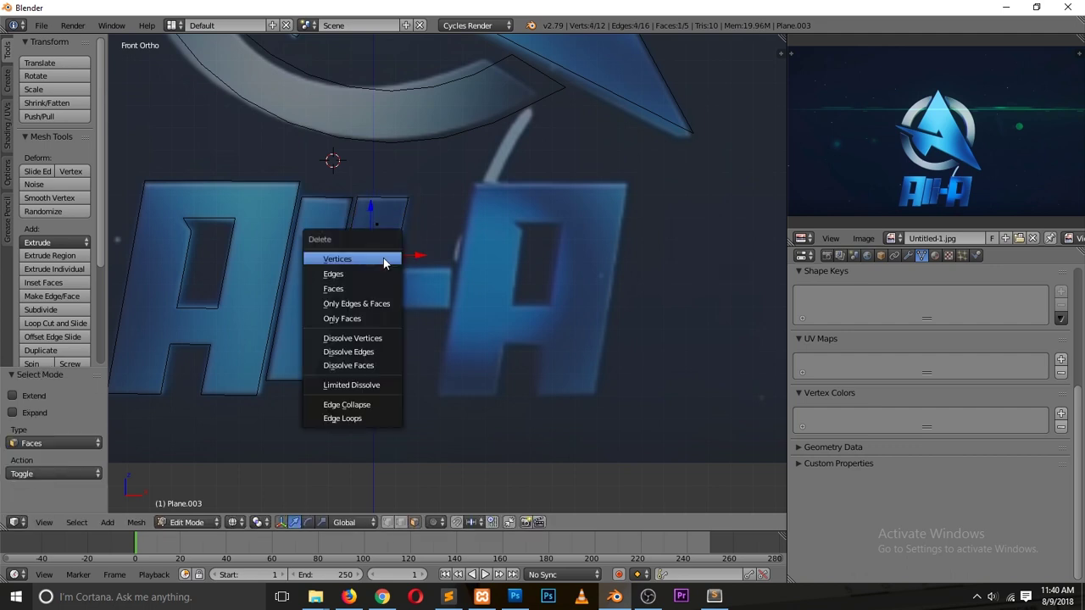
pyautogui.click(375, 287)
pyautogui.rightClick(386, 288)
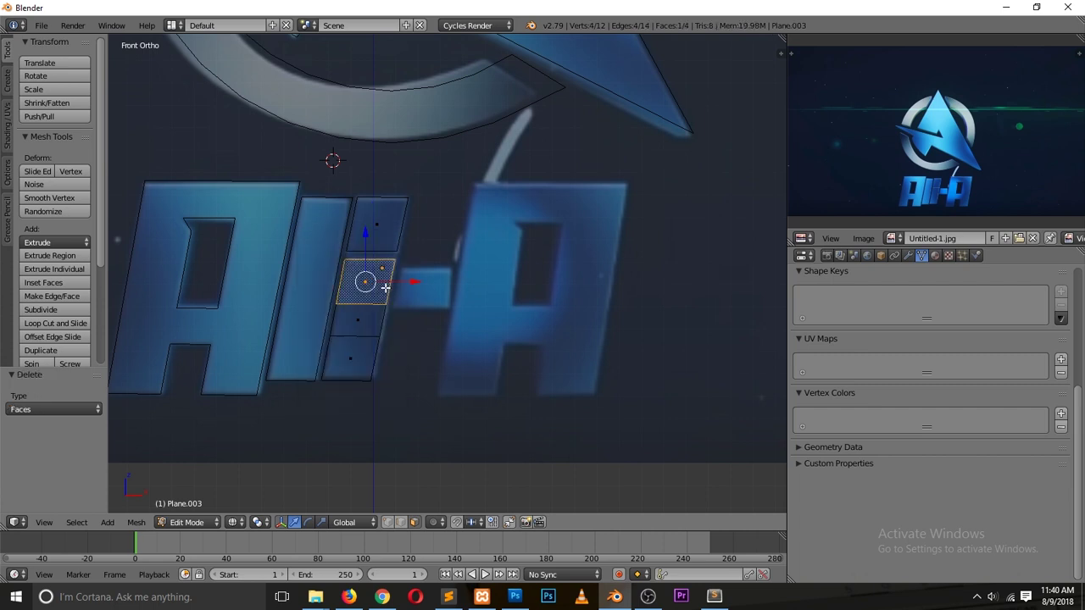
pyautogui.press('Tab')
# - Duplicate the i along X over the dash and delete all but one face
pyautogui.hotkey('shift', 'd')
pyautogui.rightClick(393, 288)
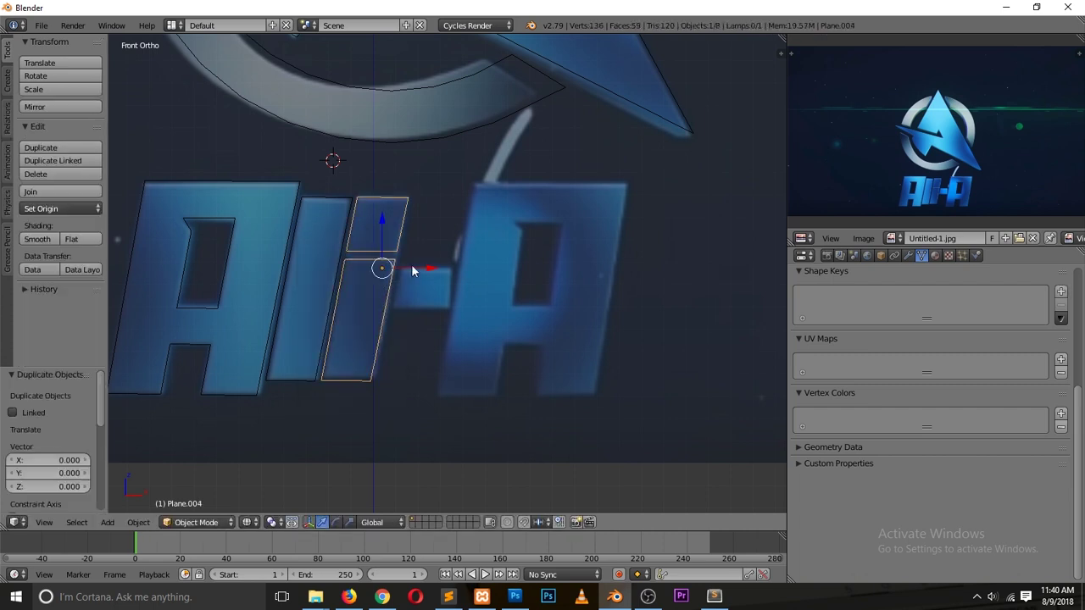
pyautogui.press('g')
pyautogui.press('x')
pyautogui.click(471, 266)
pyautogui.press('Tab')
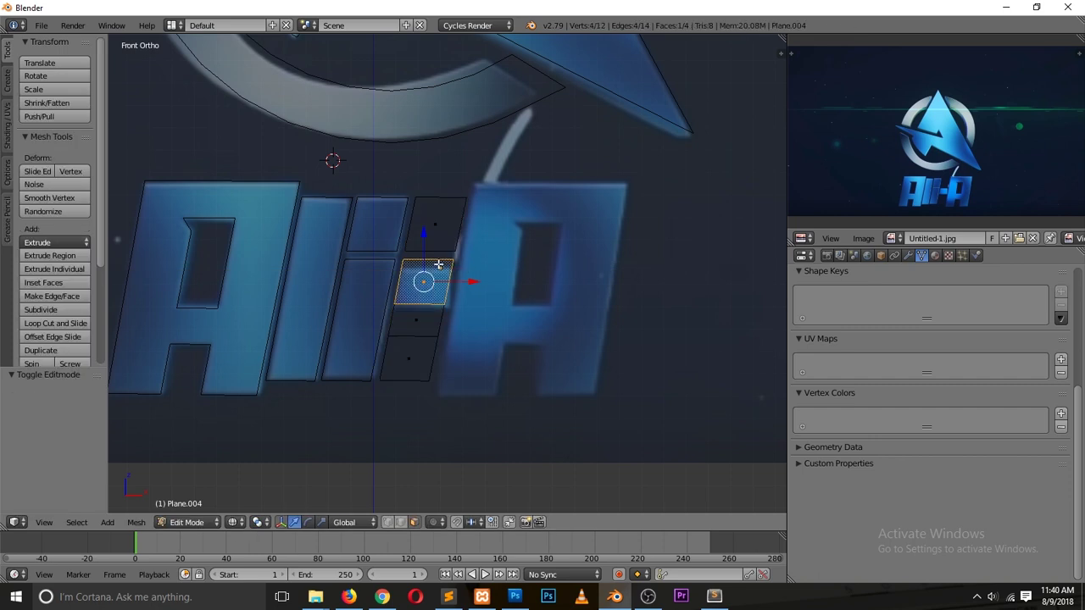
pyautogui.rightClick(402, 336)
pyautogui.keyDown('shift'); pyautogui.rightClick(414, 273); pyautogui.keyUp('shift')
pyautogui.keyDown('shift'); pyautogui.rightClick(438, 204); pyautogui.keyUp('shift')
pyautogui.press('x')
pyautogui.click(437, 246)
# - Move the remaining face up onto the dash
pyautogui.press('g')
pyautogui.press('z')
pyautogui.press('Escape')
pyautogui.press('g')
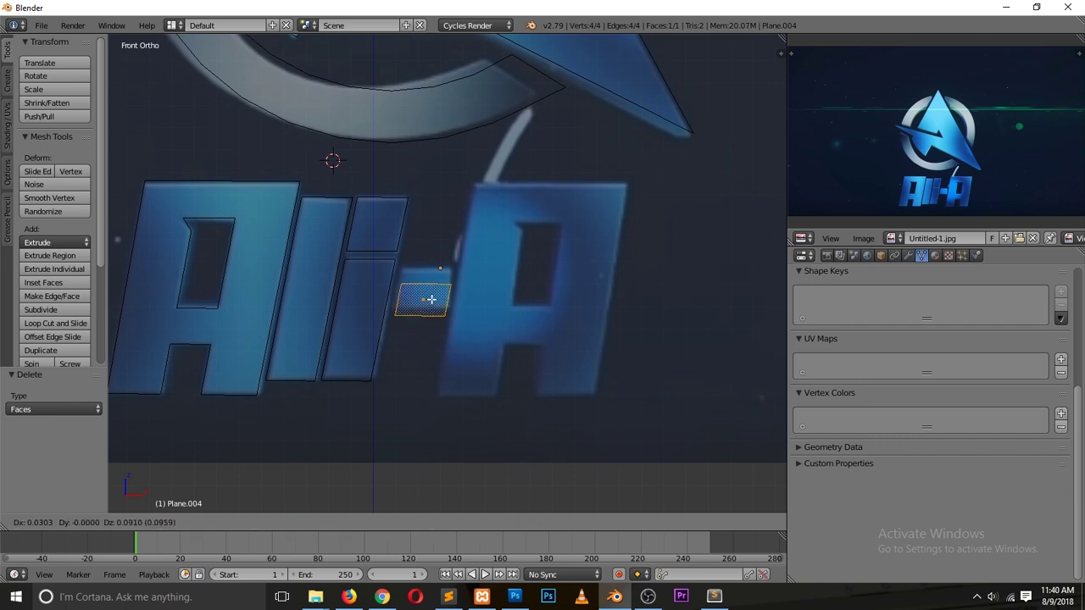
pyautogui.click(447, 274)
pyautogui.press('Tab')
pyautogui.press('Tab')
# - Move the dash's bottom-left corner vertex to fit the reference dash
pyautogui.hotkey('ctrl', 'Tab')
pyautogui.click(436, 223)
pyautogui.rightClick(445, 303)
pyautogui.rightClick(395, 301)
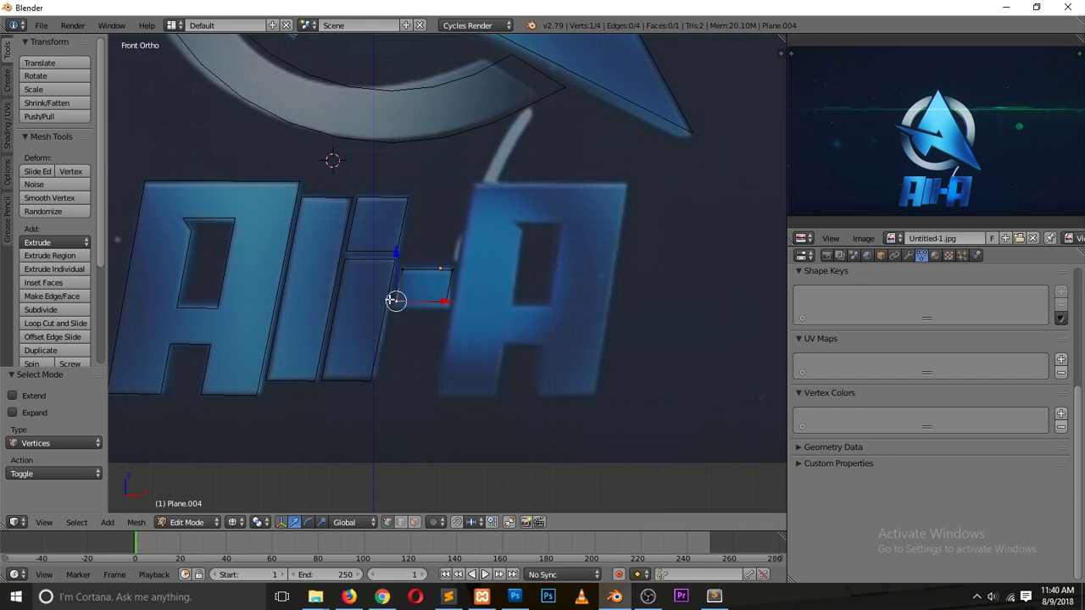
pyautogui.press('g')
pyautogui.click(395, 302)
pyautogui.press('g')
pyautogui.click(448, 309)
# - Adjust the dash's top-right corner vertically, then duplicate the first A letter
pyautogui.rightClick(449, 268)
pyautogui.press('g')
pyautogui.press('z')
pyautogui.click(452, 244)
pyautogui.press('g')
pyautogui.press('z')
pyautogui.click(450, 242)
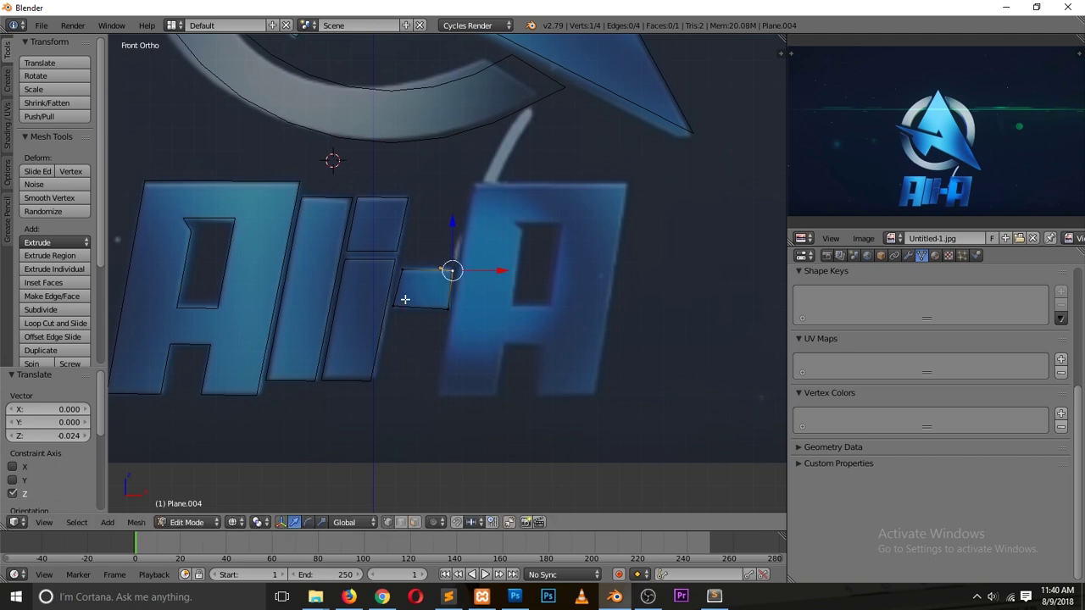
pyautogui.press('Tab')
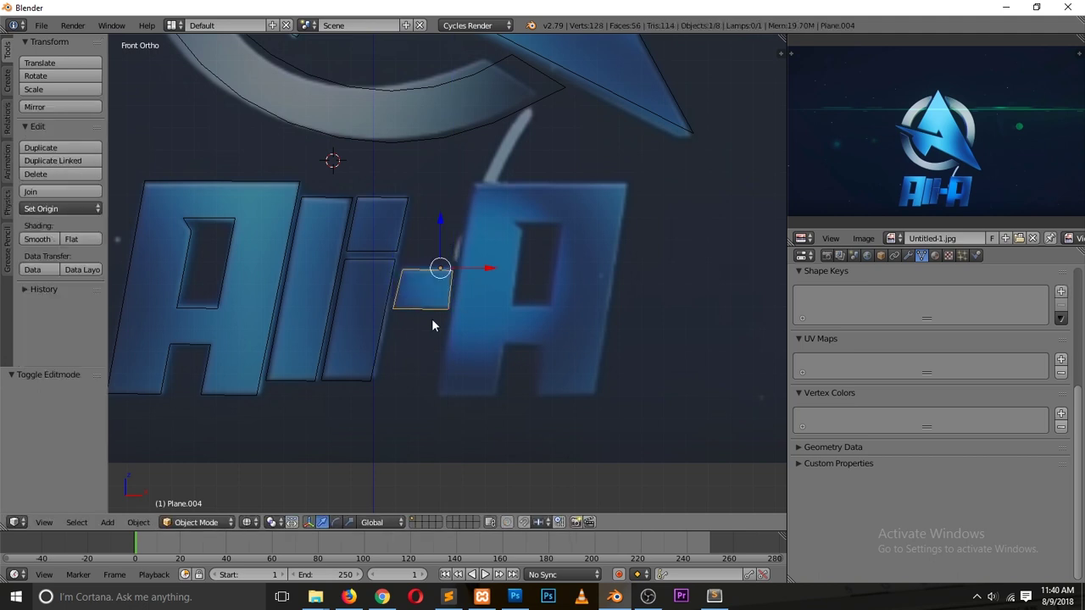
pyautogui.rightClick(238, 223)
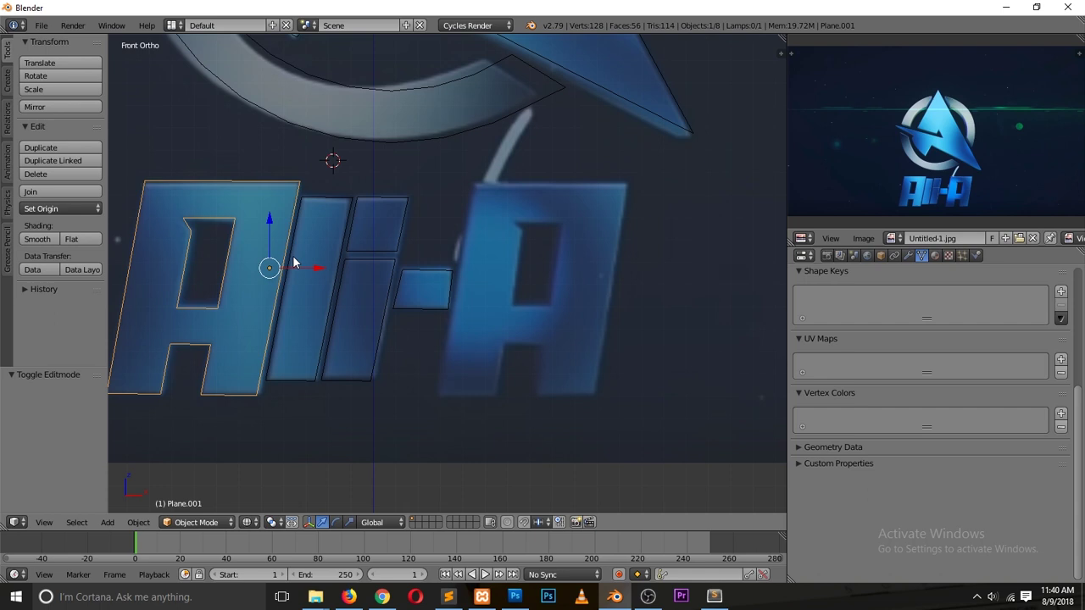
pyautogui.hotkey('shift', 'd')
# - Move the A copy along X onto the final A
pyautogui.press('x')
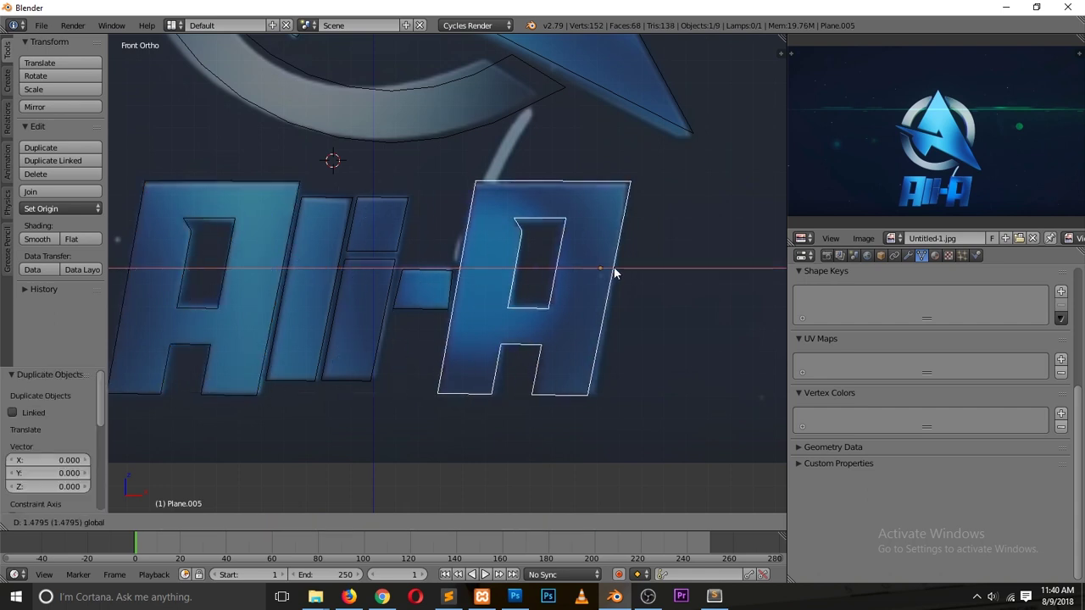
pyautogui.click(614, 267)
pyautogui.scroll(-4, 613, 267)
# - Save the project as alia.blend in a new ali-a folder under cg trader
pyautogui.hotkey('ctrl', 's')
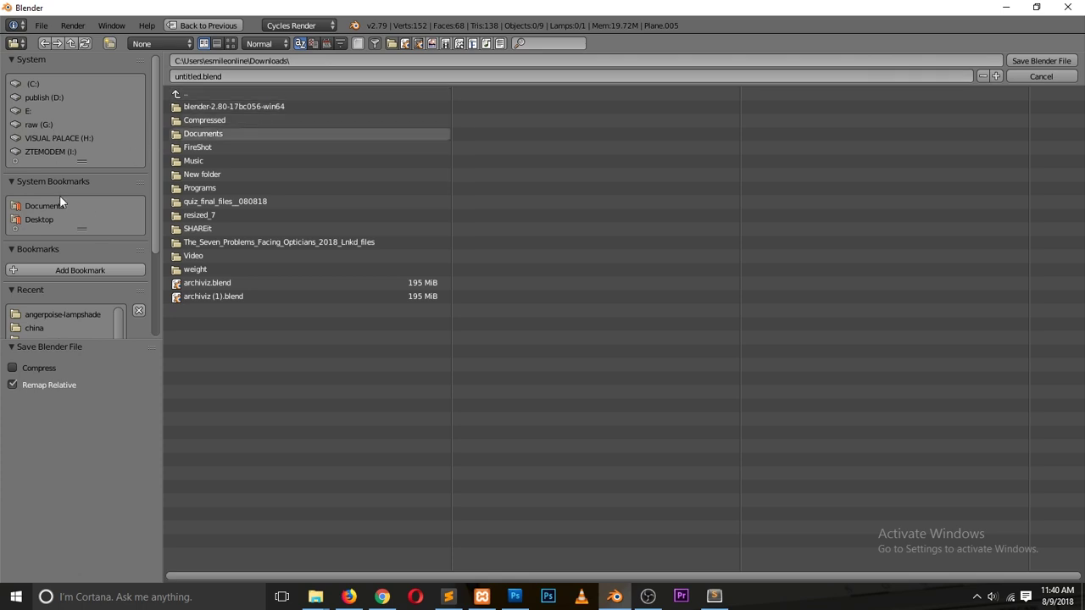
pyautogui.scroll(-1, 70, 330)
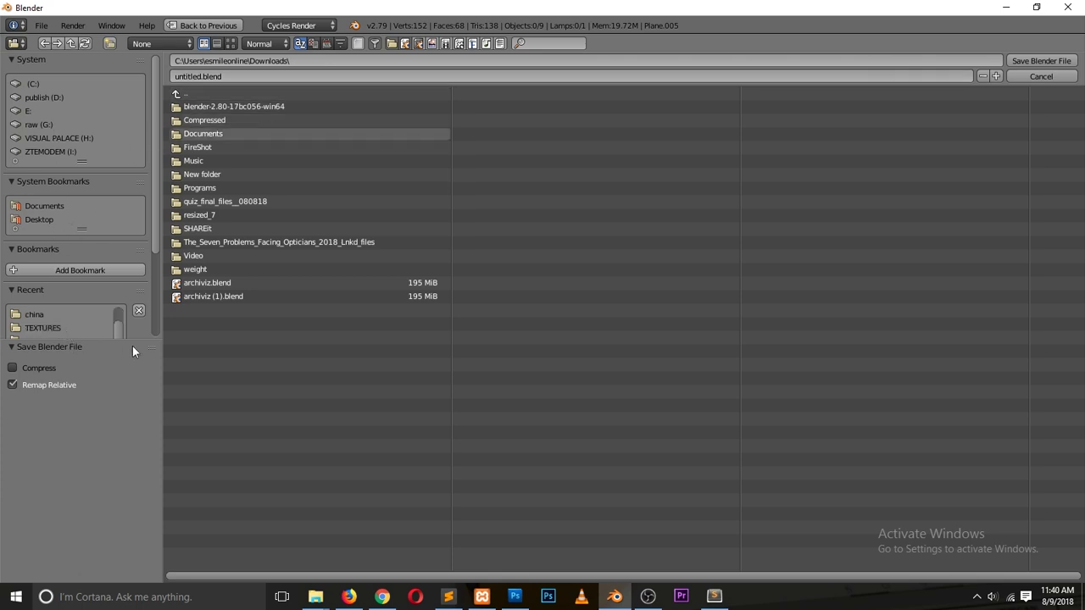
pyautogui.click(38, 328)
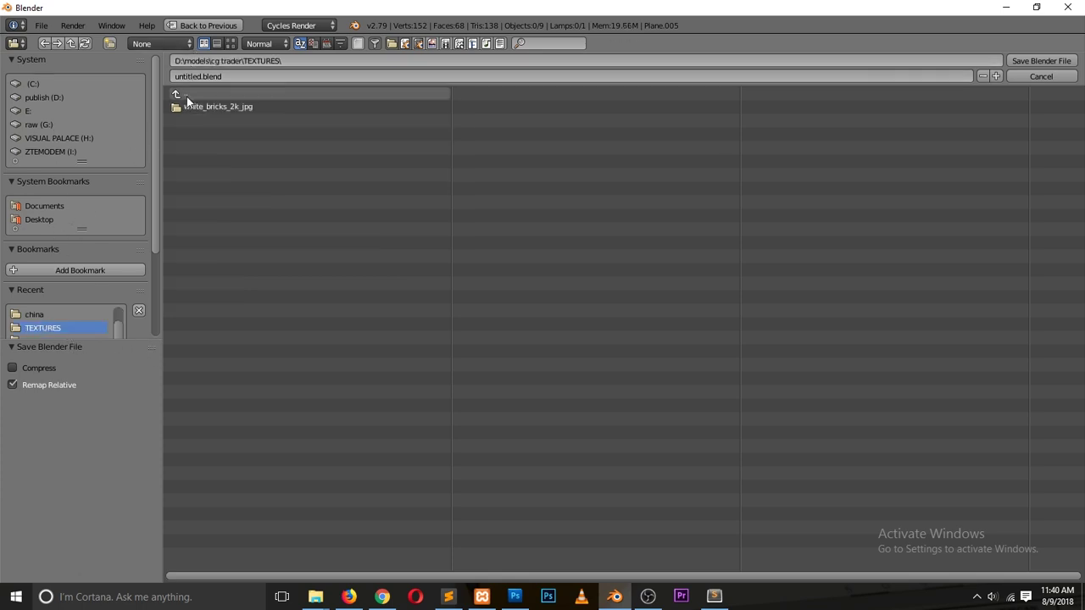
pyautogui.click(186, 96)
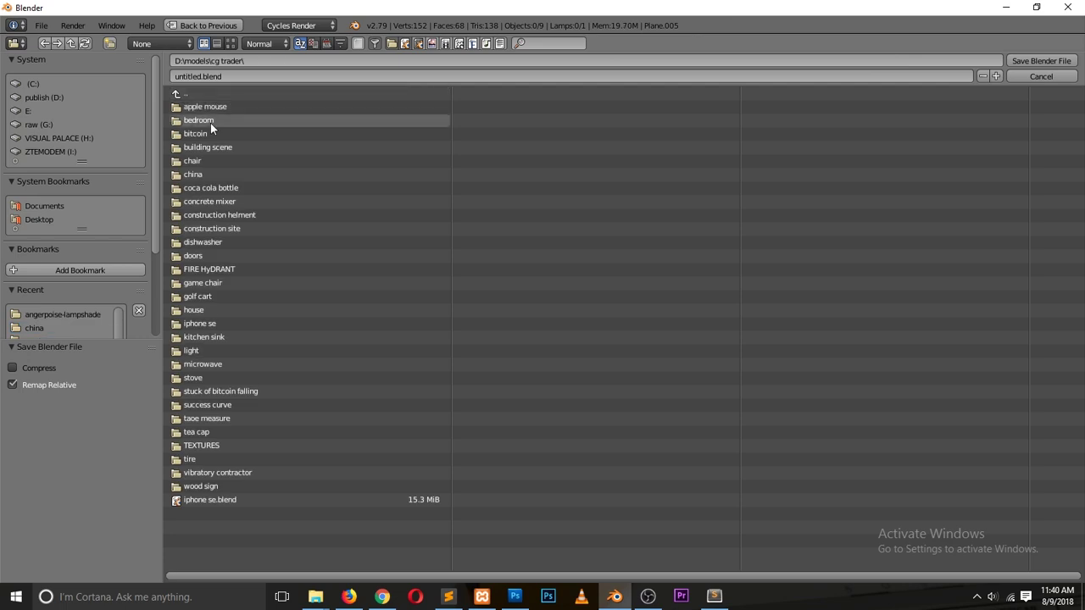
pyautogui.click(111, 43)
pyautogui.write('ai')
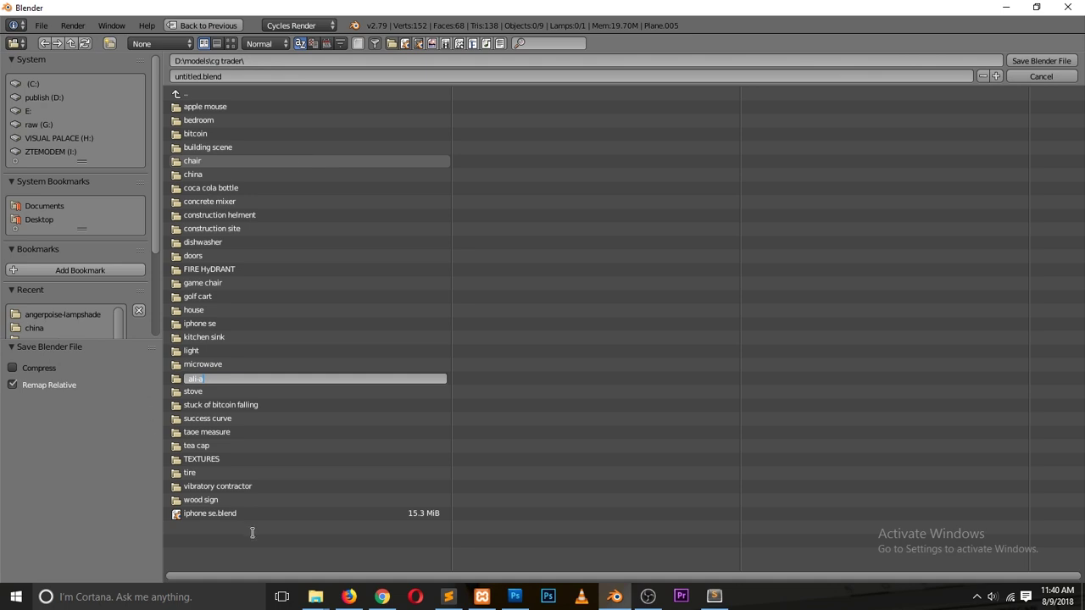
pyautogui.press('Return')
pyautogui.click(226, 108)
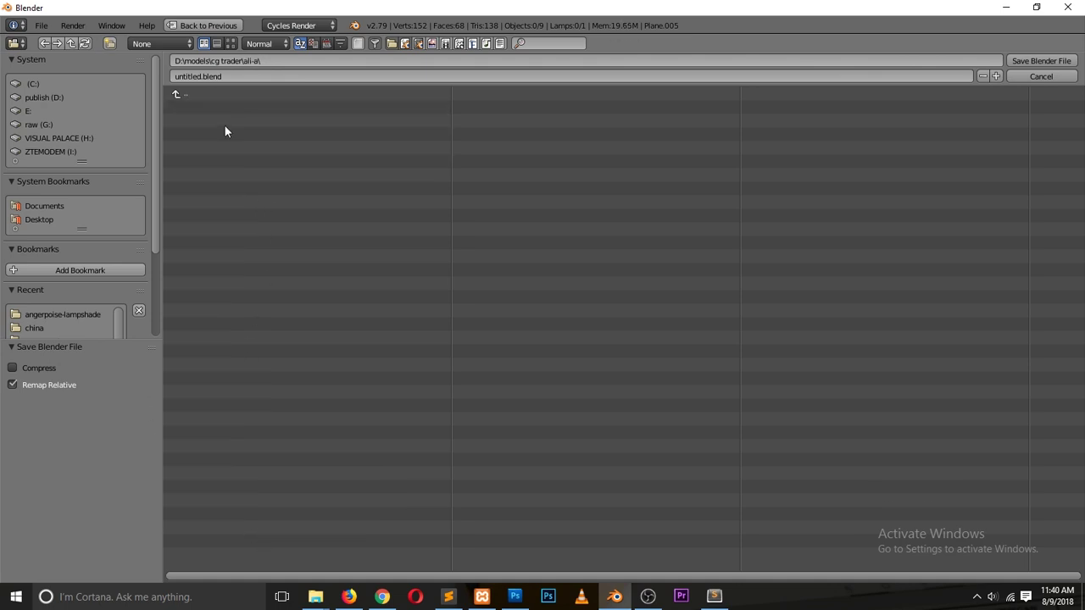
pyautogui.click(722, 74)
pyautogui.write('alia')
pyautogui.press('Return')
pyautogui.click(1040, 61)
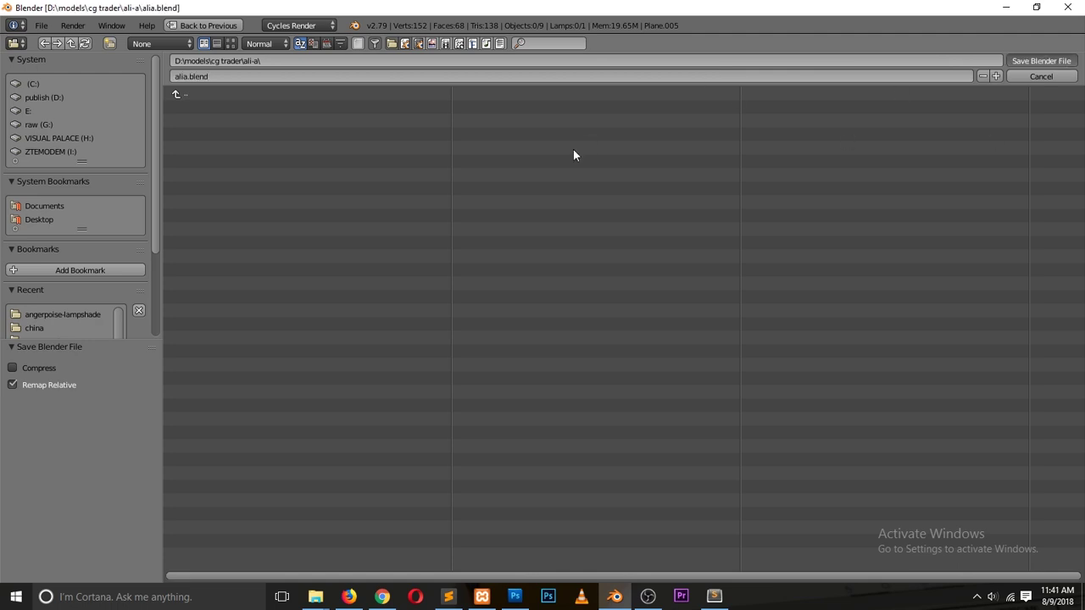
# - Inspect the traced logo in wireframe while orbiting, then return to solid shading
pyautogui.scroll(-3, 437, 174)
pyautogui.press('z')
pyautogui.moveTo(435, 184)
pyautogui.mouseDown(button='middle')
pyautogui.moveTo(371, 220)
pyautogui.moveTo(433, 213)
pyautogui.mouseUp(button='middle')
pyautogui.press('z')
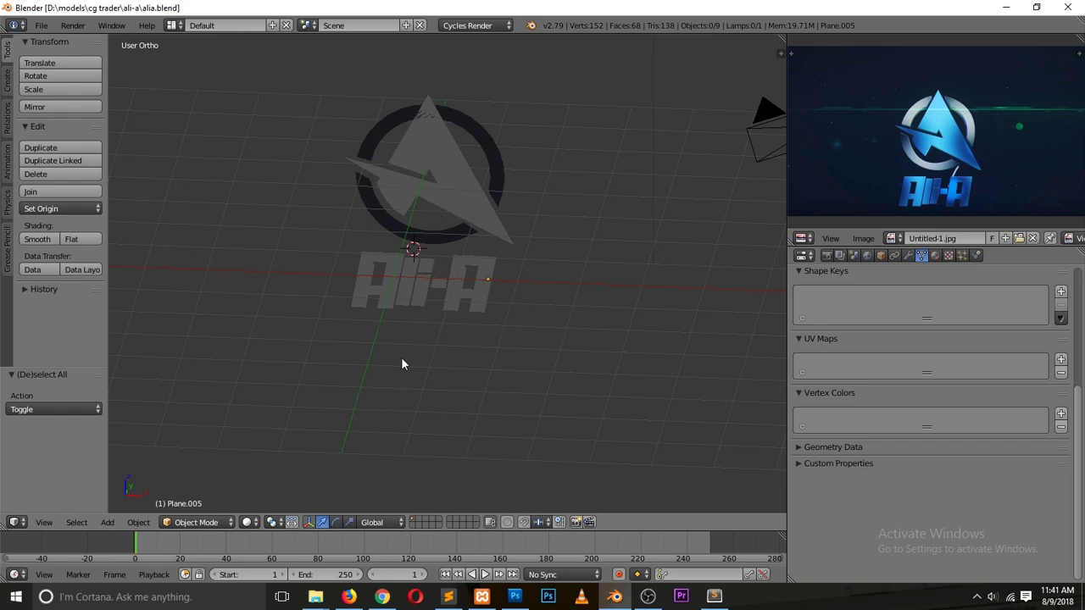
pyautogui.click(382, 597)
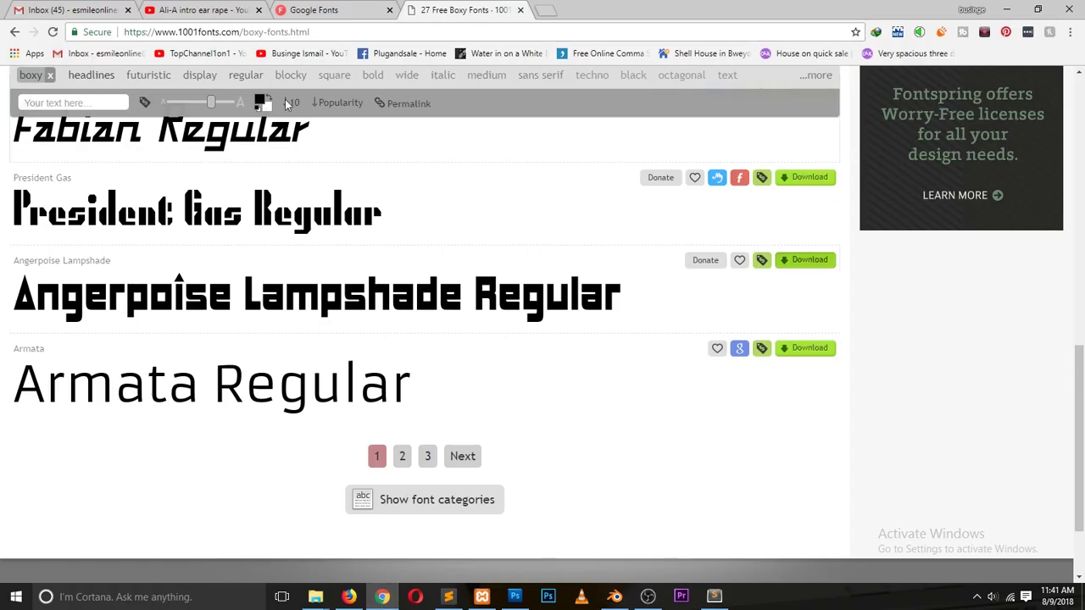
pyautogui.click(254, 10)
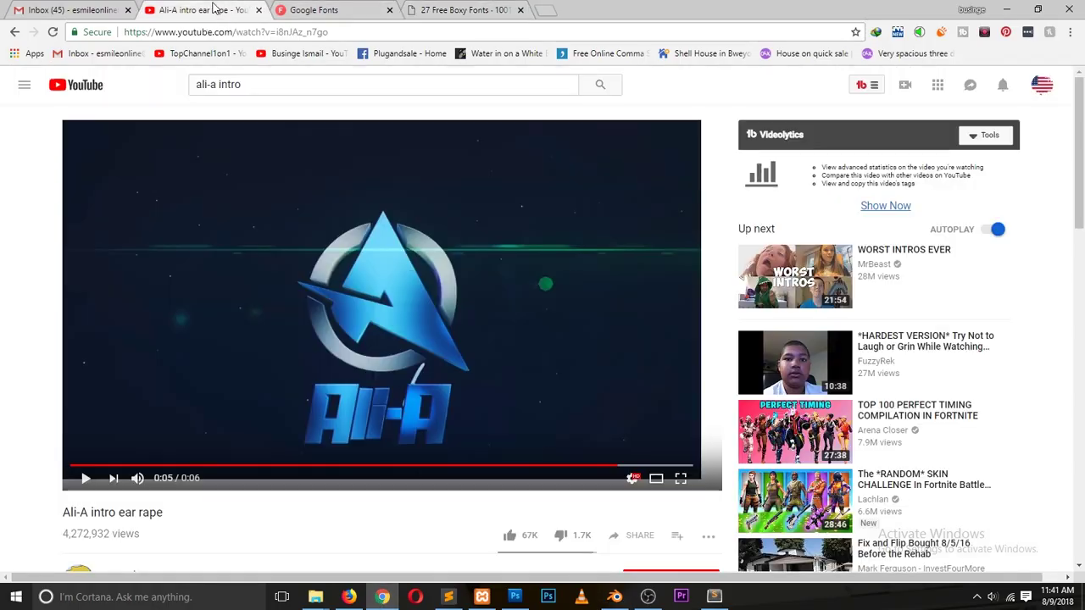
pyautogui.click(85, 478)
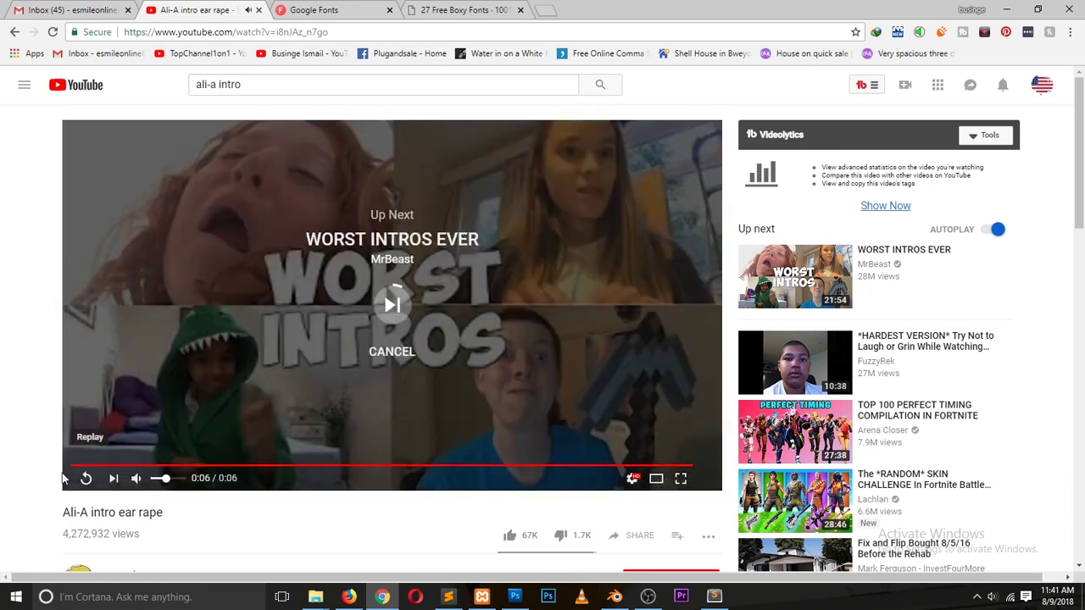
pyautogui.click(86, 478)
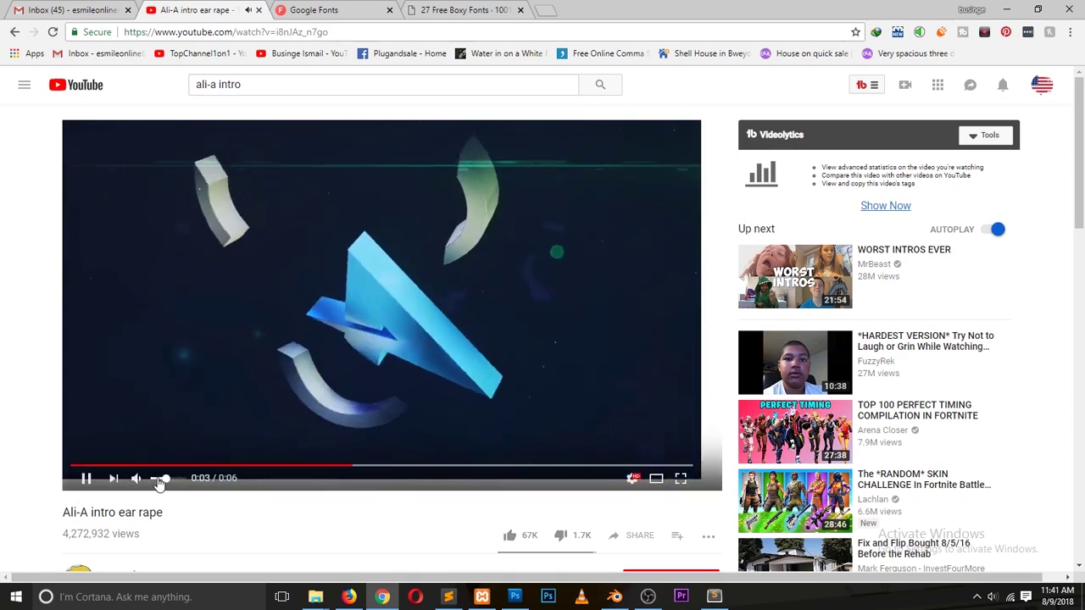
pyautogui.click(160, 480)
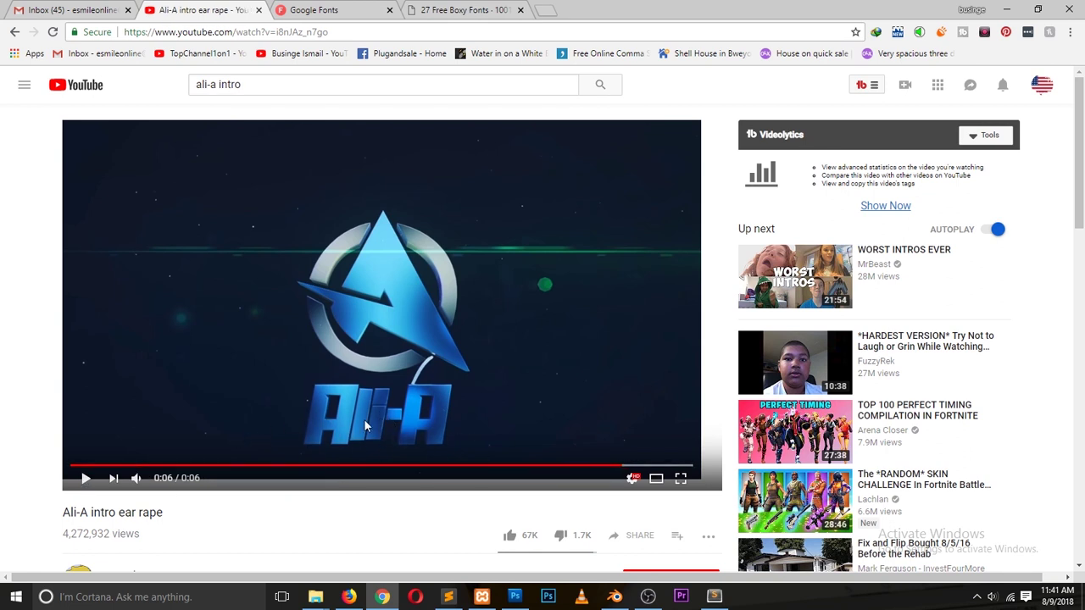
pyautogui.click(85, 478)
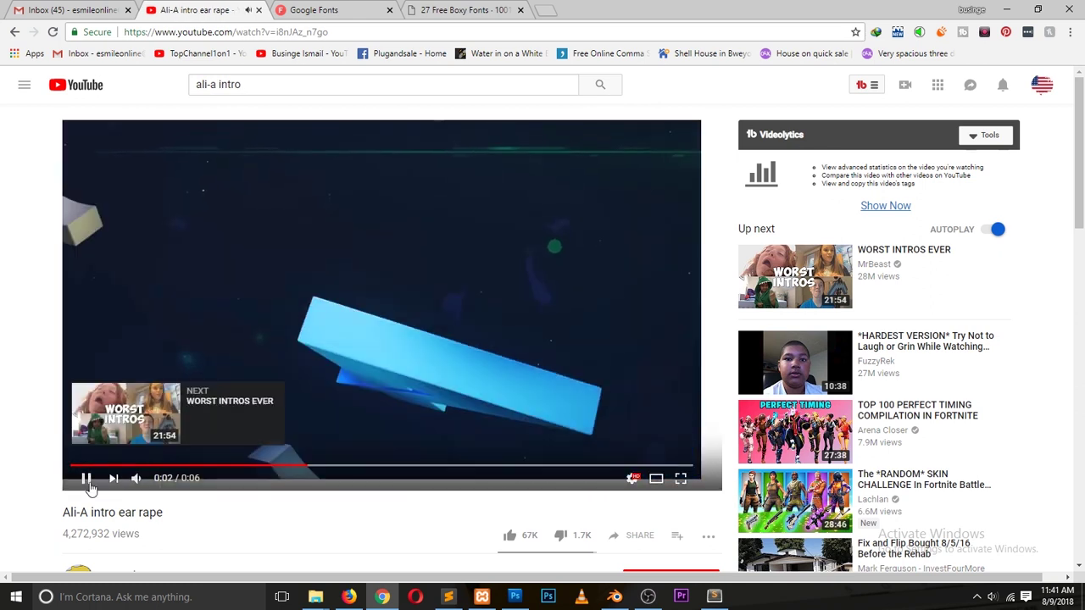
pyautogui.click(86, 480)
pyautogui.click(86, 480)
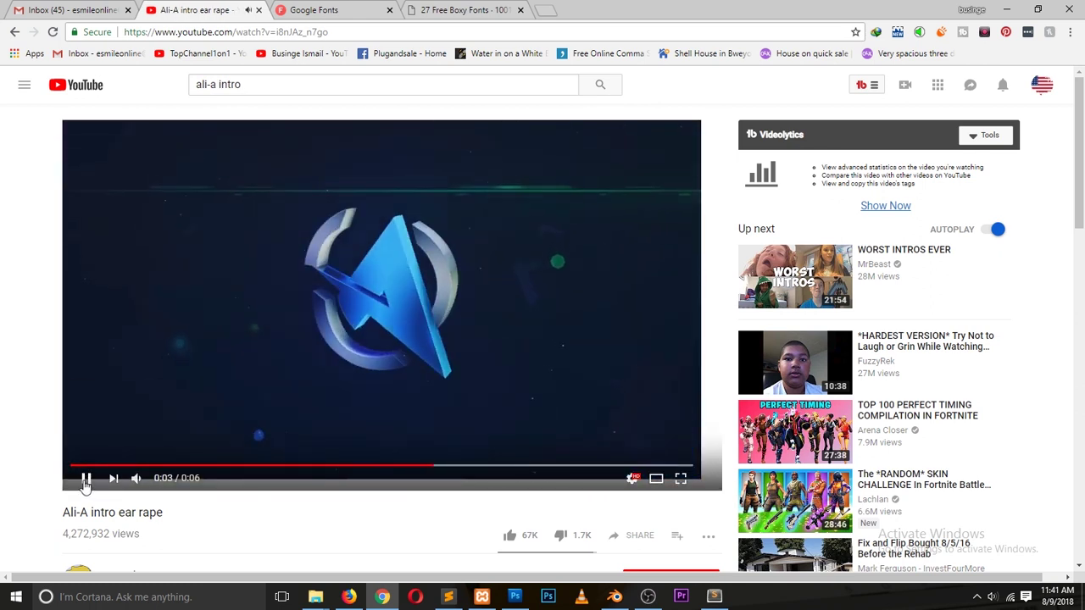
pyautogui.click(85, 480)
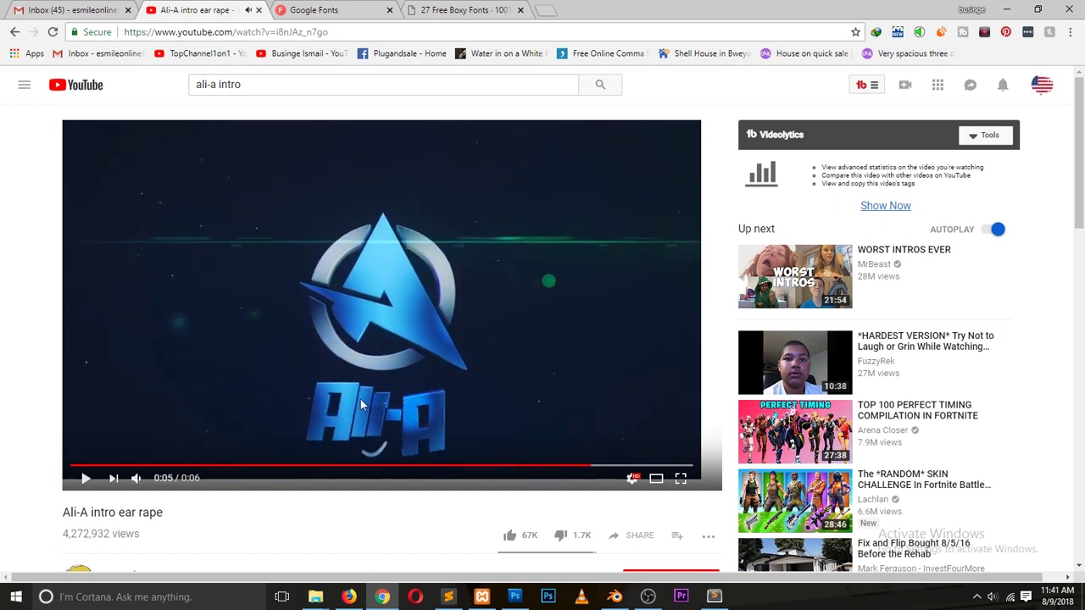
pyautogui.click(85, 478)
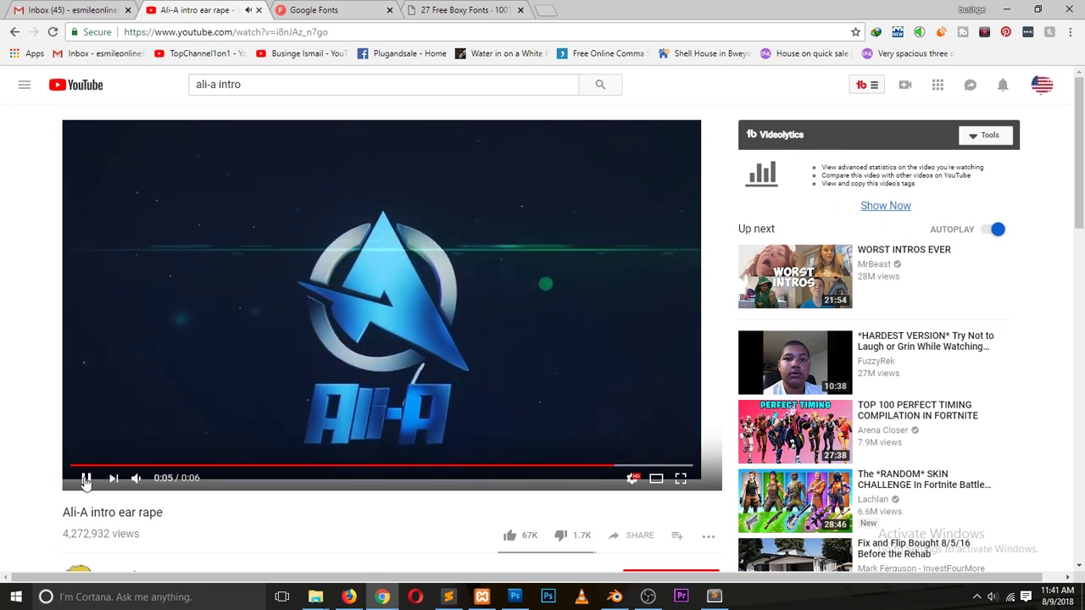
# - Separate the letter i mesh by loose parts into dot and stem objects
pyautogui.click(614, 596)
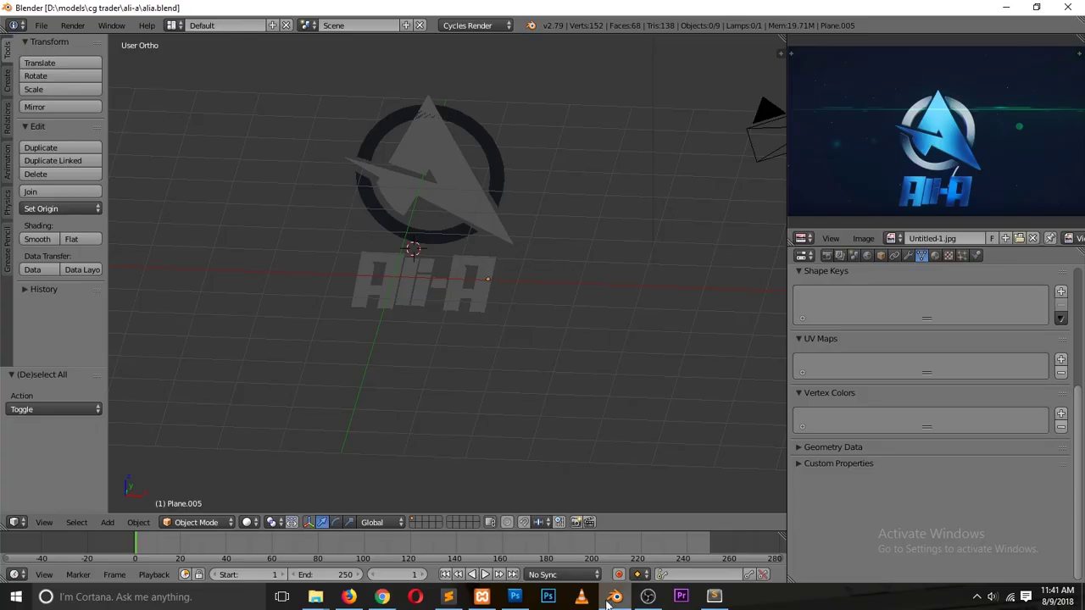
pyautogui.rightClick(427, 275)
pyautogui.press('KP_1')
pyautogui.press('KP_Decimal')
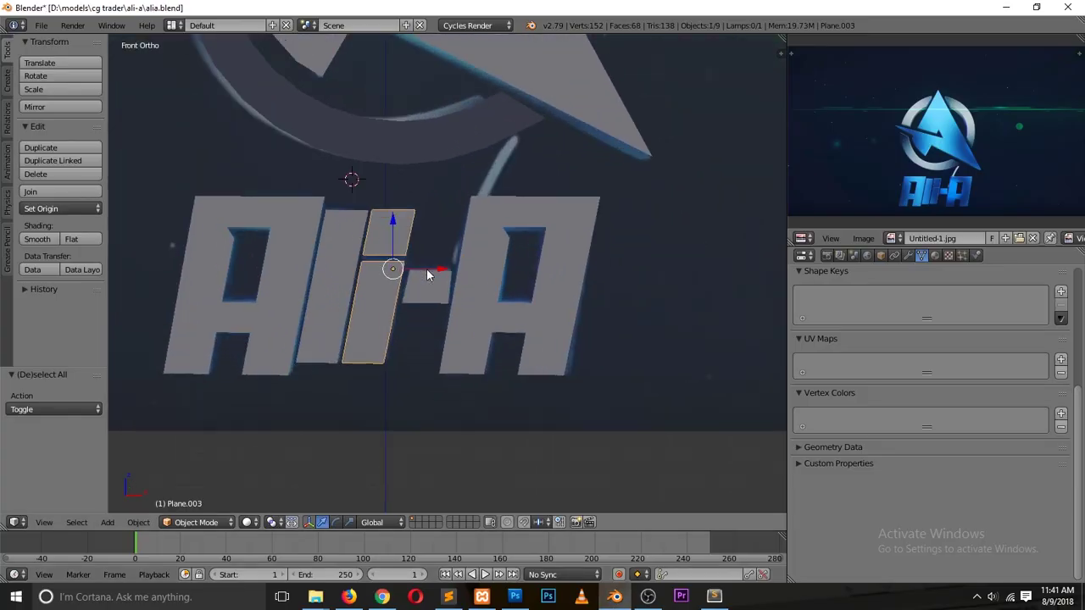
pyautogui.press('Tab')
pyautogui.rightClick(387, 226)
pyautogui.hotkey('ctrl', 'Tab')
pyautogui.click(385, 271)
pyautogui.rightClick(388, 234)
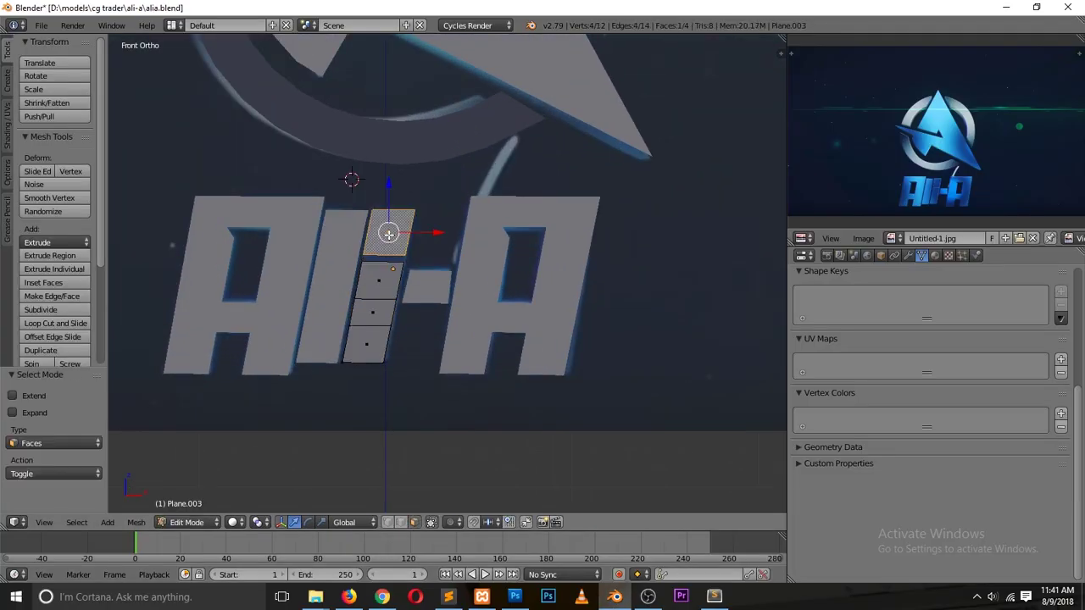
pyautogui.press('p')
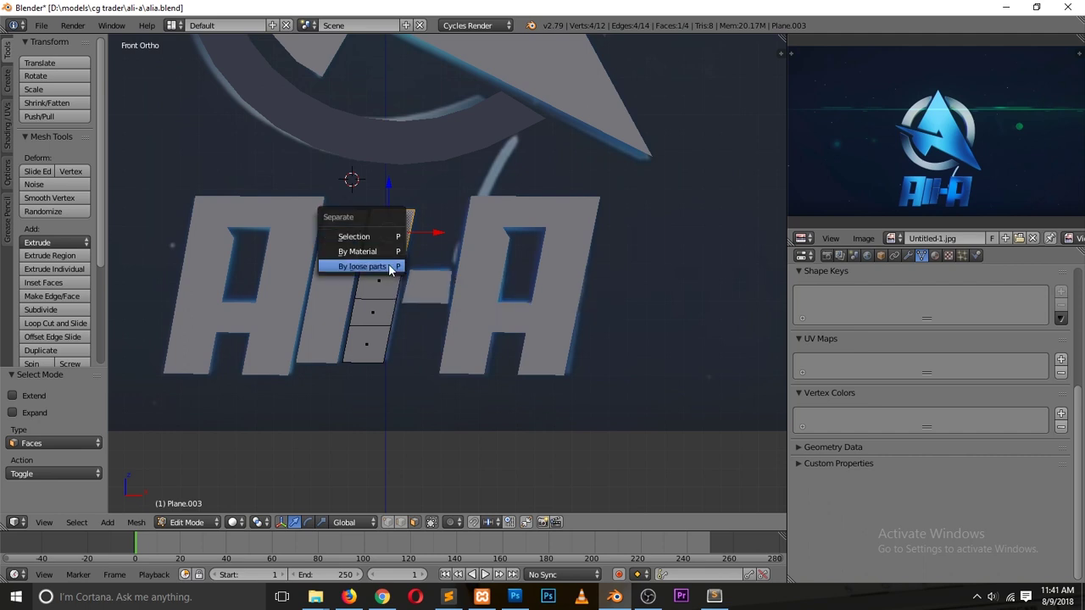
pyautogui.click(390, 267)
pyautogui.press('Tab')
# - Select the separated letters in turn, ending on the first A
pyautogui.rightClick(246, 270)
pyautogui.rightClick(402, 248)
pyautogui.rightClick(507, 268)
pyautogui.rightClick(236, 245)
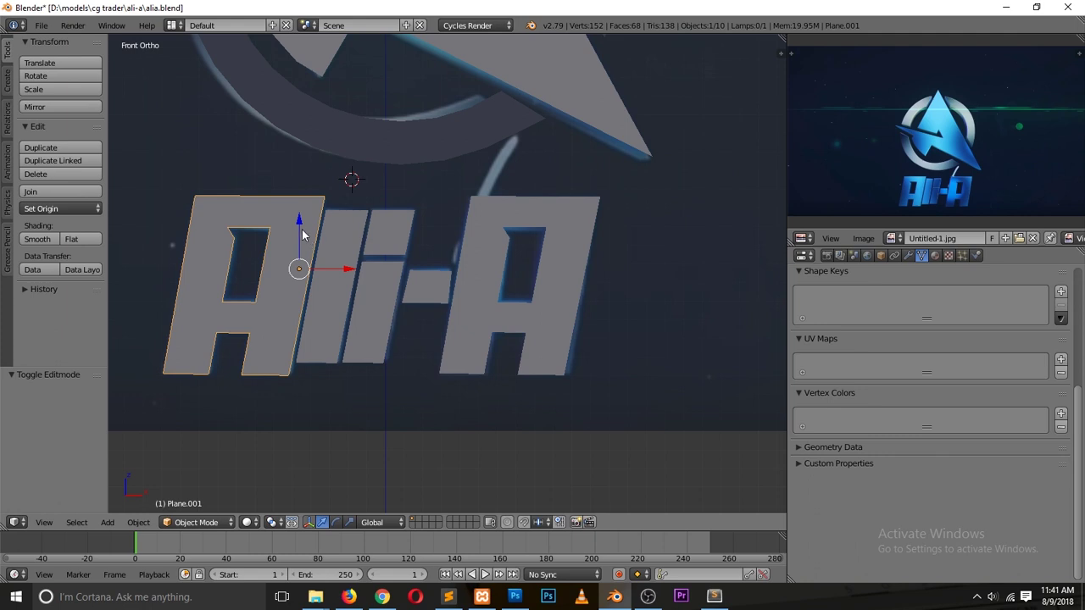
pyautogui.hotkey('shift', 'ctrl', 'alt', 'c')
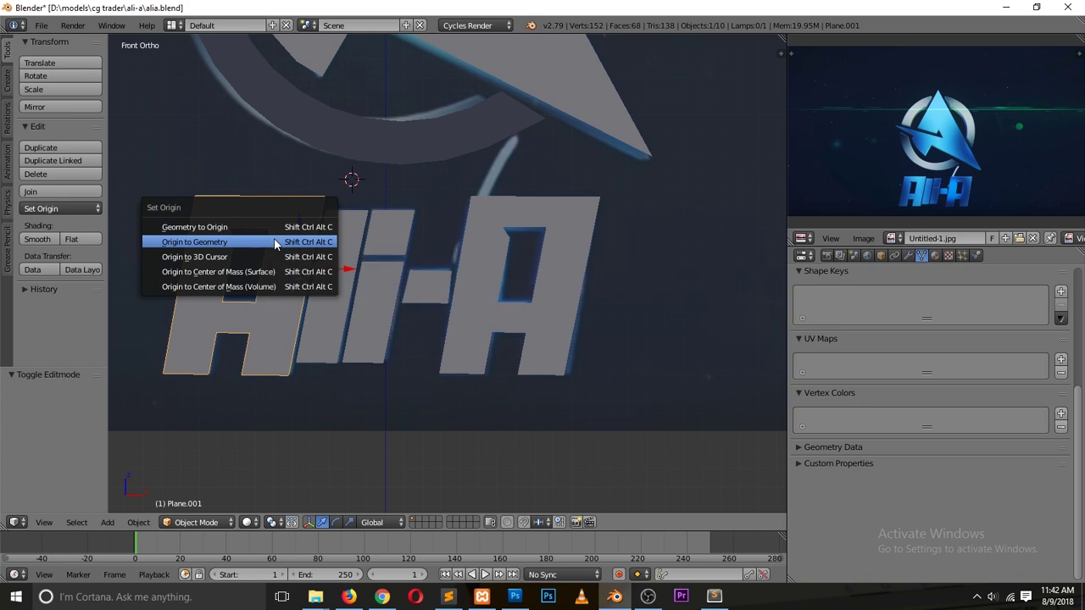
# - Set Origin to Geometry on the first A and the arrow triangle
pyautogui.click(272, 242)
pyautogui.rightClick(343, 269)
pyautogui.rightClick(373, 265)
pyautogui.rightClick(396, 237)
pyautogui.rightClick(430, 282)
pyautogui.rightClick(467, 271)
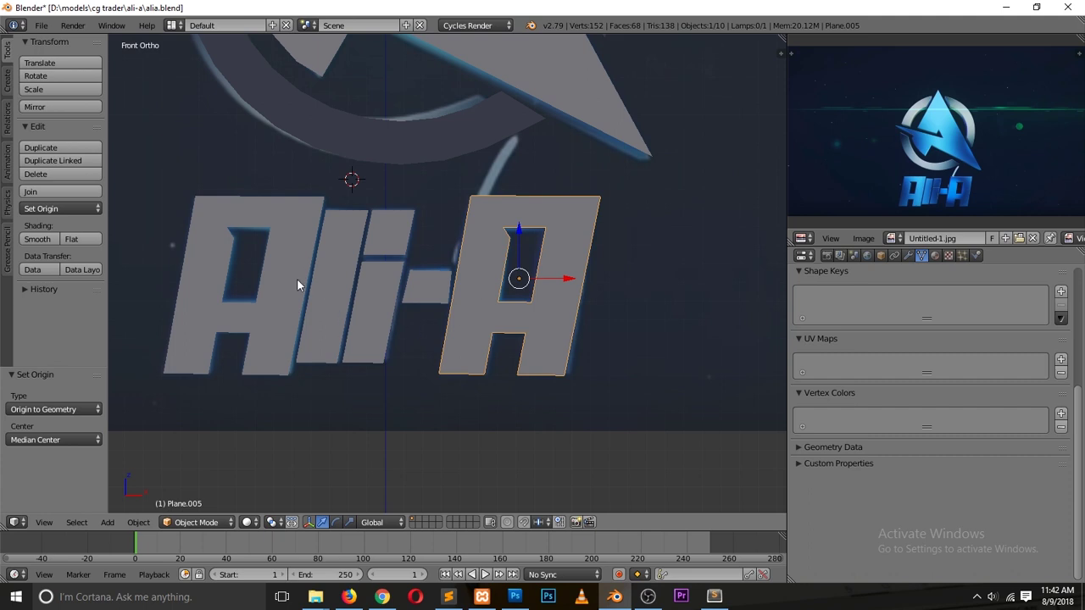
pyautogui.rightClick(428, 285)
pyautogui.rightClick(462, 159)
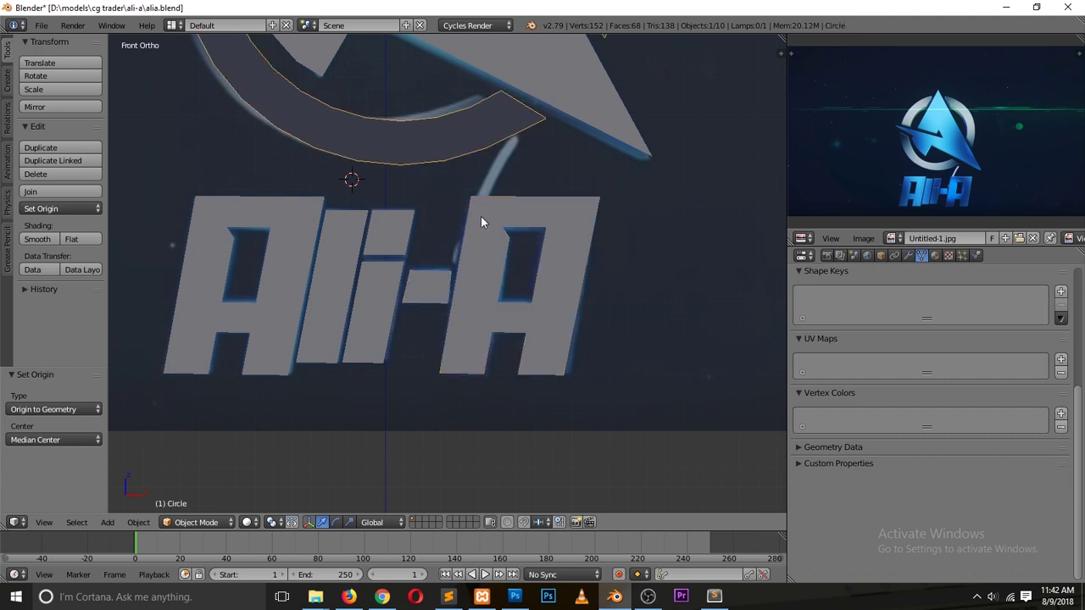
pyautogui.scroll(-7, 481, 222)
pyautogui.scroll(2, 462, 231)
pyautogui.rightClick(452, 237)
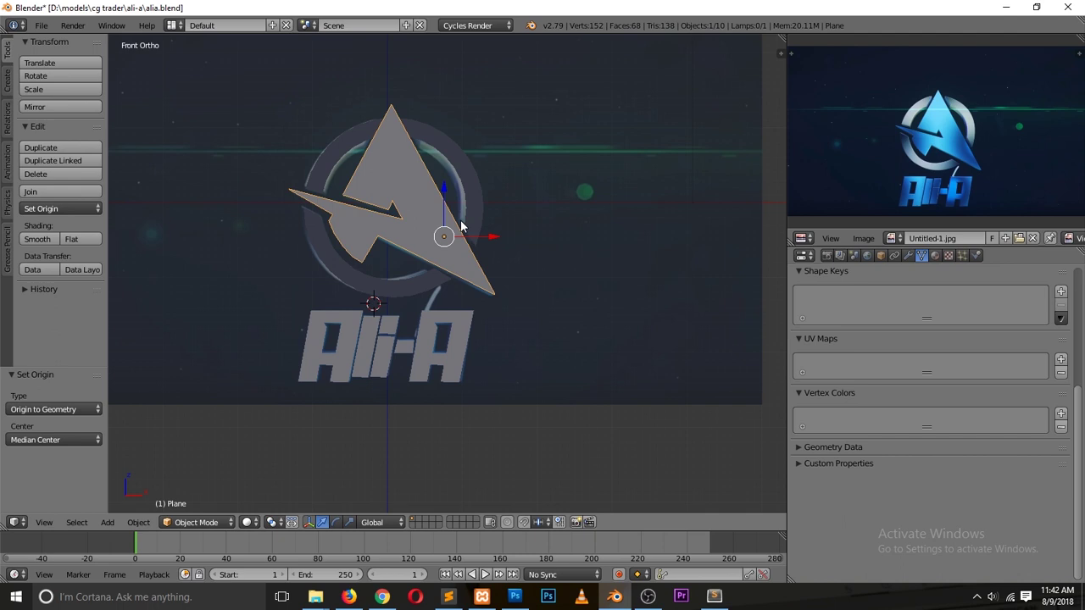
pyautogui.hotkey('shift', 'r')
# - Place the 3D cursor inside the arrow and move the triangle's origin to it
pyautogui.scroll(2, 443, 233)
pyautogui.click(367, 170)
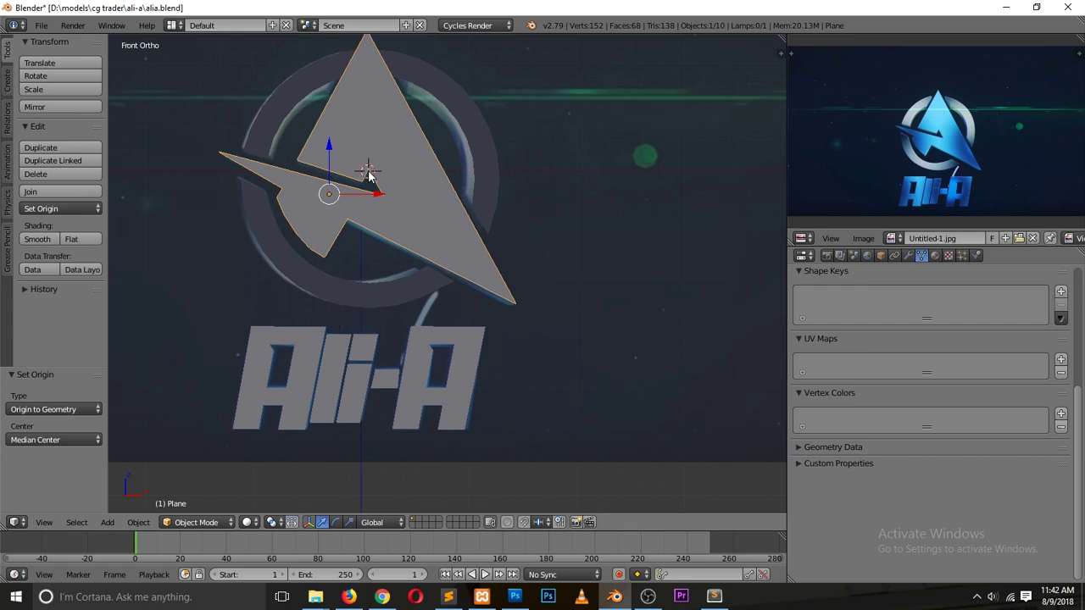
pyautogui.press('KP_3')
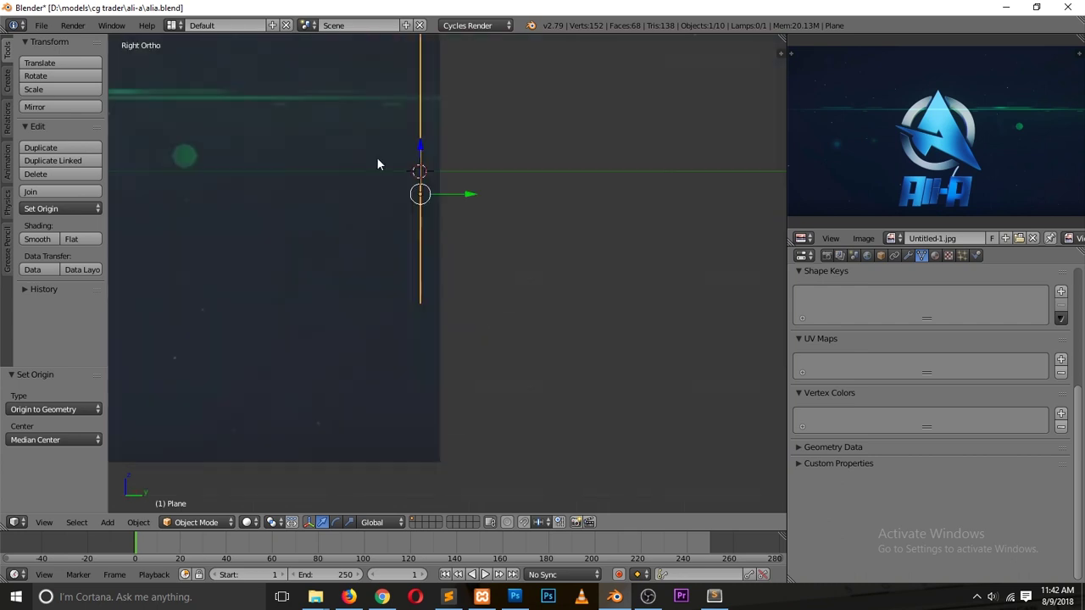
pyautogui.press('KP_1')
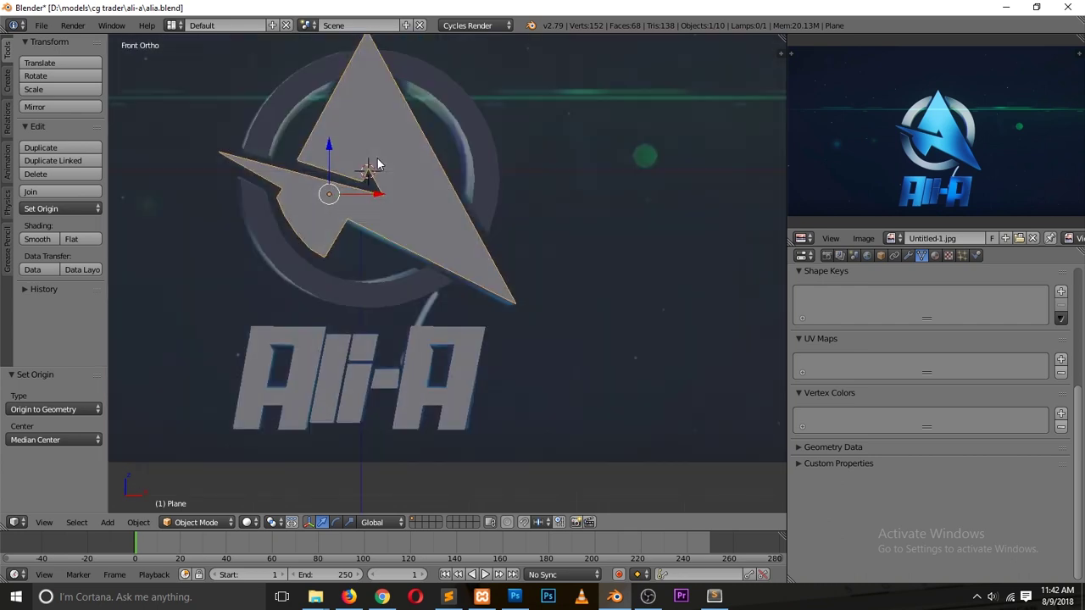
pyautogui.hotkey('ctrl', 'shift', 'alt', 'c')
pyautogui.hotkey('shift', 'ctrl', 'alt', 'c')
pyautogui.click(389, 185)
# - Deselect everything and replay the Ali-A intro video from the start
pyautogui.press('a')
pyautogui.scroll(-1, 499, 305)
pyautogui.press('a')
pyautogui.press('a')
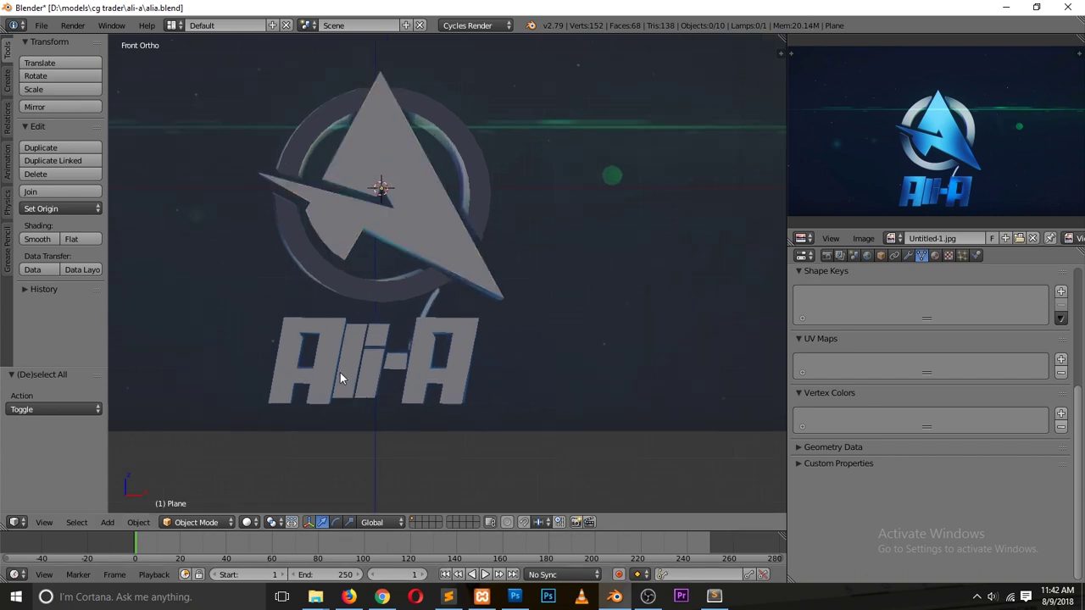
pyautogui.scroll(3, 340, 373)
pyautogui.click(373, 600)
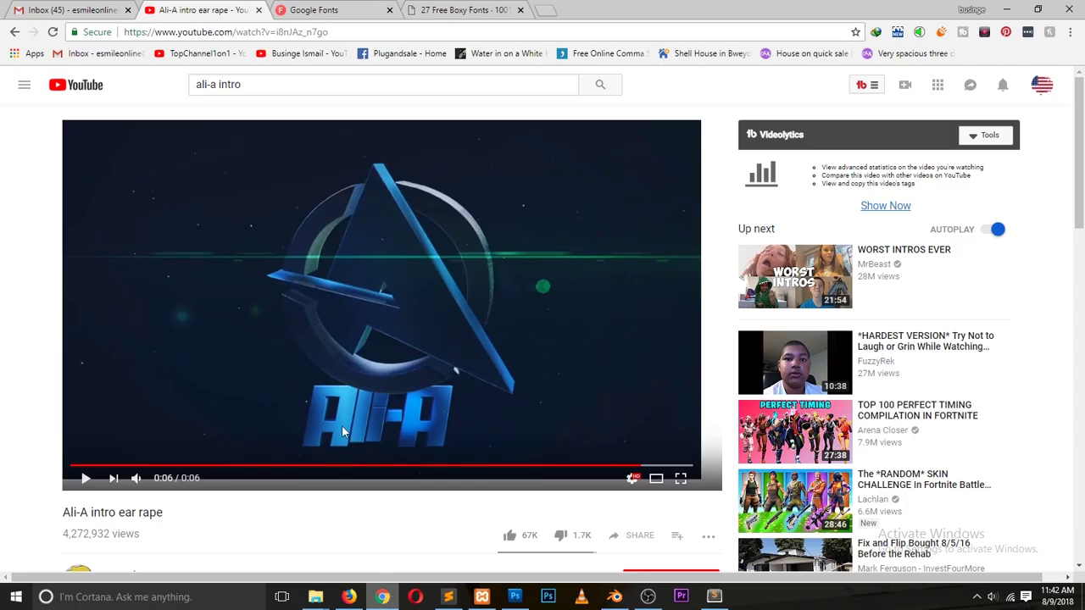
pyautogui.click(145, 466)
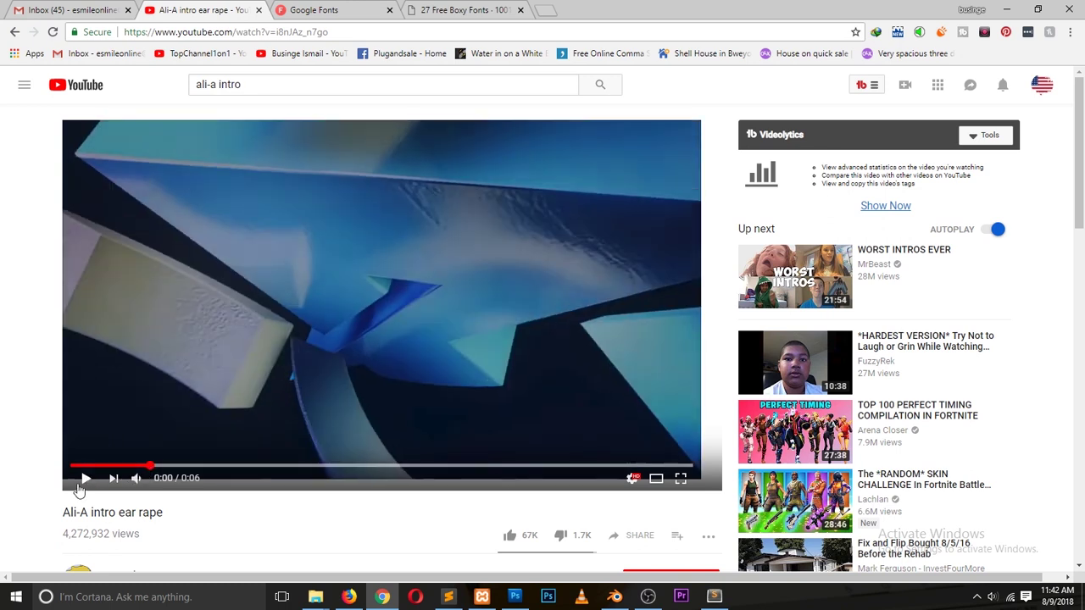
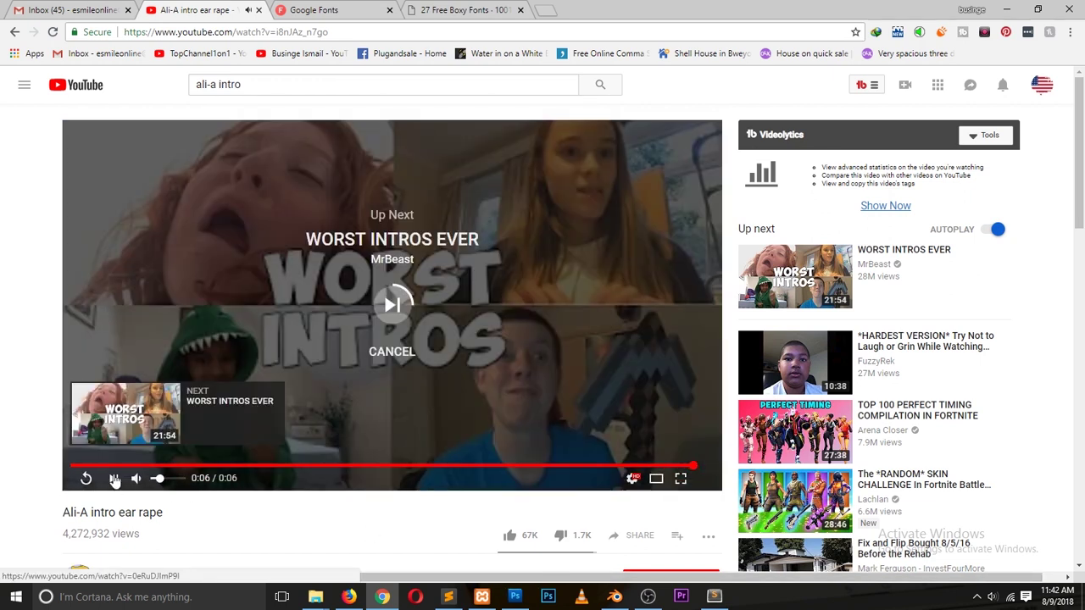
# - Replay the Ali-A intro video from the start, then switch back to the alia.blend logo scene
pyautogui.click(85, 478)
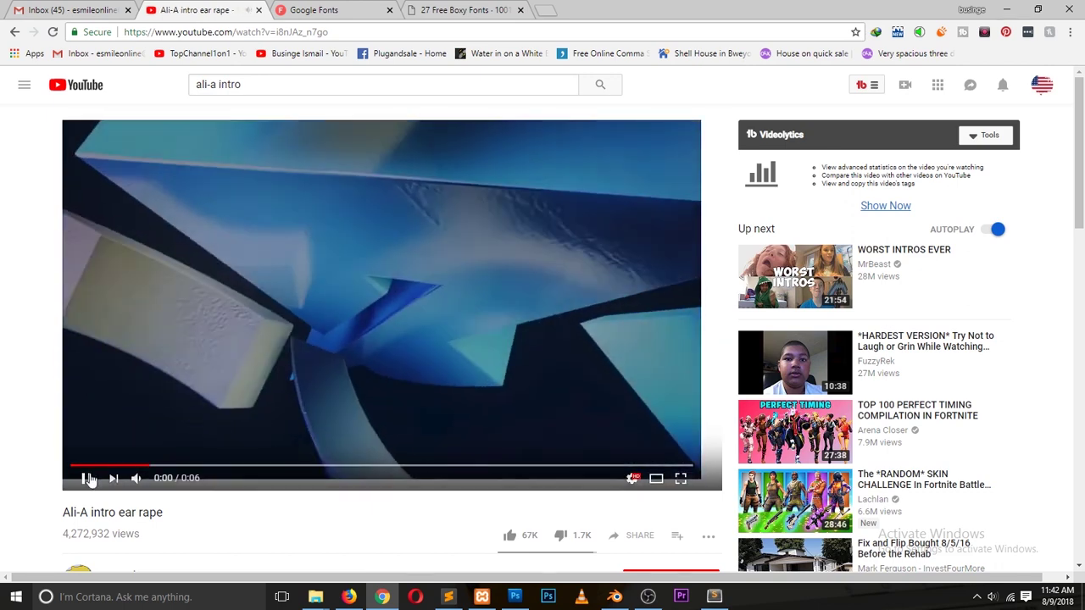
pyautogui.click(514, 596)
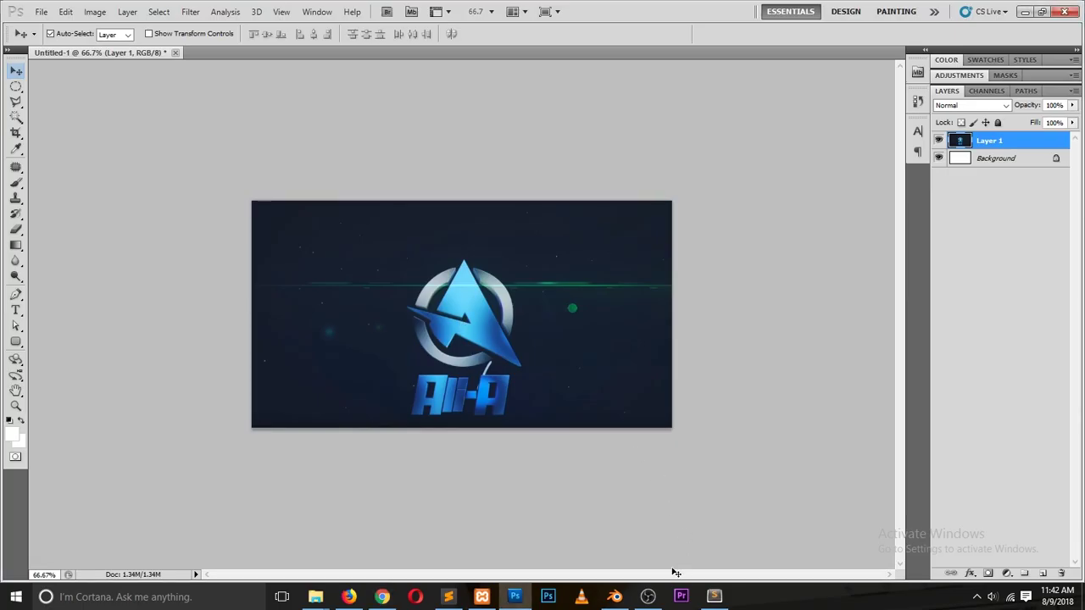
pyautogui.click(614, 596)
pyautogui.scroll(-3, 422, 356)
# - Add a Bezier curve, place it over the logo, and rotate it 90° about X to stand upright
pyautogui.scroll(3, 265, 357)
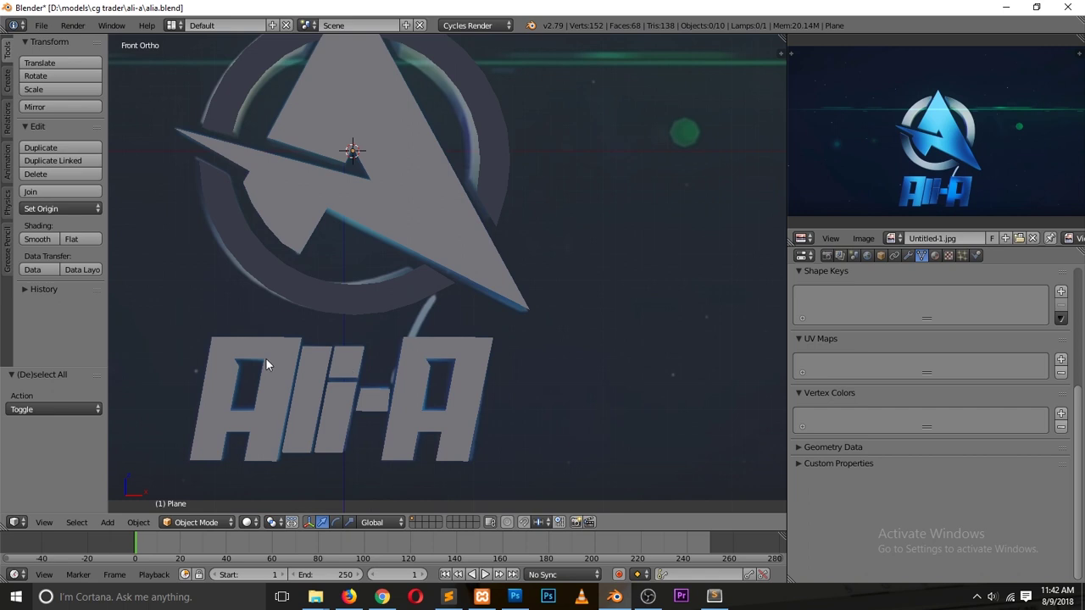
pyautogui.scroll(-2, 265, 357)
pyautogui.hotkey('shift', 'a')
pyautogui.moveTo(195, 368)
pyautogui.click(295, 372)
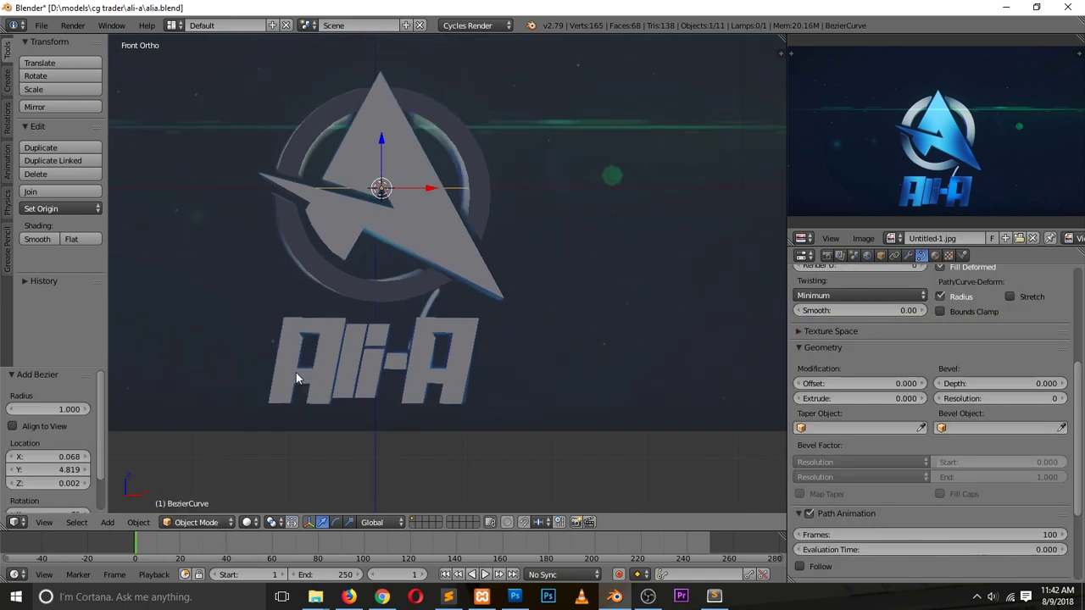
pyautogui.press('g')
pyautogui.click(287, 365)
pyautogui.press('r')
pyautogui.press('x')
pyautogui.press('9')
pyautogui.press('0')
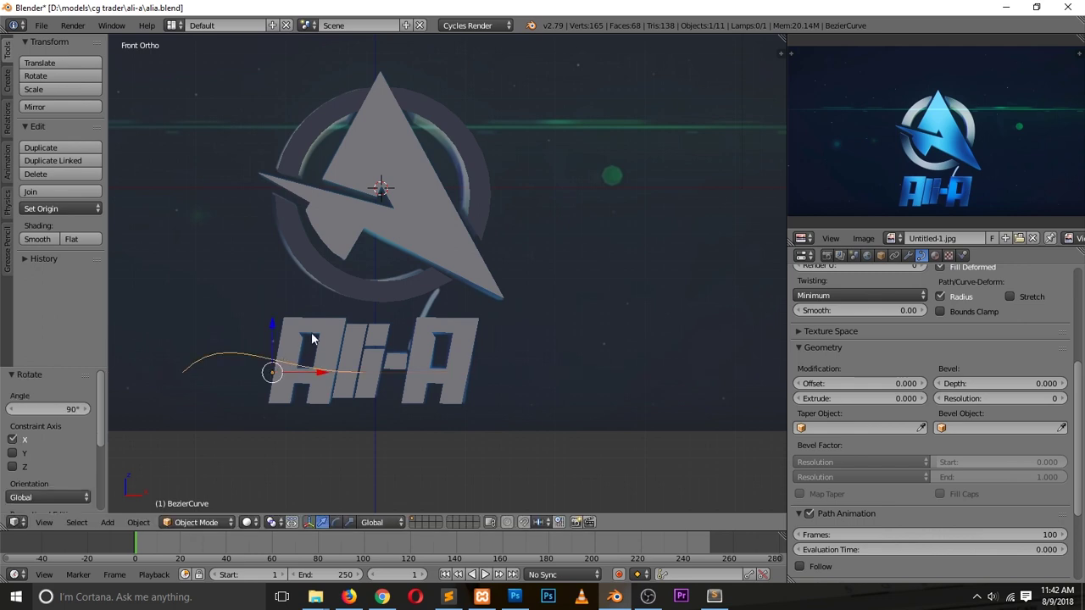
pyautogui.press('Return')
# - Extrude two new points from the curve and give all its points Automatic handles
pyautogui.press('Tab')
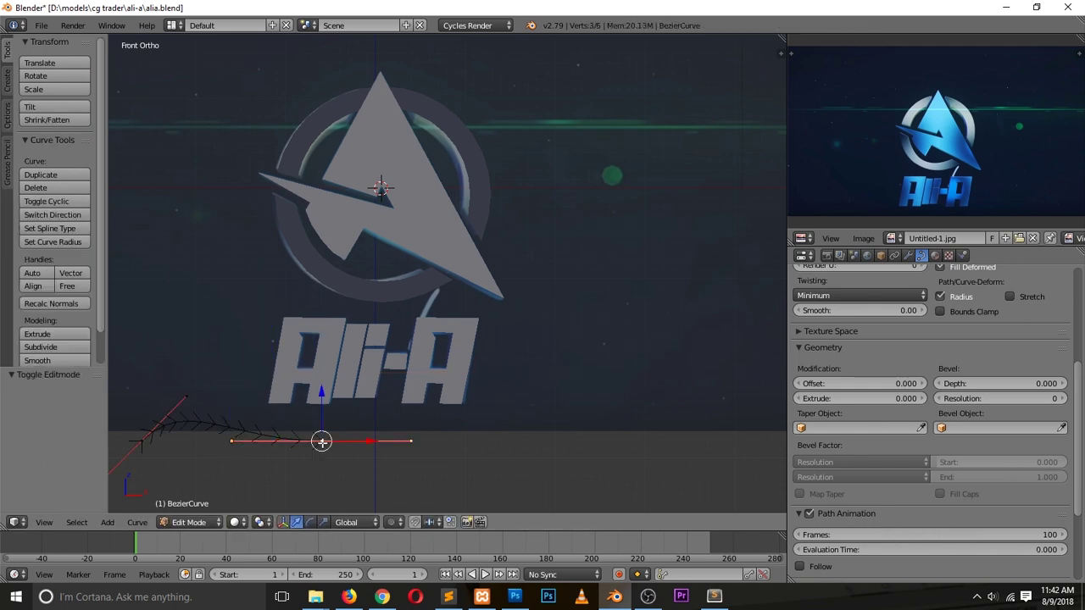
pyautogui.press('e')
pyautogui.click(242, 348)
pyautogui.press('g')
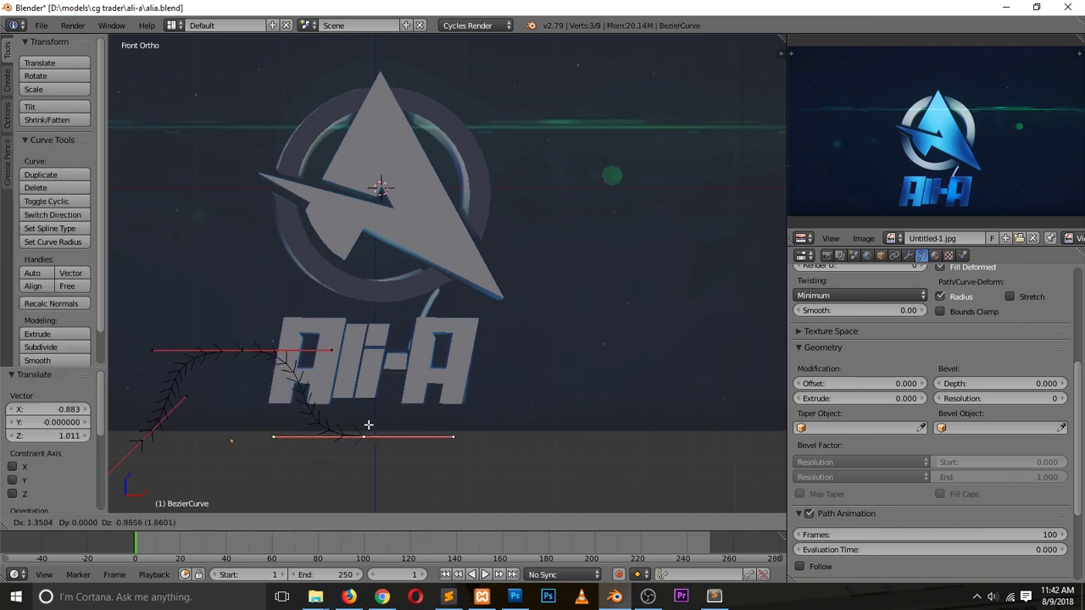
pyautogui.click(395, 408)
pyautogui.press('e')
pyautogui.click(497, 331)
pyautogui.rightClick(397, 418)
pyautogui.press('a')
pyautogui.press('a')
pyautogui.press('v')
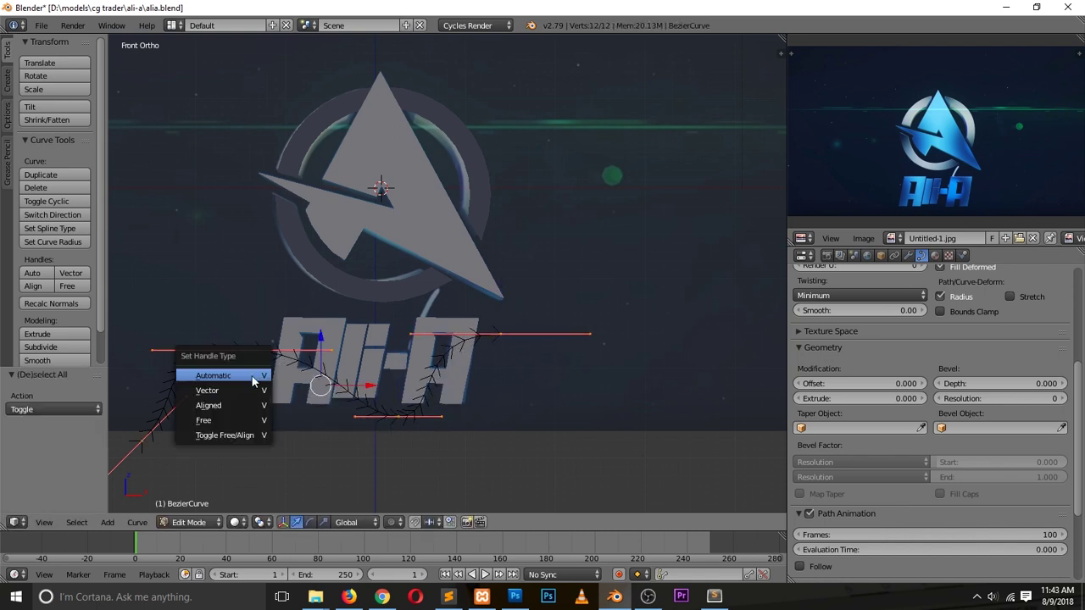
pyautogui.click(259, 376)
pyautogui.press('Tab')
pyautogui.press('Tab')
# - Reposition the curve's left, bottom and right points so it winds across the logo
pyautogui.rightClick(270, 371)
pyautogui.rightClick(206, 408)
pyautogui.rightClick(232, 373)
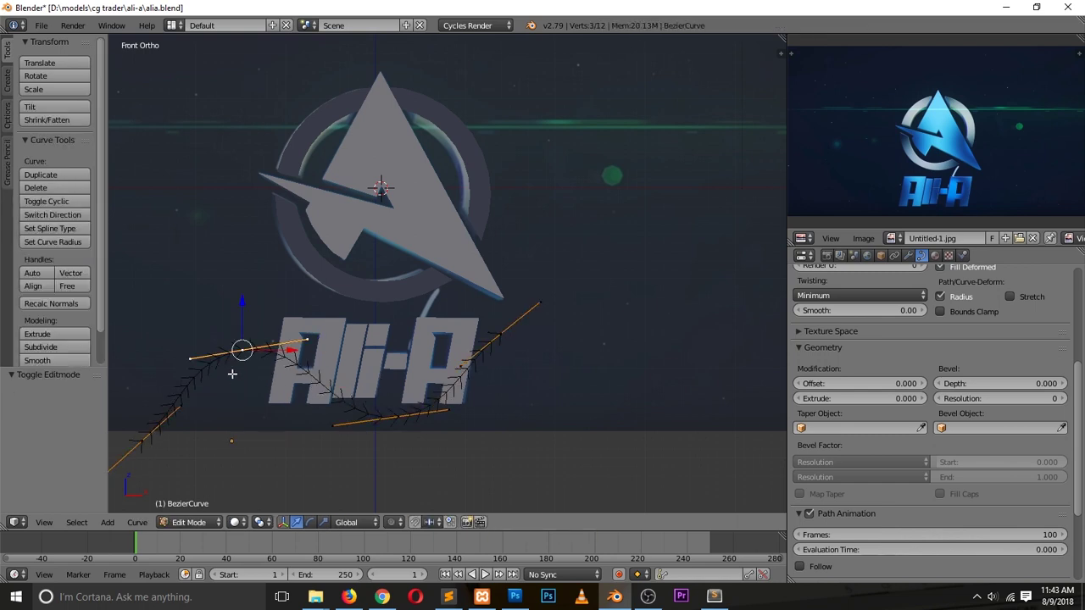
pyautogui.press('g')
pyautogui.click(243, 356)
pyautogui.rightClick(376, 420)
pyautogui.press('g')
pyautogui.click(416, 438)
pyautogui.rightClick(497, 361)
pyautogui.press('g')
pyautogui.click(486, 334)
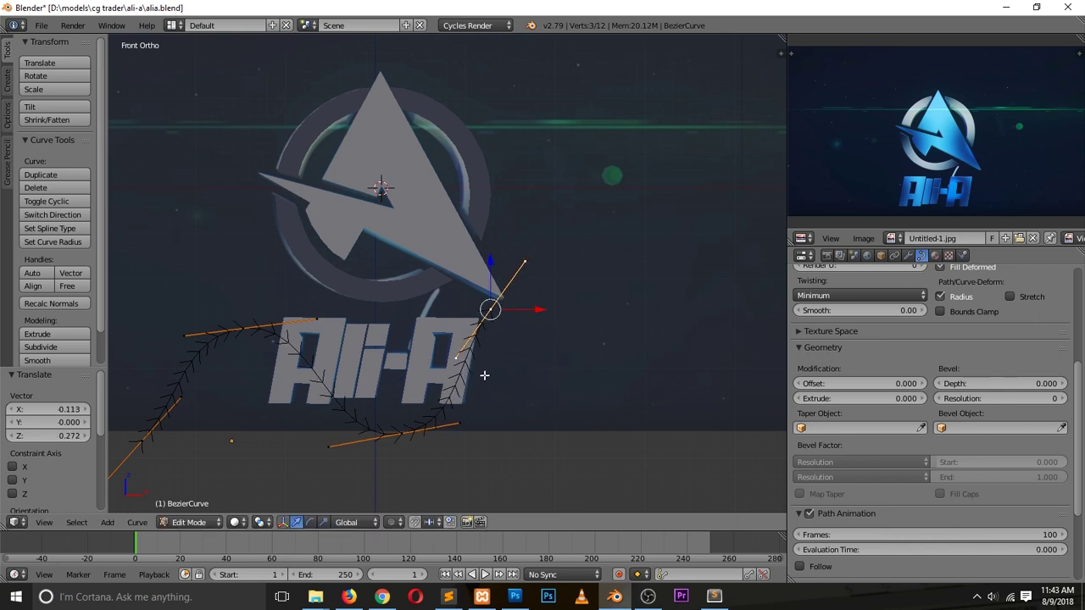
pyautogui.rightClick(405, 444)
pyautogui.press('g')
pyautogui.click(316, 426)
pyautogui.rightClick(490, 309)
pyautogui.press('g')
pyautogui.click(397, 258)
# - Extrude a new end point to the right and refine the bottom, upper, left and end points
pyautogui.press('e')
pyautogui.click(625, 323)
pyautogui.rightClick(337, 413)
pyautogui.press('g')
pyautogui.click(352, 419)
pyautogui.rightClick(454, 270)
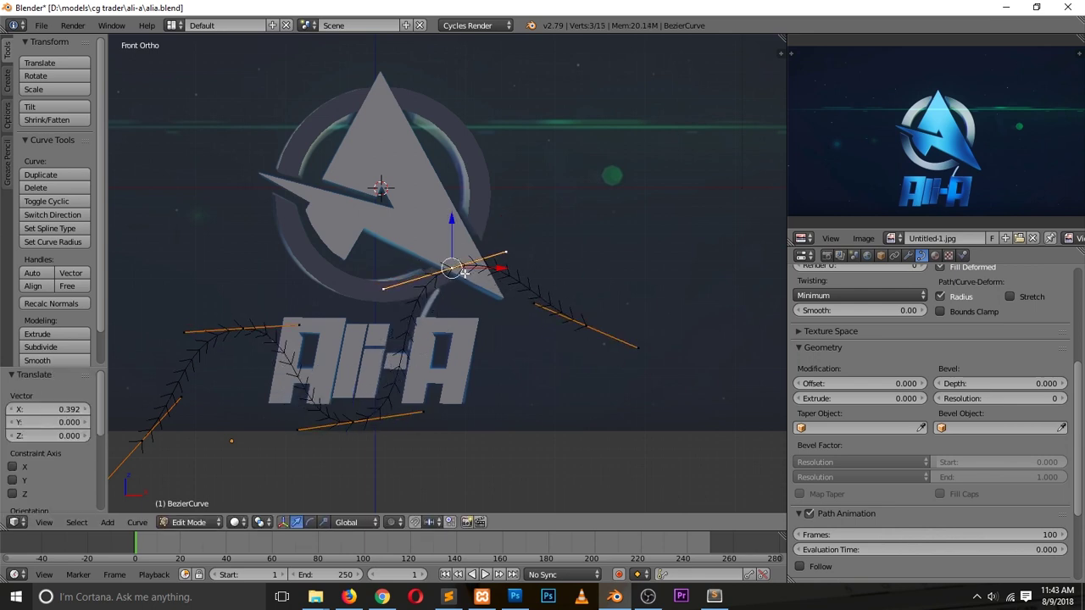
pyautogui.press('g')
pyautogui.click(495, 264)
pyautogui.rightClick(254, 331)
pyautogui.press('g')
pyautogui.click(187, 383)
pyautogui.rightClick(145, 436)
pyautogui.press('g')
pyautogui.click(119, 437)
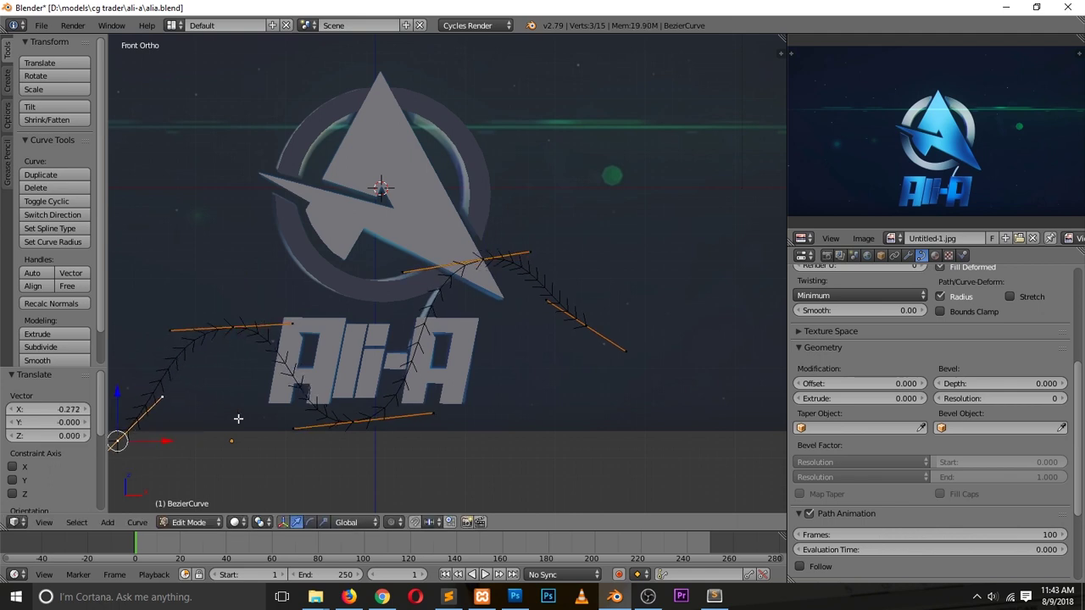
# - Push the left and upper-right curve points back in depth along Y from the right view
pyautogui.press('KP_3')
pyautogui.press('KP_1')
pyautogui.rightClick(339, 407)
pyautogui.keyDown('shift'); pyautogui.rightClick(246, 329); pyautogui.keyUp('shift')
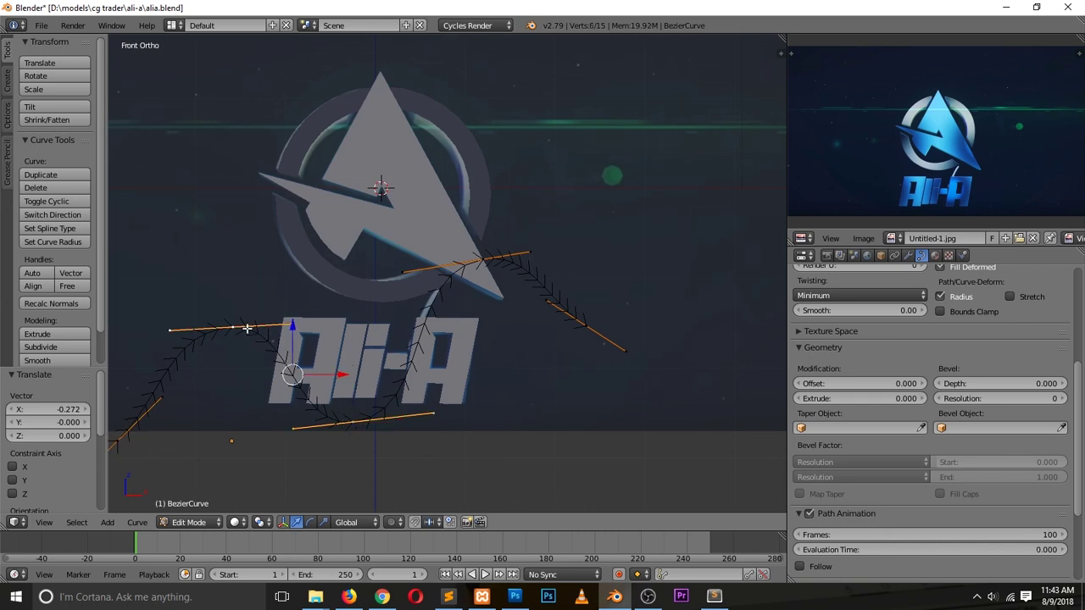
pyautogui.rightClick(232, 326)
pyautogui.keyDown('shift'); pyautogui.rightClick(489, 269); pyautogui.keyUp('shift')
pyautogui.press('KP_3')
pyautogui.press('g')
pyautogui.press('y')
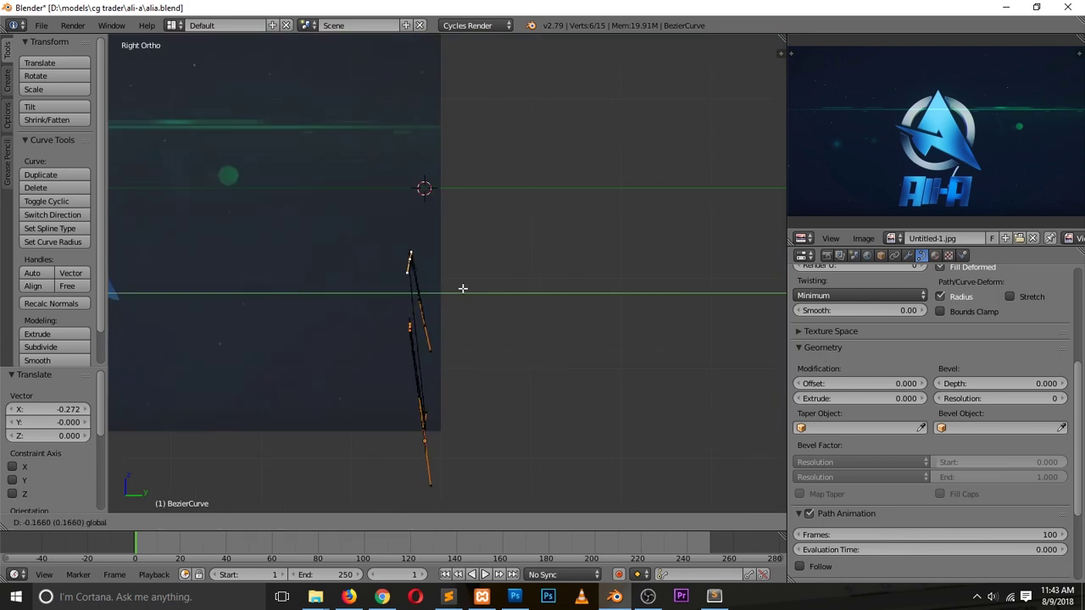
pyautogui.click(403, 494)
# - Bring the lower curve point forward and move the upper handle in depth along Y
pyautogui.rightClick(425, 445)
pyautogui.press('g')
pyautogui.press('y')
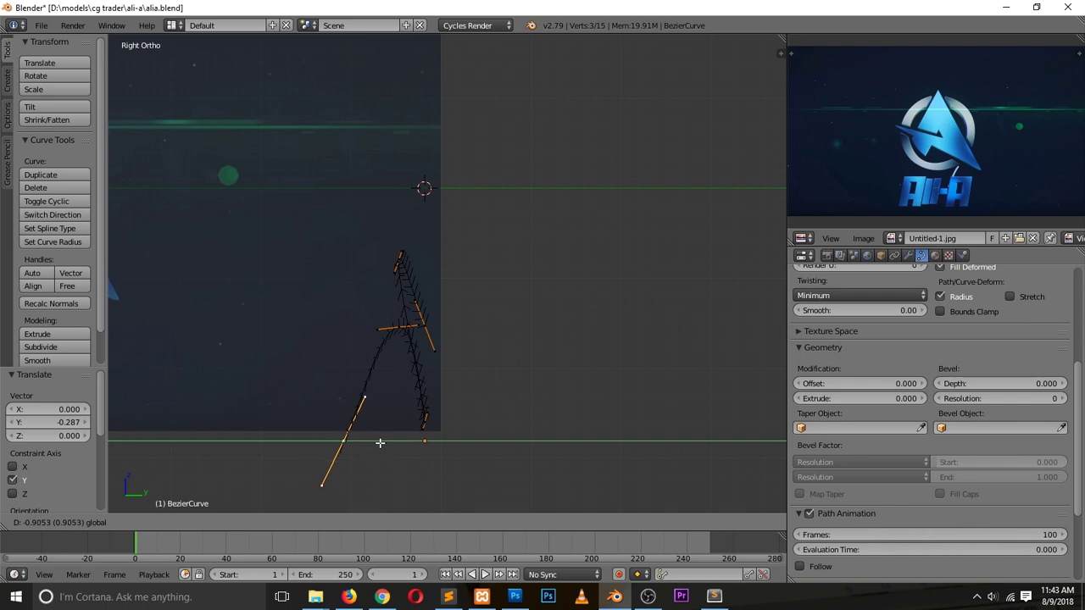
pyautogui.click(388, 444)
pyautogui.rightClick(426, 329)
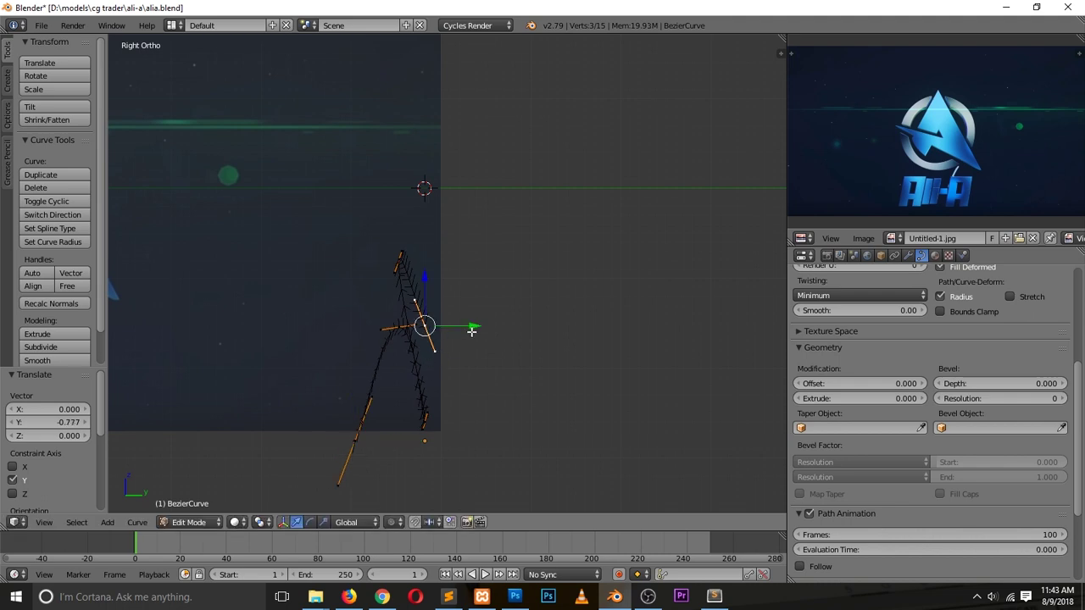
pyautogui.press('g')
pyautogui.press('y')
pyautogui.click(494, 325)
# - Leave edit mode and orbit around to check the curve weaving through the logo
pyautogui.press('Tab')
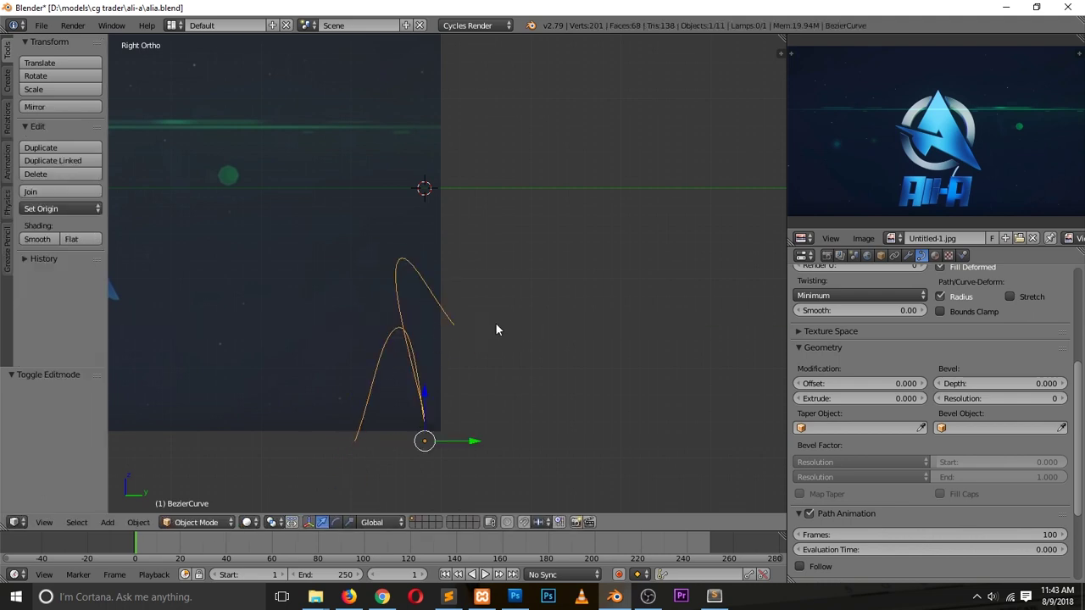
pyautogui.press('KP_1')
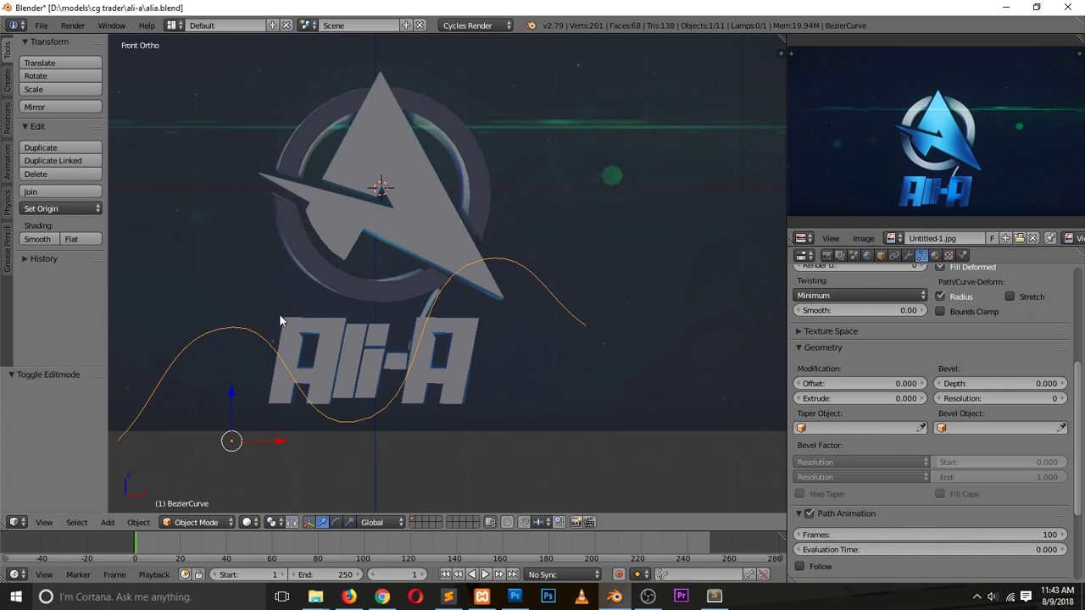
pyautogui.press('a')
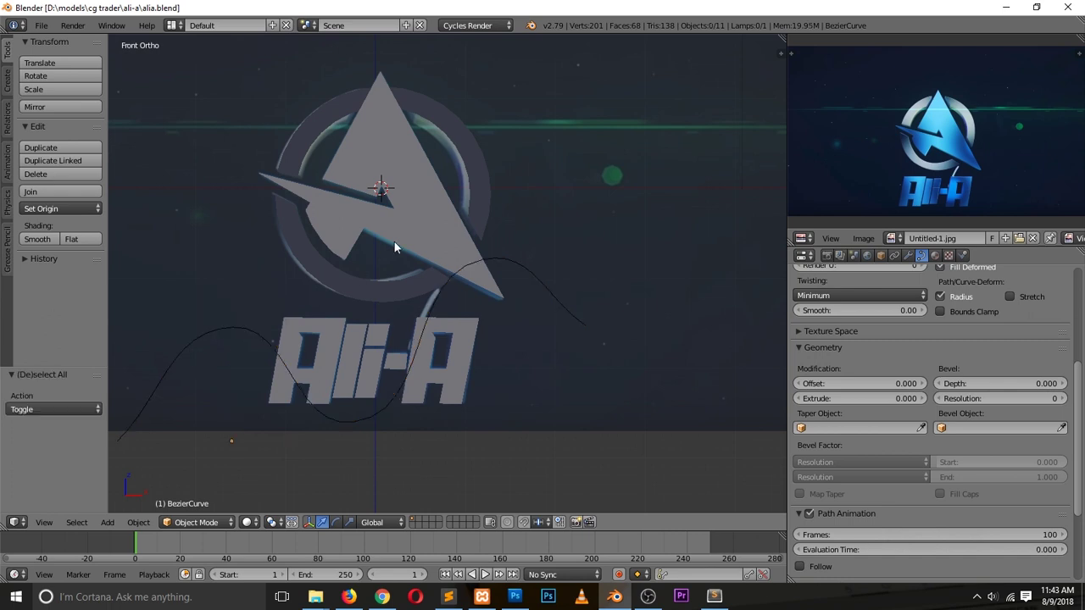
pyautogui.moveTo(424, 230); pyautogui.dragTo(368, 265, button='middle')
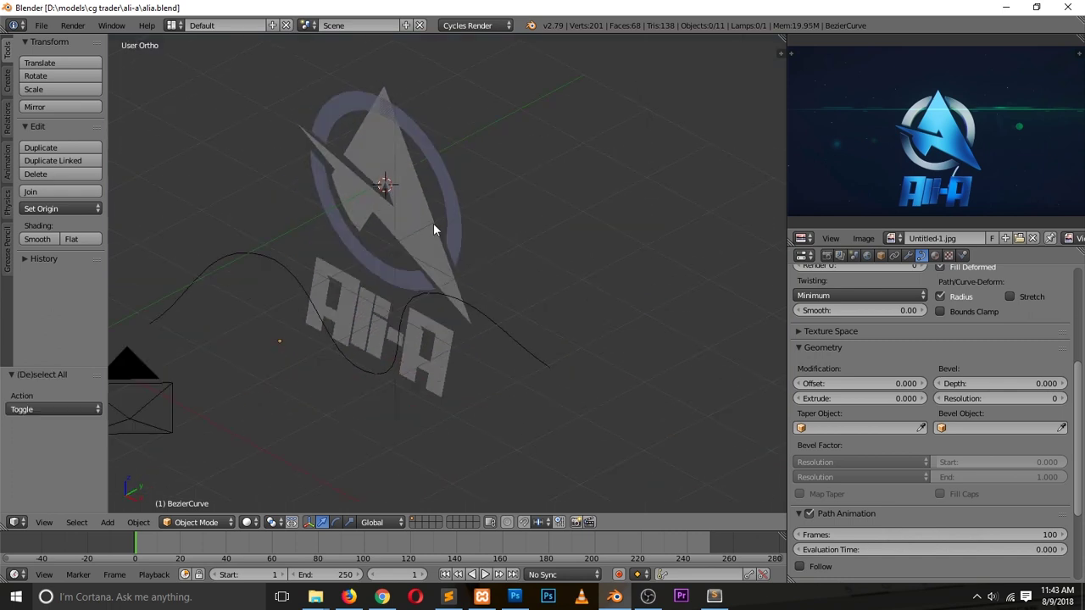
pyautogui.scroll(4, 428, 235)
pyautogui.press('KP_1')
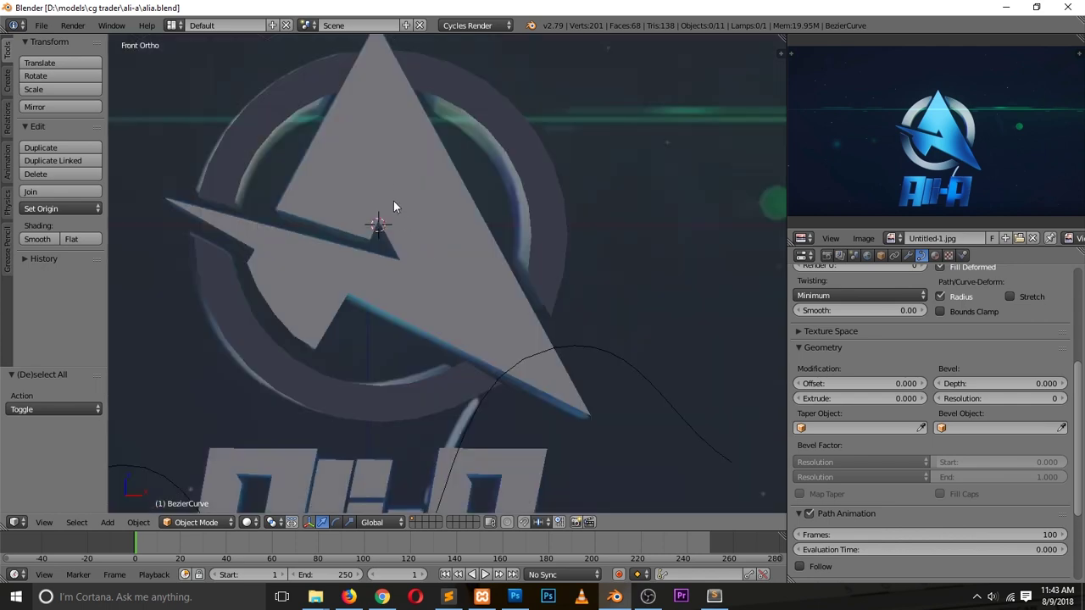
# - Delete the two top faces of the ring around the triangle
pyautogui.keyDown('shift'); pyautogui.scroll(3, 401, 199); pyautogui.keyUp('shift')
pyautogui.rightClick(413, 188)
pyautogui.press('Tab')
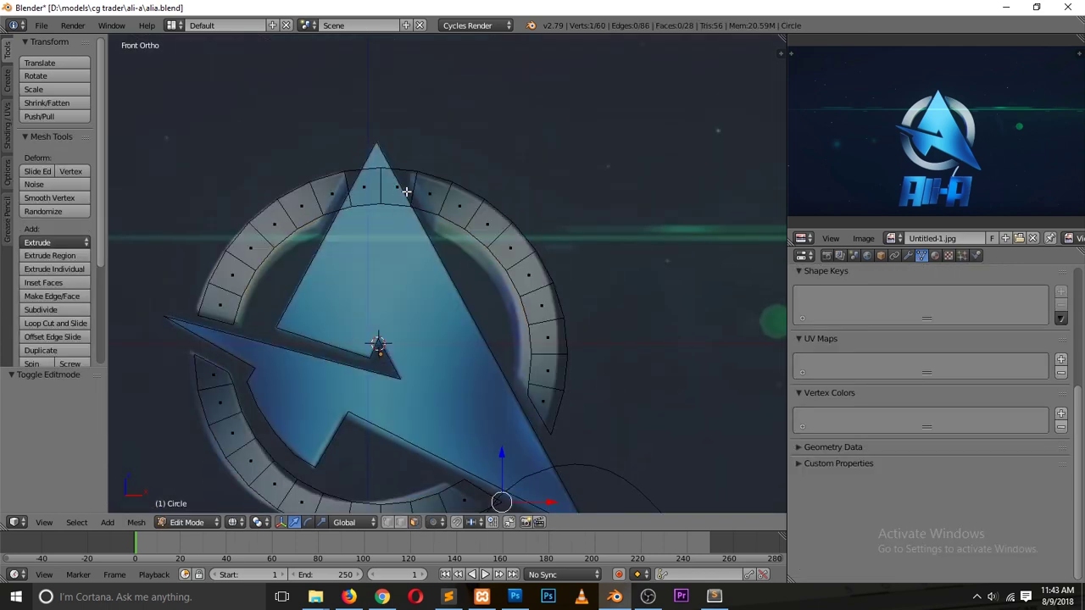
pyautogui.rightClick(362, 183)
pyautogui.keyDown('shift'); pyautogui.rightClick(396, 186); pyautogui.keyUp('shift')
pyautogui.press('x')
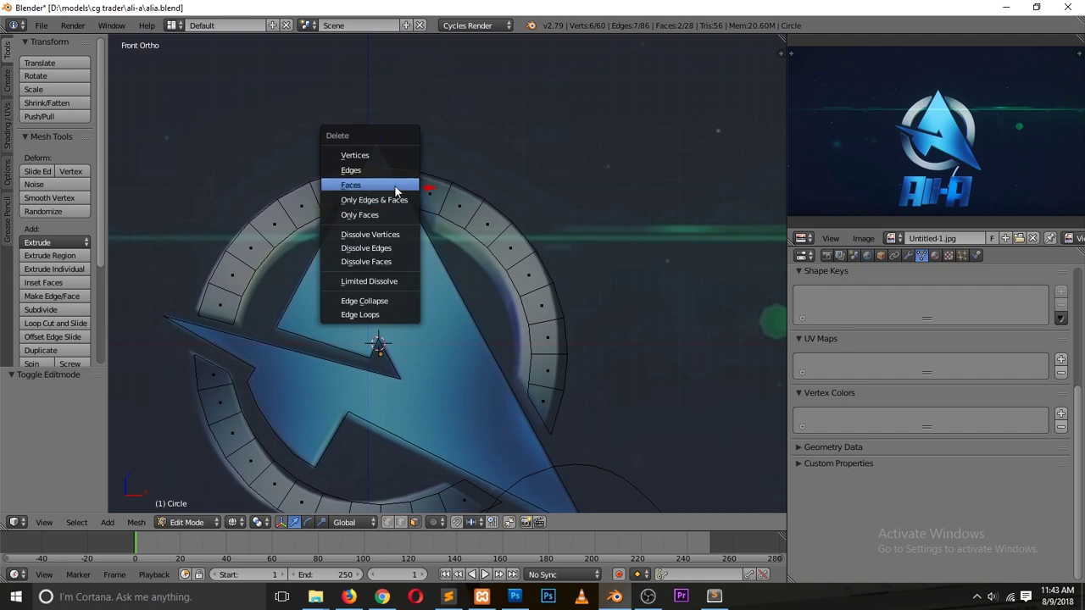
pyautogui.click(399, 181)
# - In vertex mode, move the two gap-end vertices outward to shape the opening's ends
pyautogui.hotkey('ctrl', 'Tab')
pyautogui.click(411, 153)
pyautogui.rightClick(411, 208)
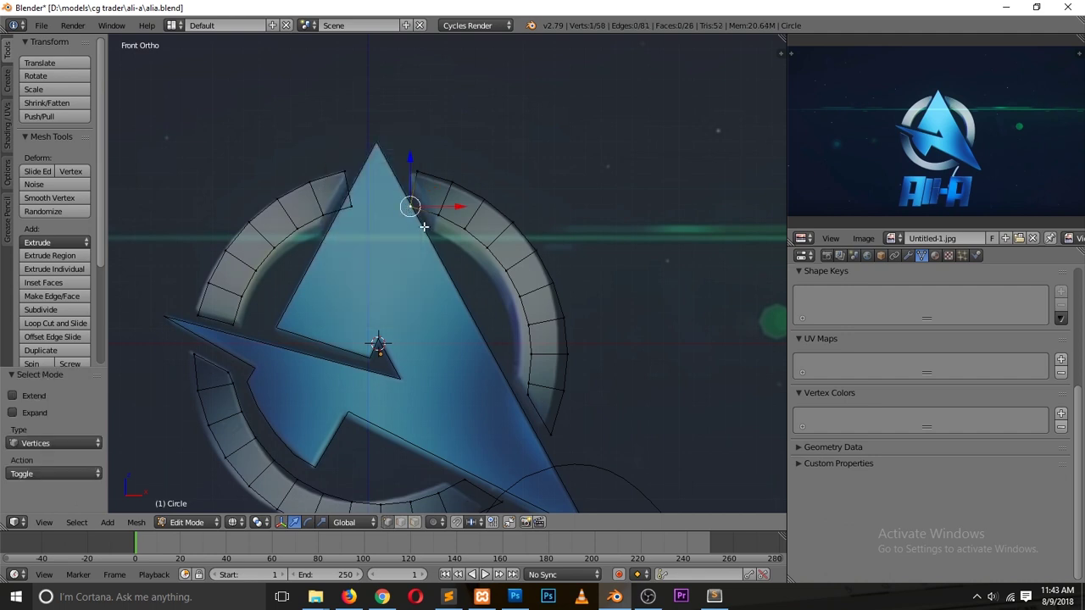
pyautogui.press('g')
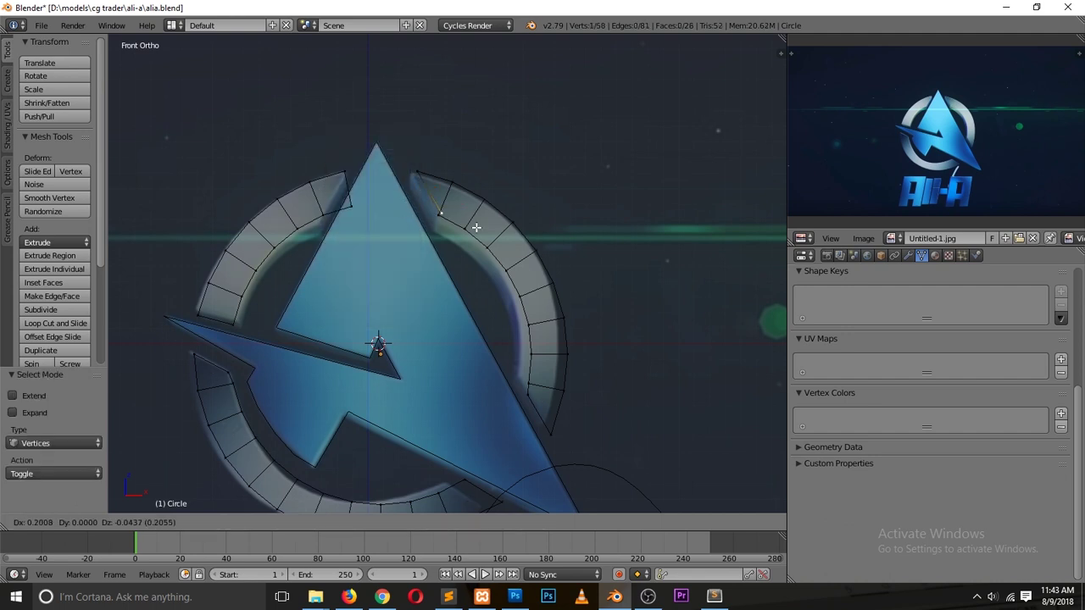
pyautogui.click(466, 227)
pyautogui.rightClick(351, 207)
pyautogui.press('g')
pyautogui.click(329, 208)
pyautogui.press('Tab')
pyautogui.scroll(-3, 395, 264)
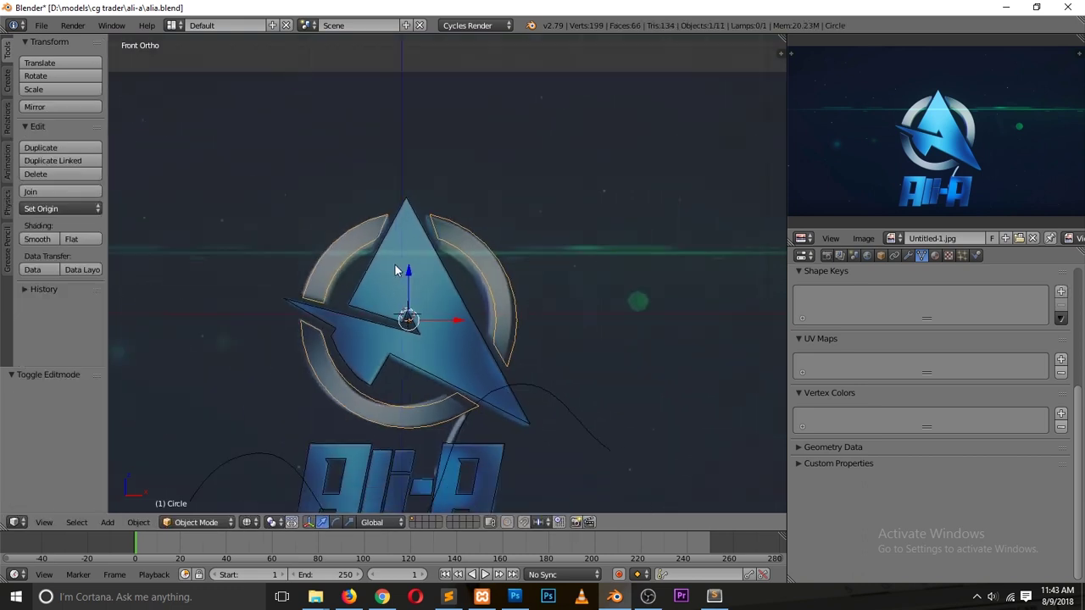
pyautogui.press('x')
pyautogui.keyDown('shift'); pyautogui.scroll(-3, 419, 292); pyautogui.keyUp('shift')
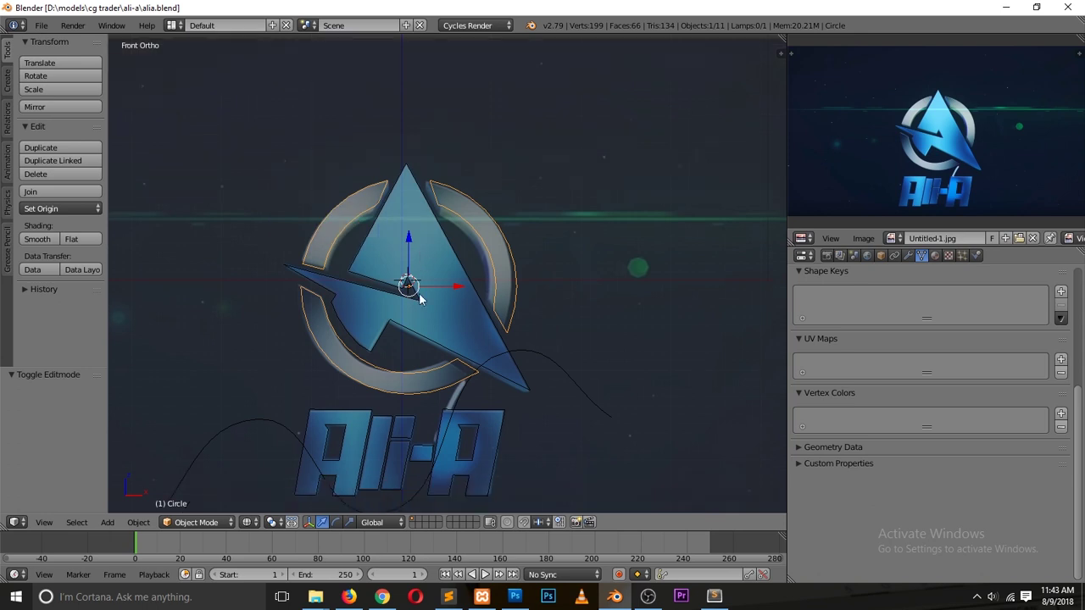
pyautogui.rightClick(404, 356)
pyautogui.scroll(4, 422, 279)
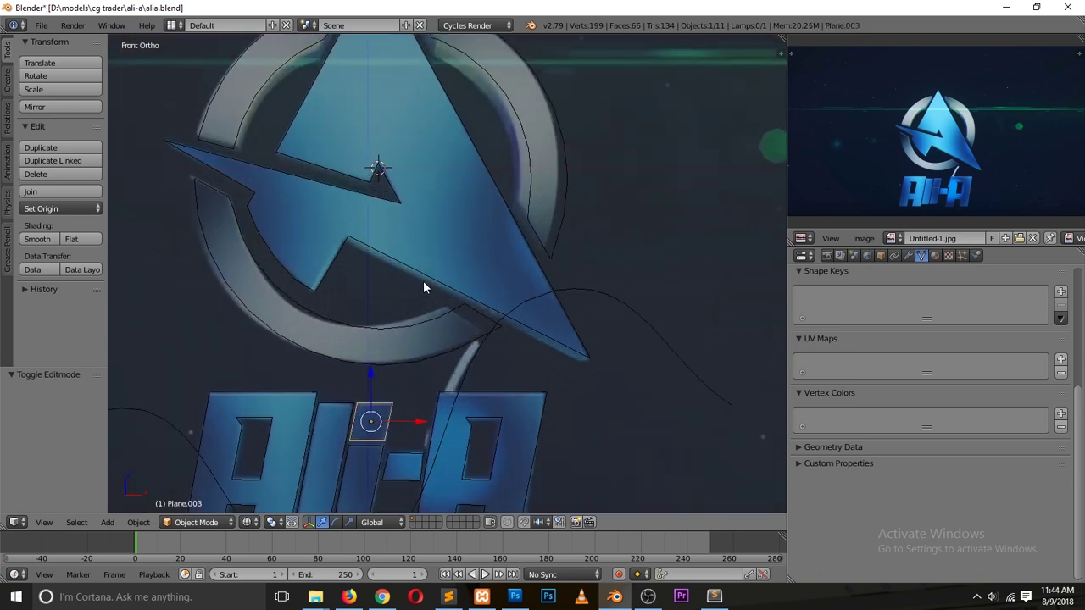
pyautogui.moveTo(455, 230); pyautogui.dragTo(378, 290, button='middle')
pyautogui.press('z')
pyautogui.rightClick(404, 217)
pyautogui.press('Tab')
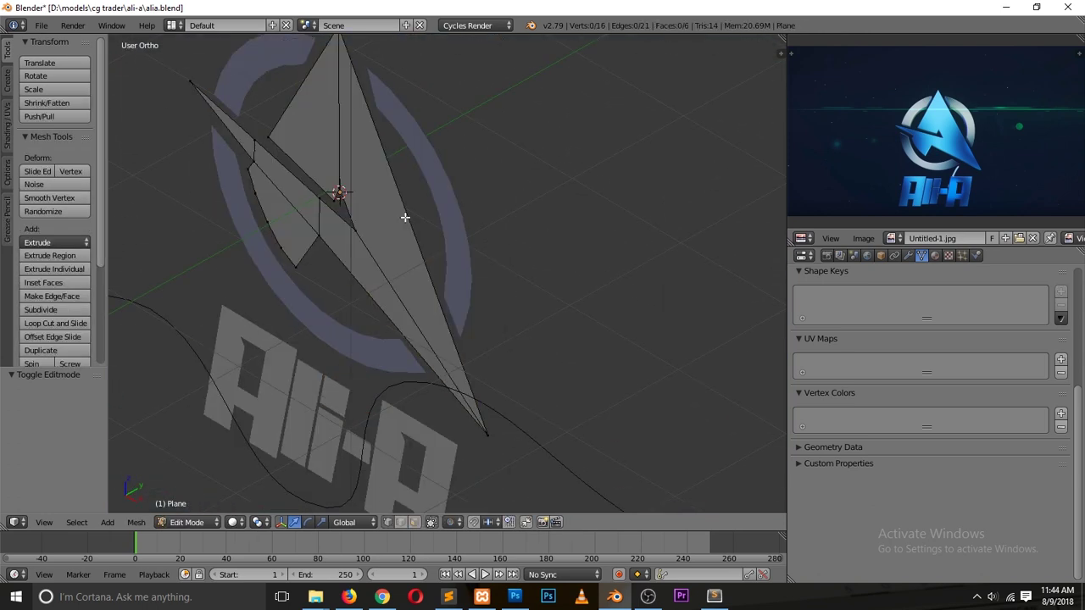
pyautogui.press('a')
pyautogui.press('a')
pyautogui.press('Tab')
pyautogui.press('Tab')
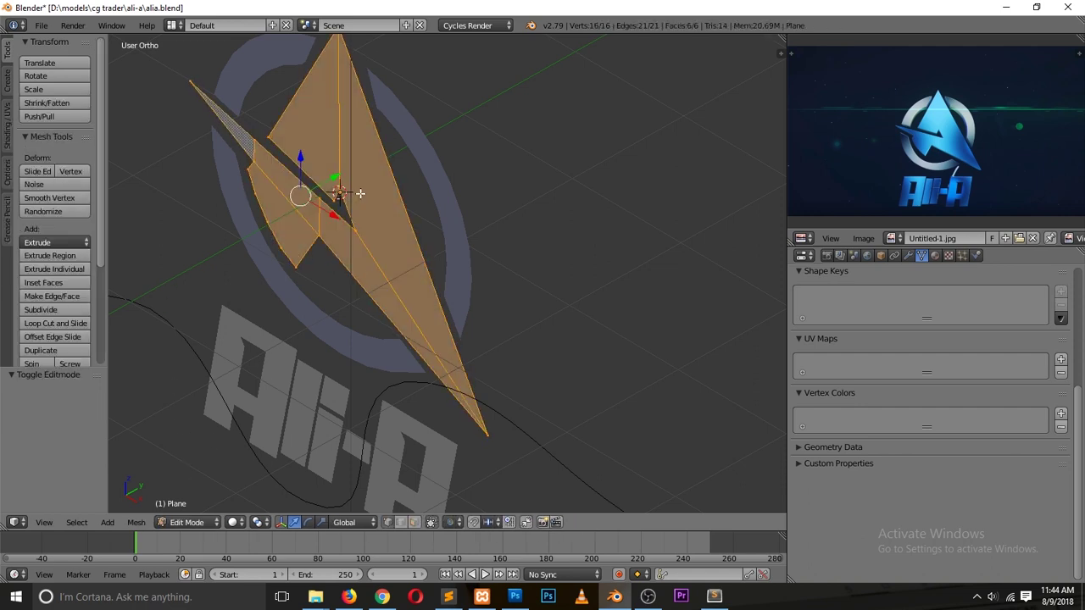
pyautogui.press('e')
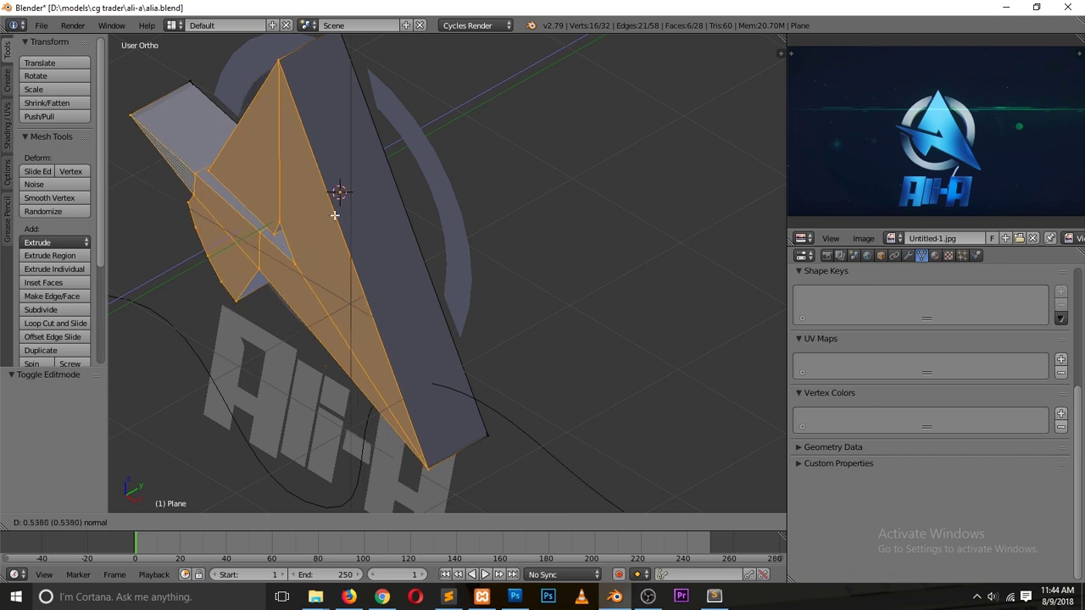
pyautogui.click(406, 222)
pyautogui.press('Tab')
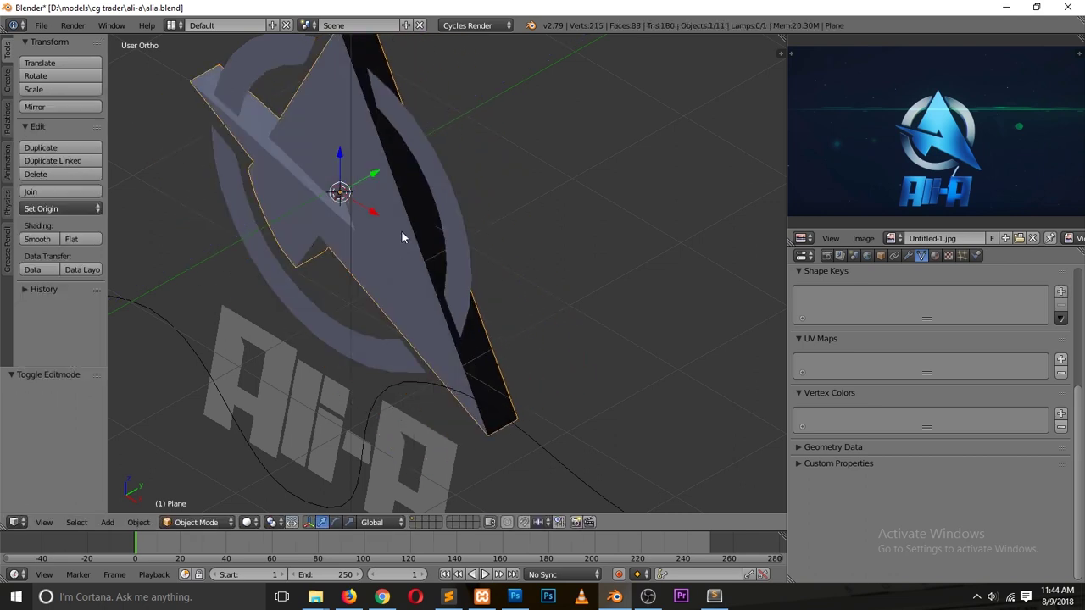
pyautogui.moveTo(245, 315); pyautogui.dragTo(365, 217, button='middle')
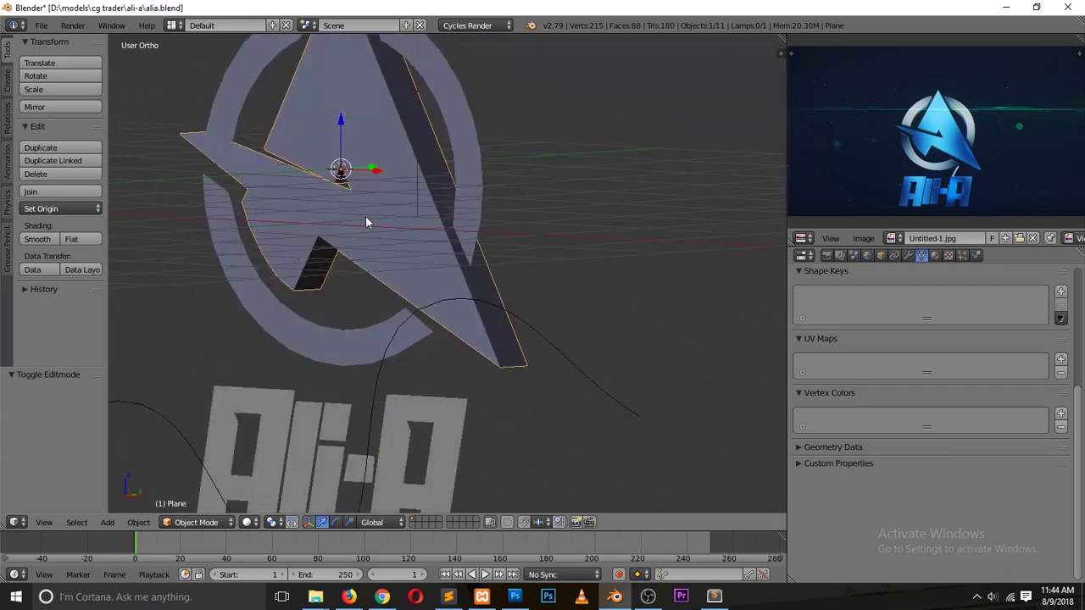
pyautogui.press('Tab')
pyautogui.hotkey('ctrl', 'z')
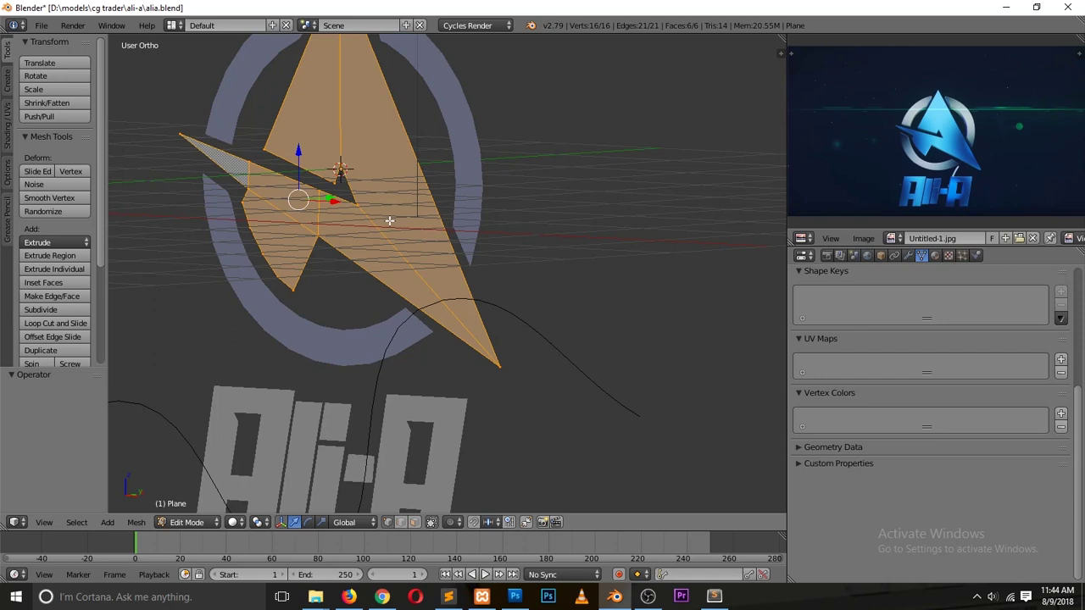
pyautogui.press('Tab')
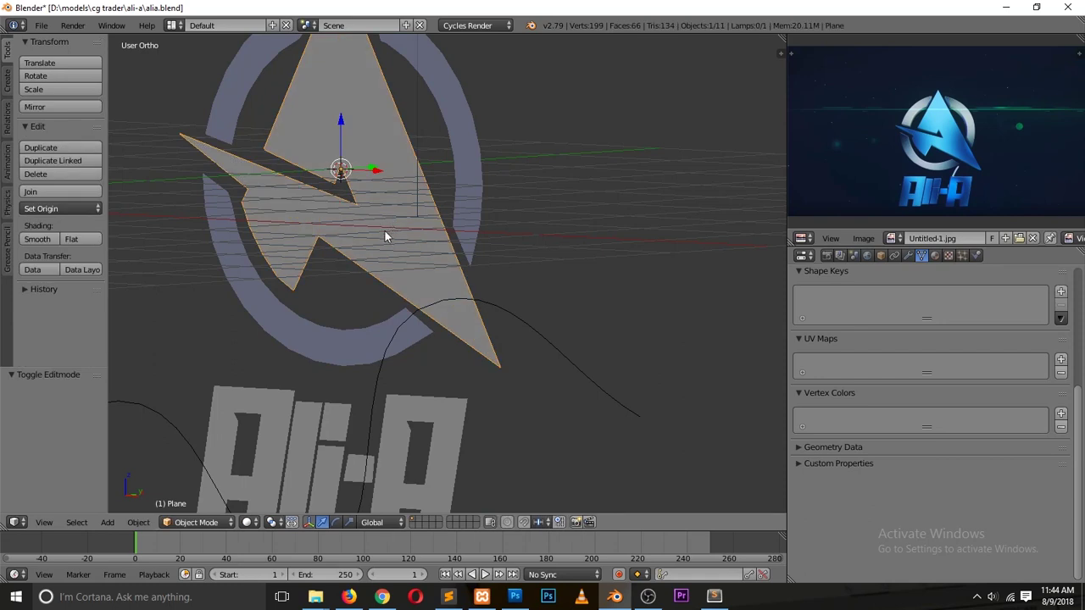
pyautogui.press('Tab')
pyautogui.press('Tab')
# - Add a Solidify modifier to the triangle
pyautogui.click(907, 256)
pyautogui.click(858, 301)
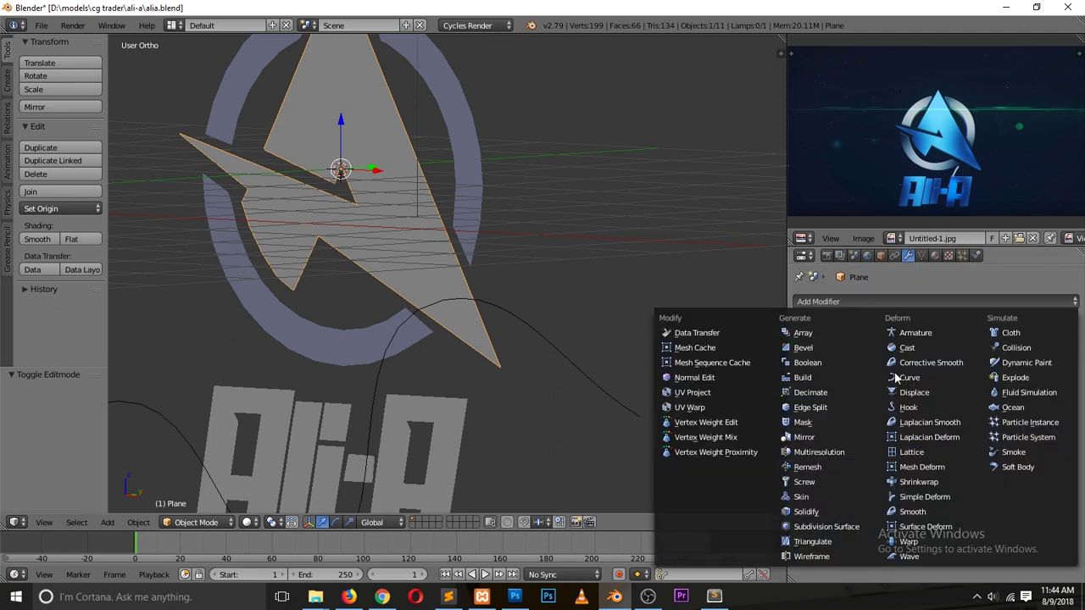
pyautogui.click(827, 512)
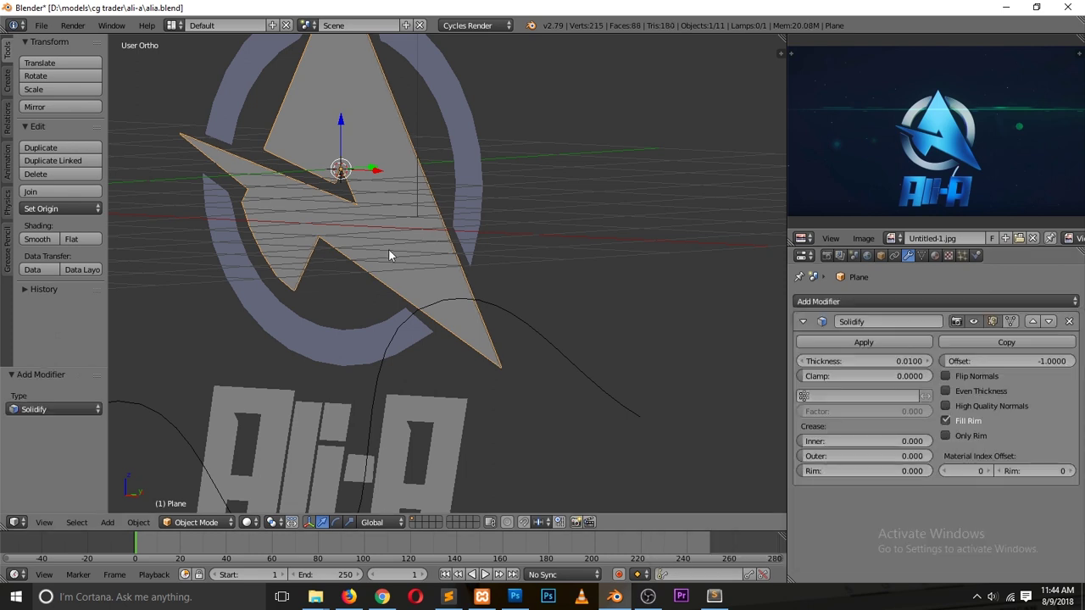
pyautogui.moveTo(509, 180); pyautogui.dragTo(499, 227, button='middle')
pyautogui.scroll(3, 500, 227)
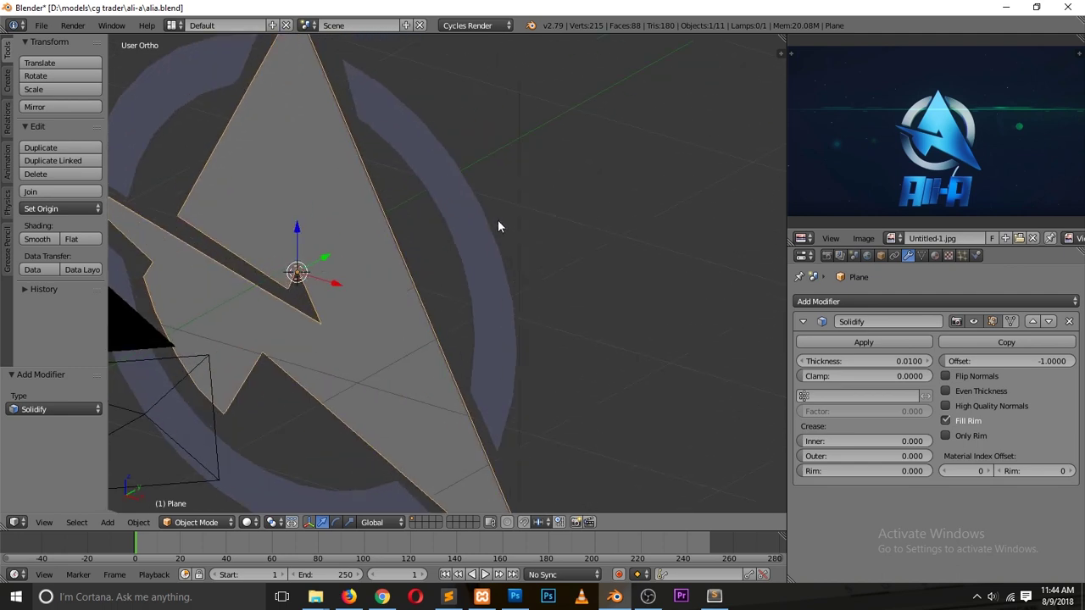
# - Apply the triangle's scale with Ctrl+A
pyautogui.hotkey('ctrl', 'a')
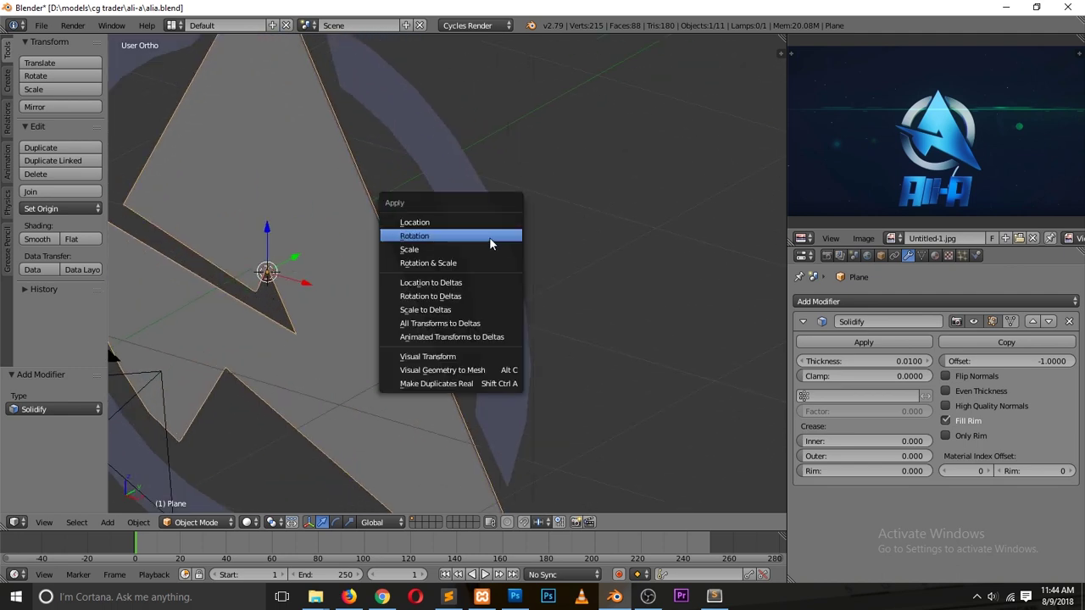
pyautogui.click(604, 146)
pyautogui.hotkey('ctrl', 'a')
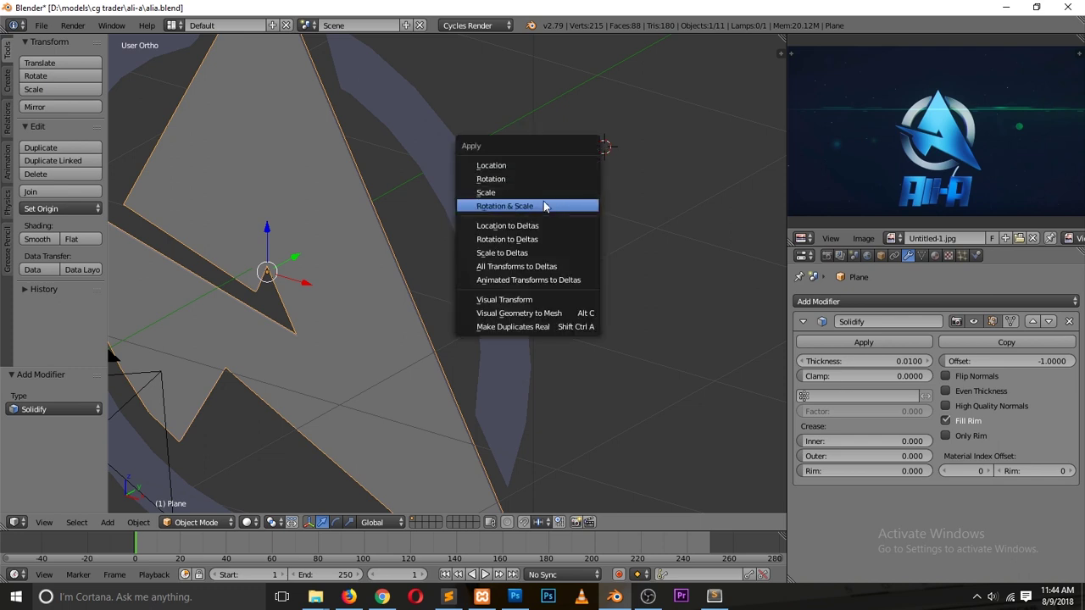
pyautogui.click(510, 193)
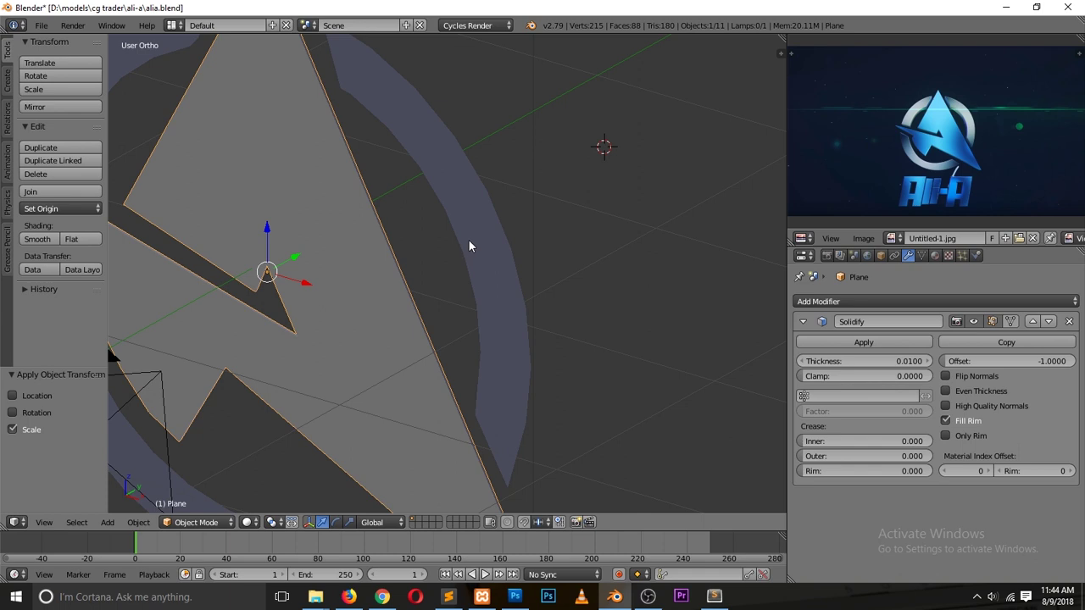
pyautogui.scroll(-3, 449, 243)
pyautogui.moveTo(429, 241); pyautogui.dragTo(438, 244, button='middle')
# - Set the triangle's Solidify thickness to 0.3 and check it from the side
pyautogui.moveTo(874, 360); pyautogui.dragTo(932, 360)
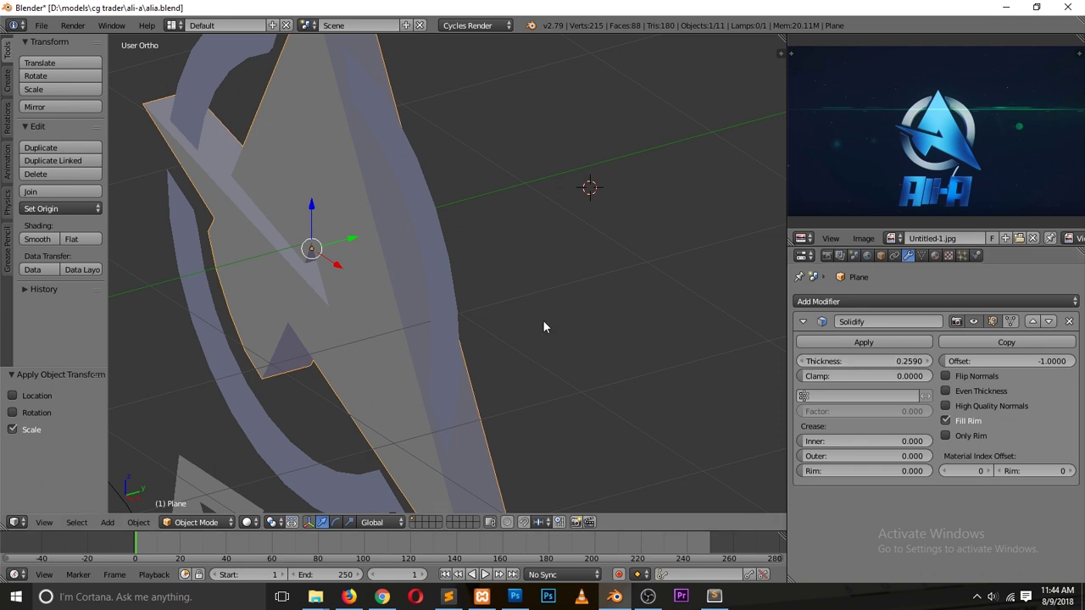
pyautogui.press('KP_3')
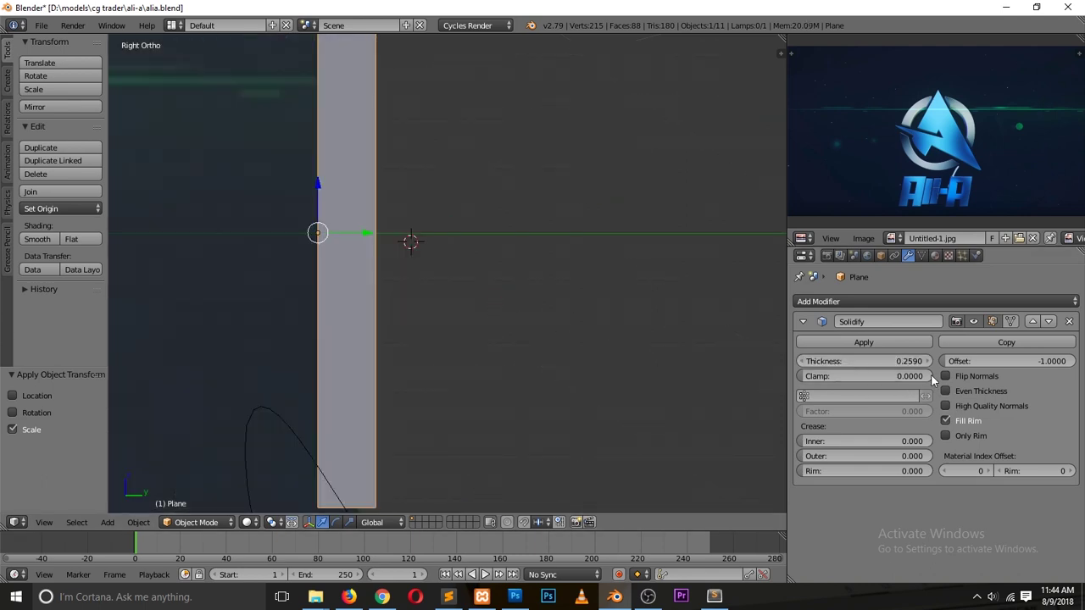
pyautogui.click(908, 361)
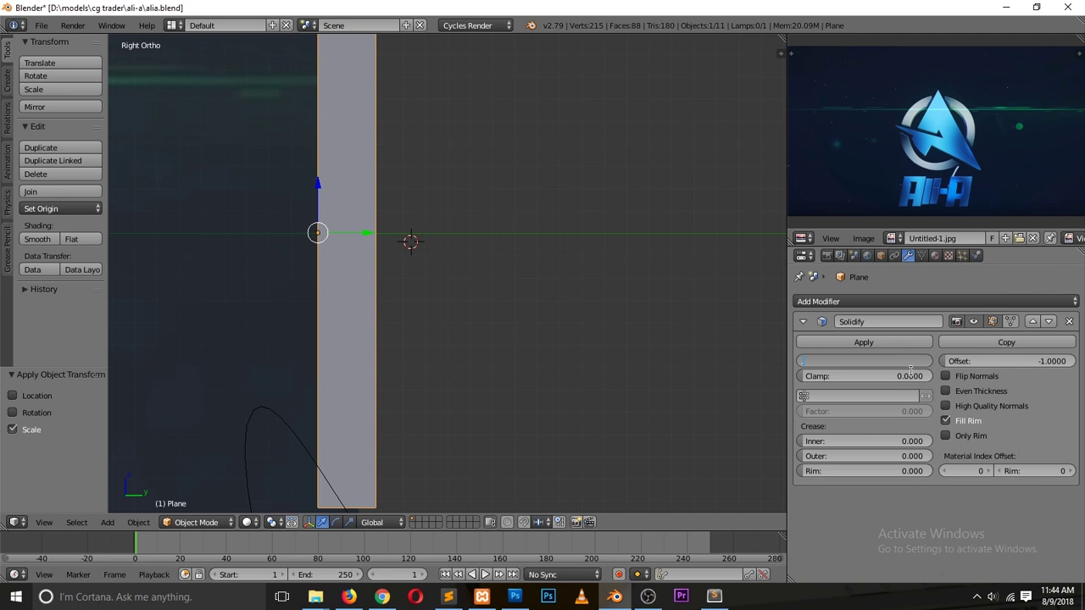
pyautogui.press('Return')
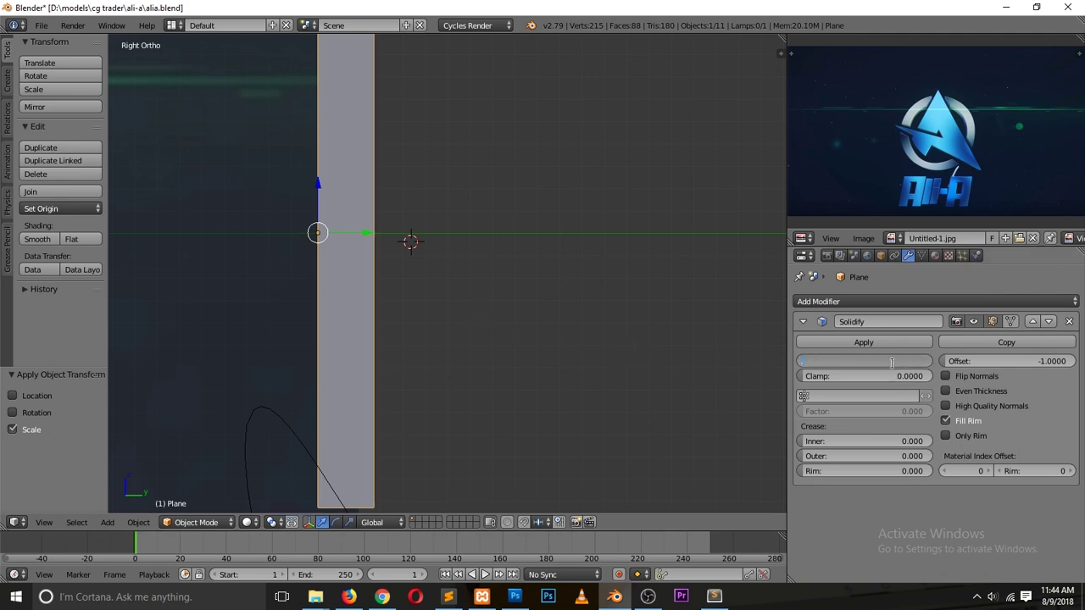
pyautogui.write('.3')
pyautogui.press('Return')
pyautogui.scroll(-3, 523, 297)
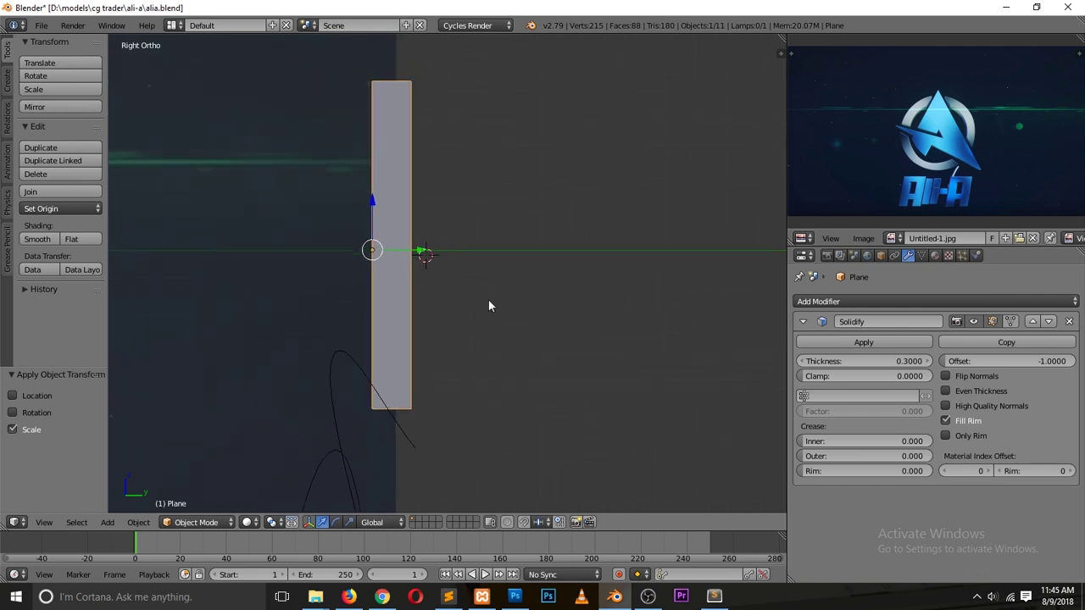
pyautogui.moveTo(504, 310); pyautogui.dragTo(581, 339, button='middle')
# - Select the ring segments and add a Solidify modifier to them
pyautogui.rightClick(453, 254)
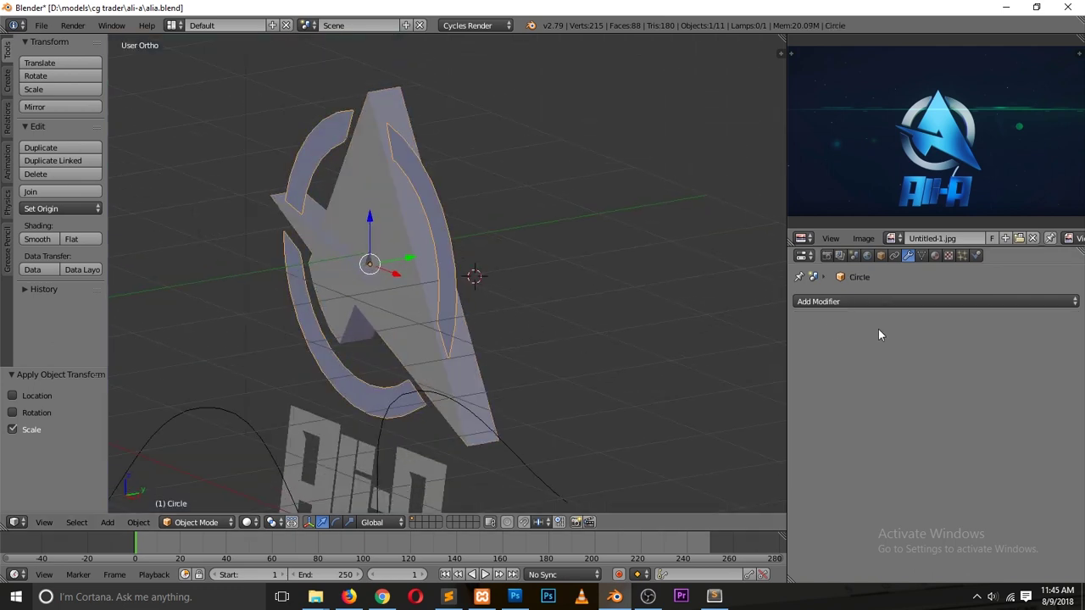
pyautogui.click(949, 302)
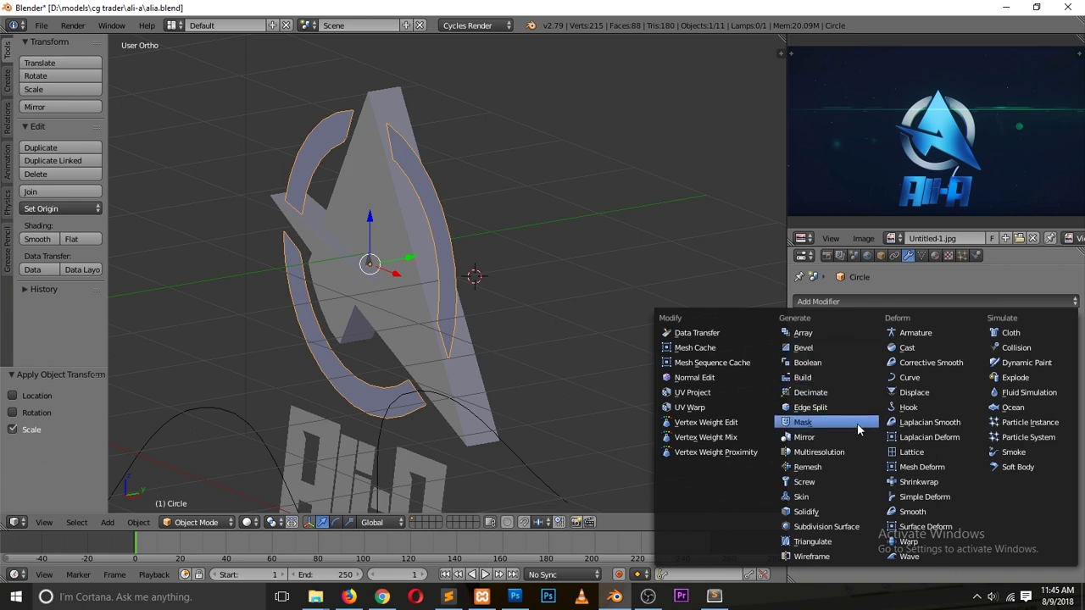
pyautogui.click(847, 511)
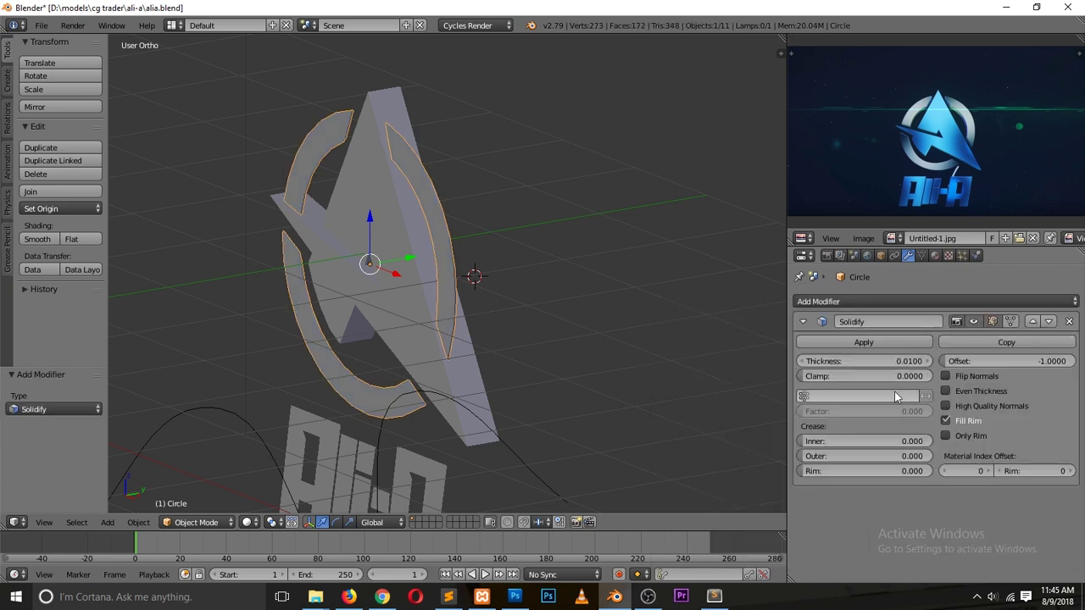
pyautogui.click(902, 363)
pyautogui.press('Return')
# - Apply the rings' scale and set their Solidify thickness to 0.3
pyautogui.hotkey('ctrl', 'a')
pyautogui.click(535, 298)
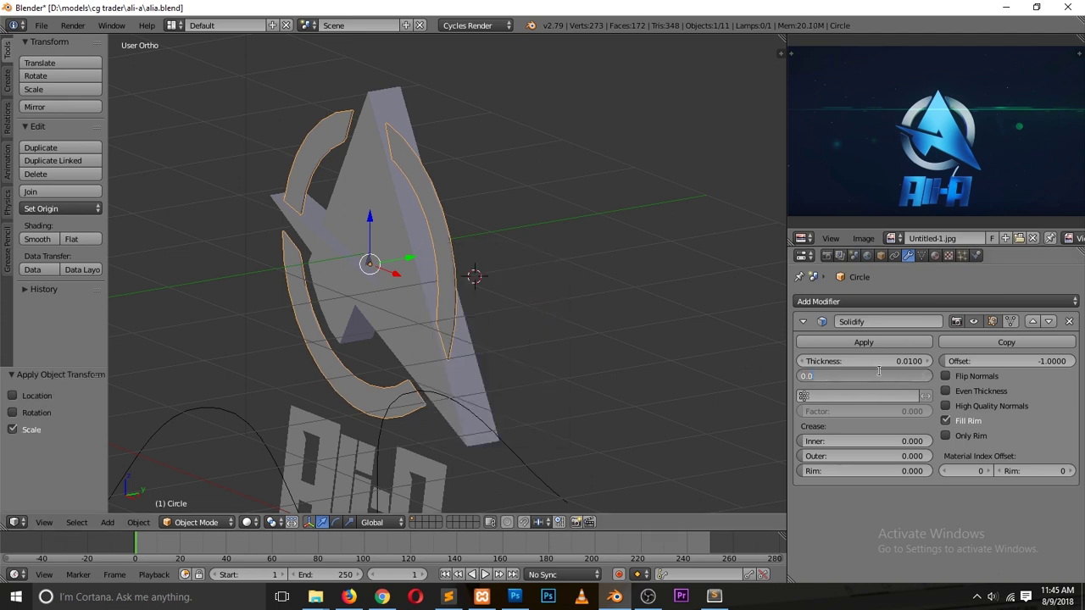
pyautogui.write('0.3')
pyautogui.press('Return')
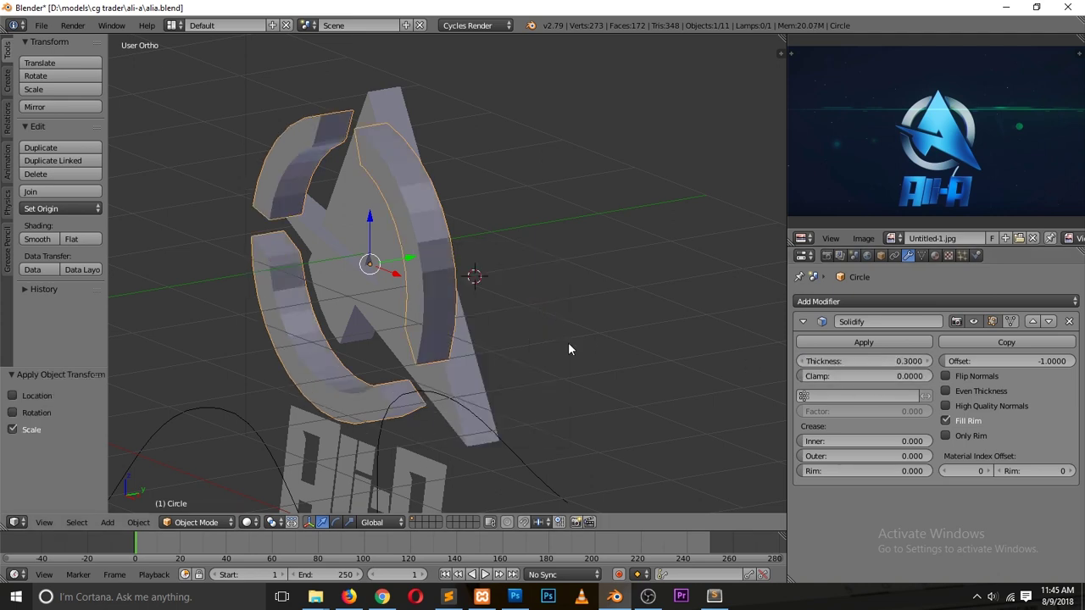
pyautogui.press('KP_3')
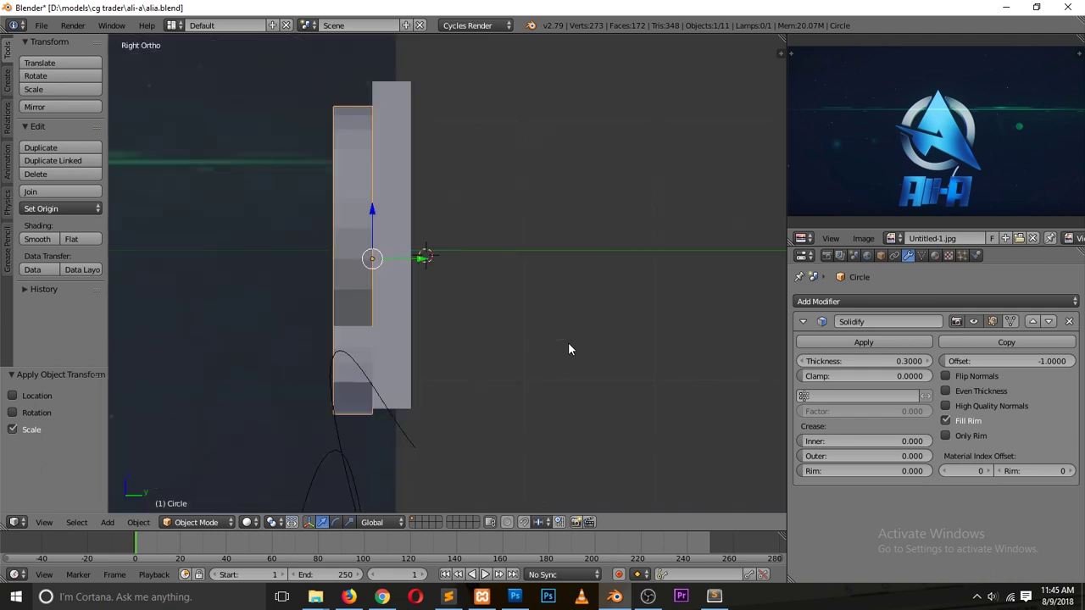
pyautogui.moveTo(570, 350); pyautogui.dragTo(598, 378, button='middle')
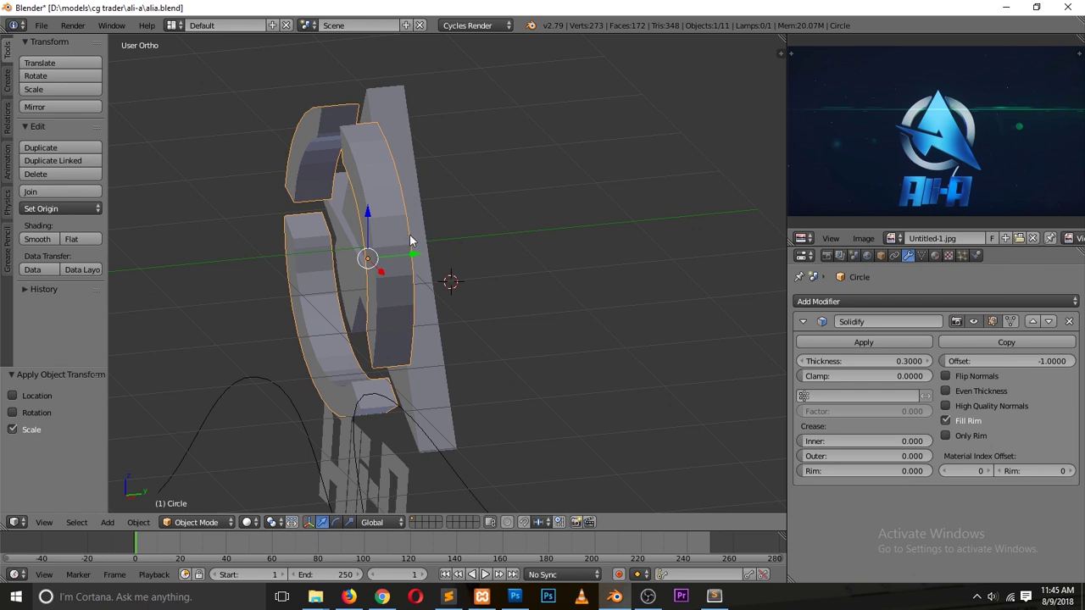
# - Recalculate all the ring normals outward and inspect the result from side and front views
pyautogui.press('Tab')
pyautogui.press('a')
pyautogui.press('a')
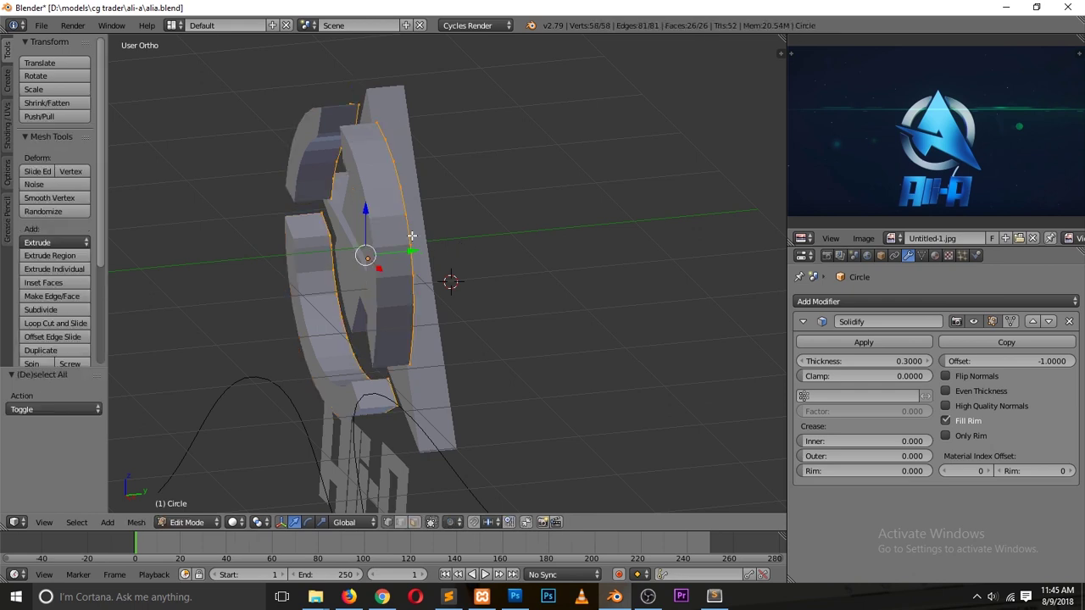
pyautogui.hotkey('ctrl', 'n')
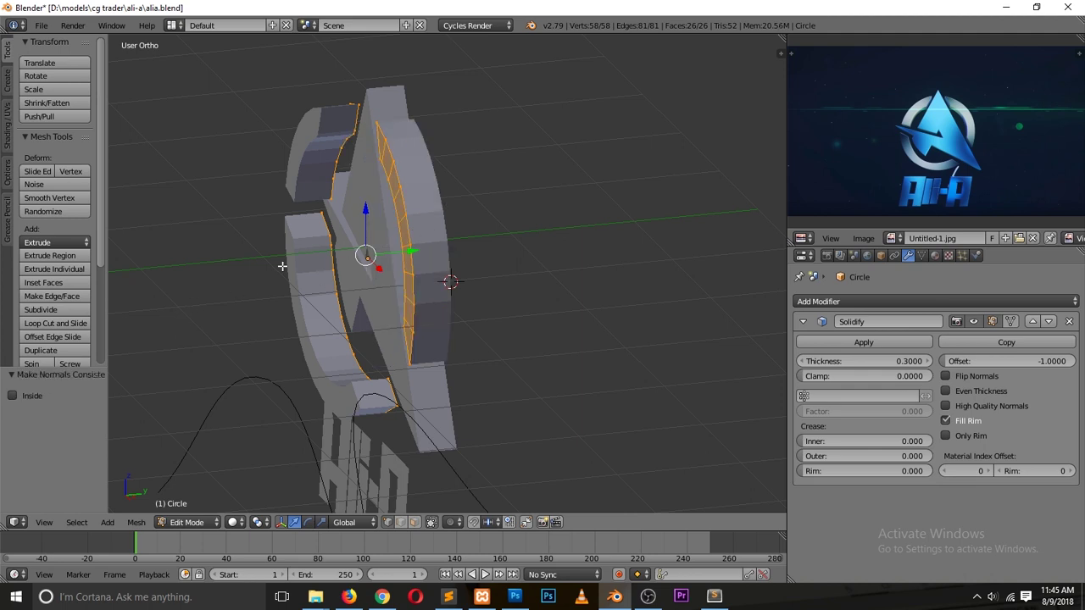
pyautogui.press('Tab')
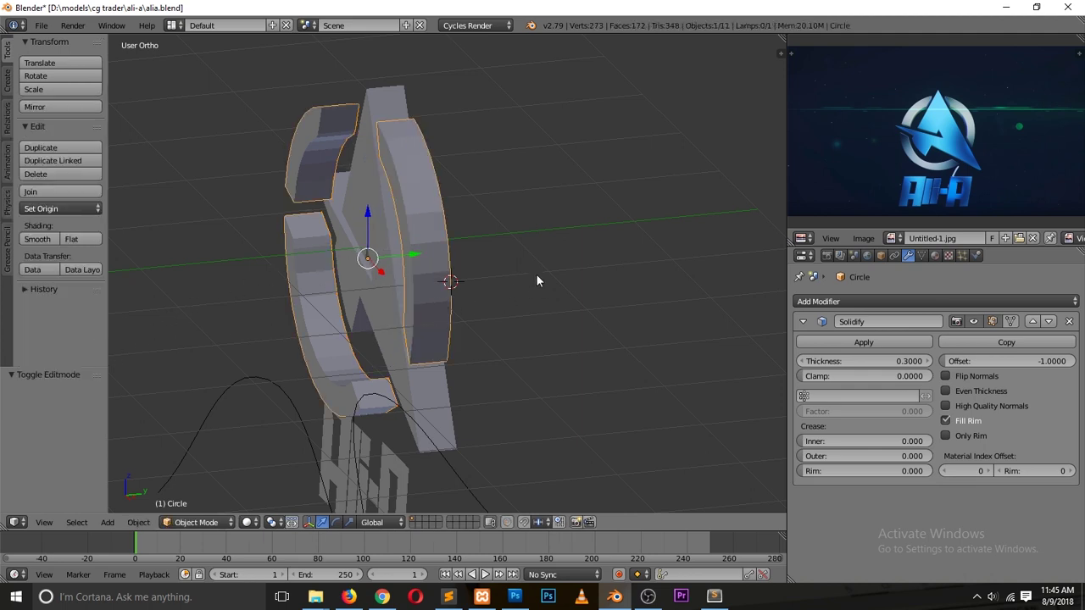
pyautogui.press('KP_3')
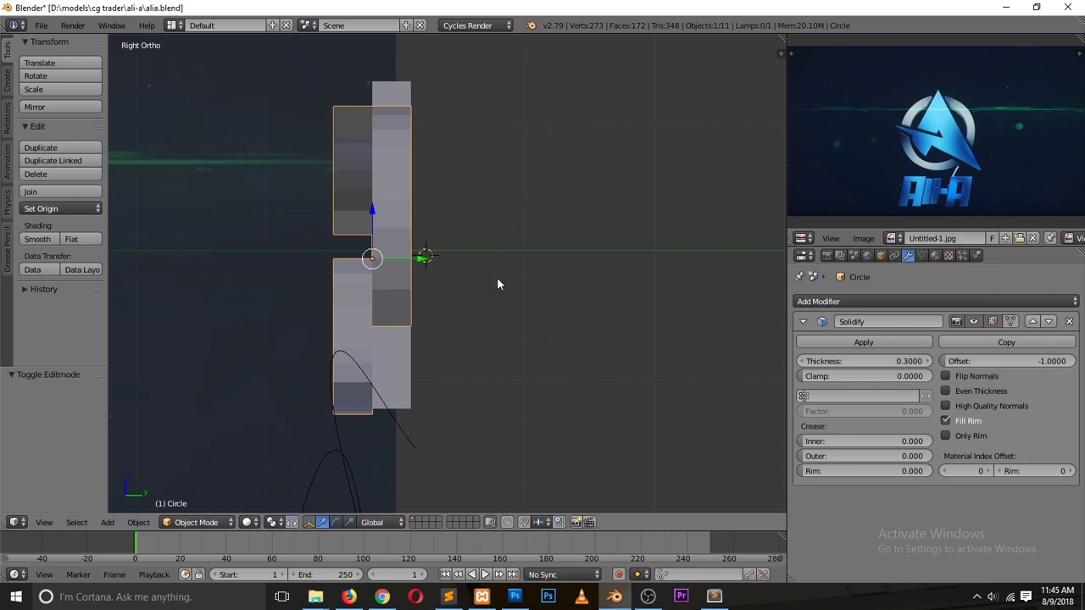
pyautogui.moveTo(498, 285); pyautogui.dragTo(118, 317, button='middle')
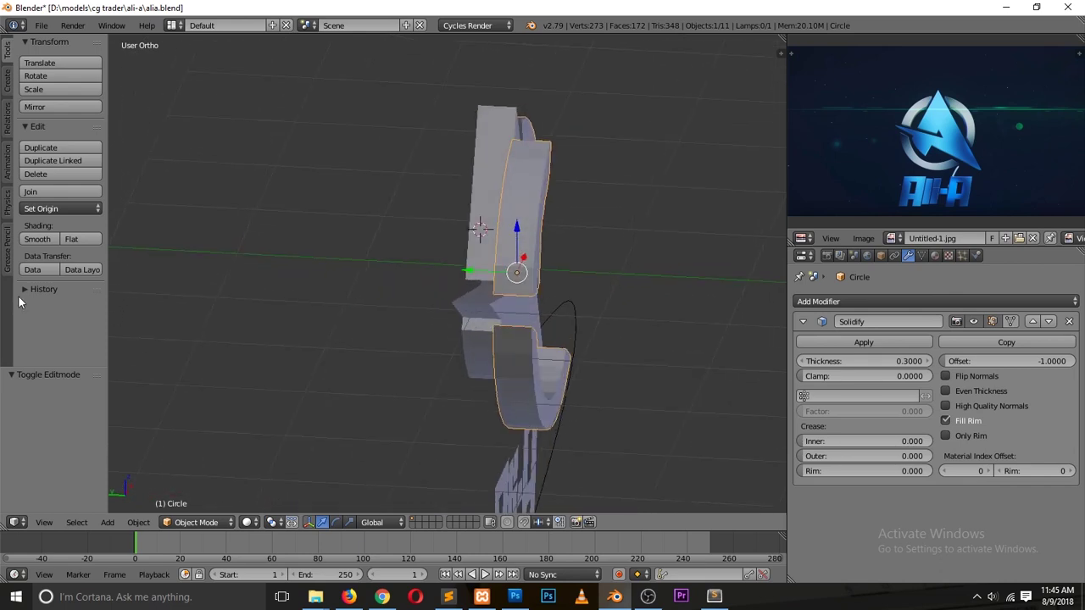
pyautogui.press('KP_3')
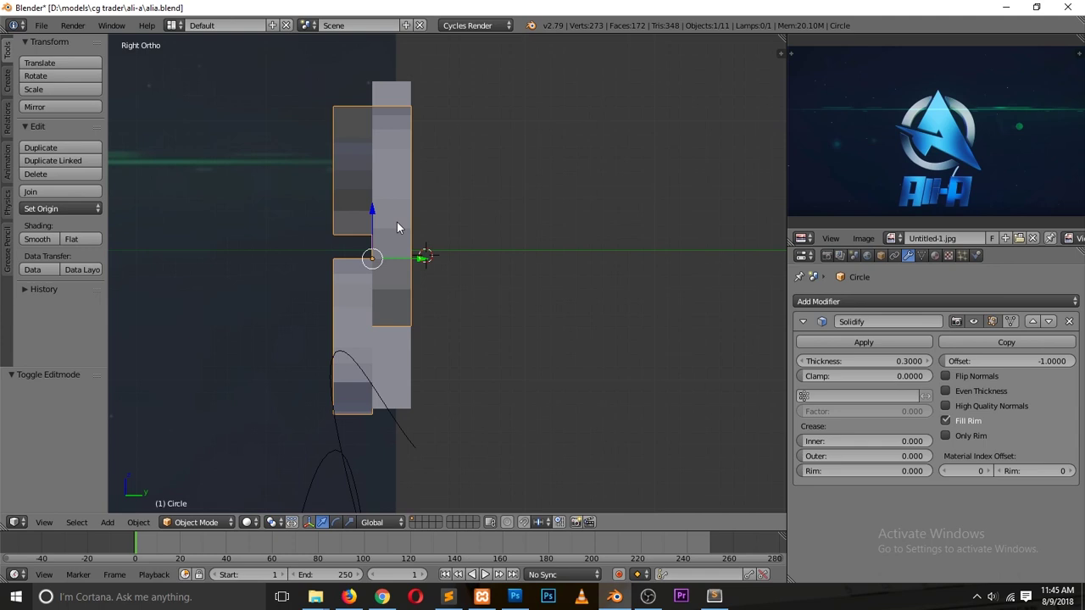
pyautogui.press('KP_1')
pyautogui.moveTo(432, 271); pyautogui.dragTo(488, 291, button='middle')
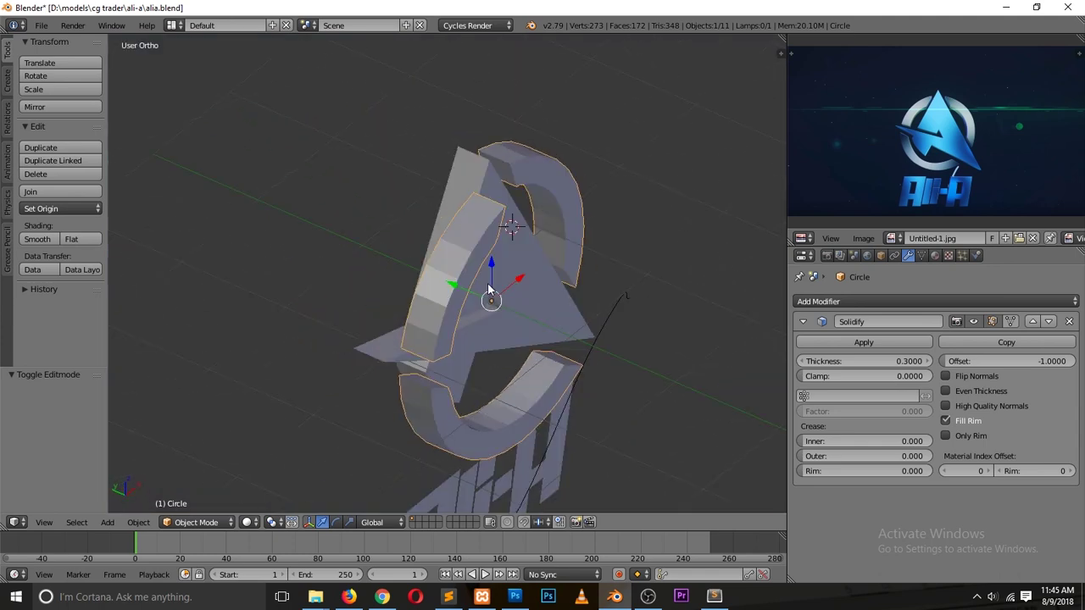
# - In wireframe face-select mode, pick a face on each ring arc
pyautogui.press('Tab')
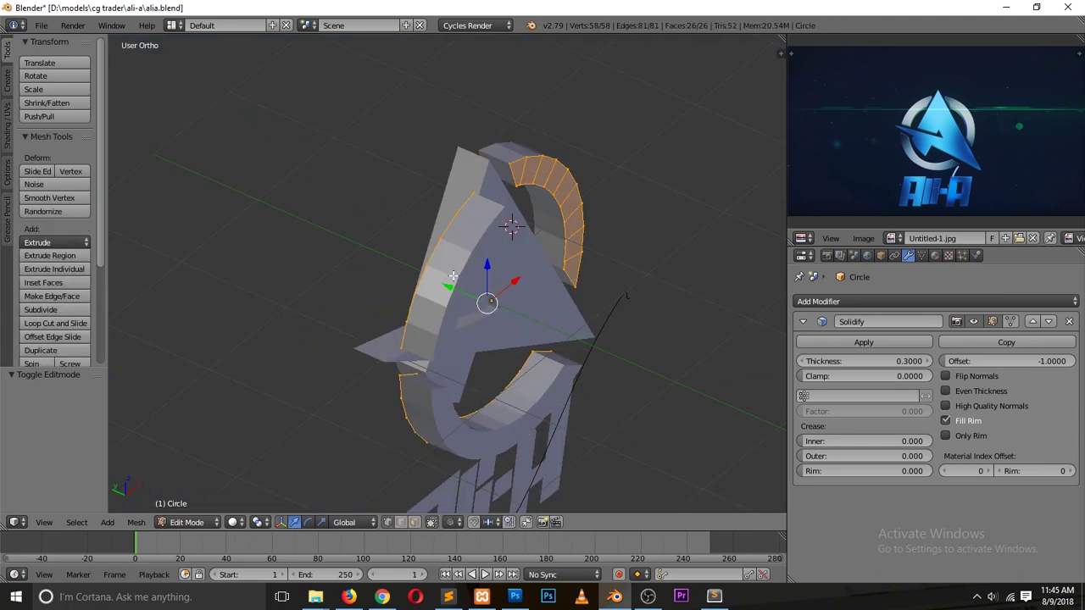
pyautogui.press('z')
pyautogui.hotkey('ctrl', 'Tab')
pyautogui.click(451, 313)
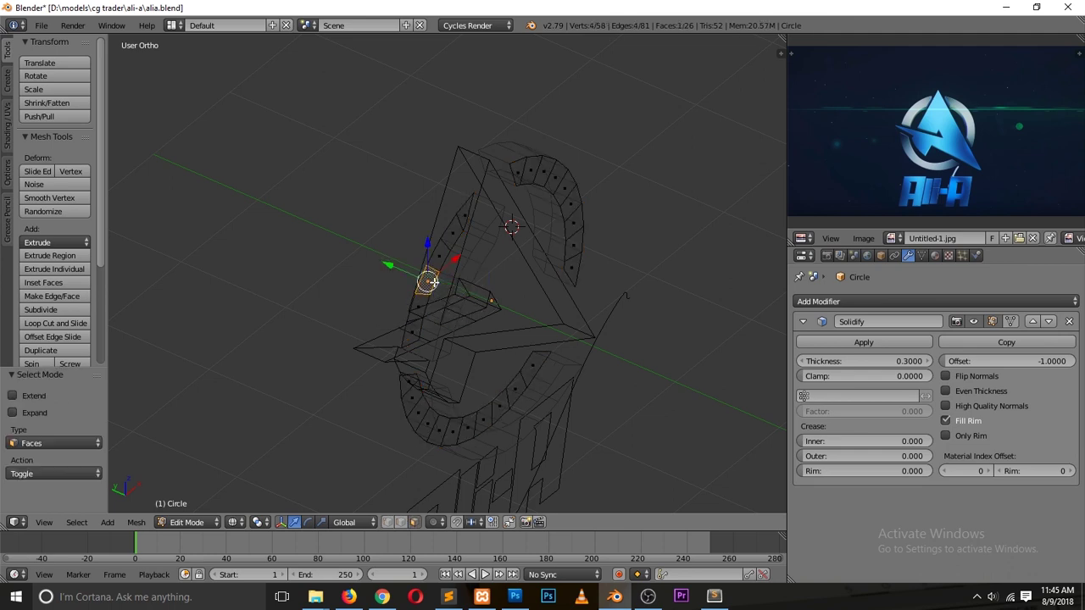
pyautogui.keyDown('shift'); pyautogui.rightClick(421, 407); pyautogui.keyUp('shift')
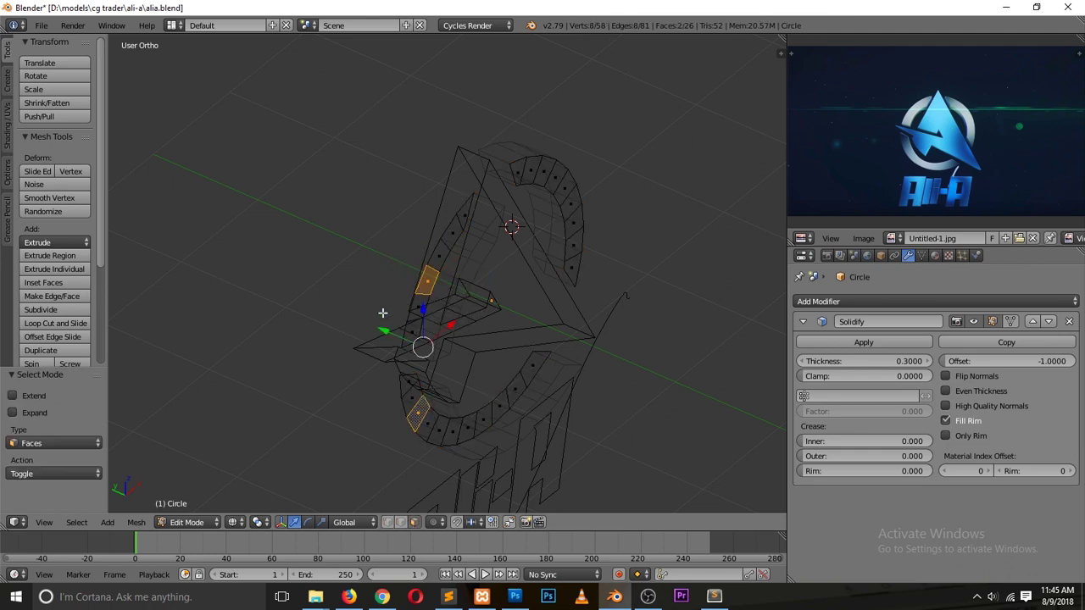
pyautogui.moveTo(439, 386); pyautogui.dragTo(373, 327, button='middle')
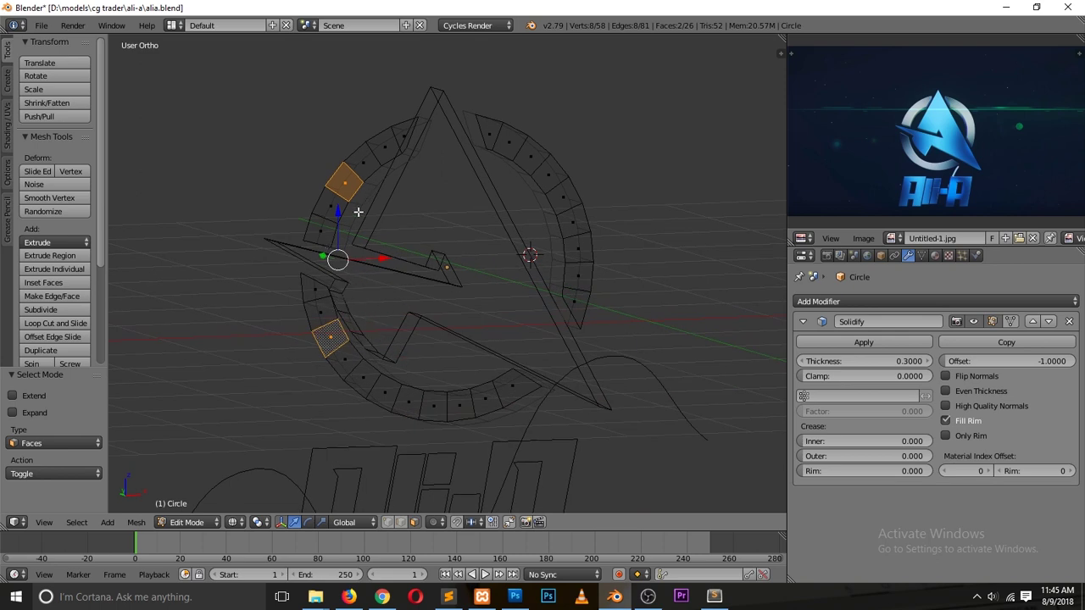
pyautogui.press('x')
pyautogui.click(399, 243)
# - Extend the selection to both whole arcs, recalculate their normals to point inside, and save the file
pyautogui.hotkey('ctrl', 'l')
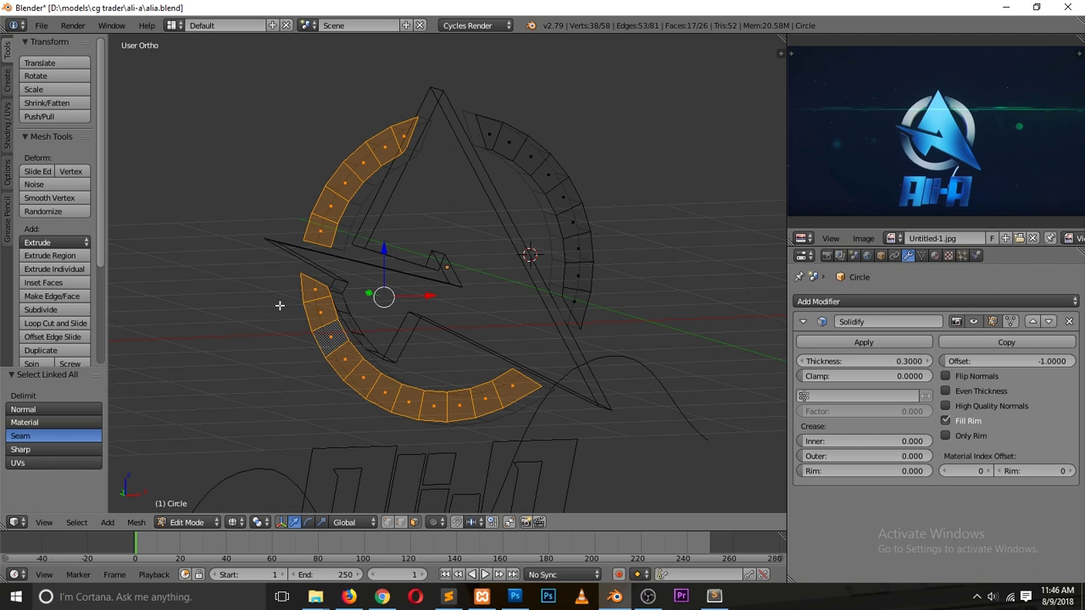
pyautogui.hotkey('ctrl', 'n')
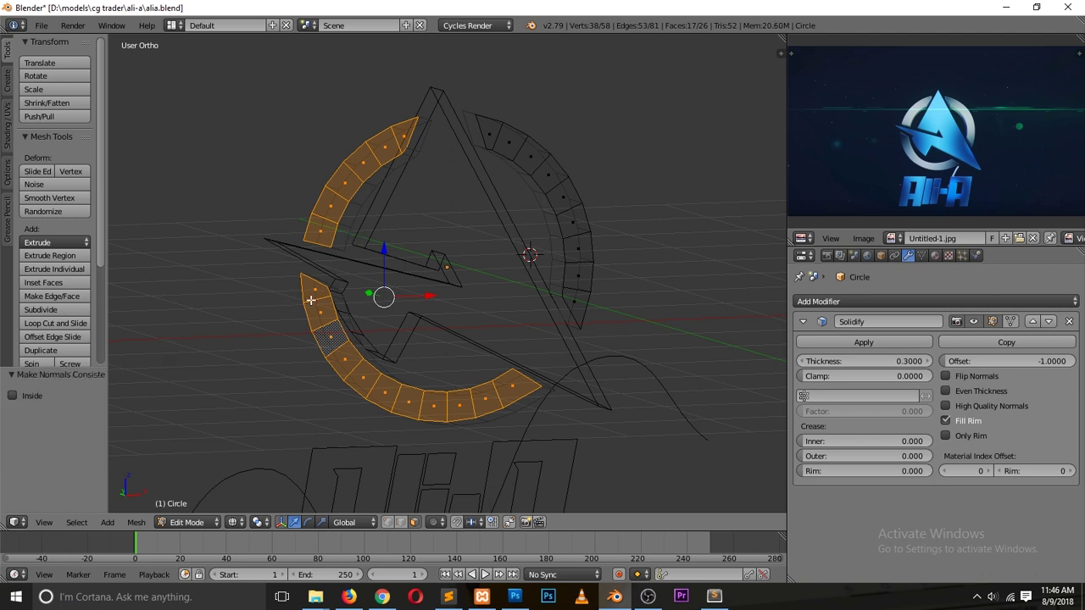
pyautogui.moveTo(315, 294); pyautogui.dragTo(449, 367, button='middle')
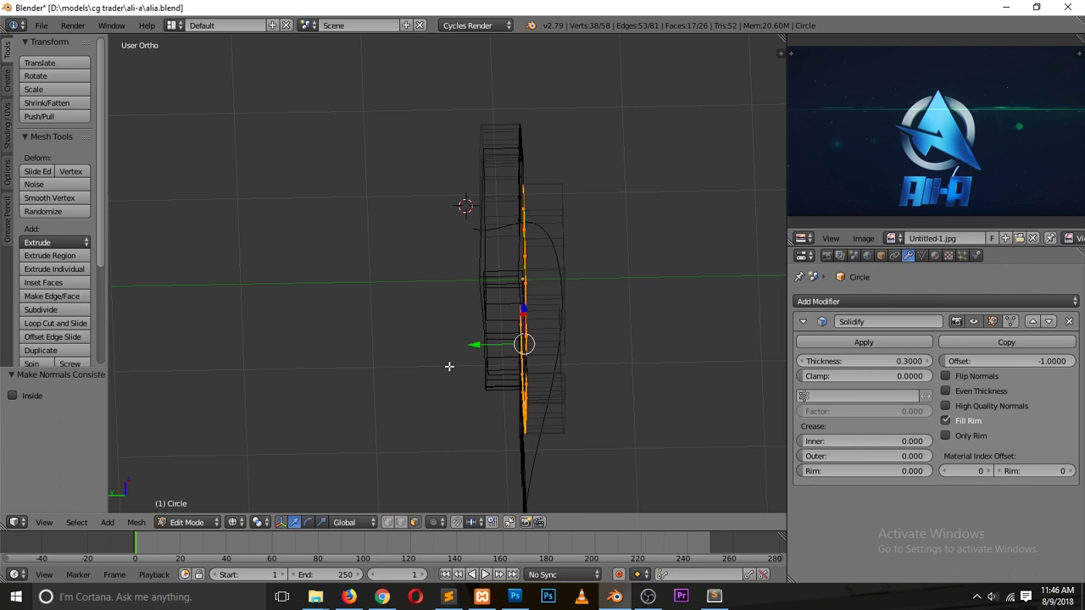
pyautogui.press('z')
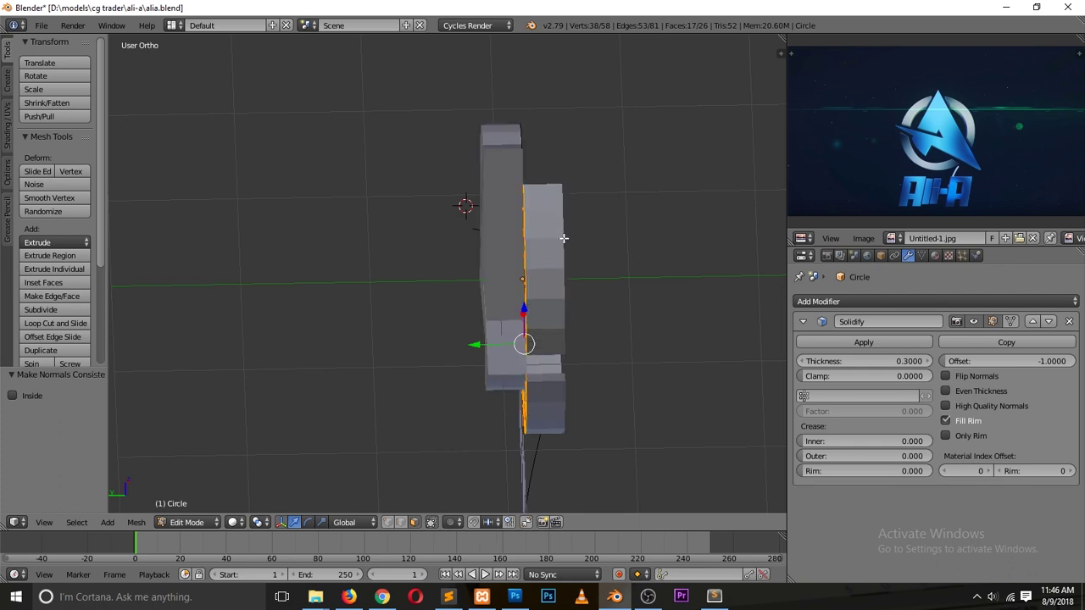
pyautogui.click(34, 396)
pyautogui.moveTo(581, 300); pyautogui.dragTo(272, 259, button='middle')
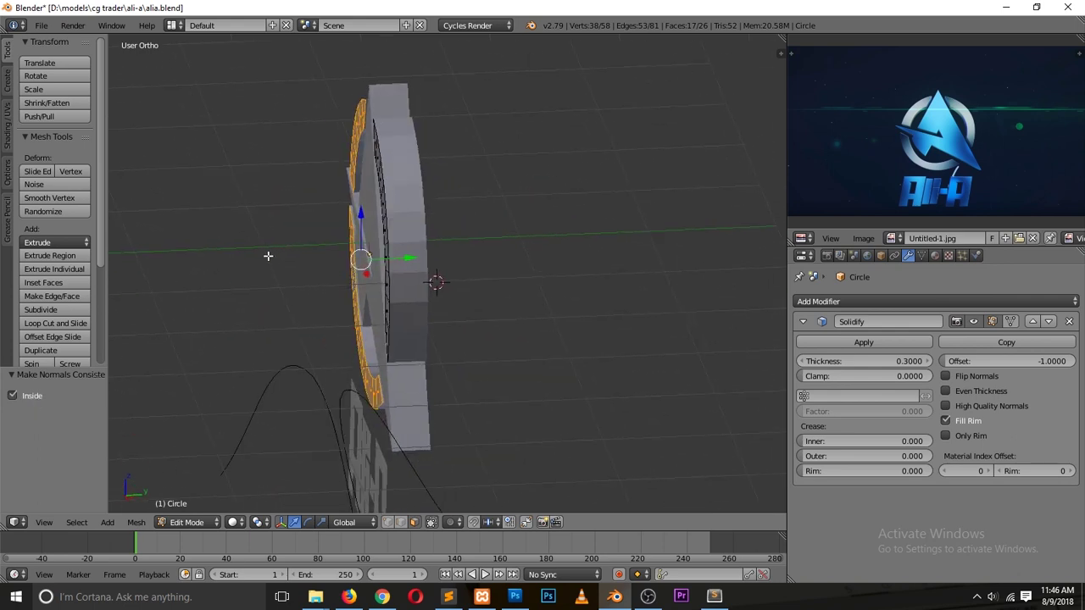
pyautogui.press('KP_3')
pyautogui.press('Tab')
pyautogui.hotkey('ctrl', 's')
pyautogui.click(330, 259)
# - Select all the Ali-A letter pieces, including the small dash
pyautogui.moveTo(329, 261); pyautogui.dragTo(351, 353, button='middle')
pyautogui.rightClick(318, 349)
pyautogui.keyDown('shift'); pyautogui.rightClick(351, 355); pyautogui.keyUp('shift')
pyautogui.keyDown('shift'); pyautogui.rightClick(363, 398); pyautogui.keyUp('shift')
pyautogui.keyDown('shift'); pyautogui.rightClick(432, 398); pyautogui.keyUp('shift')
pyautogui.keyDown('shift'); pyautogui.rightClick(395, 383); pyautogui.keyUp('shift')
pyautogui.keyDown('shift'); pyautogui.rightClick(395, 383); pyautogui.keyUp('shift')
# - Apply scale to the letters and give the first A letter a Solidify modifier with 0.3 thickness
pyautogui.hotkey('ctrl', 'a')
pyautogui.click(398, 381)
pyautogui.rightClick(308, 348)
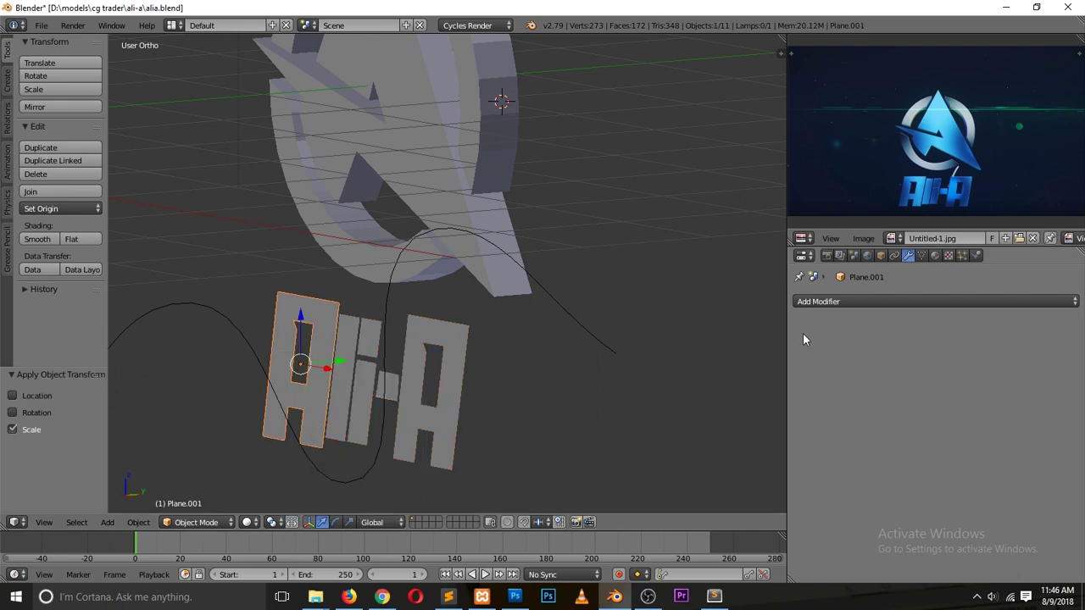
pyautogui.click(862, 304)
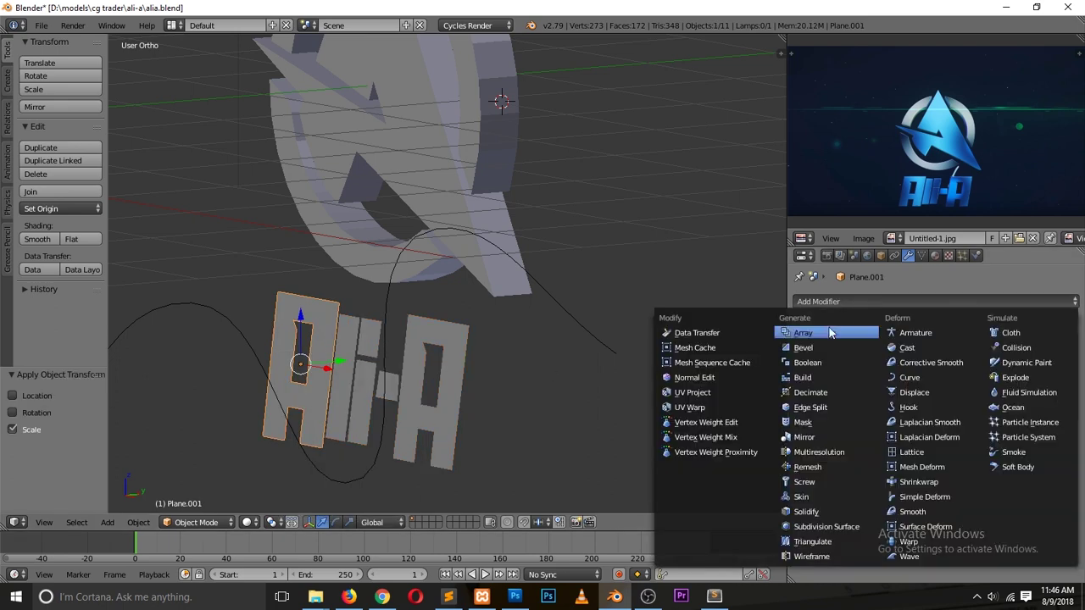
pyautogui.click(834, 513)
pyautogui.click(898, 361)
pyautogui.press('BackSpace')
pyautogui.write('-3')
pyautogui.press('Return')
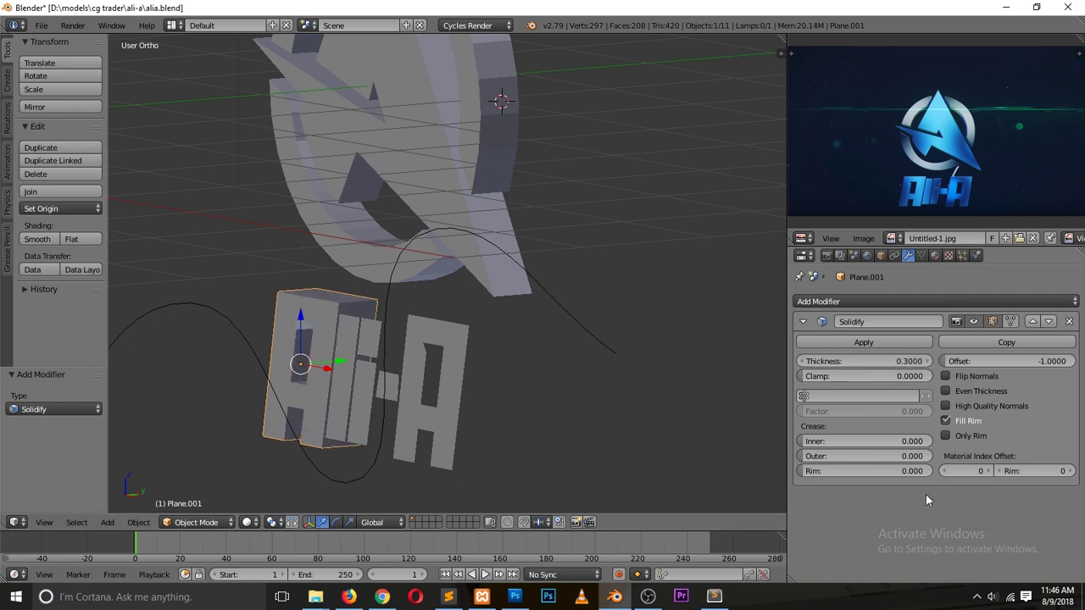
# - Try repeating the Solidify on the i strip, undo it, and save the file
pyautogui.rightClick(345, 356)
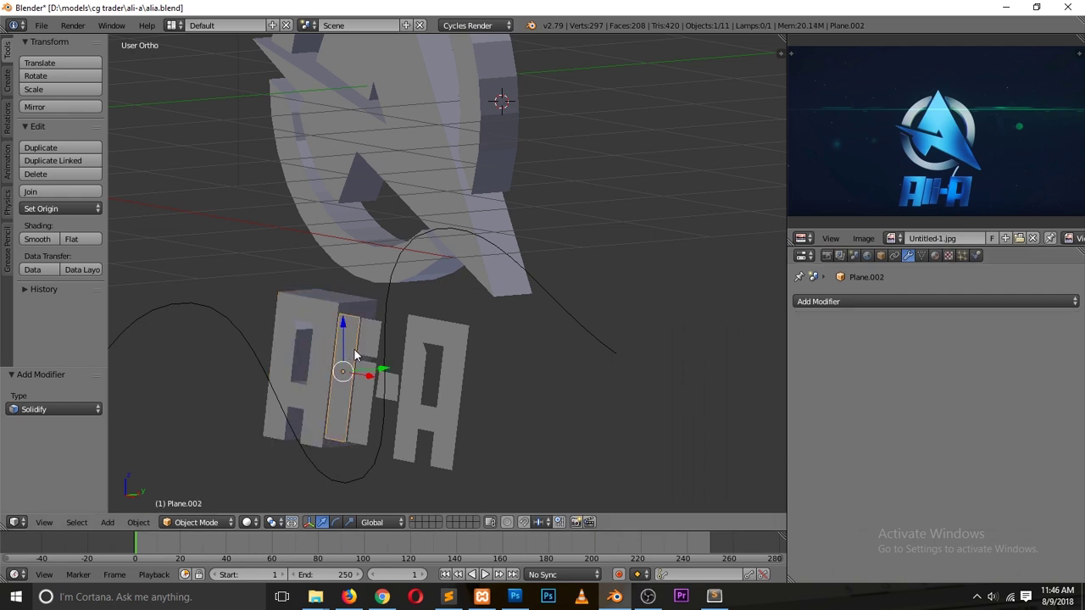
pyautogui.hotkey('shift', 'r')
pyautogui.scroll(3, 368, 356)
pyautogui.hotkey('ctrl', 'z')
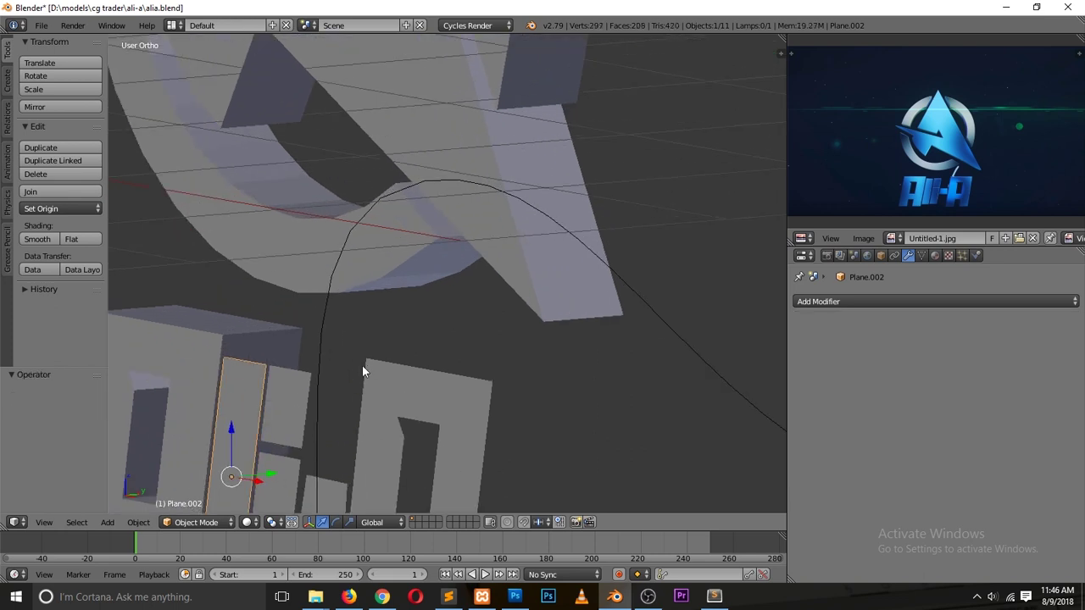
pyautogui.scroll(-2, 362, 364)
pyautogui.hotkey('ctrl', 's')
pyautogui.click(337, 346)
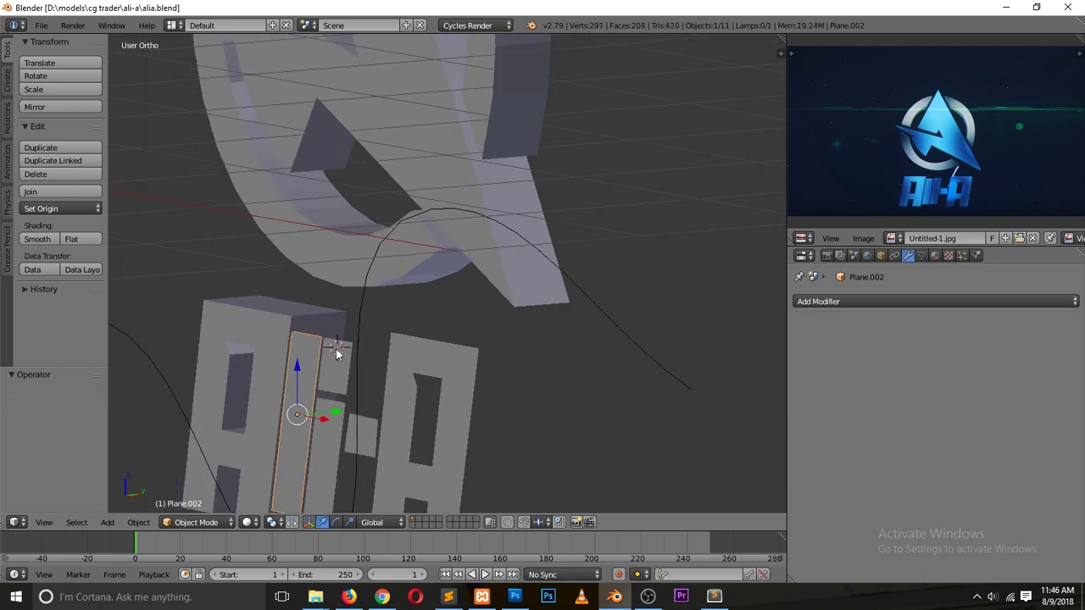
# - Select only the narrow i strip and bring up its modifier list
pyautogui.rightClick(289, 325)
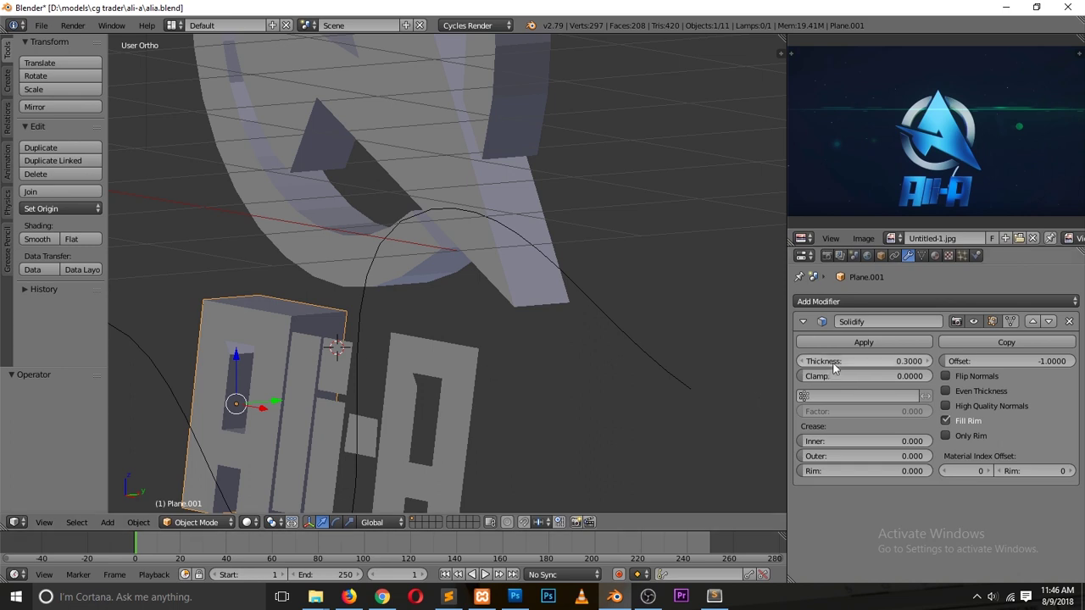
pyautogui.rightClick(304, 350)
pyautogui.keyDown('shift'); pyautogui.rightClick(332, 360); pyautogui.keyUp('shift')
pyautogui.keyDown('shift'); pyautogui.rightClick(322, 430); pyautogui.keyUp('shift')
pyautogui.keyDown('shift'); pyautogui.rightClick(418, 400); pyautogui.keyUp('shift')
pyautogui.keyDown('shift'); pyautogui.rightClick(371, 429); pyautogui.keyUp('shift')
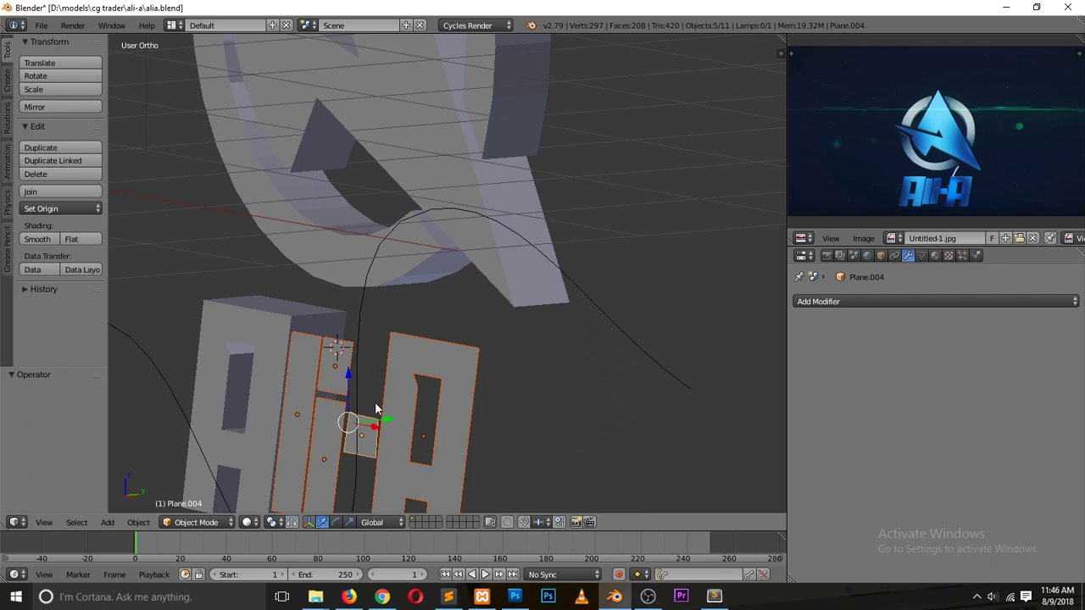
pyautogui.press('a')
pyautogui.rightClick(314, 380)
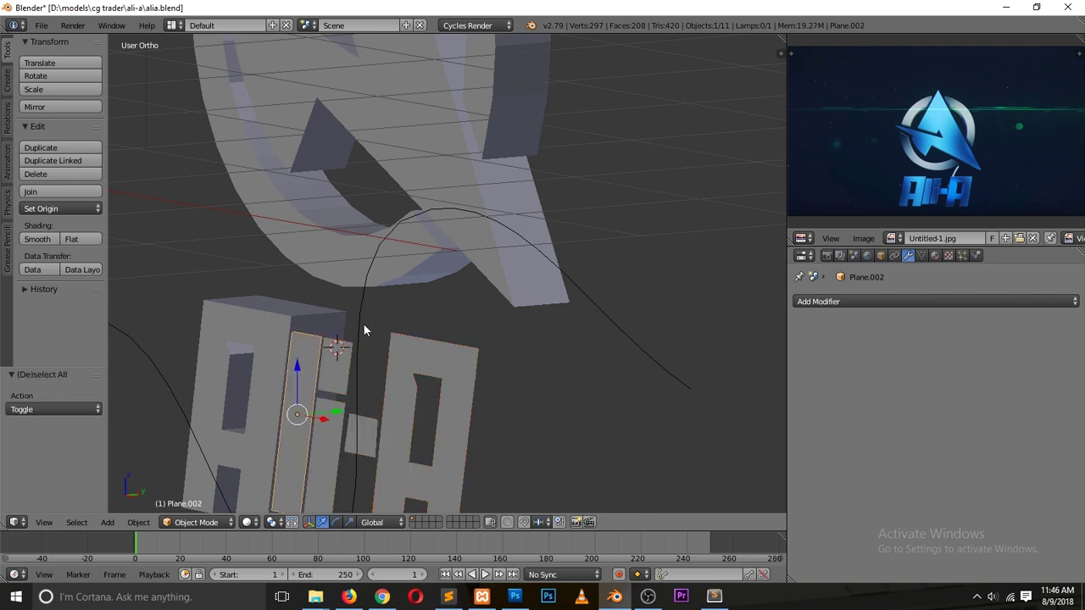
pyautogui.keyDown('shift'); pyautogui.scroll(-4, 332, 346); pyautogui.keyUp('shift')
pyautogui.scroll(2, 289, 294)
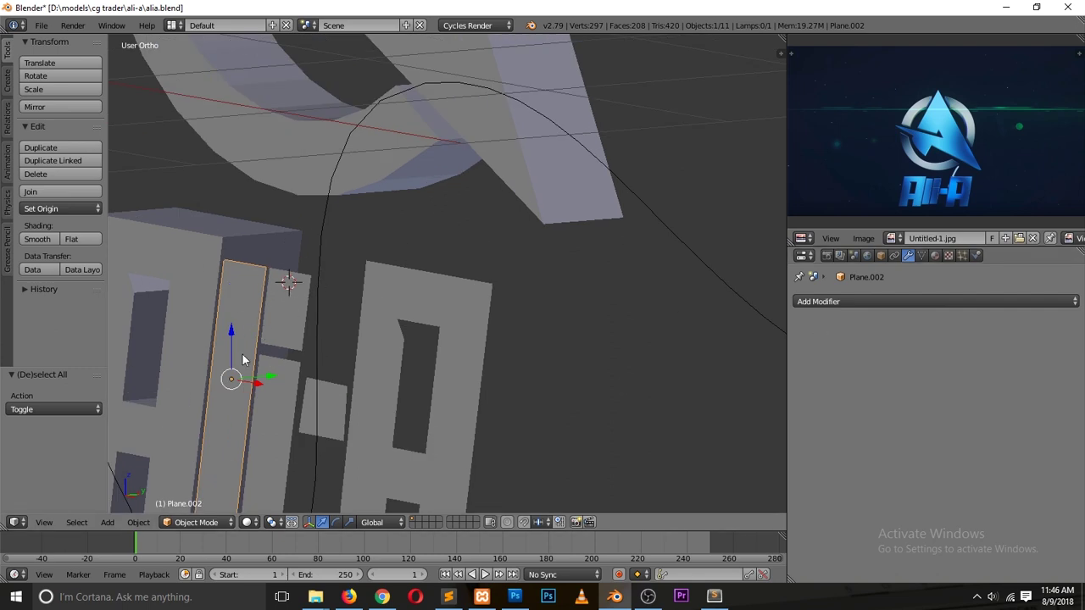
pyautogui.click(891, 301)
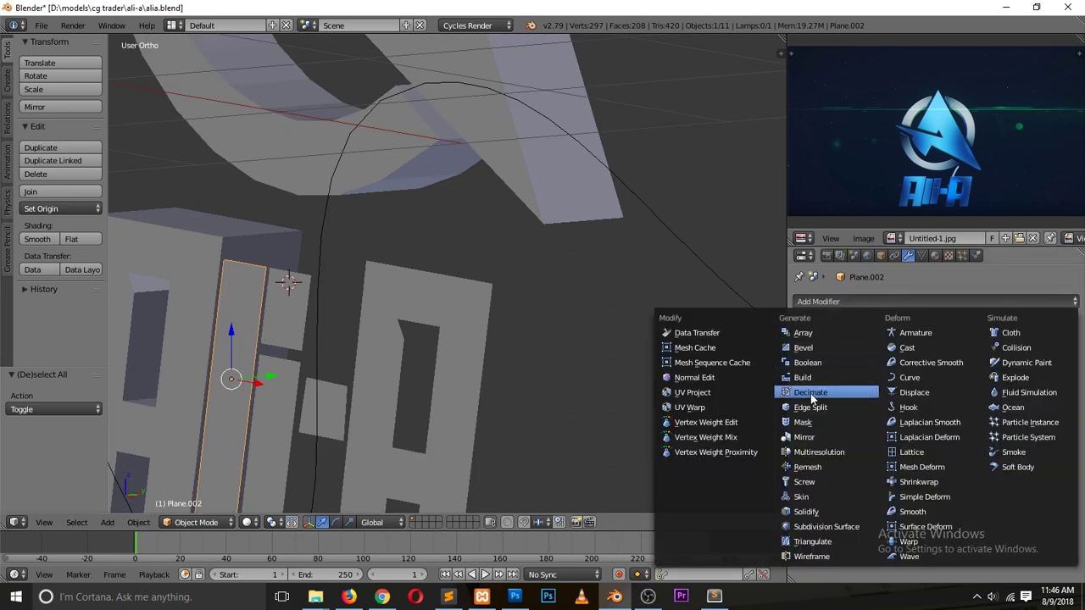
# - Add a Solidify modifier with 0.3 thickness to the i strip
pyautogui.click(837, 512)
pyautogui.click(896, 362)
pyautogui.write('0.3')
pyautogui.press('Return')
# - Select the next letter piece and set its Solidify thickness to 0.3
pyautogui.rightClick(287, 298)
pyautogui.keyDown('shift'); pyautogui.rightClick(292, 379); pyautogui.keyUp('shift')
pyautogui.keyDown('shift'); pyautogui.rightClick(343, 396); pyautogui.keyUp('shift')
pyautogui.keyDown('shift'); pyautogui.rightClick(365, 350); pyautogui.keyUp('shift')
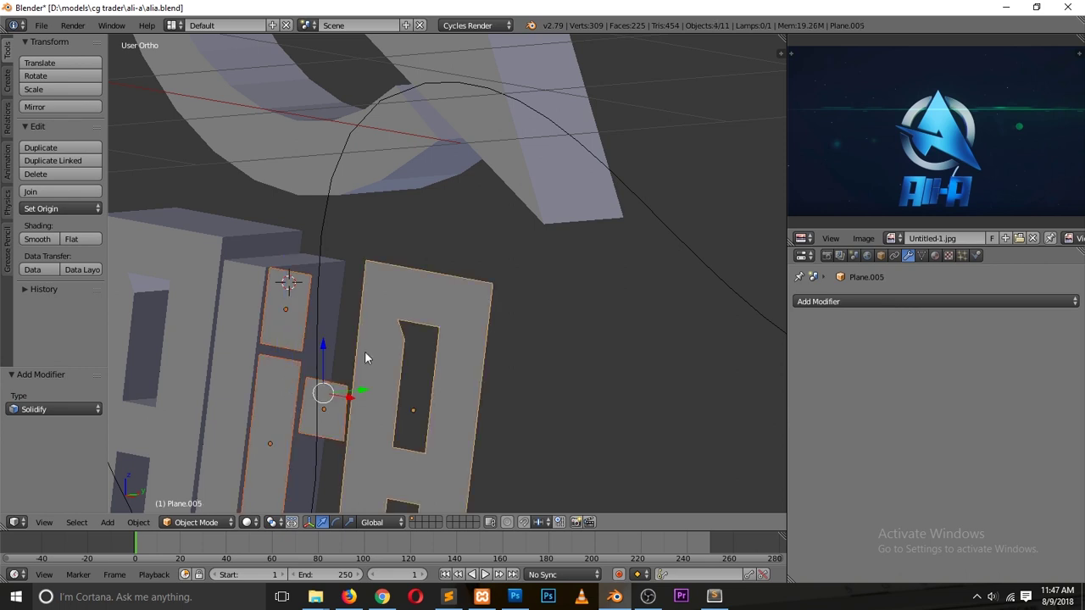
pyautogui.moveTo(417, 297); pyautogui.dragTo(303, 318, button='middle')
pyautogui.rightClick(302, 318)
pyautogui.hotkey('ctrl', 'z')
pyautogui.hotkey('ctrl', 'z')
pyautogui.hotkey('ctrl', 'z')
pyautogui.hotkey('ctrl', 'z')
pyautogui.hotkey('ctrl', 'z')
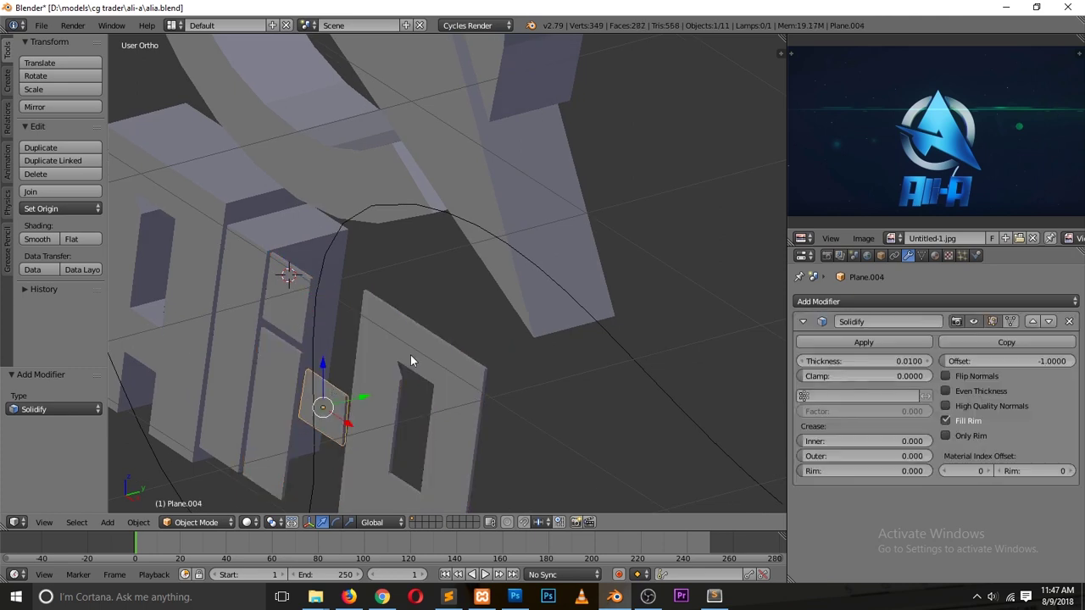
pyautogui.hotkey('ctrl', 'z')
pyautogui.click(865, 361)
pyautogui.write('3')
pyautogui.press('Return')
# - Set the Solidify thickness of the thin letter with the window opening to 0.3
pyautogui.rightClick(284, 356)
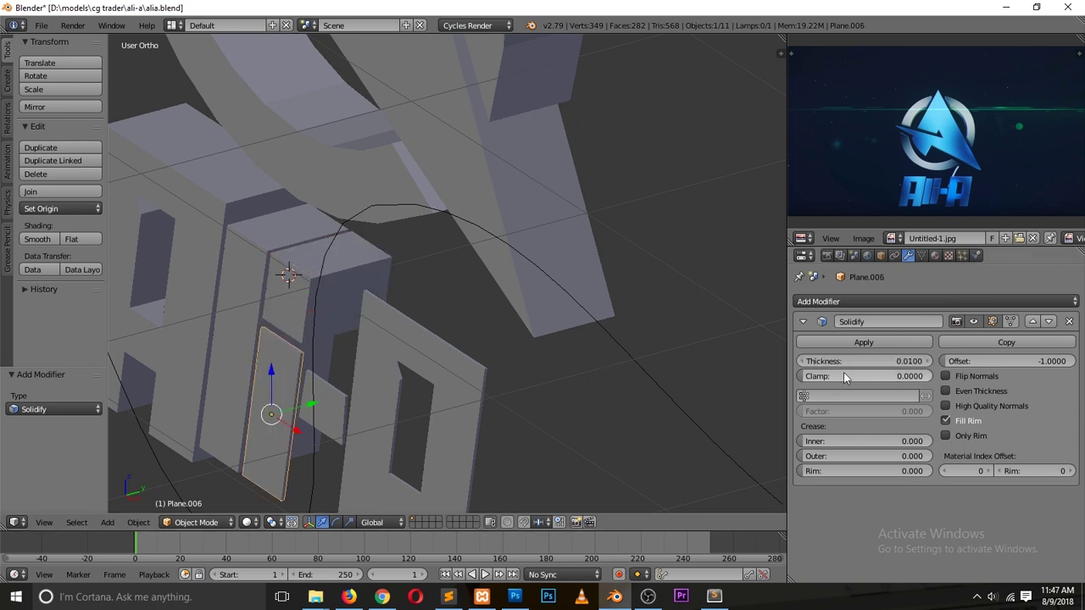
pyautogui.click(865, 361)
pyautogui.write('3')
pyautogui.press('Escape')
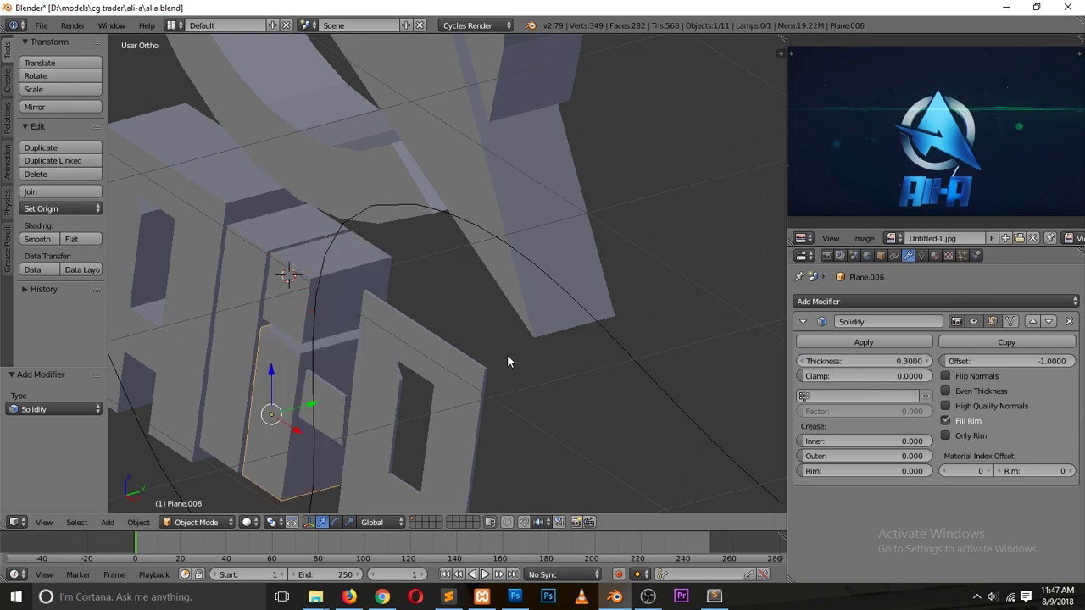
pyautogui.rightClick(326, 398)
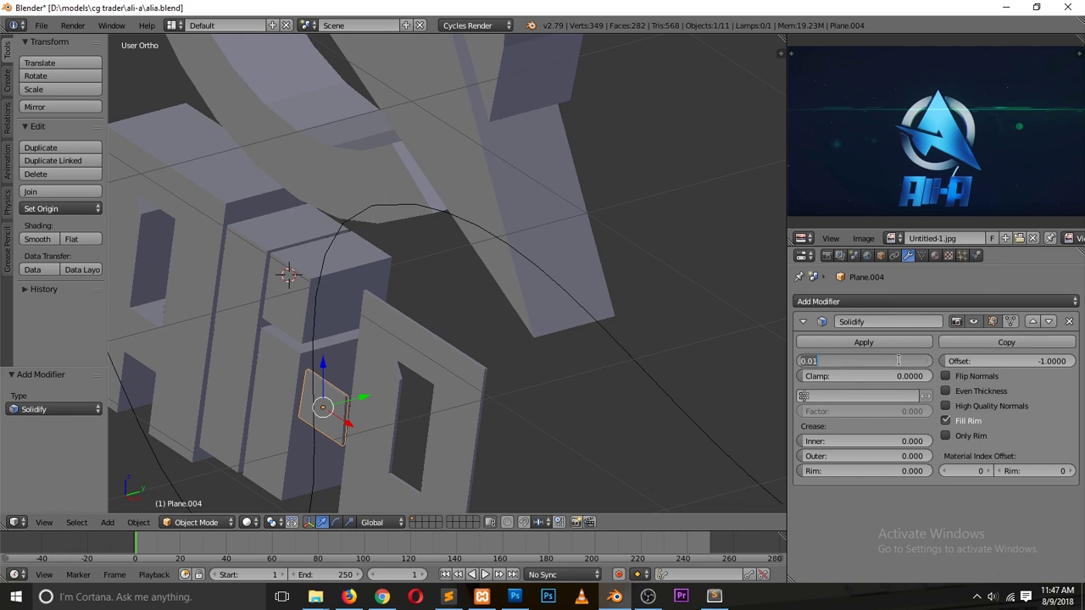
pyautogui.rightClick(460, 355)
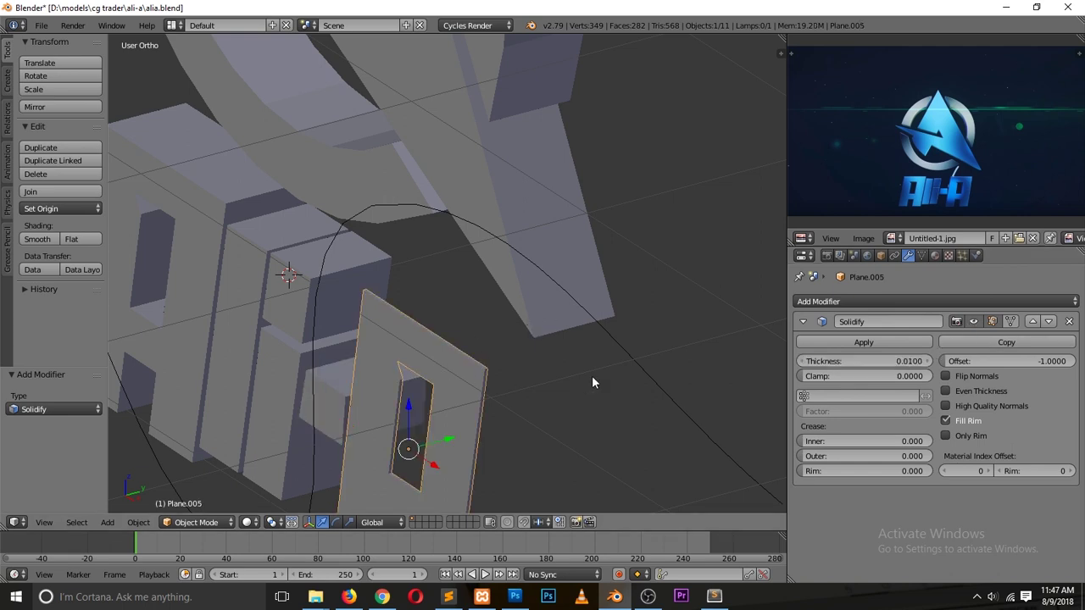
pyautogui.click(860, 361)
pyautogui.write('0.3')
pyautogui.press('Return')
# - Check the letters' depth from front and angled views, then save over alia.blend
pyautogui.press('KP_1')
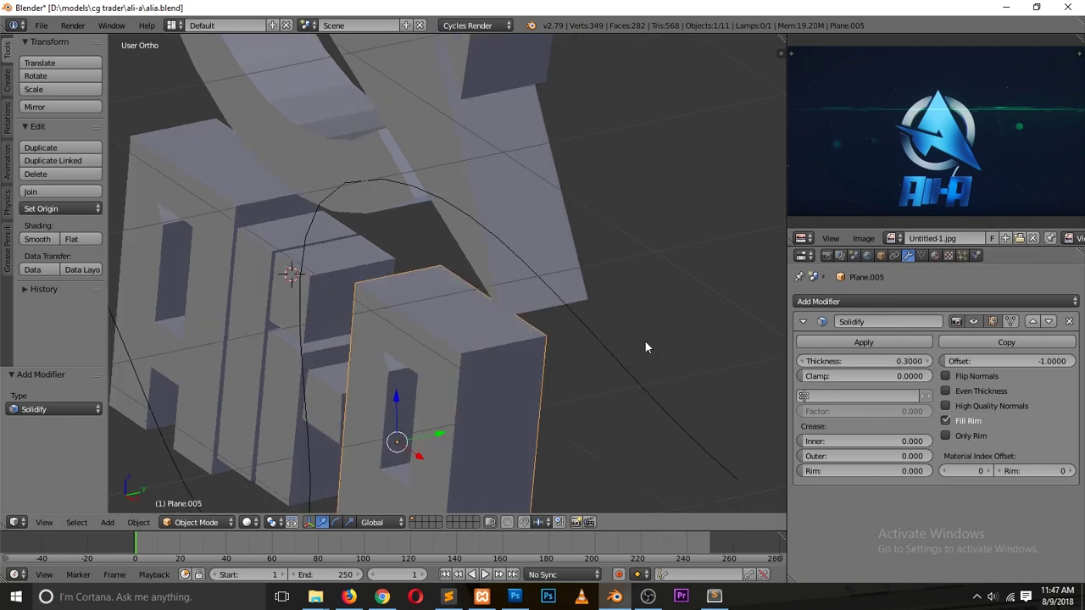
pyautogui.scroll(-2, 649, 338)
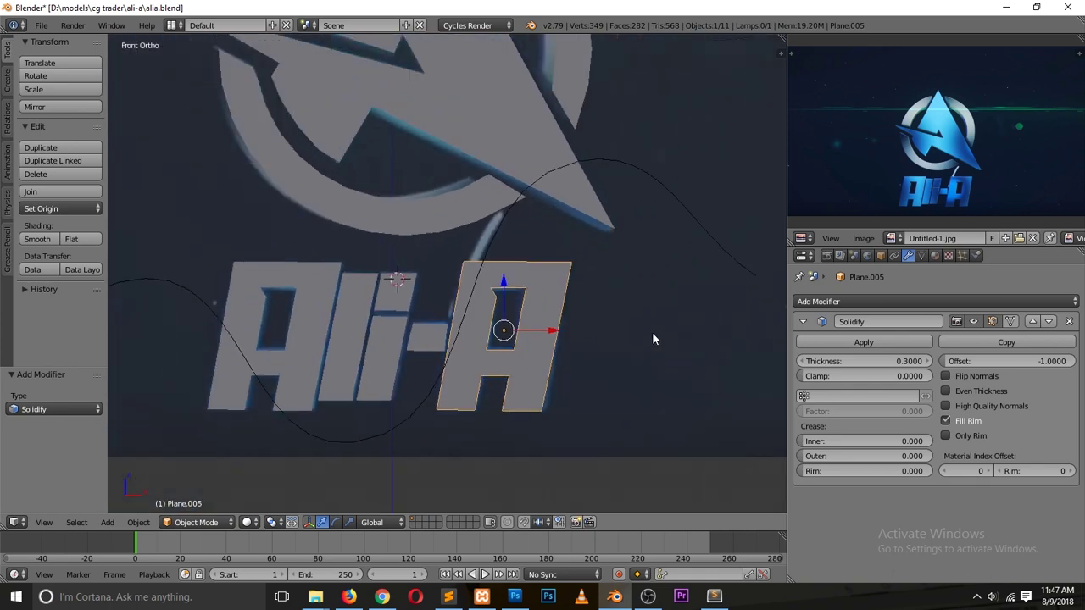
pyautogui.keyDown('shift'); pyautogui.scroll(2, 615, 310); pyautogui.keyUp('shift')
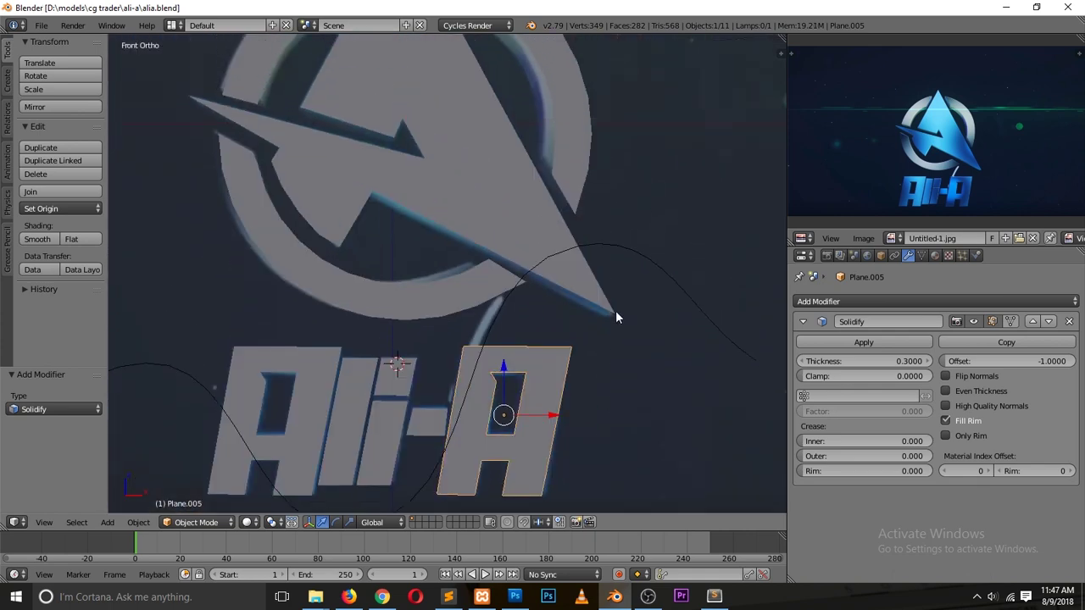
pyautogui.keyDown('shift'); pyautogui.scroll(2, 615, 310); pyautogui.keyUp('shift')
pyautogui.moveTo(623, 285); pyautogui.dragTo(536, 300, button='middle')
pyautogui.scroll(5, 545, 299)
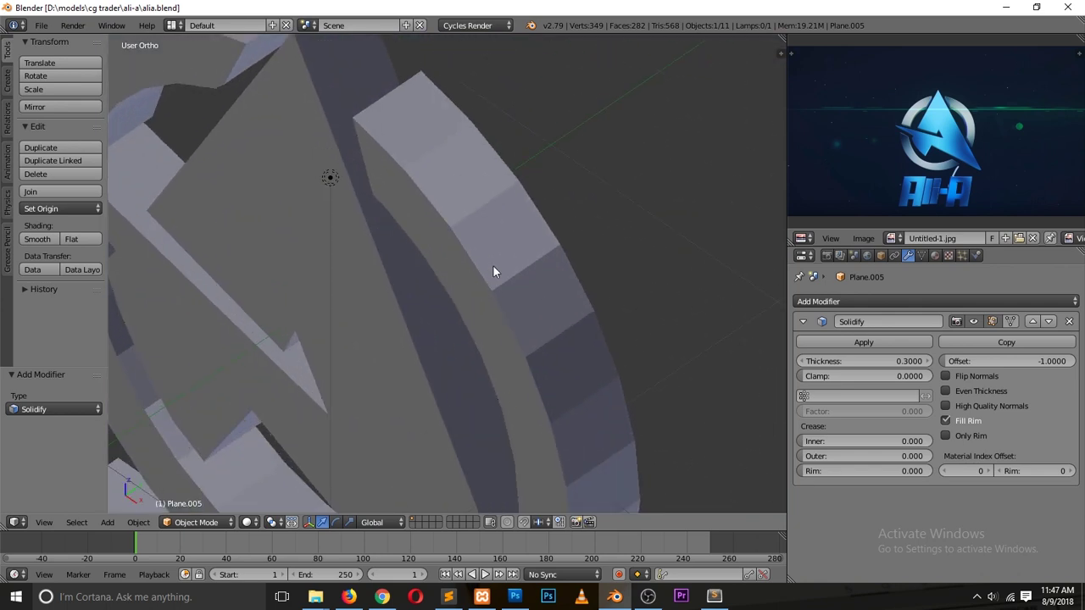
pyautogui.scroll(2, 467, 229)
pyautogui.scroll(-3, 466, 228)
pyautogui.hotkey('ctrl', 's')
pyautogui.click(470, 229)
# - Turn the view to face the logo and select the ring segments object
pyautogui.scroll(3, 977, 111)
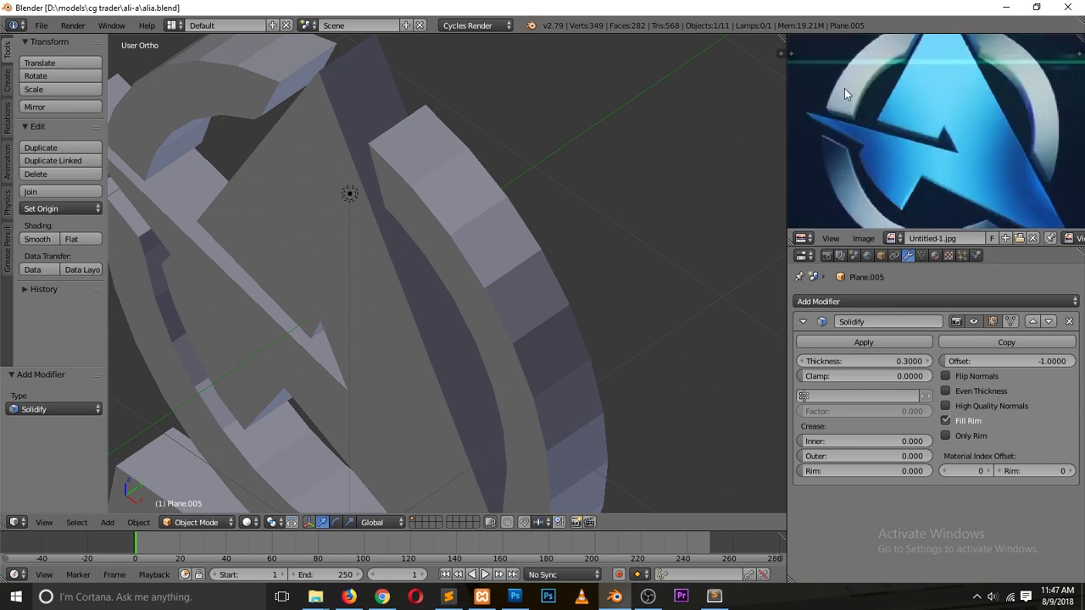
pyautogui.scroll(-3, 409, 228)
pyautogui.moveTo(408, 237); pyautogui.dragTo(497, 200, button='middle')
pyautogui.rightClick(496, 200)
# - Stack a Bevel modifier (0.1 width, 1 segment) after the ring's Solidify and inspect its edges
pyautogui.click(909, 301)
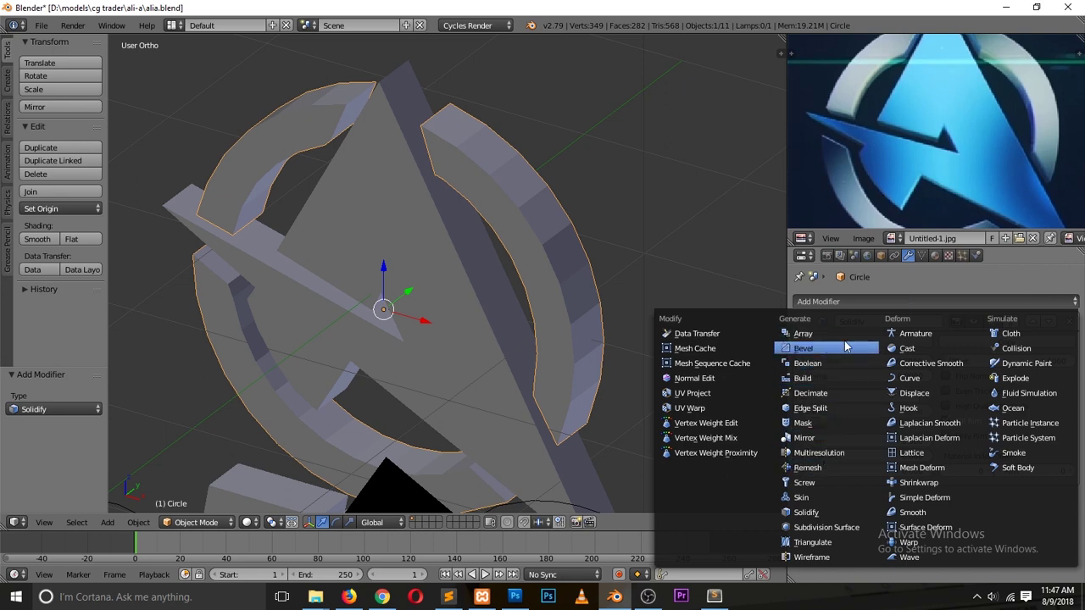
pyautogui.click(820, 356)
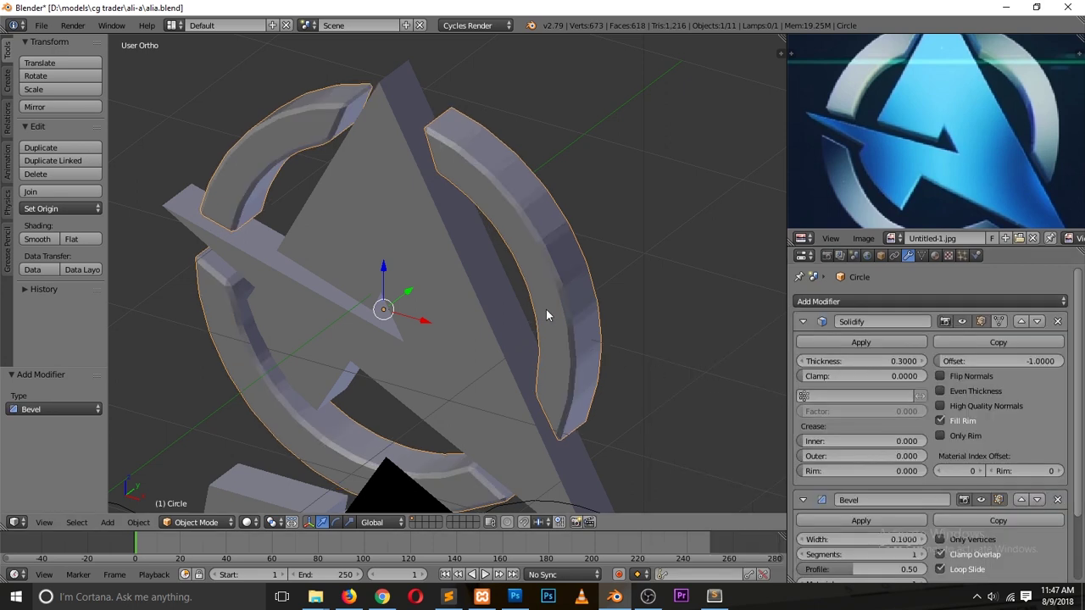
pyautogui.scroll(1, 597, 331)
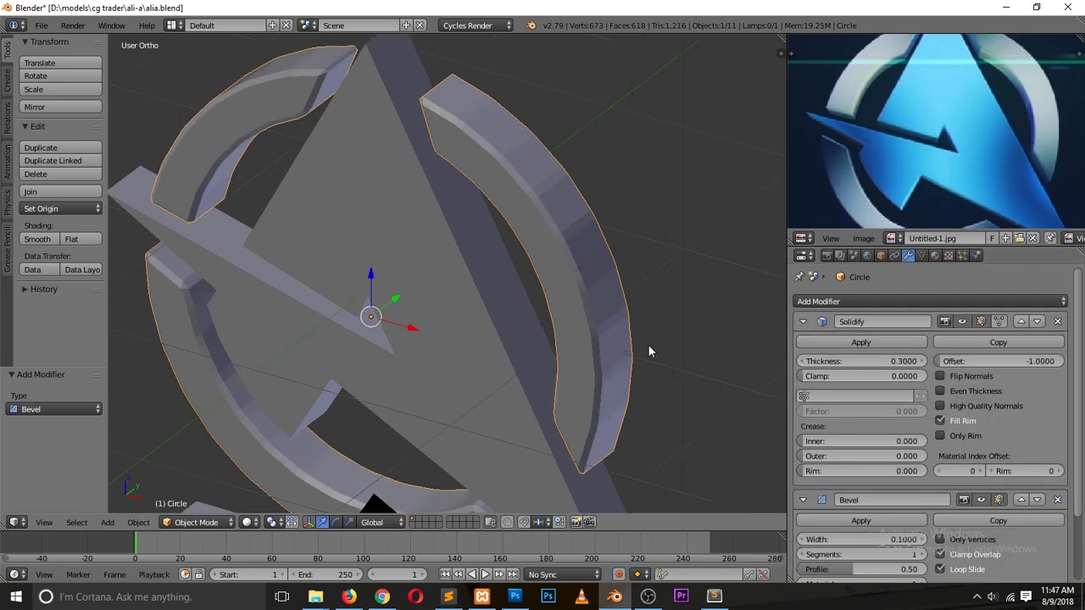
pyautogui.click(803, 322)
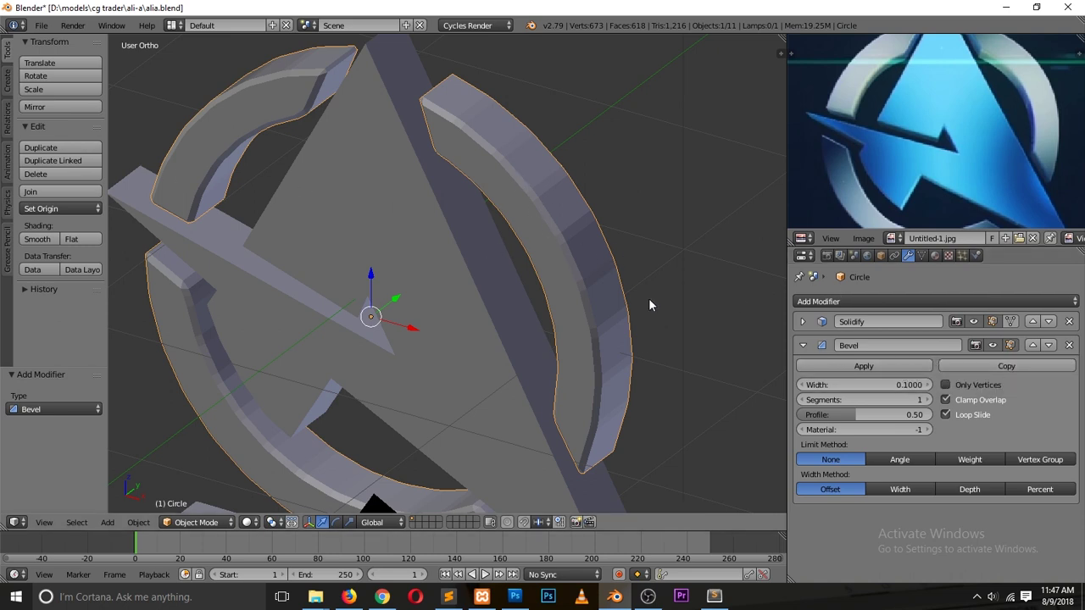
pyautogui.press('KP_1')
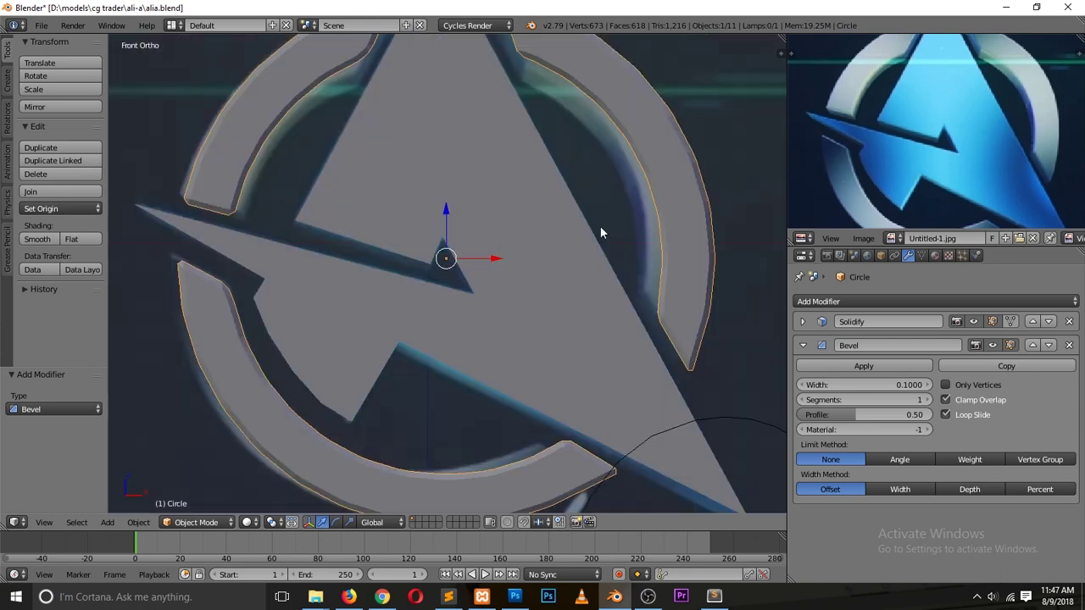
pyautogui.scroll(-2, 651, 249)
pyautogui.moveTo(638, 171); pyautogui.dragTo(562, 199, button='middle')
pyautogui.scroll(3, 562, 198)
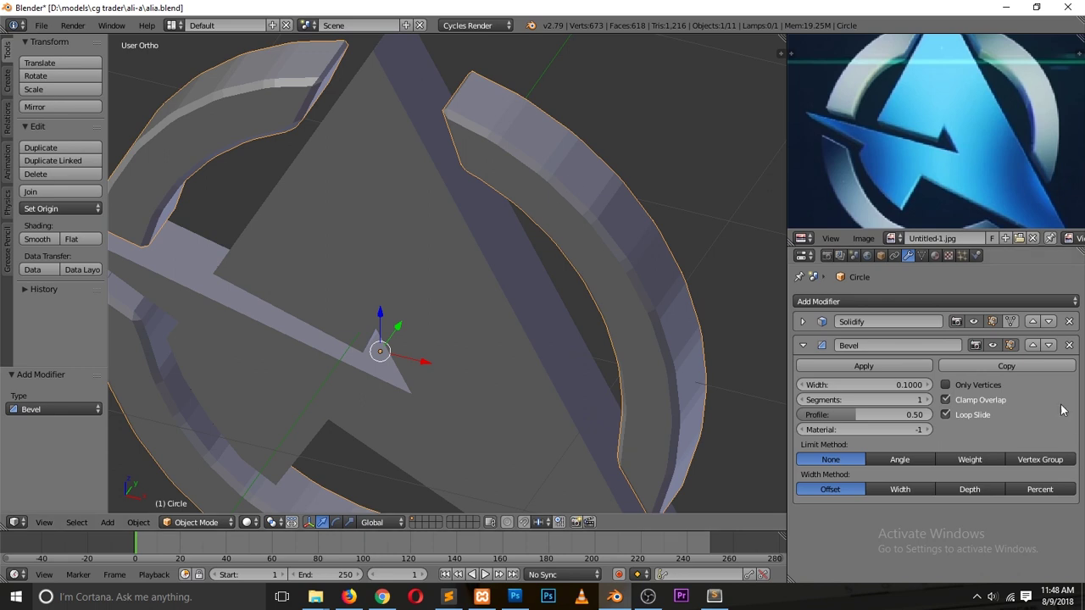
# - Delete the ring's Bevel and give the triangle a Bevel of 0.011 width and 3 segments
pyautogui.click(1069, 345)
pyautogui.rightClick(530, 323)
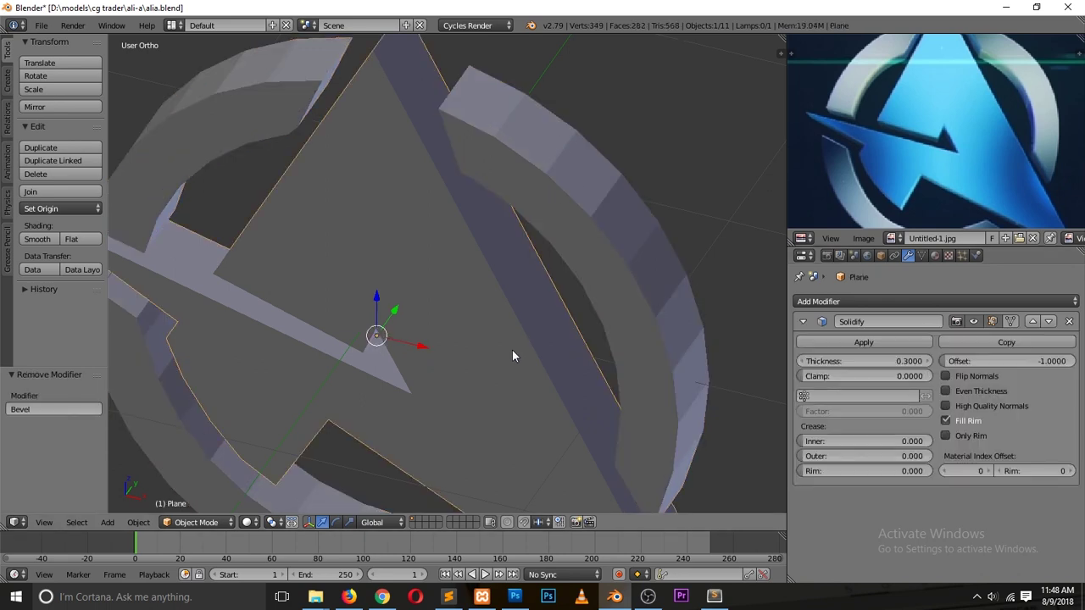
pyautogui.click(943, 301)
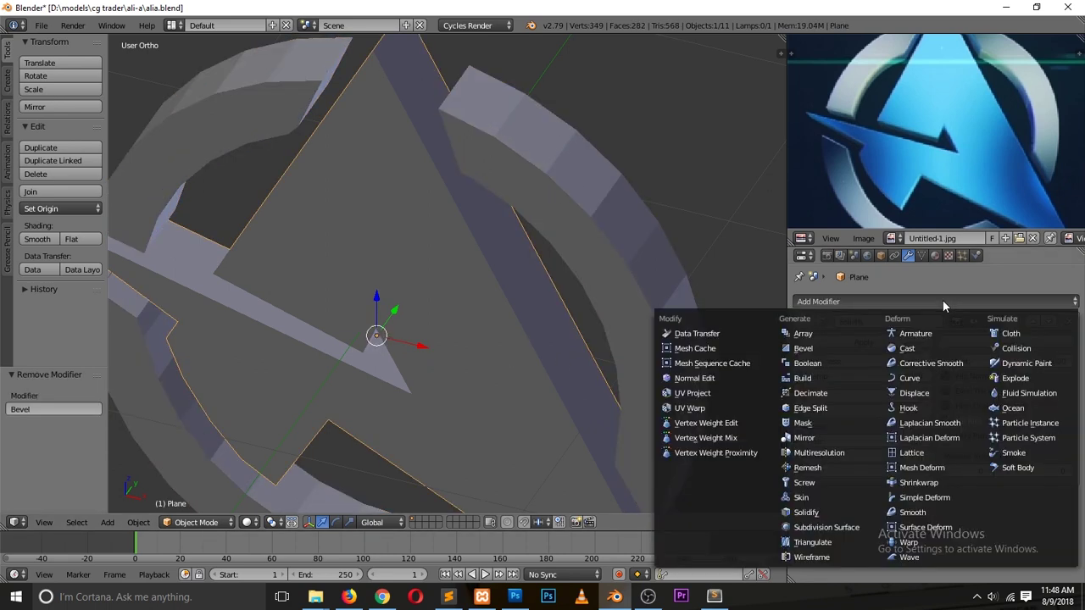
pyautogui.click(813, 350)
pyautogui.moveTo(559, 314); pyautogui.dragTo(891, 363, button='middle')
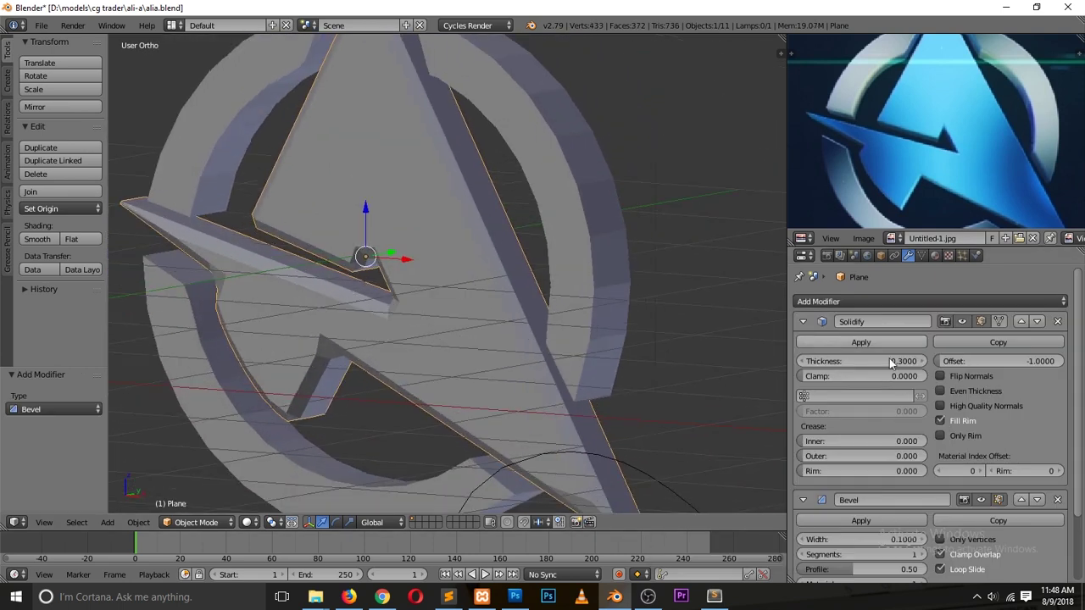
pyautogui.click(802, 321)
pyautogui.moveTo(926, 389)
pyautogui.mouseDown()
pyautogui.moveTo(885, 389)
pyautogui.moveTo(911, 400)
pyautogui.mouseUp()
pyautogui.click(928, 399)
pyautogui.click(927, 399)
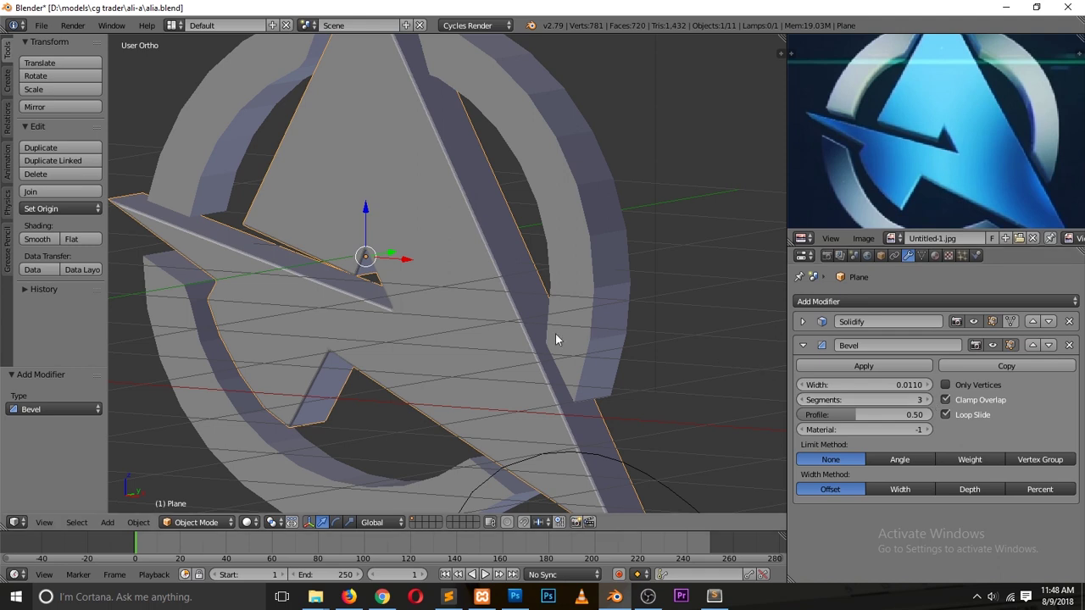
# - Inspect the bevelled triangle, then remove its Bevel and expand the Solidify panel
pyautogui.press('KP_1')
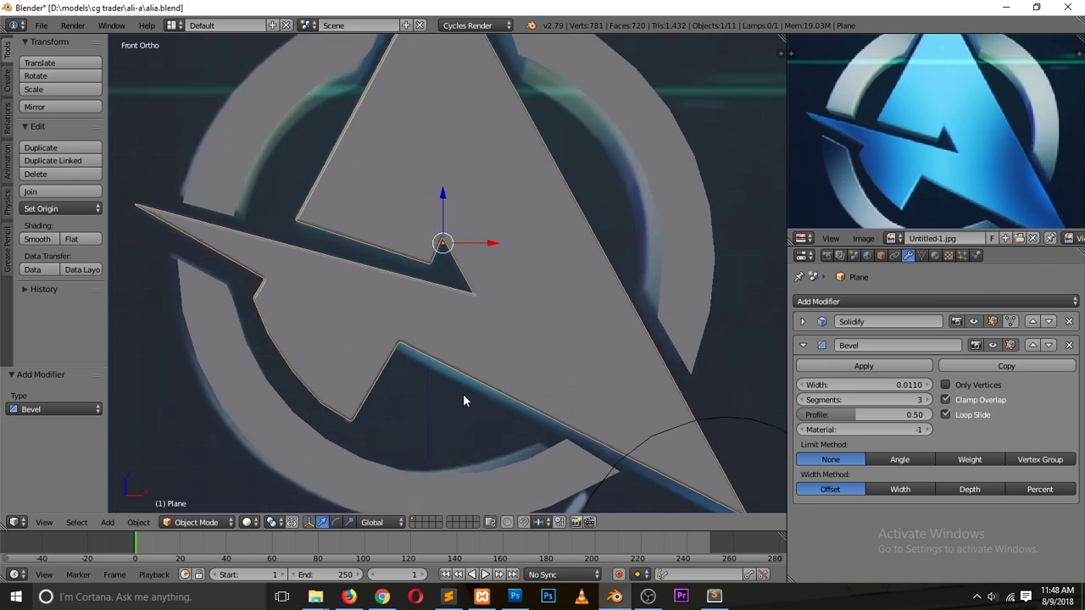
pyautogui.scroll(1, 463, 394)
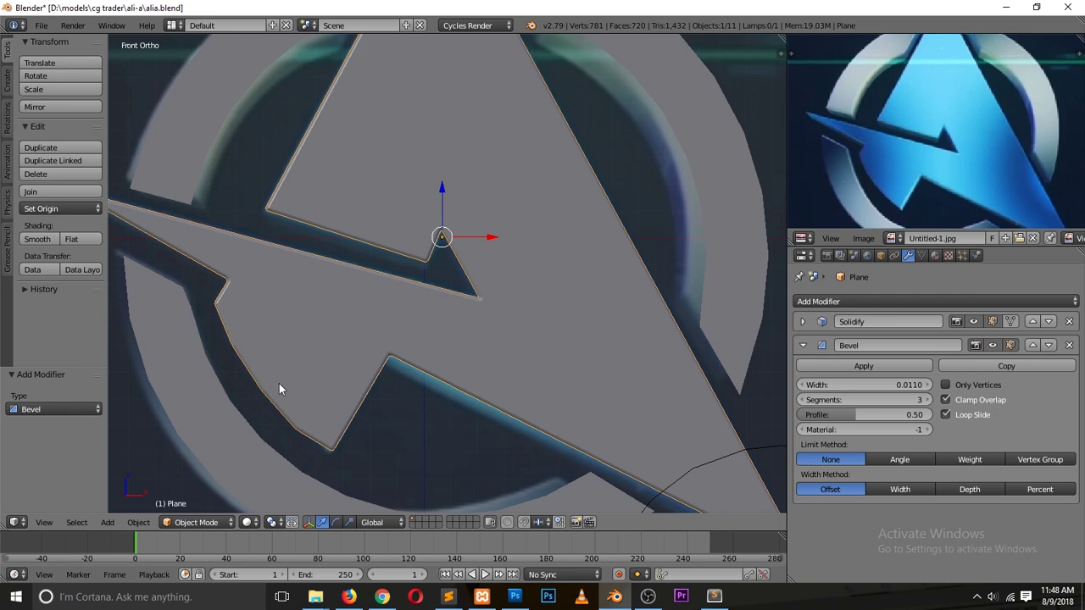
pyautogui.moveTo(302, 388); pyautogui.dragTo(344, 360, button='middle')
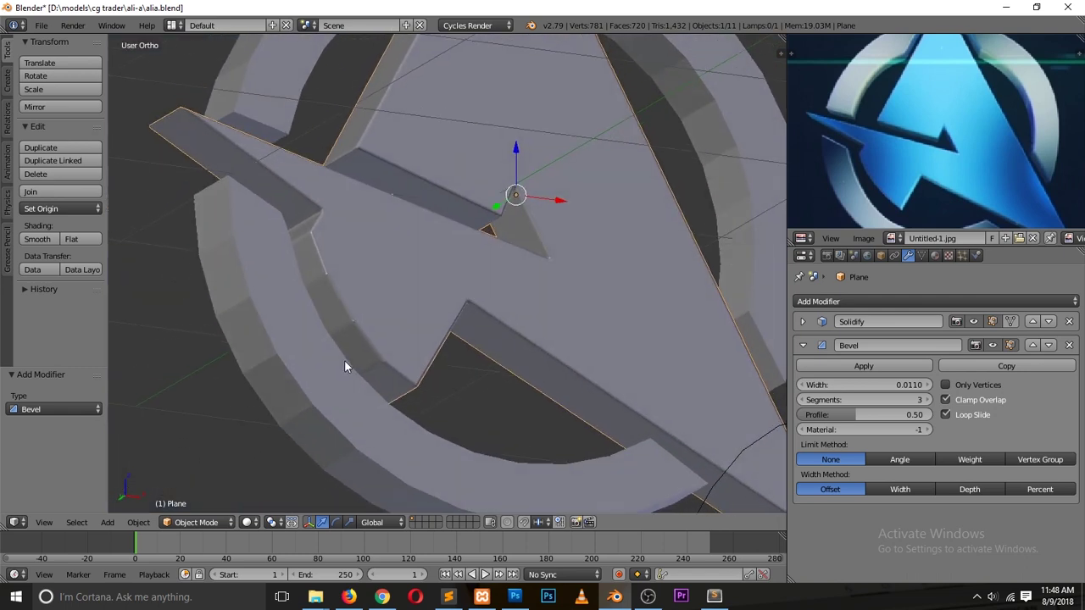
pyautogui.press('KP_1')
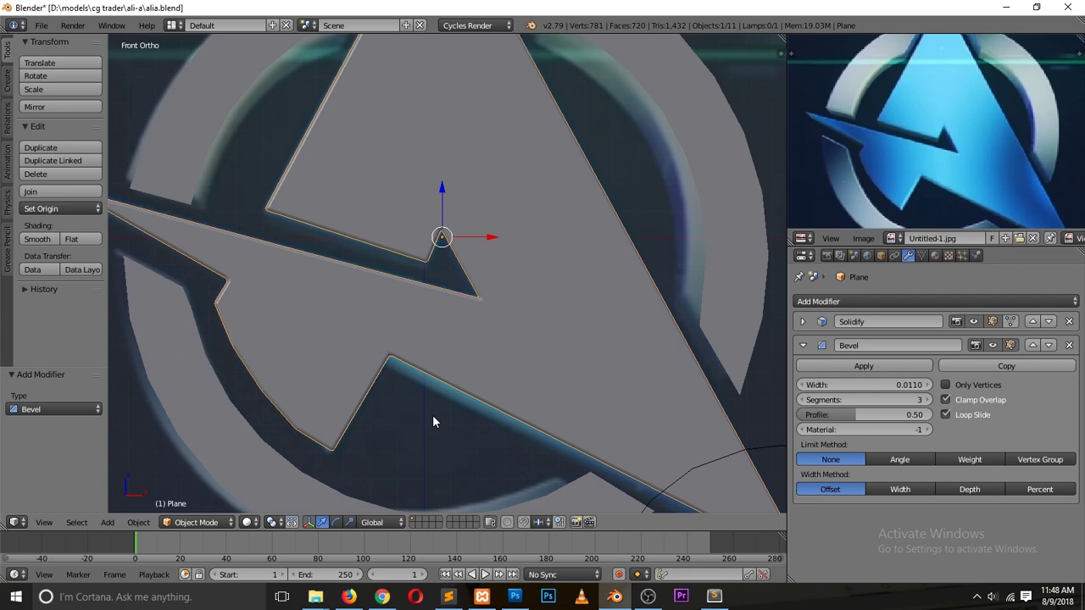
pyautogui.click(1069, 345)
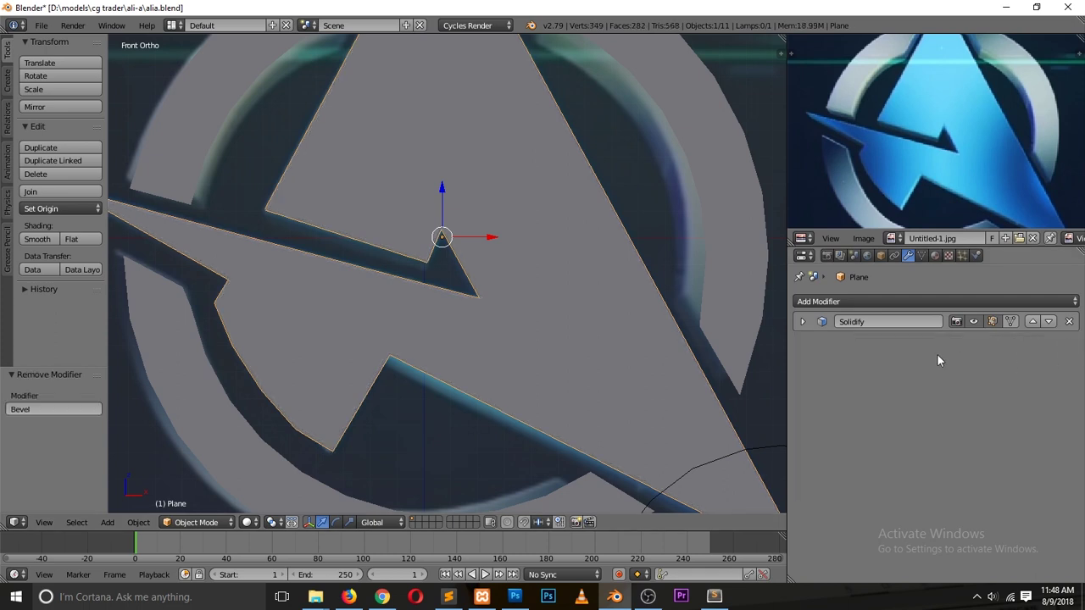
pyautogui.click(801, 322)
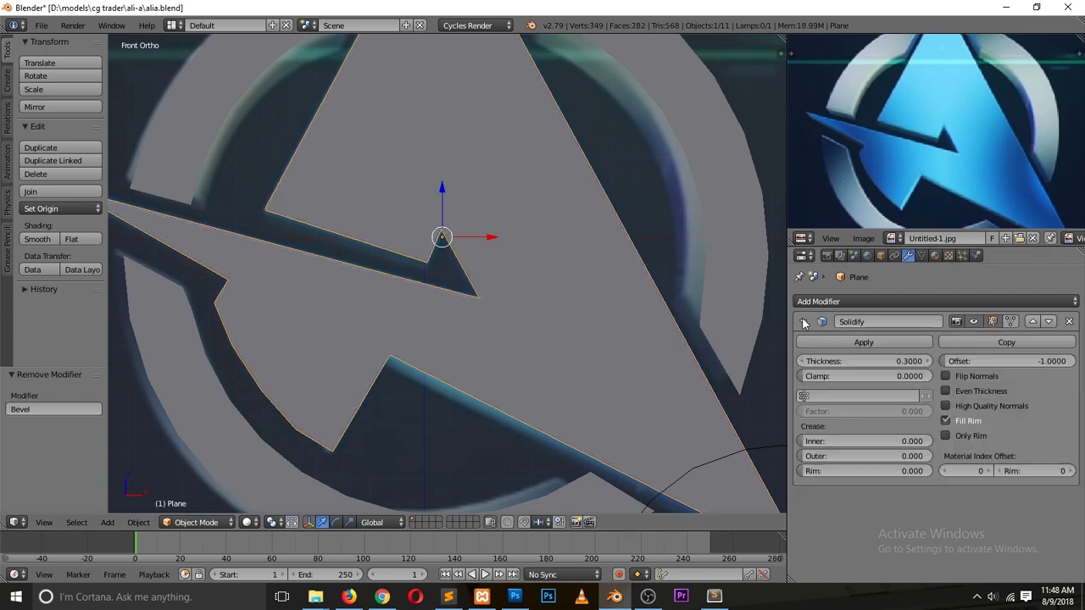
# - Apply the triangle's Solidify modifier and discard a trial level 2 subdivision
pyautogui.click(860, 342)
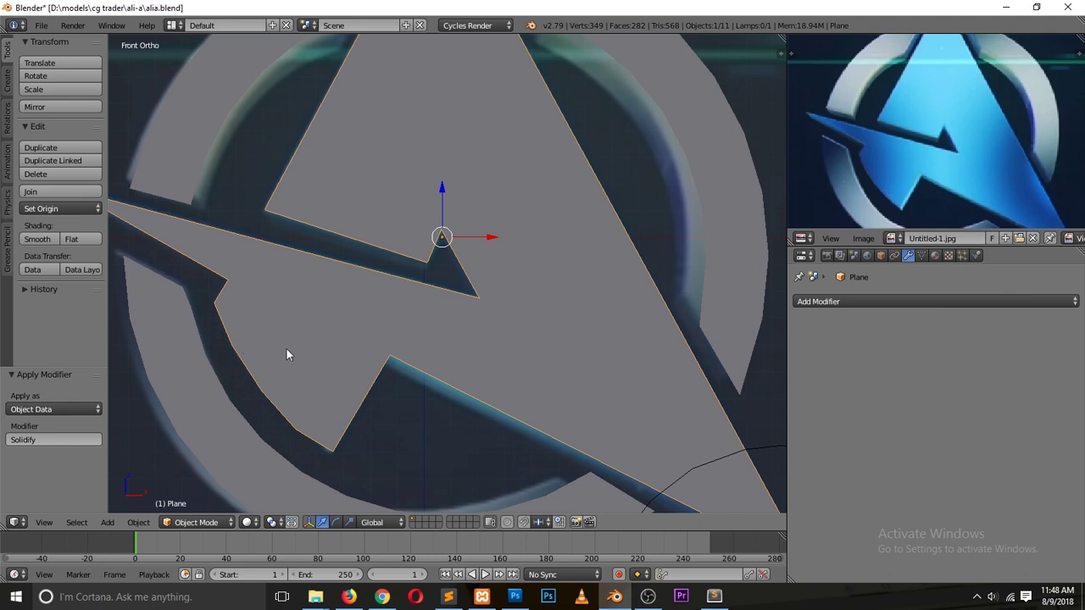
pyautogui.moveTo(321, 336); pyautogui.dragTo(397, 336, button='middle')
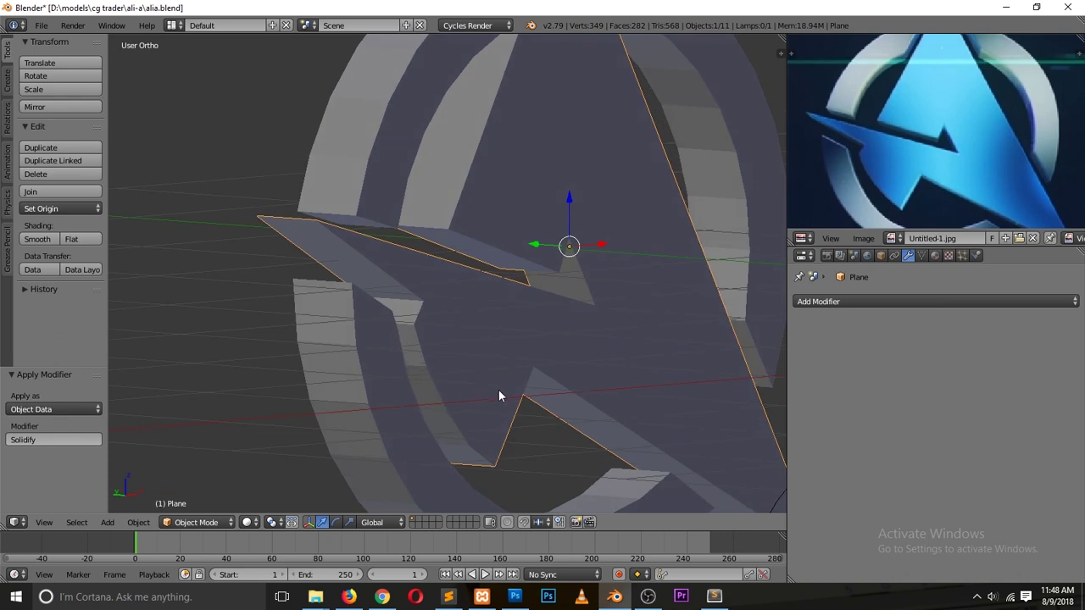
pyautogui.hotkey('ctrl', '2')
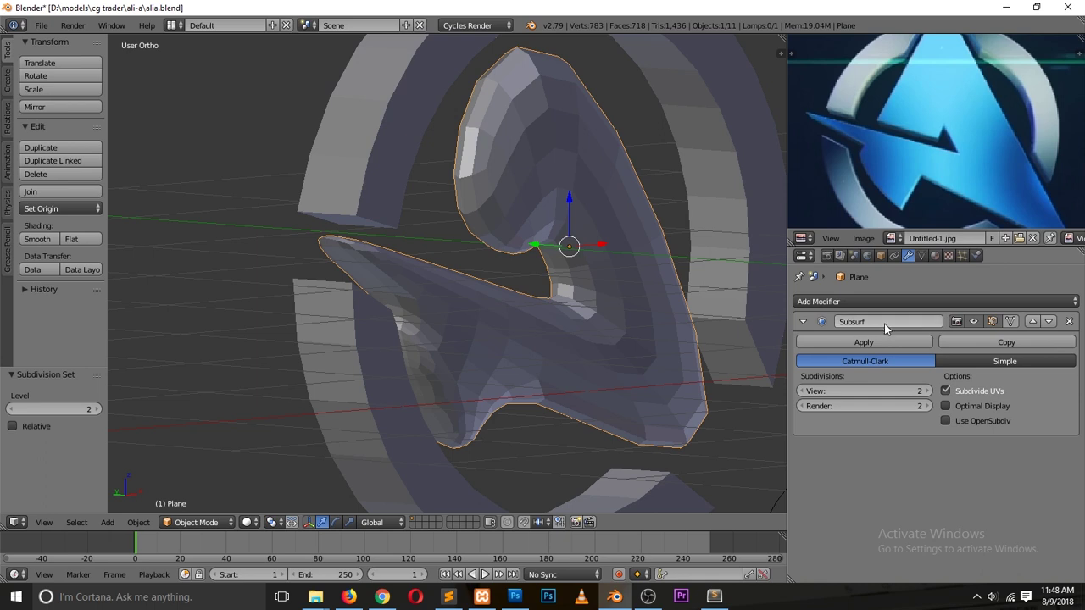
pyautogui.click(1068, 321)
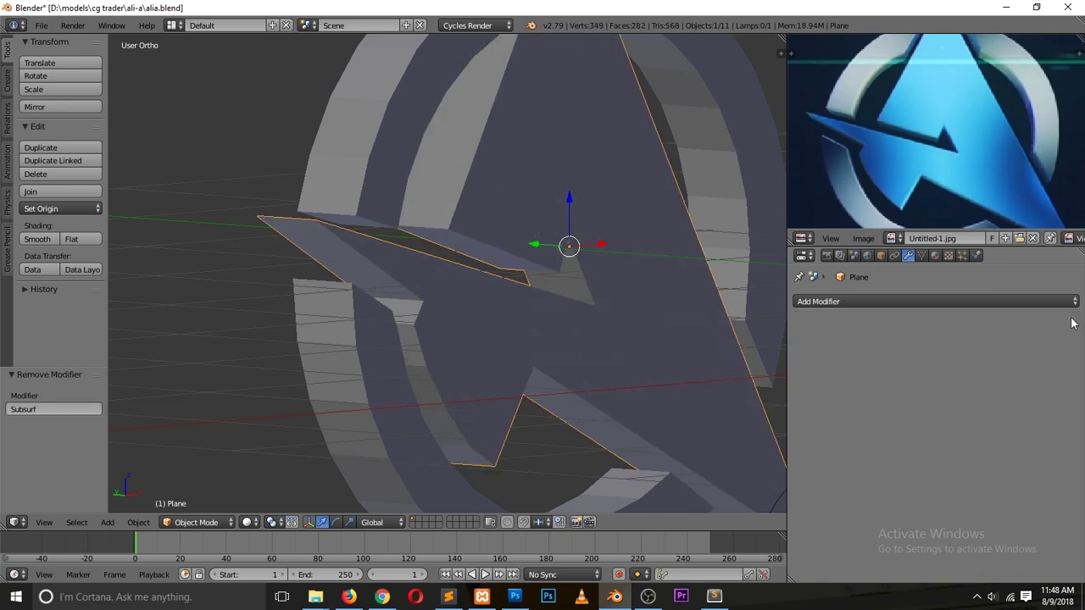
# - Add a Subdivision Surface with 1 view level to the triangle and isolate it in local view
pyautogui.click(949, 300)
pyautogui.click(814, 526)
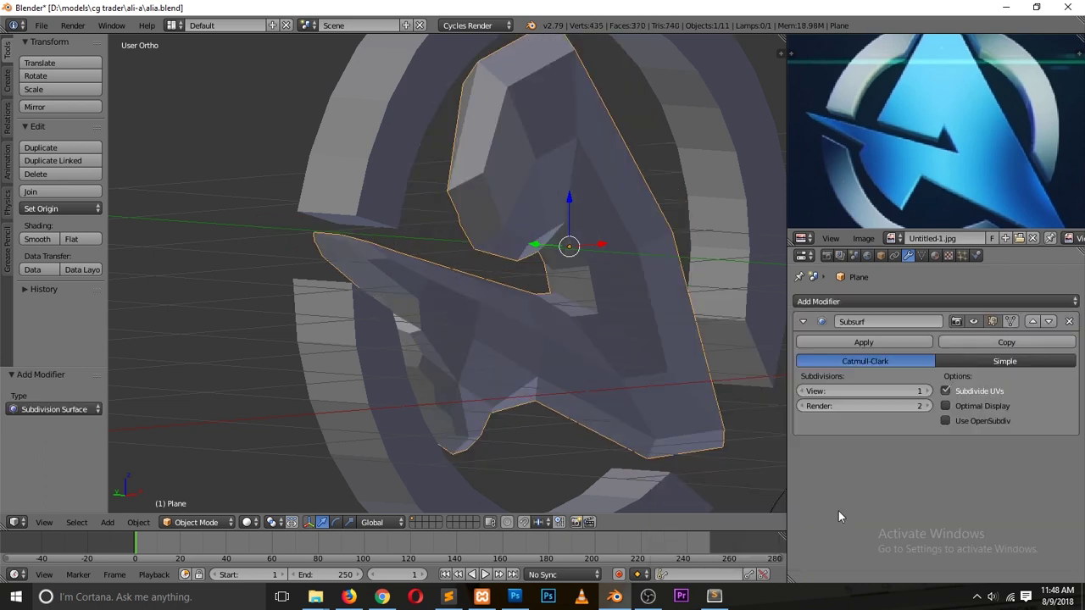
pyautogui.press('KP_1')
pyautogui.scroll(2, 432, 292)
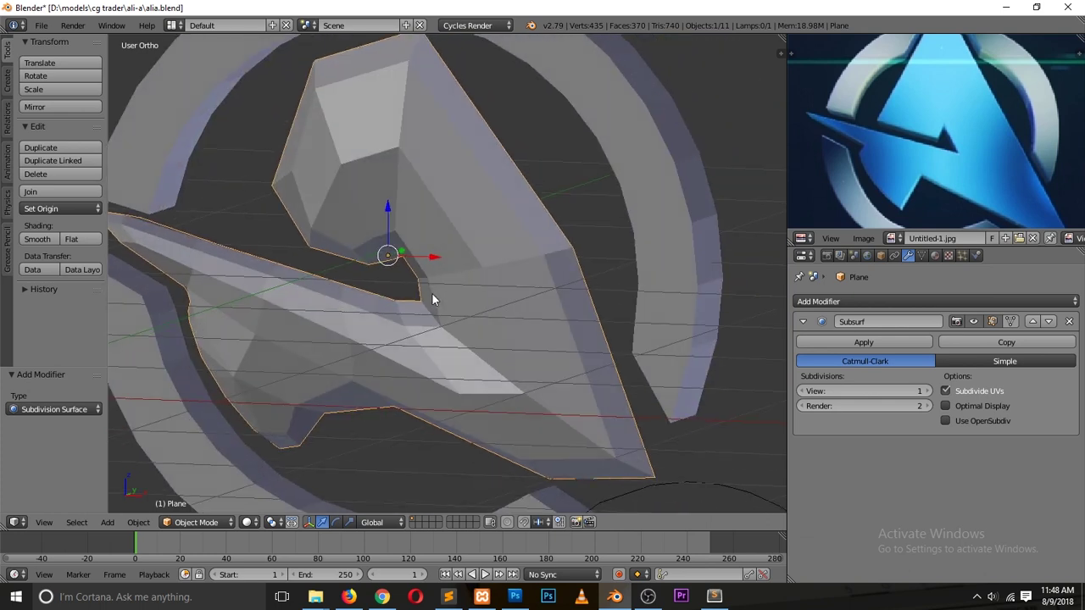
pyautogui.scroll(1, 442, 297)
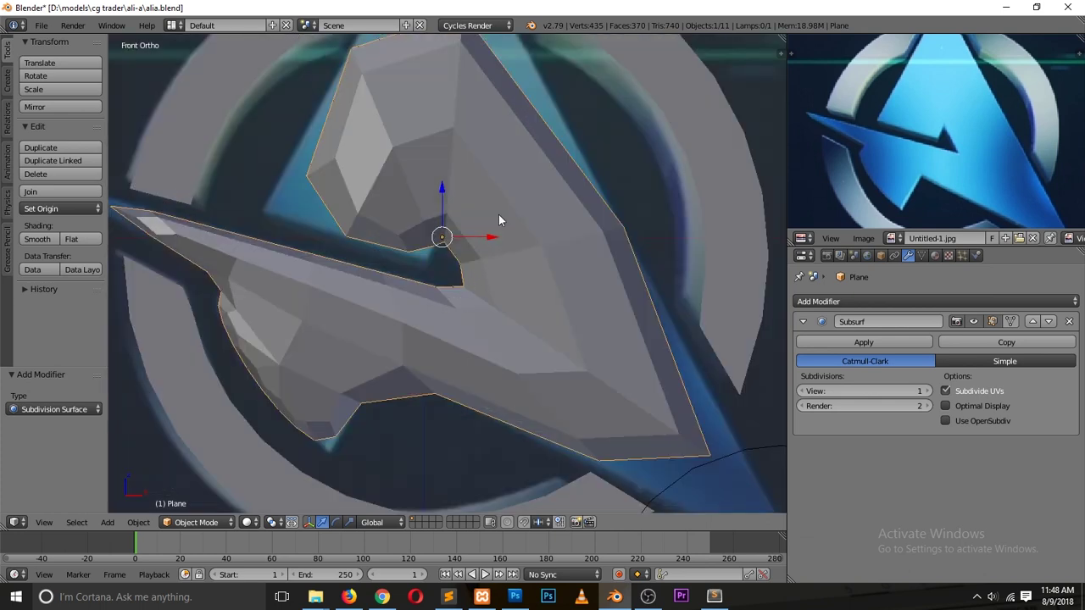
pyautogui.press('KP_Divide')
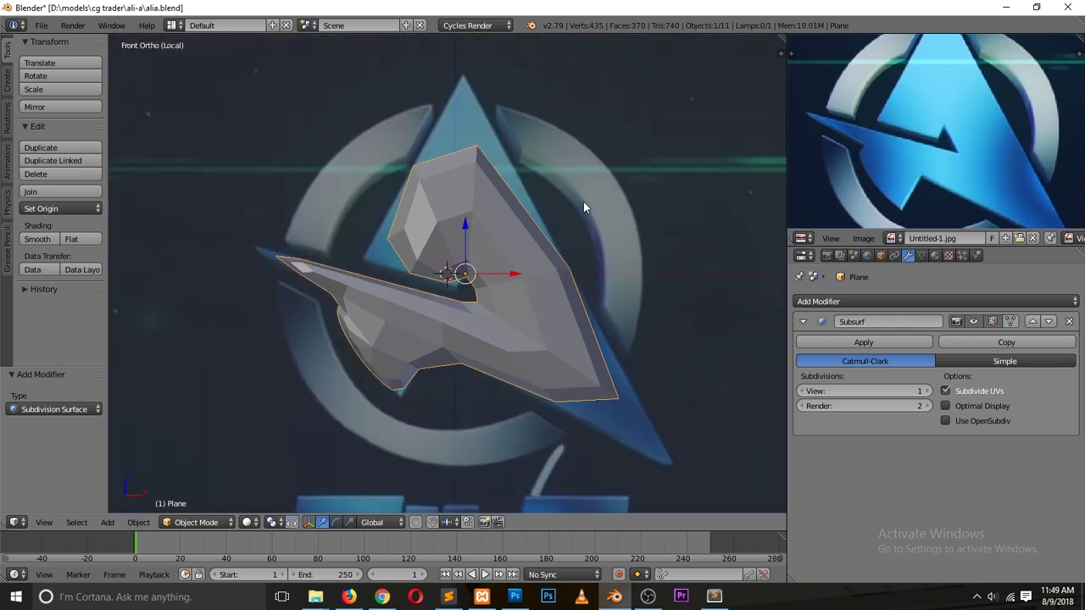
pyautogui.moveTo(583, 201); pyautogui.dragTo(522, 253, button='middle')
pyautogui.scroll(-1, 523, 251)
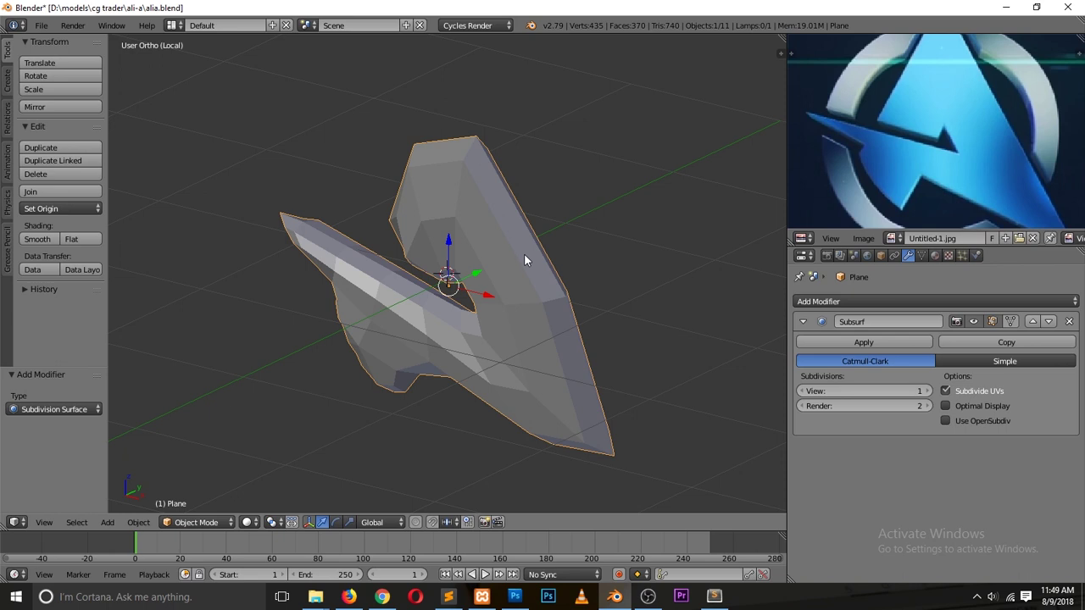
# - Enter Edit Mode in edge select, try a first set of outline loops, then clear the selection
pyautogui.press('Tab')
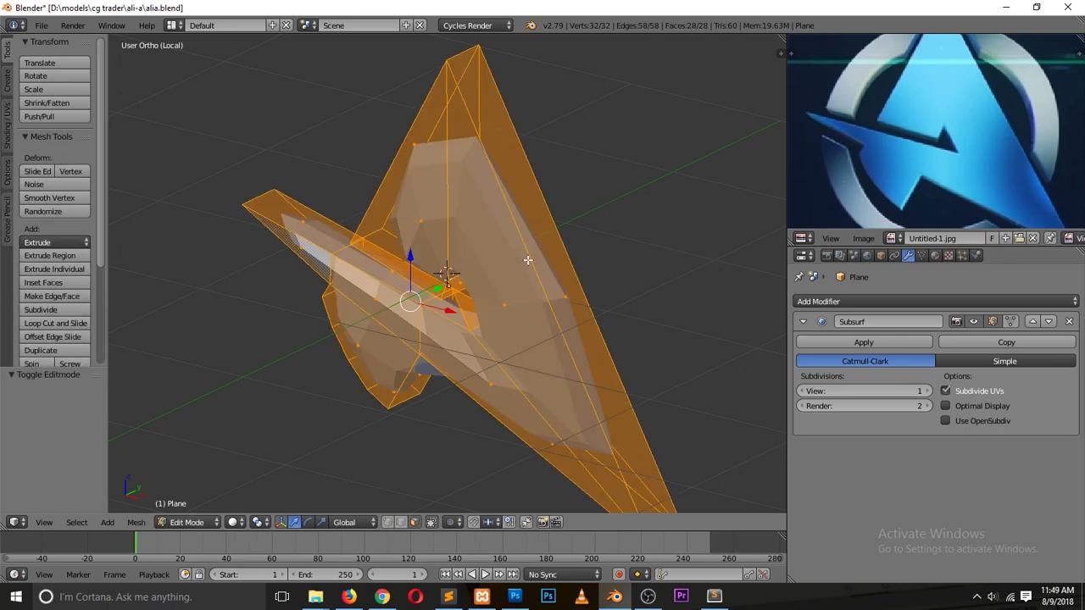
pyautogui.moveTo(517, 259); pyautogui.dragTo(527, 261, button='middle')
pyautogui.hotkey('ctrl', 'Tab')
pyautogui.click(526, 263)
pyautogui.press('a')
pyautogui.keyDown('alt'); pyautogui.rightClick(469, 222); pyautogui.keyUp('alt')
pyautogui.keyDown('alt'); pyautogui.keyDown('shift'); pyautogui.rightClick(505, 200); pyautogui.keyUp('shift'); pyautogui.keyUp('alt')
pyautogui.keyDown('alt'); pyautogui.keyDown('shift'); pyautogui.rightClick(462, 139); pyautogui.keyUp('shift'); pyautogui.keyUp('alt')
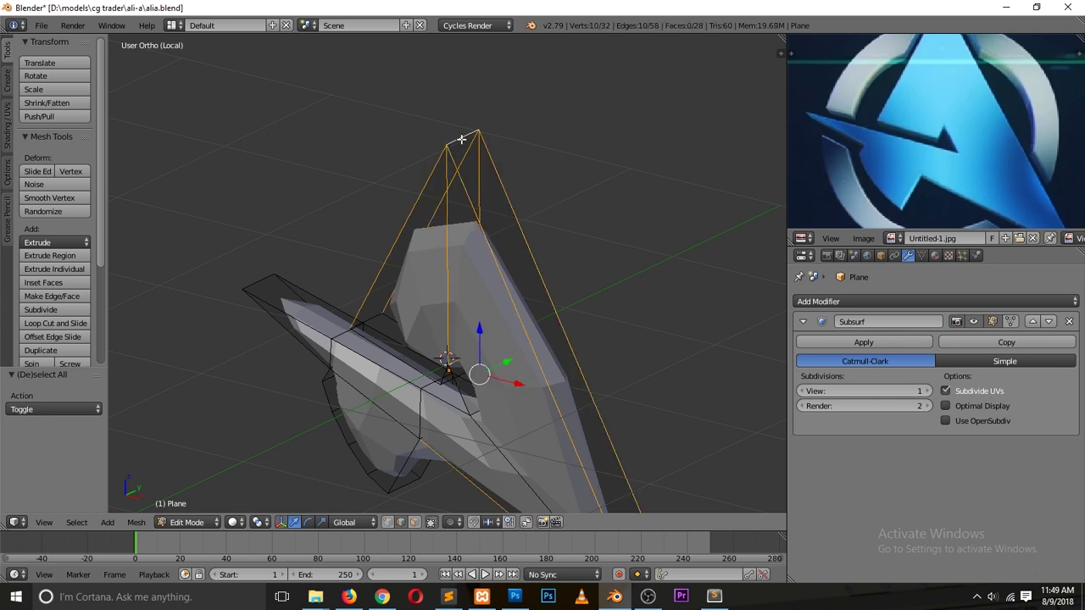
pyautogui.keyDown('shift'); pyautogui.scroll(-3, 498, 239); pyautogui.keyUp('shift')
pyautogui.keyDown('shift'); pyautogui.scroll(-3, 500, 239); pyautogui.keyUp('shift')
pyautogui.press('a')
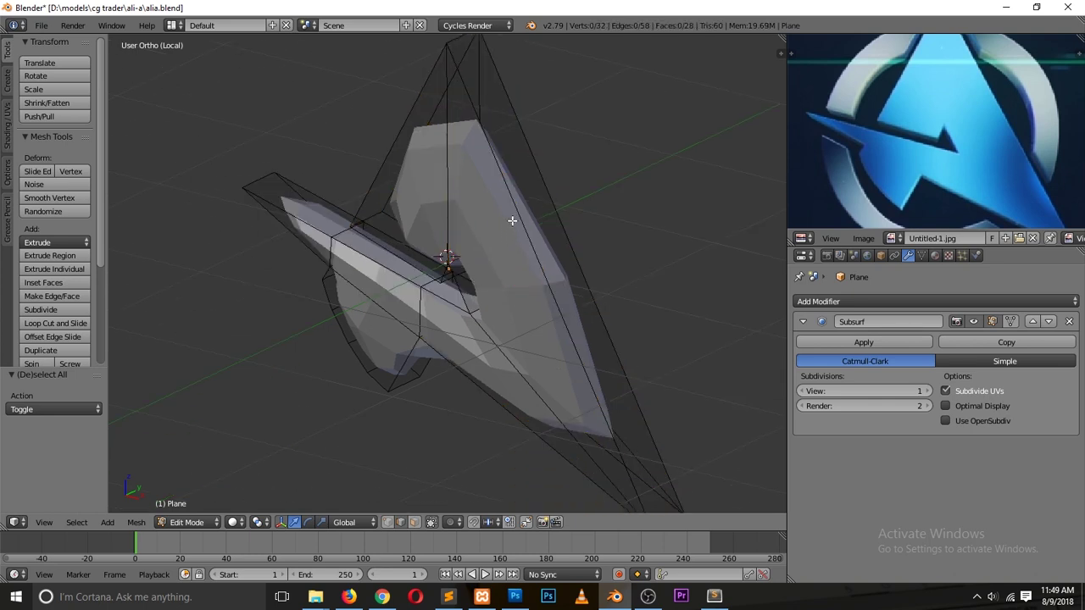
# - Select the outer, right, left, lower-wing and lower edge loops to complete the logo outline
pyautogui.keyDown('alt'); pyautogui.rightClick(510, 193); pyautogui.keyUp('alt')
pyautogui.keyDown('alt'); pyautogui.keyDown('shift'); pyautogui.rightClick(549, 140); pyautogui.keyUp('shift'); pyautogui.keyUp('alt')
pyautogui.moveTo(445, 180); pyautogui.dragTo(427, 159, button='middle')
pyautogui.keyDown('alt'); pyautogui.keyDown('shift'); pyautogui.rightClick(395, 150); pyautogui.keyUp('shift'); pyautogui.keyUp('alt')
pyautogui.keyDown('alt'); pyautogui.keyDown('shift'); pyautogui.rightClick(439, 304); pyautogui.keyUp('shift'); pyautogui.keyUp('alt')
pyautogui.keyDown('alt'); pyautogui.keyDown('shift'); pyautogui.rightClick(395, 387); pyautogui.keyUp('shift'); pyautogui.keyUp('alt')
pyautogui.keyDown('alt'); pyautogui.keyDown('shift'); pyautogui.rightClick(347, 360); pyautogui.keyUp('shift'); pyautogui.keyUp('alt')
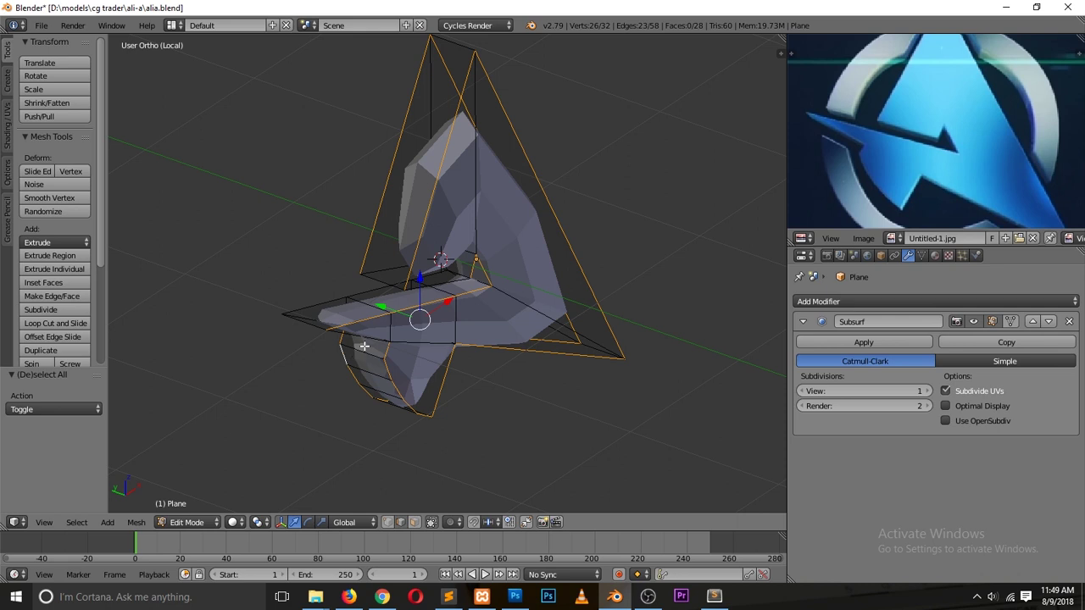
pyautogui.moveTo(354, 335); pyautogui.dragTo(421, 321, button='middle')
pyautogui.keyDown('alt'); pyautogui.keyDown('shift'); pyautogui.rightClick(419, 299); pyautogui.keyUp('shift'); pyautogui.keyUp('alt')
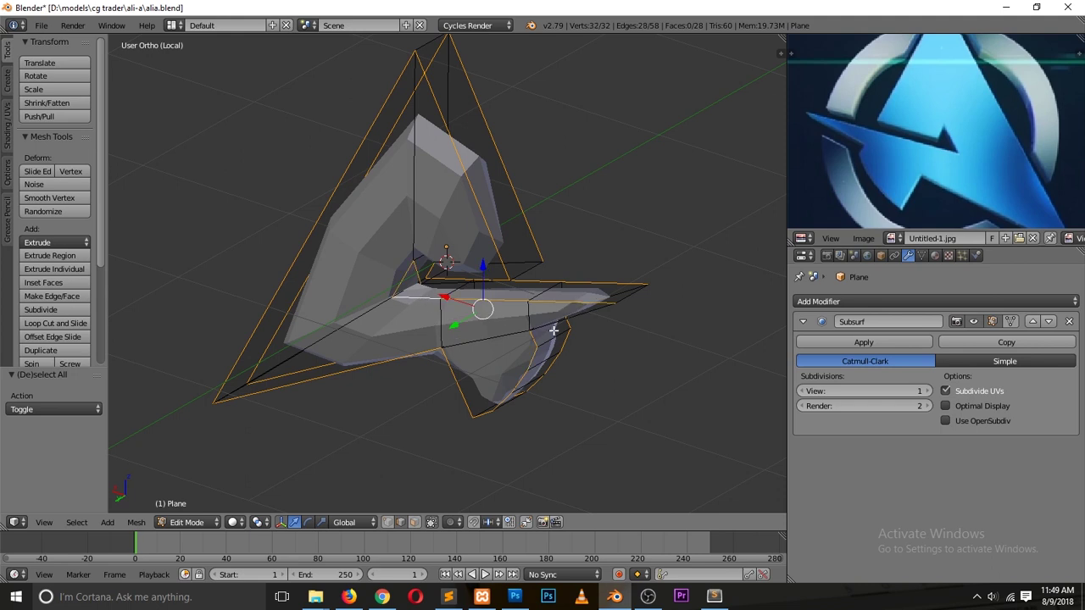
pyautogui.scroll(3, 518, 285)
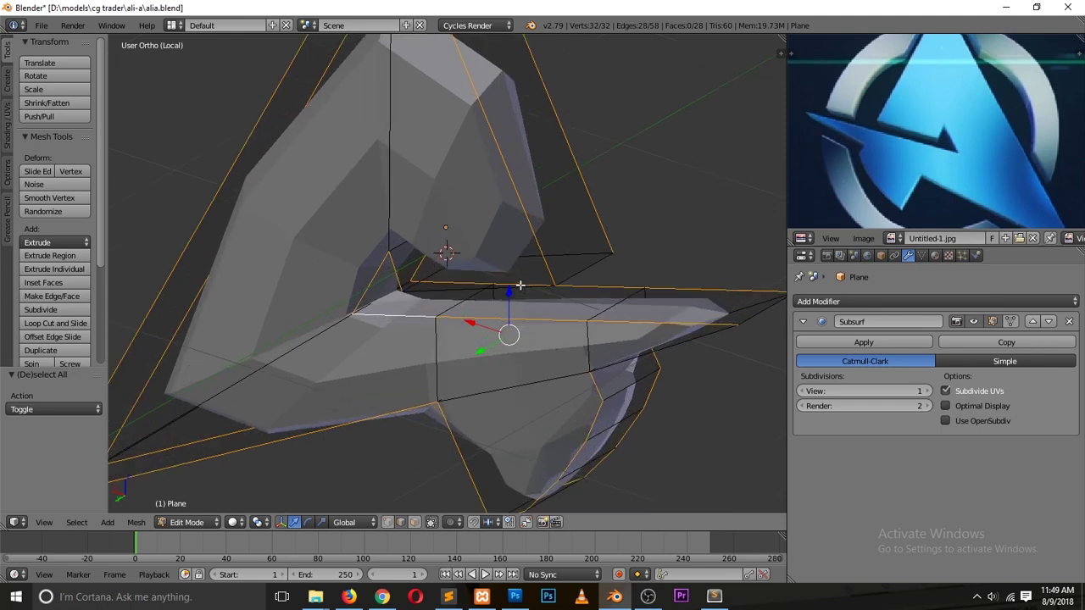
# - Turn off Subsurf's edit-mode display, then add the top strip, slanted and upper-block underside edges
pyautogui.click(1003, 322)
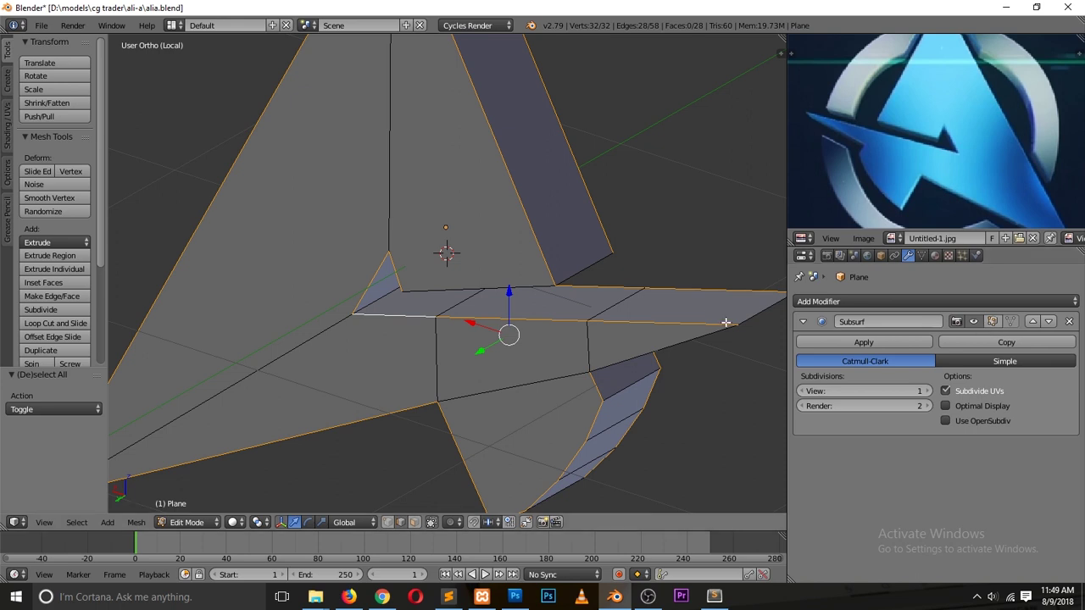
pyautogui.keyDown('shift'); pyautogui.rightClick(547, 285); pyautogui.keyUp('shift')
pyautogui.keyDown('shift'); pyautogui.rightClick(574, 273); pyautogui.keyUp('shift')
pyautogui.moveTo(643, 336); pyautogui.dragTo(528, 302, button='middle')
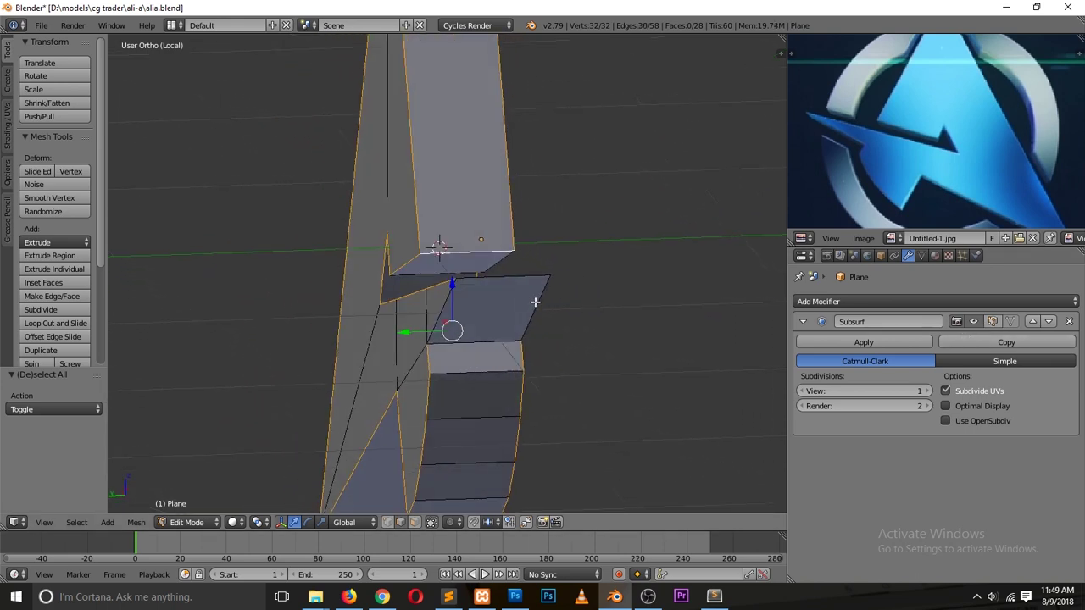
pyautogui.keyDown('shift'); pyautogui.rightClick(499, 272); pyautogui.keyUp('shift')
pyautogui.keyDown('shift'); pyautogui.rightClick(497, 264); pyautogui.keyUp('shift')
pyautogui.keyDown('shift'); pyautogui.rightClick(431, 275); pyautogui.keyUp('shift')
# - Add the upper block faces, grey front and upper faces, strip face and big triangular face
pyautogui.moveTo(423, 278); pyautogui.dragTo(585, 199, button='middle')
pyautogui.keyDown('shift'); pyautogui.rightClick(424, 230); pyautogui.keyUp('shift')
pyautogui.keyDown('shift'); pyautogui.rightClick(484, 352); pyautogui.keyUp('shift')
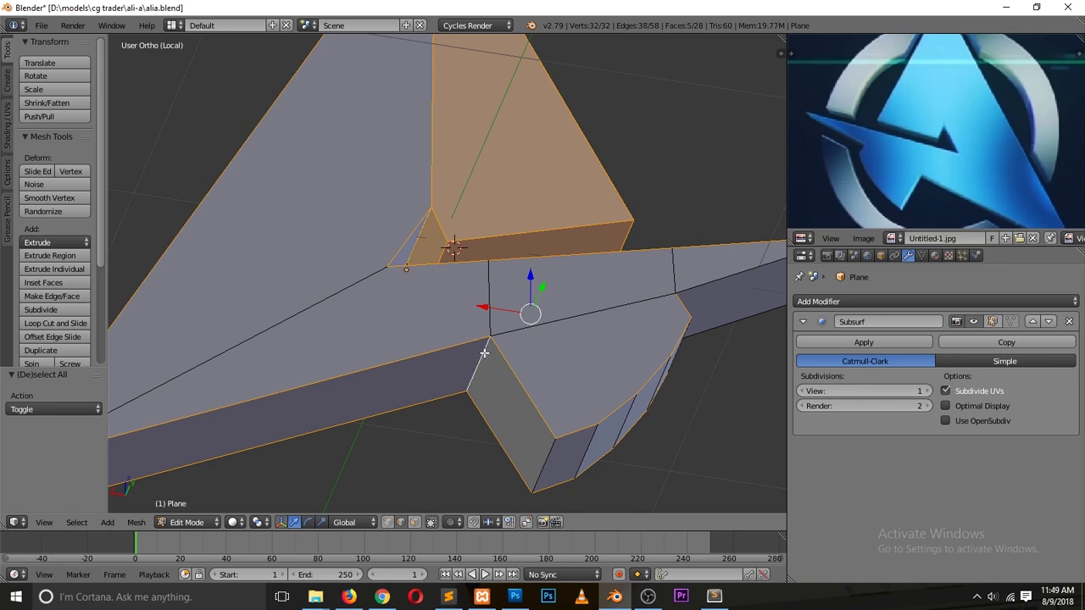
pyautogui.keyDown('shift'); pyautogui.rightClick(563, 450); pyautogui.keyUp('shift')
pyautogui.moveTo(684, 366); pyautogui.dragTo(512, 451, button='middle')
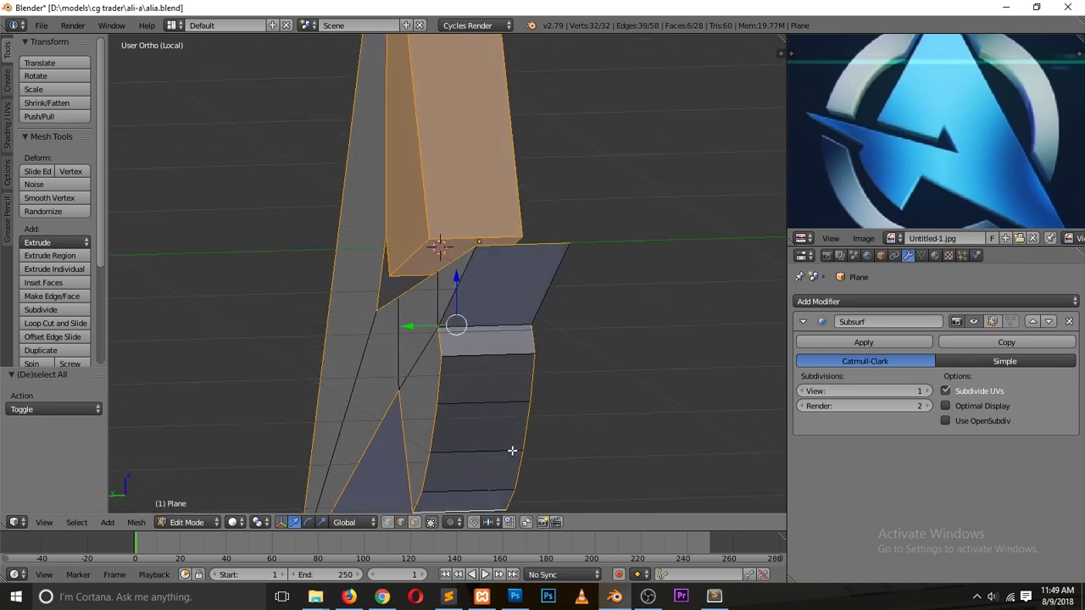
pyautogui.keyDown('shift'); pyautogui.rightClick(492, 319); pyautogui.keyUp('shift')
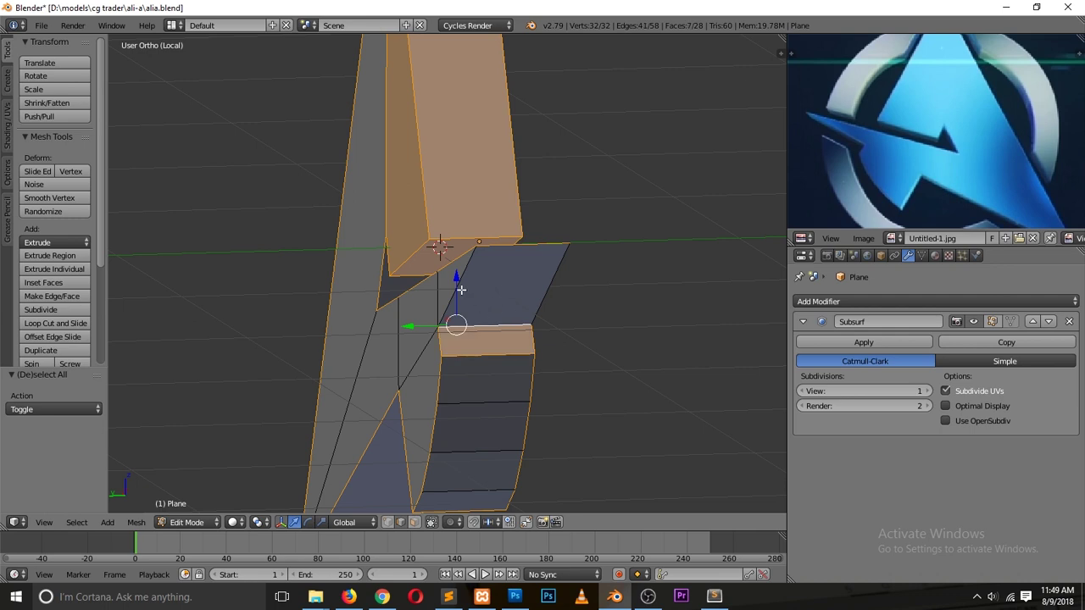
pyautogui.keyDown('shift'); pyautogui.rightClick(542, 294); pyautogui.keyUp('shift')
pyautogui.moveTo(651, 274); pyautogui.dragTo(507, 298, button='middle')
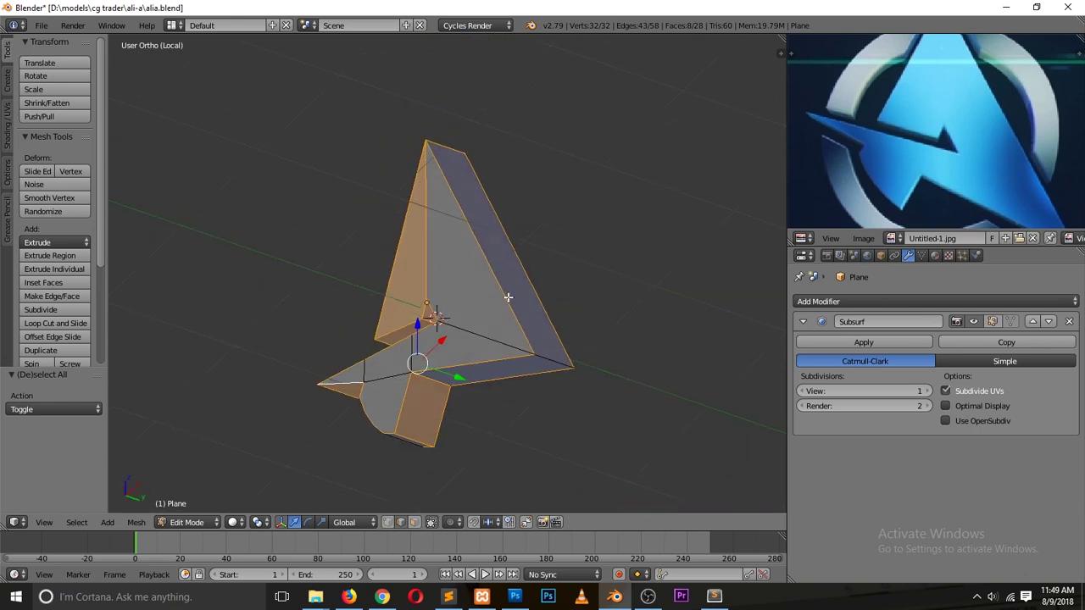
pyautogui.keyDown('alt'); pyautogui.keyDown('shift'); pyautogui.rightClick(543, 354); pyautogui.keyUp('shift'); pyautogui.keyUp('alt')
# - Check the edge selection by briefly toggling see-through shading
pyautogui.moveTo(525, 356); pyautogui.dragTo(611, 399, button='middle')
pyautogui.press('z')
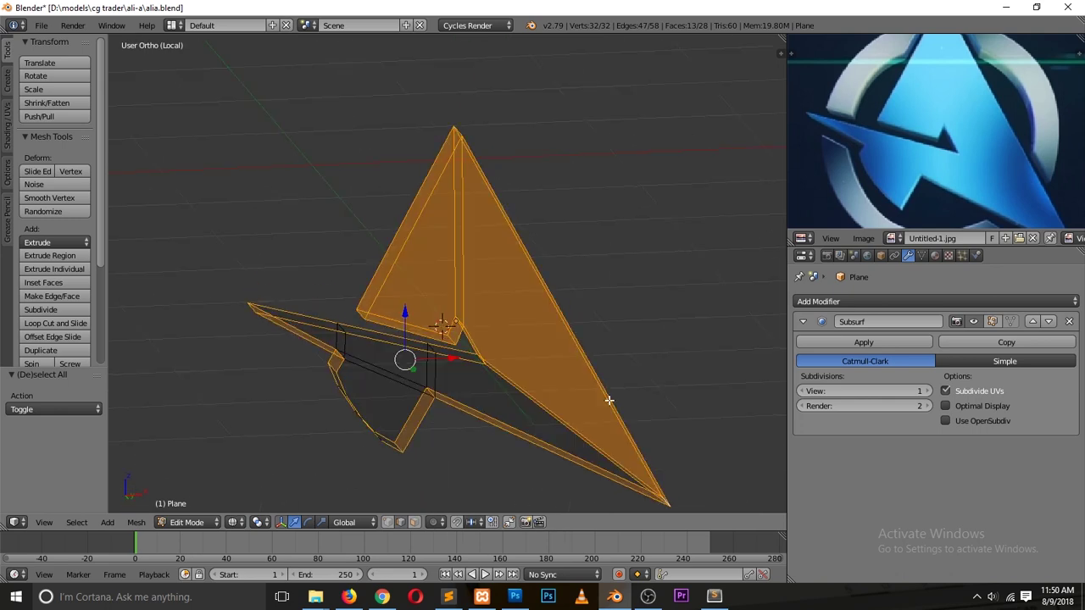
pyautogui.moveTo(486, 356); pyautogui.dragTo(522, 389, button='middle')
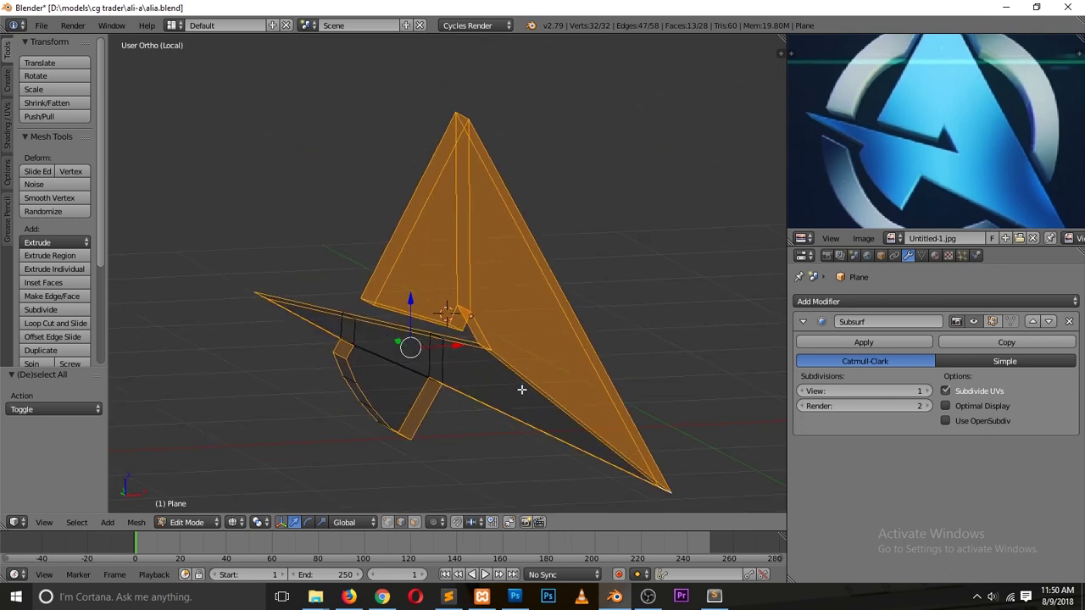
pyautogui.press('z')
pyautogui.scroll(4, 521, 331)
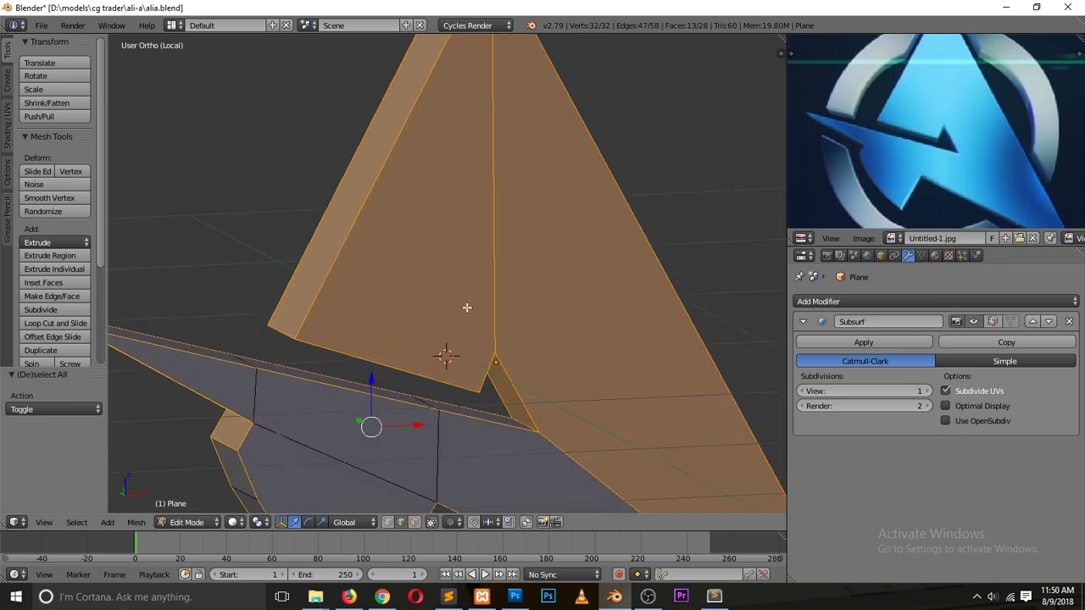
pyautogui.moveTo(440, 308)
pyautogui.mouseDown(button='middle')
pyautogui.moveTo(458, 314)
pyautogui.moveTo(431, 290)
pyautogui.mouseUp(button='middle')
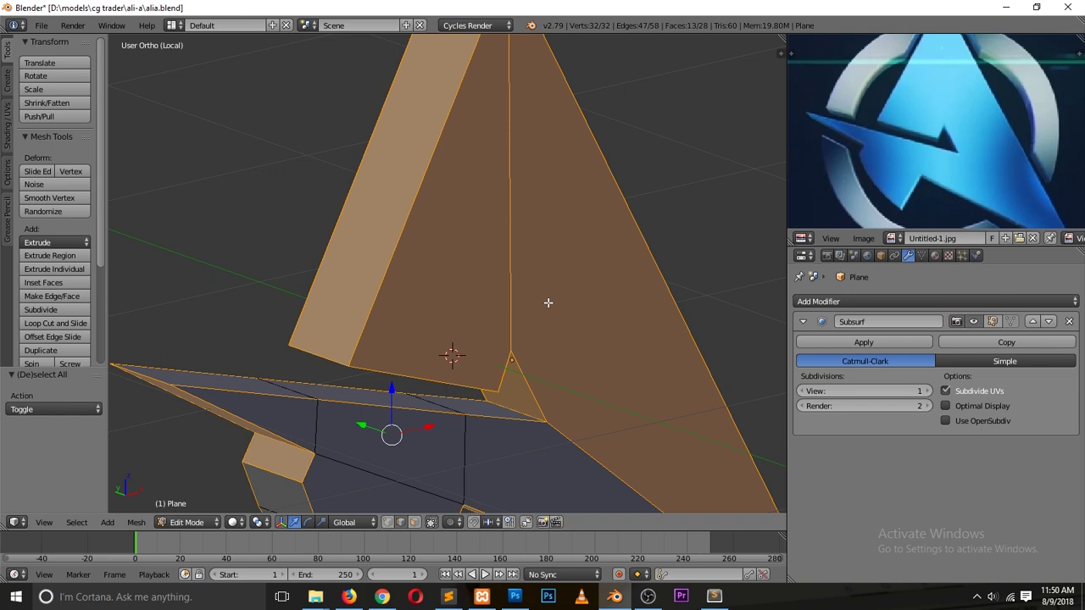
# - Bevel the selected edges with 3 segments at 0.015 offset
pyautogui.hotkey('ctrl', 'b')
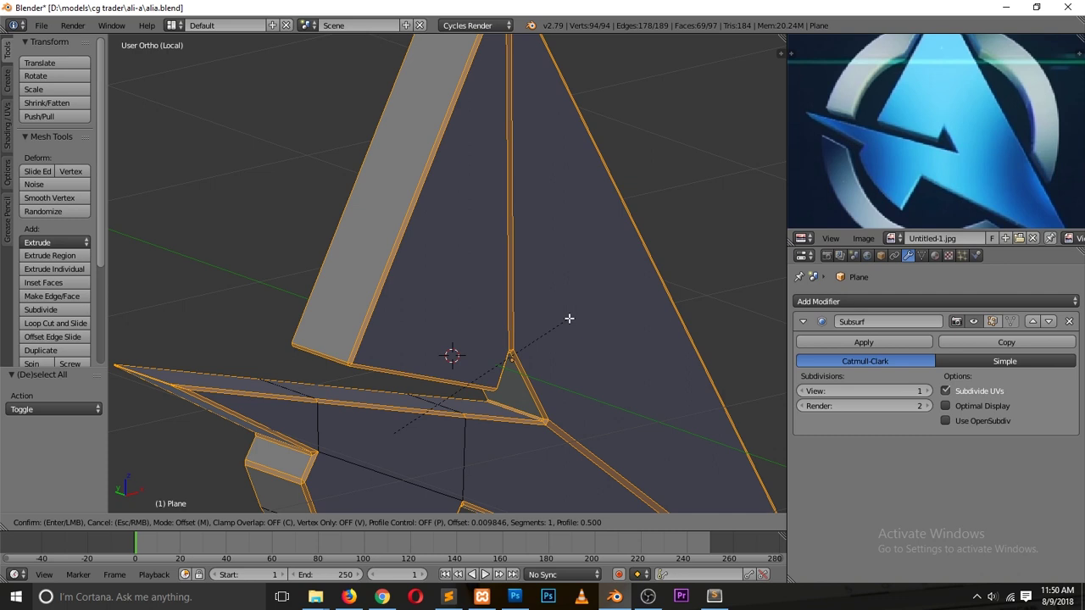
pyautogui.scroll(1, 569, 318)
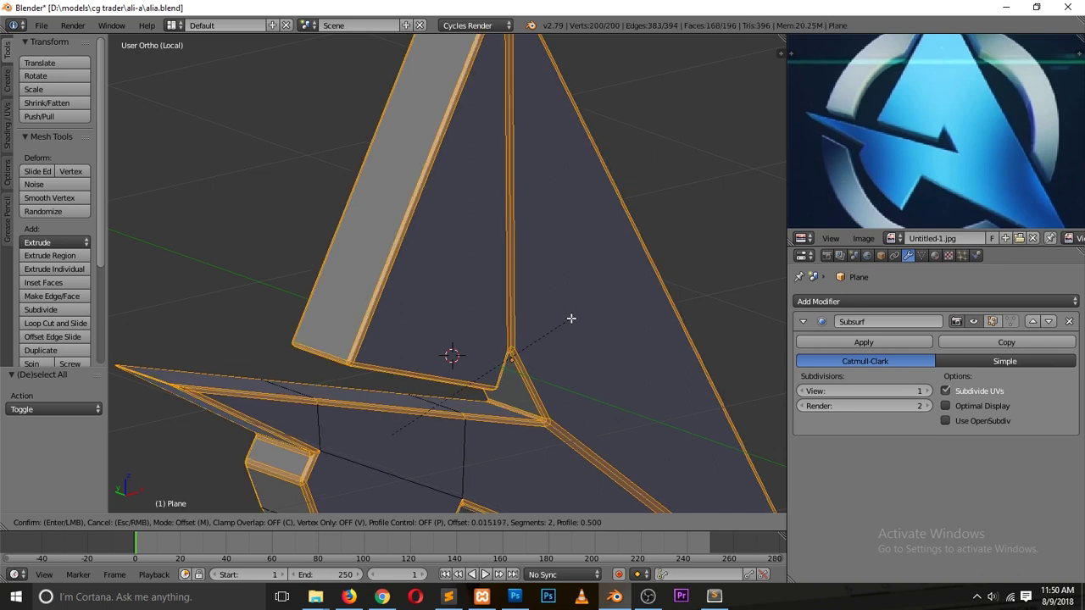
pyautogui.scroll(2, 571, 318)
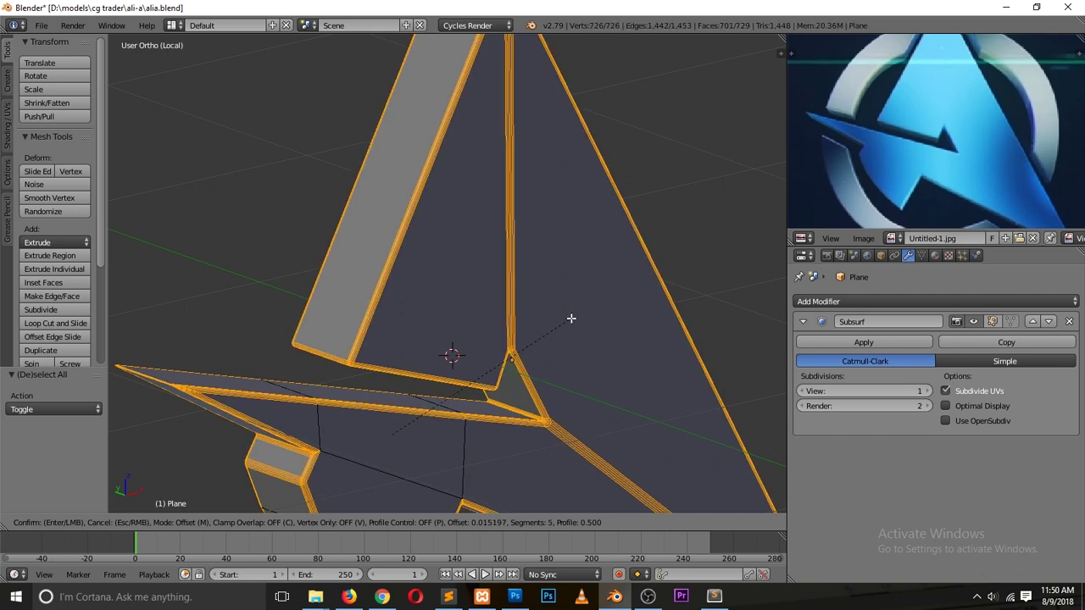
pyautogui.scroll(-1, 570, 318)
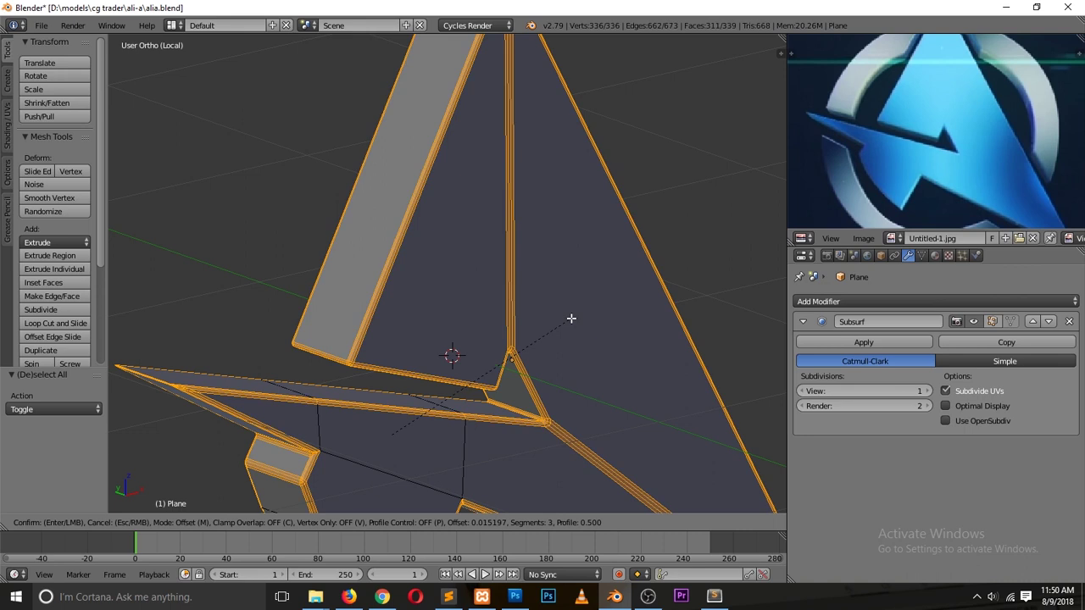
pyautogui.click(570, 318)
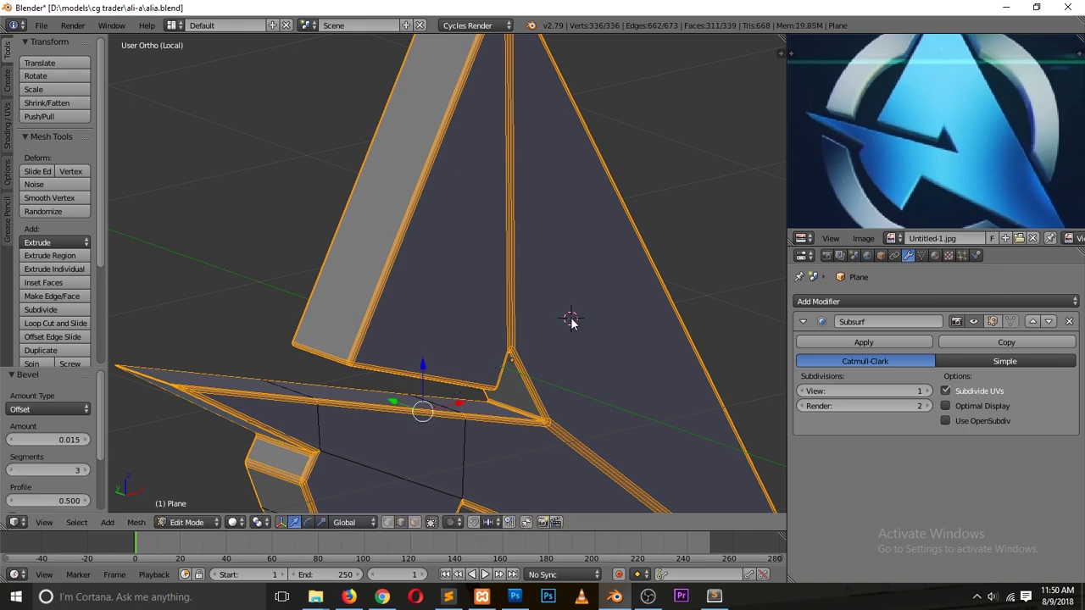
# - Back in Object Mode, view the logo from the front and set Subsurf viewport levels to 2
pyautogui.press('Tab')
pyautogui.scroll(-4, 597, 338)
pyautogui.moveTo(630, 339)
pyautogui.mouseDown(button='middle')
pyautogui.moveTo(520, 280)
pyautogui.moveTo(552, 315)
pyautogui.moveTo(594, 312)
pyautogui.mouseUp(button='middle')
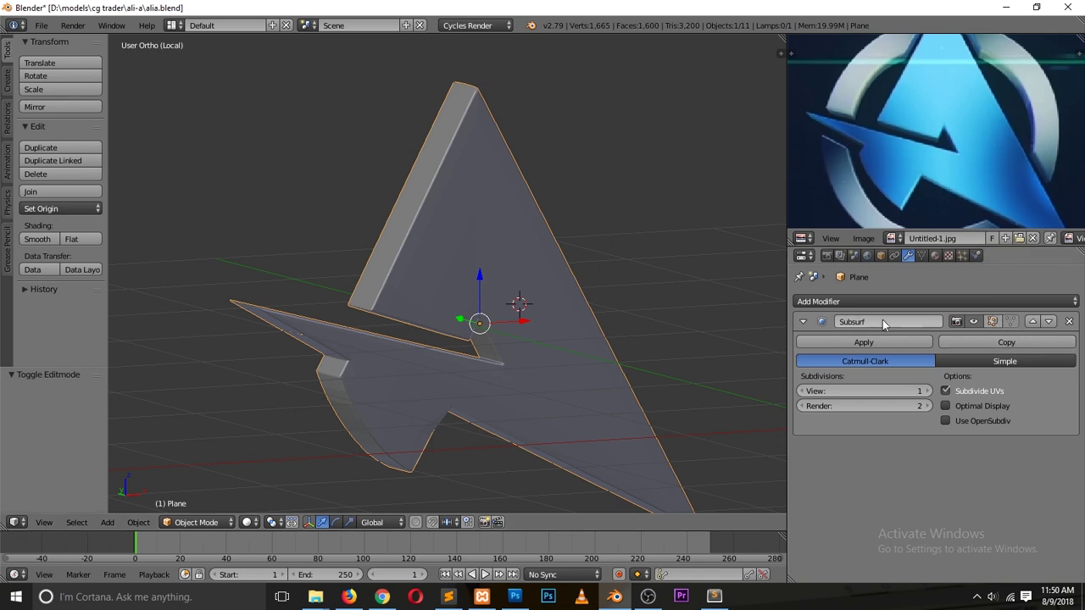
pyautogui.press('KP_1')
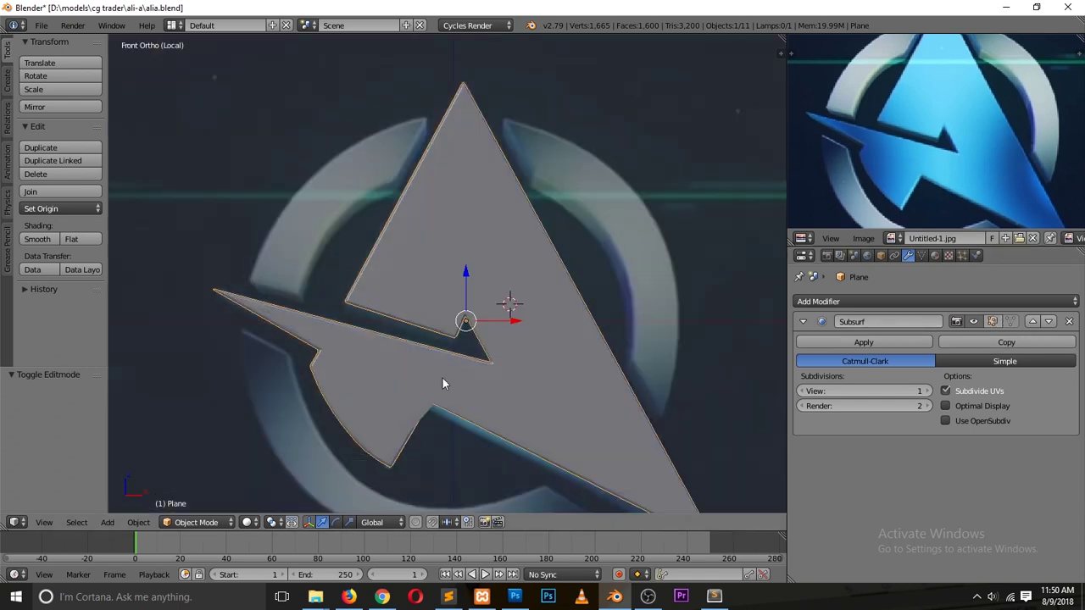
pyautogui.scroll(5, 442, 384)
pyautogui.scroll(-4, 184, 396)
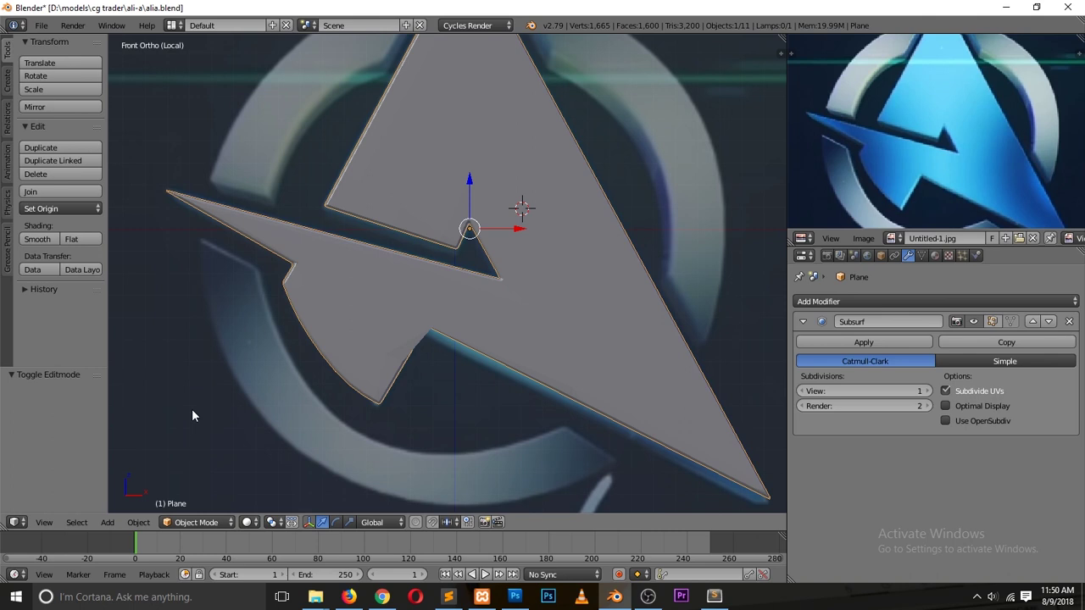
pyautogui.scroll(1, 279, 337)
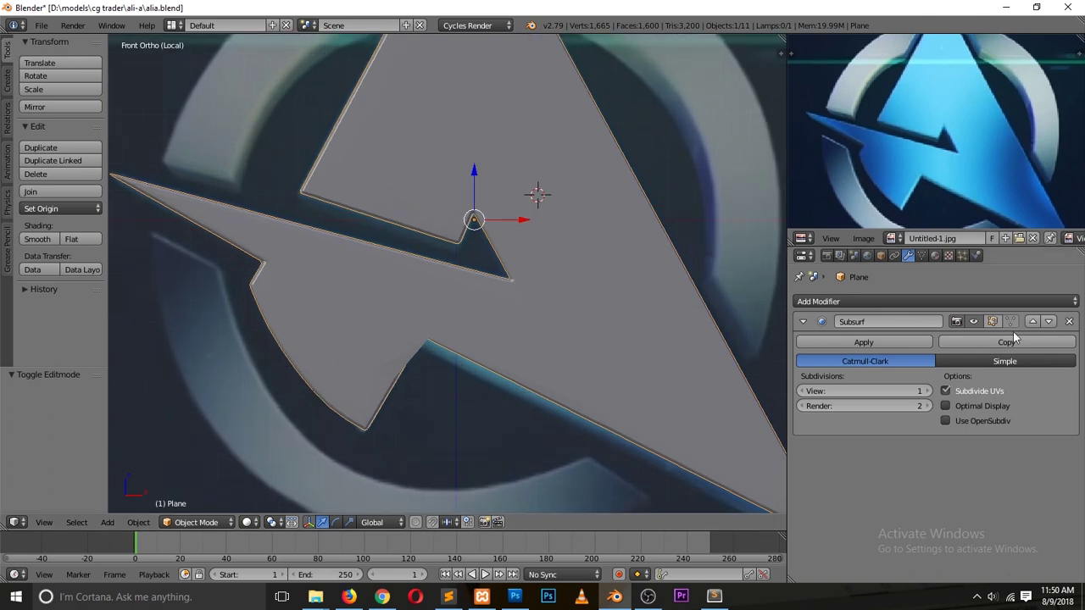
pyautogui.click(929, 393)
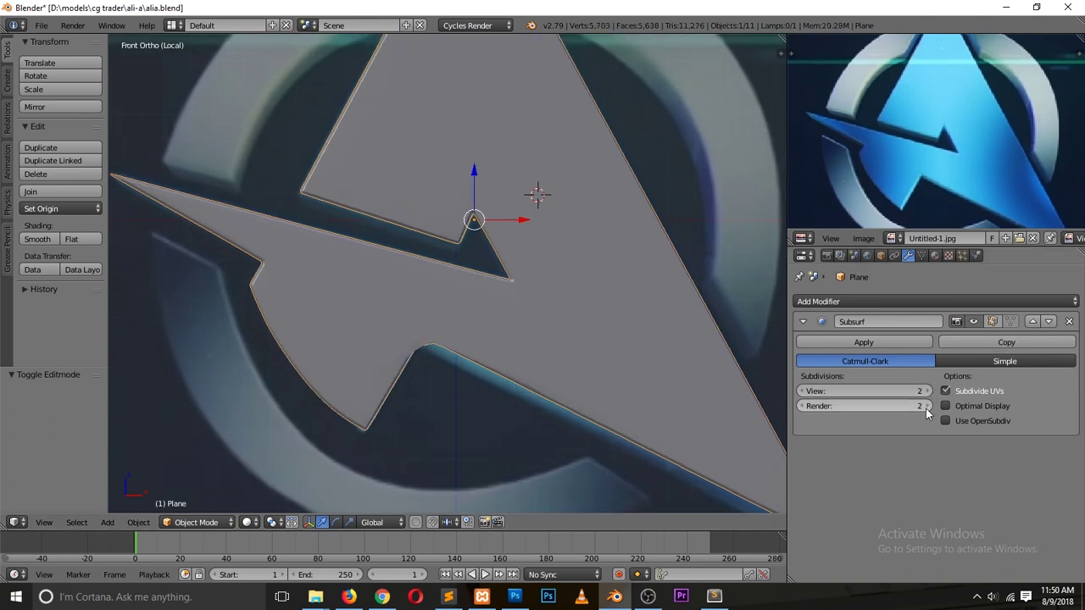
# - Preview the smoothed shape and undo the extra edge loops on the mesh
pyautogui.press('Tab')
pyautogui.press('Tab')
pyautogui.scroll(2, 496, 383)
pyautogui.press('Tab')
pyautogui.press('Tab')
pyautogui.press('Tab')
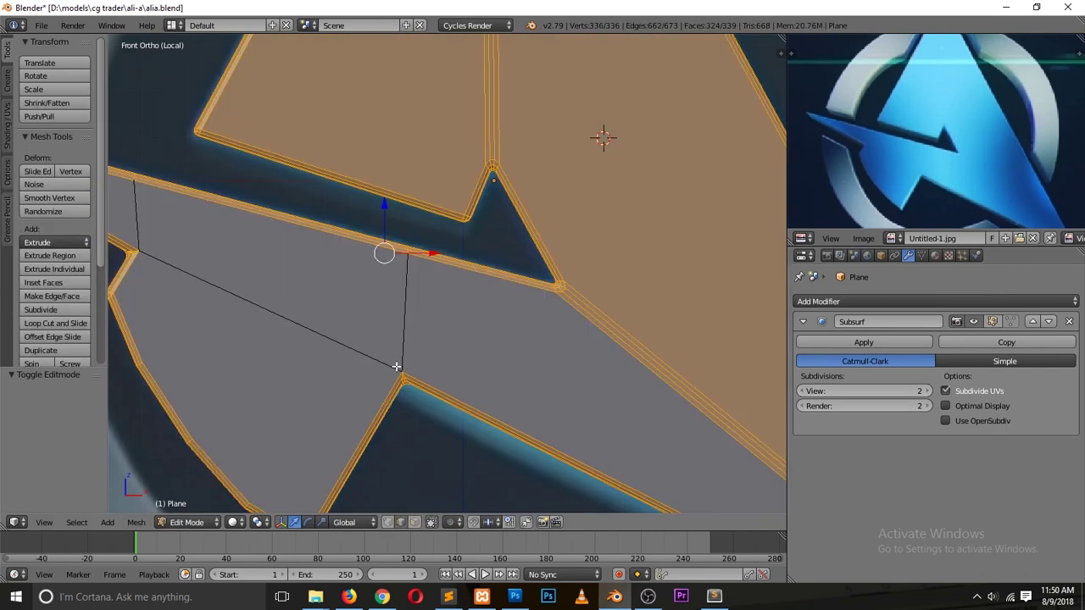
pyautogui.scroll(3, 421, 392)
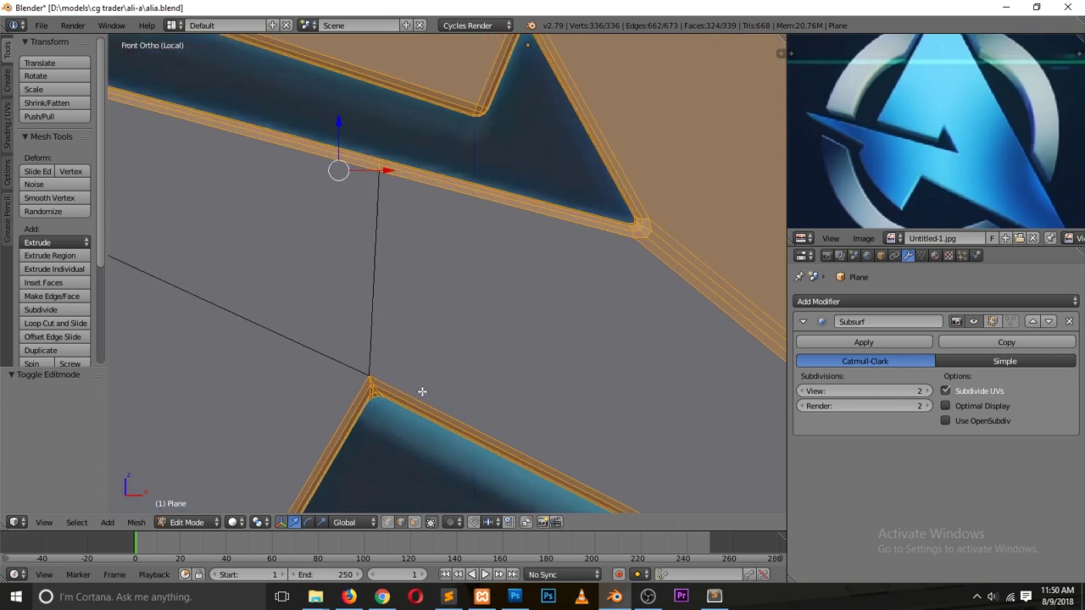
pyautogui.scroll(3, 422, 392)
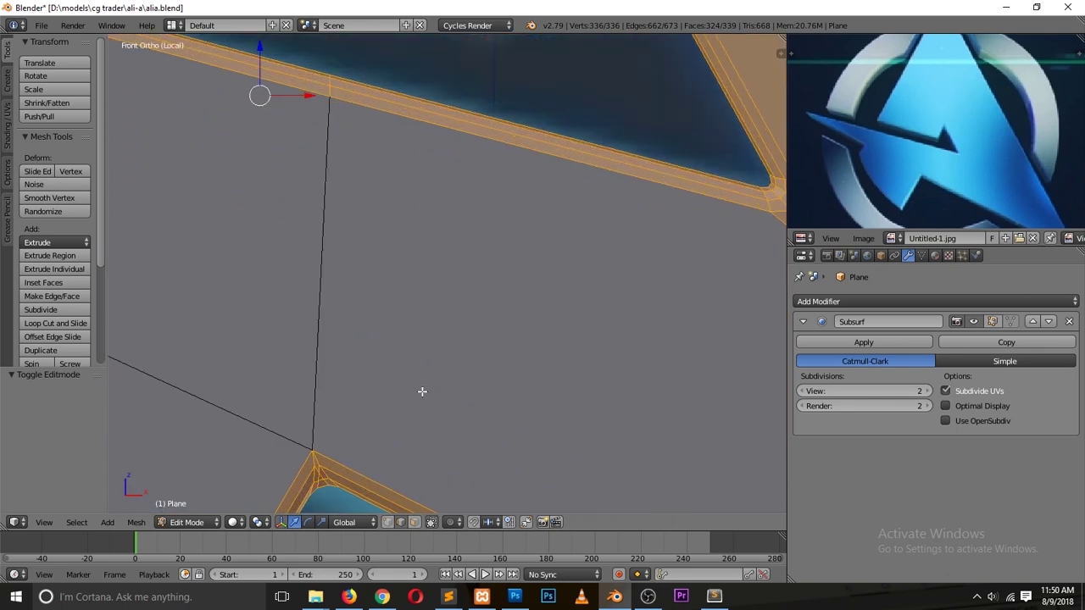
pyautogui.press('Tab')
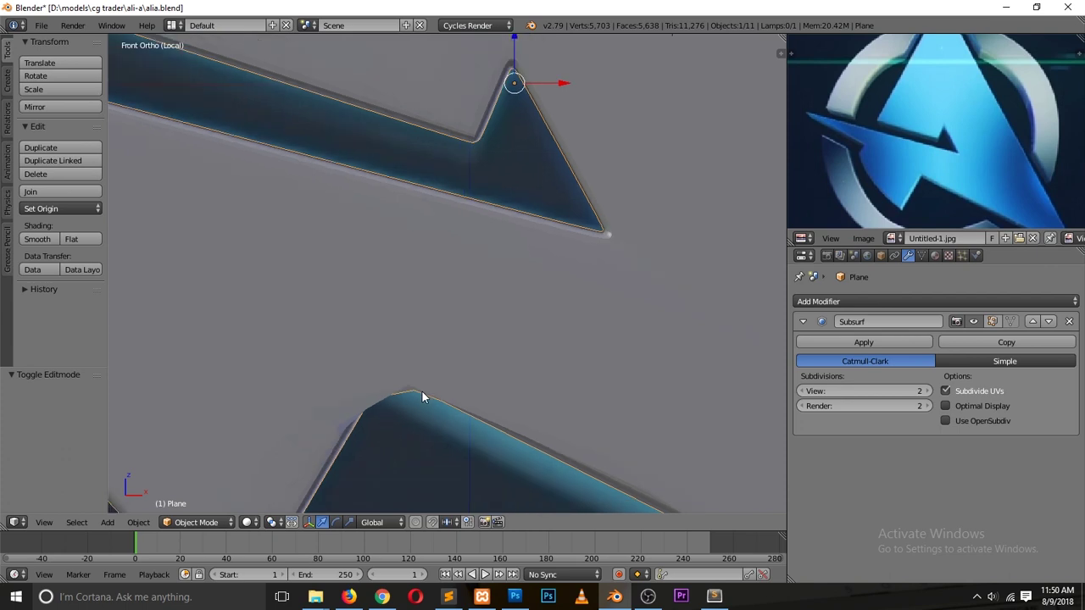
pyautogui.press('Tab')
pyautogui.scroll(-1, 422, 391)
pyautogui.hotkey('ctrl', 'z')
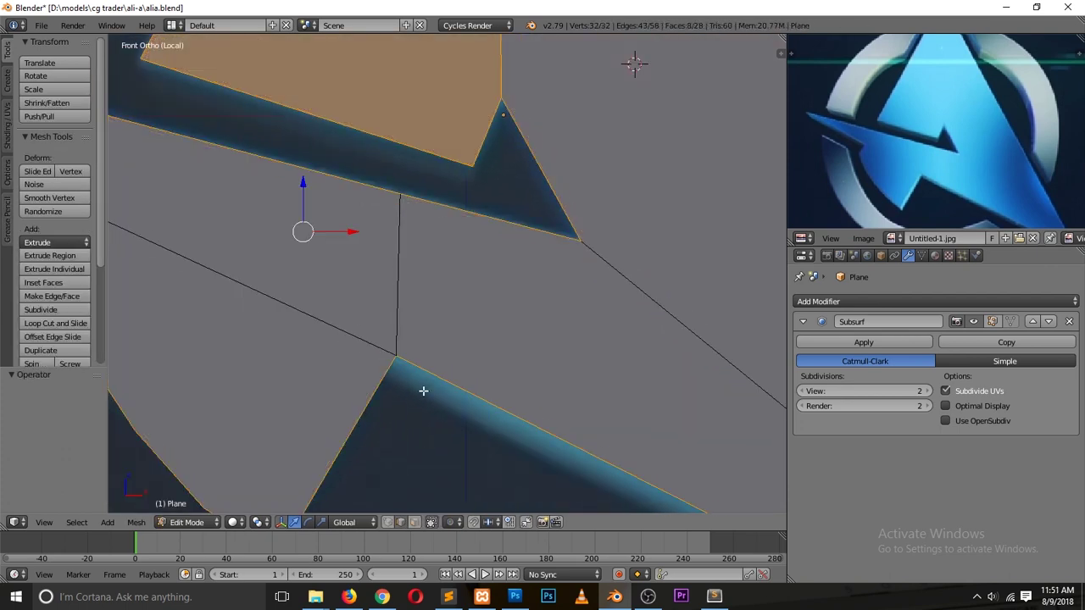
pyautogui.scroll(-4, 423, 391)
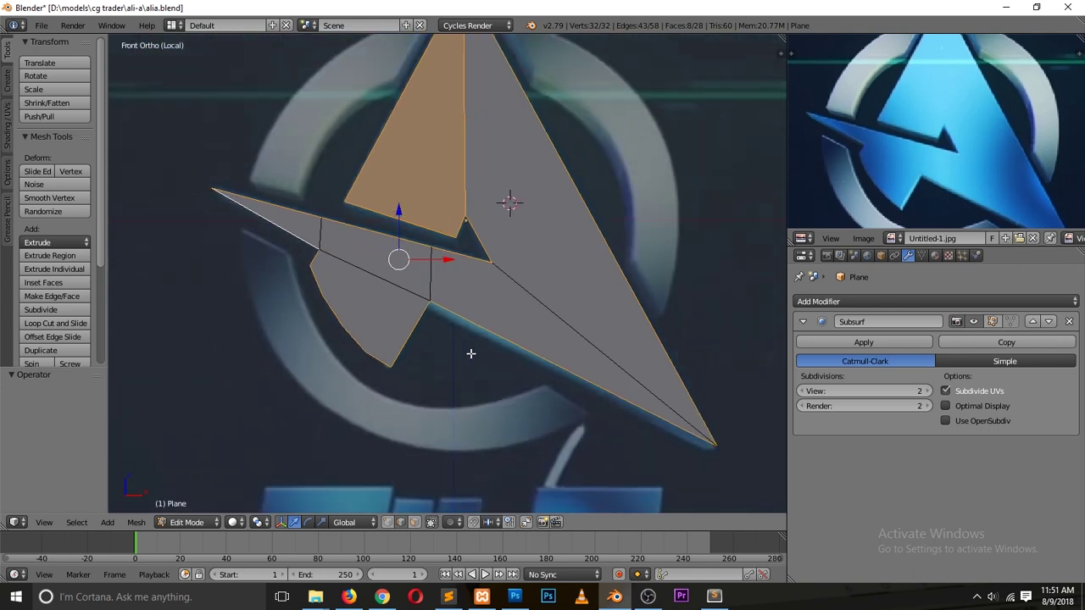
# - Add the right strip face to the selection and show the Subsurf smoothing while editing
pyautogui.moveTo(566, 349); pyautogui.dragTo(522, 345, button='middle')
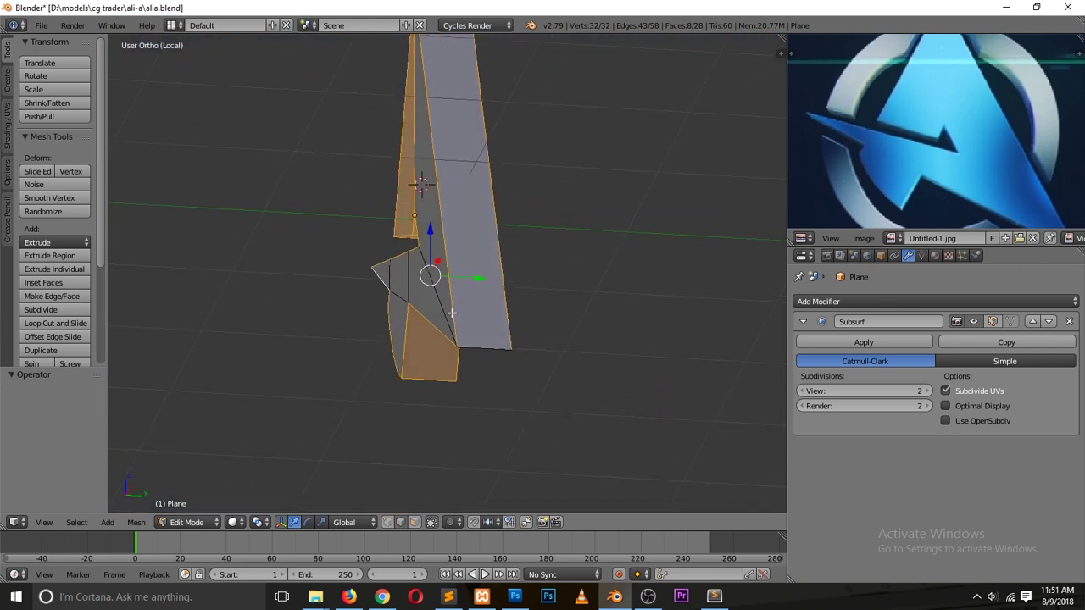
pyautogui.keyDown('shift'); pyautogui.rightClick(481, 346); pyautogui.keyUp('shift')
pyautogui.press('KP_1')
pyautogui.scroll(8, 433, 363)
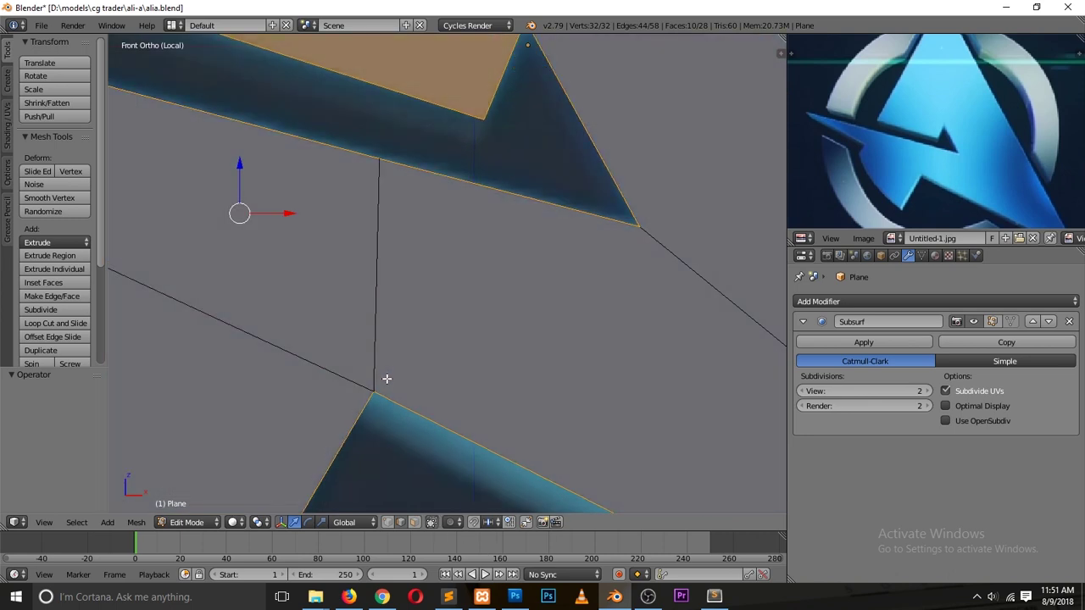
pyautogui.scroll(-1, 385, 380)
pyautogui.click(991, 322)
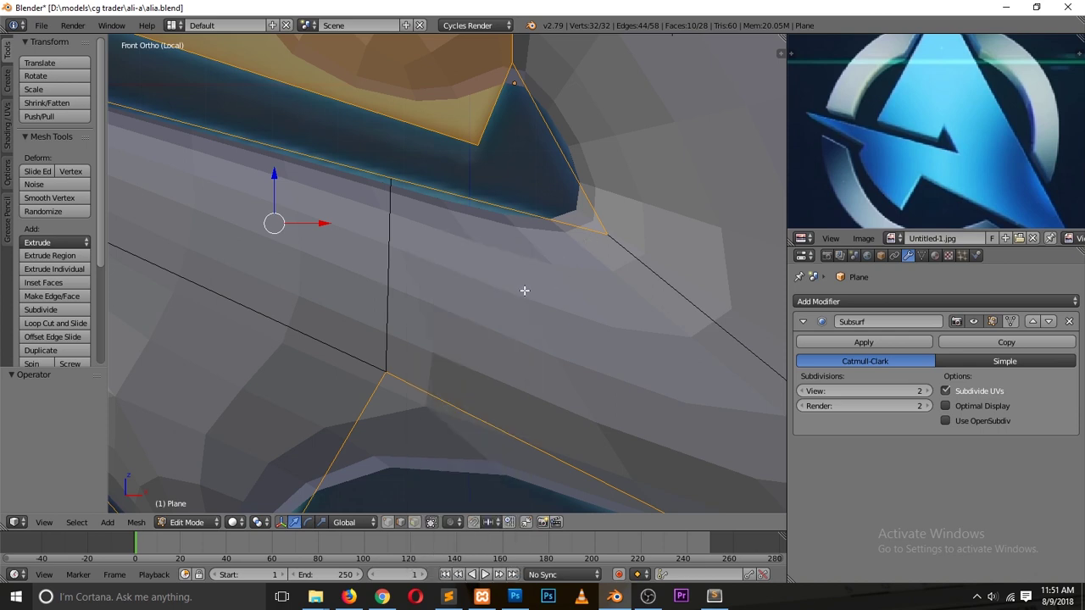
# - Bevel the outline edges with 3 segments at about 0.018 offset and check the result
pyautogui.hotkey('ctrl', 'b')
pyautogui.scroll(1, 554, 283)
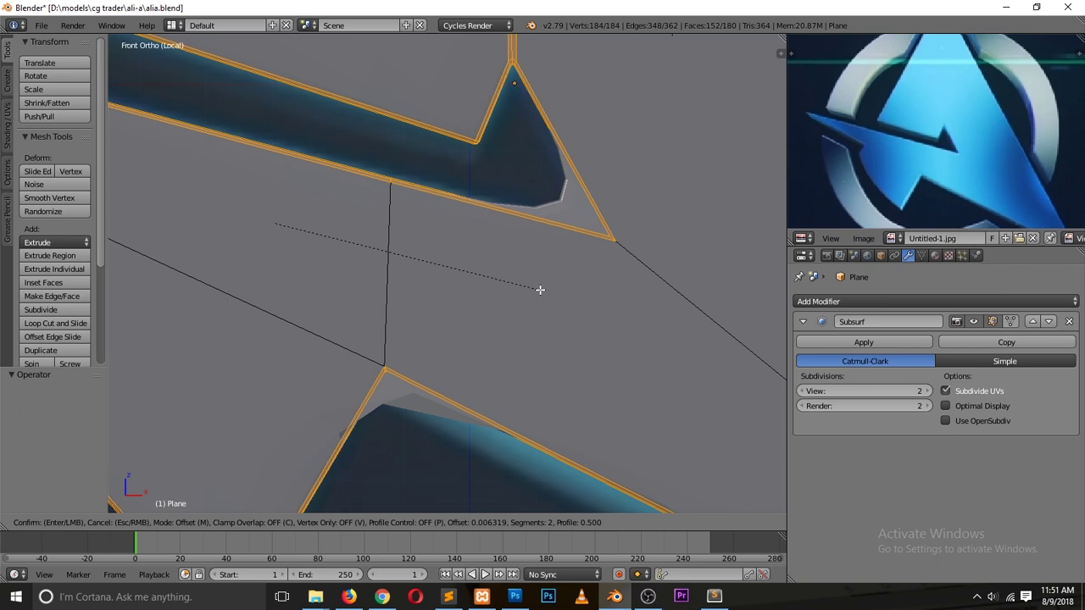
pyautogui.scroll(1, 539, 291)
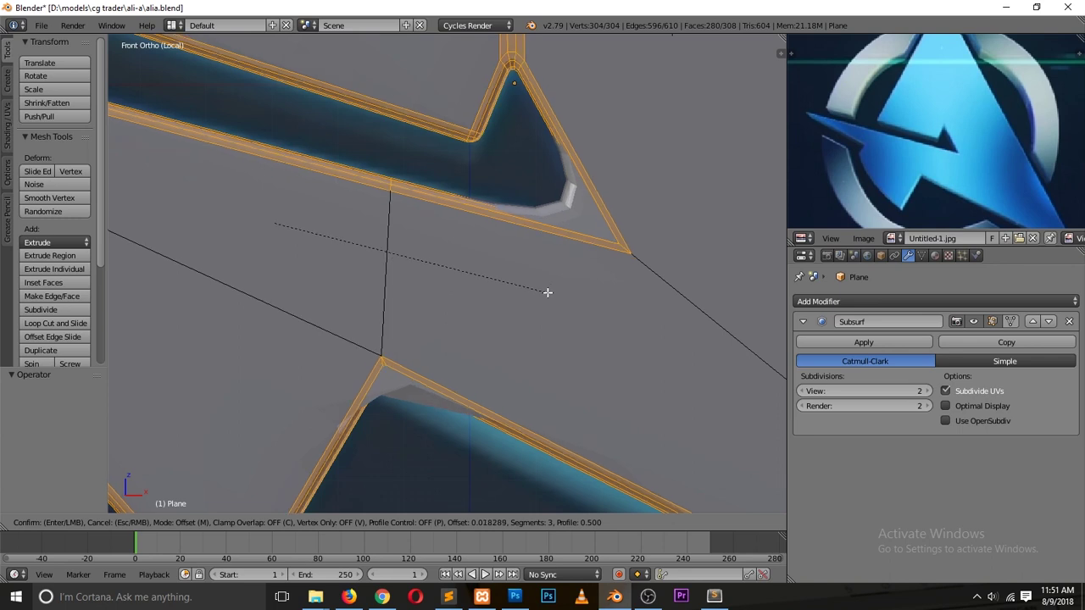
pyautogui.click(548, 293)
pyautogui.press('Tab')
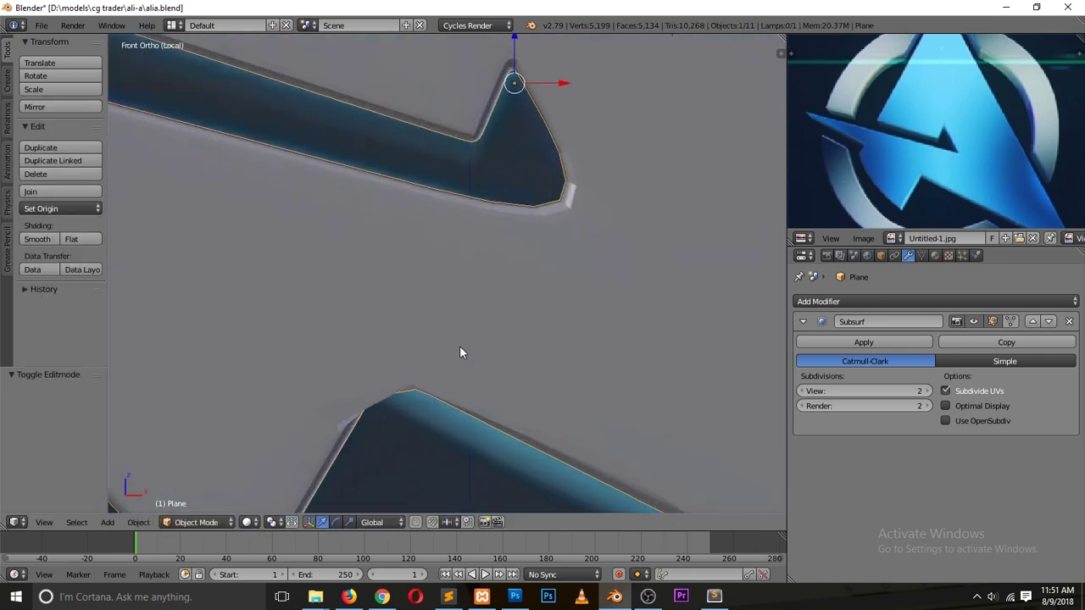
pyautogui.press('Tab')
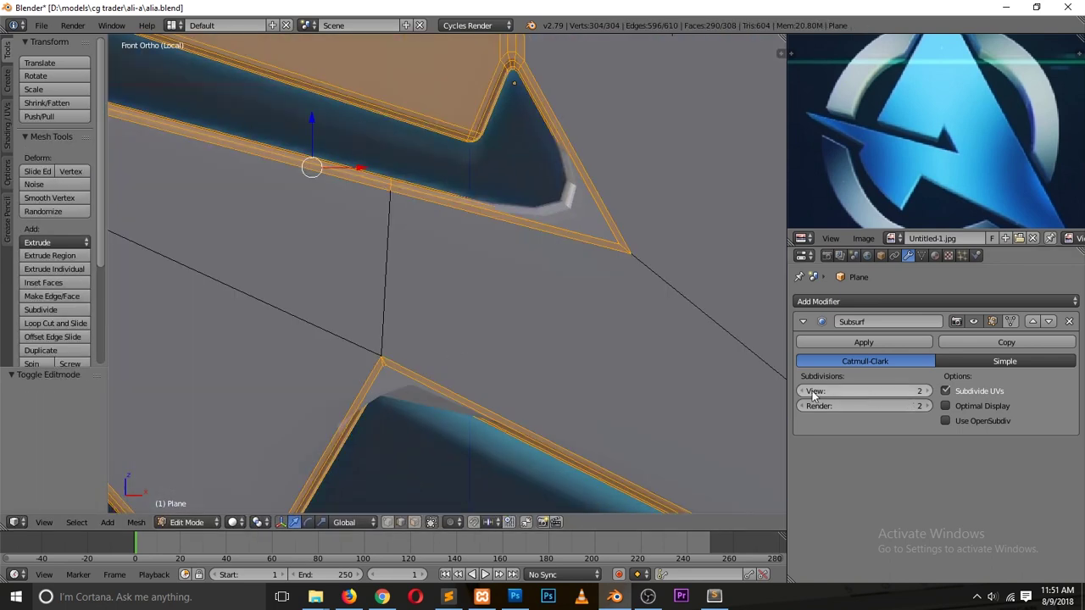
# - Set the Subdivision Surface viewport levels to 3
pyautogui.moveTo(812, 391); pyautogui.dragTo(802, 394)
pyautogui.scroll(-4, 480, 329)
pyautogui.press('Tab')
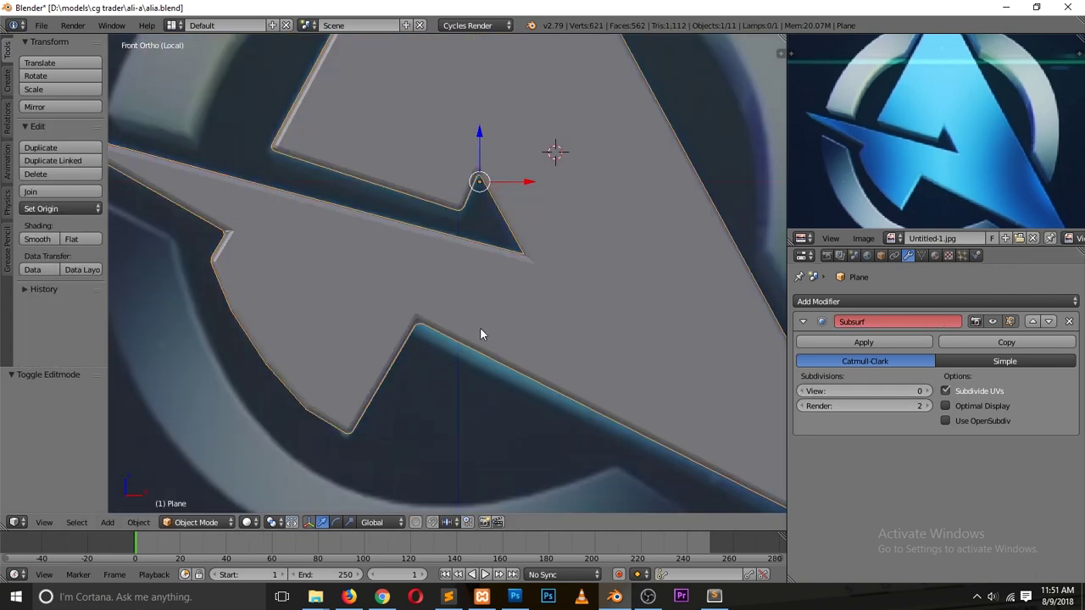
pyautogui.click(925, 392)
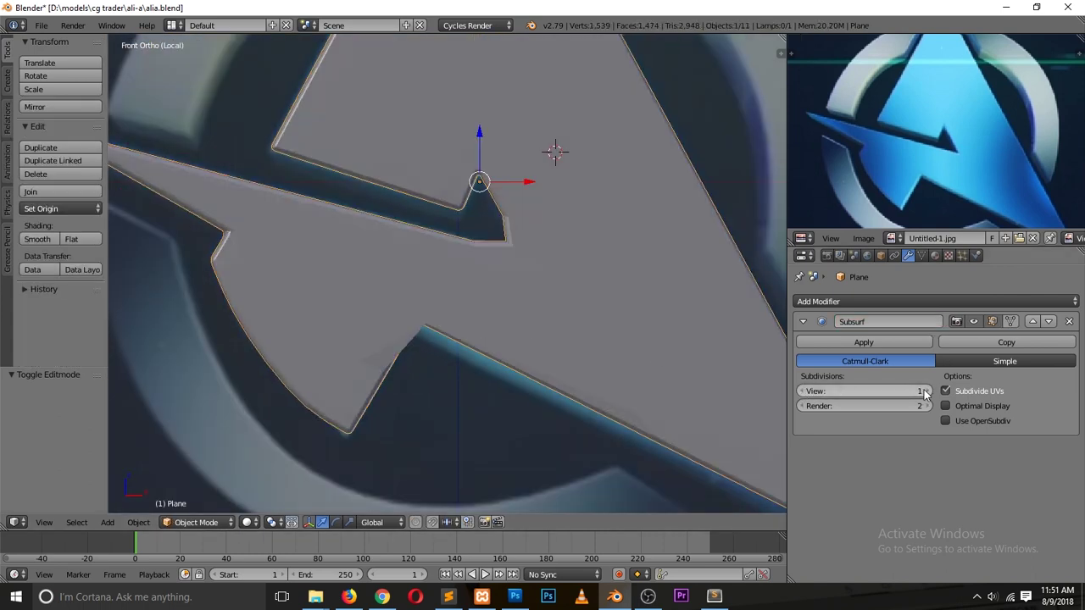
pyautogui.click(925, 391)
pyautogui.click(924, 391)
pyautogui.press('Tab')
pyautogui.scroll(4, 405, 333)
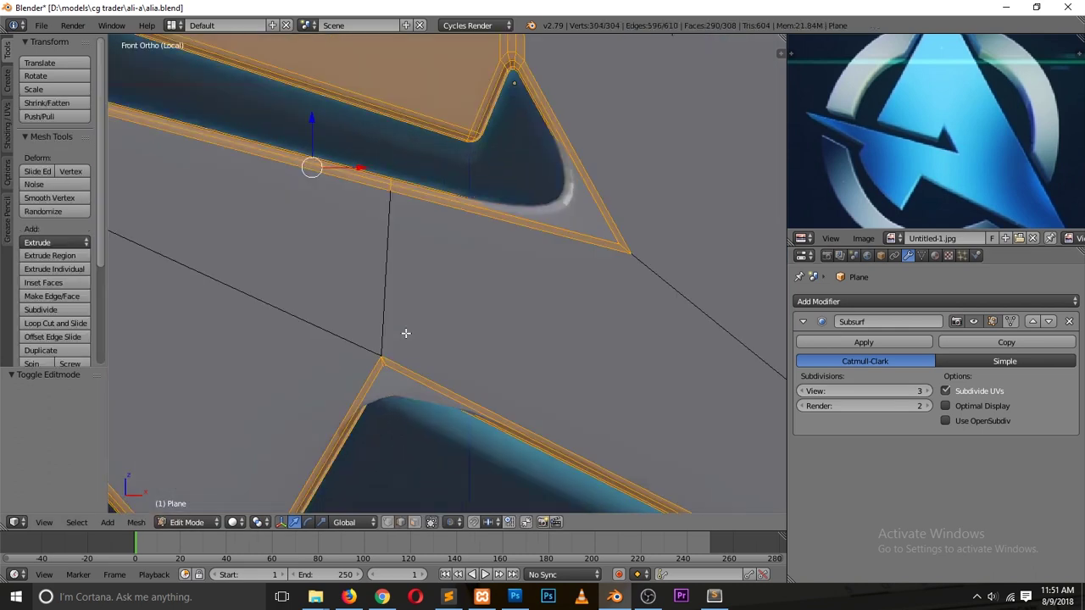
# - Deselect everything, then try a loop cut across the shape and undo it
pyautogui.press('a')
pyautogui.scroll(3, 396, 357)
pyautogui.scroll(-5, 397, 357)
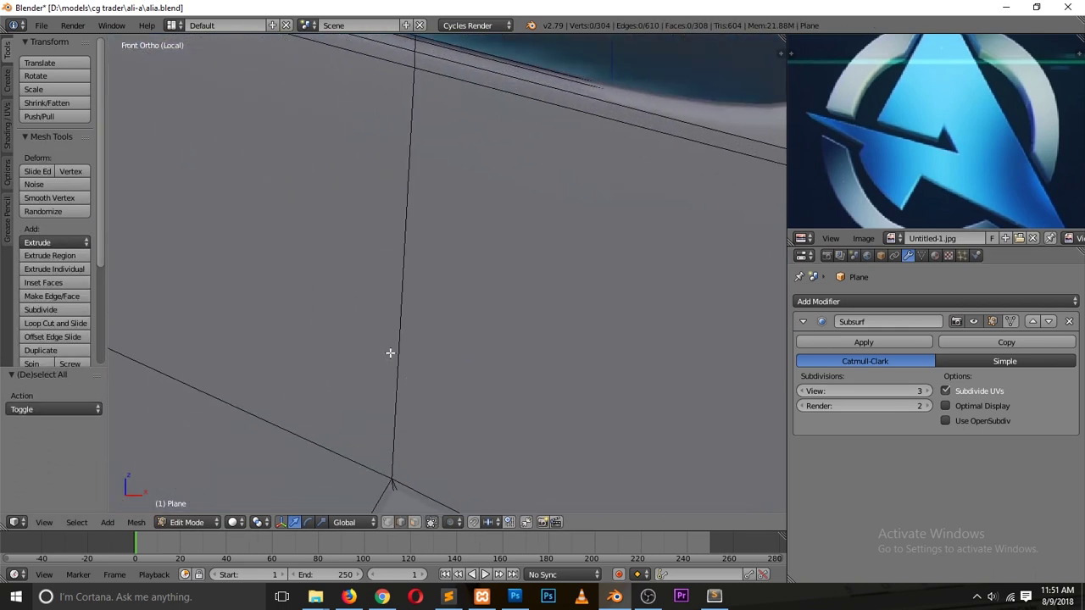
pyautogui.keyDown('ctrl'); pyautogui.scroll(-3, 390, 353); pyautogui.keyUp('ctrl')
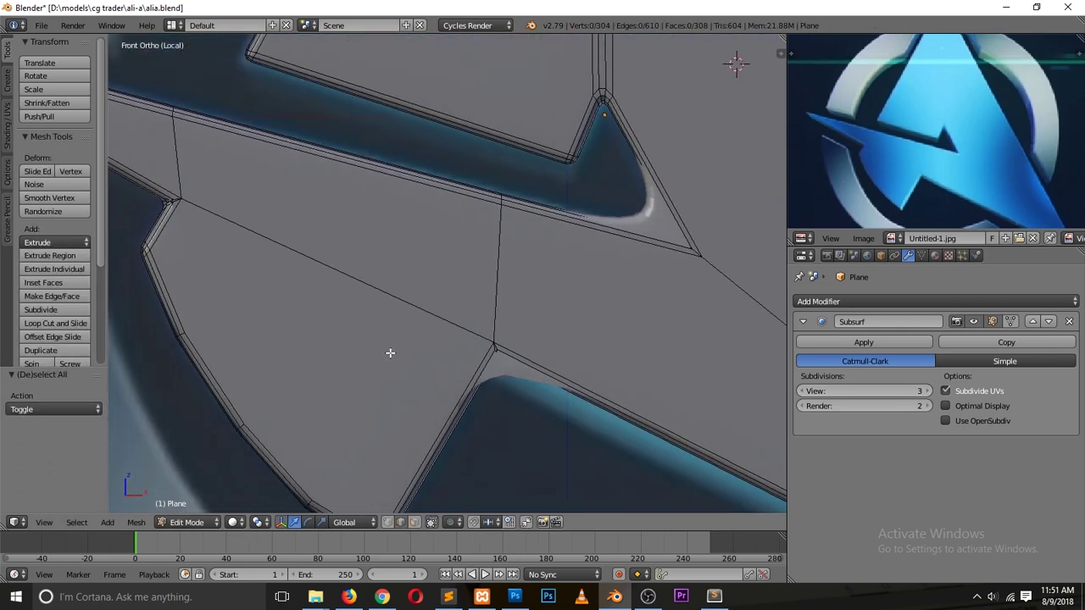
pyautogui.hotkey('ctrl', 'r')
pyautogui.click(466, 393)
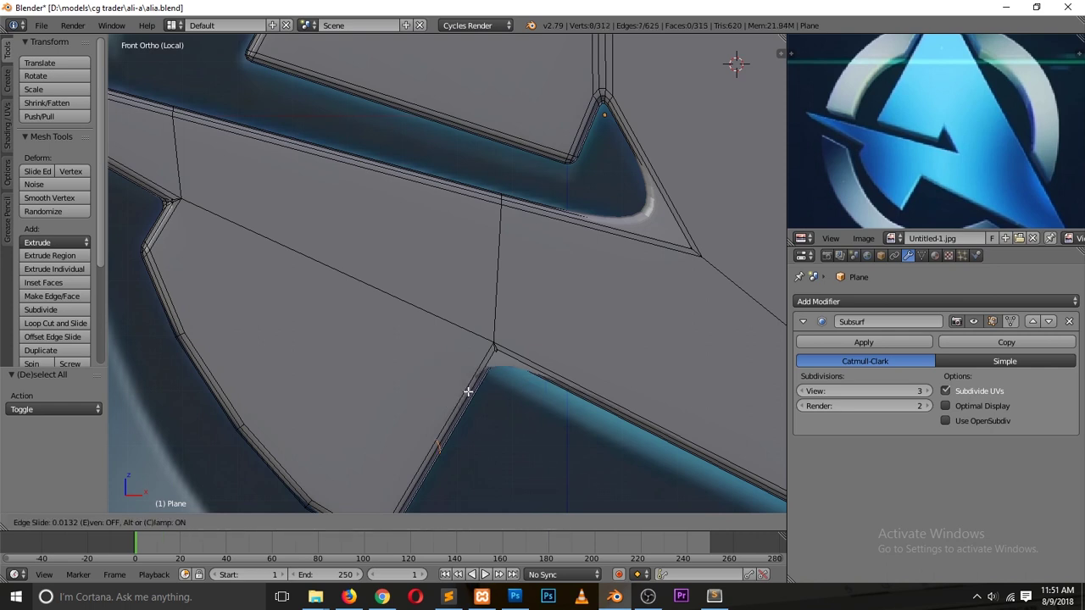
pyautogui.click(537, 323)
pyautogui.hotkey('ctrl', 'z')
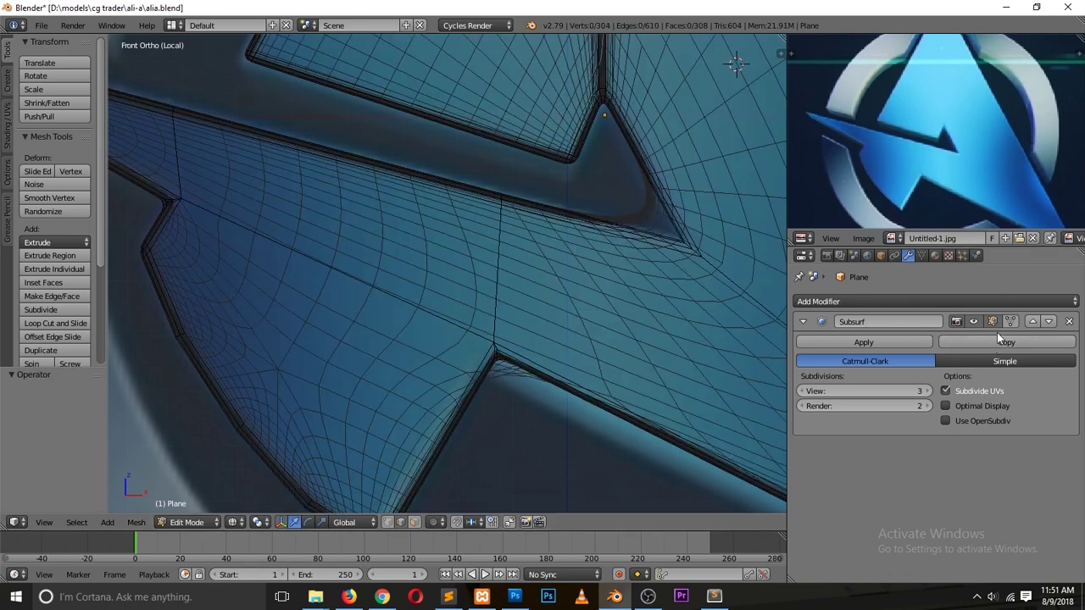
# - Hide the smoothed preview in edit mode and try ripping the edge
pyautogui.click(993, 322)
pyautogui.click(188, 523)
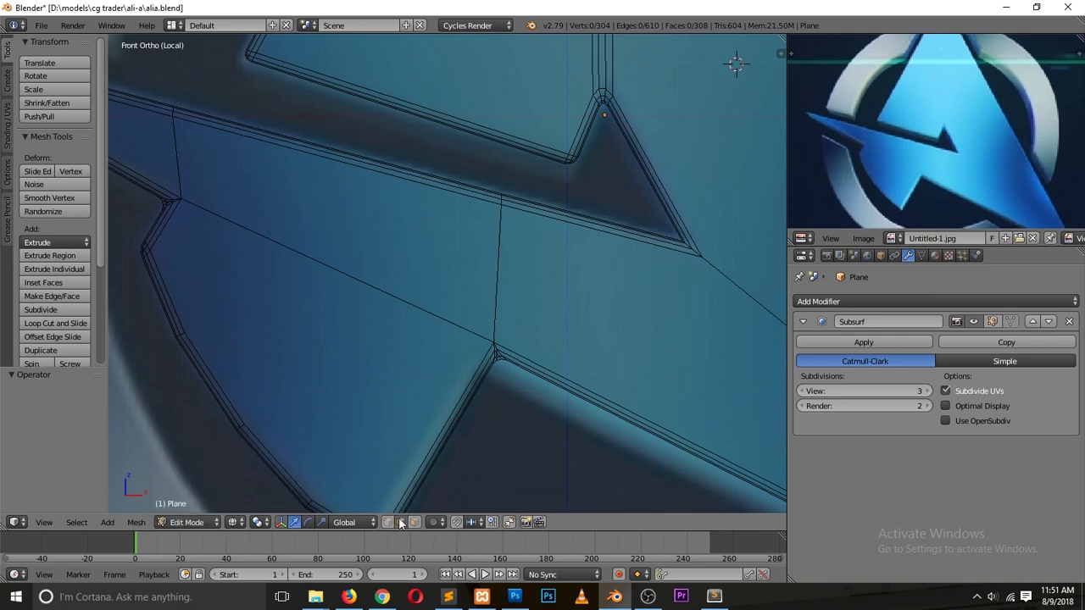
pyautogui.press('v')
pyautogui.click(263, 263)
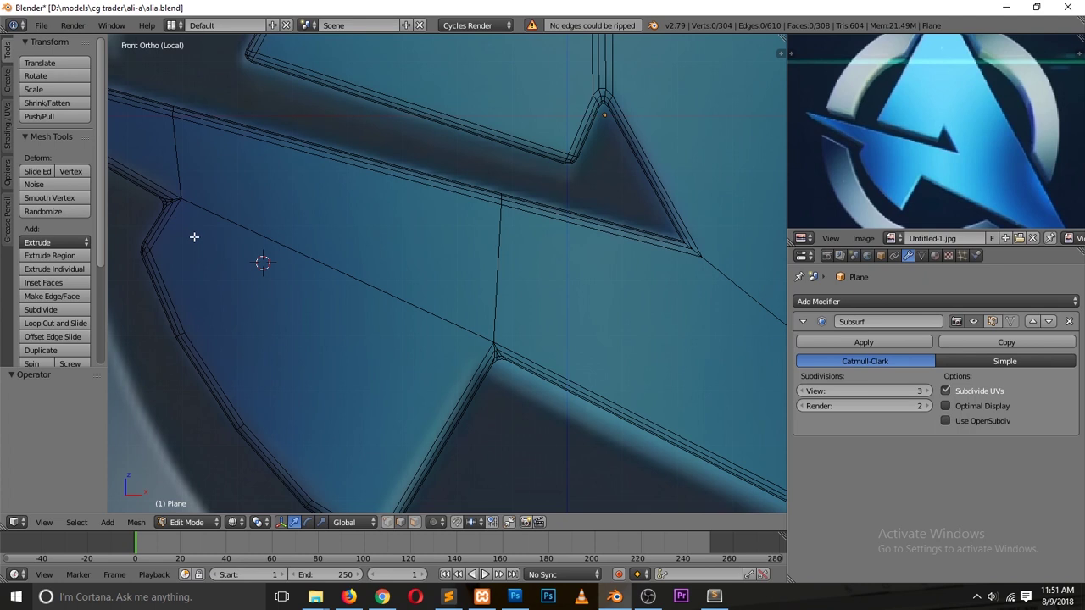
pyautogui.scroll(2, 180, 227)
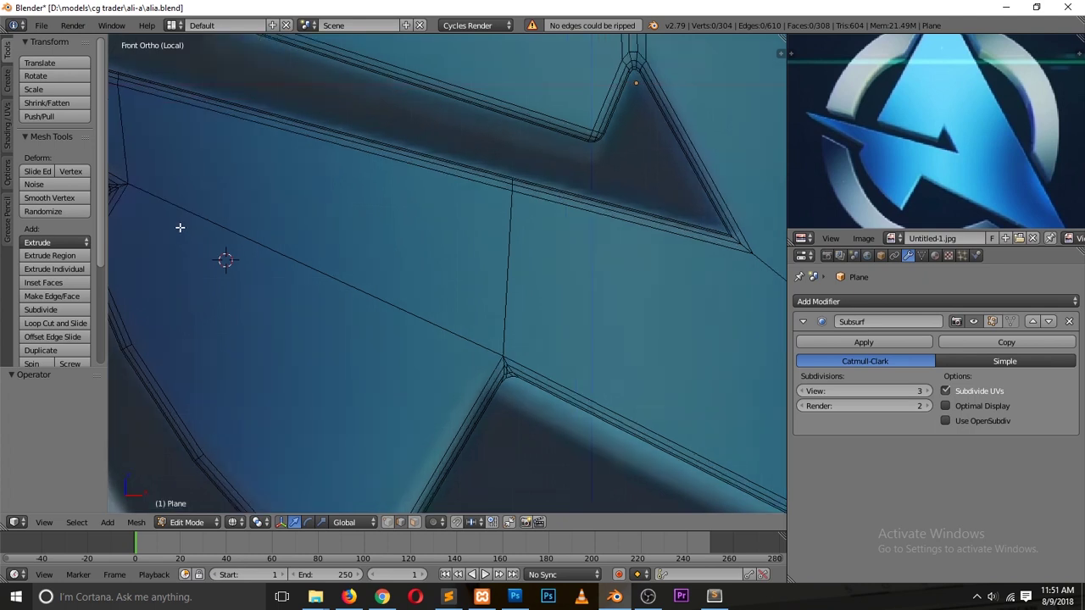
# - Knife-cut a new edge from the left vertex to the lower-right vertex
pyautogui.press('k')
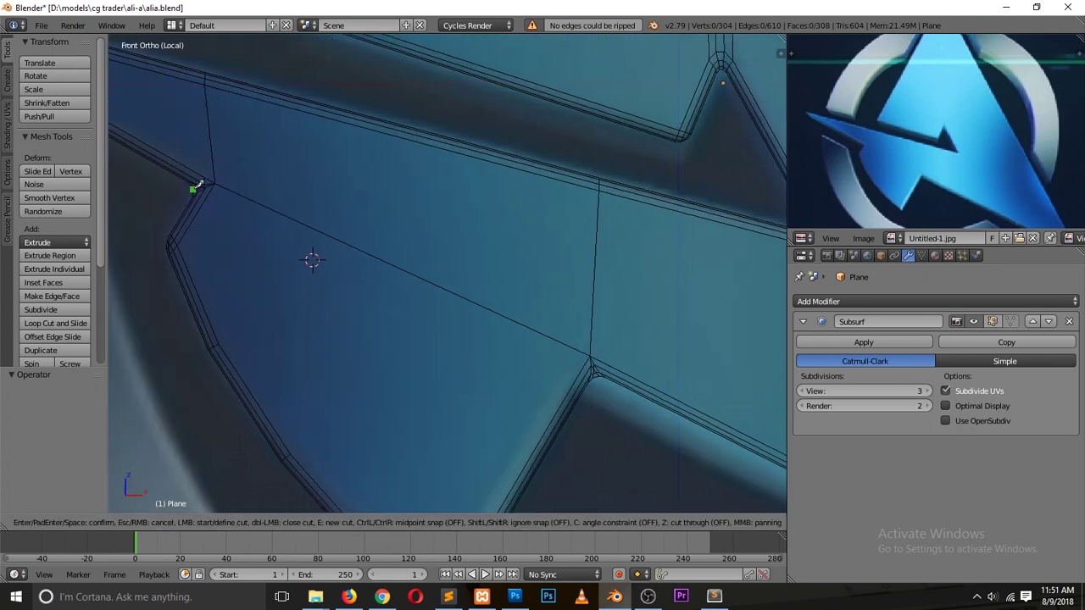
pyautogui.press('Escape')
pyautogui.press('k')
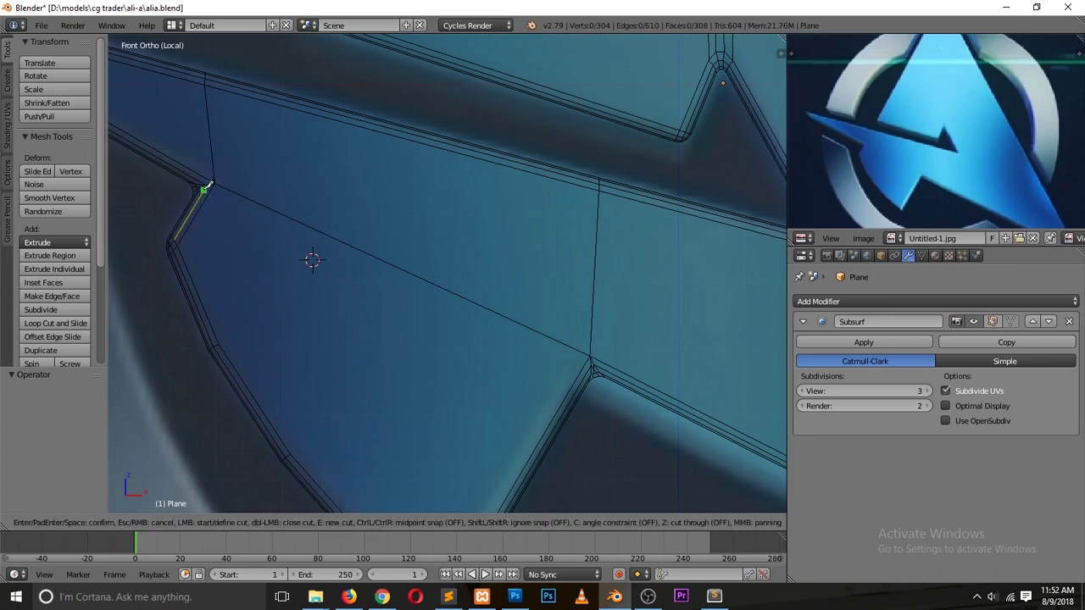
pyautogui.click(207, 186)
pyautogui.click(590, 364)
pyautogui.press('Return')
pyautogui.press('Tab')
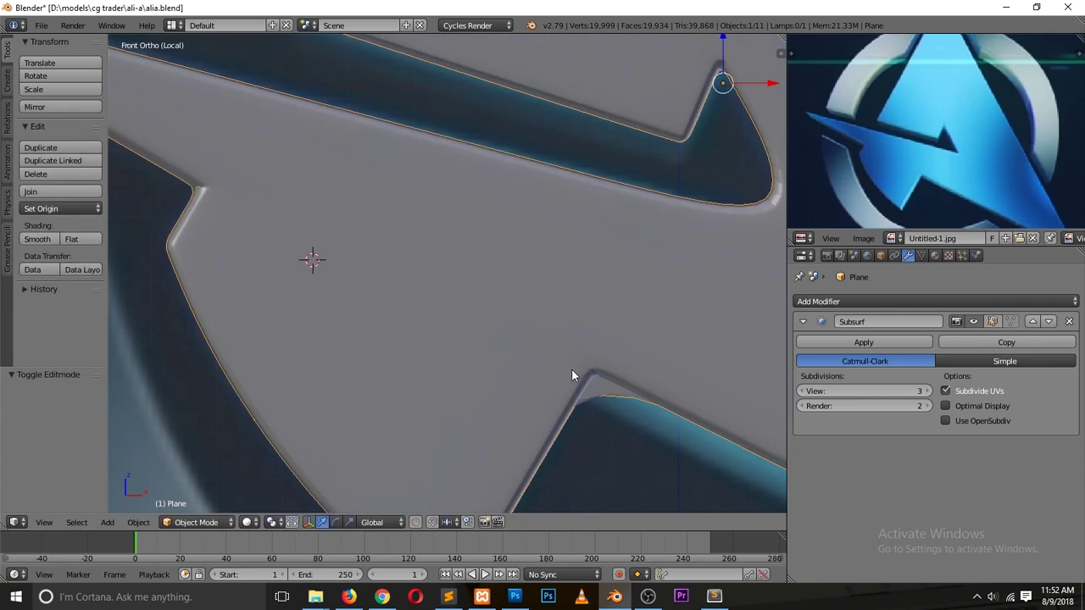
# - Knife-cut two edges from the lower-left vertex to the upper-right vertex across the face
pyautogui.moveTo(572, 417); pyautogui.dragTo(291, 380, button='middle')
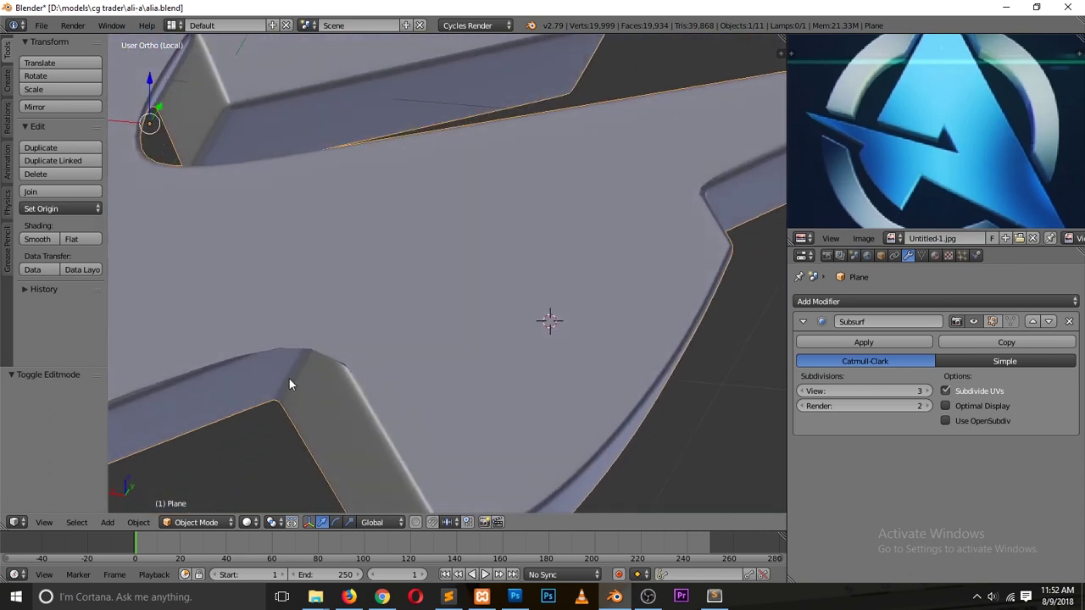
pyautogui.press('Tab')
pyautogui.press('a')
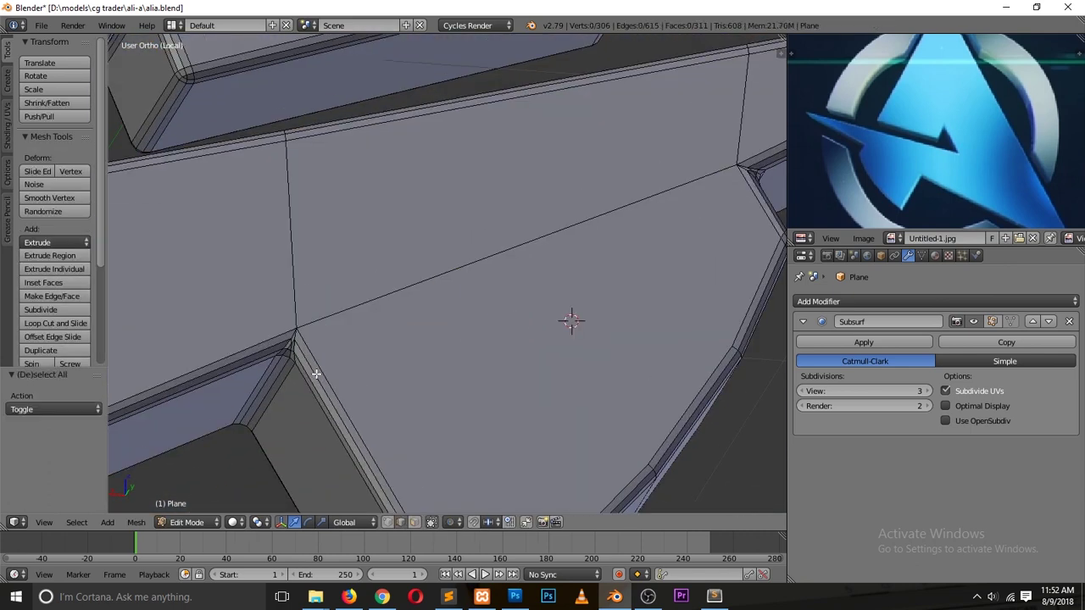
pyautogui.press('k')
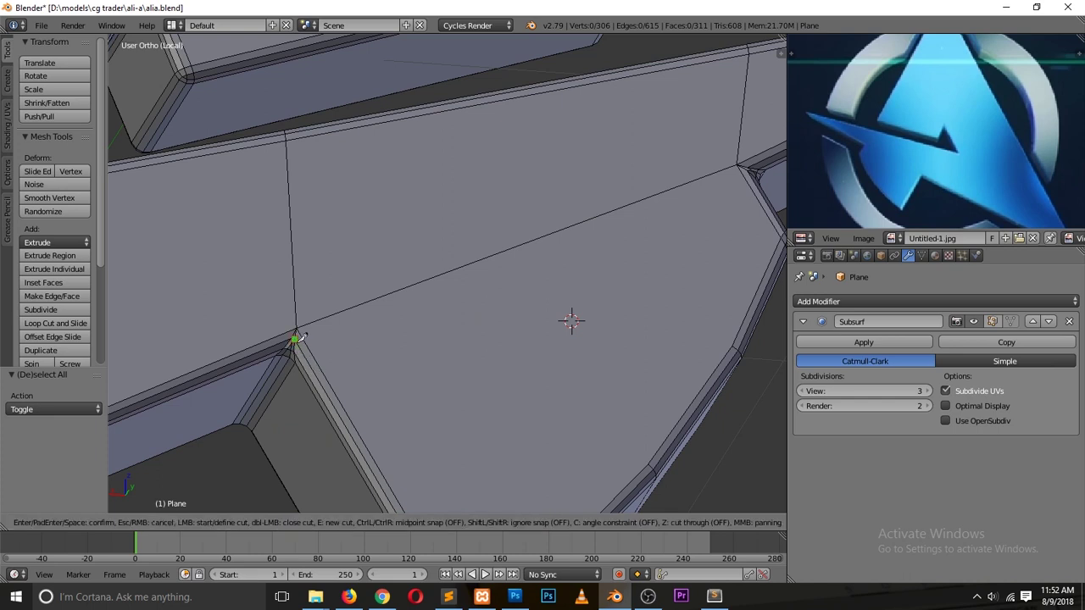
pyautogui.click(296, 339)
pyautogui.click(745, 173)
pyautogui.press('Return')
pyautogui.click(296, 334)
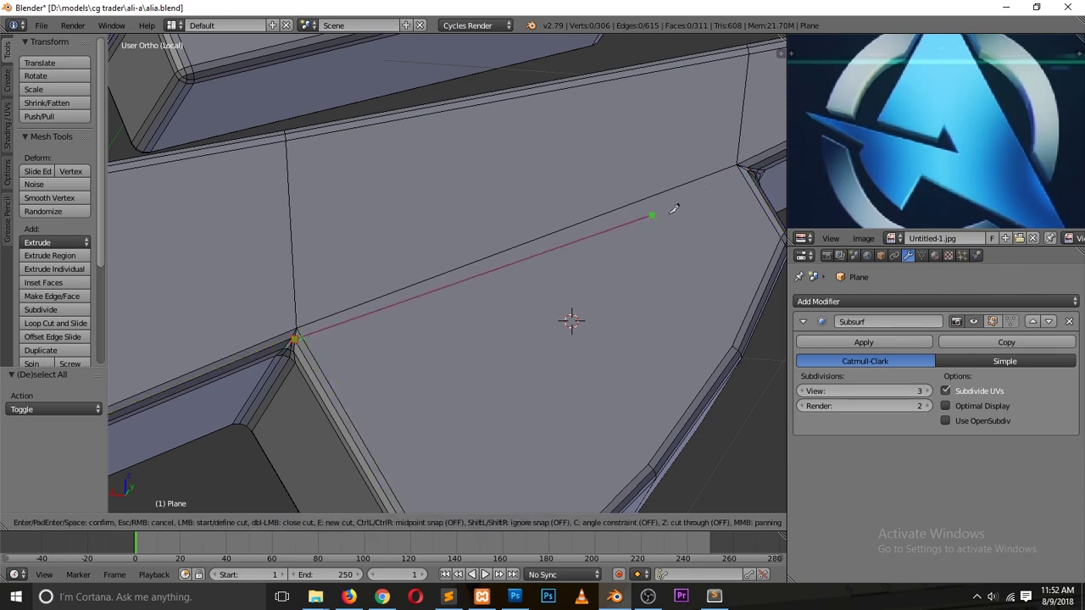
pyautogui.click(742, 170)
pyautogui.press('Return')
pyautogui.press('Tab')
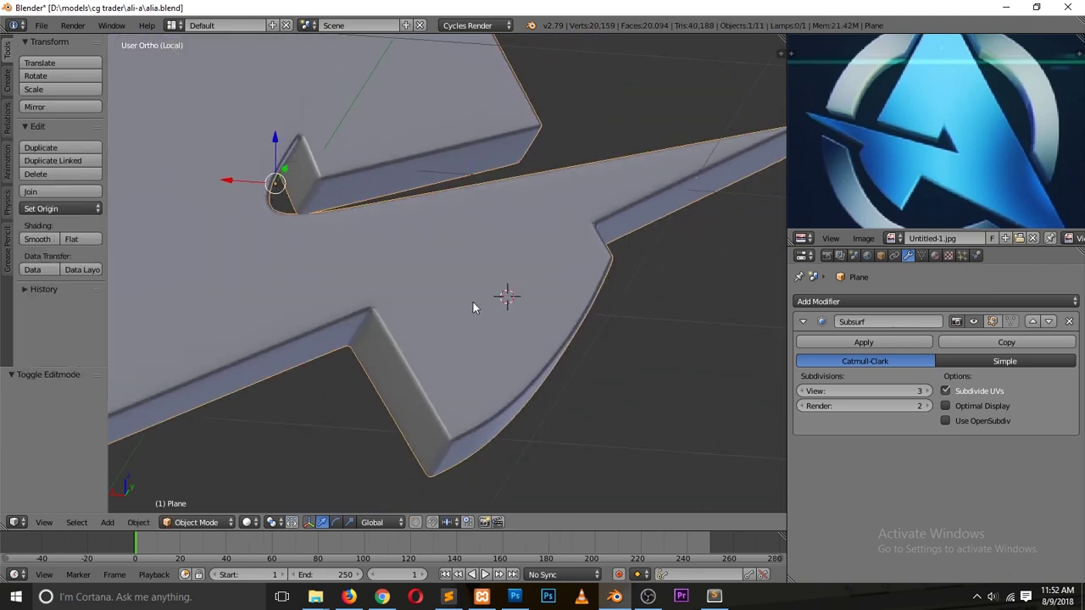
# - Inspect the smoothed triangle edge-on, then return to the front view
pyautogui.moveTo(453, 259); pyautogui.dragTo(402, 323, button='middle')
pyautogui.press('Tab')
pyautogui.press('Tab')
pyautogui.press('Tab')
pyautogui.moveTo(290, 292); pyautogui.dragTo(319, 290, button='middle')
pyautogui.press('Tab')
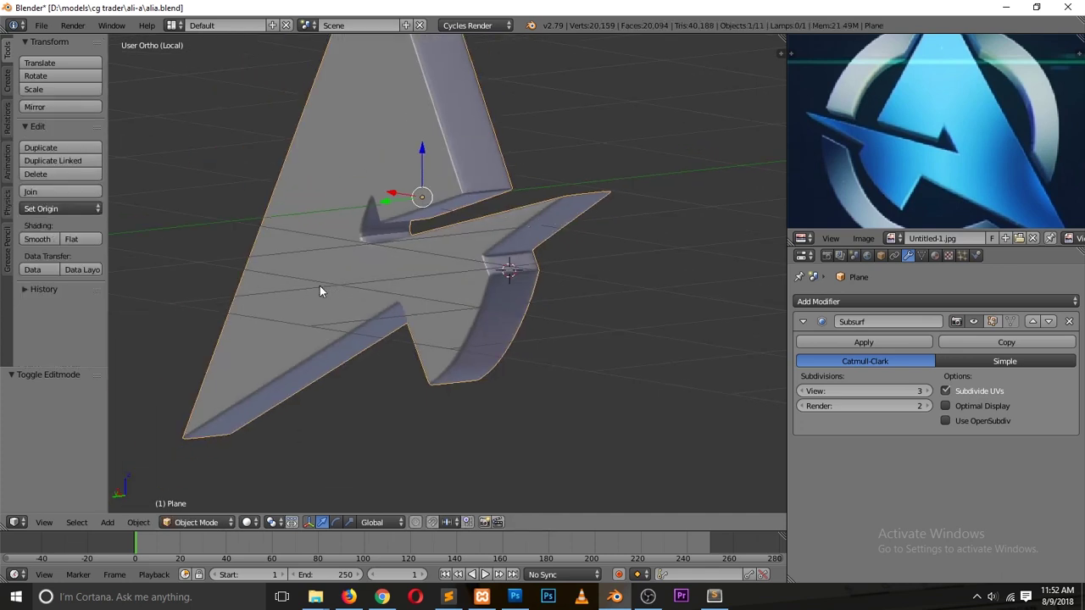
pyautogui.scroll(5, 320, 285)
pyautogui.press('KP_1')
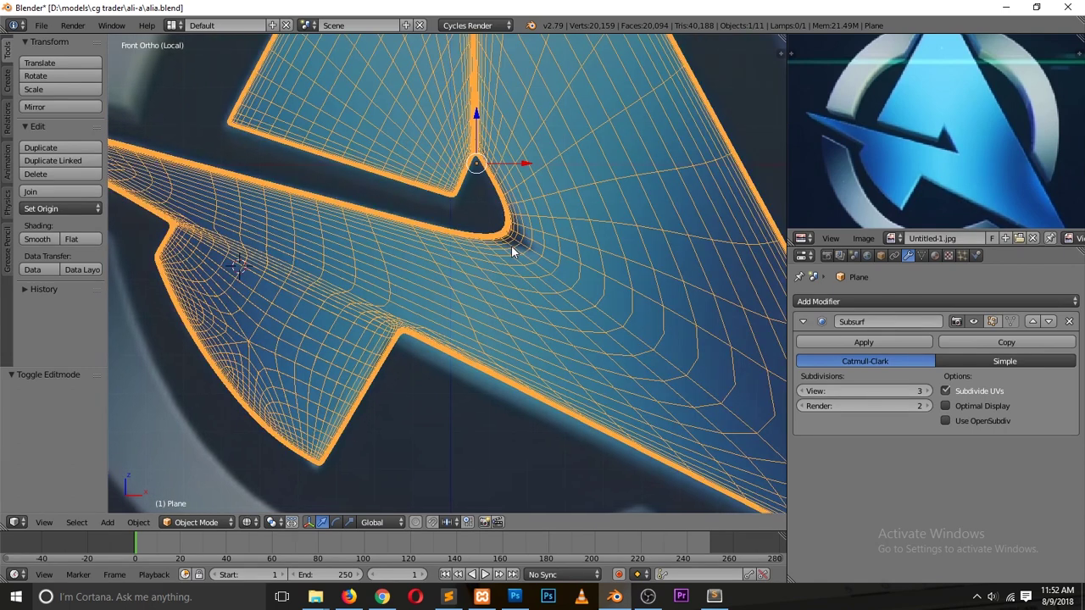
# - In Edit Mode, select the edges at the notch's inner corner, extending along the shortest path
pyautogui.press('Tab')
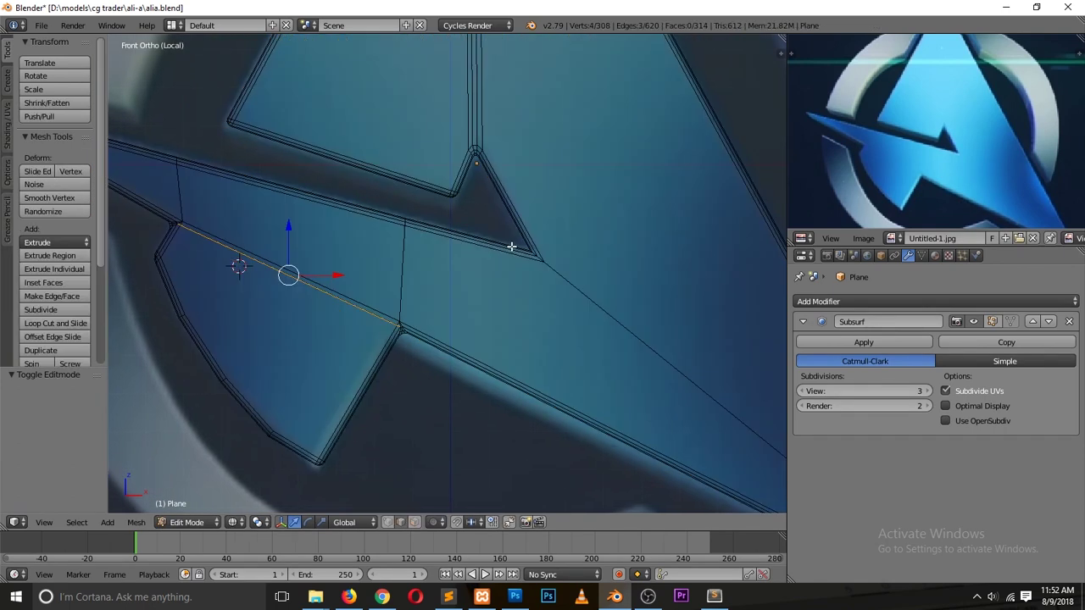
pyautogui.scroll(3, 515, 245)
pyautogui.moveTo(538, 249); pyautogui.dragTo(590, 288, button='middle')
pyautogui.keyDown('alt'); pyautogui.keyDown('shift'); pyautogui.rightClick(610, 240); pyautogui.keyUp('shift'); pyautogui.keyUp('alt')
pyautogui.moveTo(650, 272); pyautogui.dragTo(622, 279, button='middle')
pyautogui.press('z')
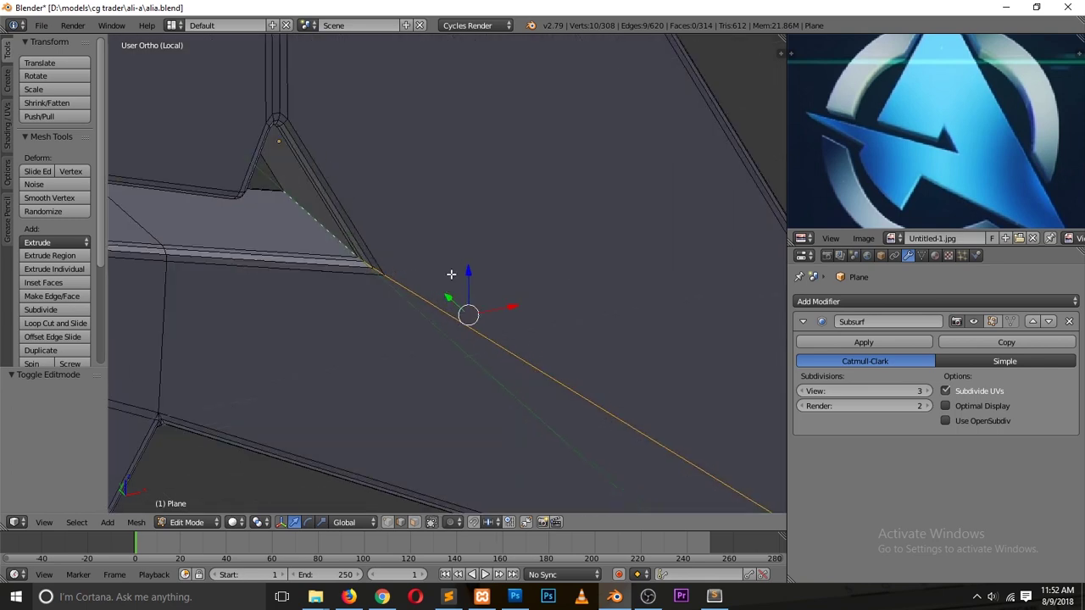
pyautogui.rightClick(380, 269)
pyautogui.rightClick(378, 269)
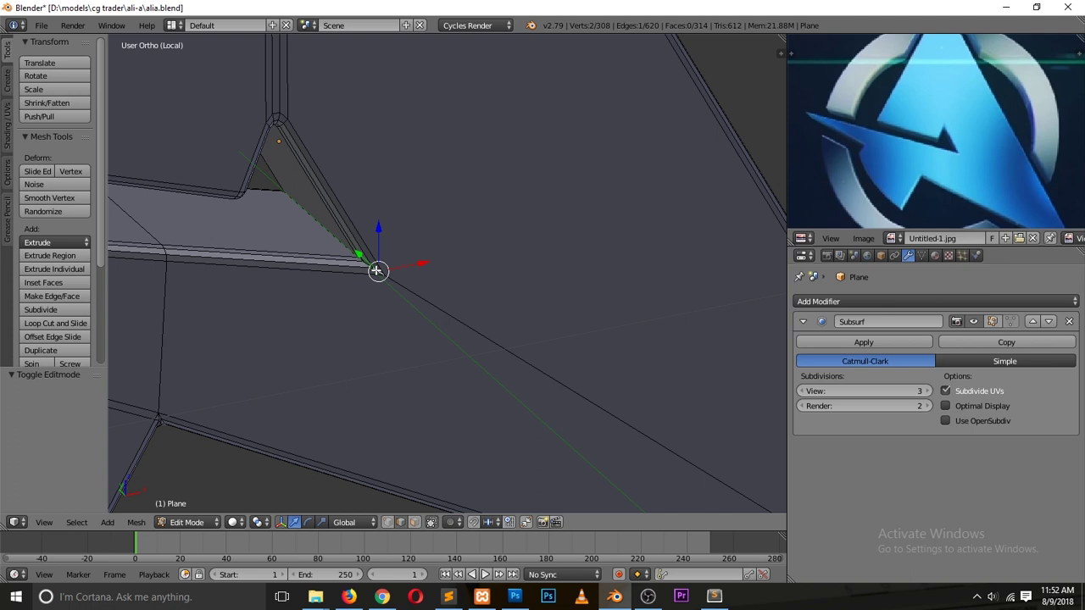
pyautogui.moveTo(290, 254); pyautogui.dragTo(387, 356, button='middle')
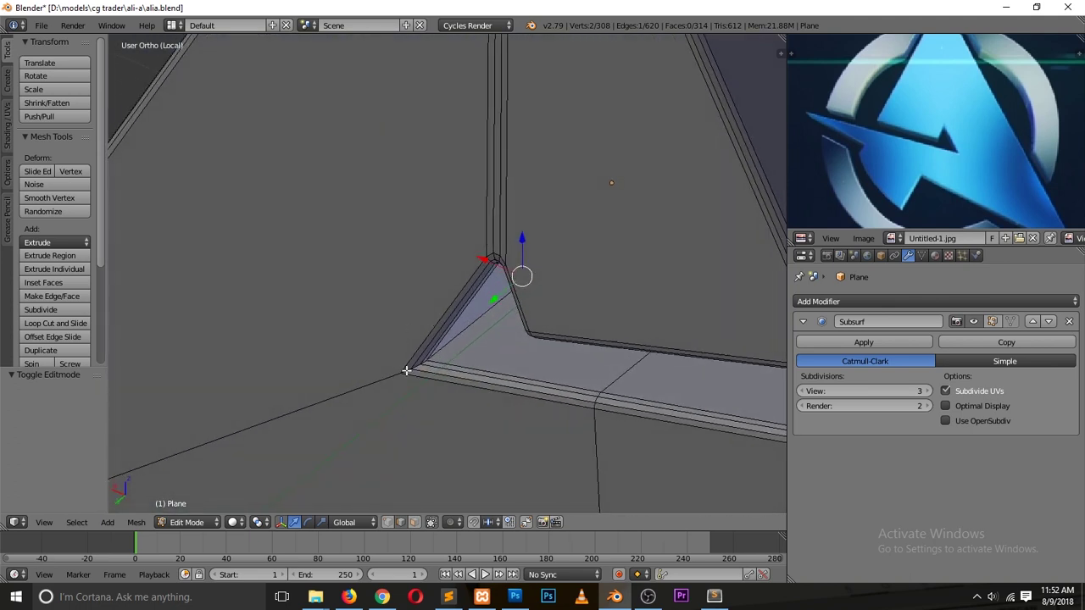
pyautogui.keyDown('ctrl'); pyautogui.rightClick(406, 371); pyautogui.keyUp('ctrl')
# - Bevel the notch corner edges with 2 segments (0.019) and return to front view in Object Mode
pyautogui.hotkey('ctrl', 'b')
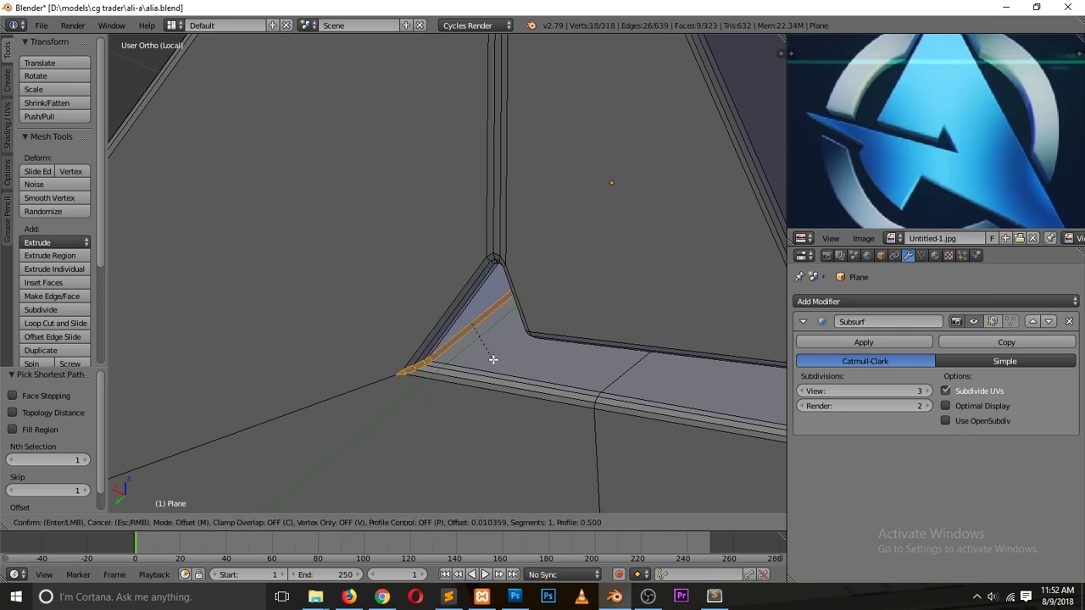
pyautogui.click(495, 362)
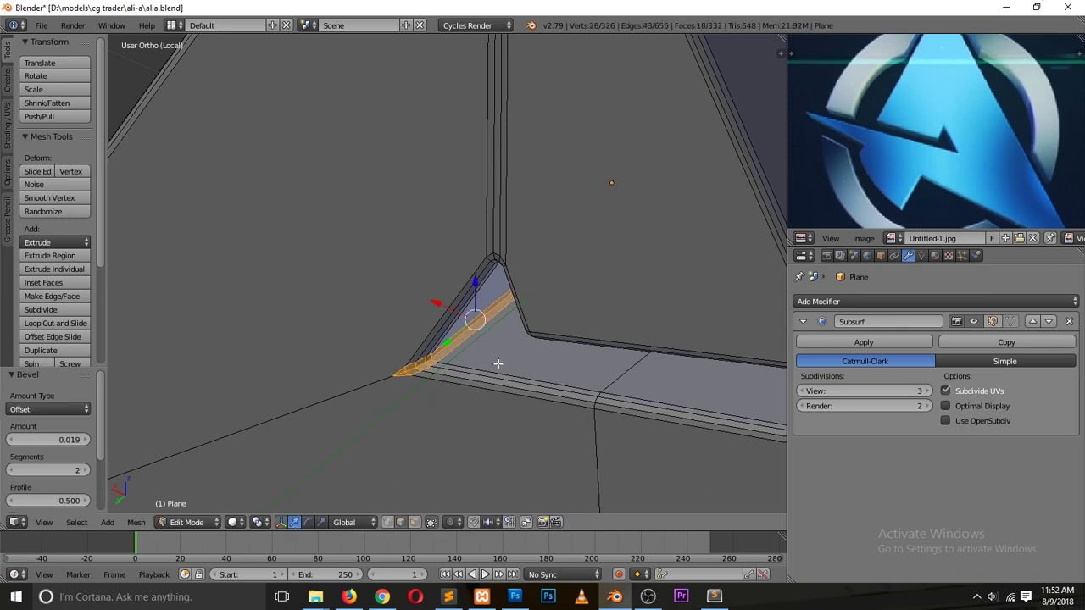
pyautogui.press('Tab')
pyautogui.moveTo(498, 368); pyautogui.dragTo(334, 296, button='middle')
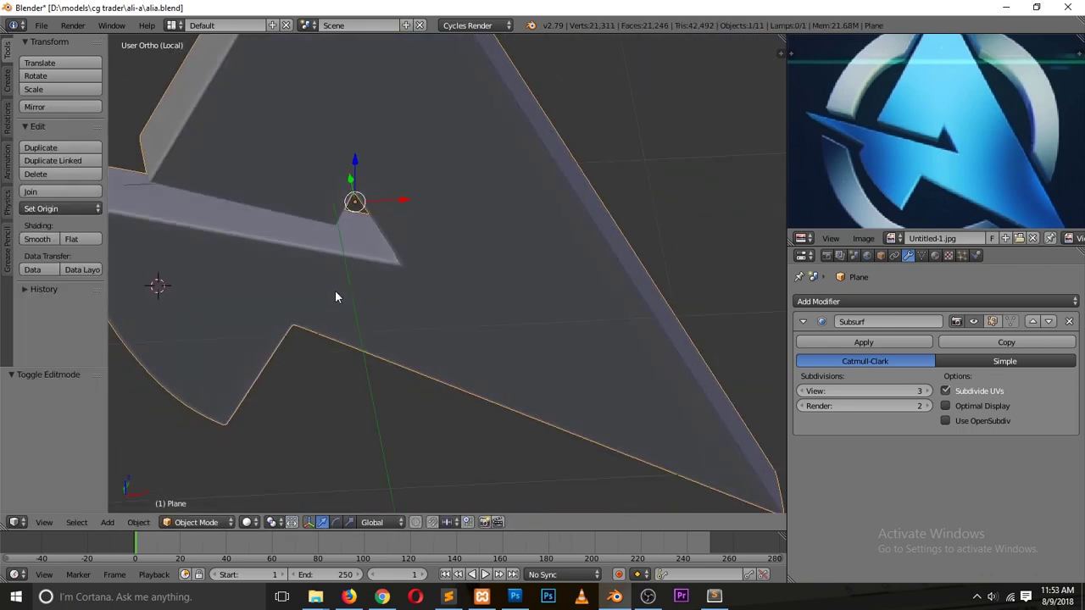
pyautogui.press('KP_1')
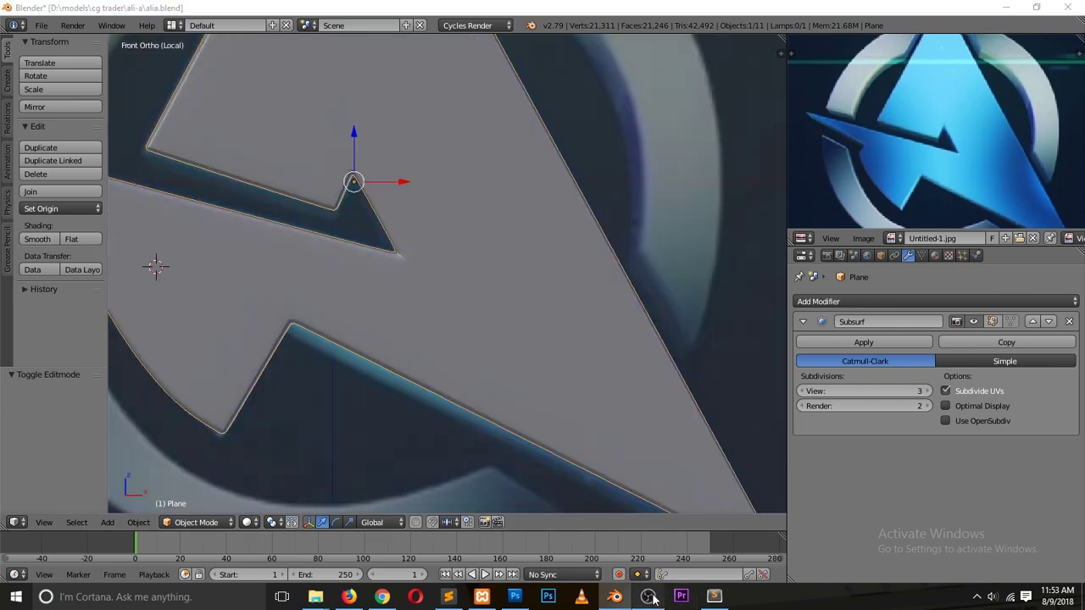
# - Deselect everything and leave local view to show all logo objects again
pyautogui.click(647, 596)
pyautogui.click(343, 355)
pyautogui.scroll(3, 354, 356)
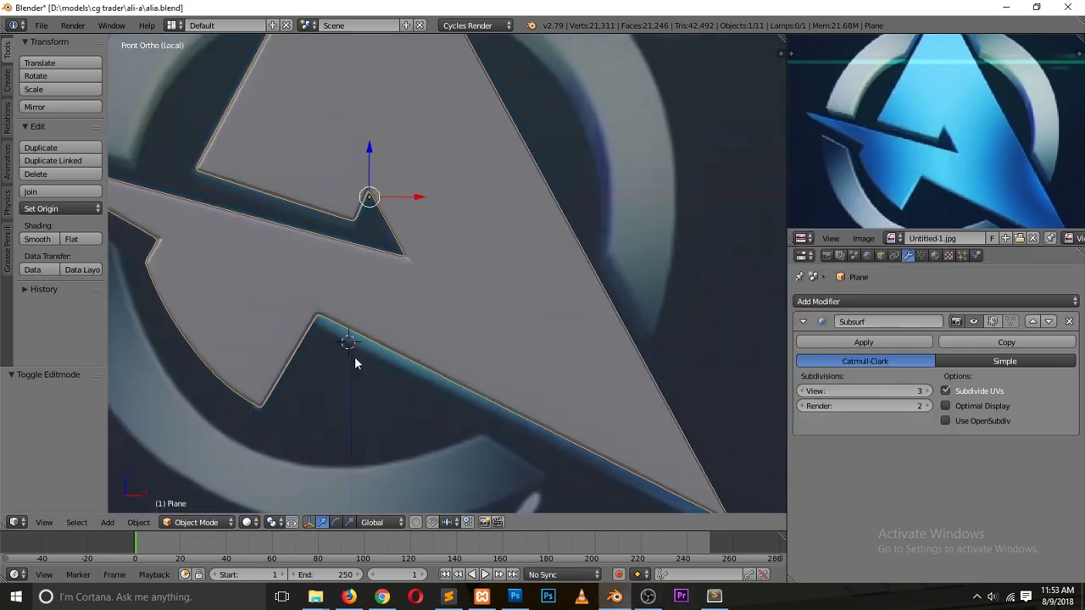
pyautogui.press('a')
pyautogui.scroll(-4, 393, 370)
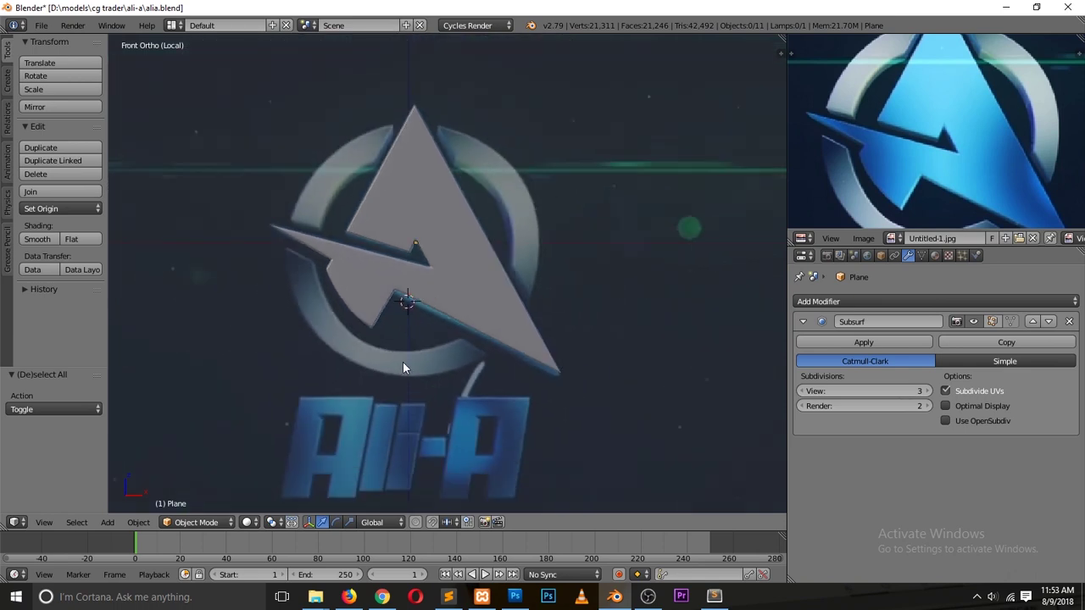
pyautogui.press('KP_Divide')
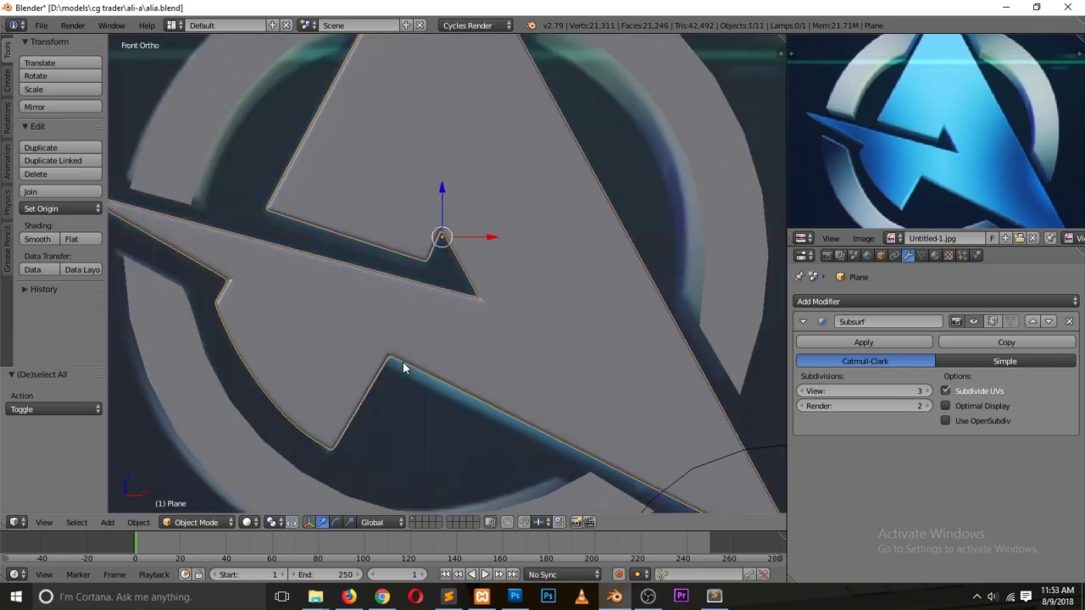
pyautogui.scroll(-3, 398, 368)
# - Select the Circle ring object and add a level 2 Subdivision Surface with Ctrl+2
pyautogui.rightClick(348, 156)
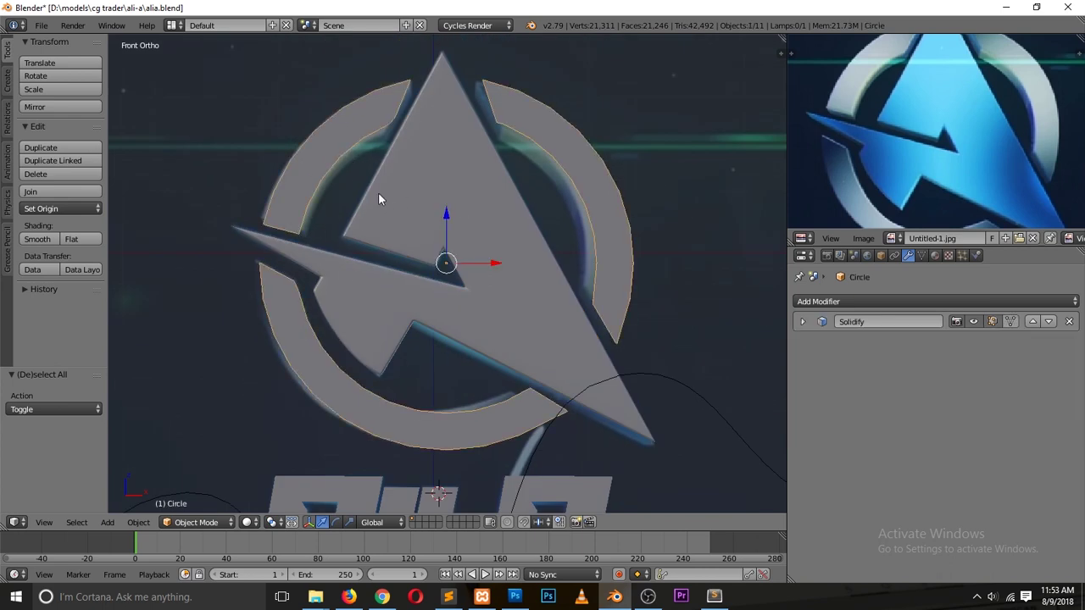
pyautogui.scroll(1, 926, 174)
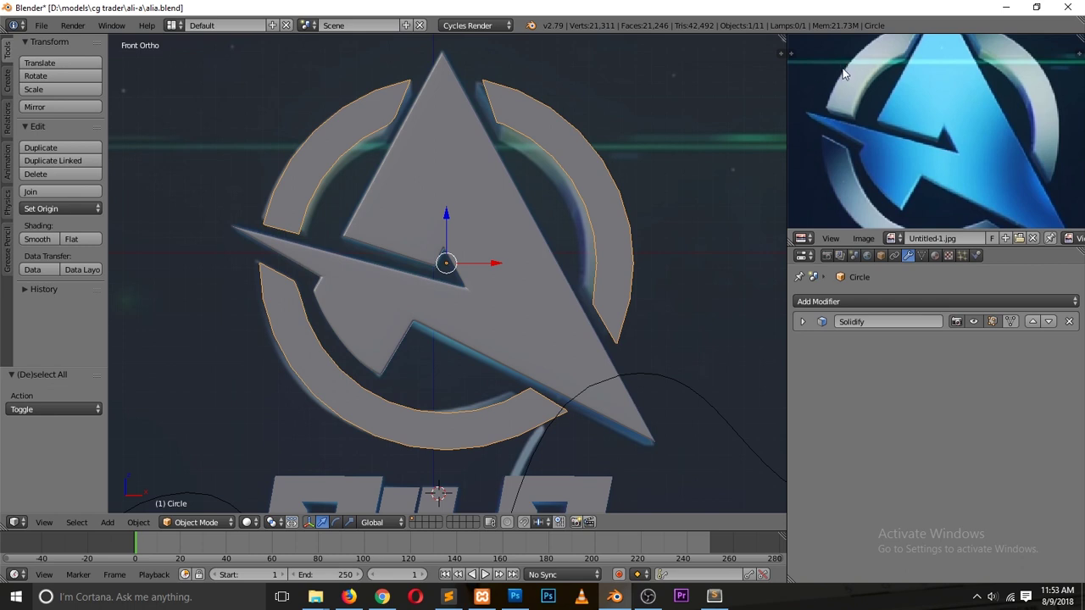
pyautogui.hotkey('ctrl', '2')
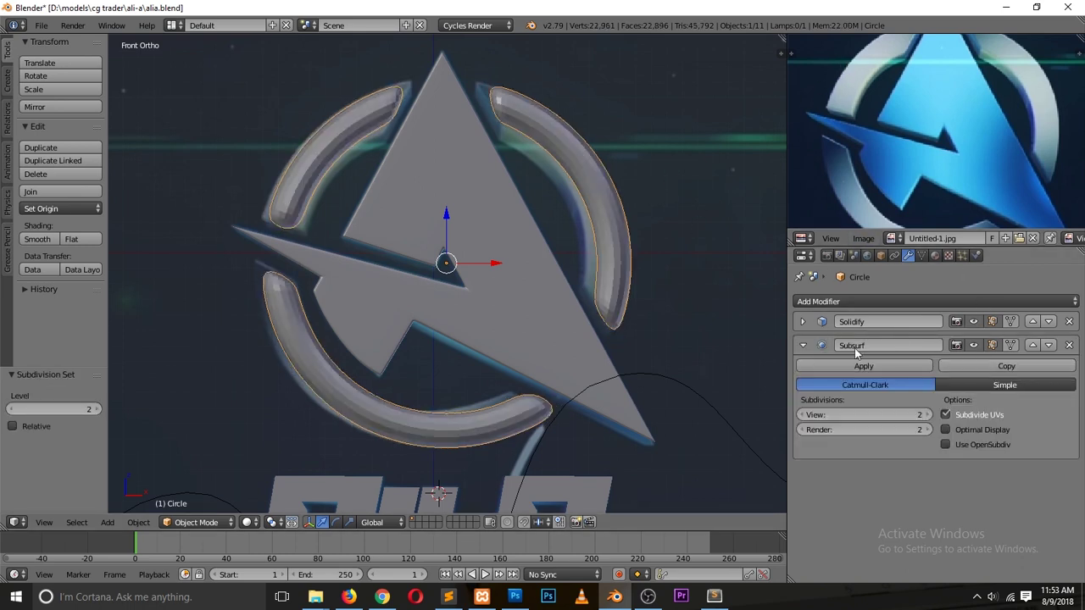
pyautogui.moveTo(587, 140); pyautogui.dragTo(426, 148, button='middle')
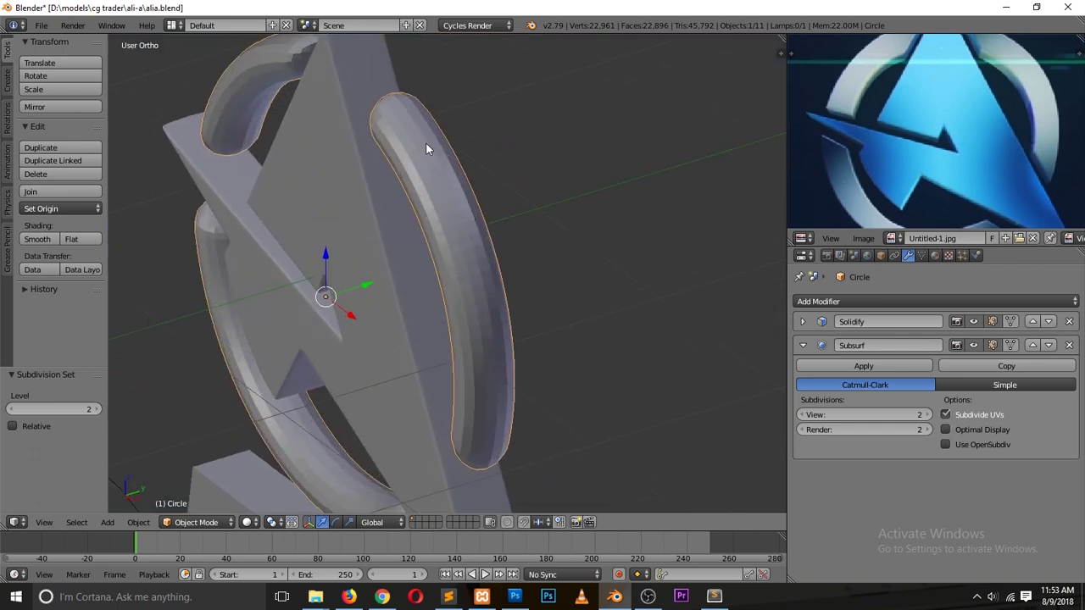
# - Apply the ring's Solidify modifier as real geometry in Object Mode, then deselect all in Edit Mode
pyautogui.press('Tab')
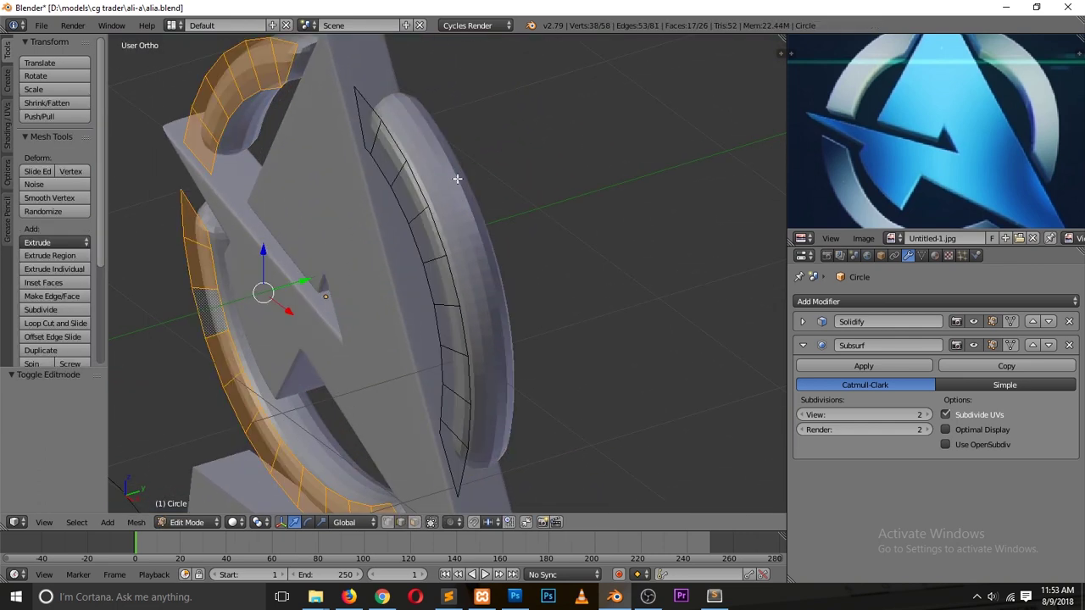
pyautogui.click(802, 321)
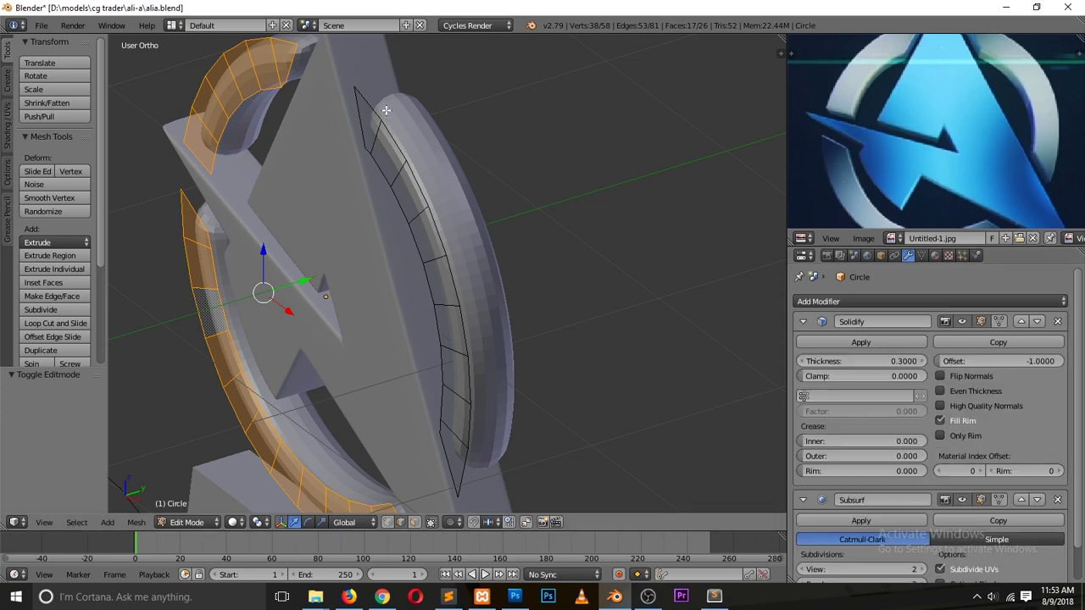
pyautogui.click(822, 339)
pyautogui.press('Tab')
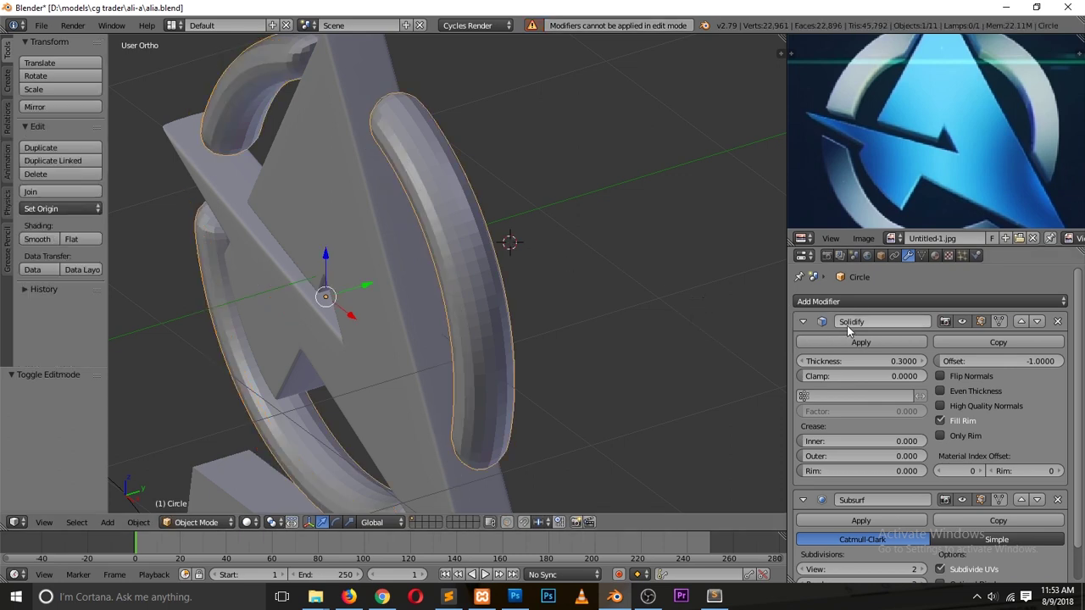
pyautogui.click(861, 342)
pyautogui.press('Tab')
pyautogui.press('a')
# - Select the right arc's edge loops, including its top and lower-end edges
pyautogui.keyDown('alt'); pyautogui.rightClick(415, 208); pyautogui.keyUp('alt')
pyautogui.hotkey('ctrl', 'l')
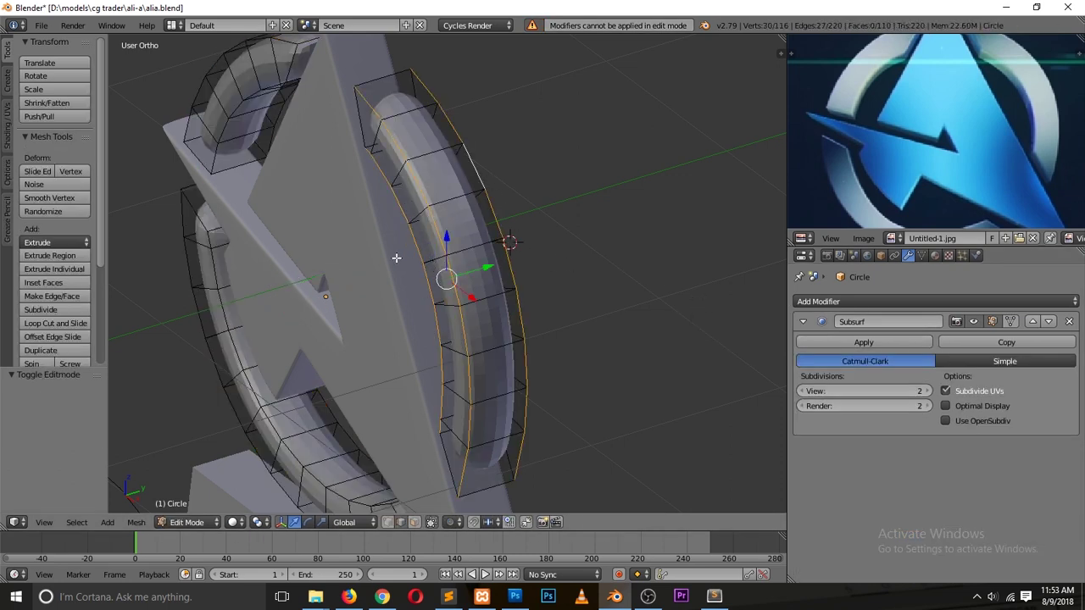
pyautogui.keyDown('shift'); pyautogui.rightClick(227, 121); pyautogui.keyUp('shift')
pyautogui.keyDown('shift'); pyautogui.rightClick(196, 90); pyautogui.keyUp('shift')
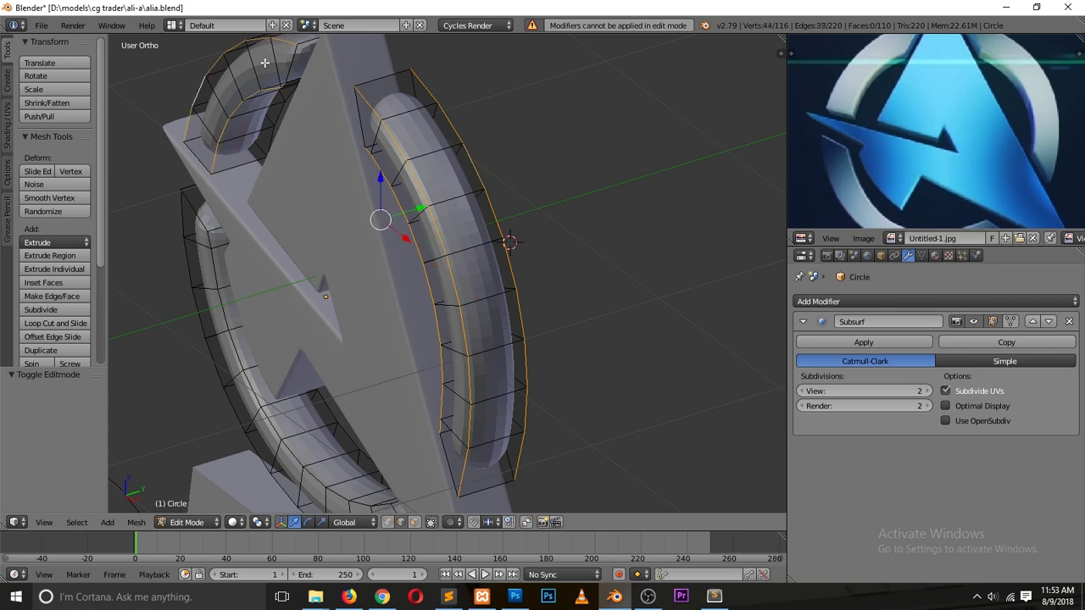
pyautogui.keyDown('shift'); pyautogui.rightClick(398, 87); pyautogui.keyUp('shift')
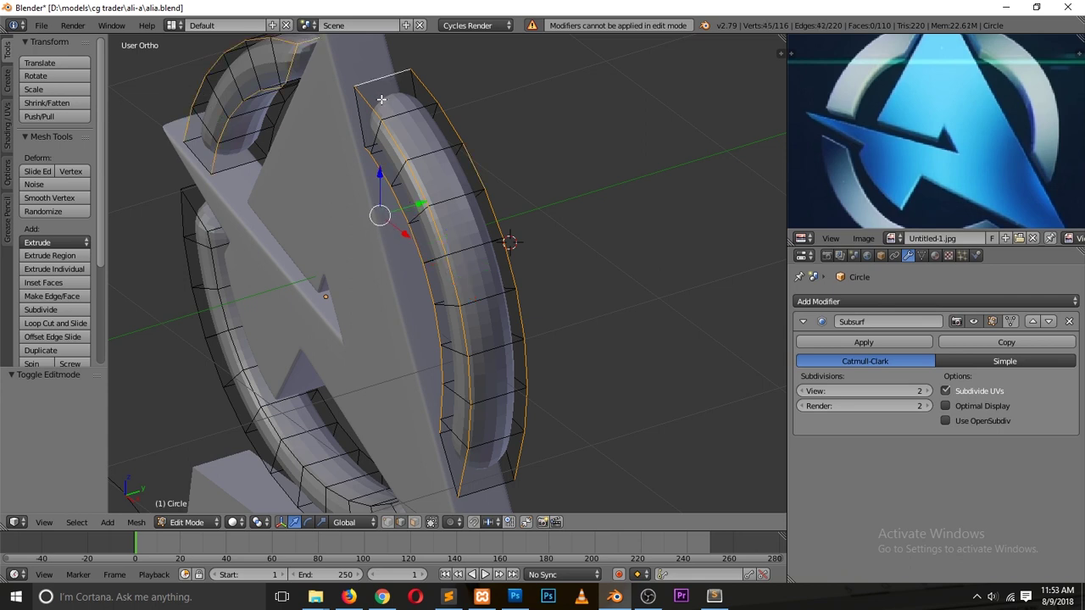
pyautogui.press('z')
pyautogui.keyDown('alt'); pyautogui.keyDown('shift'); pyautogui.rightClick(446, 162); pyautogui.keyUp('shift'); pyautogui.keyUp('alt')
pyautogui.keyDown('shift'); pyautogui.rightClick(489, 436); pyautogui.keyUp('shift')
pyautogui.keyDown('shift'); pyautogui.rightClick(453, 461); pyautogui.keyUp('shift')
pyautogui.press('z')
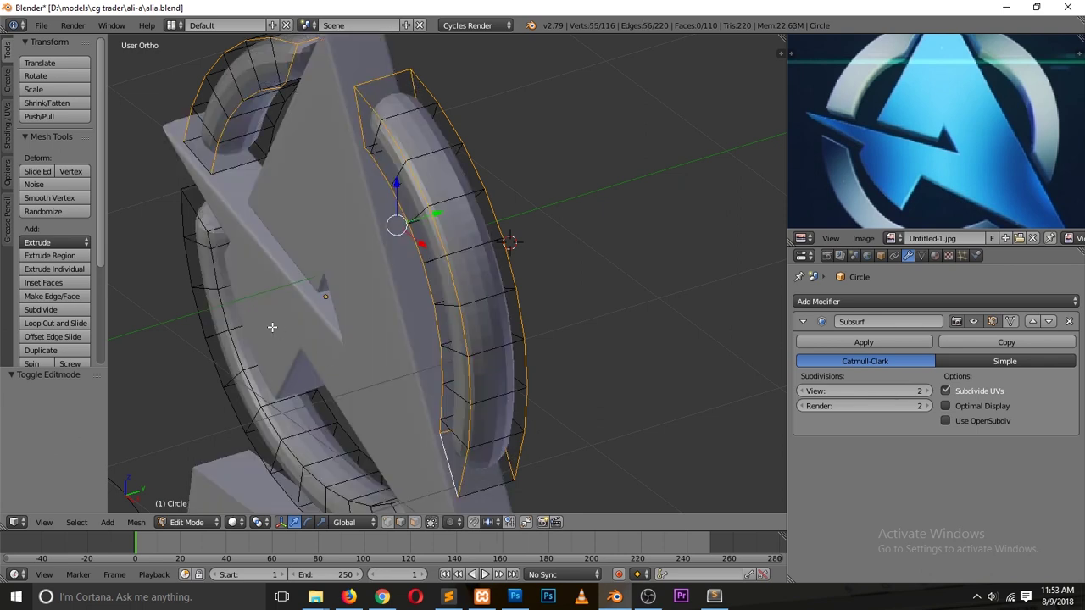
# - Add the upper-left arc's rim edges and end faces to the selection
pyautogui.keyDown('shift'); pyautogui.rightClick(241, 162); pyautogui.keyUp('shift')
pyautogui.press('z')
pyautogui.keyDown('shift'); pyautogui.rightClick(254, 146); pyautogui.keyUp('shift')
pyautogui.keyDown('shift'); pyautogui.rightClick(203, 136); pyautogui.keyUp('shift')
pyautogui.keyDown('shift'); pyautogui.rightClick(264, 74); pyautogui.keyUp('shift')
pyautogui.moveTo(270, 80); pyautogui.dragTo(280, 90, button='middle')
pyautogui.keyDown('shift'); pyautogui.rightClick(348, 93); pyautogui.keyUp('shift')
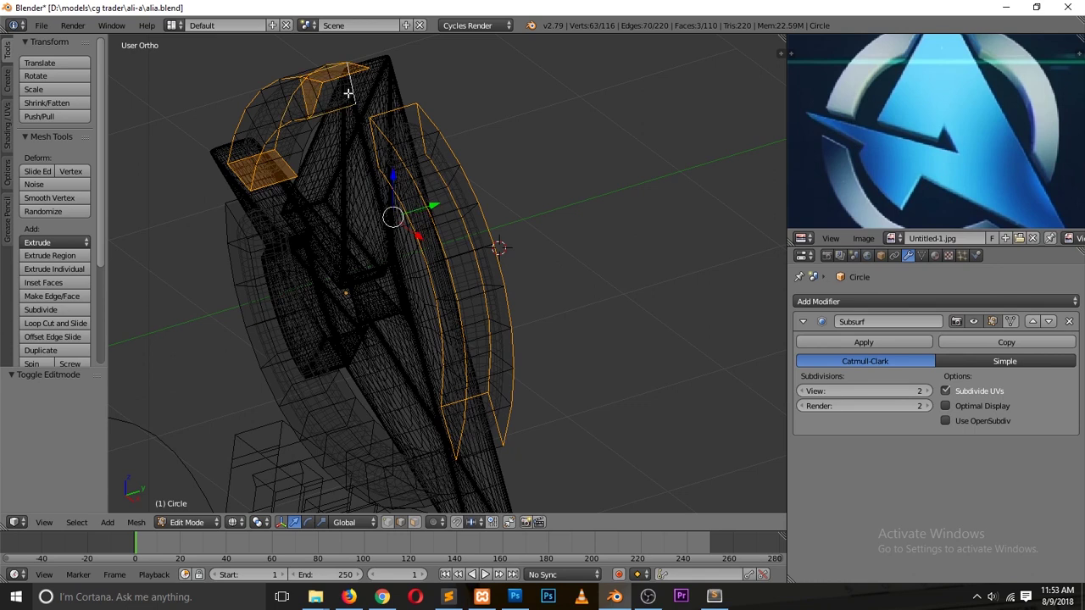
pyautogui.keyDown('shift'); pyautogui.rightClick(346, 105); pyautogui.keyUp('shift')
pyautogui.keyDown('shift'); pyautogui.rightClick(365, 93); pyautogui.keyUp('shift')
pyautogui.keyDown('shift'); pyautogui.rightClick(347, 108); pyautogui.keyUp('shift')
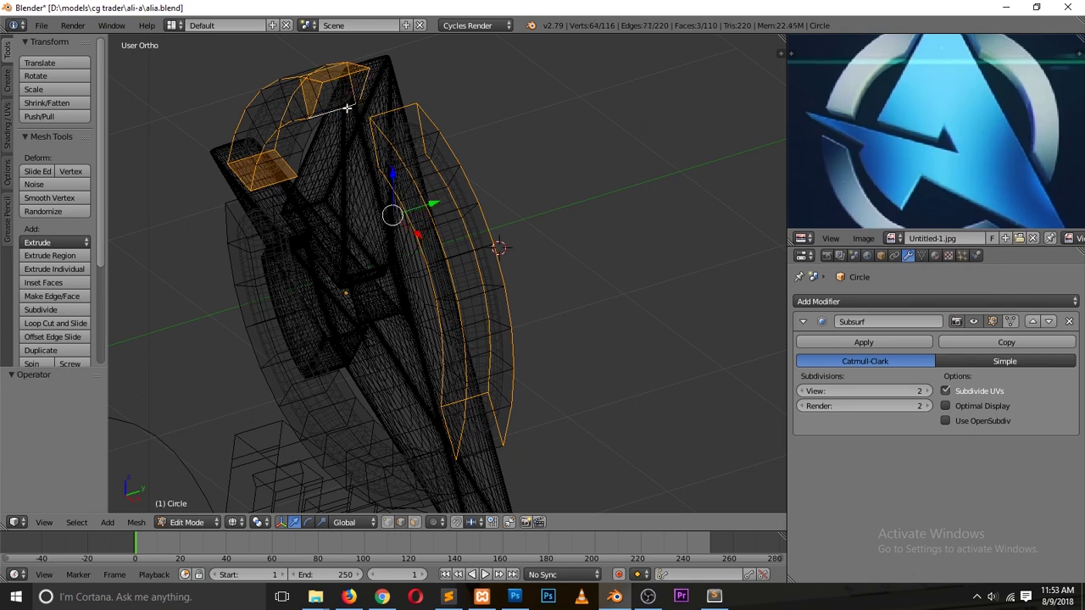
pyautogui.keyDown('shift'); pyautogui.rightClick(343, 125); pyautogui.keyUp('shift')
pyautogui.keyDown('shift'); pyautogui.rightClick(349, 108); pyautogui.keyUp('shift')
pyautogui.keyDown('shift'); pyautogui.rightClick(350, 111); pyautogui.keyUp('shift')
pyautogui.moveTo(374, 168); pyautogui.dragTo(383, 192, button='middle')
pyautogui.press('z')
pyautogui.keyDown('shift'); pyautogui.rightClick(323, 183); pyautogui.keyUp('shift')
pyautogui.keyDown('shift'); pyautogui.rightClick(315, 200); pyautogui.keyUp('shift')
pyautogui.moveTo(297, 225); pyautogui.dragTo(321, 191, button='middle')
pyautogui.scroll(5, 396, 179)
pyautogui.keyDown('shift'); pyautogui.rightClick(334, 101); pyautogui.keyUp('shift')
pyautogui.scroll(-5, 356, 162)
# - Add the lower-left arc's edge loops and end edges, then isolate the arcs in local view
pyautogui.keyDown('shift'); pyautogui.rightClick(274, 231); pyautogui.keyUp('shift')
pyautogui.keyDown('shift'); pyautogui.rightClick(276, 239); pyautogui.keyUp('shift')
pyautogui.keyDown('shift'); pyautogui.rightClick(277, 244); pyautogui.keyUp('shift')
pyautogui.keyDown('alt'); pyautogui.keyDown('shift'); pyautogui.rightClick(291, 259); pyautogui.keyUp('shift'); pyautogui.keyUp('alt')
pyautogui.keyDown('alt'); pyautogui.keyDown('shift'); pyautogui.rightClick(243, 278); pyautogui.keyUp('shift'); pyautogui.keyUp('alt')
pyautogui.keyDown('alt'); pyautogui.keyDown('shift'); pyautogui.rightClick(597, 391); pyautogui.keyUp('shift'); pyautogui.keyUp('alt')
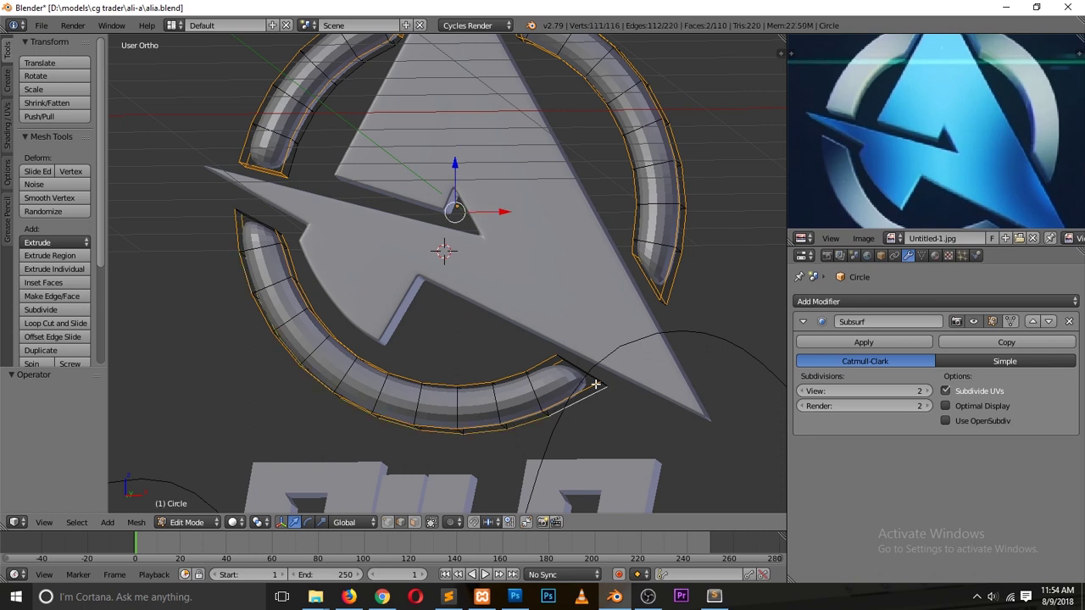
pyautogui.keyDown('shift'); pyautogui.rightClick(262, 221); pyautogui.keyUp('shift')
pyautogui.press('z')
pyautogui.keyDown('shift'); pyautogui.rightClick(263, 224); pyautogui.keyUp('shift')
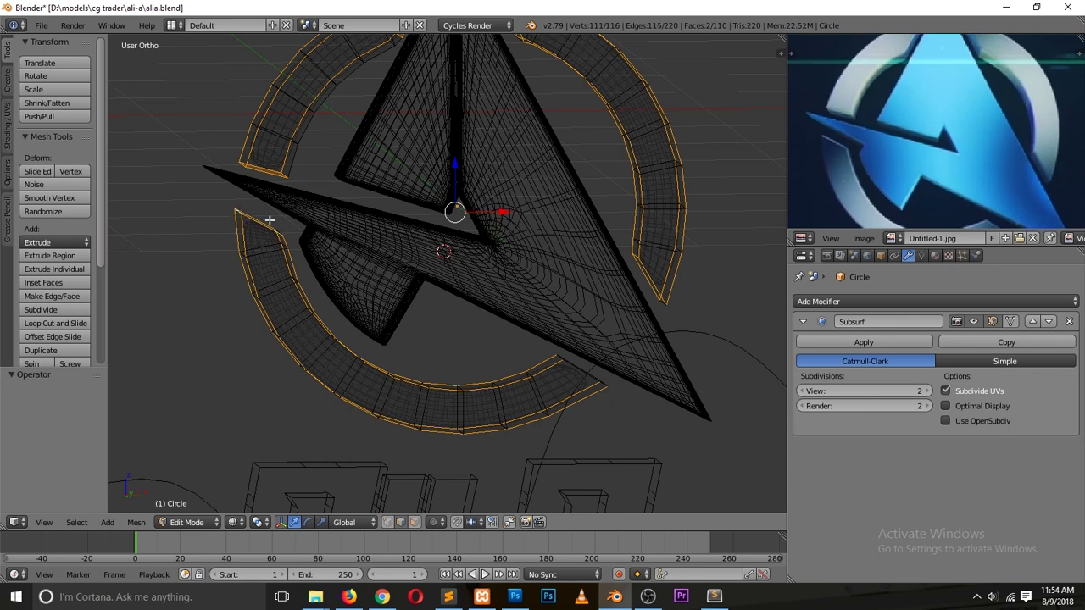
pyautogui.keyDown('shift'); pyautogui.rightClick(576, 371); pyautogui.keyUp('shift')
pyautogui.keyDown('shift'); pyautogui.rightClick(577, 369); pyautogui.keyUp('shift')
pyautogui.press('KP_Divide')
# - Bevel the selected ring arc edges with 2 segments and inspect the result
pyautogui.press('z')
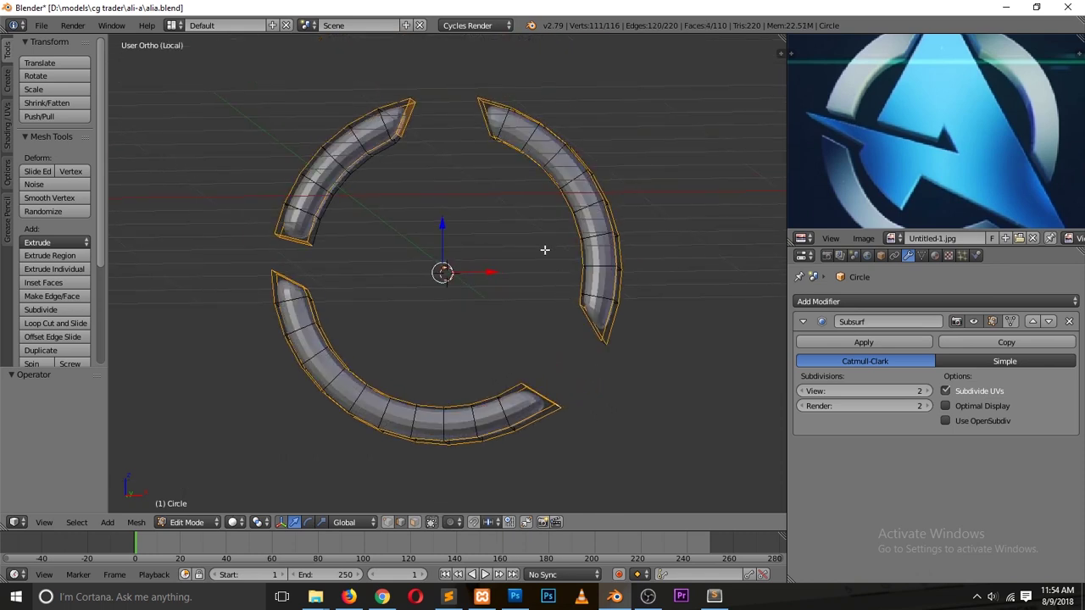
pyautogui.moveTo(538, 218); pyautogui.dragTo(406, 237, button='middle')
pyautogui.keyDown('alt'); pyautogui.keyDown('shift'); pyautogui.rightClick(548, 196); pyautogui.keyUp('shift'); pyautogui.keyUp('alt')
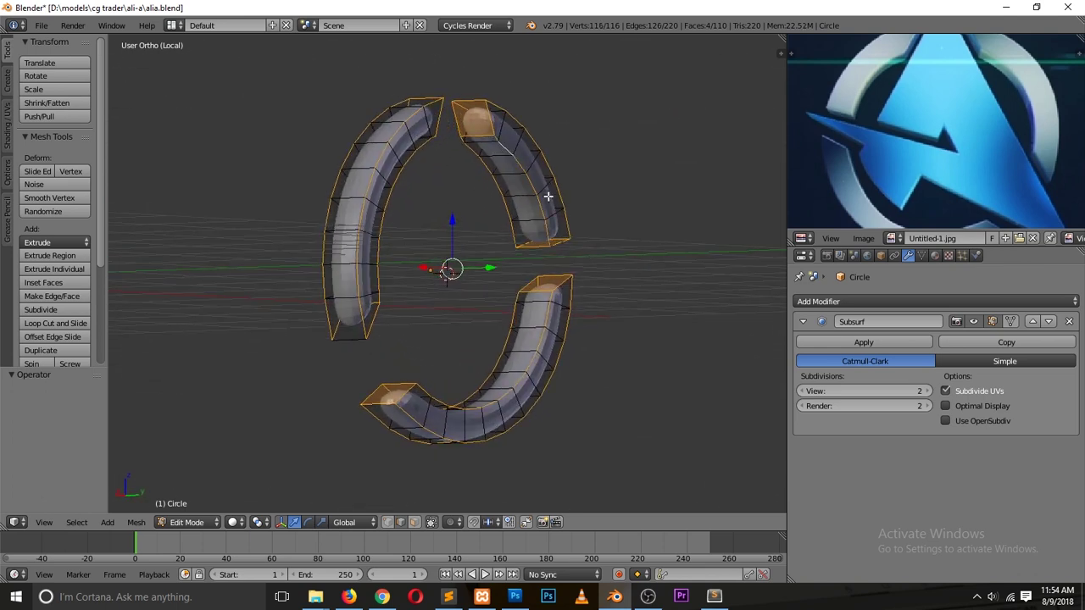
pyautogui.hotkey('ctrl', 'b')
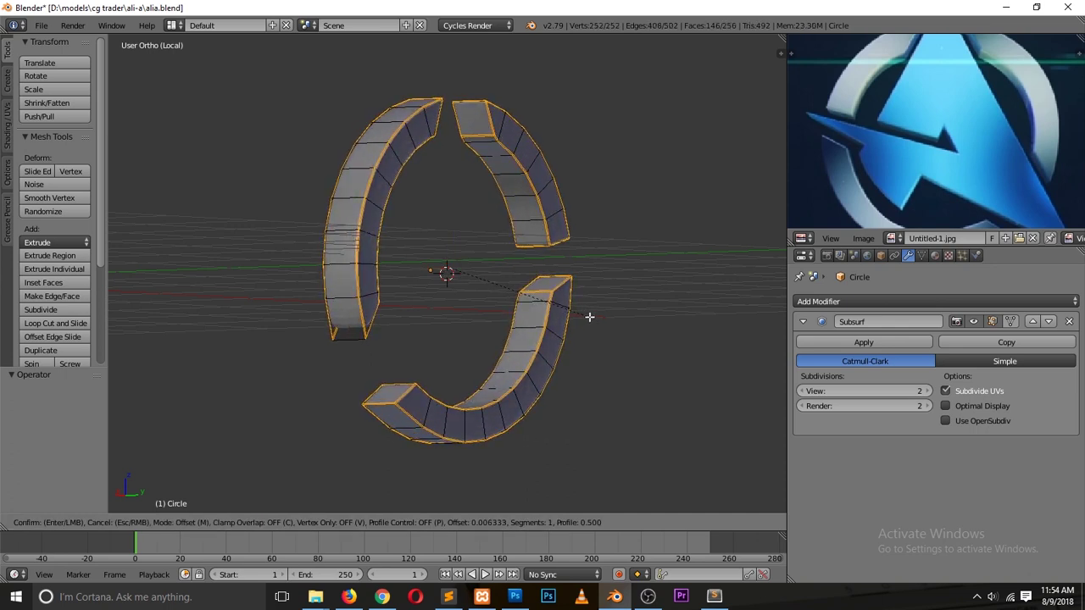
pyautogui.scroll(1, 590, 317)
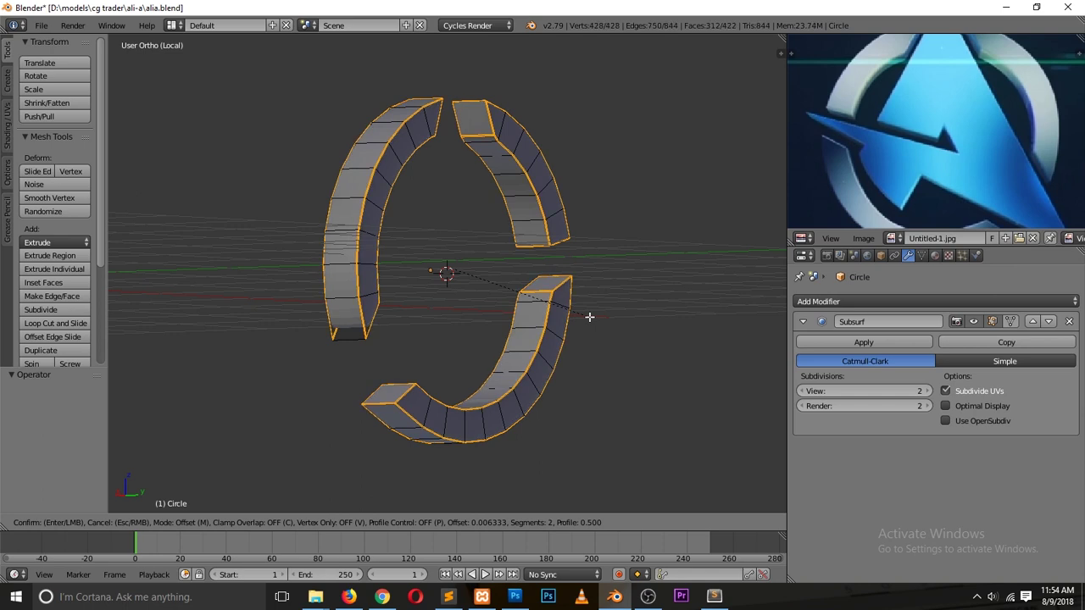
pyautogui.click(590, 317)
pyautogui.press('Tab')
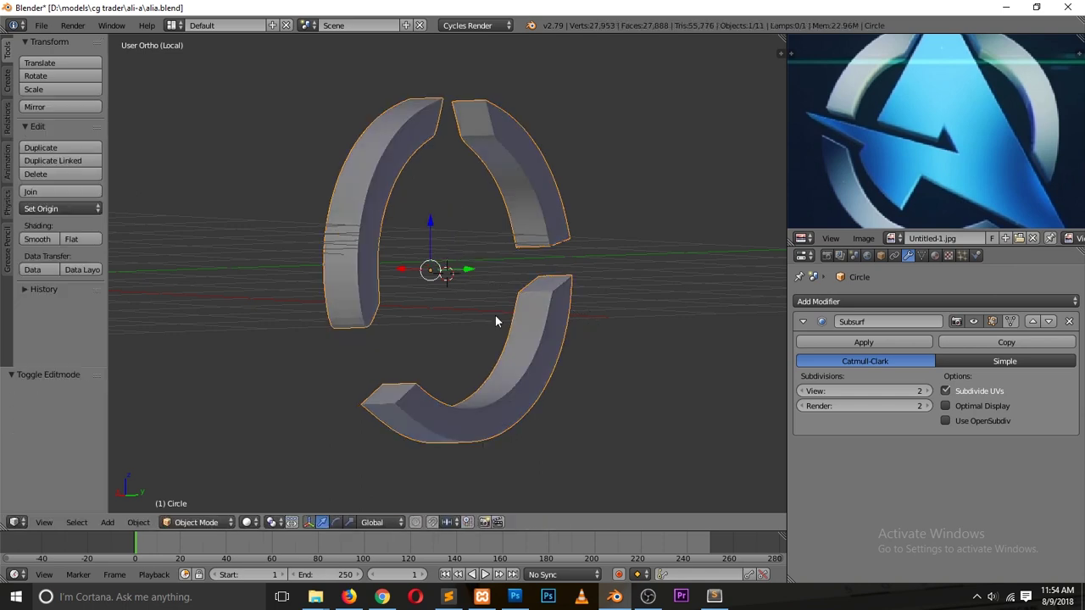
pyautogui.moveTo(301, 271); pyautogui.dragTo(563, 298, button='middle')
pyautogui.scroll(4, 562, 292)
# - Undo the bevel, recalculate normals, and redo a 2-segment bevel of about 0.018
pyautogui.press('Tab')
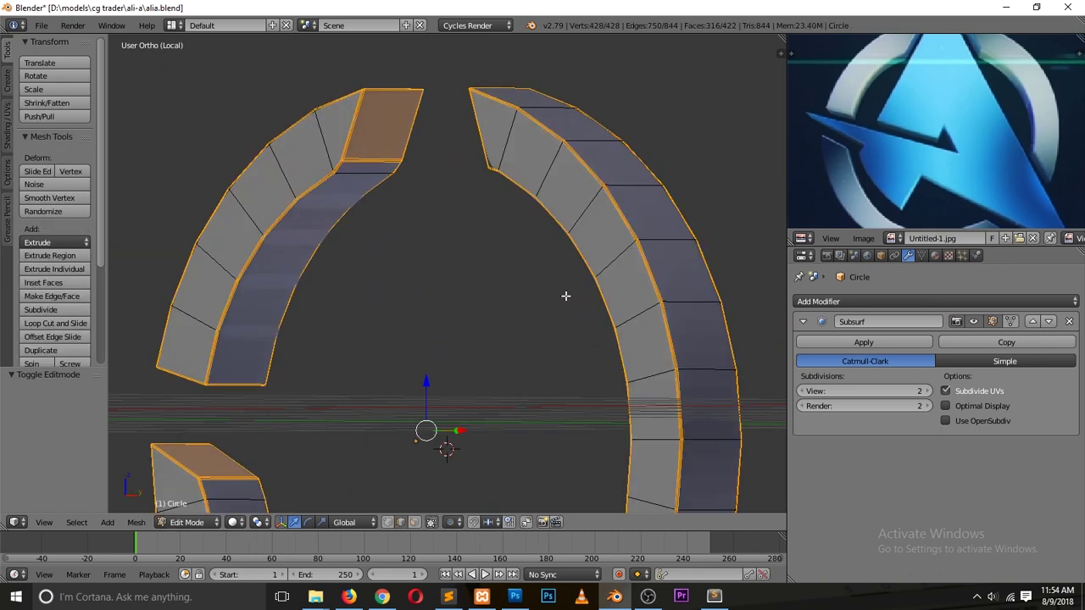
pyautogui.hotkey('ctrl', 'z')
pyautogui.hotkey('ctrl', 'n')
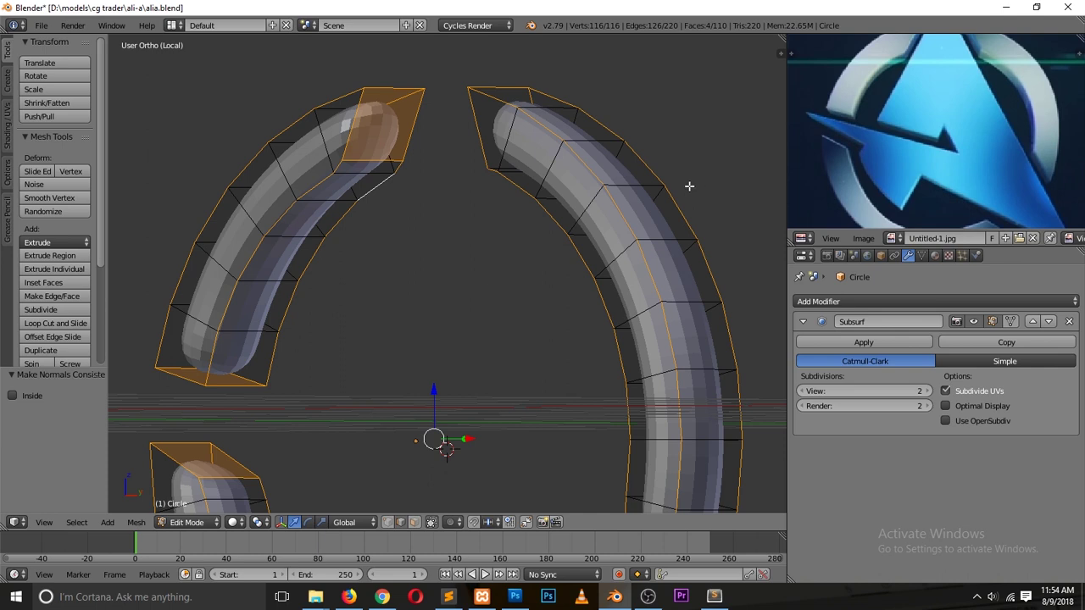
pyautogui.hotkey('ctrl', 'b')
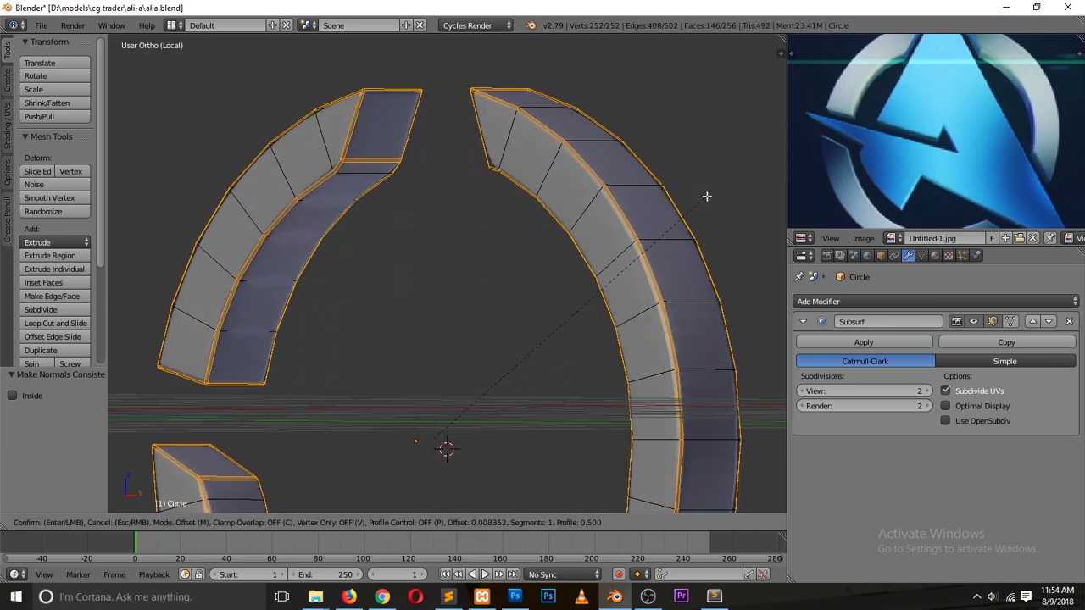
pyautogui.scroll(1, 711, 196)
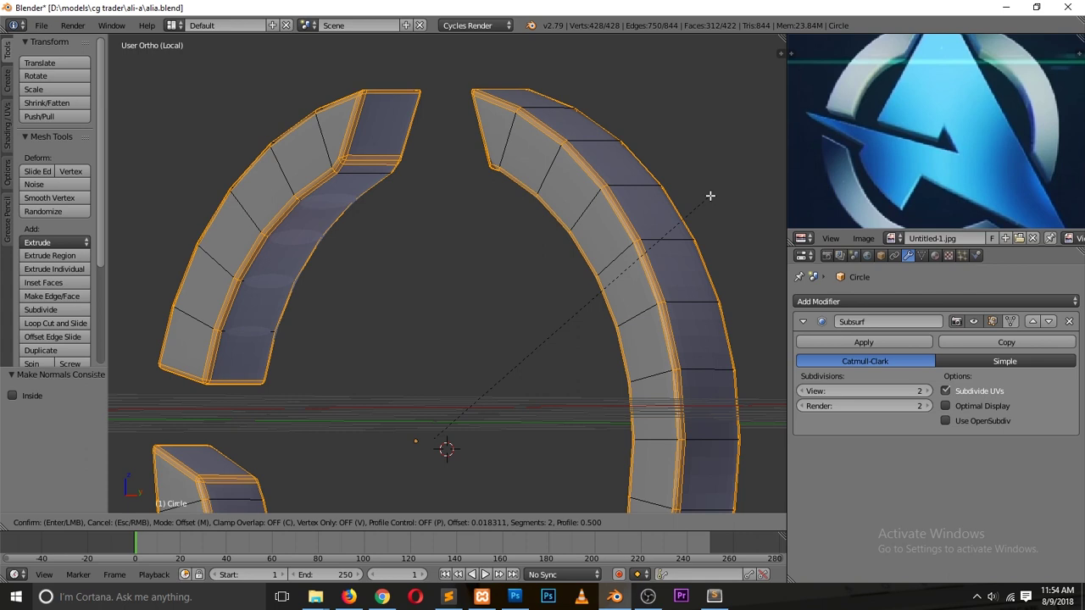
pyautogui.click(710, 196)
pyautogui.press('Tab')
pyautogui.scroll(-6, 678, 225)
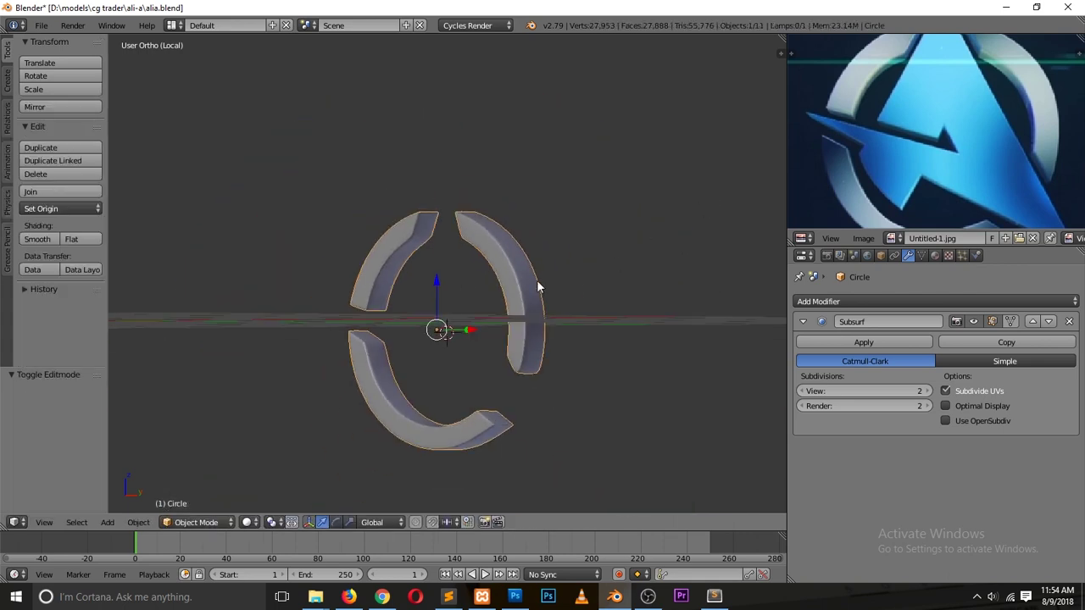
# - Shade the ring pieces smooth in front orthographic view
pyautogui.press('KP_1')
pyautogui.scroll(5, 416, 264)
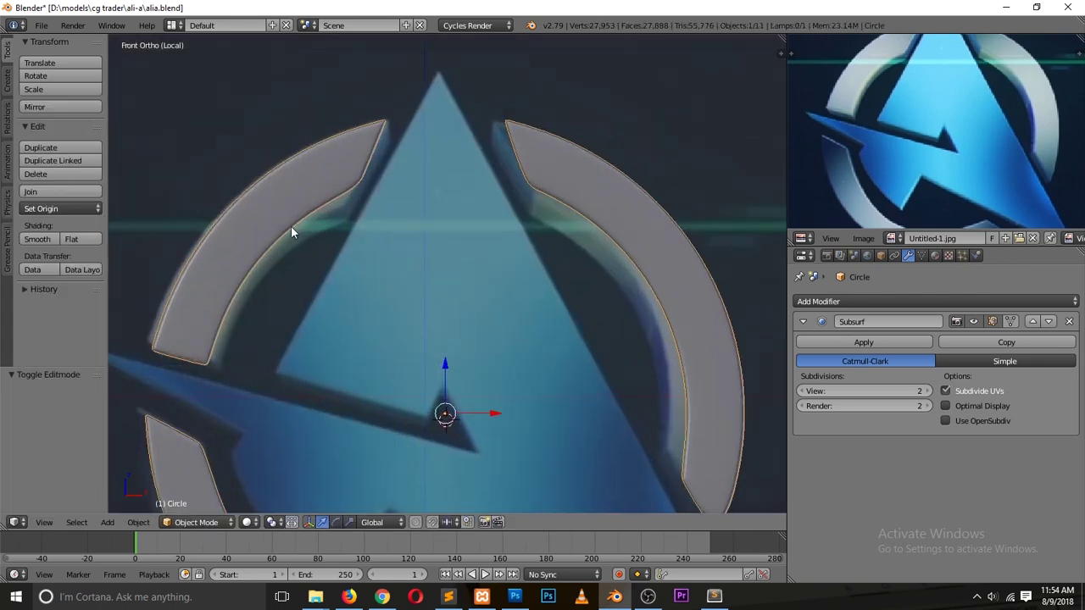
pyautogui.click(56, 237)
pyautogui.scroll(-3, 310, 228)
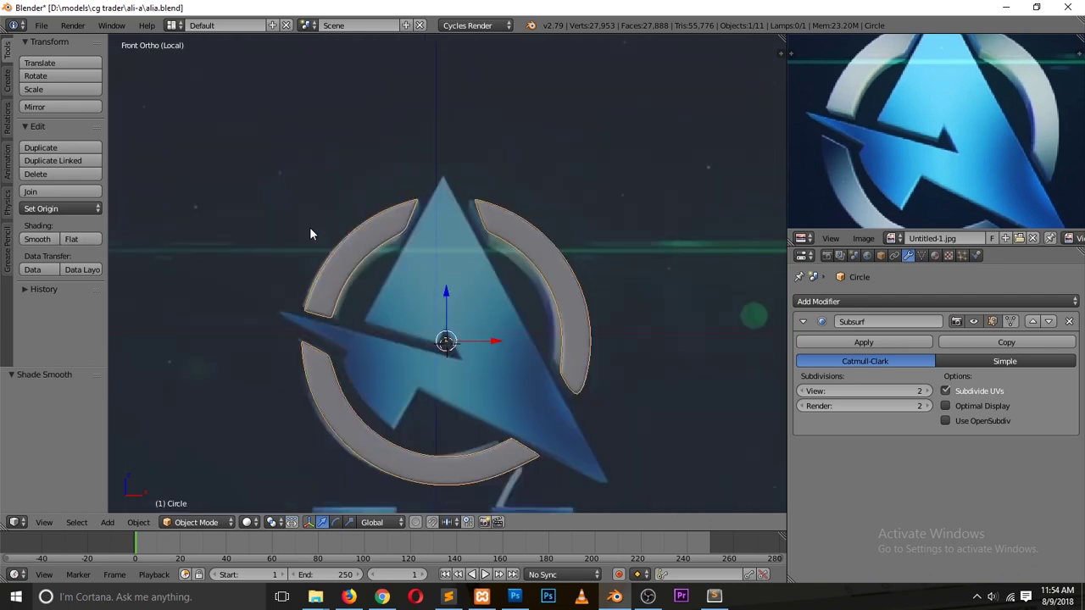
pyautogui.scroll(4, 443, 220)
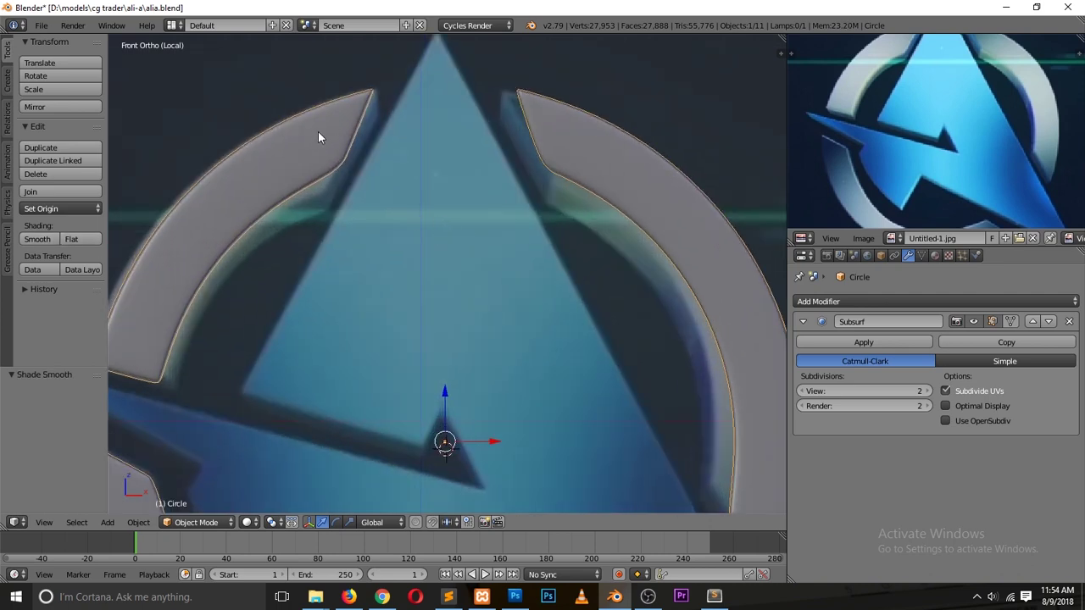
# - Add an unslid loop cut along the ring edge
pyautogui.press('Tab')
pyautogui.press('a')
pyautogui.hotkey('ctrl', 'r')
pyautogui.click(336, 94)
pyautogui.rightClick(355, 109)
pyautogui.press('Tab')
# - Exit local view and preview the full logo in rendered and textured shading
pyautogui.press('KP_Divide')
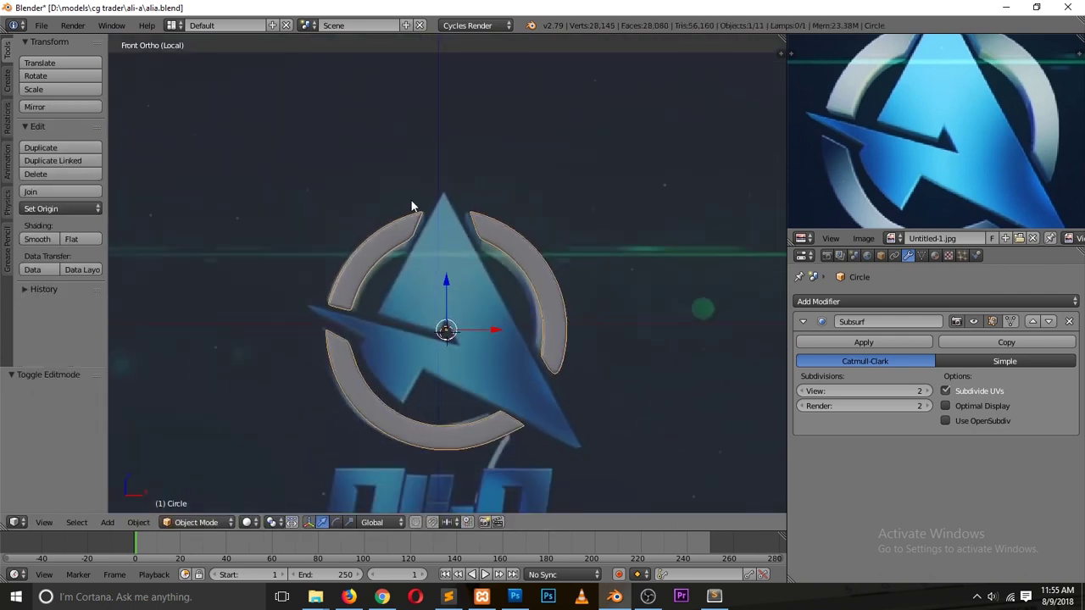
pyautogui.press('z')
pyautogui.press('a')
pyautogui.scroll(3, 440, 213)
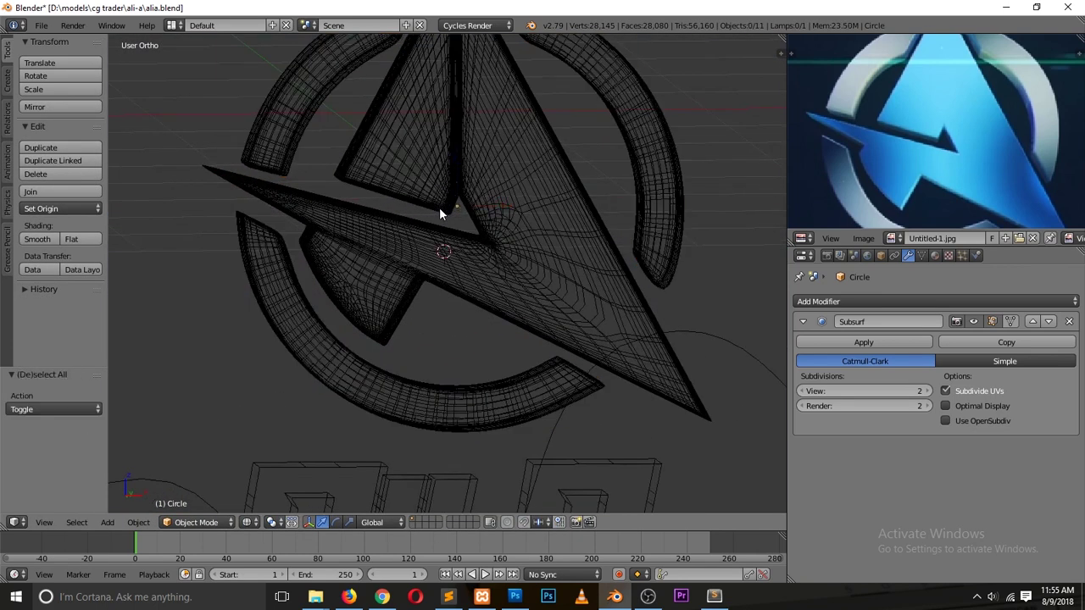
pyautogui.press('z')
pyautogui.scroll(-3, 480, 227)
pyautogui.scroll(1, 490, 240)
pyautogui.press('KP_1')
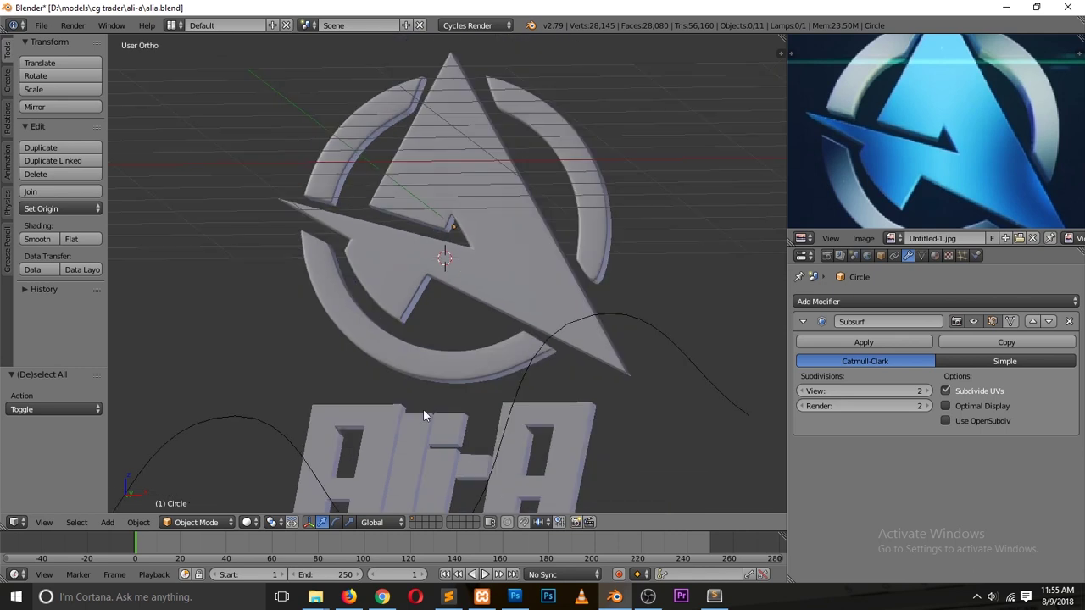
pyautogui.scroll(-3, 430, 371)
pyautogui.scroll(2, 430, 358)
pyautogui.hotkey('shift', 'z')
pyautogui.hotkey('shift', 'z')
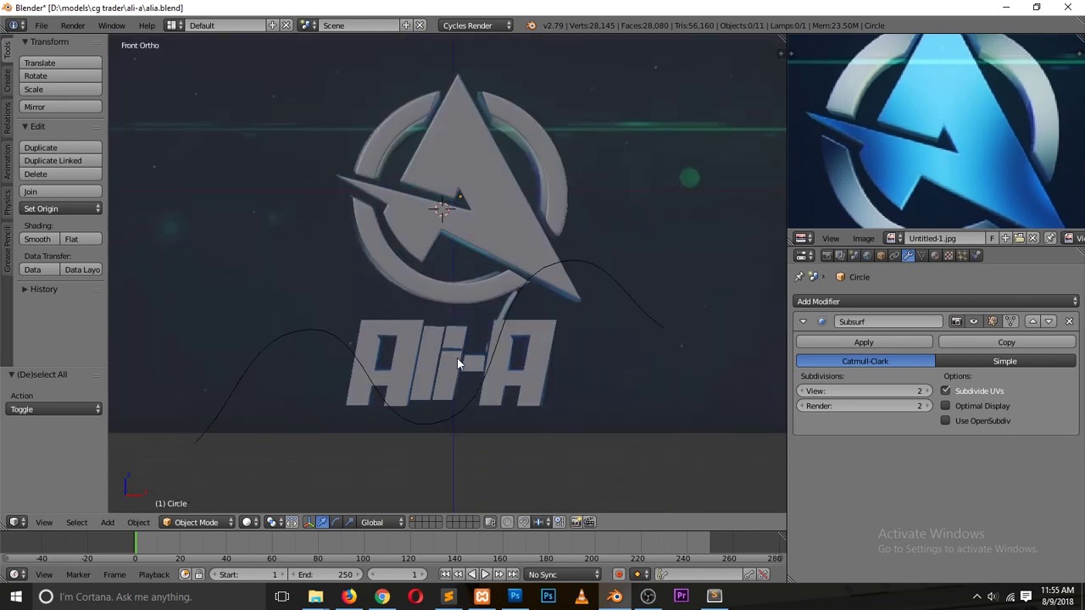
pyautogui.scroll(4, 453, 354)
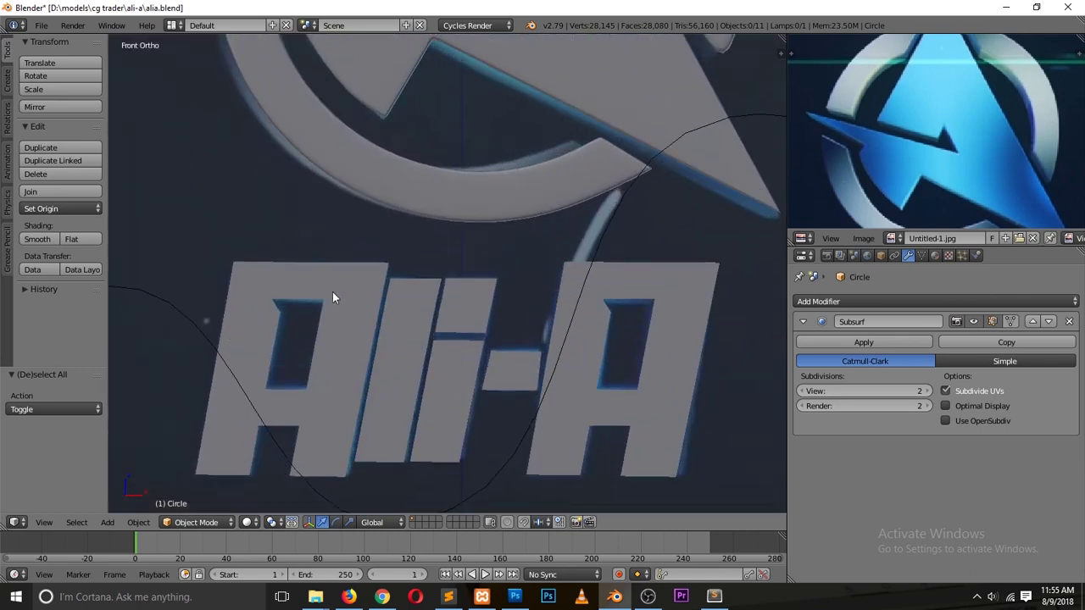
pyautogui.hotkey('alt', 'z')
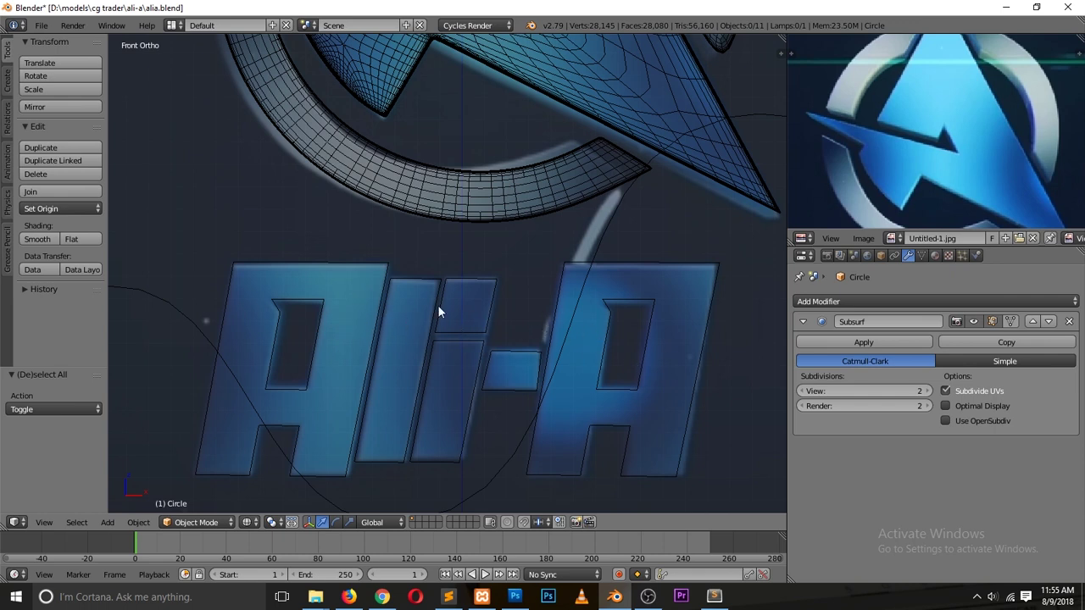
pyautogui.press('z')
pyautogui.moveTo(283, 299)
pyautogui.mouseDown(button='middle')
pyautogui.moveTo(366, 341)
pyautogui.moveTo(401, 333)
pyautogui.mouseUp(button='middle')
# - Give the letter A object a Bevel modifier with width 0.015 and 2 segments
pyautogui.press('z')
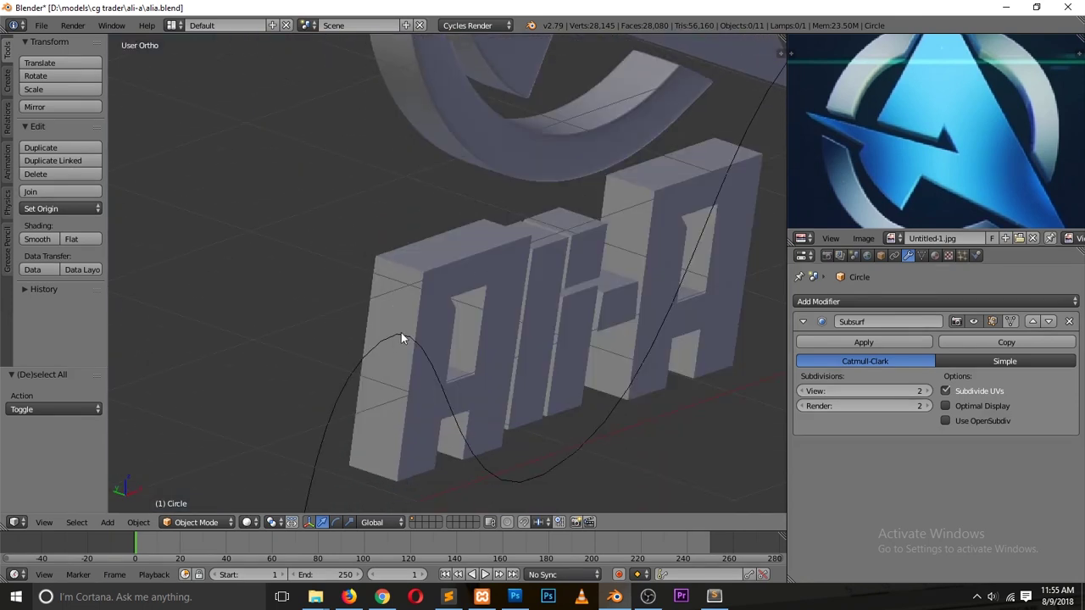
pyautogui.rightClick(484, 298)
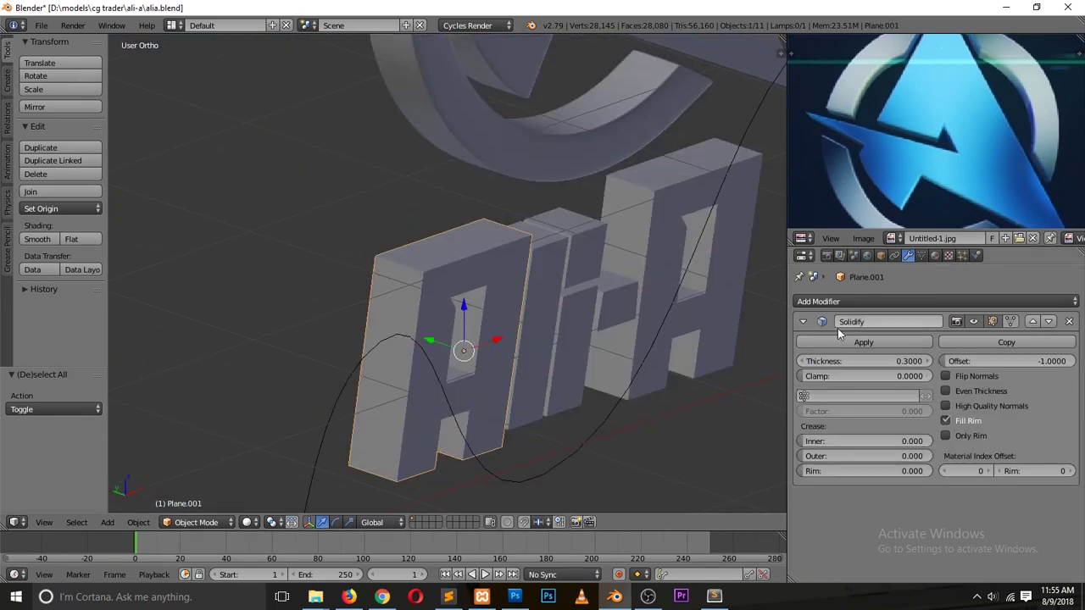
pyautogui.click(803, 322)
pyautogui.click(845, 302)
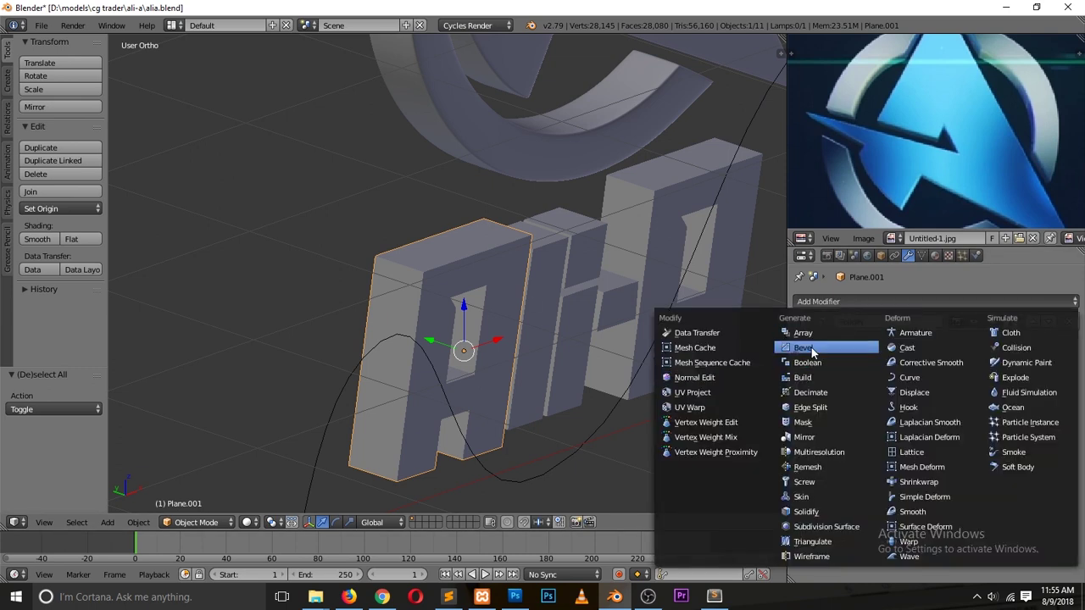
pyautogui.click(803, 348)
pyautogui.scroll(3, 656, 340)
pyautogui.moveTo(903, 384)
pyautogui.mouseDown()
pyautogui.moveTo(862, 384)
pyautogui.moveTo(920, 387)
pyautogui.mouseUp()
pyautogui.click(928, 399)
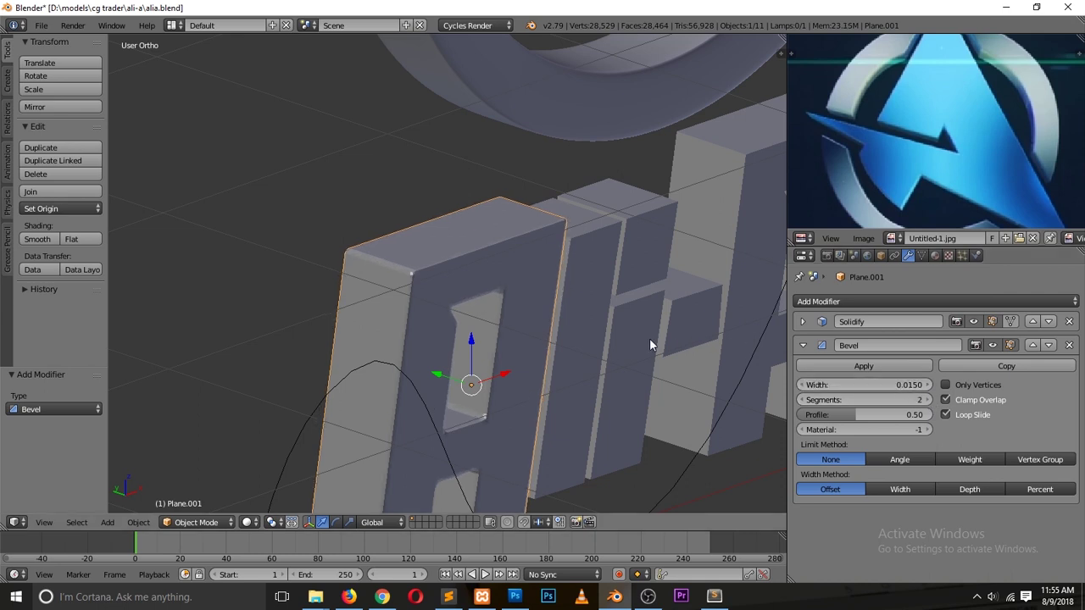
pyautogui.click(78, 524)
pyautogui.click(127, 524)
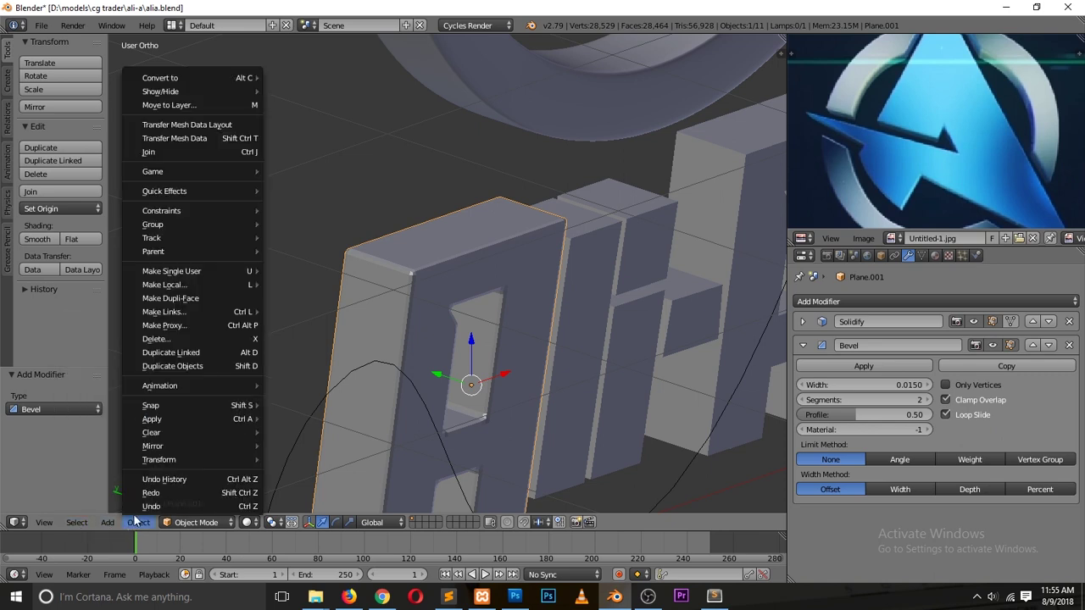
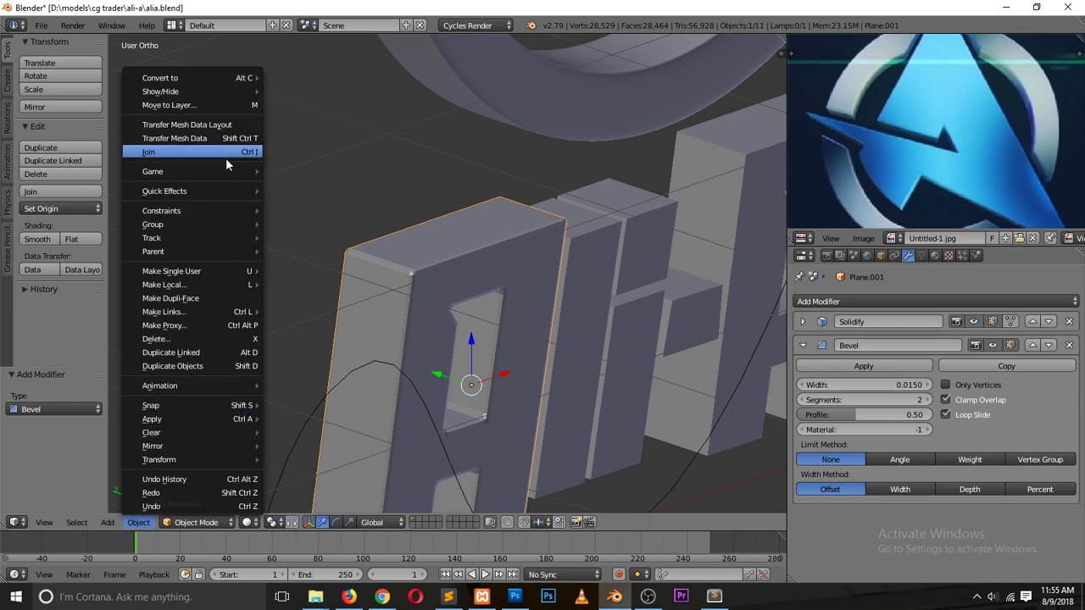
# - Select all the letter pieces ending with the first A, open the link-data menu, then cancel and deselect
pyautogui.moveTo(240, 277)
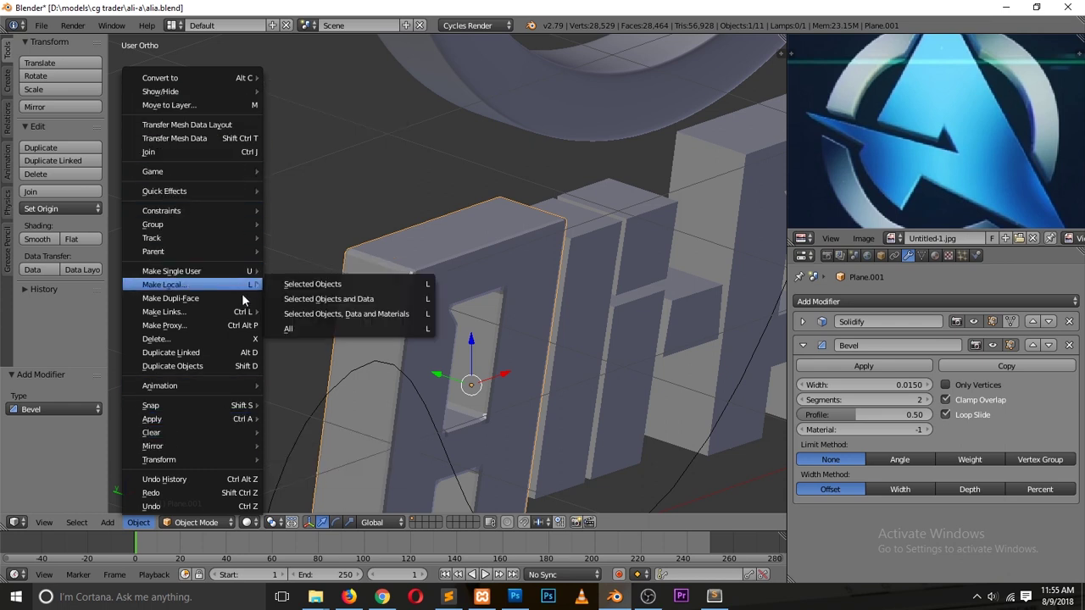
pyautogui.scroll(-6, 561, 246)
pyautogui.scroll(4, 564, 241)
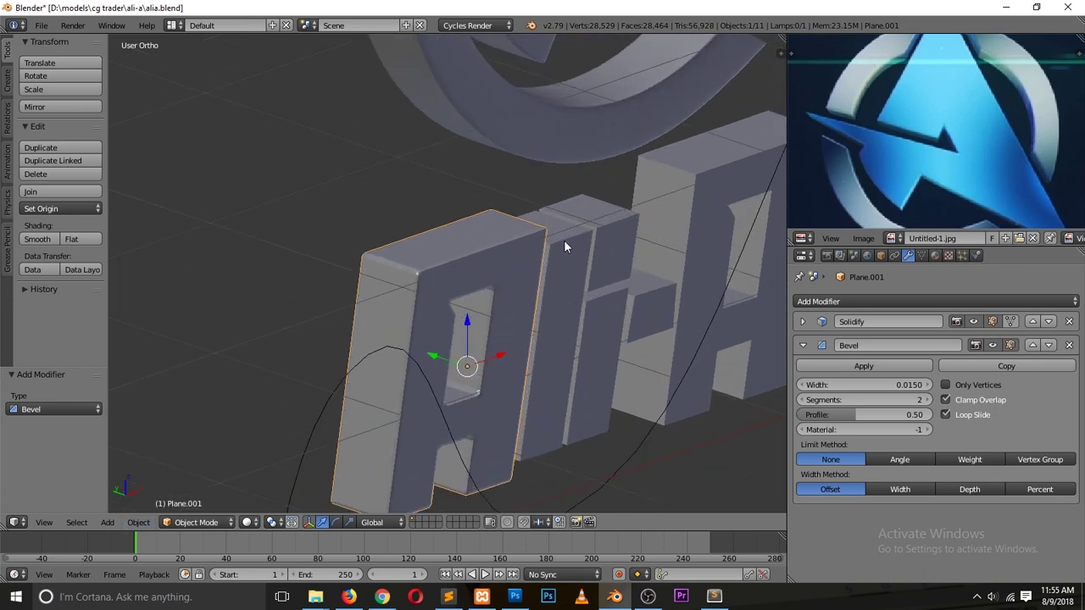
pyautogui.rightClick(718, 195)
pyautogui.keyDown('shift'); pyautogui.rightClick(640, 282); pyautogui.keyUp('shift')
pyautogui.keyDown('shift'); pyautogui.rightClick(604, 261); pyautogui.keyUp('shift')
pyautogui.keyDown('shift'); pyautogui.rightClick(565, 293); pyautogui.keyUp('shift')
pyautogui.keyDown('shift'); pyautogui.rightClick(520, 329); pyautogui.keyUp('shift')
pyautogui.hotkey('ctrl', 'l')
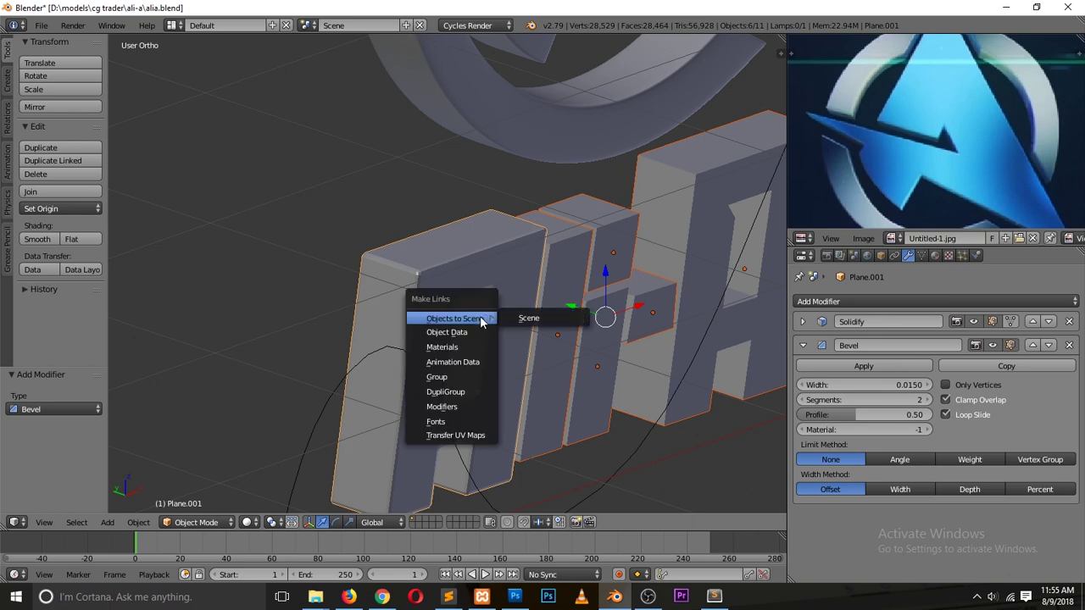
pyautogui.press('a')
# - Select only the first A, zoom in on its bevelled edges, and collapse its Bevel panel
pyautogui.rightClick(474, 259)
pyautogui.scroll(6, 369, 305)
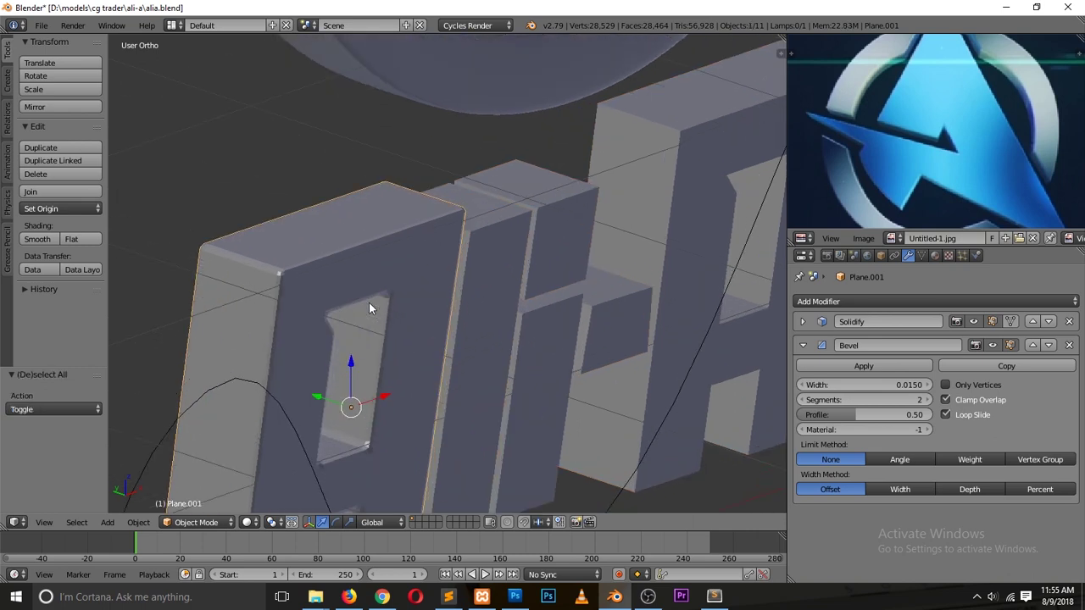
pyautogui.scroll(2, 369, 308)
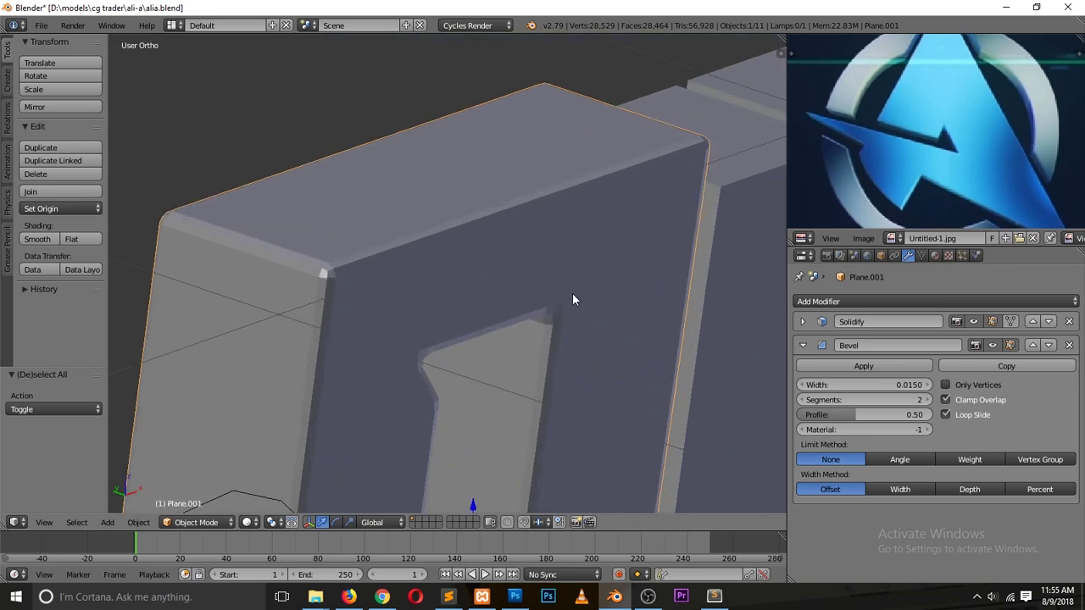
pyautogui.scroll(-1, 593, 228)
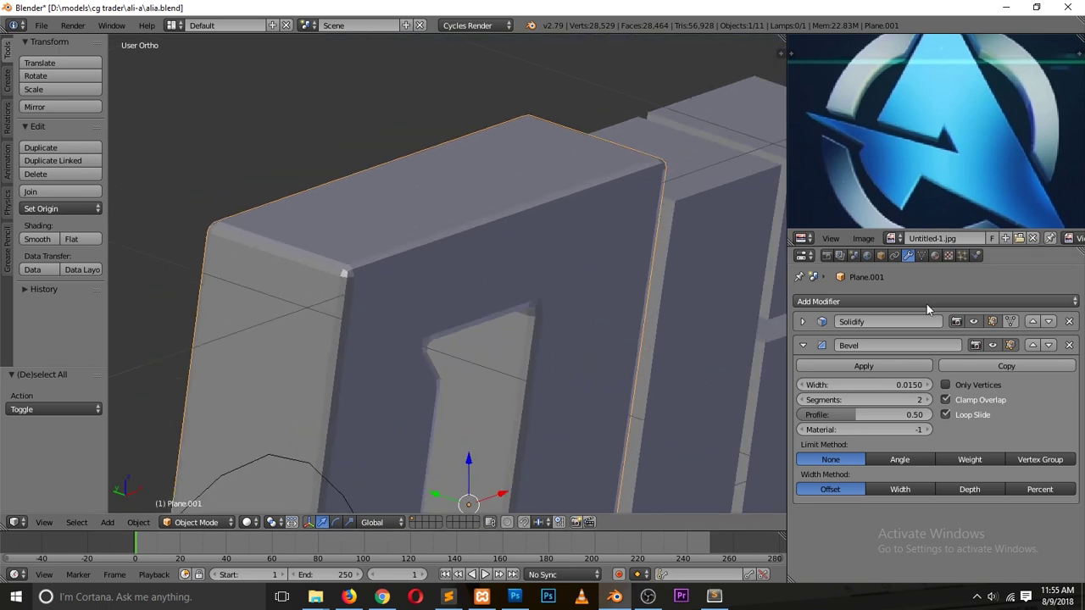
pyautogui.click(802, 345)
pyautogui.scroll(-5, 503, 216)
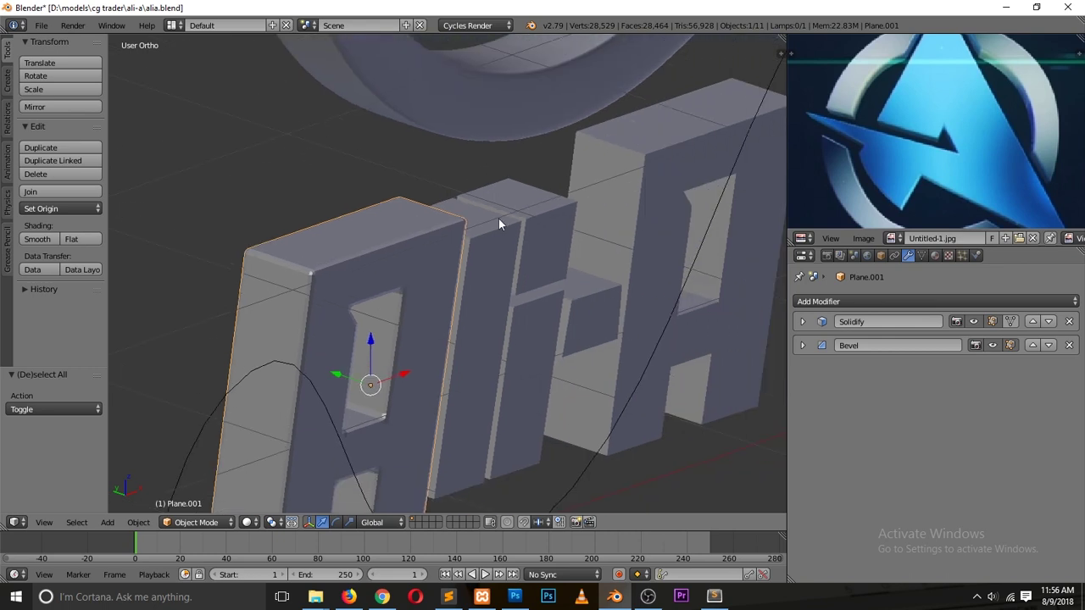
# - Select the final A, dash, i pieces and l, then the first A last, and link Modifiers
pyautogui.click(568, 194)
pyautogui.keyDown('shift'); pyautogui.click(549, 295); pyautogui.keyUp('shift')
pyautogui.keyDown('shift'); pyautogui.click(503, 262); pyautogui.keyUp('shift')
pyautogui.keyDown('shift'); pyautogui.click(496, 336); pyautogui.keyUp('shift')
pyautogui.keyDown('shift'); pyautogui.click(442, 316); pyautogui.keyUp('shift')
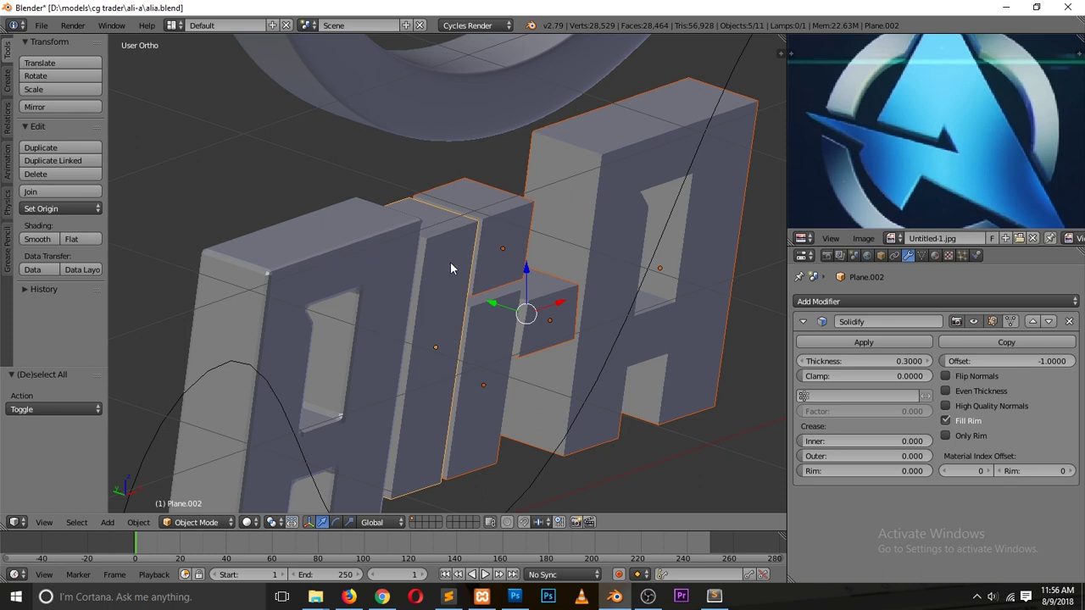
pyautogui.keyDown('shift'); pyautogui.click(295, 250); pyautogui.keyUp('shift')
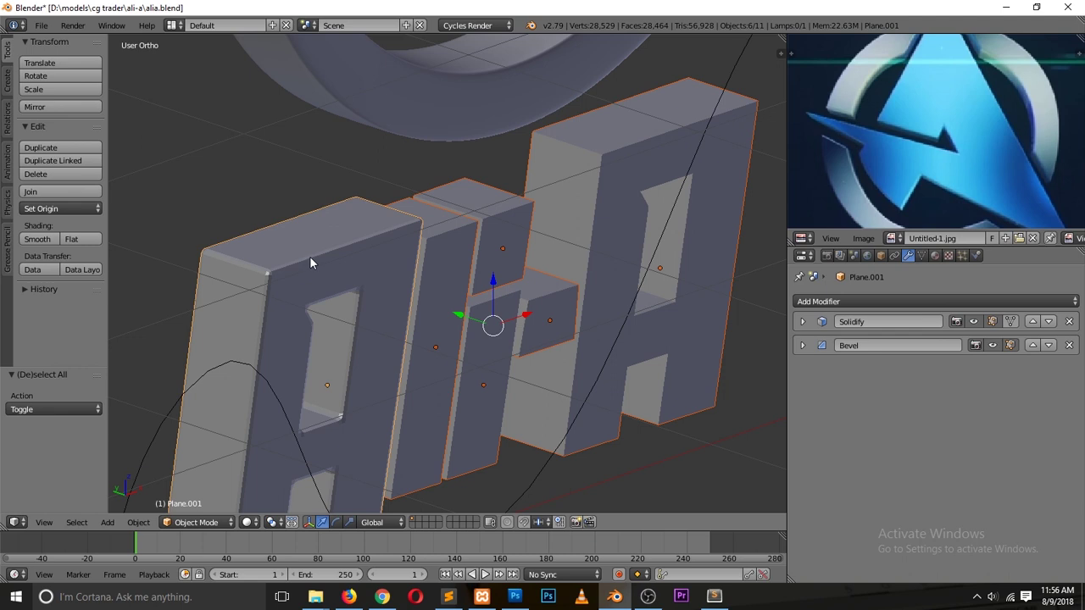
pyautogui.hotkey('ctrl', 'l')
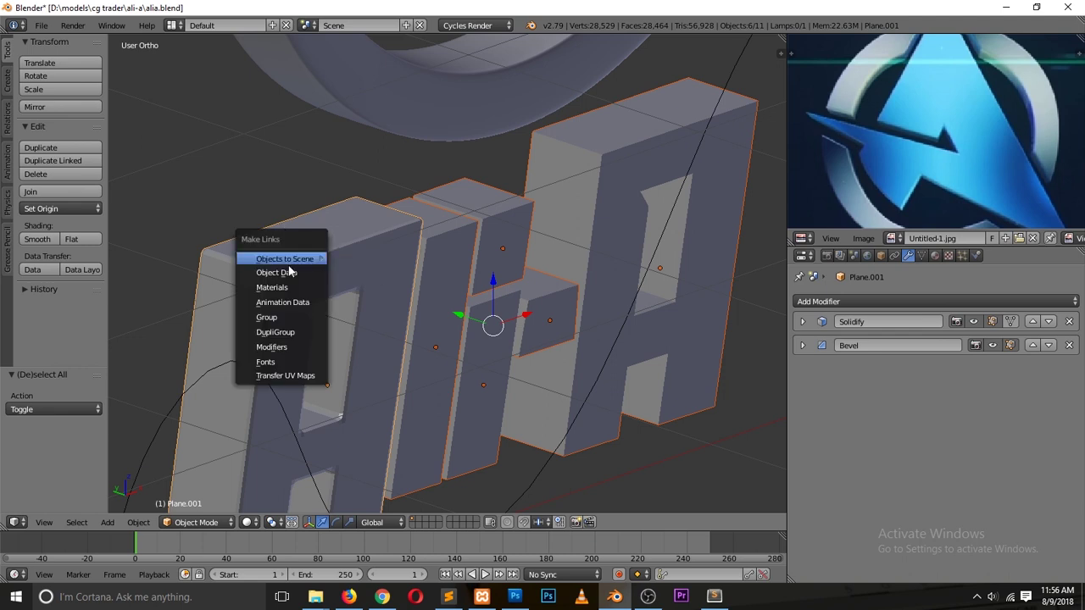
pyautogui.click(294, 347)
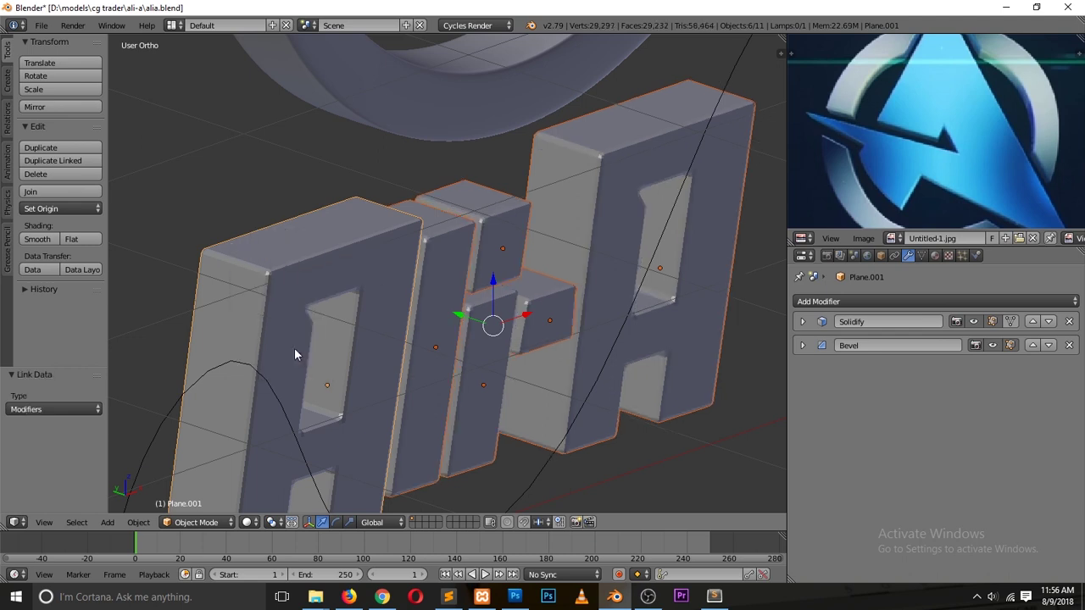
# - Check the letters from the front view, try smooth shading on the first A, undo it, and deselect
pyautogui.click(617, 184)
pyautogui.click(462, 224)
pyautogui.click(500, 254)
pyautogui.click(503, 339)
pyautogui.press('KP_1')
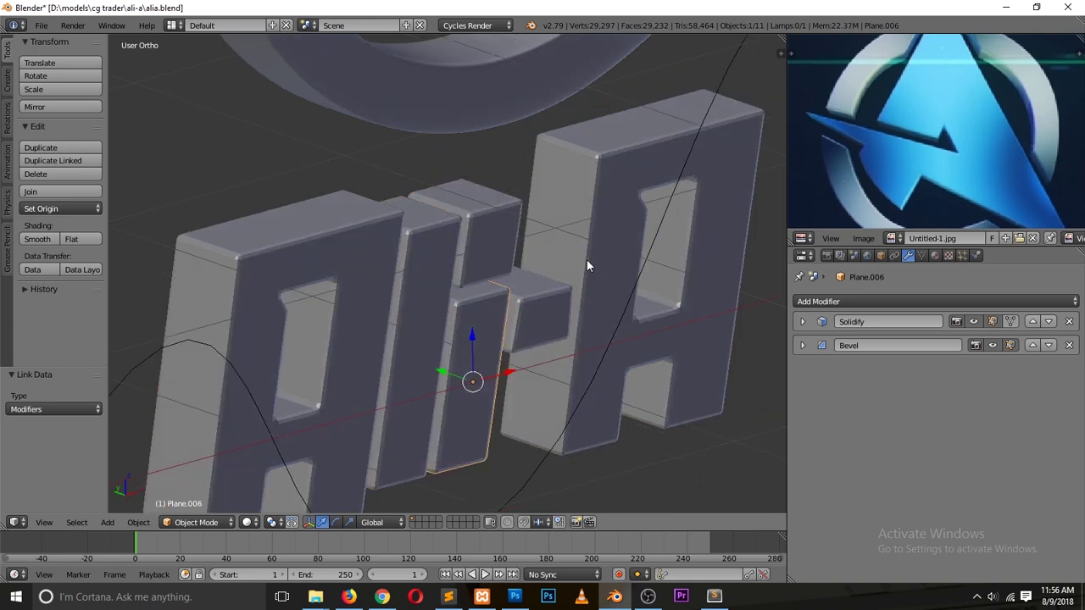
pyautogui.click(353, 225)
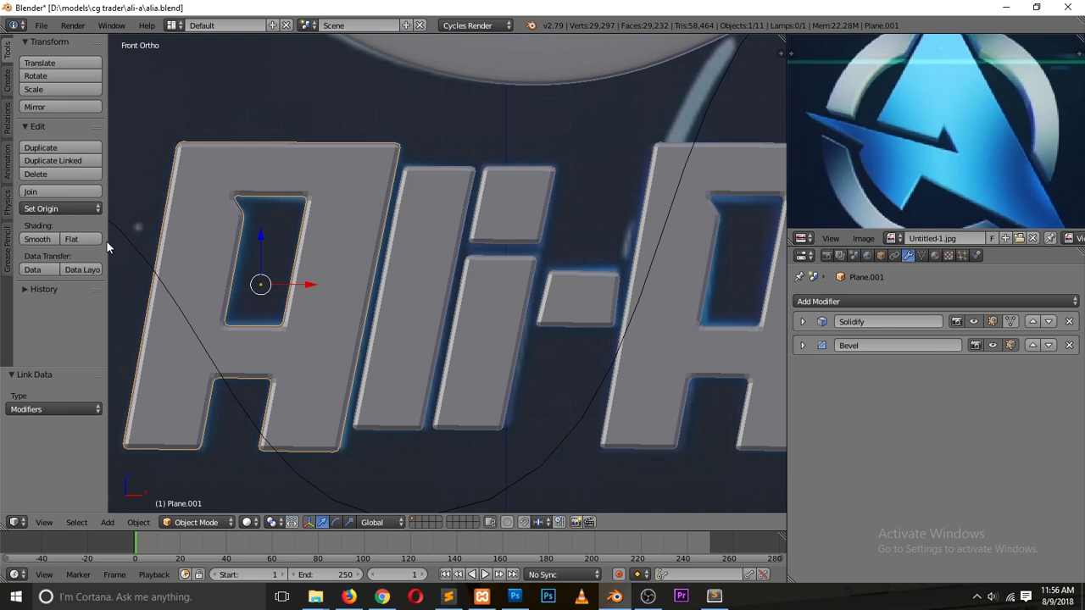
pyautogui.click(37, 239)
pyautogui.hotkey('ctrl', 'z')
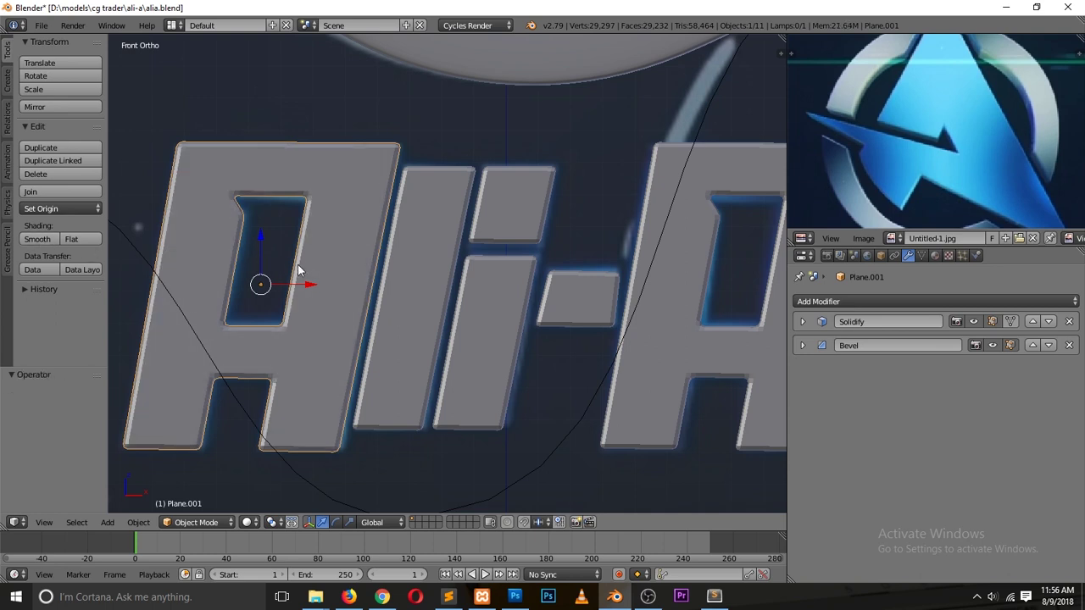
pyautogui.scroll(-3, 314, 265)
pyautogui.press('a')
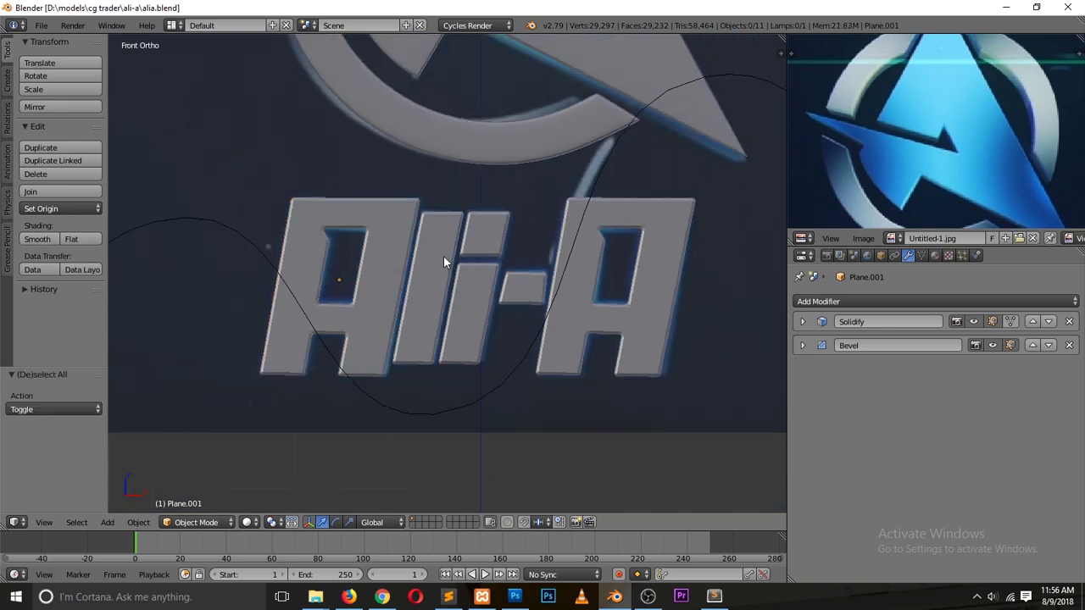
pyautogui.scroll(4, 443, 255)
# - Select the l letter and set its Bevel modifier to 3 segments
pyautogui.rightClick(405, 239)
pyautogui.moveTo(508, 238); pyautogui.dragTo(604, 157, button='middle')
pyautogui.scroll(3, 604, 157)
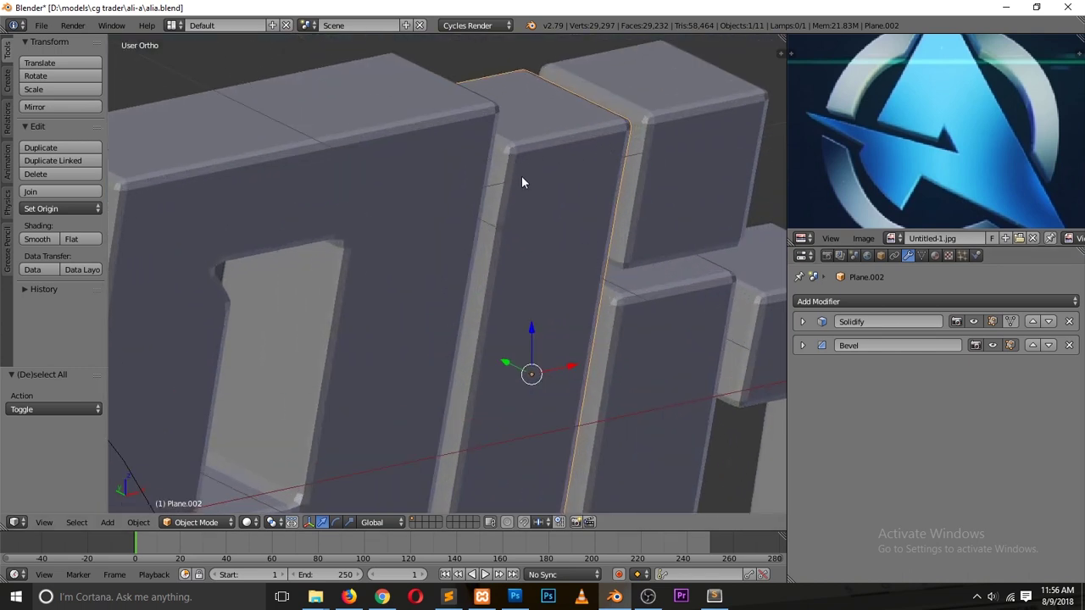
pyautogui.click(802, 346)
pyautogui.click(928, 400)
pyautogui.click(928, 400)
pyautogui.click(928, 400)
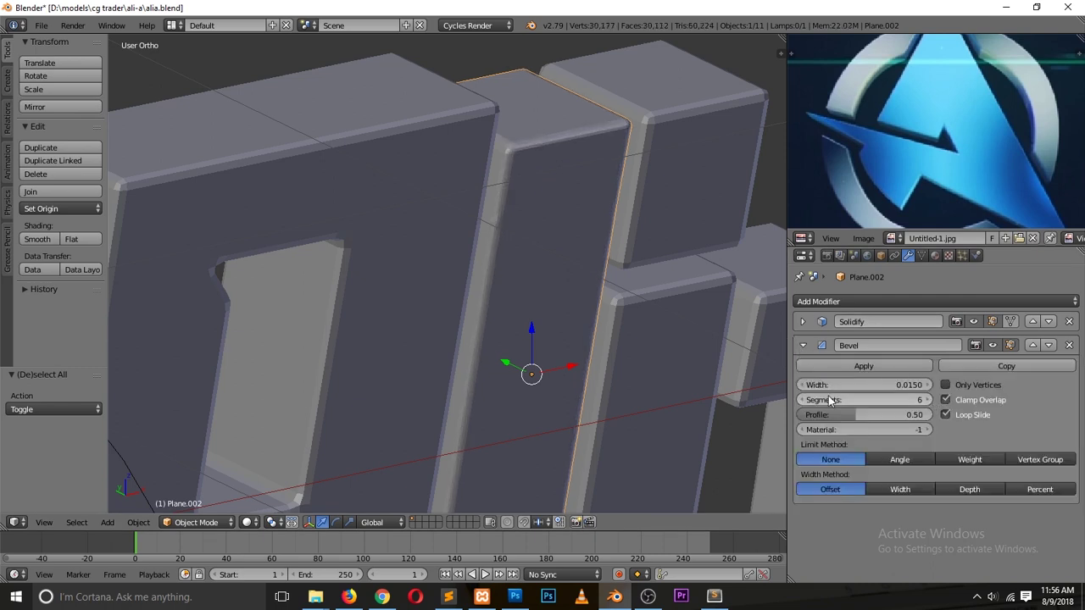
pyautogui.click(802, 400)
pyautogui.click(801, 400)
pyautogui.click(802, 400)
pyautogui.scroll(-5, 564, 268)
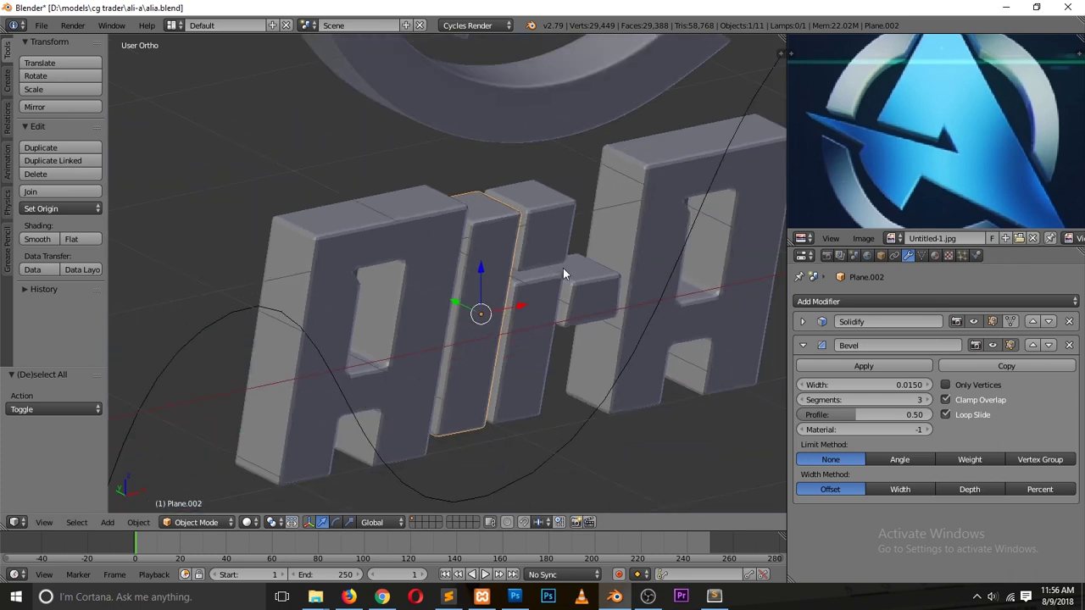
# - Save the blend file, then preview the logo from the front in textured shading
pyautogui.press('a')
pyautogui.hotkey('ctrl', 's')
pyautogui.click(563, 268)
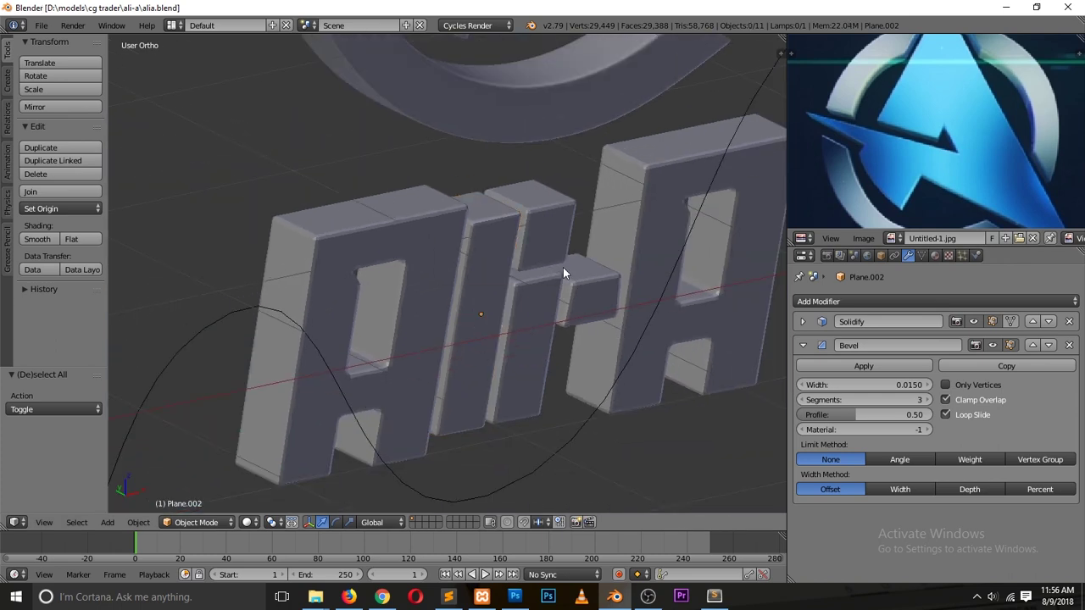
pyautogui.press('KP_1')
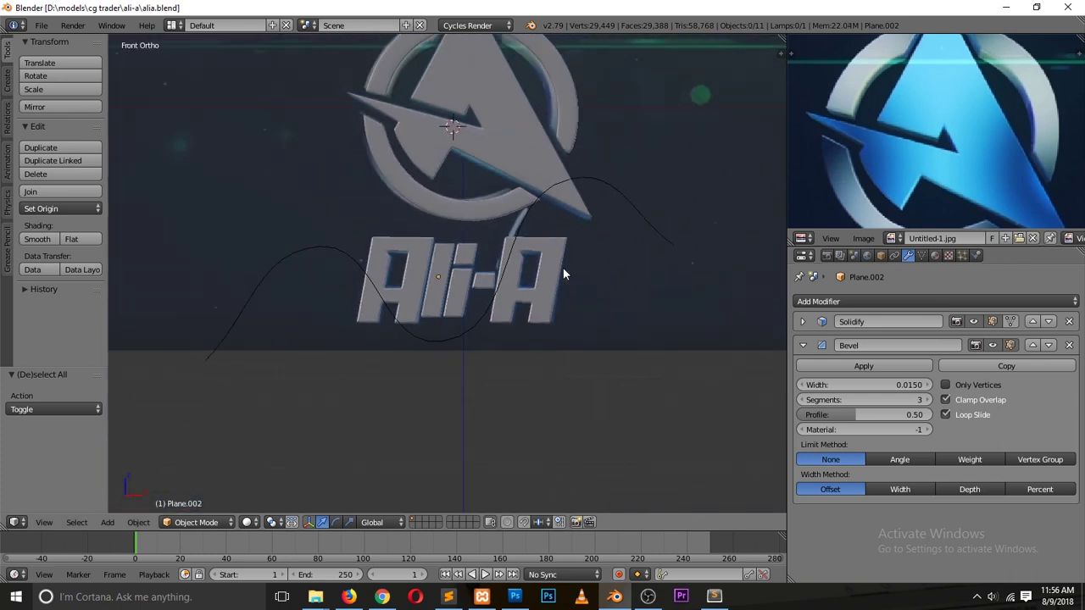
pyautogui.scroll(4, 564, 271)
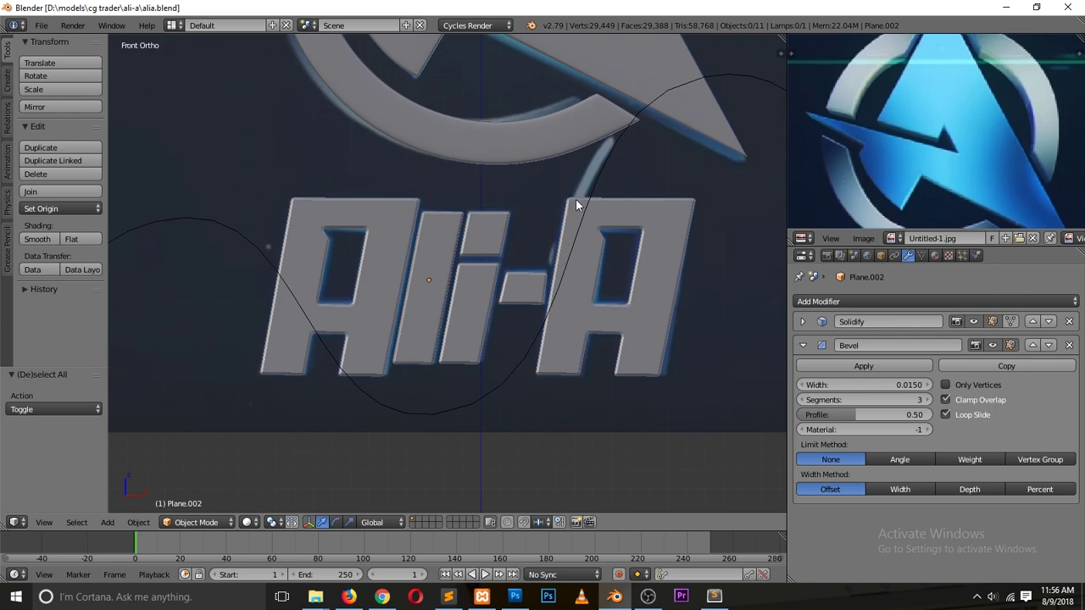
pyautogui.hotkey('alt', 'z')
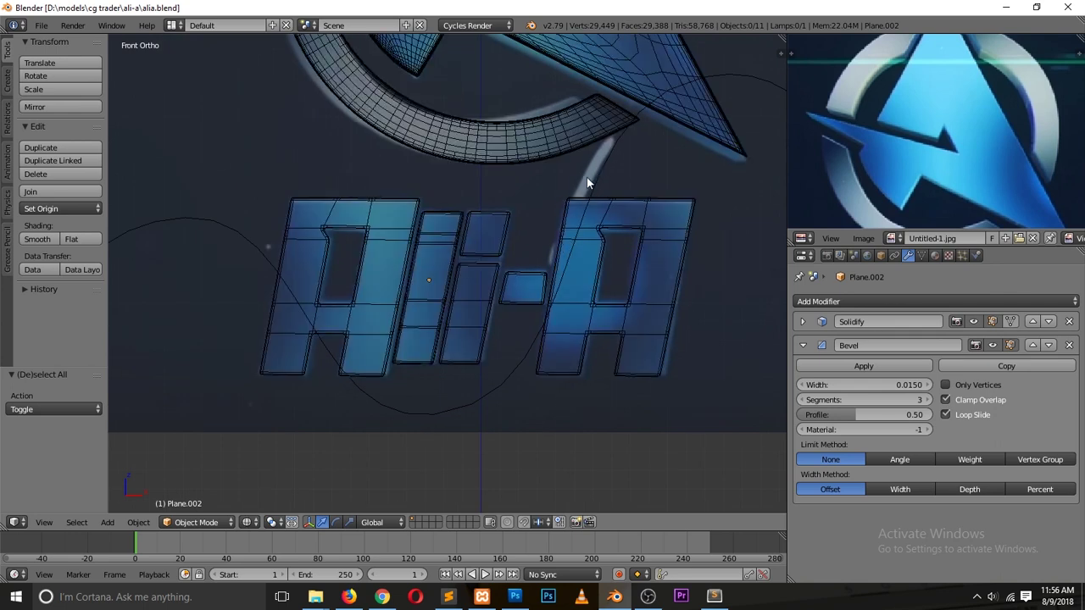
pyautogui.scroll(-4, 742, 222)
pyautogui.scroll(2, 492, 257)
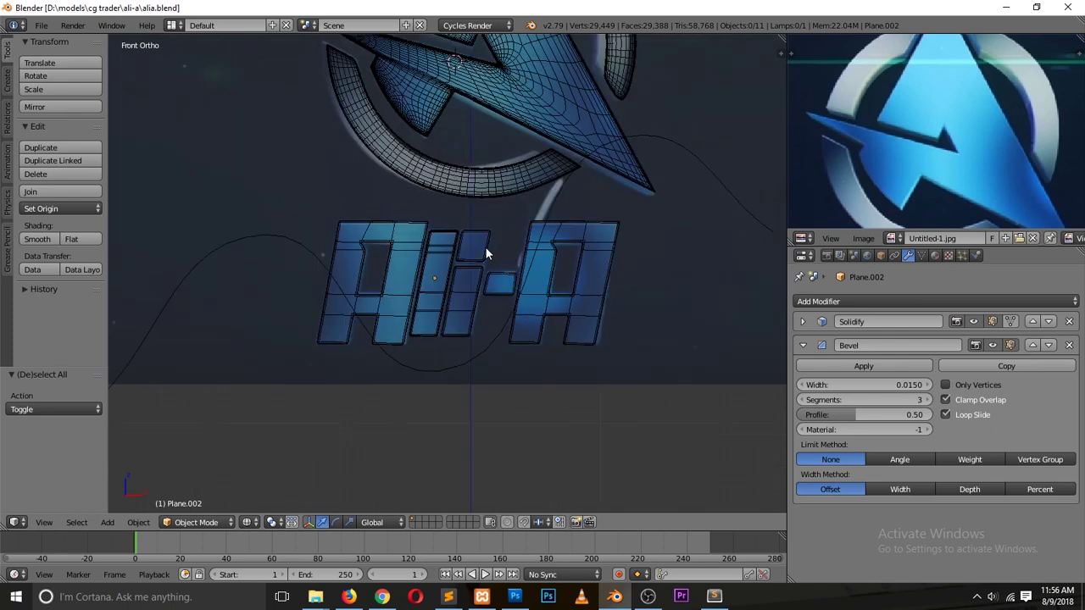
pyautogui.keyDown('ctrl'); pyautogui.scroll(2, 511, 226); pyautogui.keyUp('ctrl')
pyautogui.hotkey('shift', 'a')
# - Add a cylinder with 12 vertices
pyautogui.moveTo(331, 238)
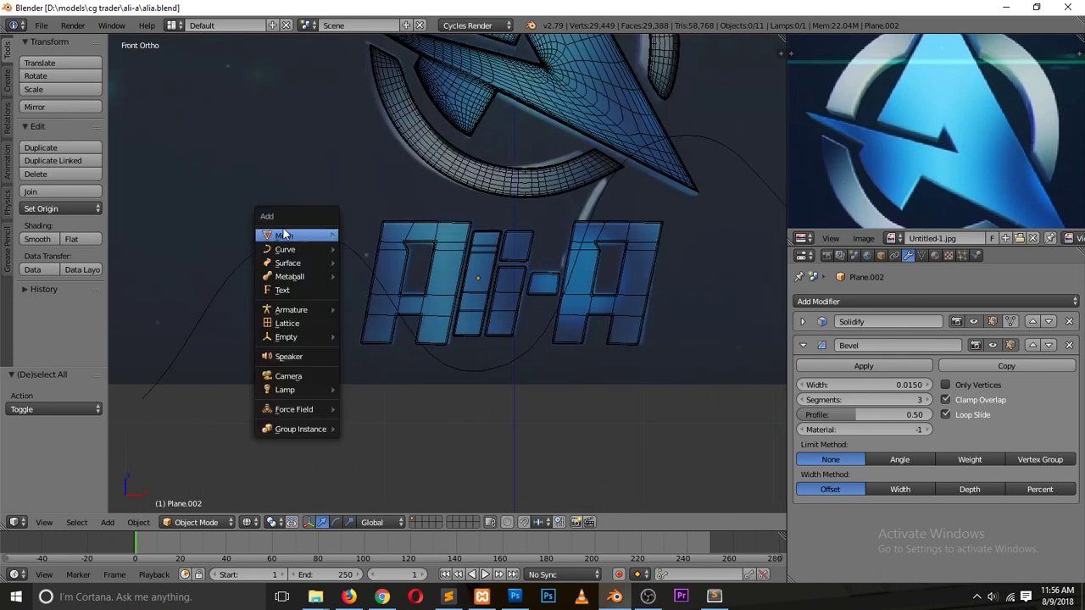
pyautogui.click(378, 303)
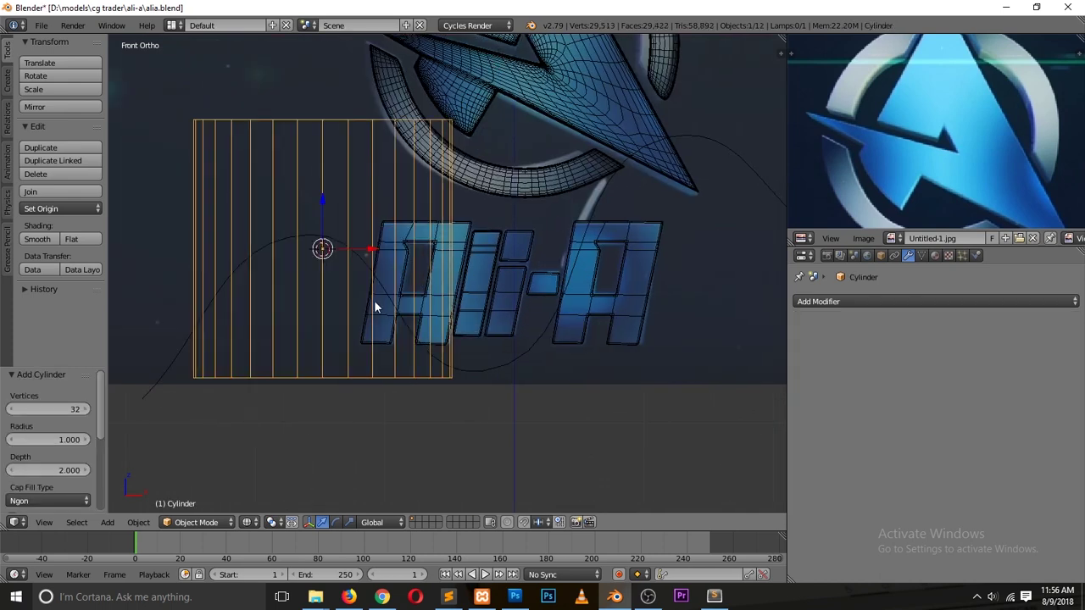
pyautogui.click(68, 409)
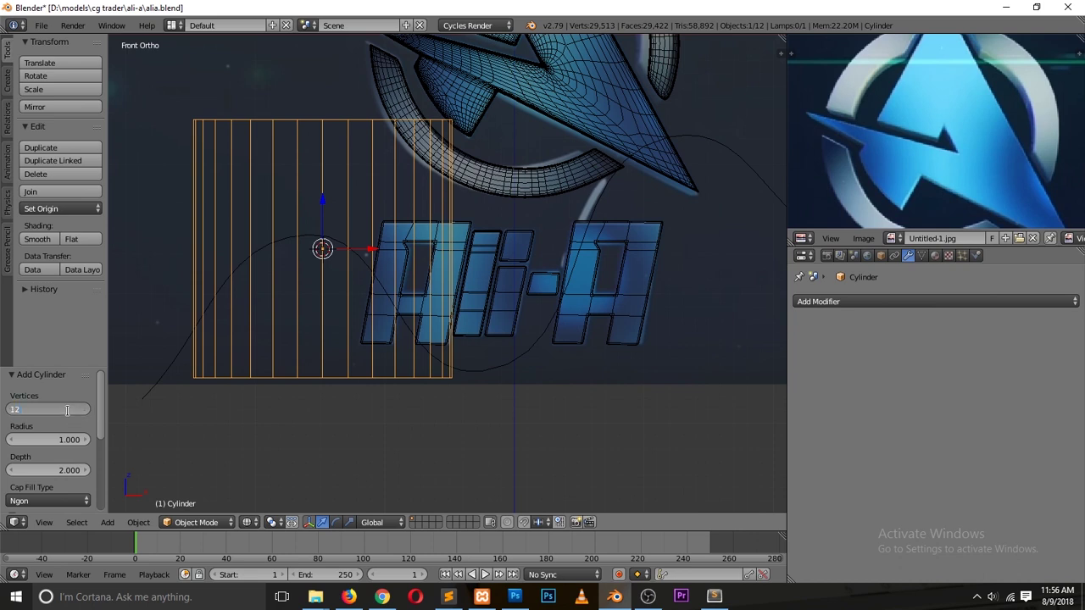
pyautogui.write('12')
pyautogui.press('Return')
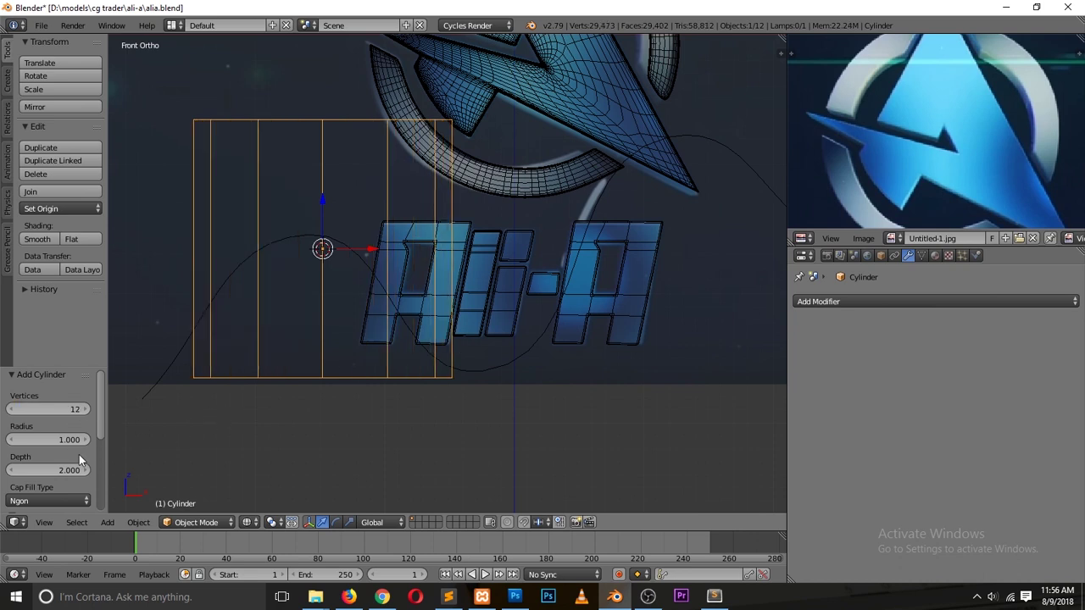
# - Shrink the cylinder to about 0.4, rotate it 90 degrees, and stretch it along X into a rod
pyautogui.scroll(-2, 82, 458)
pyautogui.press('s')
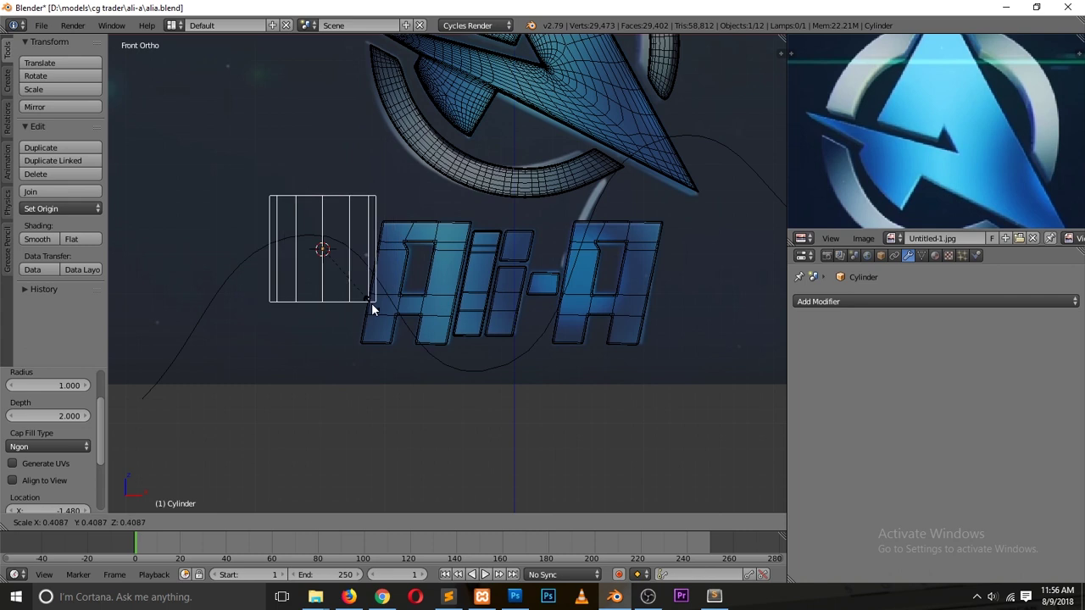
pyautogui.click(371, 303)
pyautogui.write('r90')
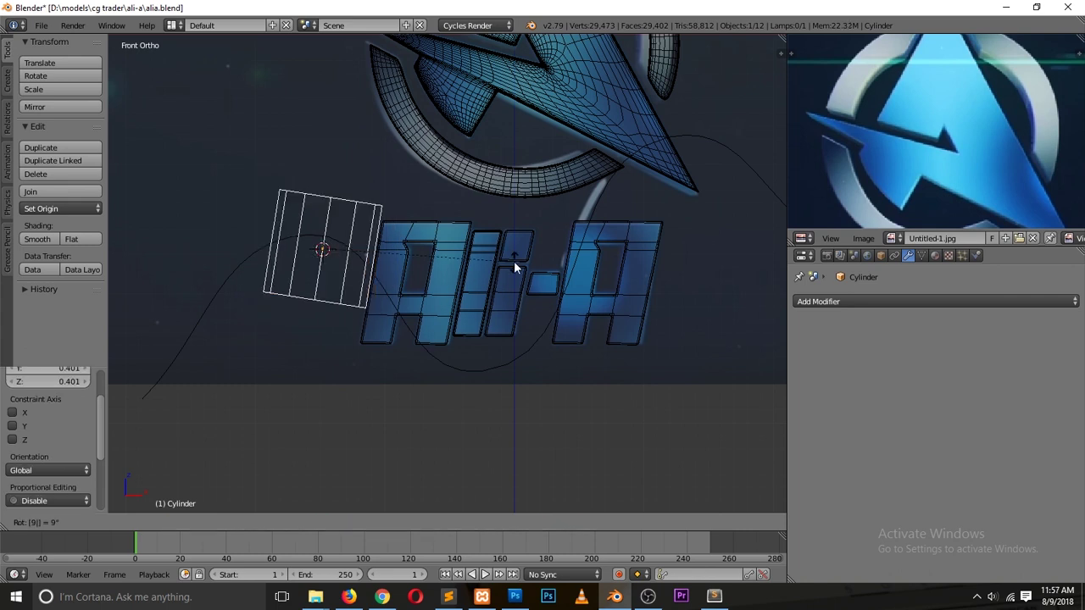
pyautogui.press('Return')
pyautogui.press('s')
pyautogui.click(363, 279)
pyautogui.press('s')
pyautogui.press('x')
pyautogui.click(607, 285)
# - In Edit Mode, add 14 evenly spaced loop cuts along the rod, then return to Object Mode
pyautogui.press('Tab')
pyautogui.scroll(7, 370, 249)
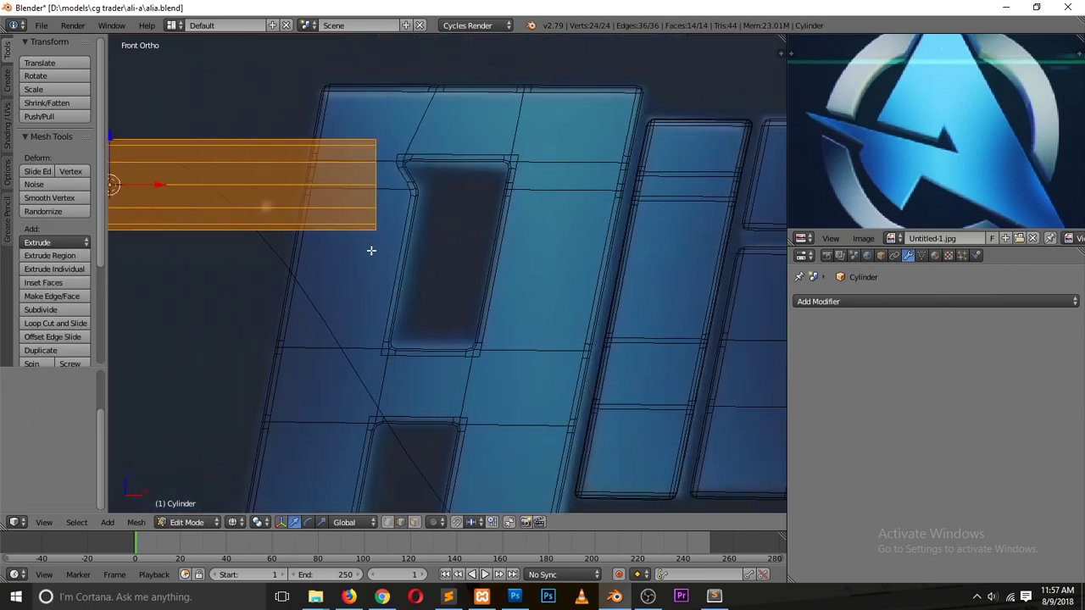
pyautogui.scroll(-4, 370, 254)
pyautogui.press('z')
pyautogui.moveTo(345, 222); pyautogui.dragTo(359, 271, button='middle')
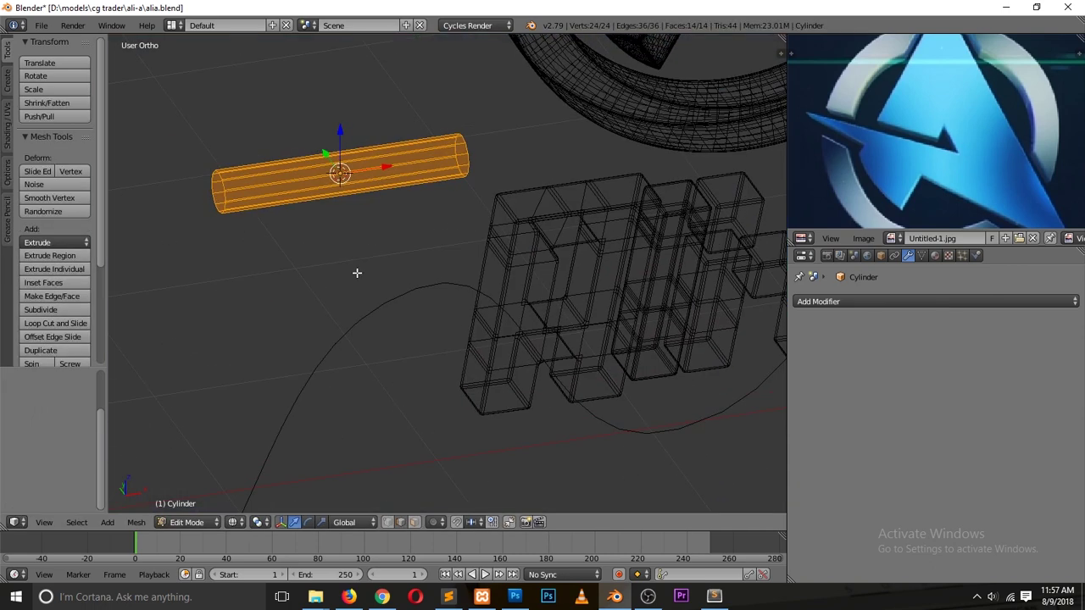
pyautogui.press('z')
pyautogui.hotkey('ctrl', 'r')
pyautogui.scroll(6, 307, 177)
pyautogui.click(308, 177)
pyautogui.rightClick(311, 185)
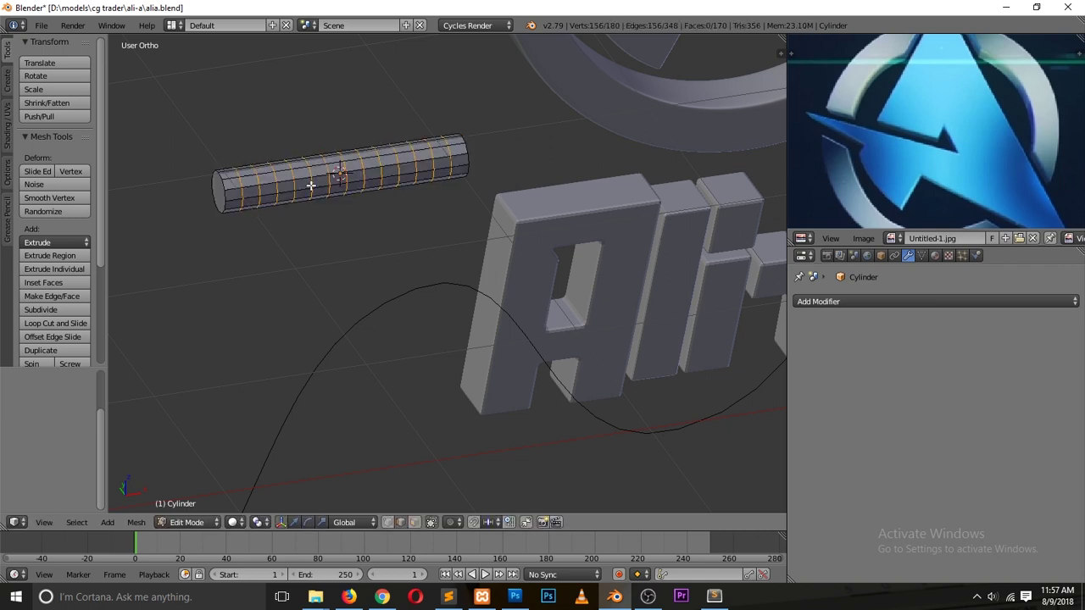
pyautogui.press('Tab')
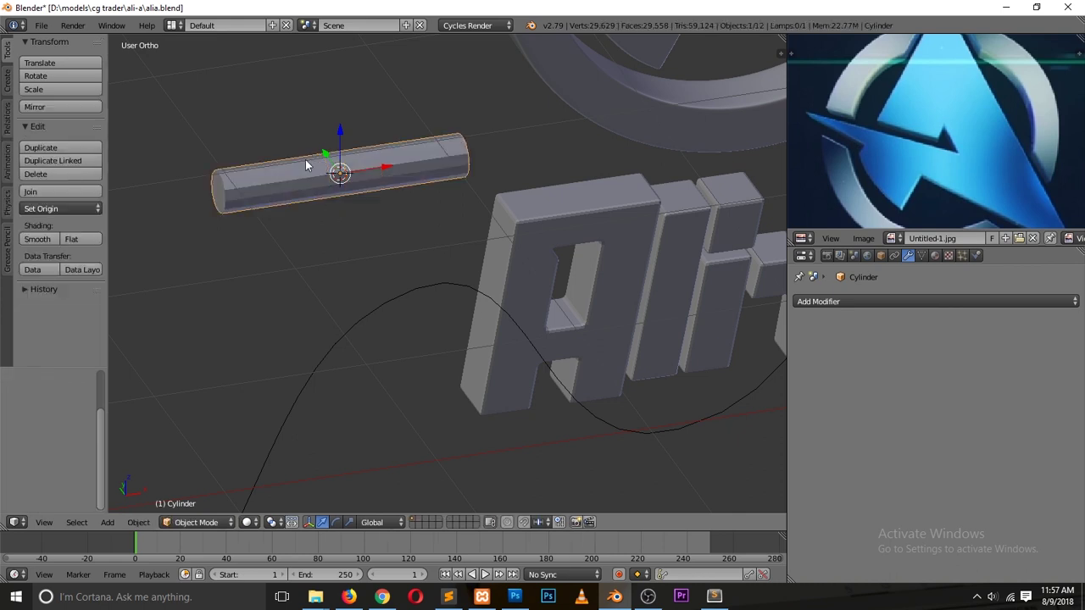
# - Move the rod in front of the letters and give it a Subdivision Surface modifier with smooth shading
pyautogui.moveTo(324, 152); pyautogui.dragTo(475, 355)
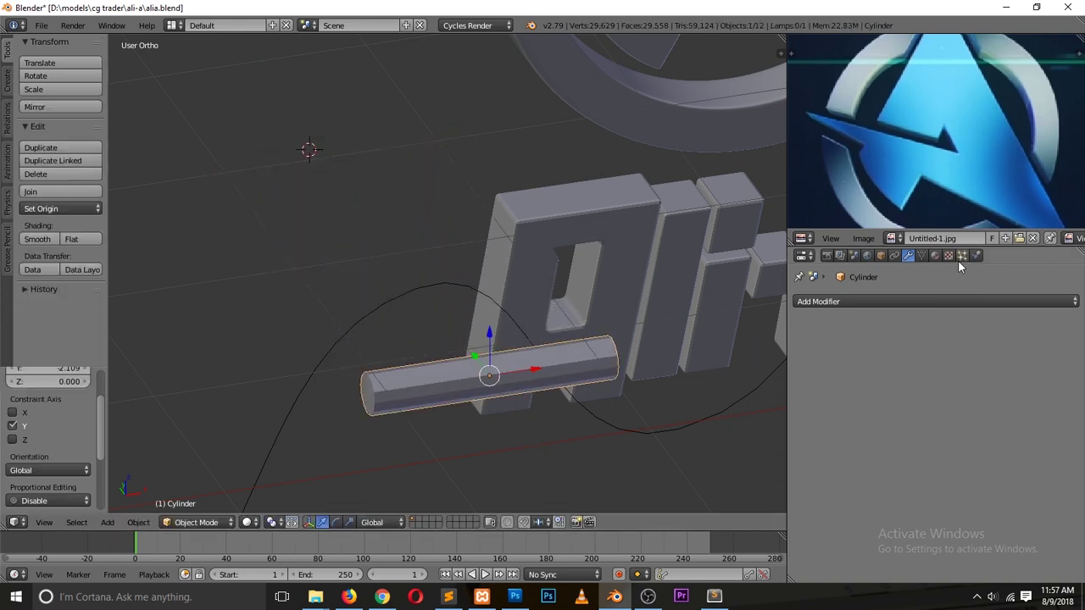
pyautogui.click(934, 301)
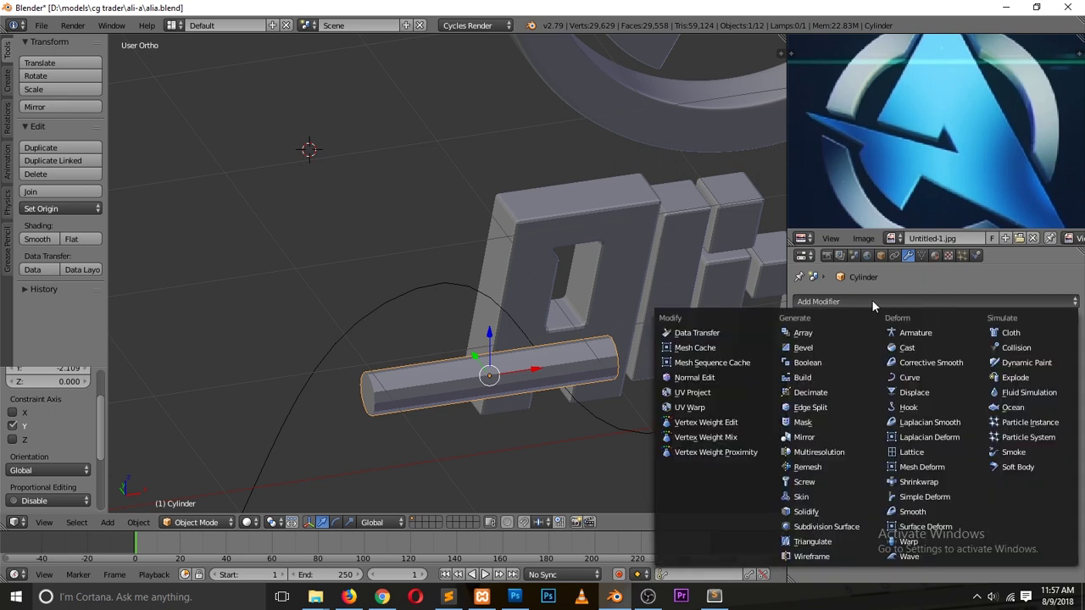
pyautogui.click(827, 526)
pyautogui.scroll(3, 559, 394)
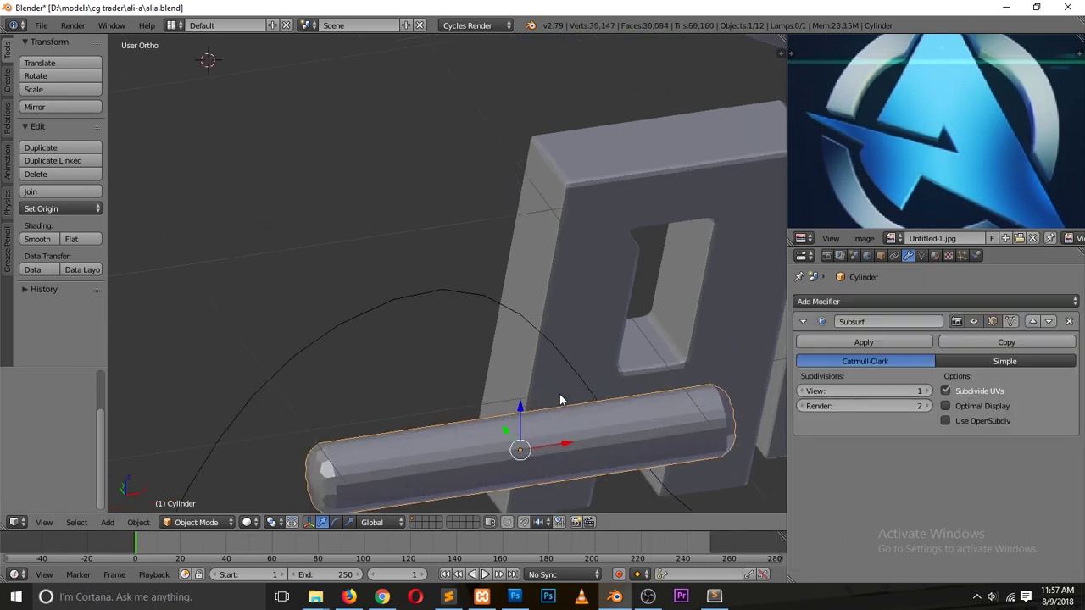
pyautogui.scroll(-1, 558, 396)
pyautogui.click(40, 237)
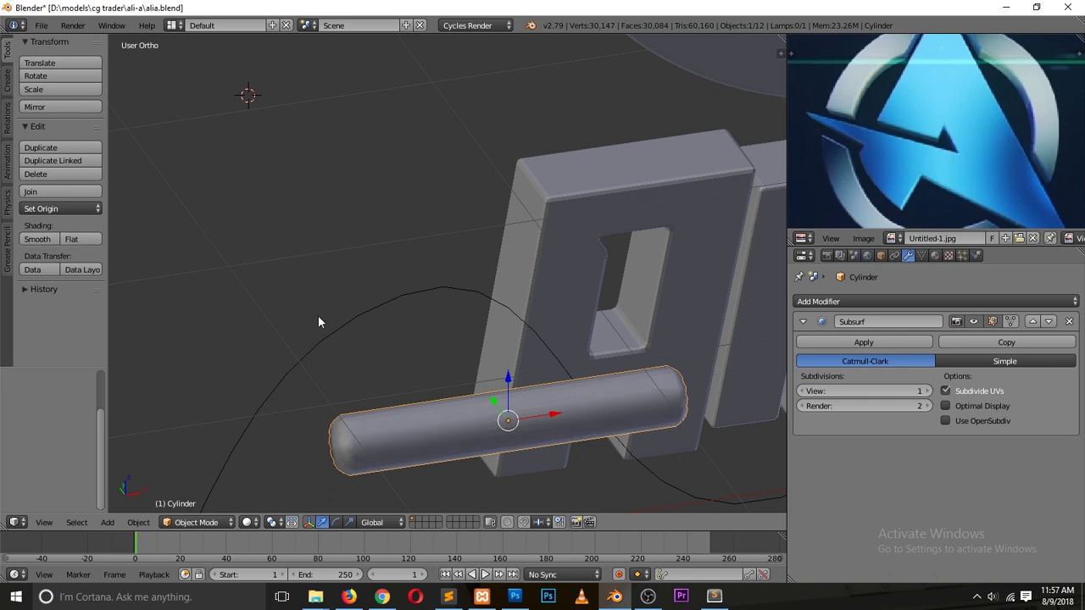
pyautogui.moveTo(318, 315); pyautogui.dragTo(389, 329, button='middle')
pyautogui.press('KP_1')
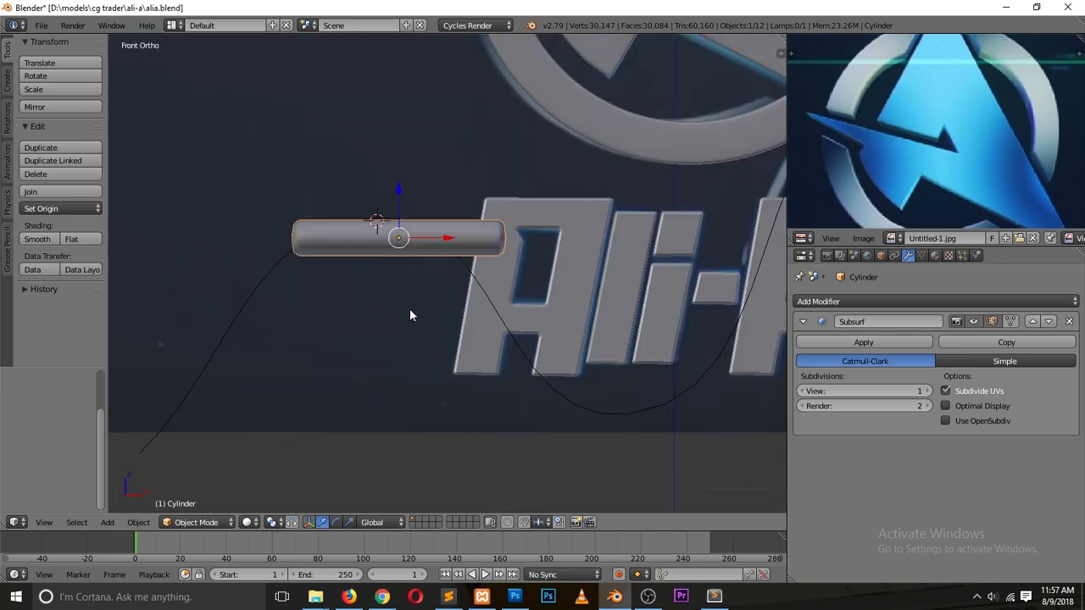
pyautogui.click(803, 321)
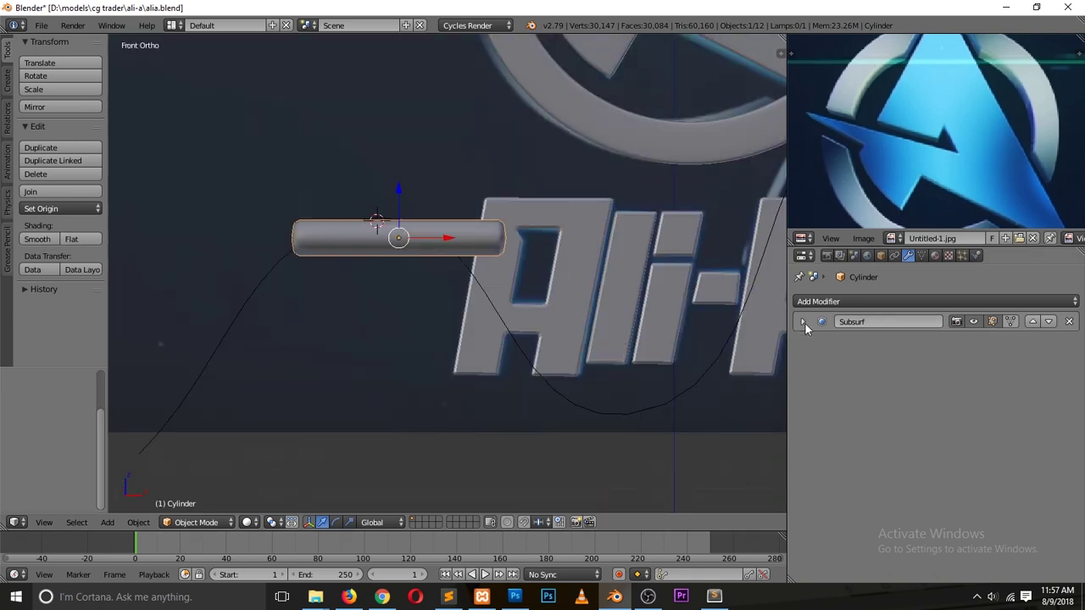
# - Add a Curve modifier to the rod using BezierCurve as its path
pyautogui.click(855, 302)
pyautogui.click(910, 377)
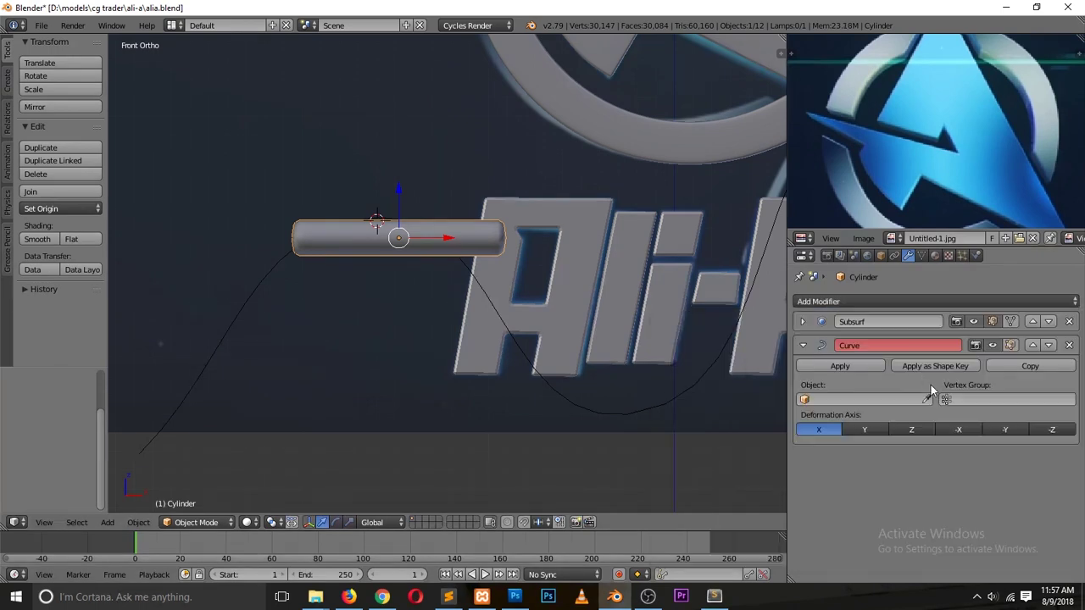
pyautogui.click(927, 399)
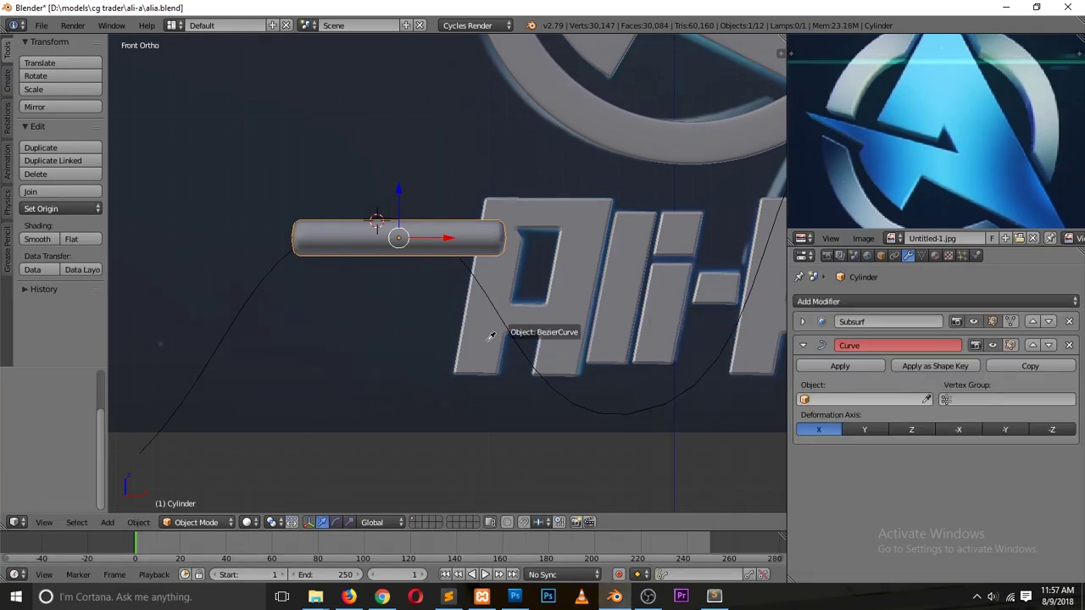
pyautogui.click(250, 291)
pyautogui.scroll(-4, 292, 268)
pyautogui.scroll(4, 291, 269)
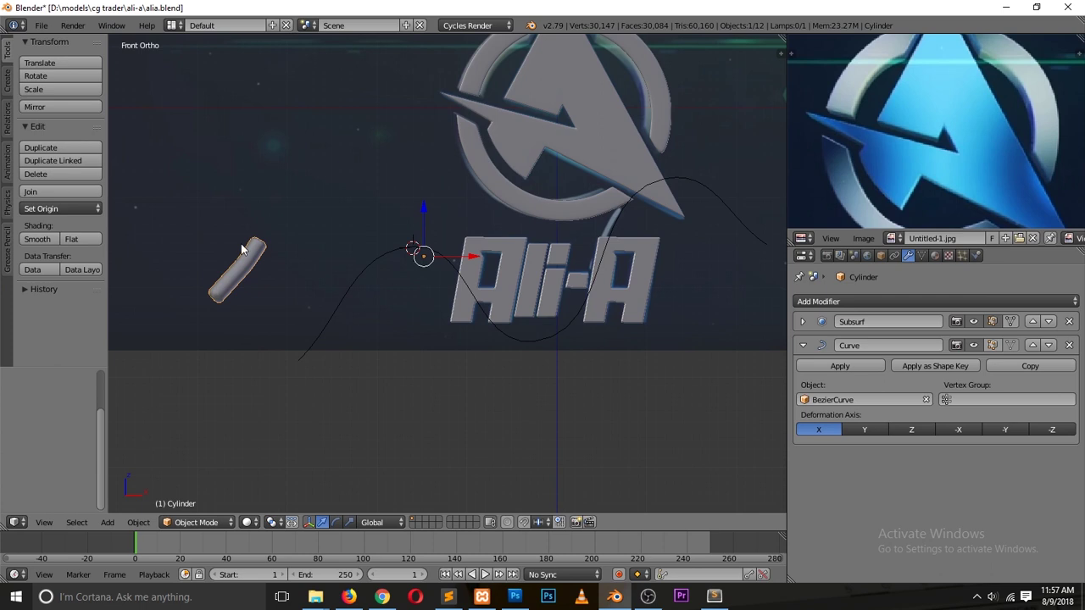
# - Align the rod in depth onto the curve using the top and front views
pyautogui.press('KP_7')
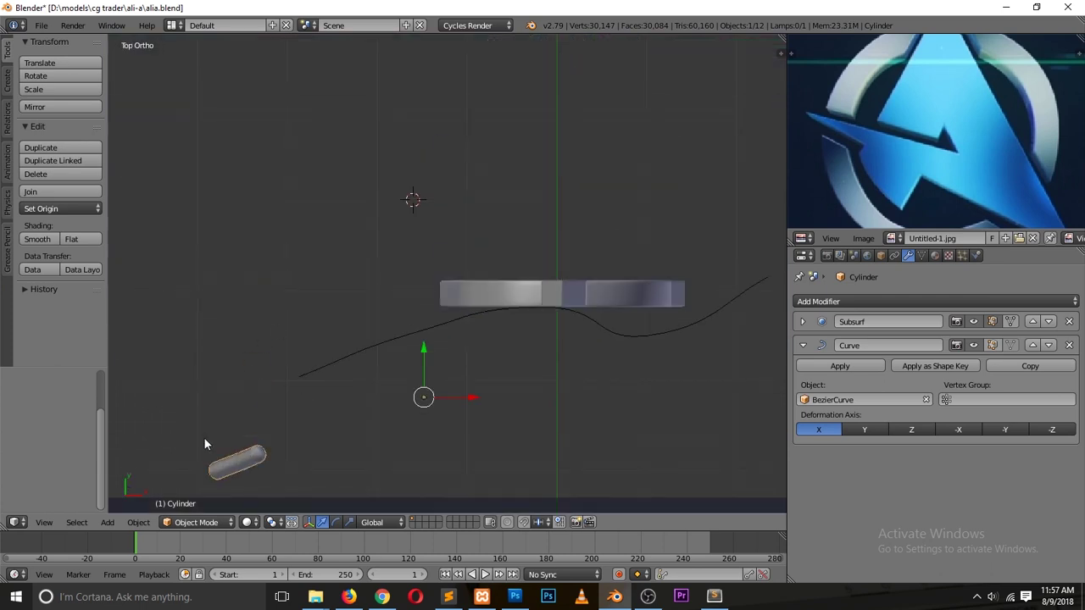
pyautogui.moveTo(427, 360); pyautogui.dragTo(440, 287)
pyautogui.press('KP_1')
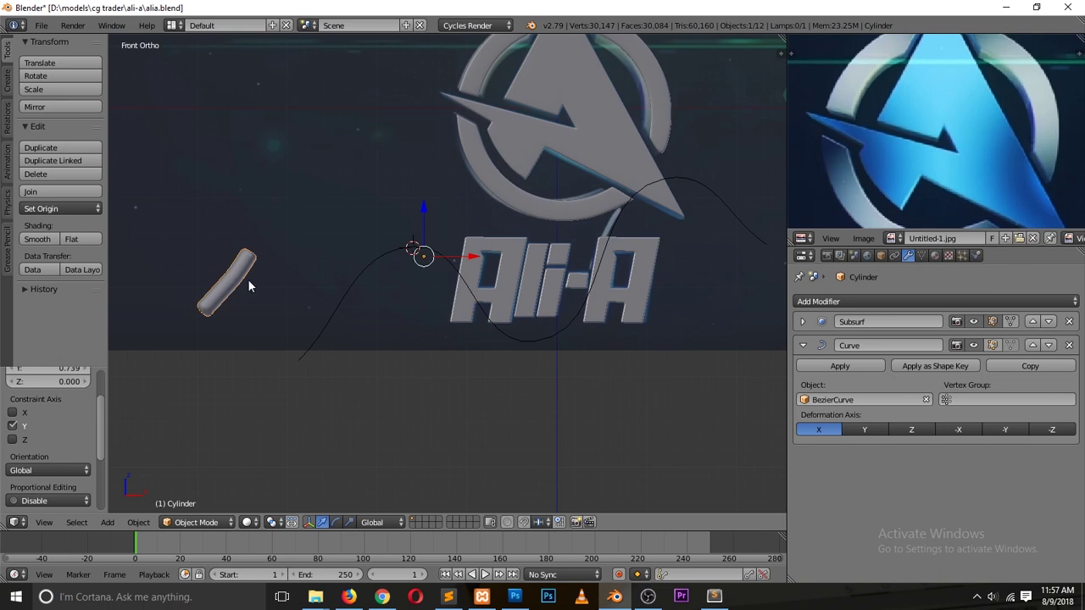
pyautogui.press('g')
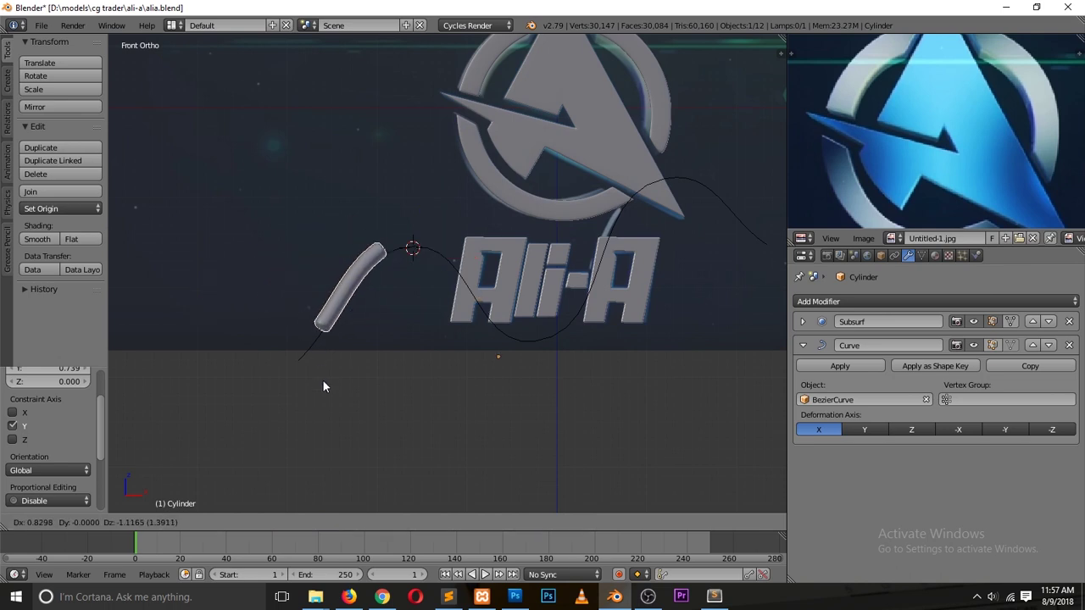
pyautogui.click(322, 387)
pyautogui.press('KP_7')
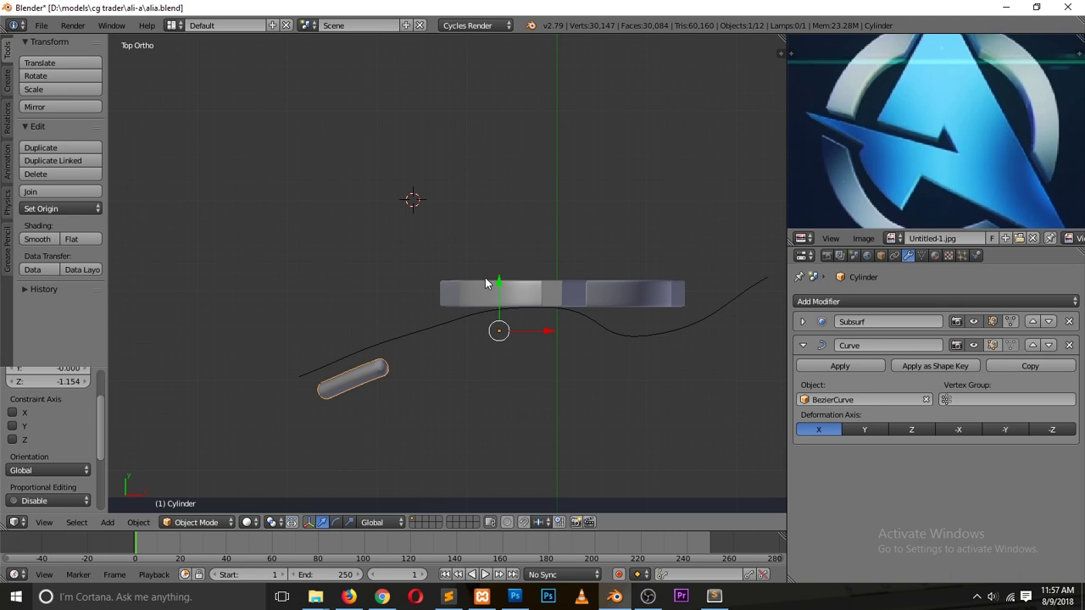
pyautogui.press('g')
pyautogui.press('y')
pyautogui.click(508, 261)
pyautogui.press('KP_1')
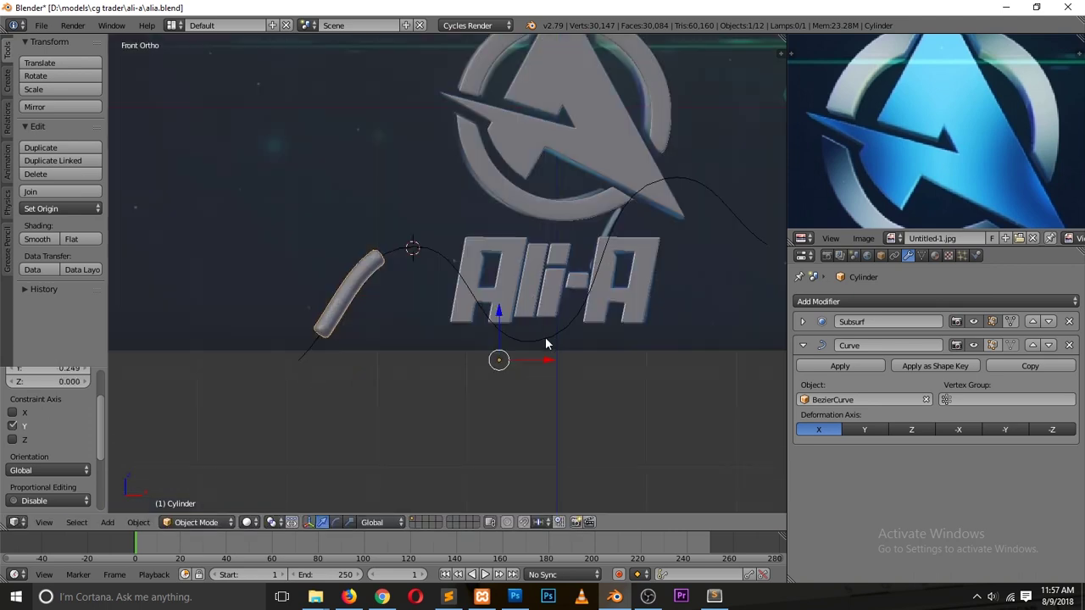
# - Slide the rod along the curve, shrink it to about half size, and place it beside the A
pyautogui.press('g')
pyautogui.press('x')
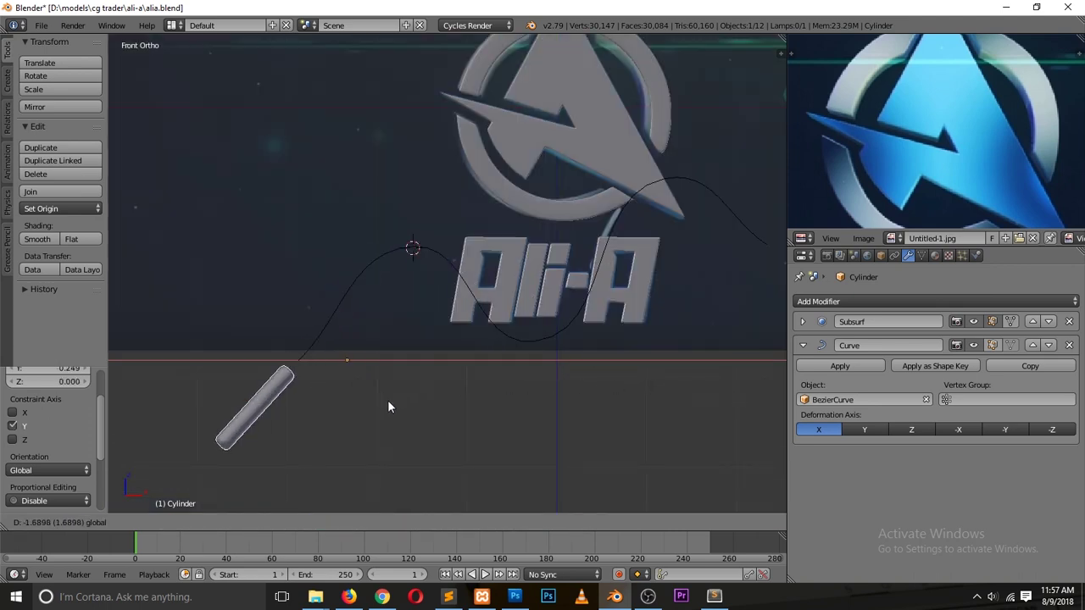
pyautogui.click(649, 380)
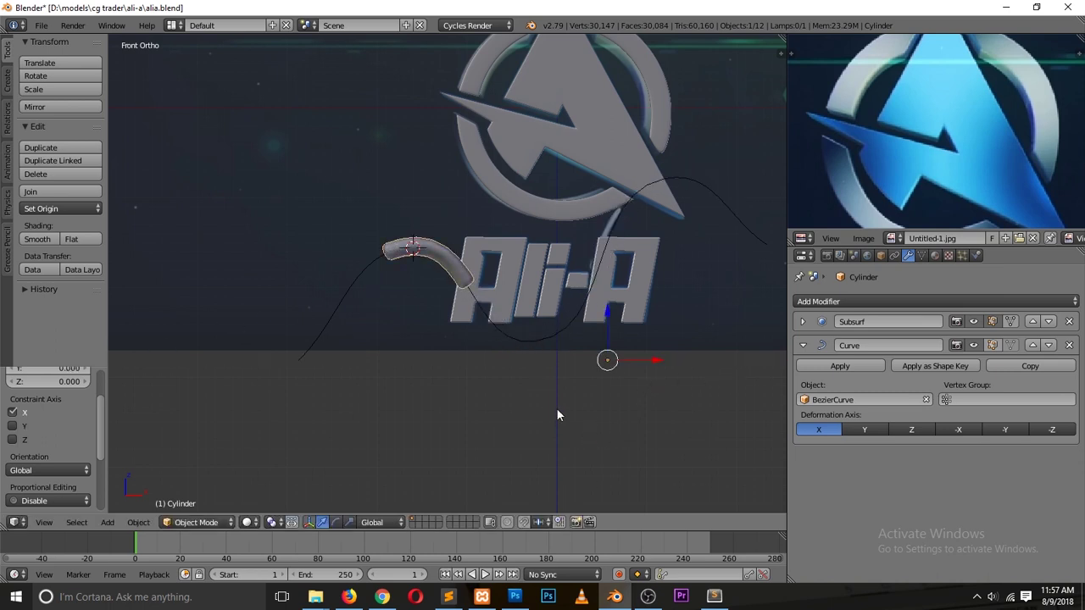
pyautogui.press('s')
pyautogui.click(595, 395)
pyautogui.press('g')
pyautogui.press('x')
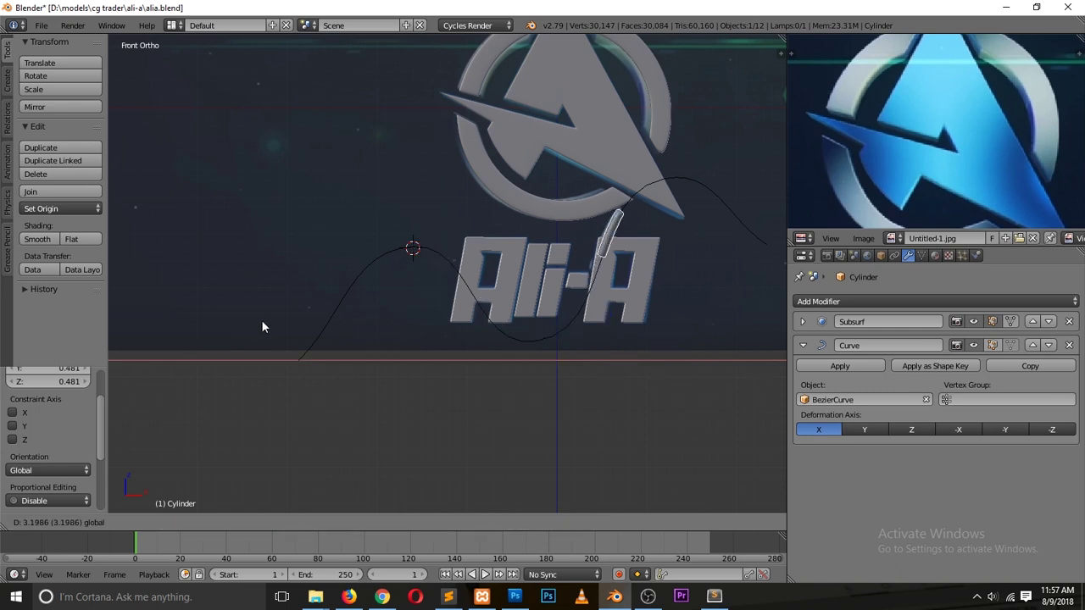
pyautogui.click(248, 326)
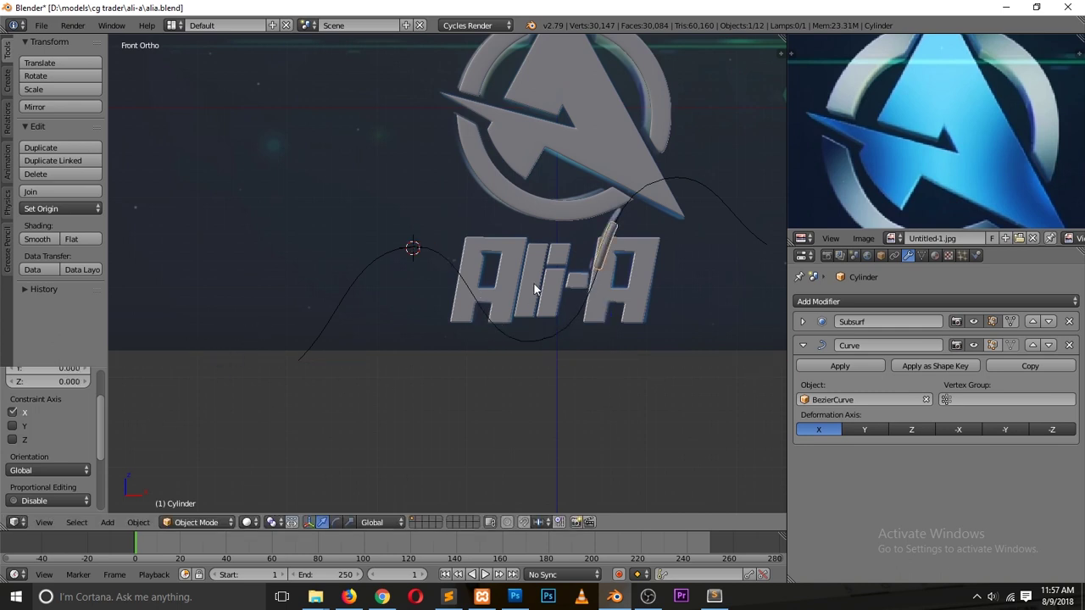
# - Scale the rod to 0.791 and lengthen it along the X axis of the curve
pyautogui.press('s')
pyautogui.click(650, 269)
pyautogui.scroll(2, 639, 235)
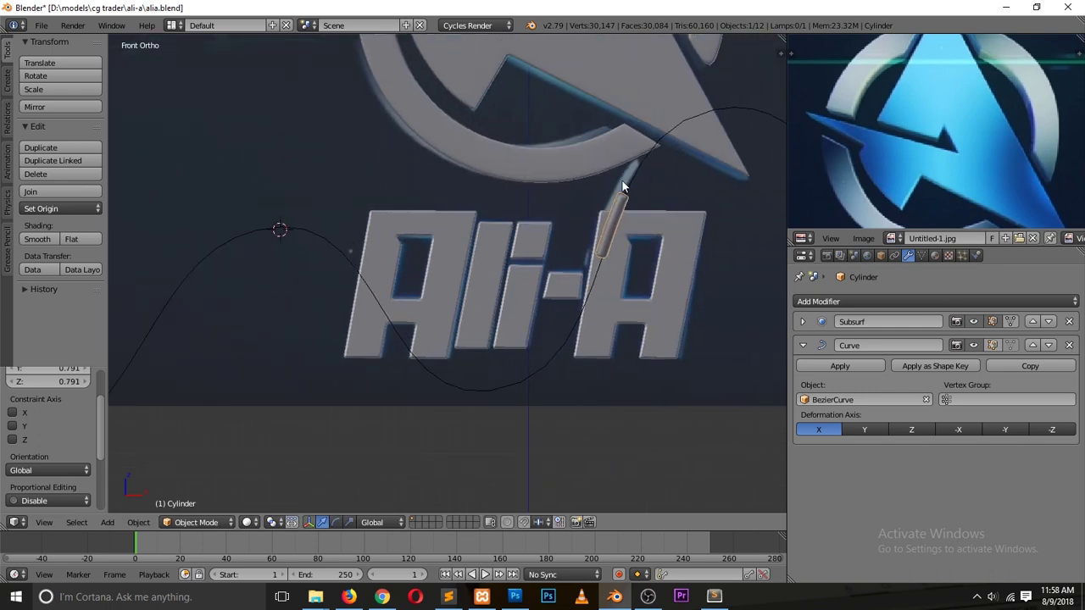
pyautogui.press('s')
pyautogui.press('x')
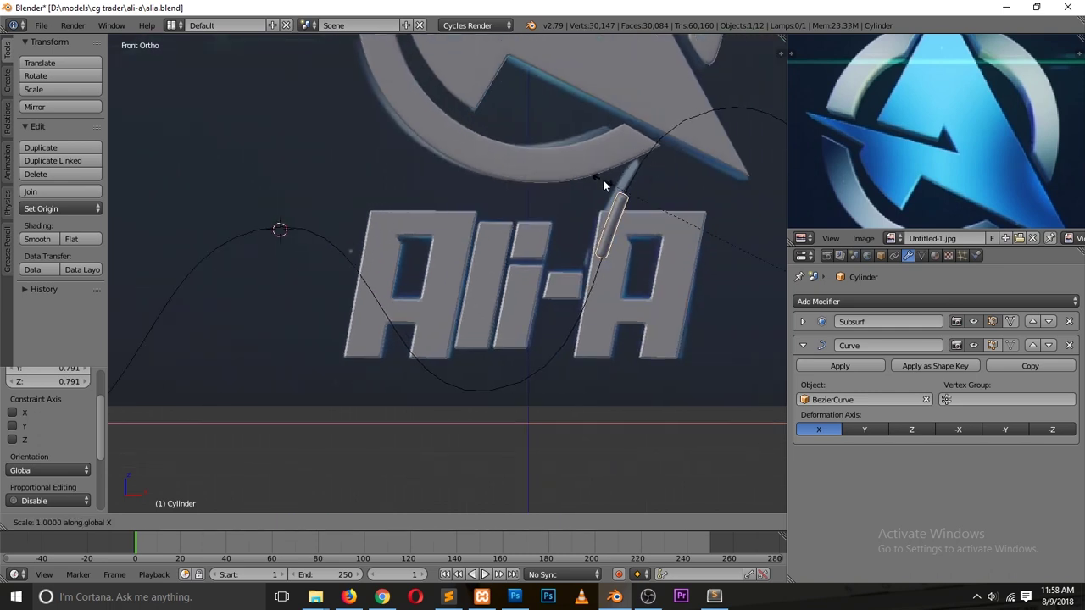
pyautogui.press('y')
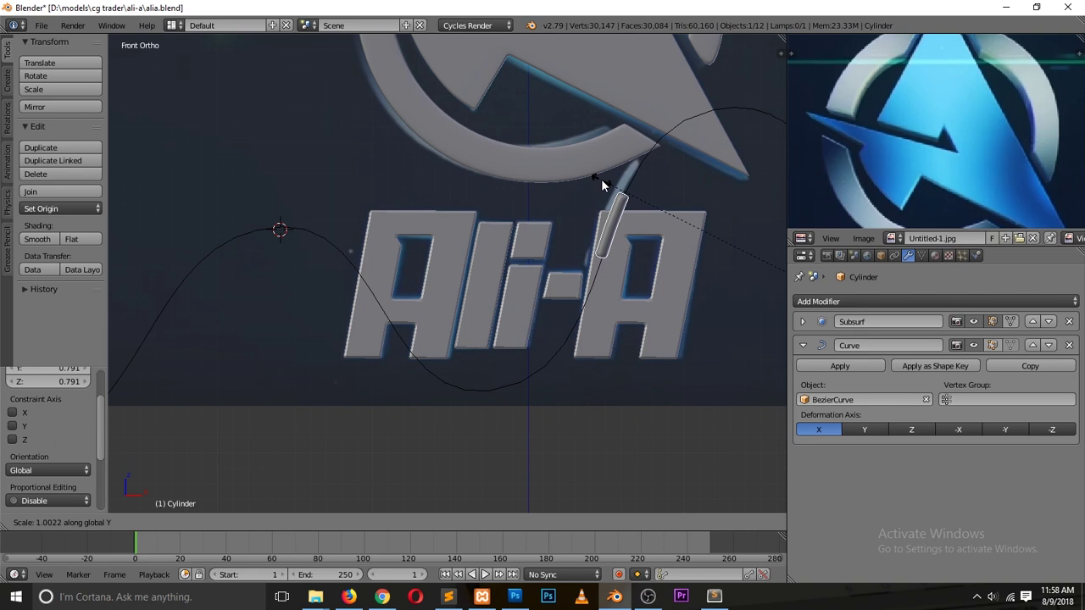
pyautogui.press('x')
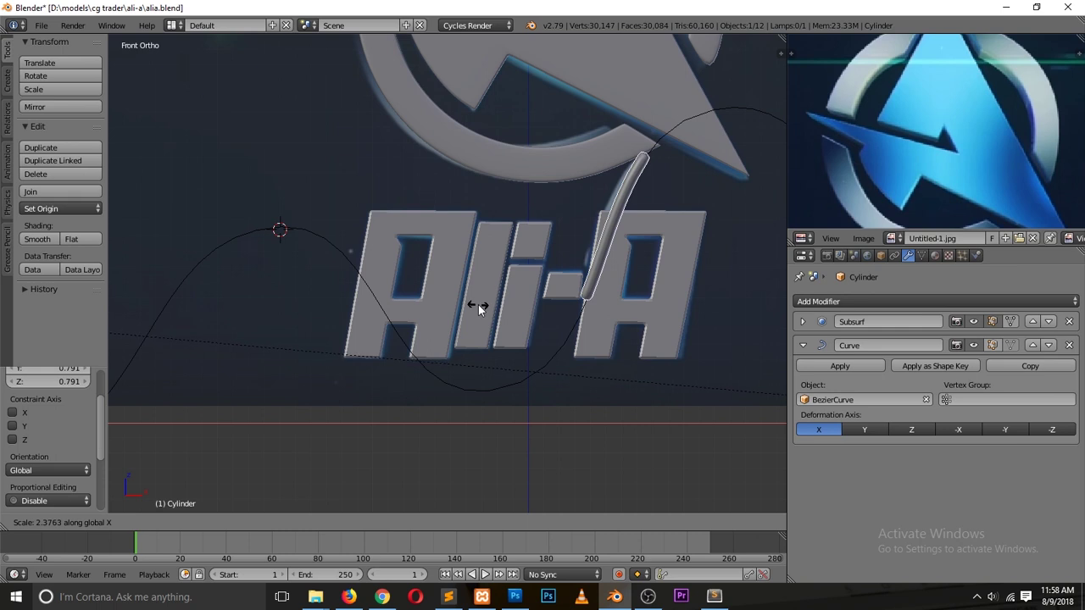
pyautogui.click(680, 247)
pyautogui.scroll(-4, 701, 244)
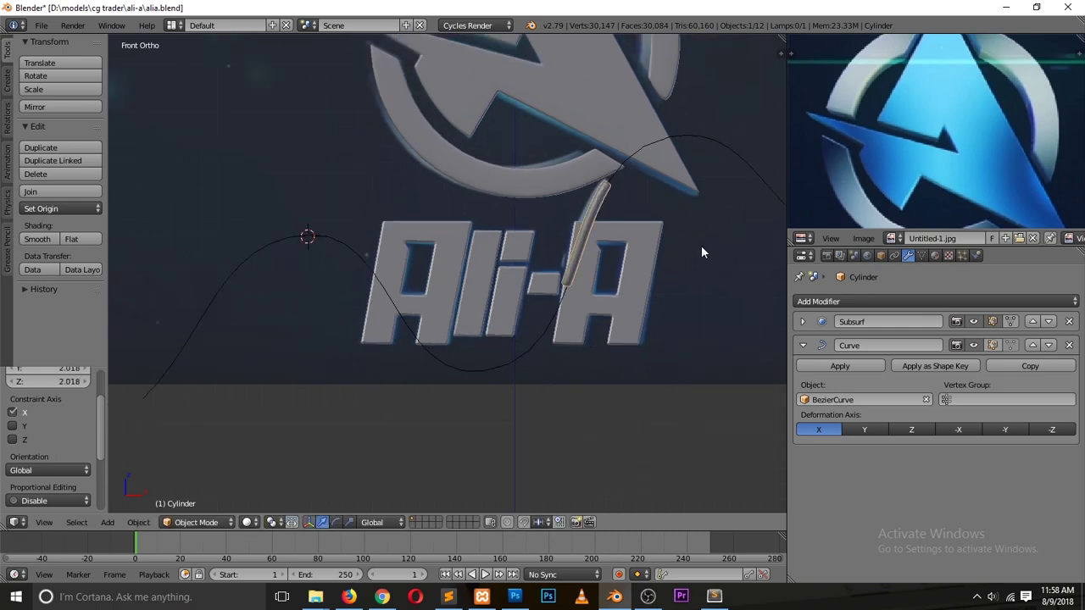
# - Slide the cylinder to the curve's left end, save the file, and switch to the YouTube reference
pyautogui.press('g')
pyautogui.press('x')
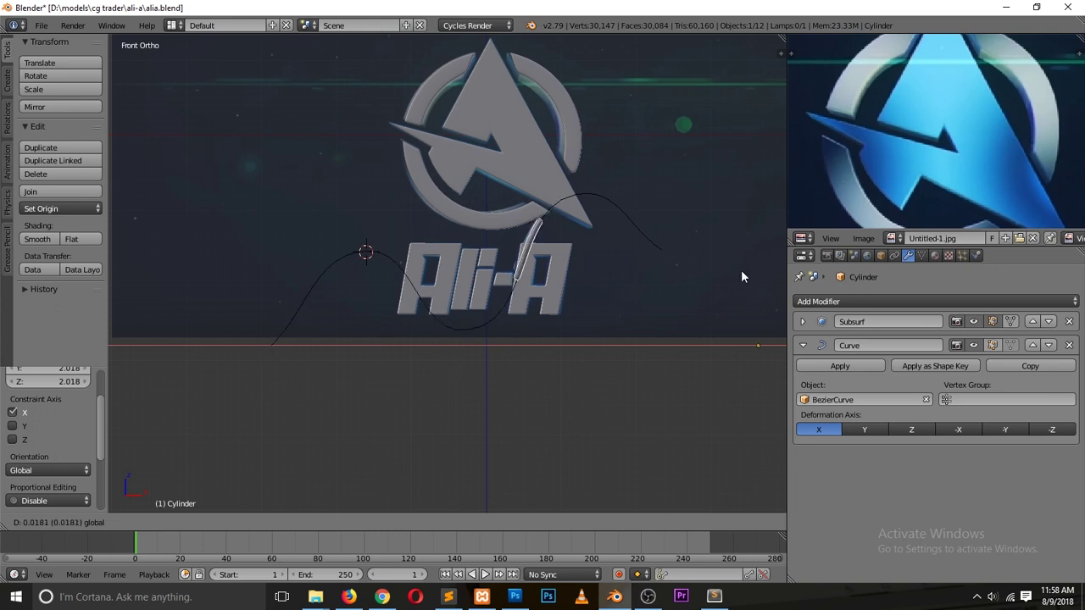
pyautogui.click(525, 333)
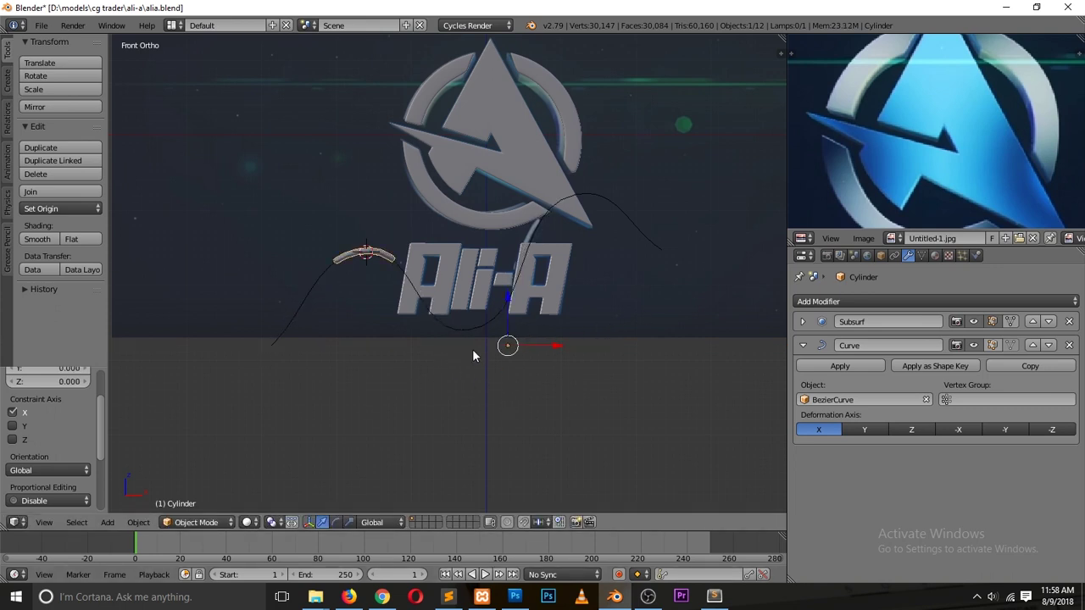
pyautogui.press('g')
pyautogui.press('x')
pyautogui.click(432, 359)
pyautogui.press('x')
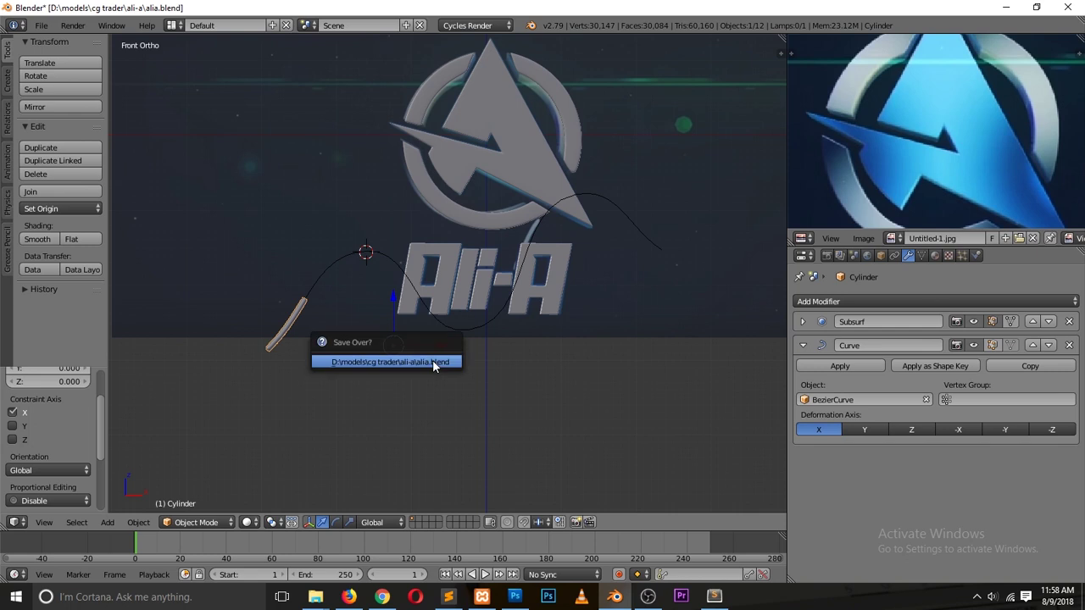
pyautogui.press('a')
pyautogui.moveTo(393, 285); pyautogui.dragTo(403, 326, button='middle')
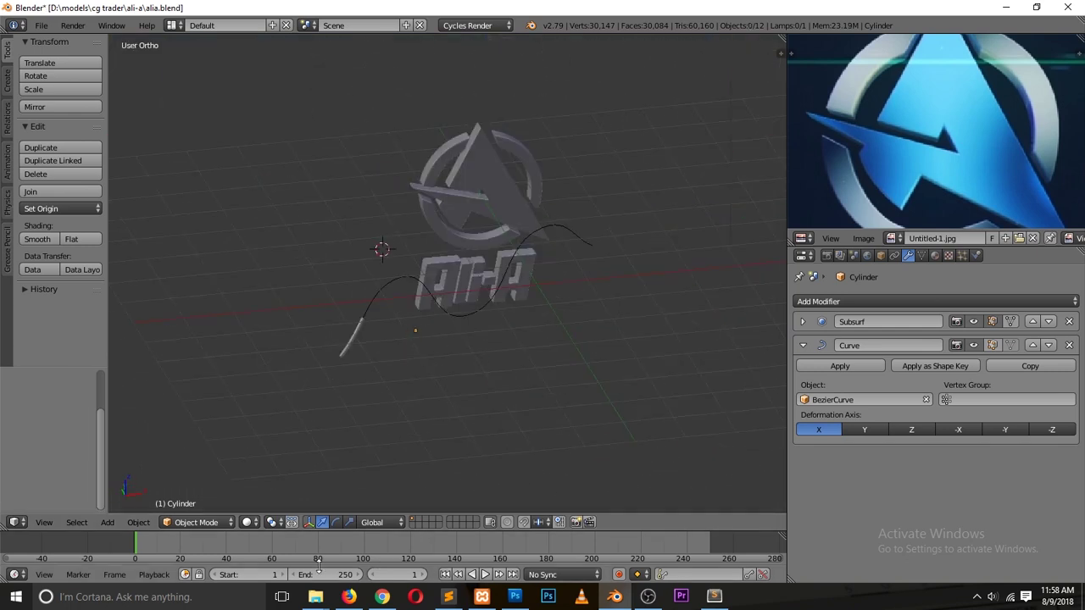
pyautogui.click(382, 597)
# - Play the Ali-A intro reference, replay its opening twice, then go back to Blender
pyautogui.click(82, 477)
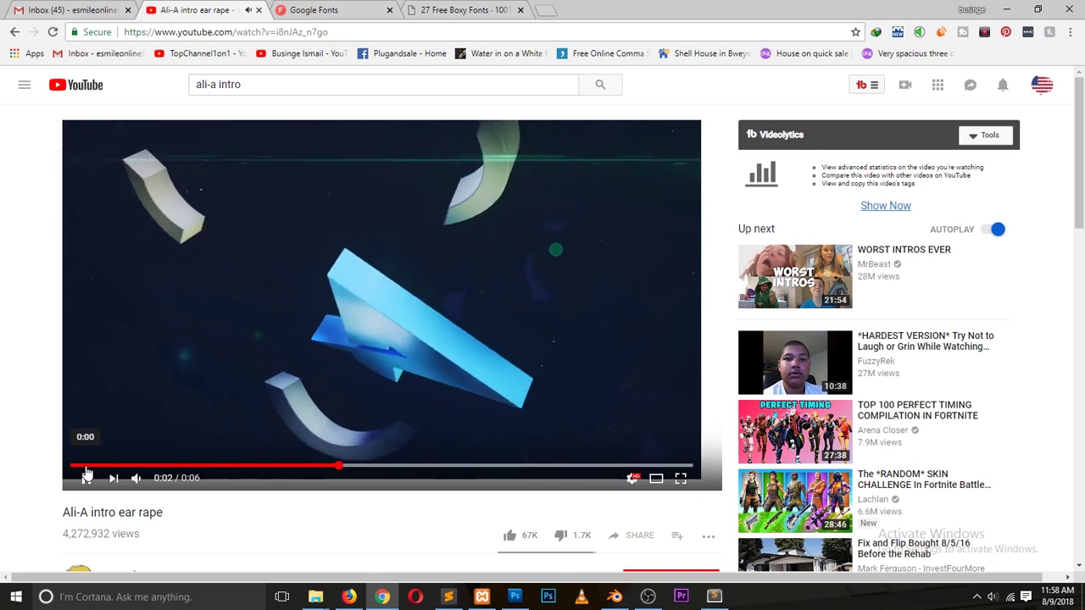
pyautogui.click(84, 467)
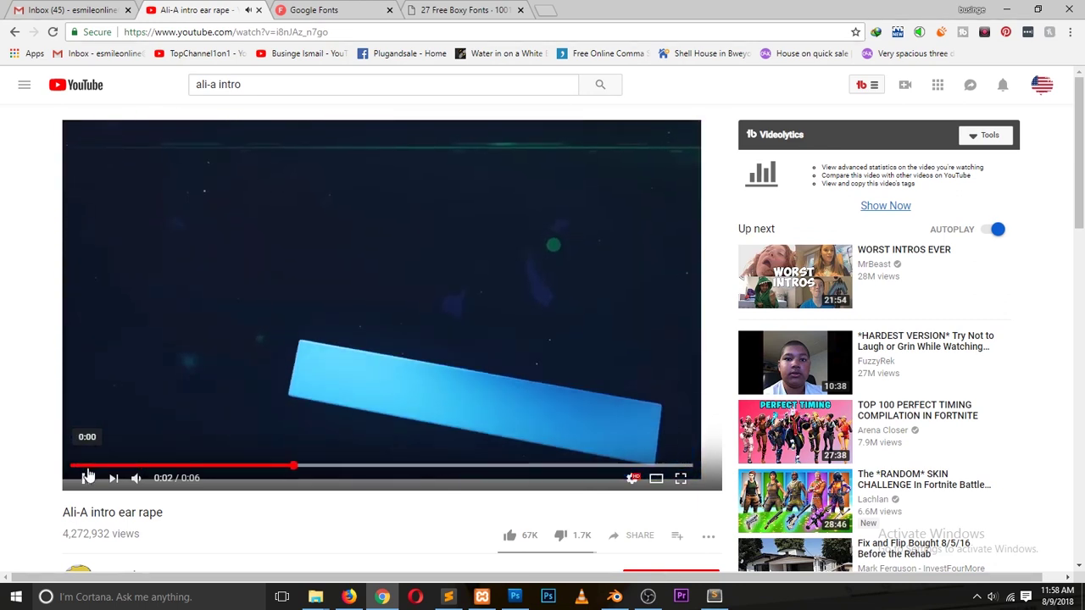
pyautogui.click(84, 470)
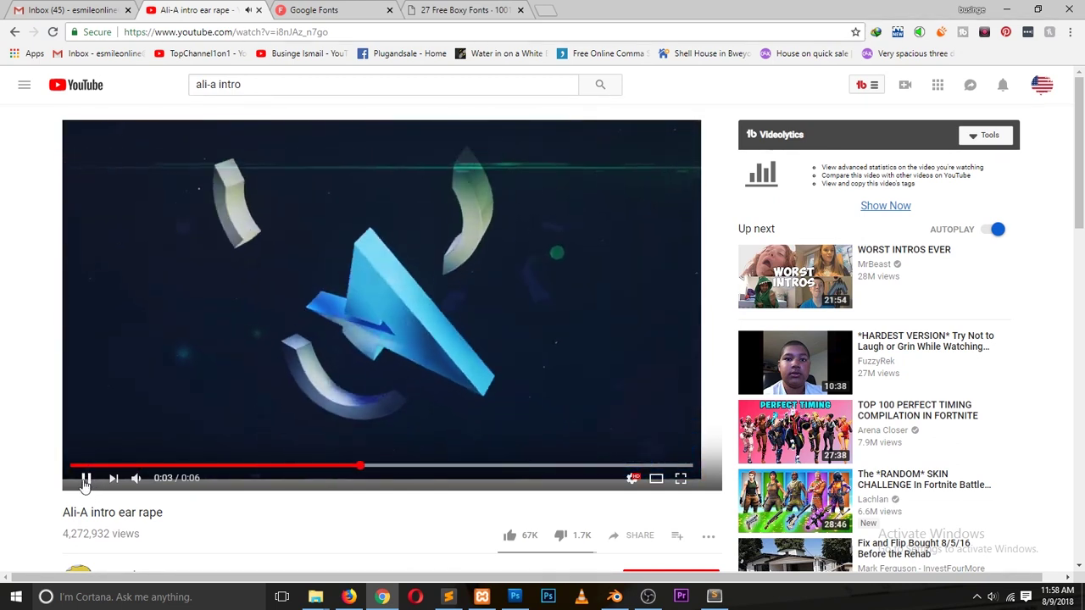
pyautogui.click(614, 597)
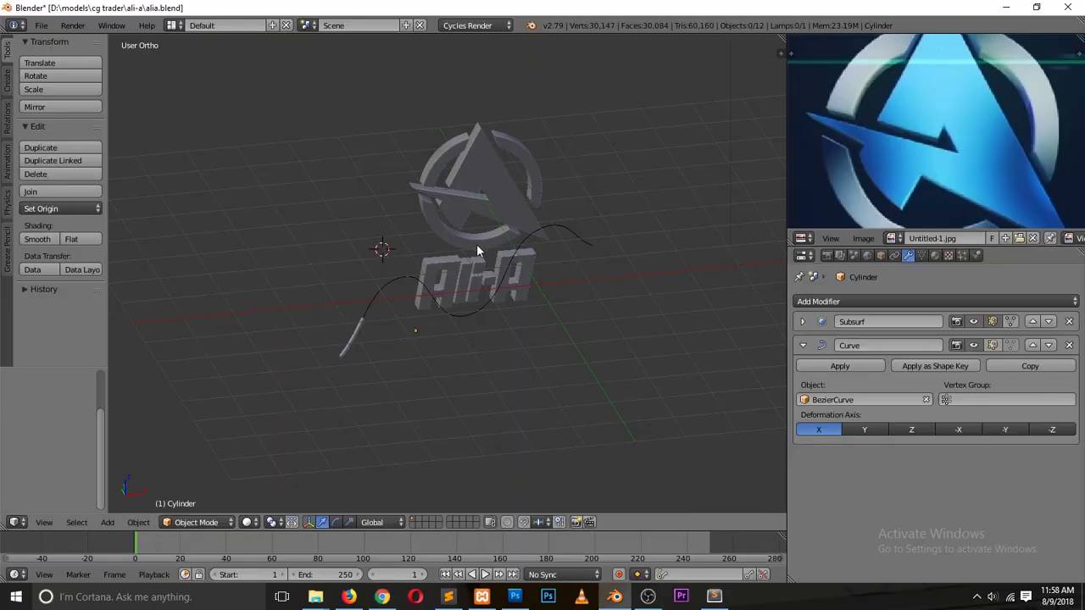
# - Look through the scene camera and move it in close to the logo ring along its view axis
pyautogui.press('KP_1')
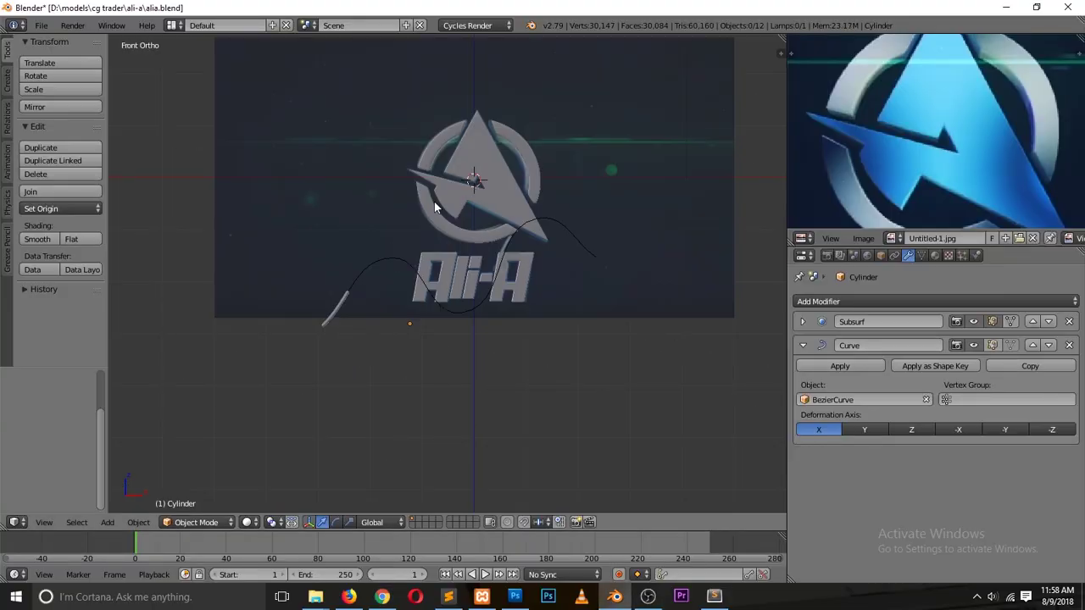
pyautogui.press('KP_0')
pyautogui.rightClick(487, 212)
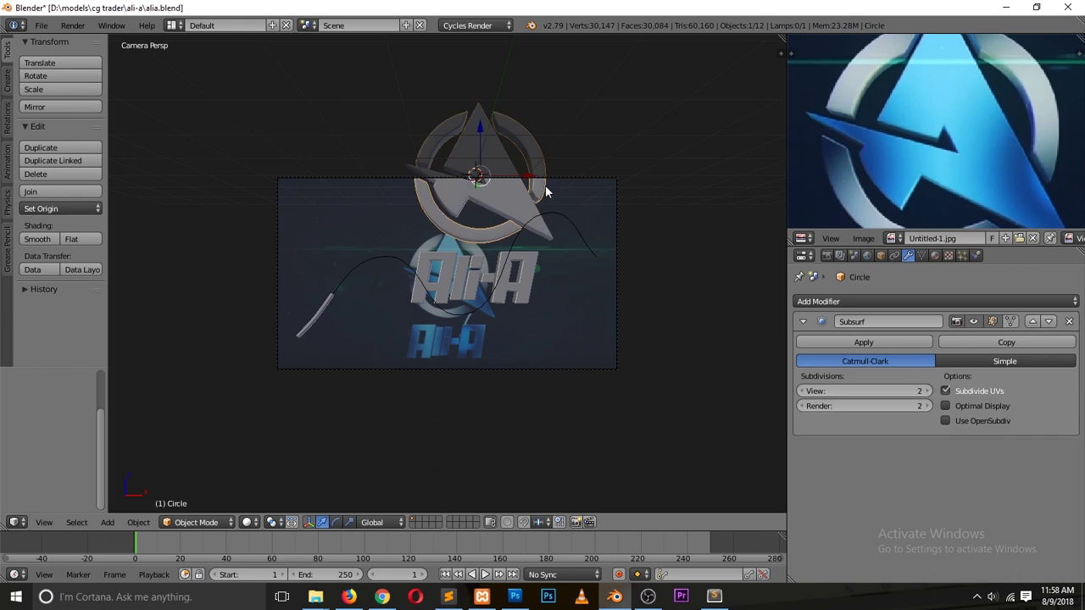
pyautogui.rightClick(595, 185)
pyautogui.press('g')
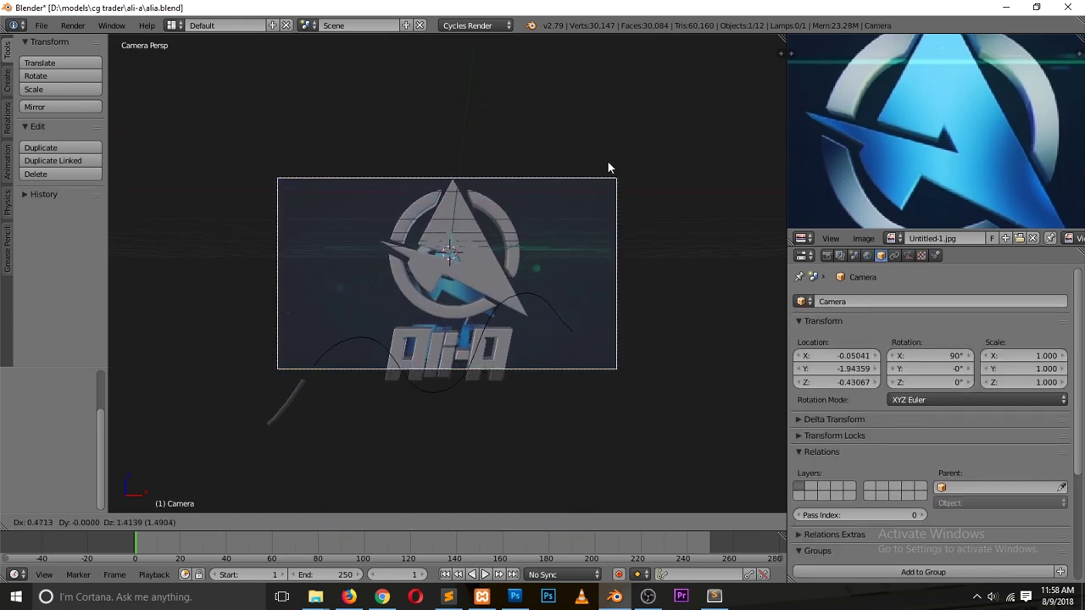
pyautogui.click(563, 273)
pyautogui.press('g')
pyautogui.press('z')
pyautogui.press('z')
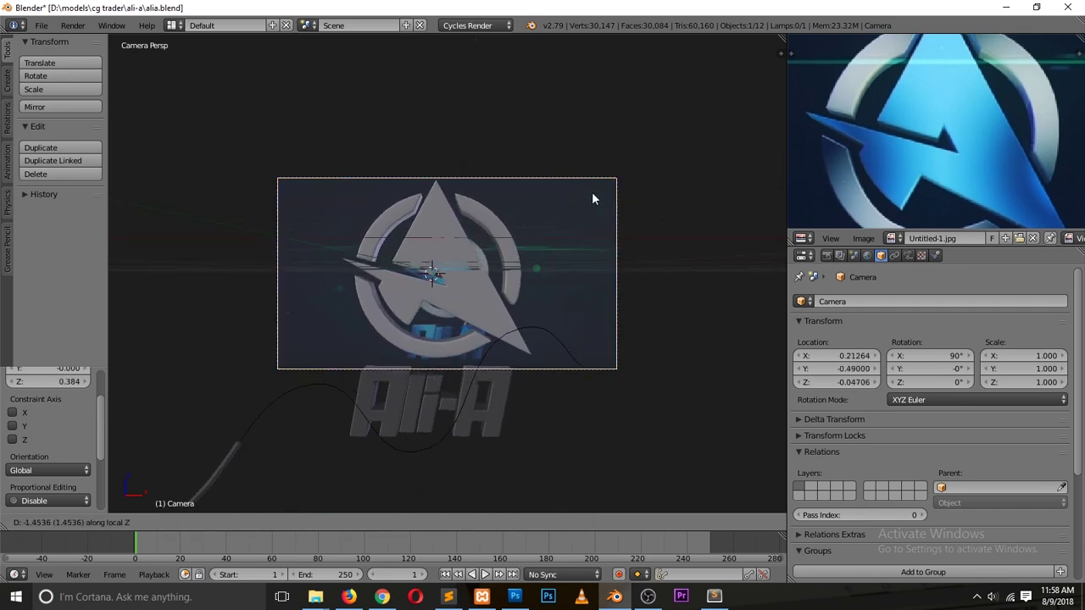
pyautogui.click(600, 199)
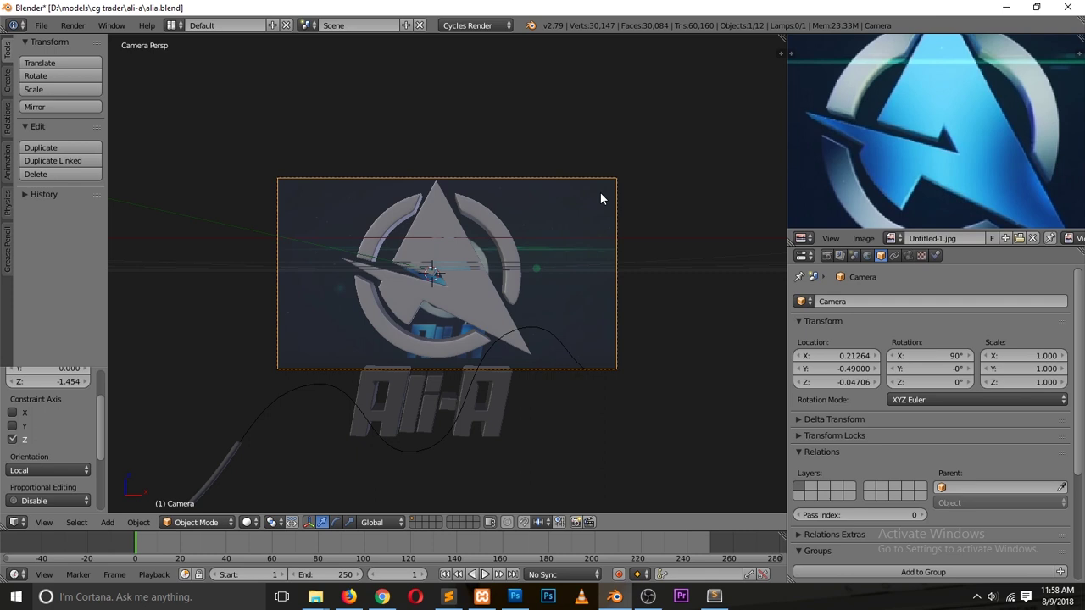
# - Deselect everything and save the file, overwriting it
pyautogui.press('a')
pyautogui.hotkey('ctrl', 's')
pyautogui.click(575, 234)
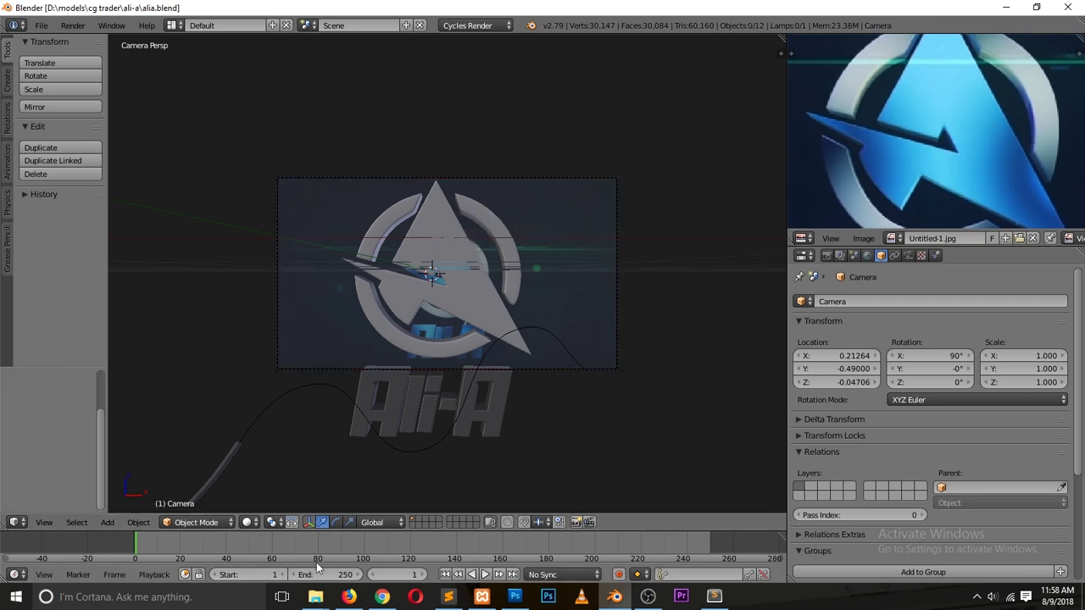
# - Enlarge the timeline below the 3D view, turn on automatic keyframing, and save
pyautogui.moveTo(398, 513); pyautogui.dragTo(473, 470)
pyautogui.click(394, 381)
pyautogui.hotkey('ctrl', 's')
pyautogui.click(394, 380)
pyautogui.click(618, 575)
pyautogui.hotkey('ctrl', 's')
pyautogui.click(570, 384)
# - Replay the intro's first second in YouTube several times, pausing on the opening close-up
pyautogui.click(382, 596)
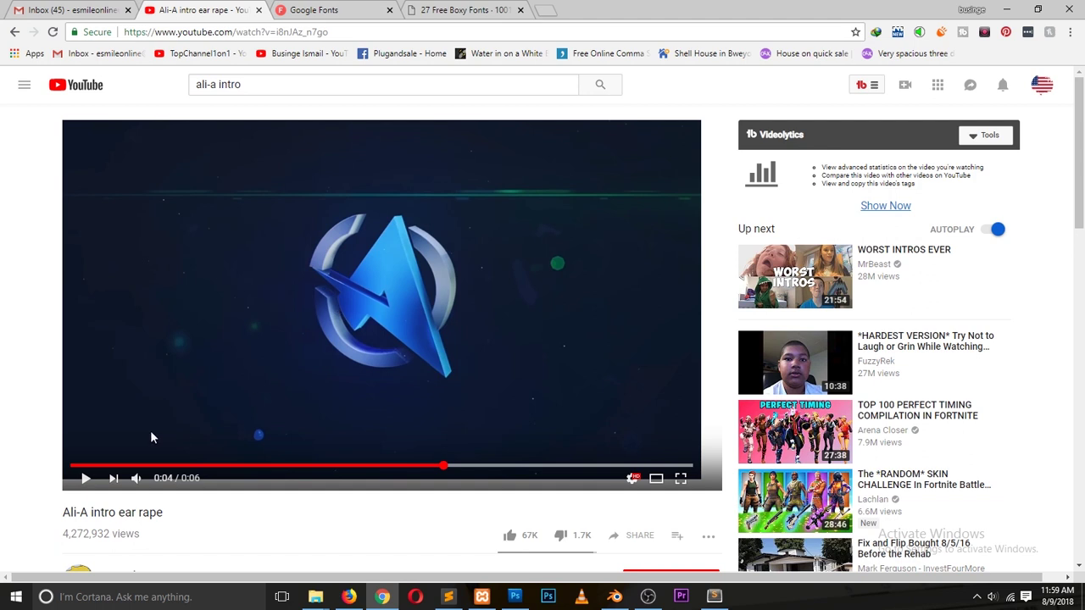
pyautogui.click(74, 465)
pyautogui.click(87, 479)
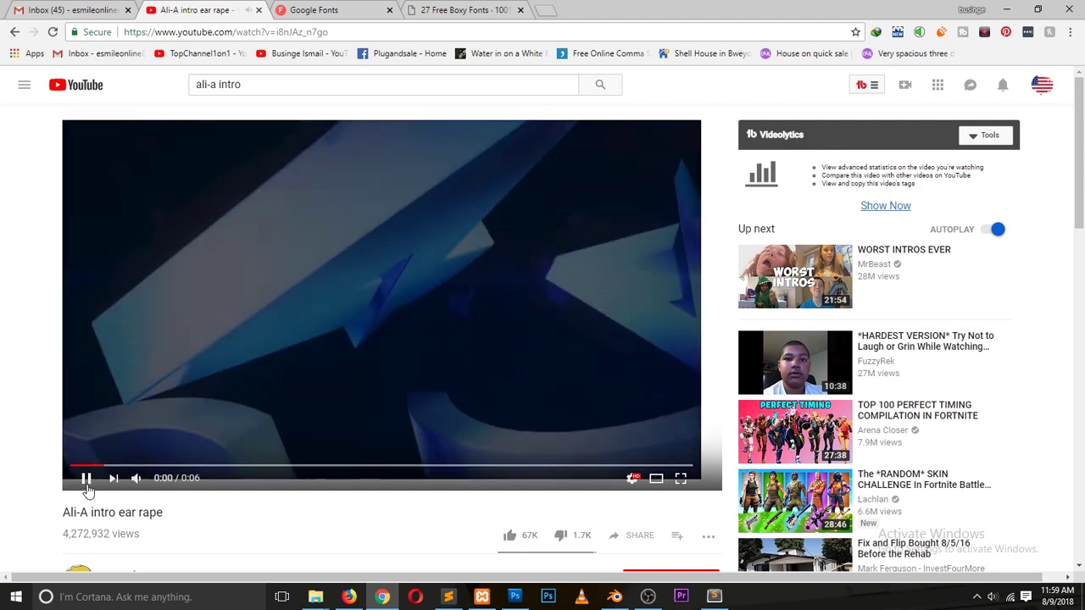
pyautogui.click(95, 486)
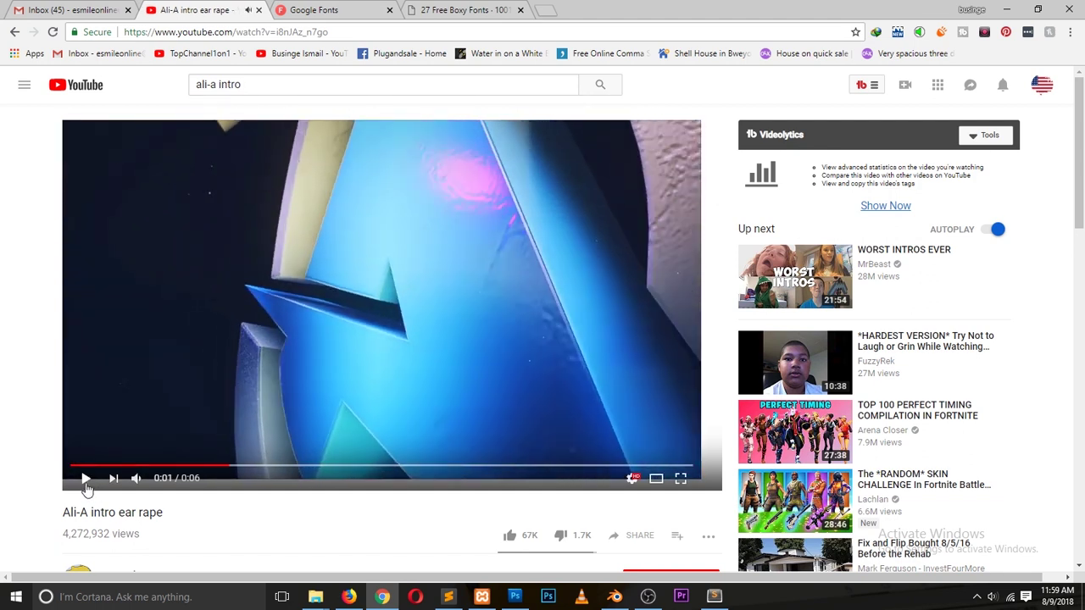
pyautogui.click(74, 465)
pyautogui.click(85, 479)
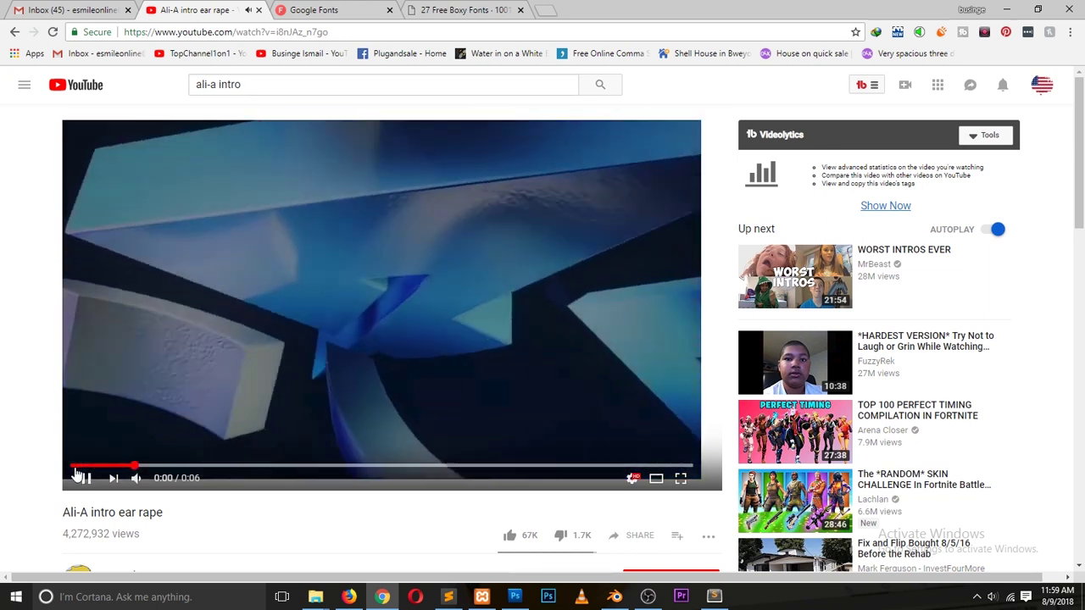
pyautogui.click(74, 466)
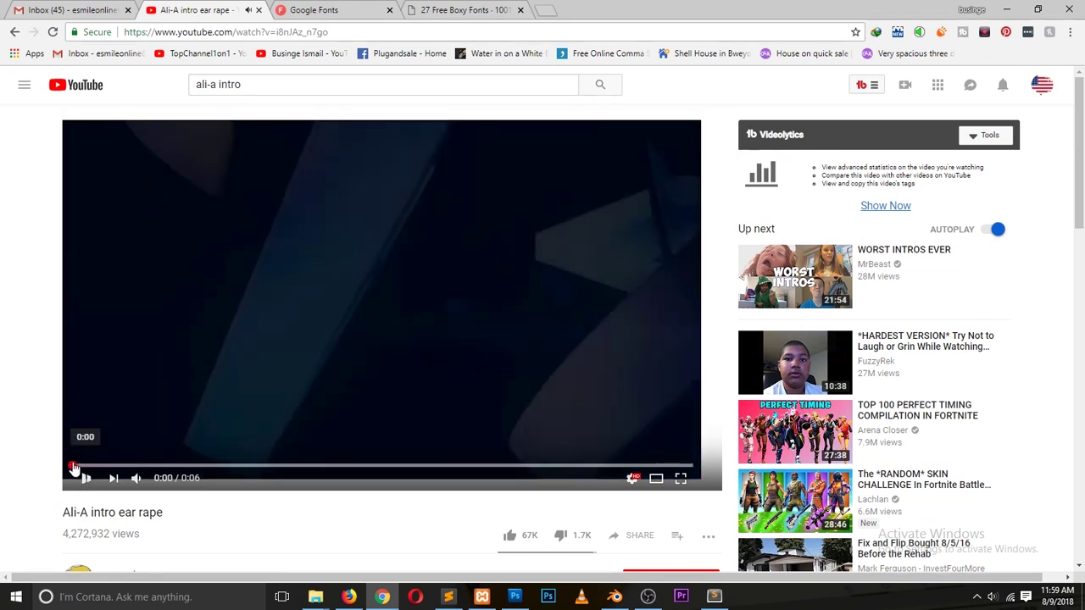
pyautogui.click(85, 480)
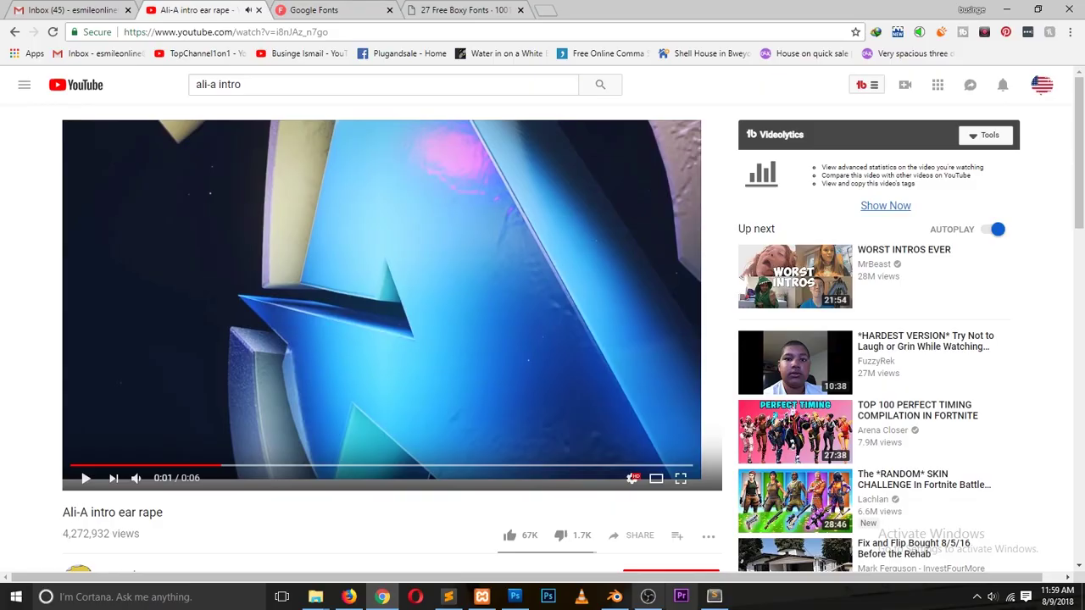
# - Back in Blender, select the logo ring and enter Edit Mode on its mesh
pyautogui.click(614, 596)
pyautogui.rightClick(507, 241)
pyautogui.press('Tab')
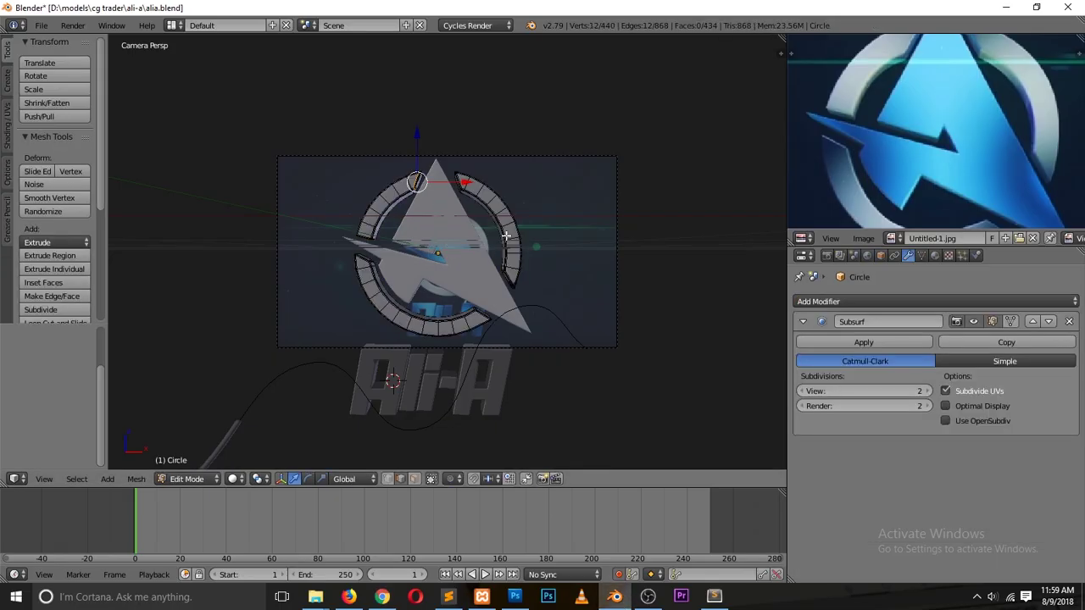
# - Separate the ring mesh by loose parts into three arc objects and leave Edit Mode
pyautogui.hotkey('ctrl', 'l')
pyautogui.press('x')
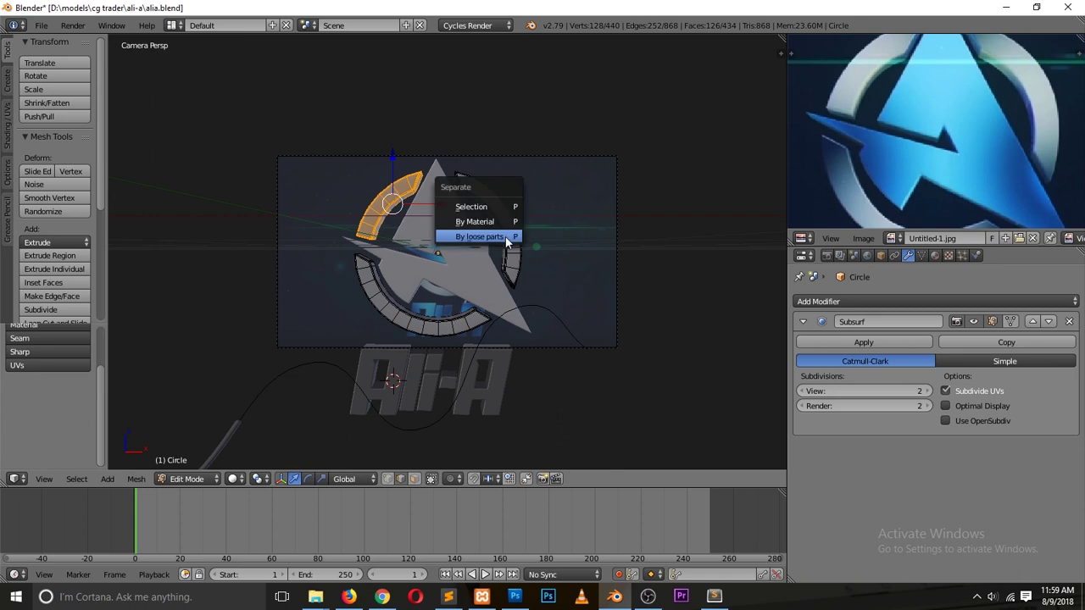
pyautogui.click(513, 234)
pyautogui.press('Tab')
# - Set the upper-left arc's origin to the 3D cursor and centre the right arc's origin on its geometry
pyautogui.rightClick(472, 327)
pyautogui.rightClick(510, 225)
pyautogui.rightClick(362, 208)
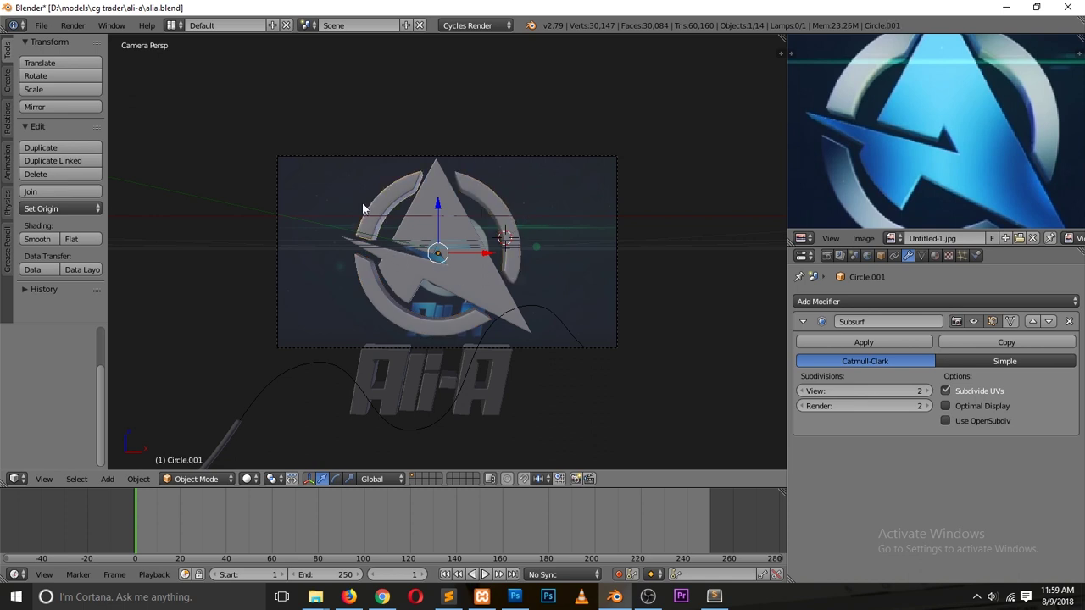
pyautogui.hotkey('ctrl', 'shift', 'alt', 'c')
pyautogui.click(386, 247)
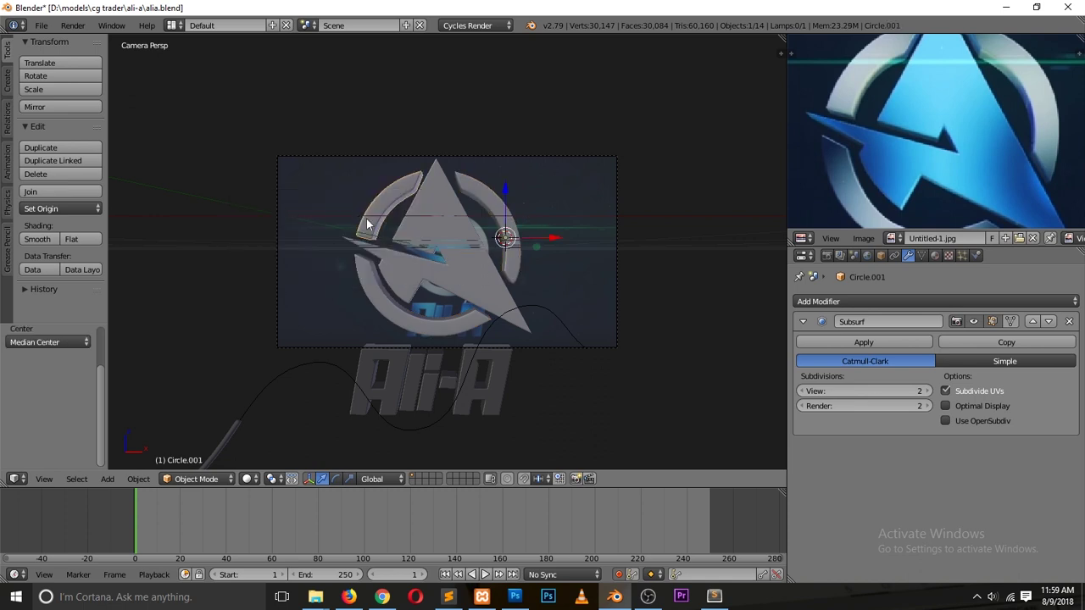
pyautogui.rightClick(509, 203)
pyautogui.hotkey('ctrl', 'shift', 'alt', 'c')
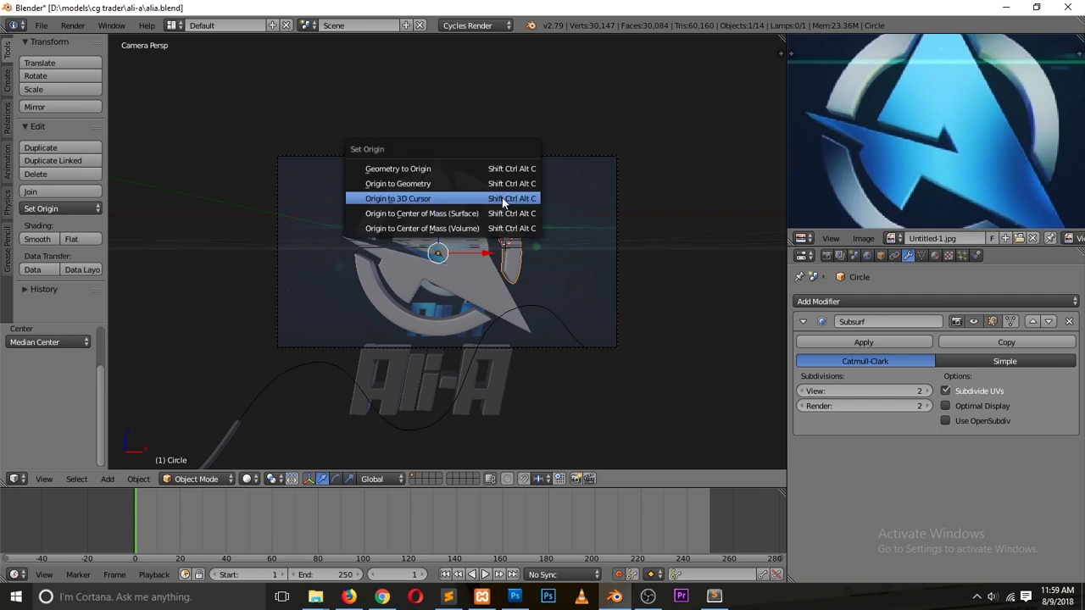
pyautogui.click(398, 179)
# - Centre the origins of the upper-left and lower arcs on their own geometry
pyautogui.rightClick(391, 197)
pyautogui.hotkey('ctrl', 'shift', 'alt', 'c')
pyautogui.click(390, 199)
pyautogui.rightClick(386, 302)
pyautogui.hotkey('ctrl', 'shift', 'alt', 'c')
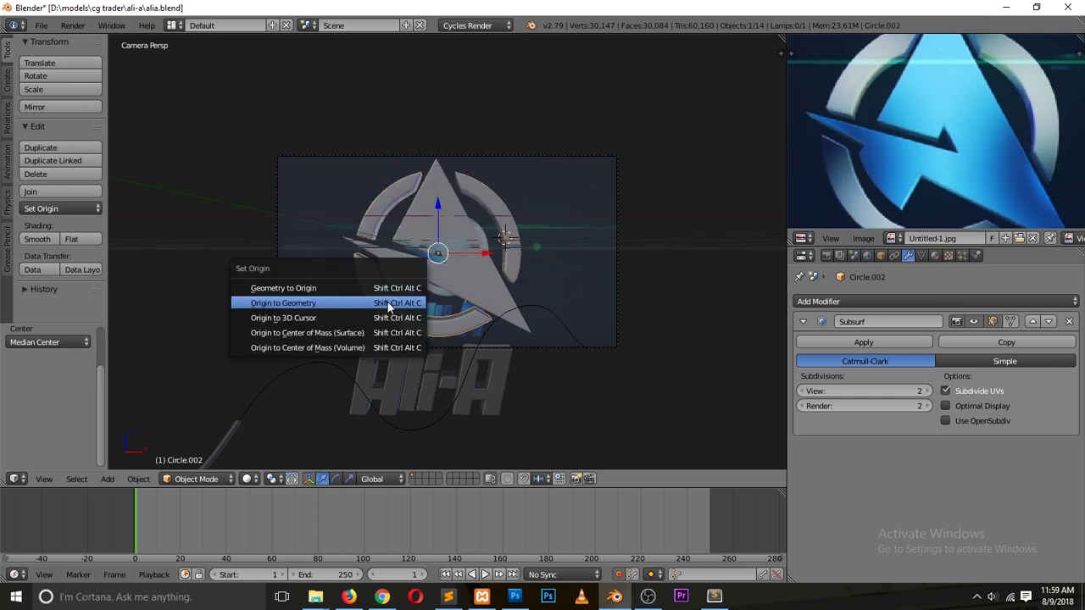
pyautogui.click(389, 303)
# - Save the file, overwriting the existing version
pyautogui.hotkey('ctrl', 's')
pyautogui.click(430, 308)
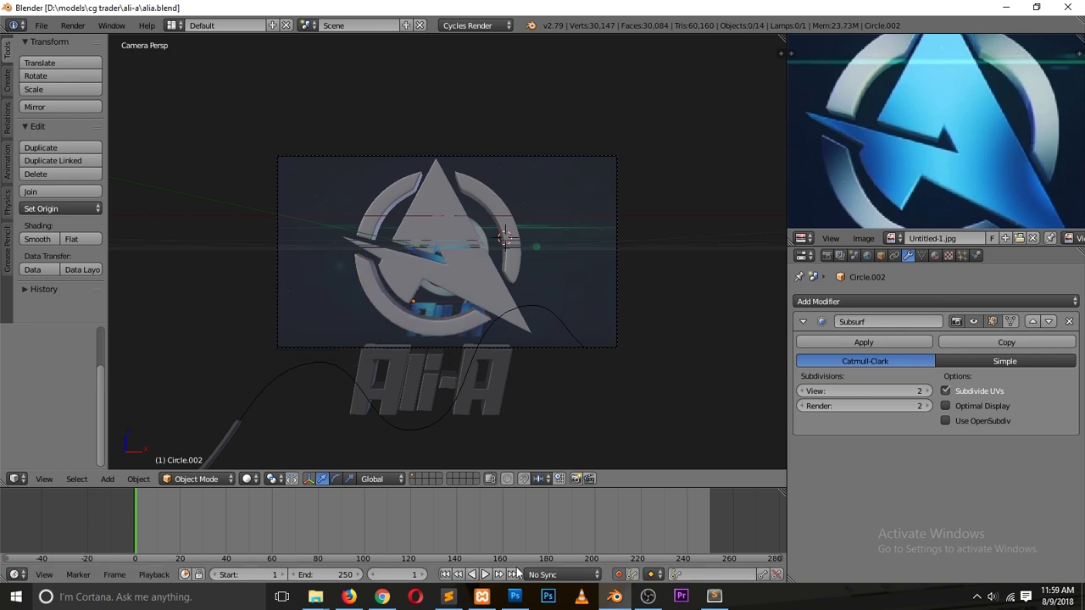
pyautogui.click(383, 597)
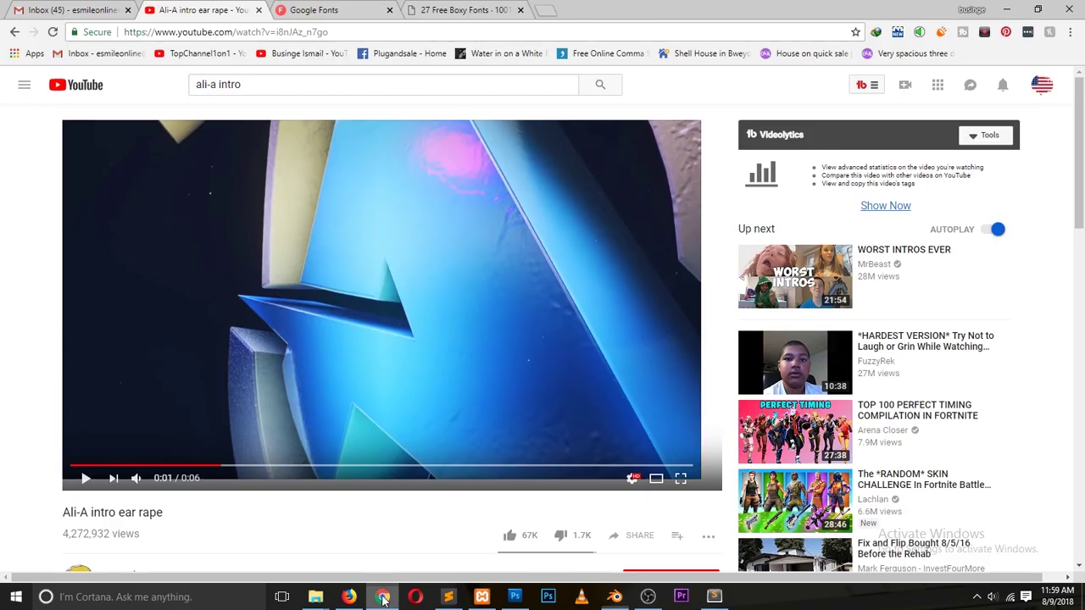
# - Play the intro, restart it with the 0 key, pause, and replay it from the start
pyautogui.click(86, 478)
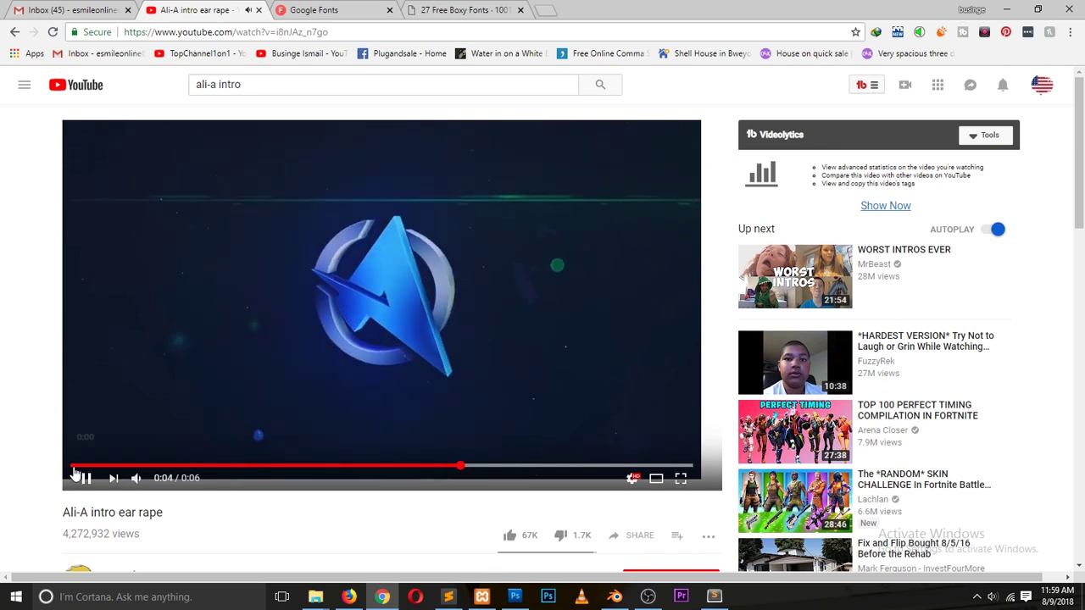
pyautogui.press('0')
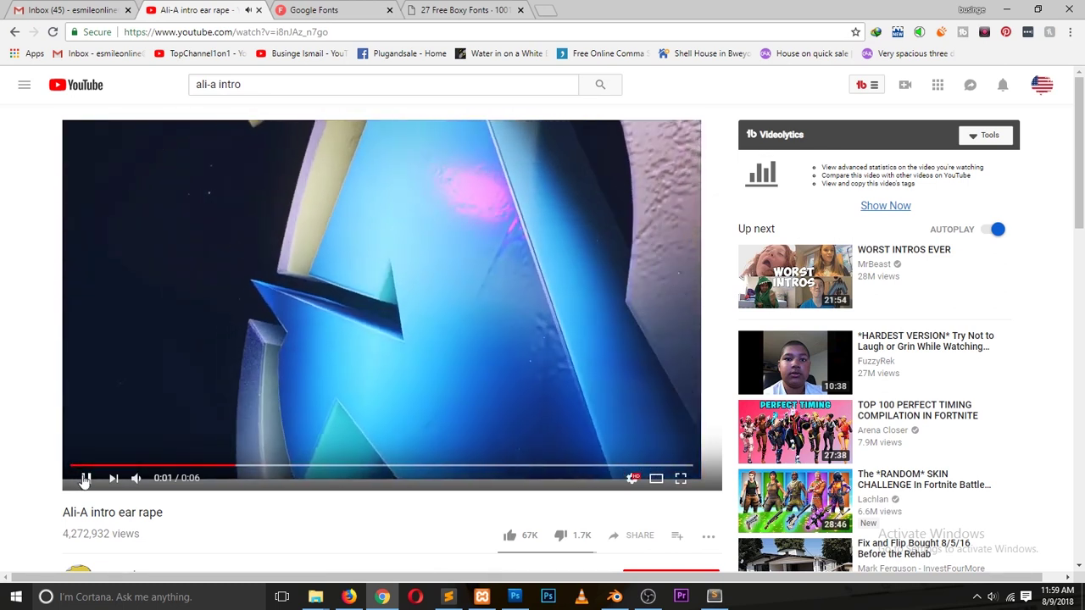
pyautogui.click(84, 479)
pyautogui.press('0')
pyautogui.click(84, 480)
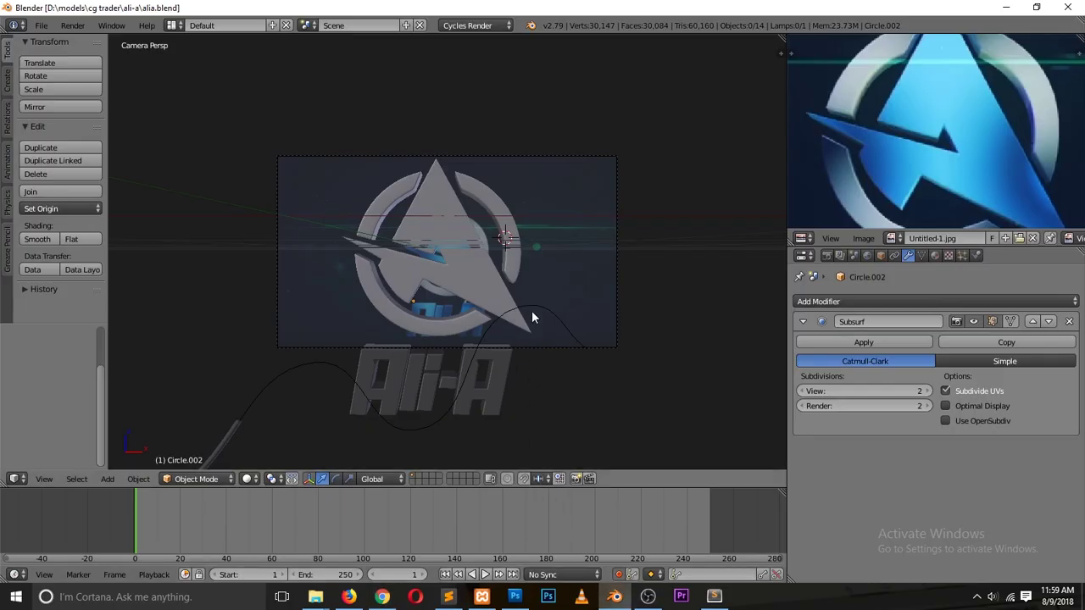
# - Split the 3D view into a top-down view on the left and a camera view on the right
pyautogui.rightClick(609, 203)
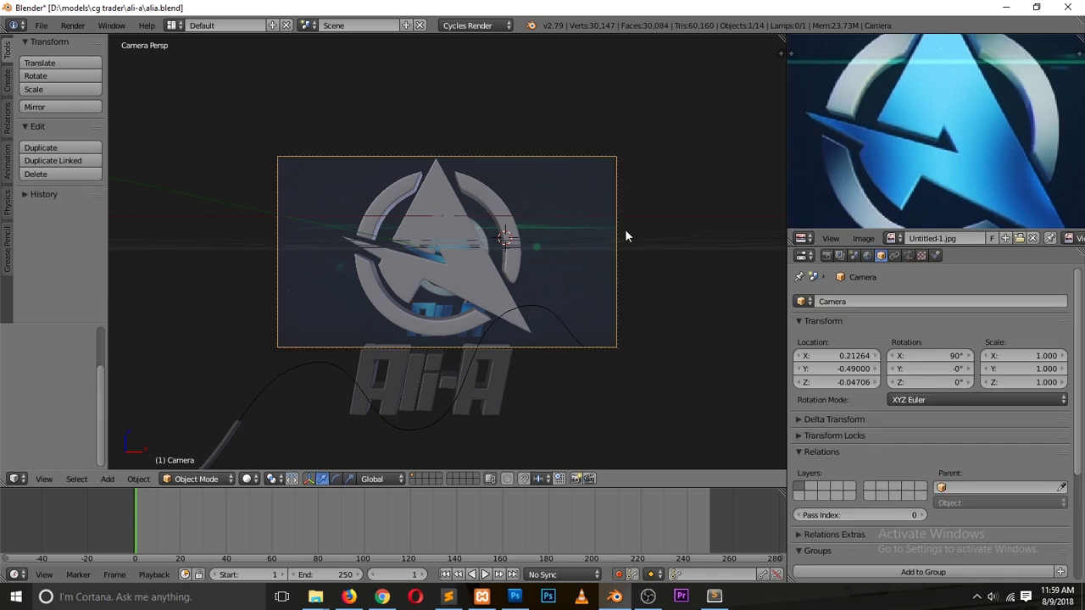
pyautogui.press('KP_7')
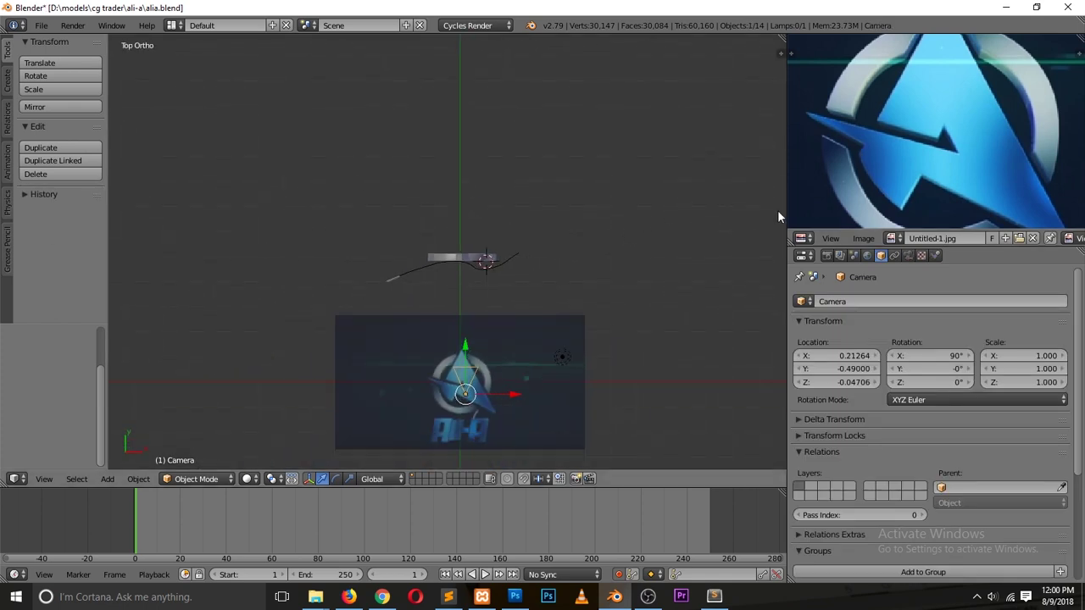
pyautogui.moveTo(776, 53); pyautogui.dragTo(410, 255)
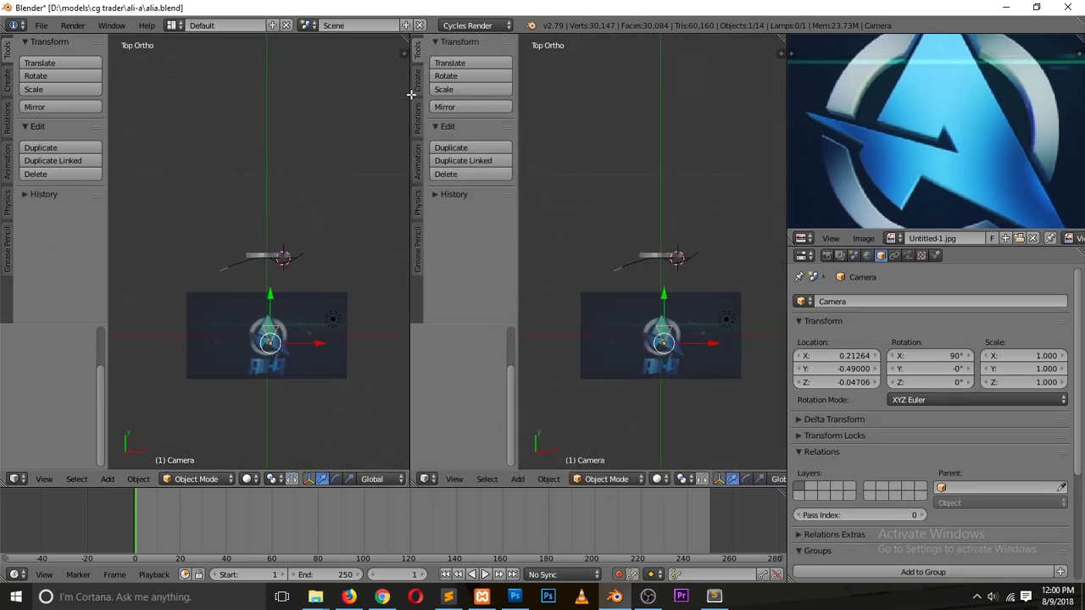
pyautogui.press('n')
pyautogui.press('n')
pyautogui.press('t')
pyautogui.moveTo(601, 322); pyautogui.dragTo(603, 318, button='middle')
pyautogui.press('KP_0')
pyautogui.scroll(2, 299, 334)
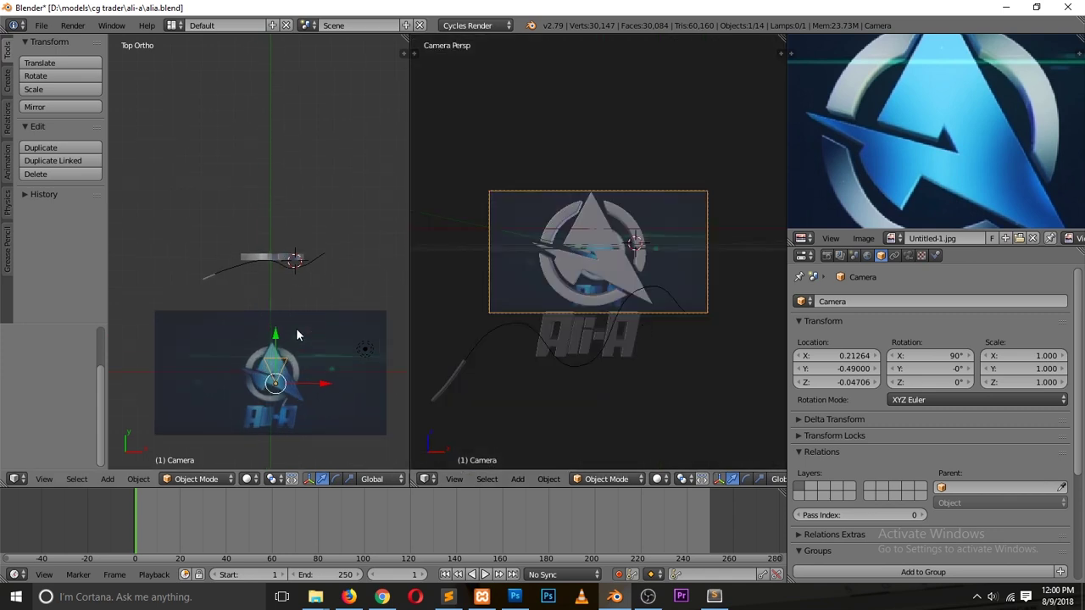
# - Duplicate the camera beside the logo, rotate it 74.2°, and turn off auto keying
pyautogui.hotkey('shift', 'd')
pyautogui.click(362, 266)
pyautogui.press('r')
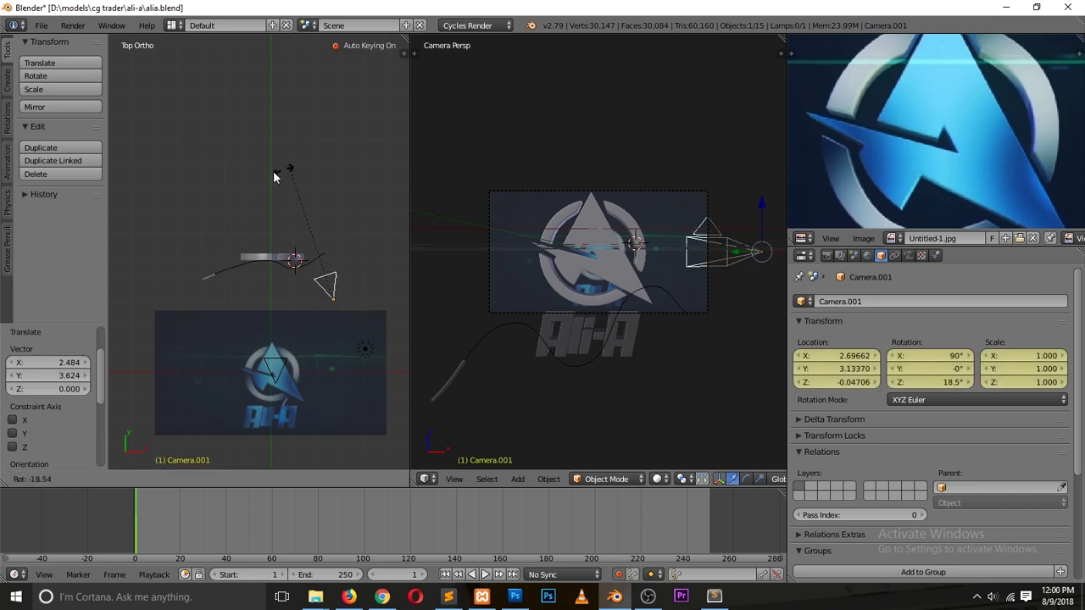
pyautogui.click(196, 267)
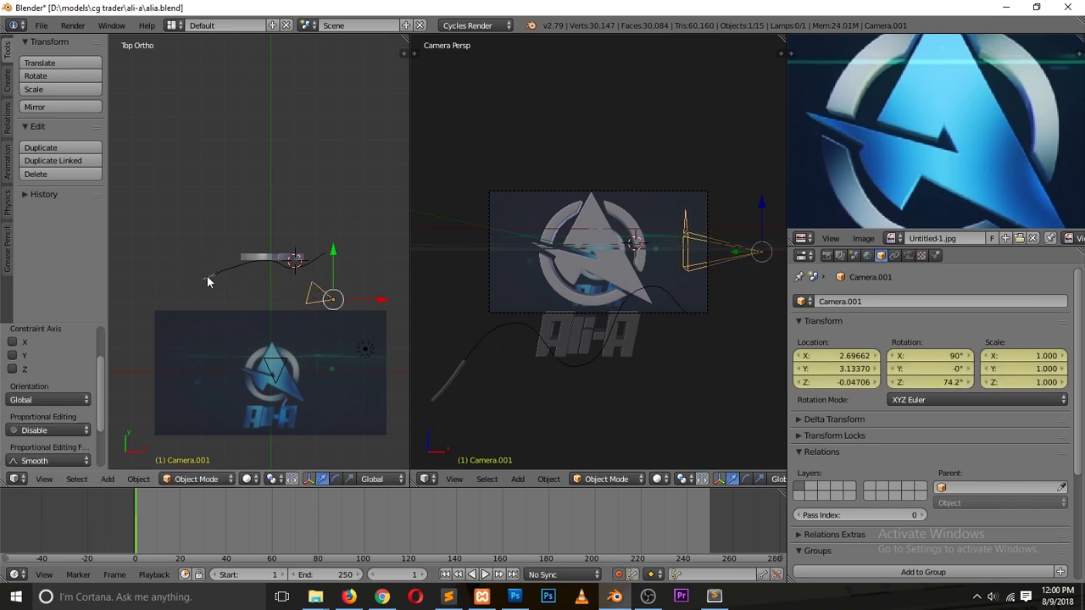
pyautogui.click(620, 575)
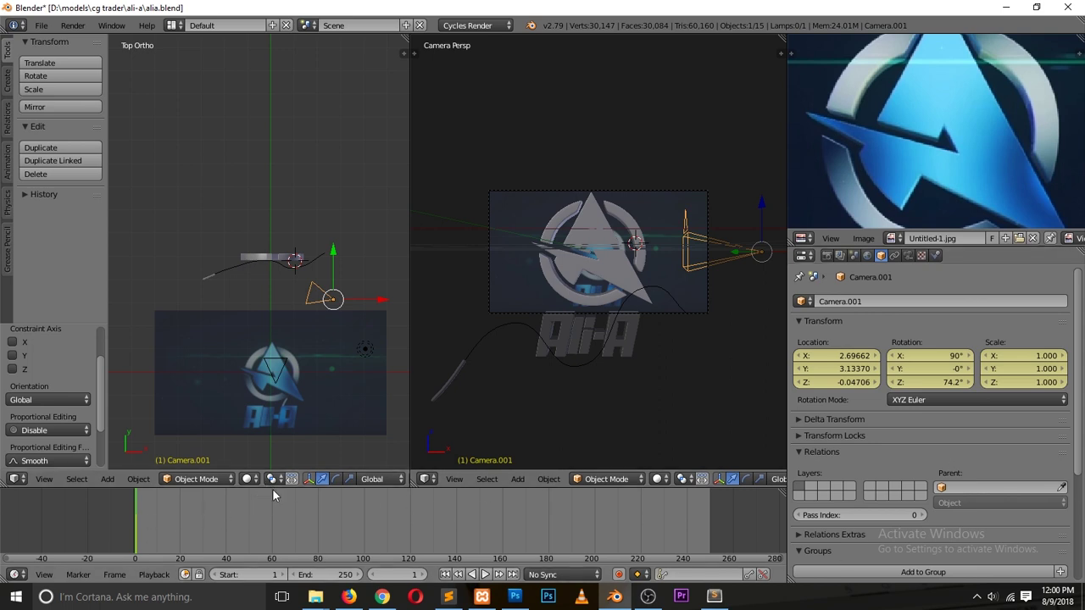
# - Enlarge the timeline area and split off a new area set to the Dope Sheet editor
pyautogui.moveTo(275, 489); pyautogui.dragTo(608, 460)
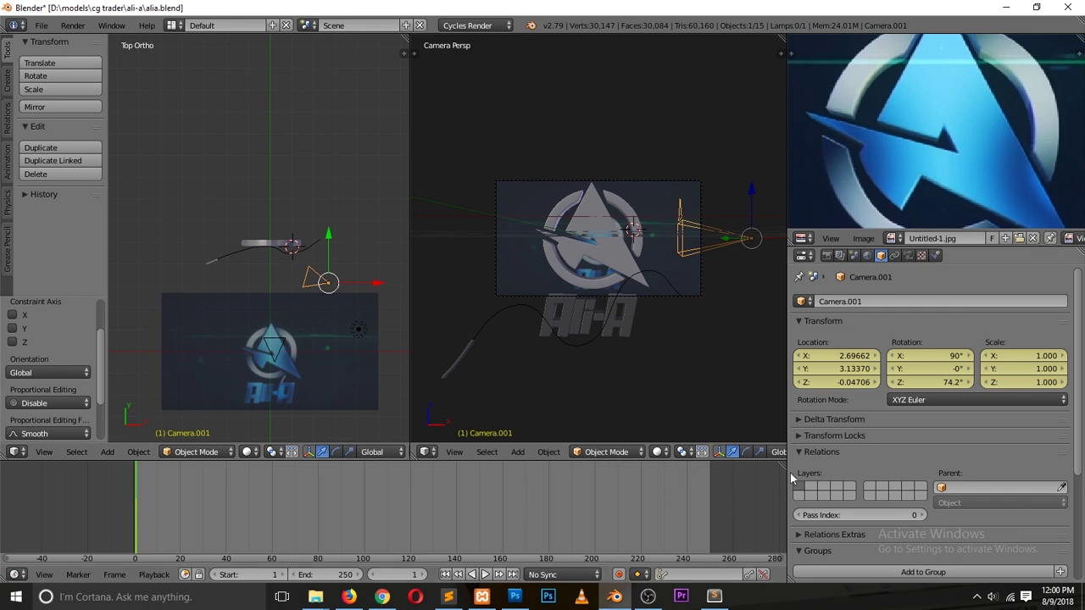
pyautogui.moveTo(779, 463); pyautogui.dragTo(454, 525)
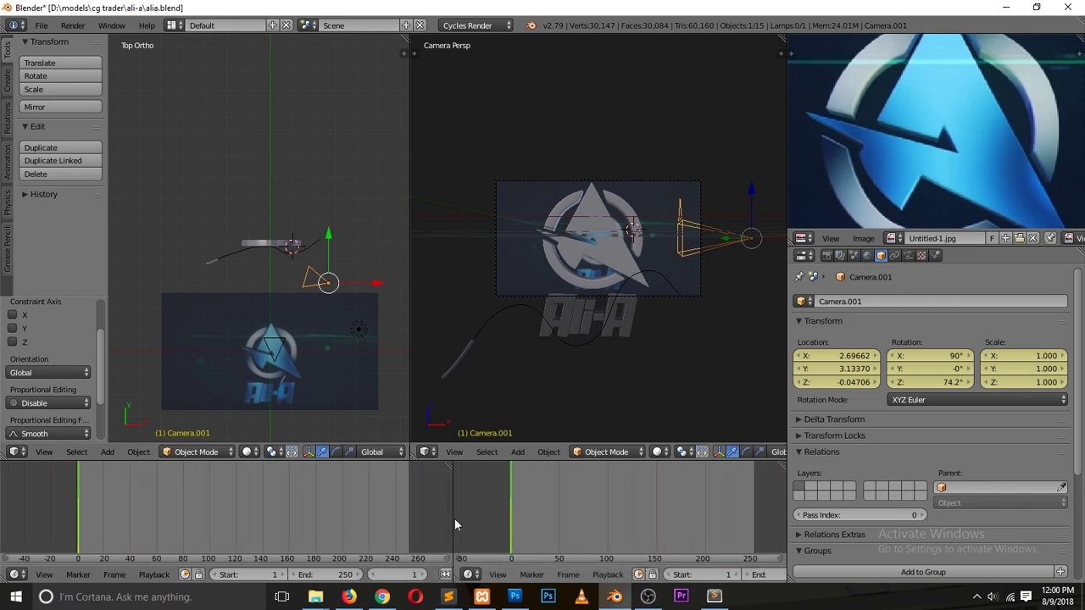
pyautogui.click(471, 573)
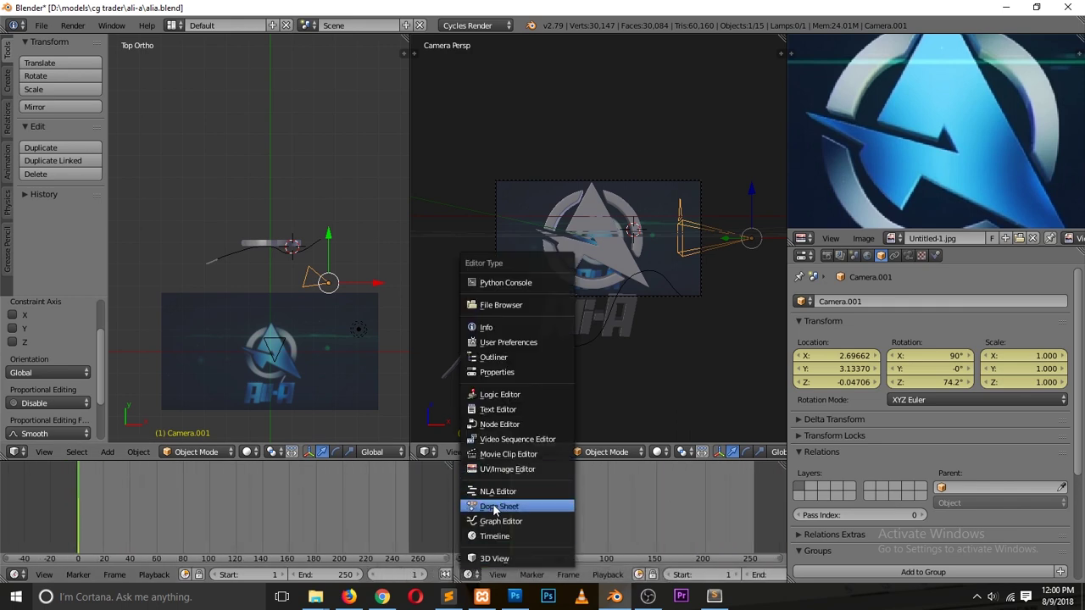
pyautogui.click(499, 507)
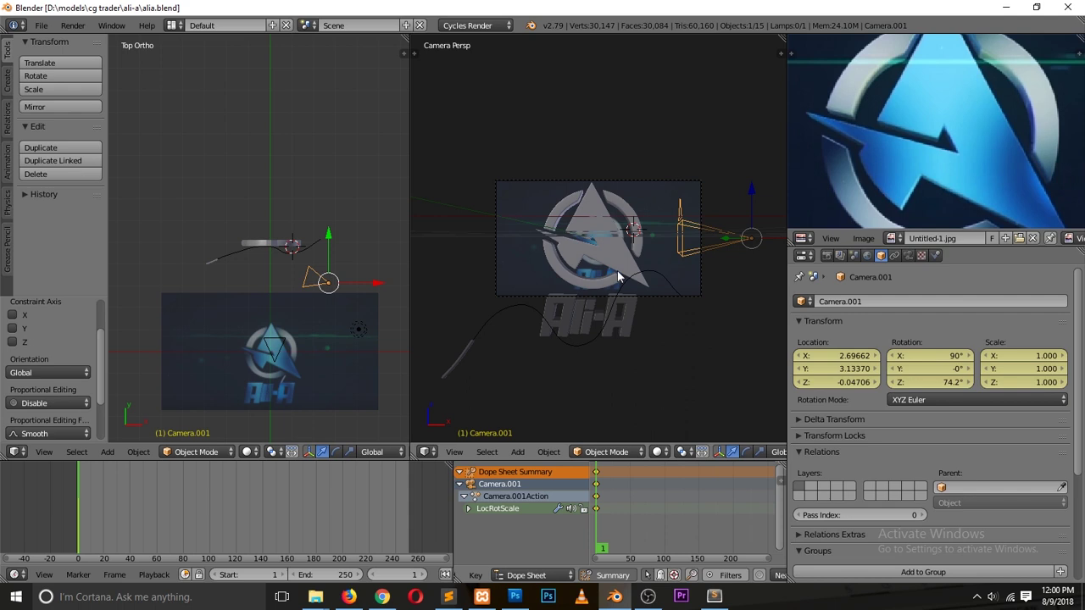
# - Delete Camera.001's keyframes, make it active, move it to X 2.900, Y 3.851, Z -0.120, and save alia.blend
pyautogui.press('x')
pyautogui.click(621, 493)
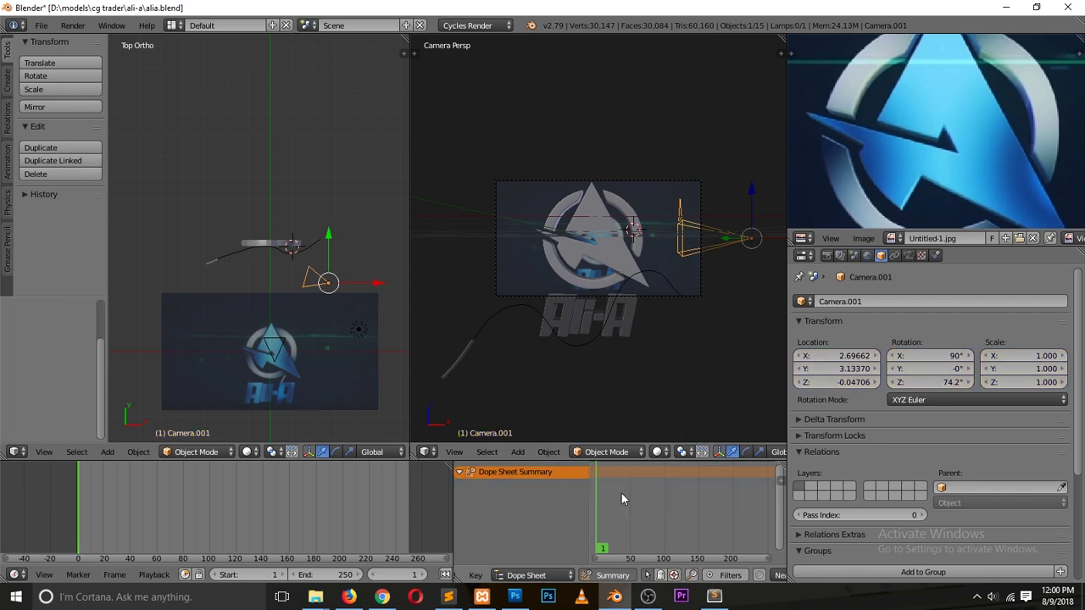
pyautogui.press('ctrl+KP_0')
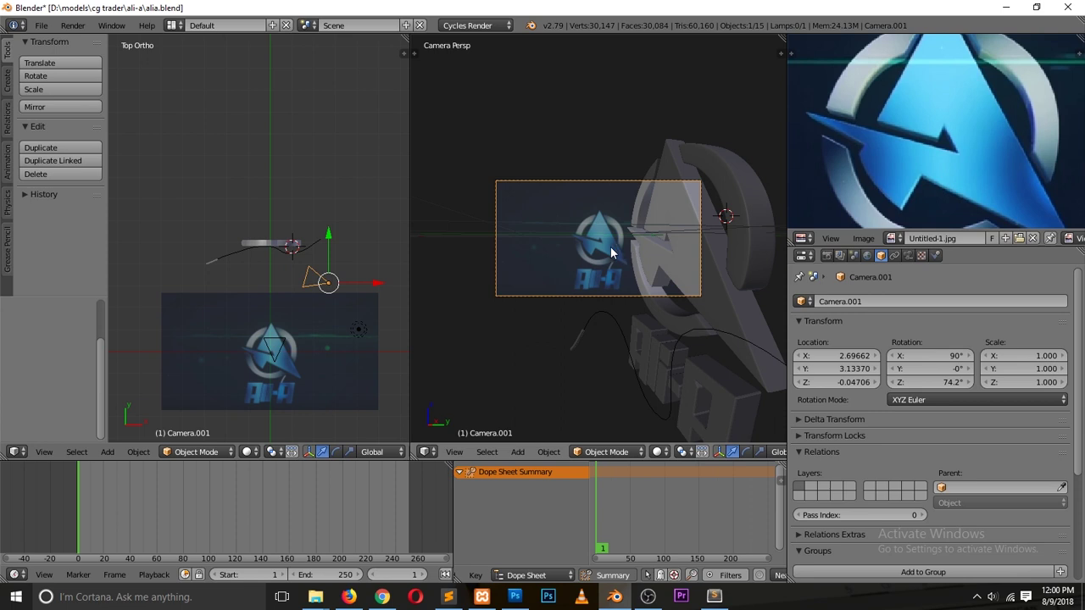
pyautogui.press('g')
pyautogui.click(639, 258)
pyautogui.hotkey('ctrl', 's')
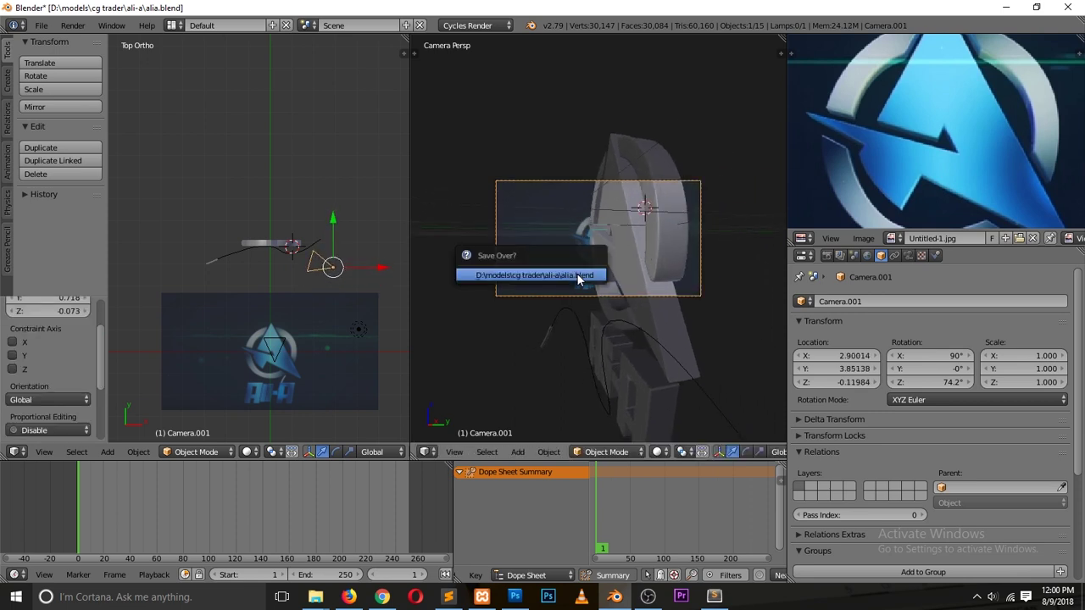
pyautogui.click(579, 278)
pyautogui.scroll(3, 585, 278)
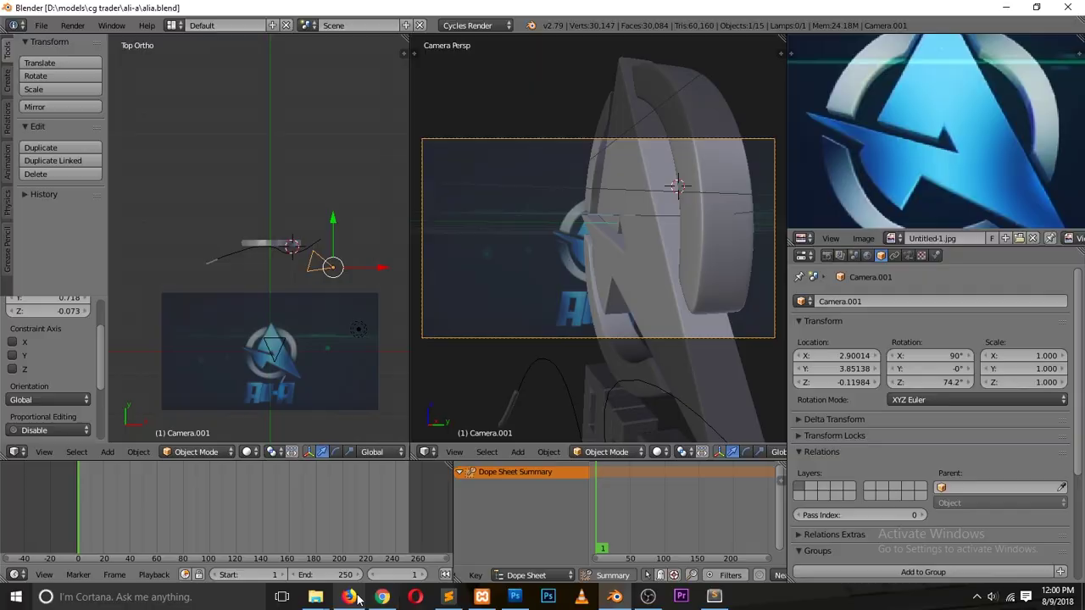
# - Replay the intro's first two seconds in YouTube, then select the A-shaped Plane back in Blender
pyautogui.click(349, 597)
pyautogui.click(349, 597)
pyautogui.click(383, 596)
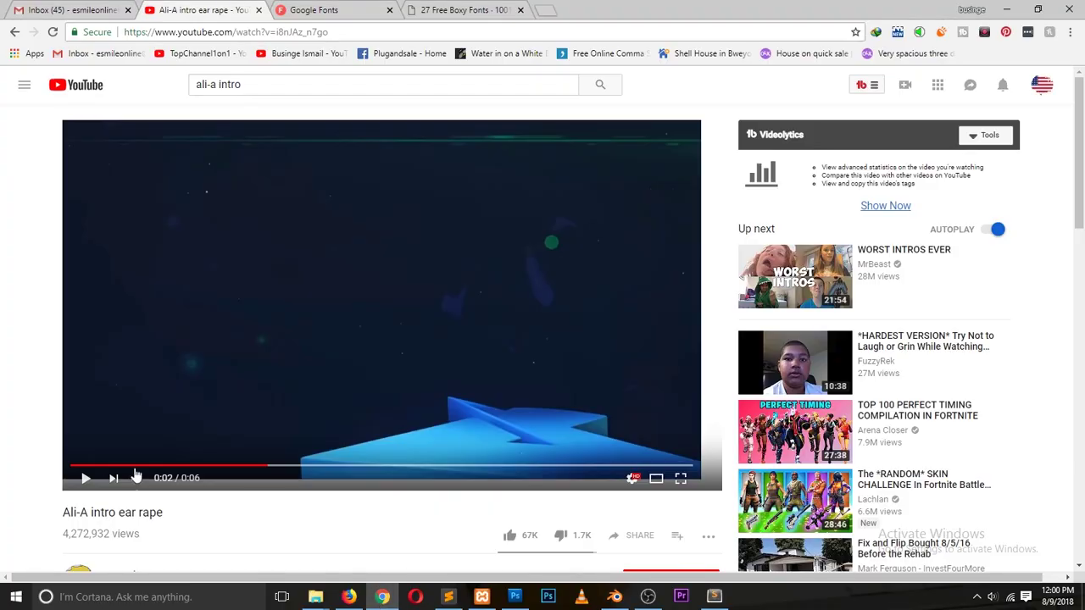
pyautogui.click(85, 466)
pyautogui.click(85, 478)
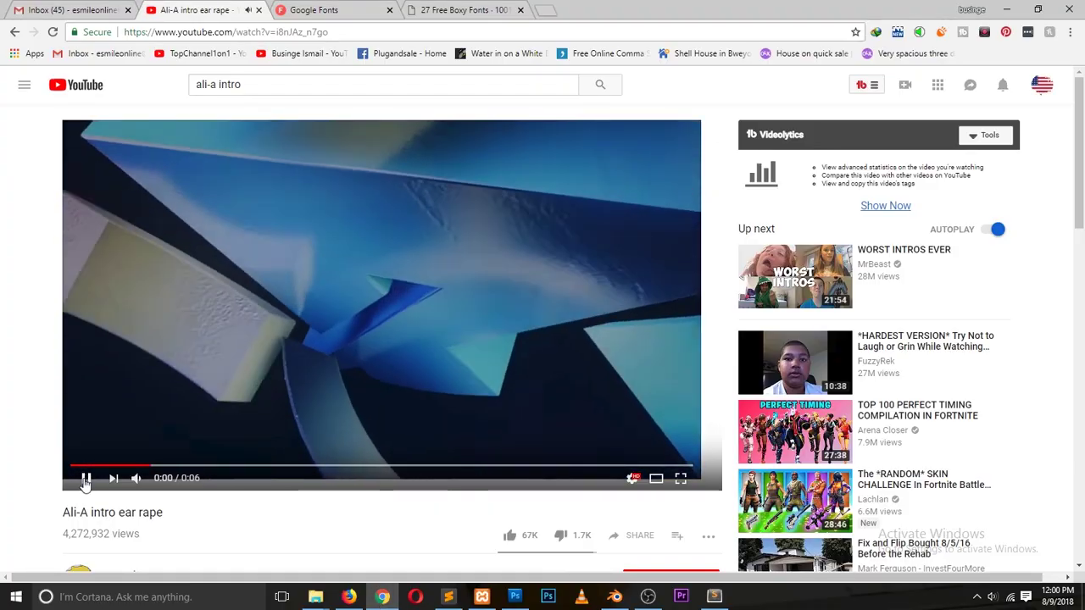
pyautogui.click(84, 478)
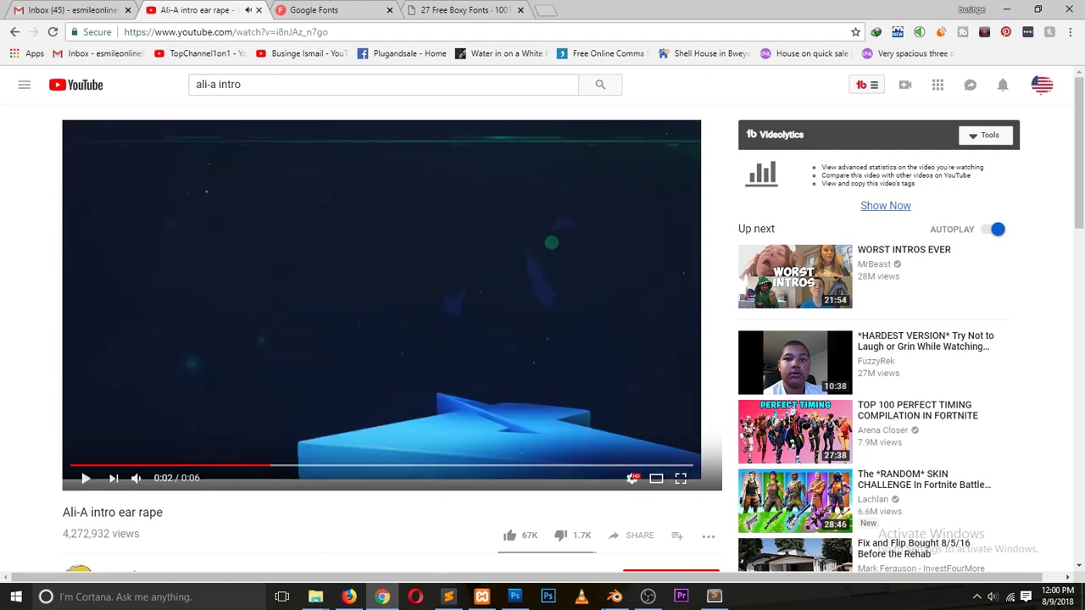
pyautogui.click(616, 596)
pyautogui.rightClick(608, 277)
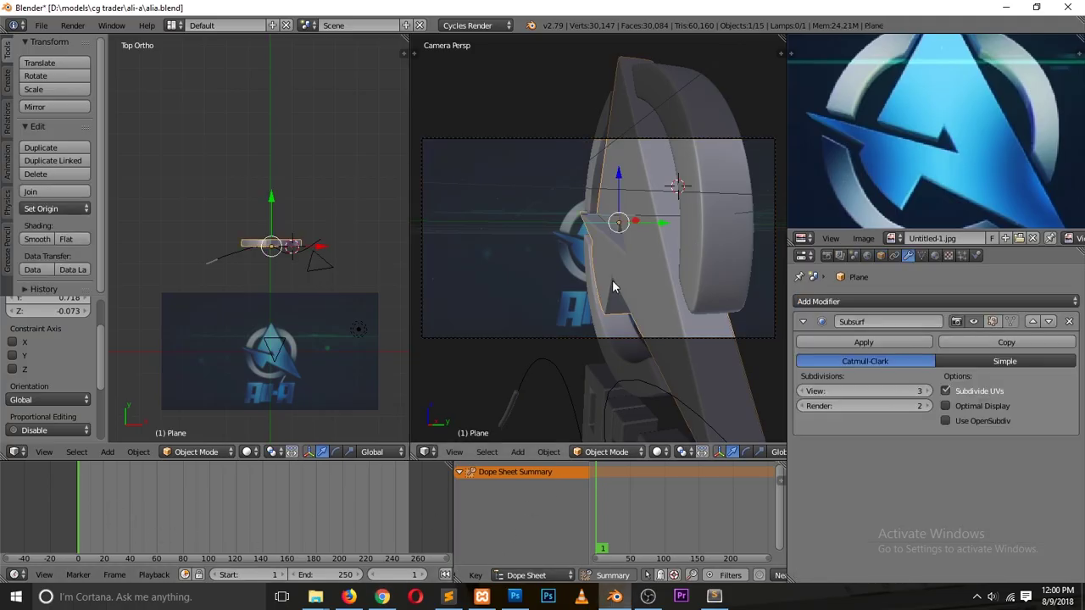
# - In front view at frame 100, select the logo letters, ring pieces and the Cylinder
pyautogui.scroll(4, 297, 297)
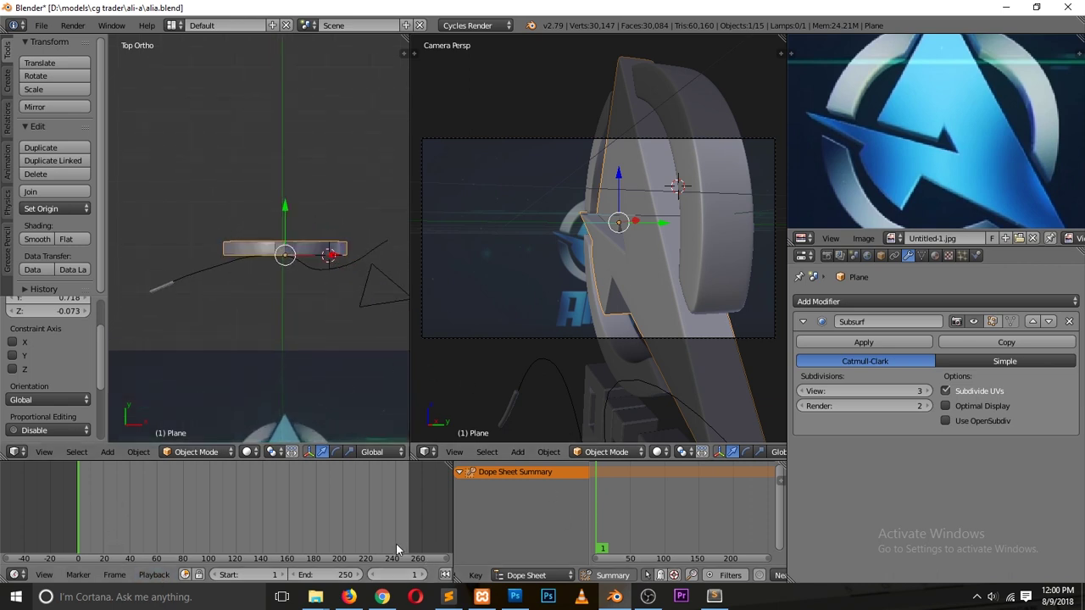
pyautogui.scroll(-5, 405, 575)
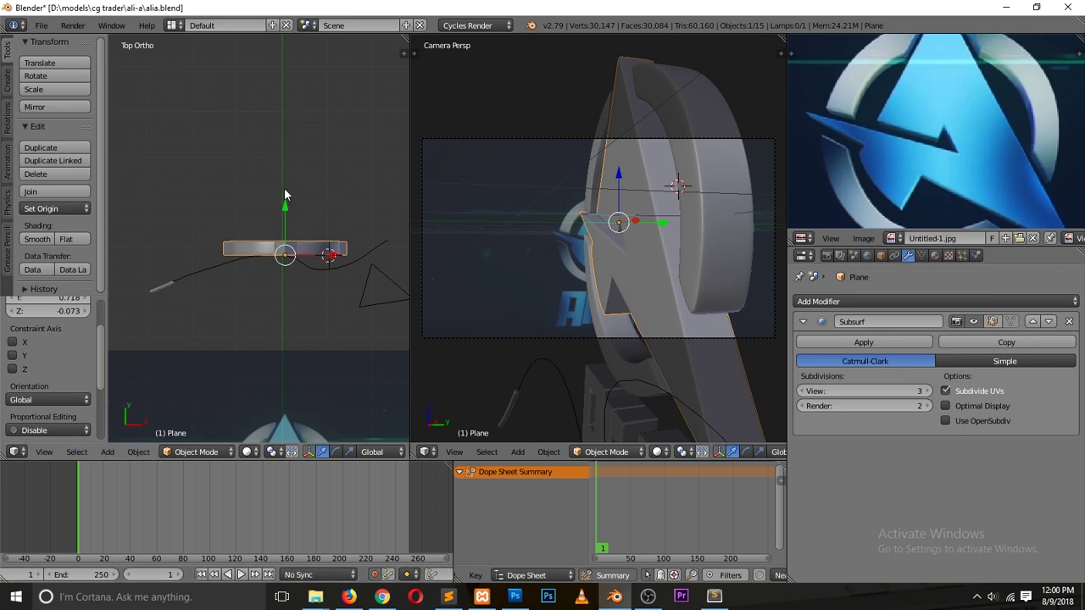
pyautogui.press('KP_1')
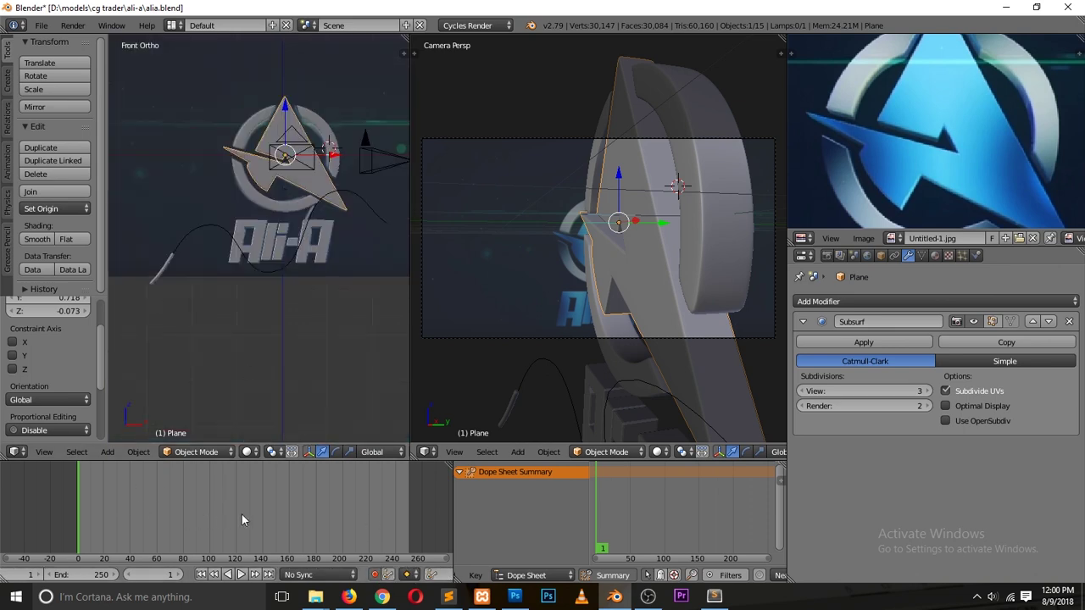
pyautogui.click(210, 516)
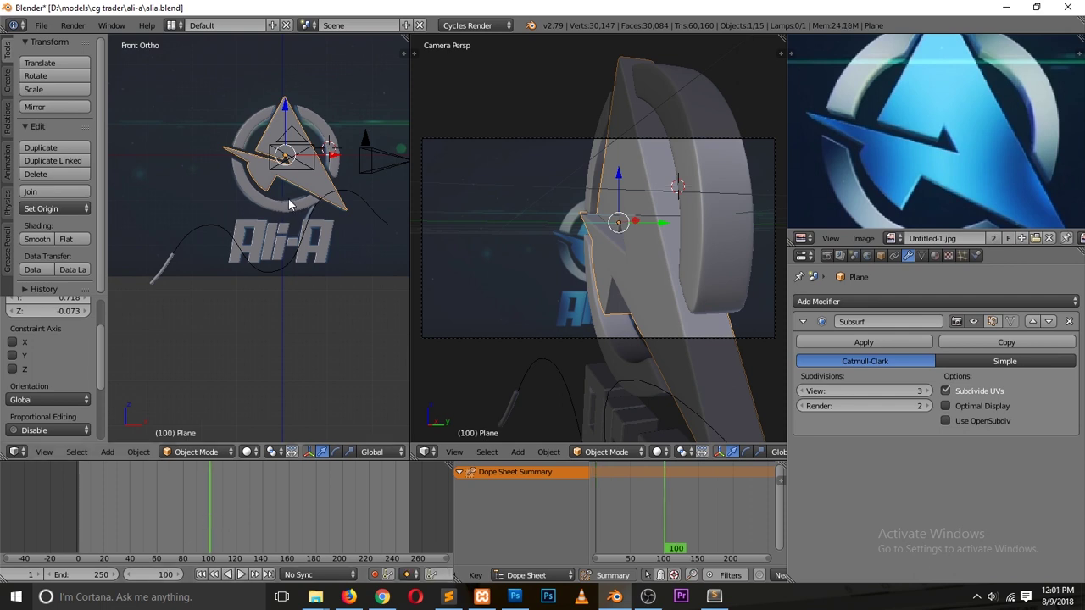
pyautogui.scroll(2, 288, 226)
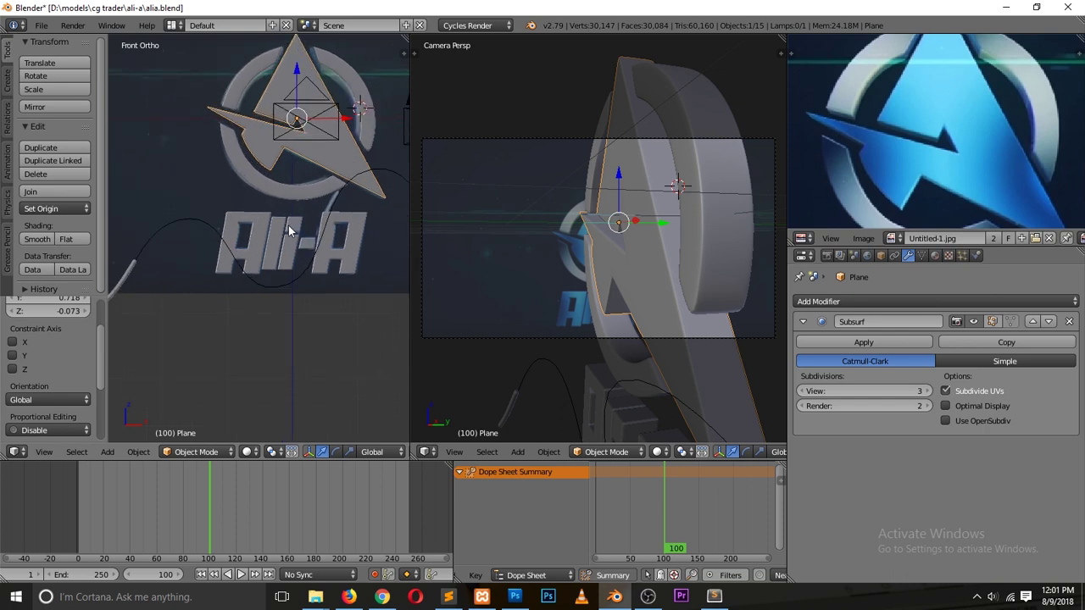
pyautogui.rightClick(288, 227)
pyautogui.rightClick(298, 242)
pyautogui.rightClick(293, 240)
pyautogui.rightClick(288, 239)
pyautogui.rightClick(322, 183)
pyautogui.keyDown('shift'); pyautogui.rightClick(329, 175); pyautogui.keyUp('shift')
pyautogui.keyDown('shift'); pyautogui.rightClick(351, 117); pyautogui.keyUp('shift')
pyautogui.keyDown('shift'); pyautogui.rightClick(255, 91); pyautogui.keyUp('shift')
pyautogui.keyDown('shift'); pyautogui.rightClick(131, 280); pyautogui.keyUp('shift')
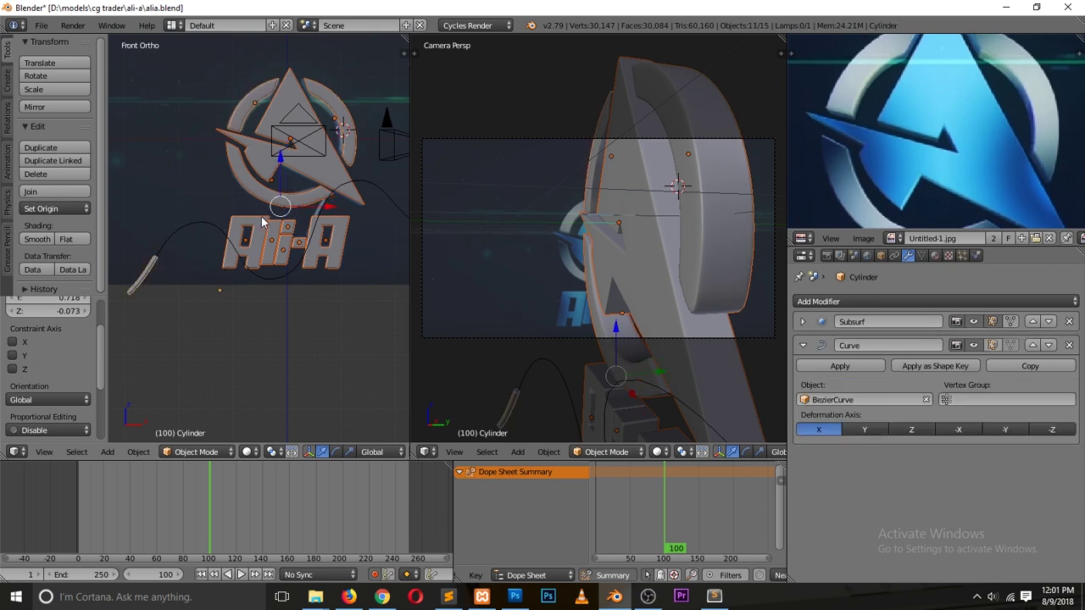
# - Move the selected logo parts to key them at frame 100, then deselect and save alia.blend
pyautogui.press('g')
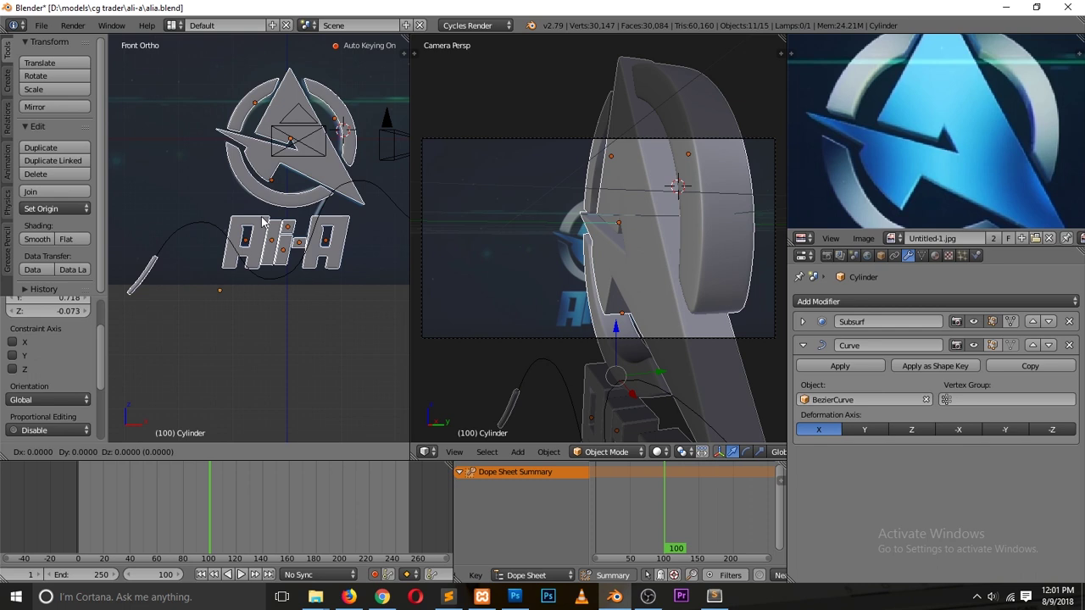
pyautogui.click(261, 217)
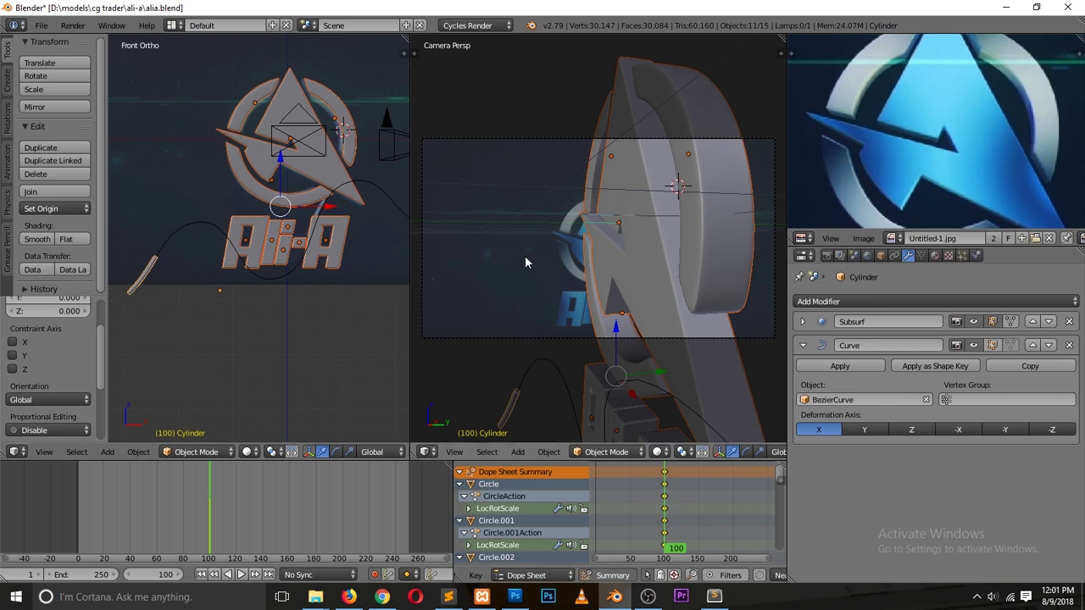
pyautogui.press('a')
pyautogui.hotkey('ctrl', 's')
pyautogui.press('Return')
# - At frame 62, rotate the A-shaped Plane flat around X so it is keyframed
pyautogui.moveTo(213, 500); pyautogui.dragTo(160, 493)
pyautogui.press('Escape')
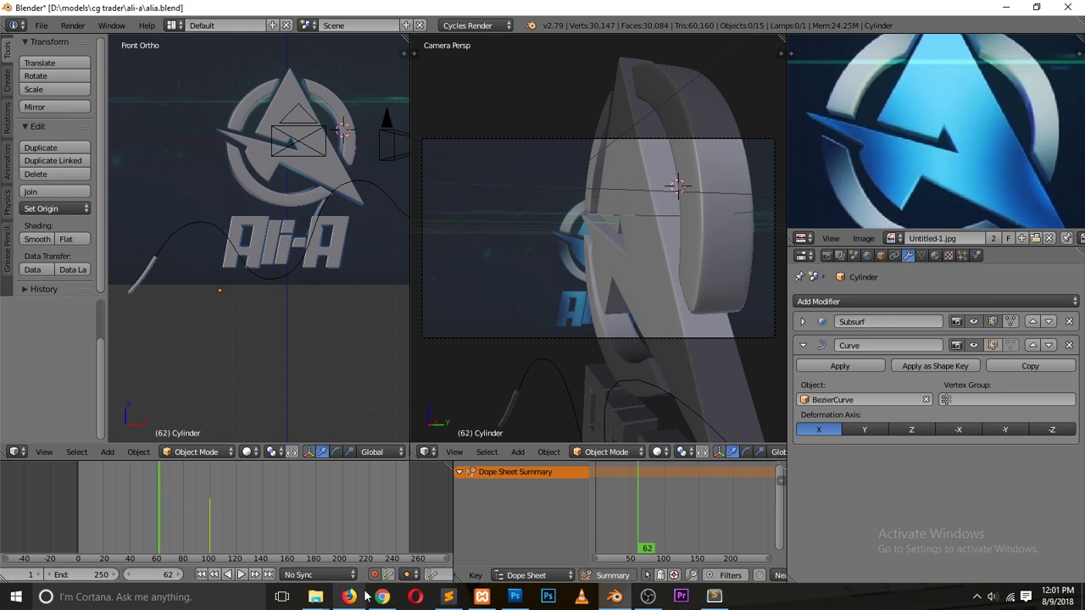
pyautogui.rightClick(644, 212)
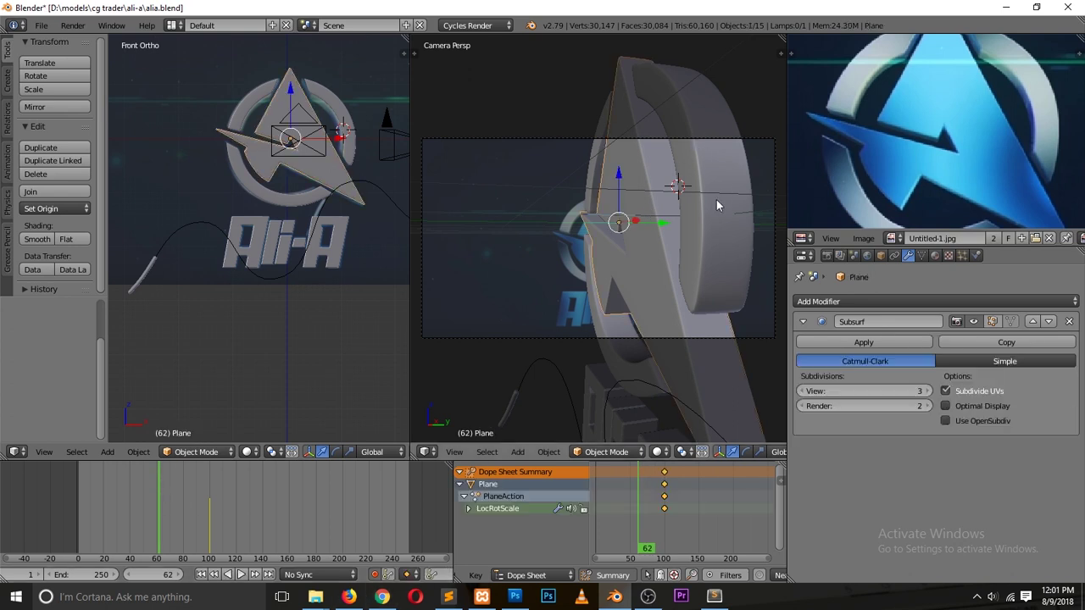
pyautogui.press('r')
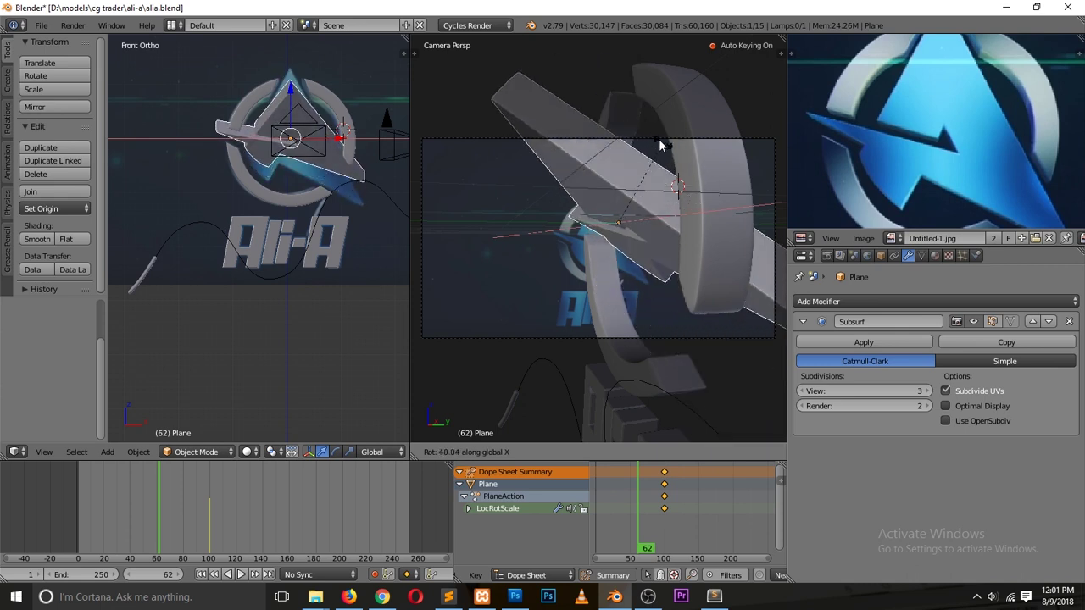
pyautogui.click(613, 158)
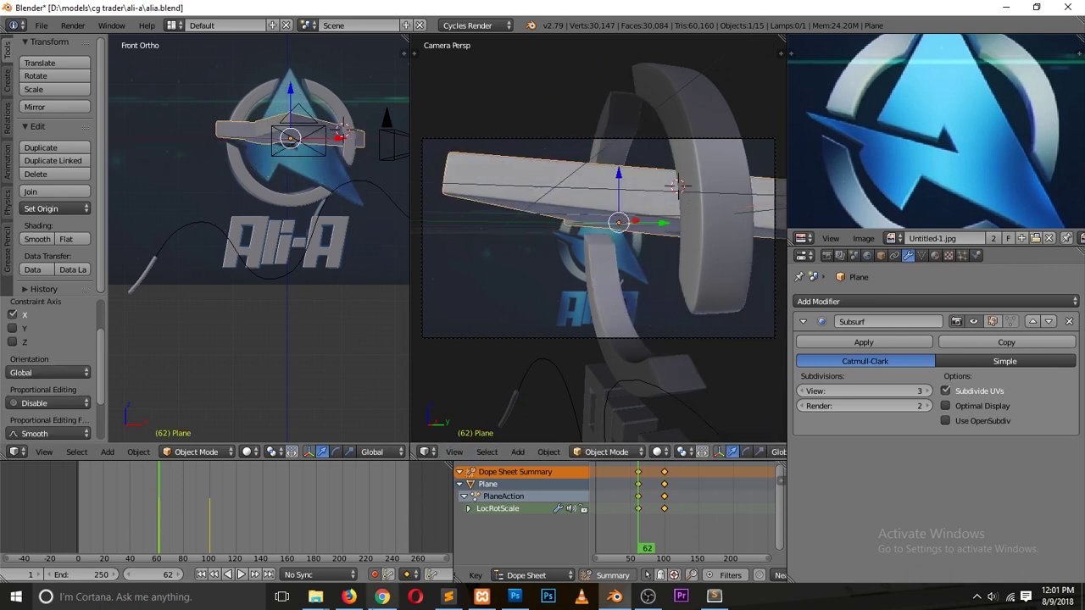
pyautogui.click(383, 596)
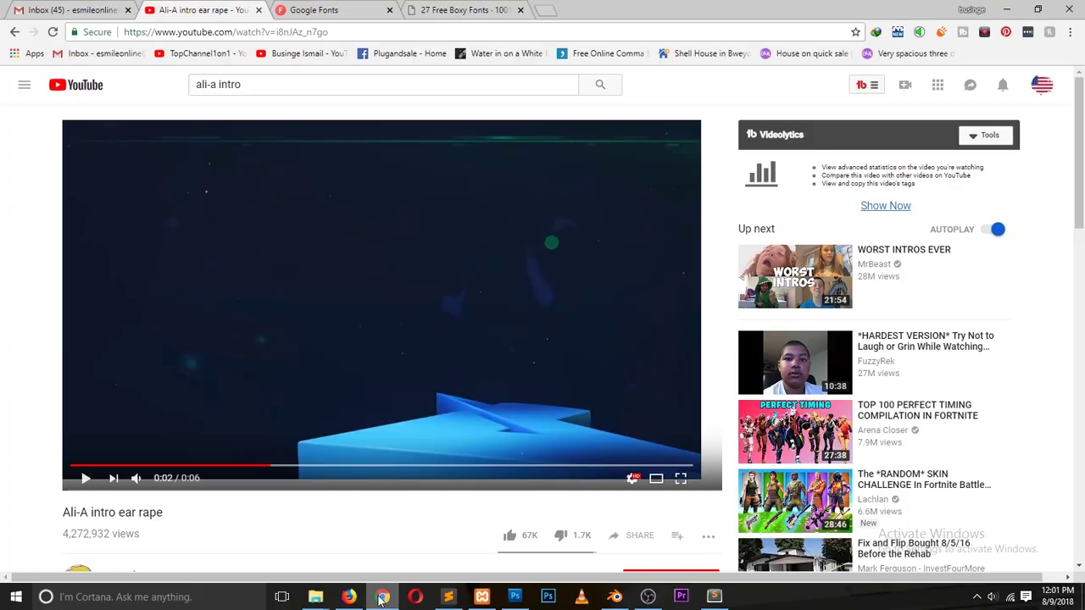
# - Replay and pause the intro's opening seconds several times, then return to Blender
pyautogui.click(101, 465)
pyautogui.click(85, 478)
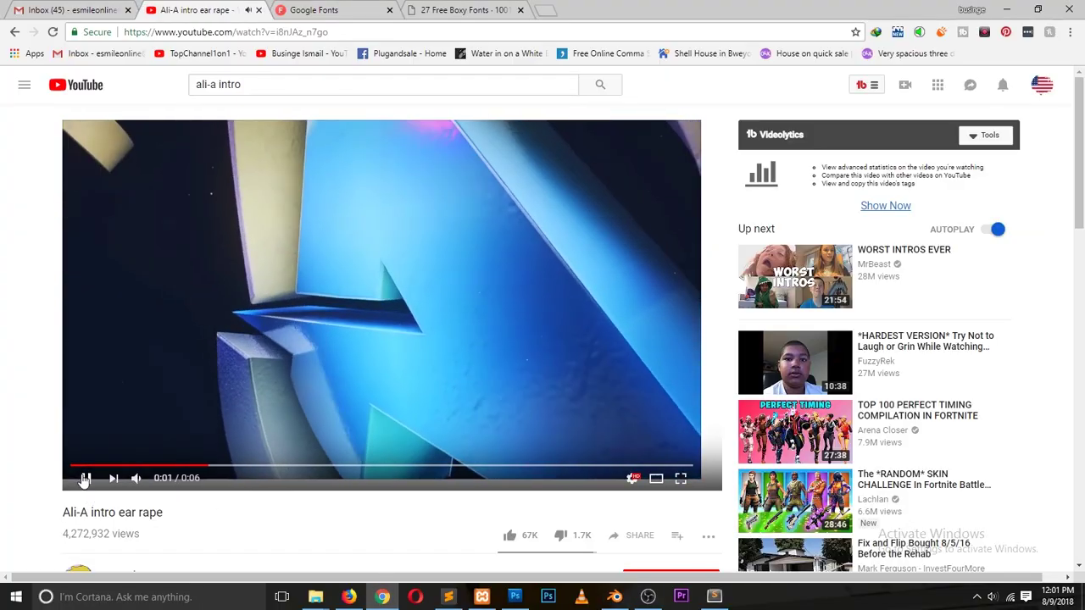
pyautogui.click(86, 478)
pyautogui.click(85, 479)
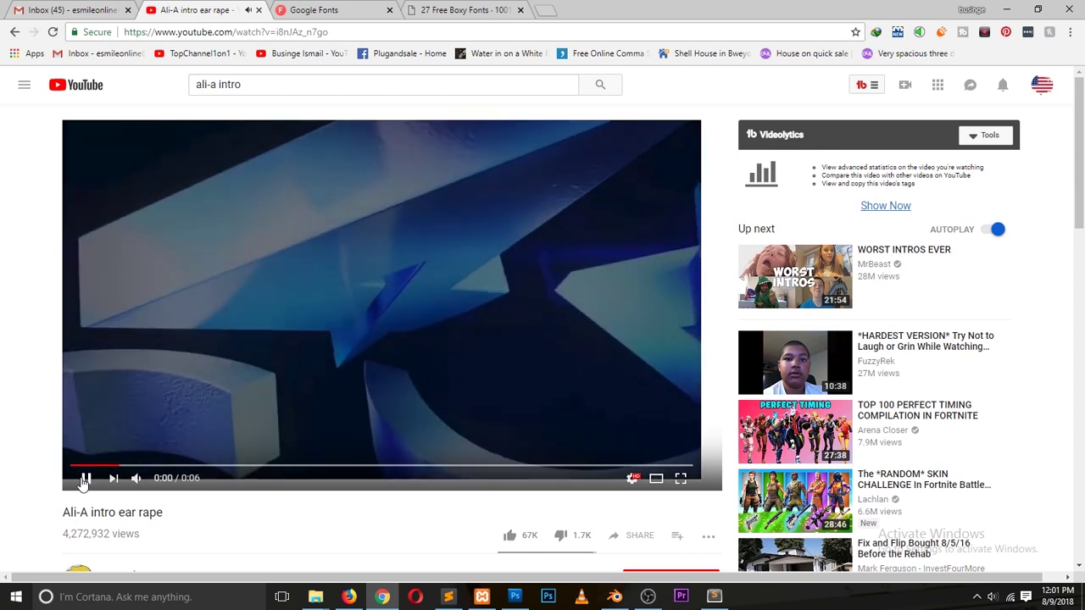
pyautogui.click(85, 479)
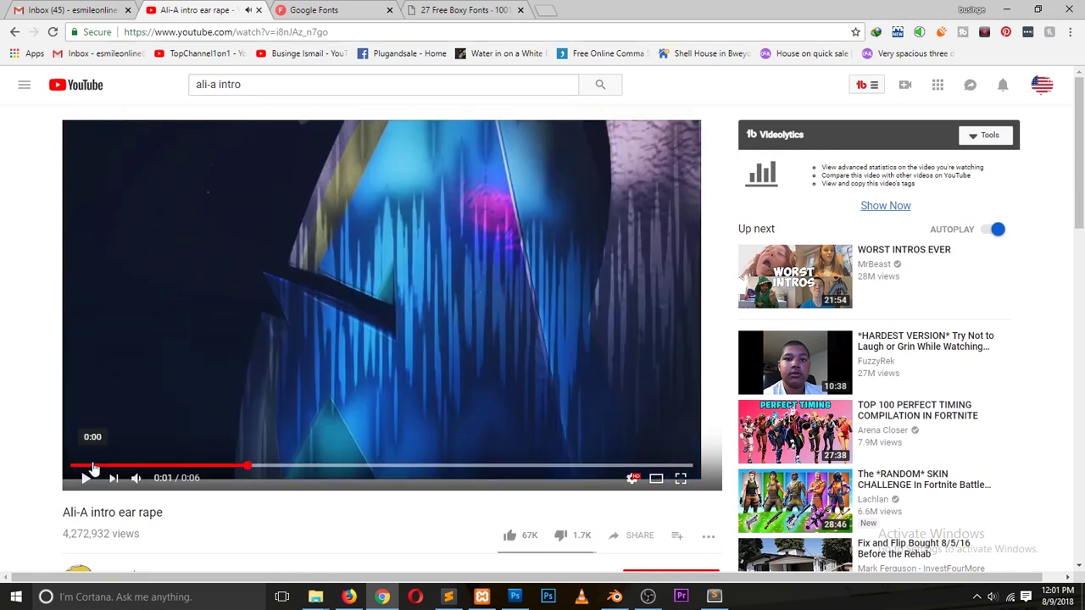
pyautogui.click(86, 474)
pyautogui.click(85, 480)
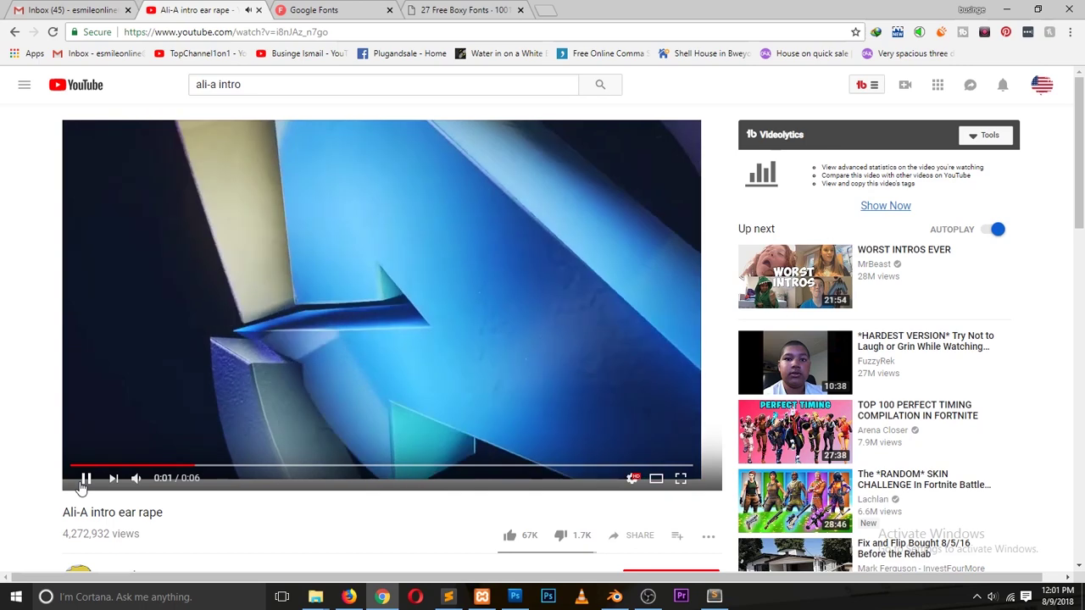
pyautogui.click(85, 479)
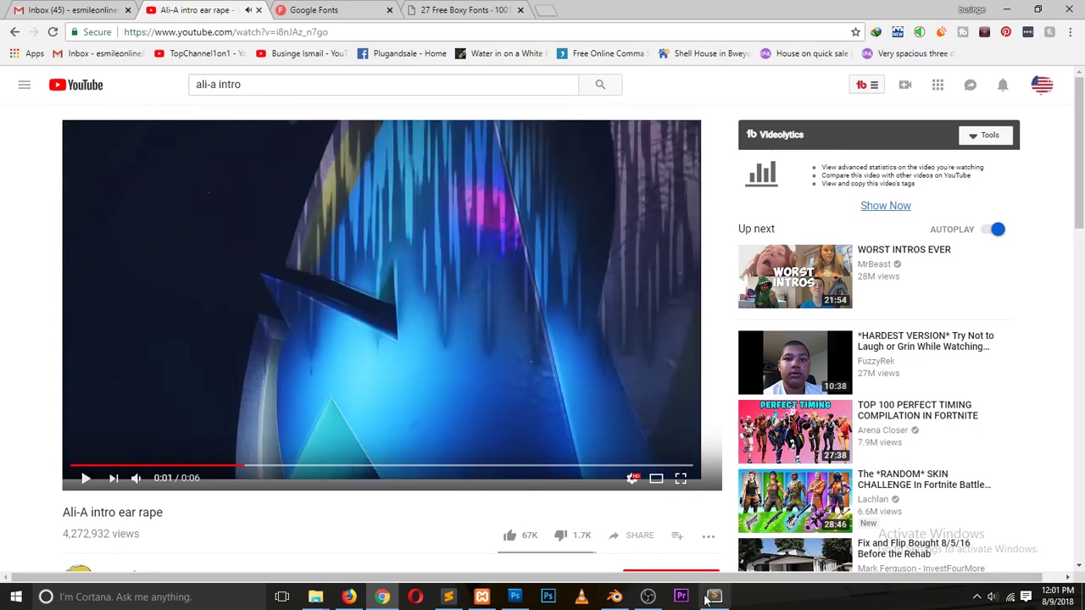
pyautogui.click(612, 598)
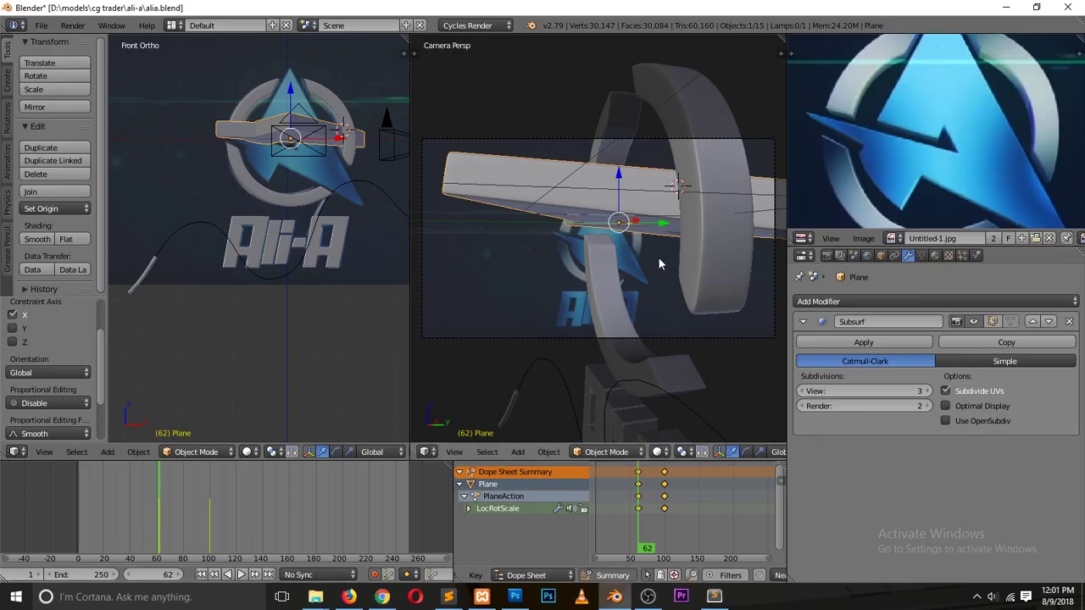
pyautogui.hotkey('alt', 'a')
pyautogui.moveTo(210, 509)
pyautogui.mouseDown()
pyautogui.moveTo(139, 508)
pyautogui.moveTo(189, 504)
pyautogui.moveTo(203, 512)
pyautogui.moveTo(160, 509)
pyautogui.moveTo(203, 515)
pyautogui.mouseUp()
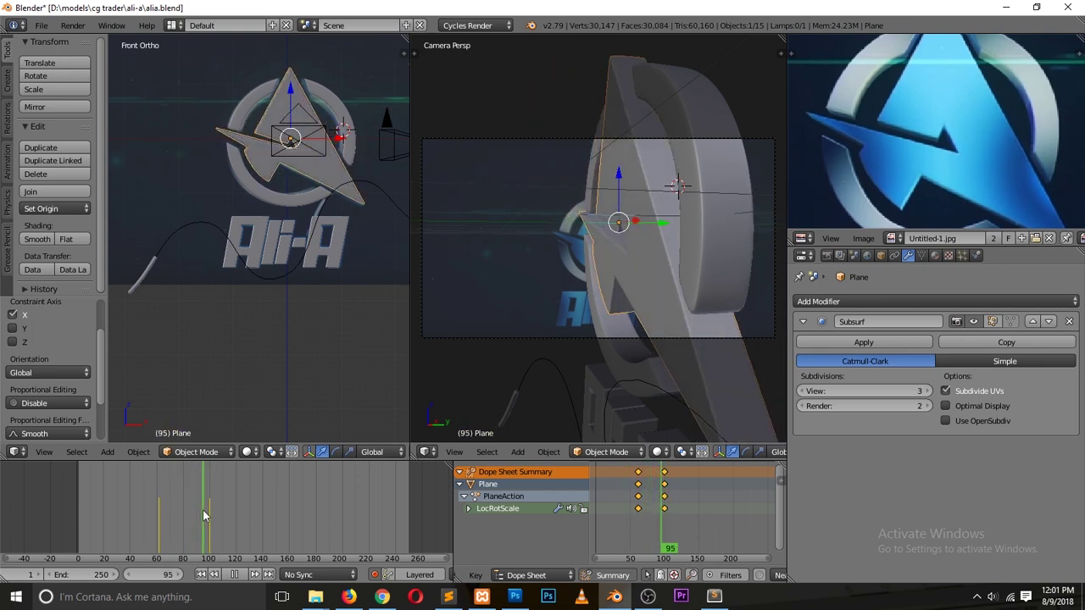
pyautogui.click(383, 597)
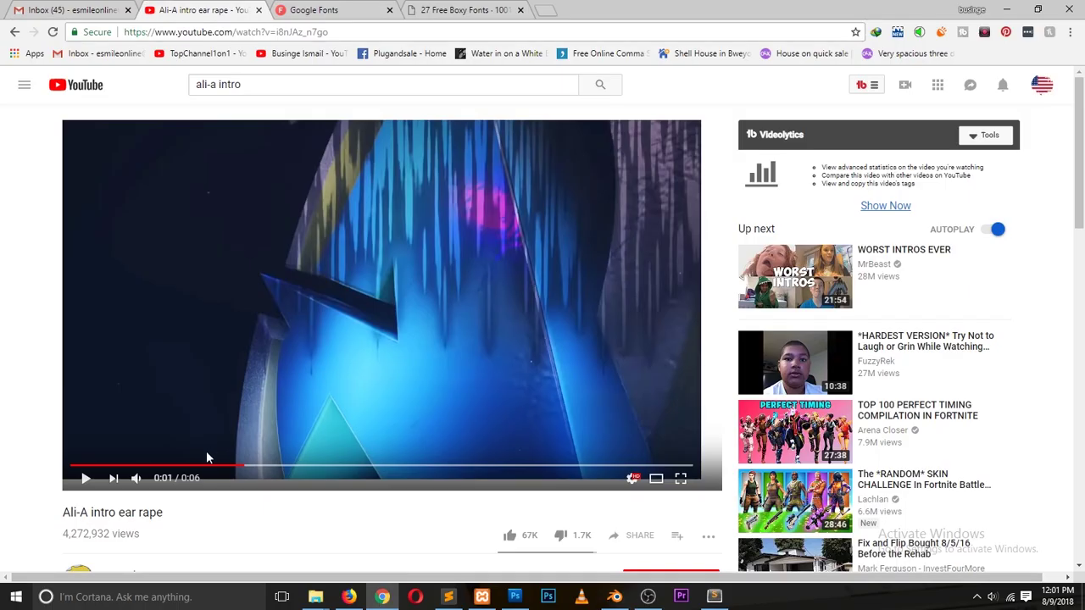
pyautogui.click(85, 479)
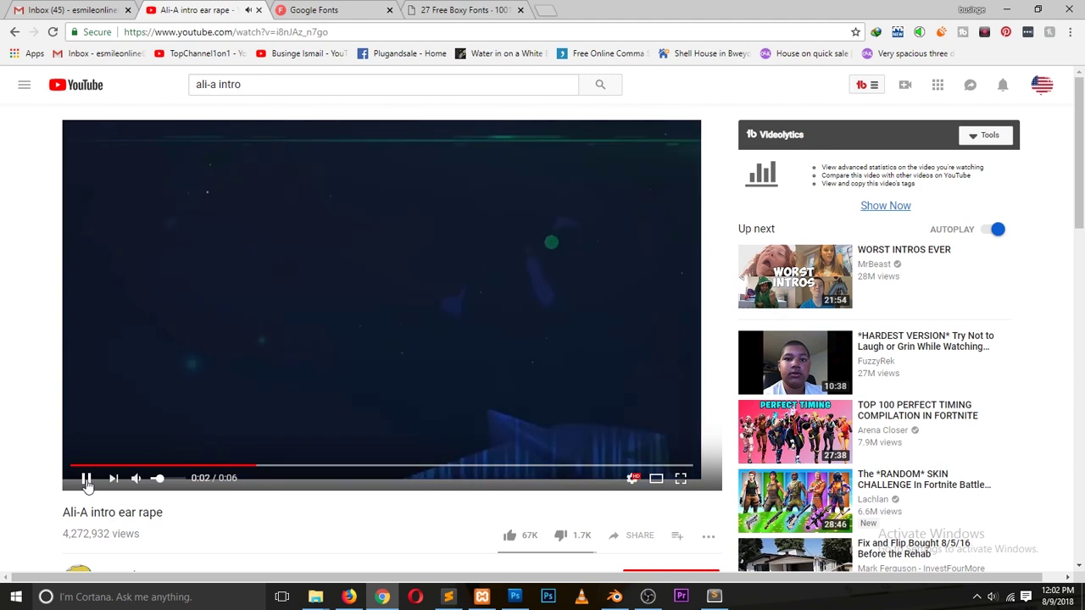
pyautogui.click(106, 466)
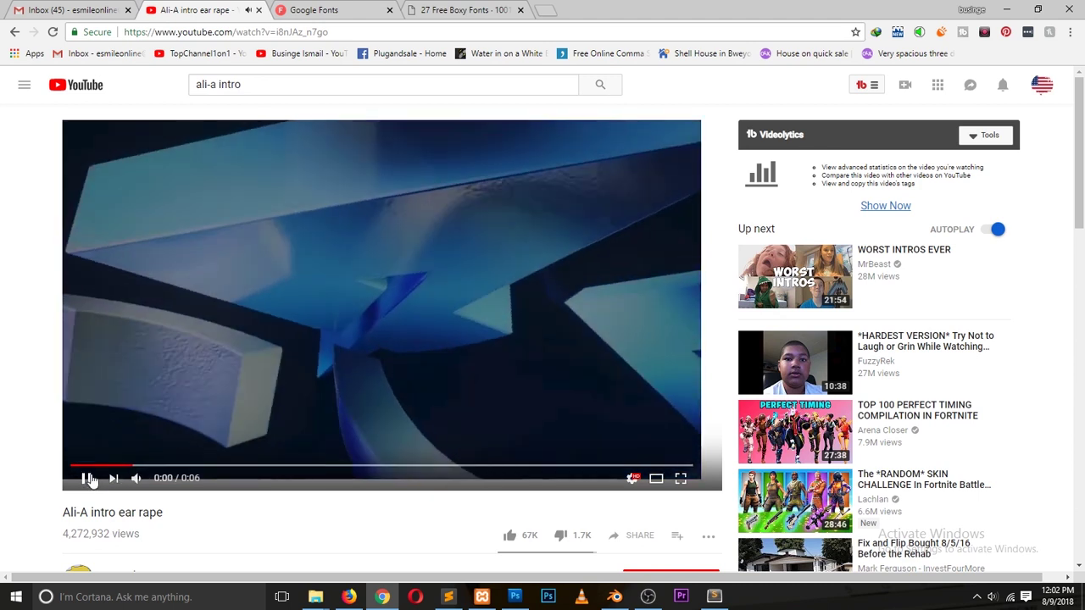
pyautogui.click(86, 478)
# - Select the Circle.001 arc and move the playhead back to frame 44
pyautogui.click(615, 597)
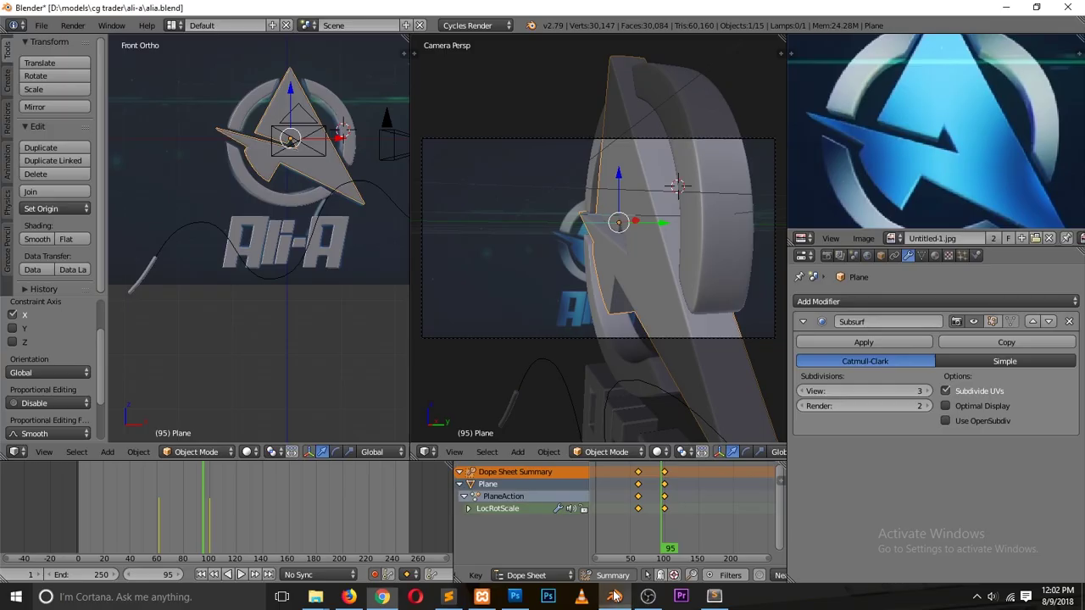
pyautogui.rightClick(582, 195)
pyautogui.click(186, 508)
pyautogui.hotkey('alt', 'a')
pyautogui.moveTo(185, 508); pyautogui.dragTo(135, 503)
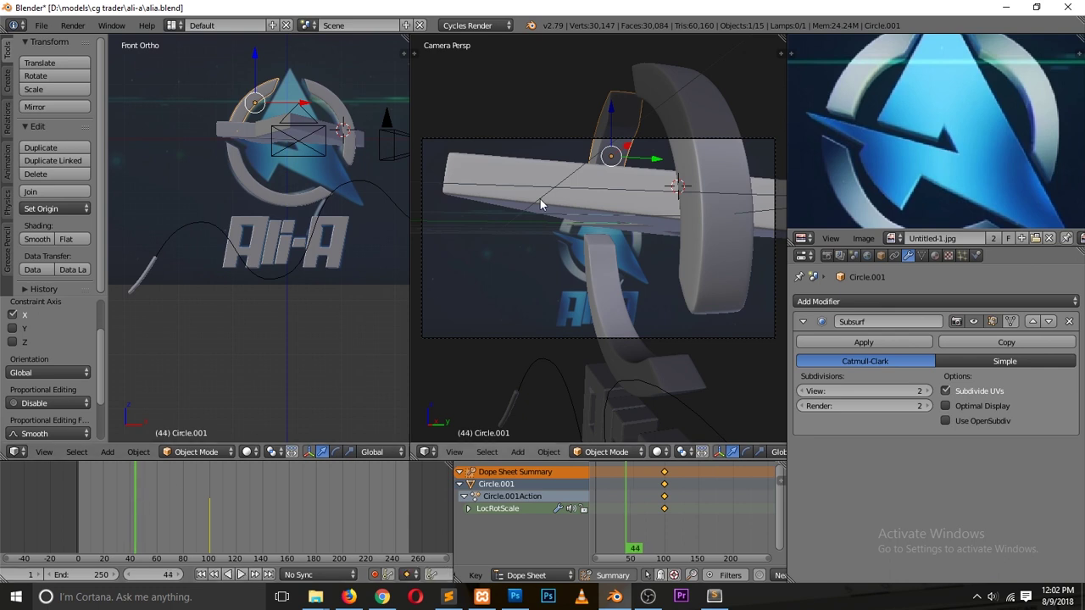
# - Lower Circle.001 along Z, shift it along Y, and tilt it around X, keying frame 44
pyautogui.moveTo(255, 82); pyautogui.dragTo(265, 183)
pyautogui.moveTo(657, 346); pyautogui.dragTo(535, 384)
pyautogui.press('r')
pyautogui.press('y')
pyautogui.press('y')
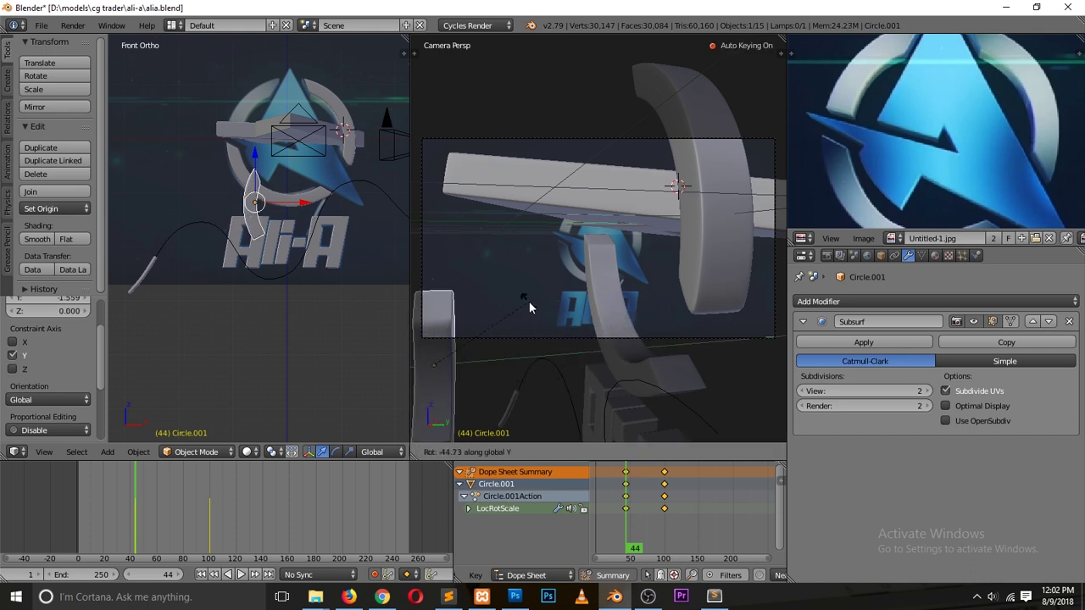
pyautogui.press('x')
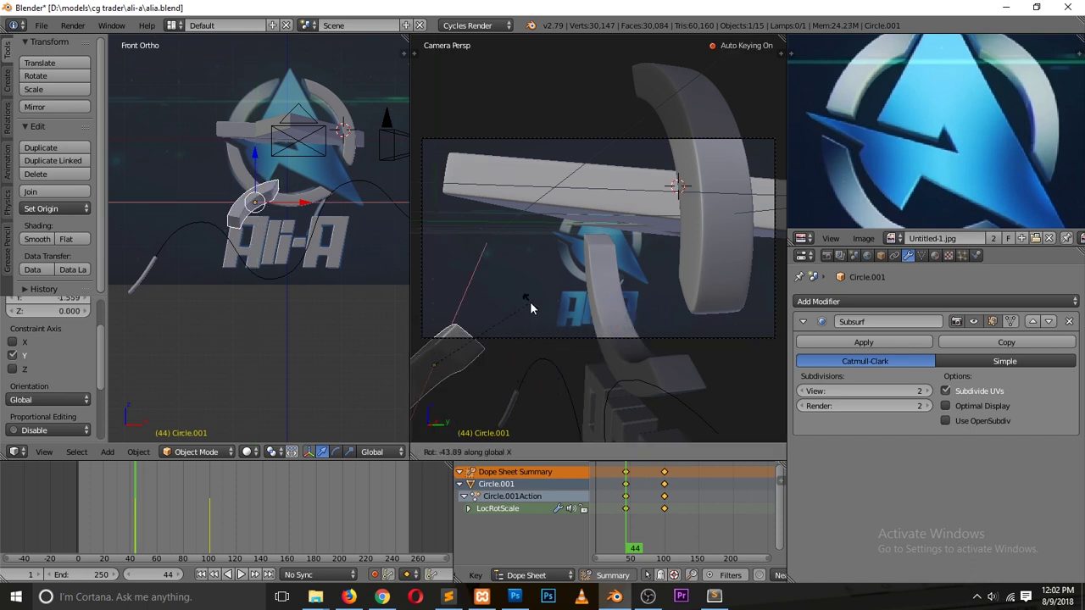
pyautogui.click(472, 277)
# - Scrub through later frames to preview the arc's motion, then stop playback
pyautogui.moveTo(140, 481); pyautogui.dragTo(195, 484)
pyautogui.moveTo(209, 490); pyautogui.dragTo(142, 490)
pyautogui.hotkey('alt', 'a')
pyautogui.click(382, 598)
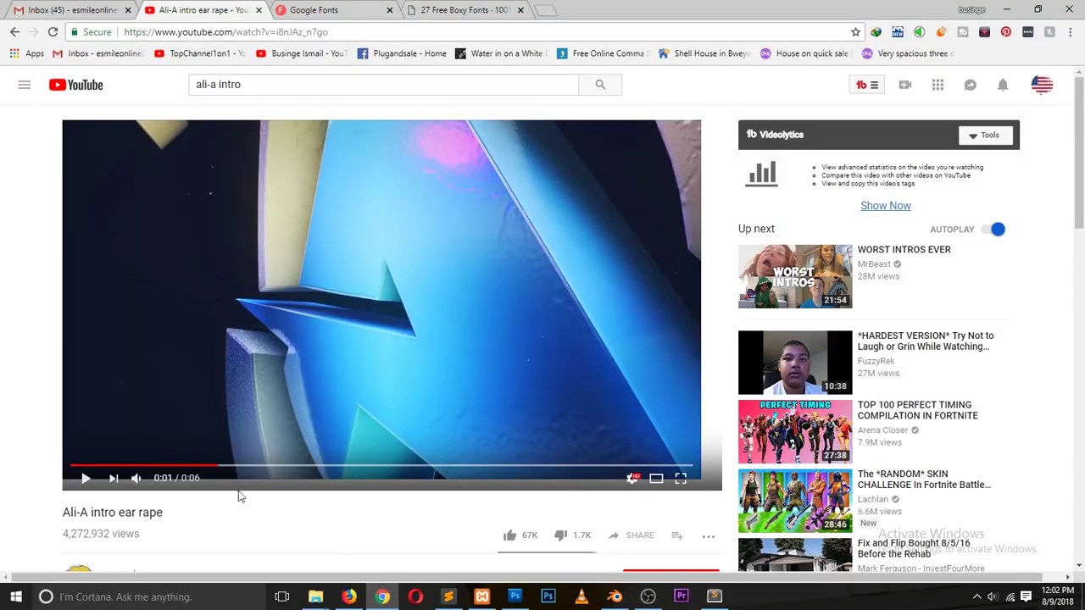
# - Replay the Ali-A intro reference's opening to 0:02 in YouTube, then return to Blender
pyautogui.click(196, 468)
pyautogui.click(84, 479)
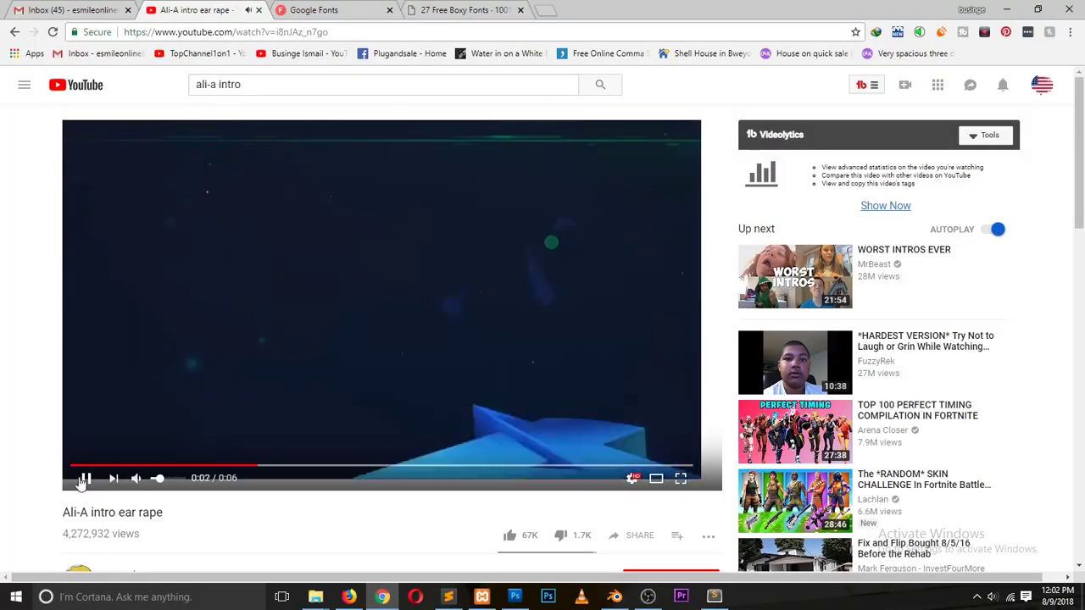
pyautogui.click(91, 467)
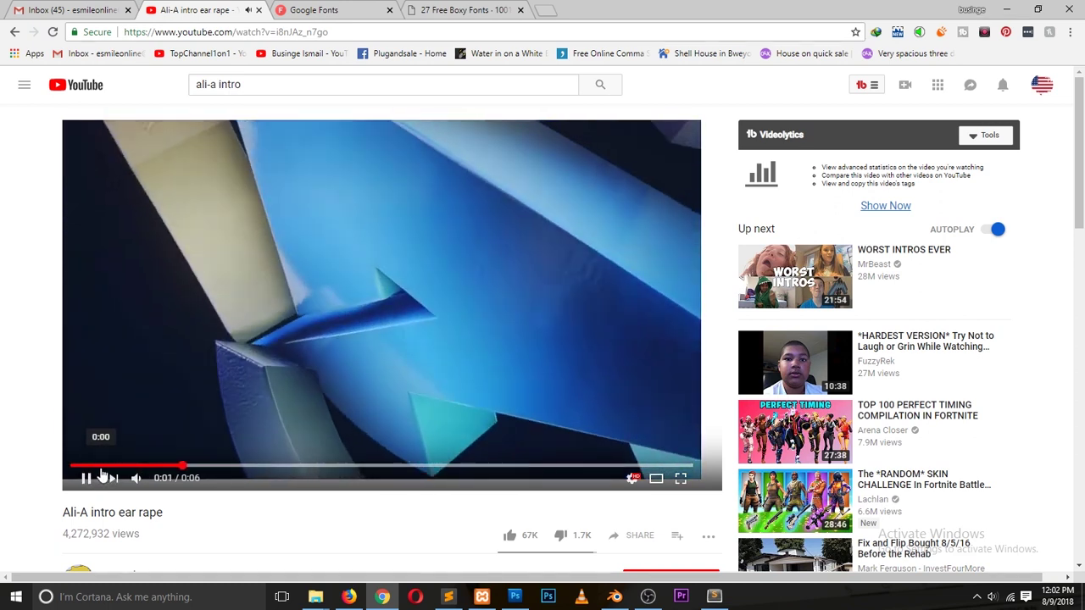
pyautogui.click(614, 597)
pyautogui.rightClick(620, 347)
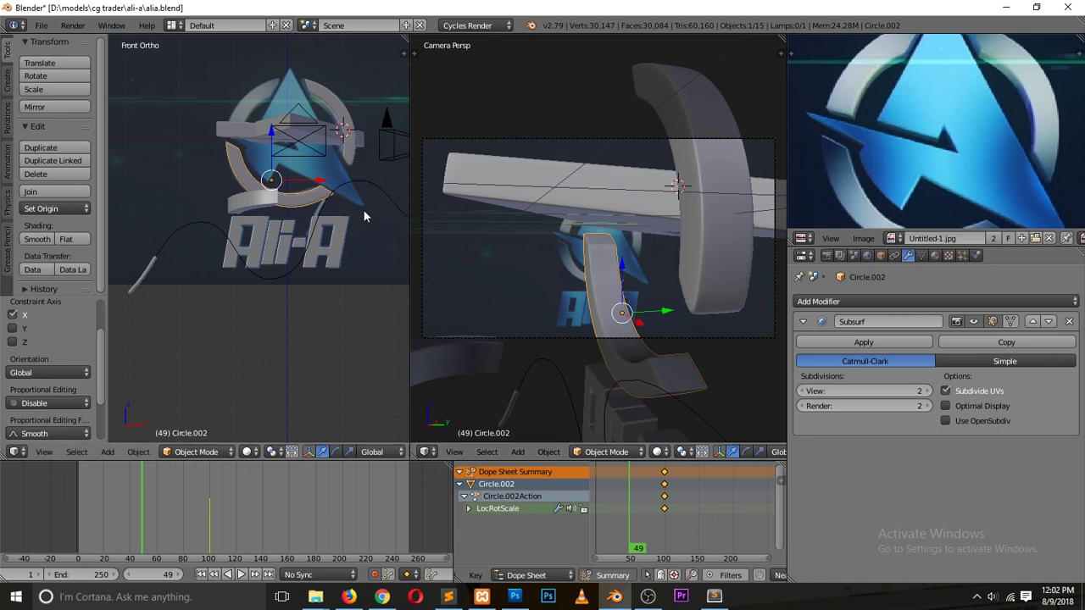
pyautogui.press('g')
pyautogui.press('z')
pyautogui.rightClick(339, 159)
pyautogui.press('r')
pyautogui.press('z')
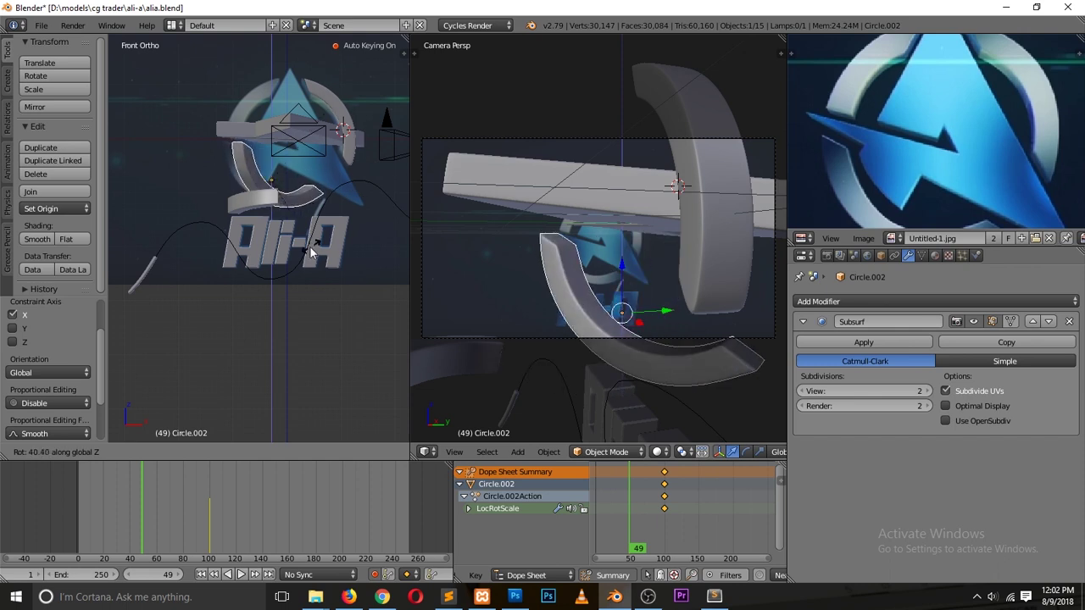
pyautogui.click(248, 267)
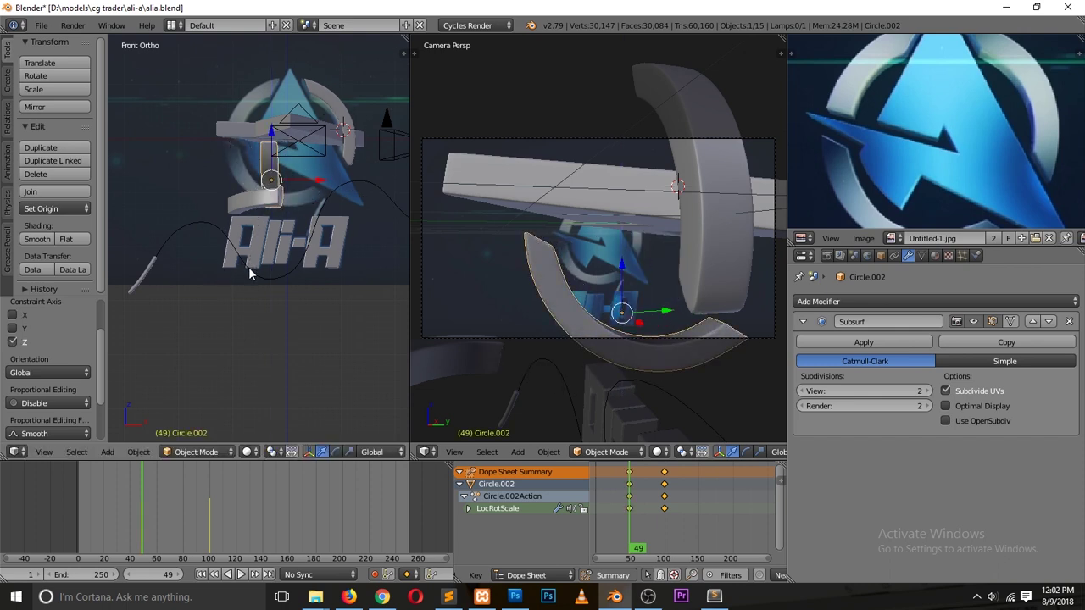
pyautogui.press('r')
pyautogui.press('x')
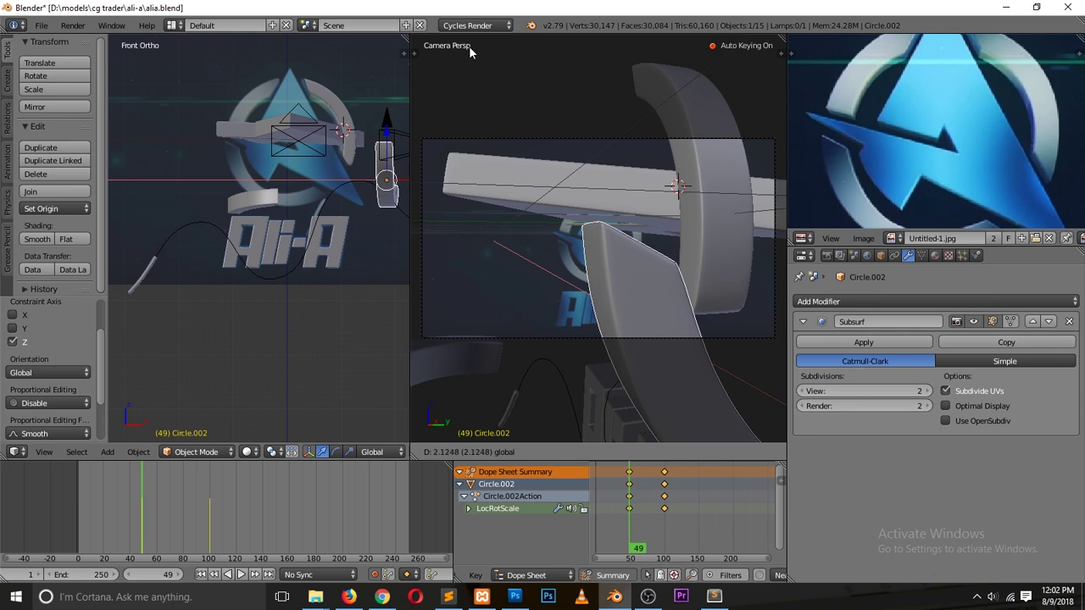
pyautogui.click(469, 46)
pyautogui.scroll(-3, 362, 157)
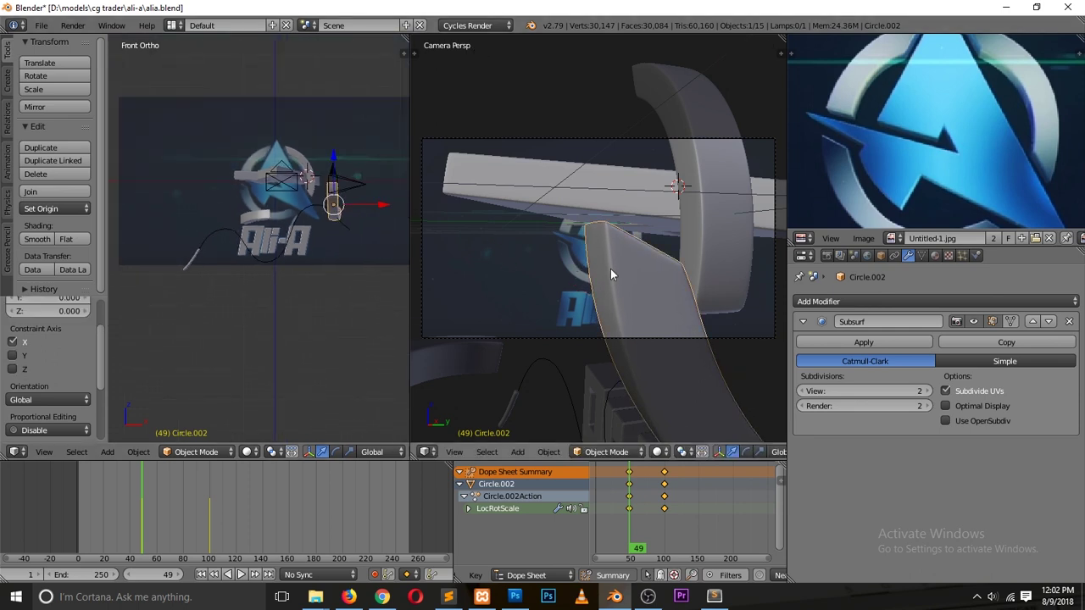
pyautogui.press('g')
pyautogui.click(474, 374)
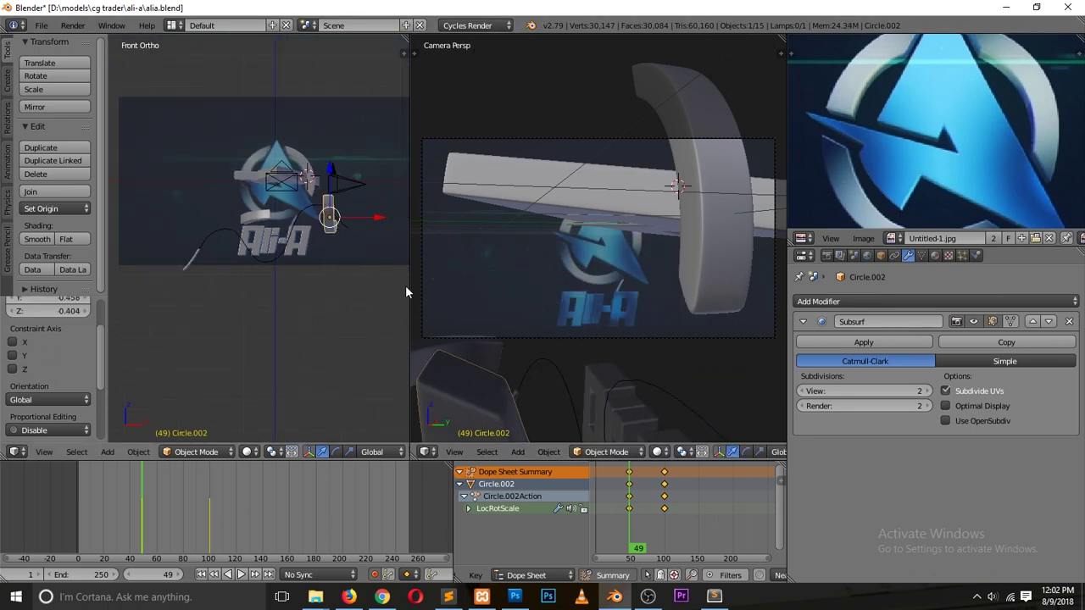
pyautogui.moveTo(140, 500)
pyautogui.mouseDown()
pyautogui.moveTo(205, 511)
pyautogui.moveTo(153, 513)
pyautogui.mouseUp()
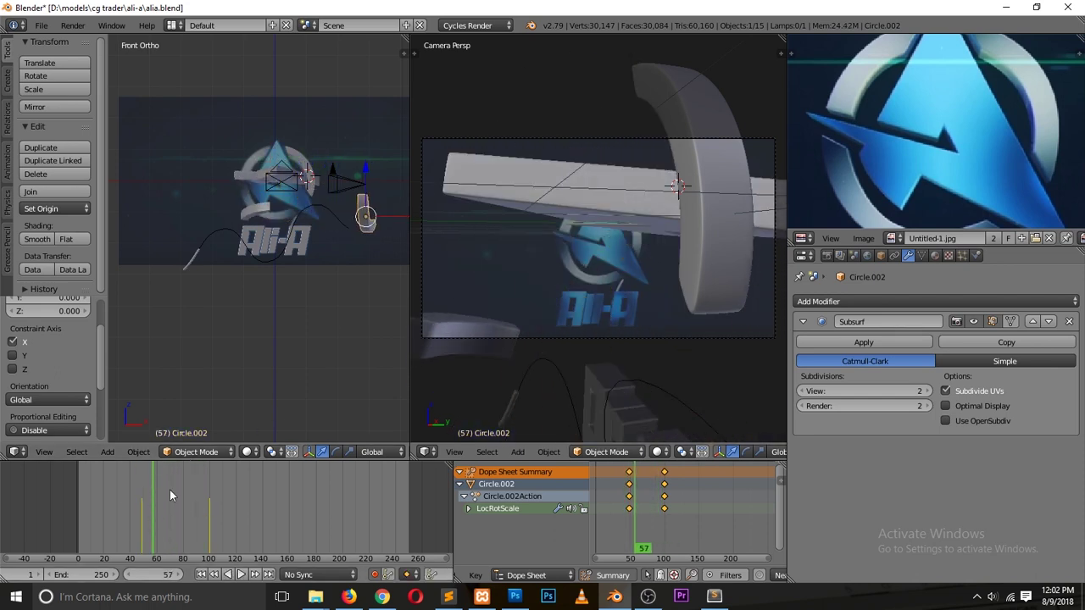
pyautogui.click(231, 575)
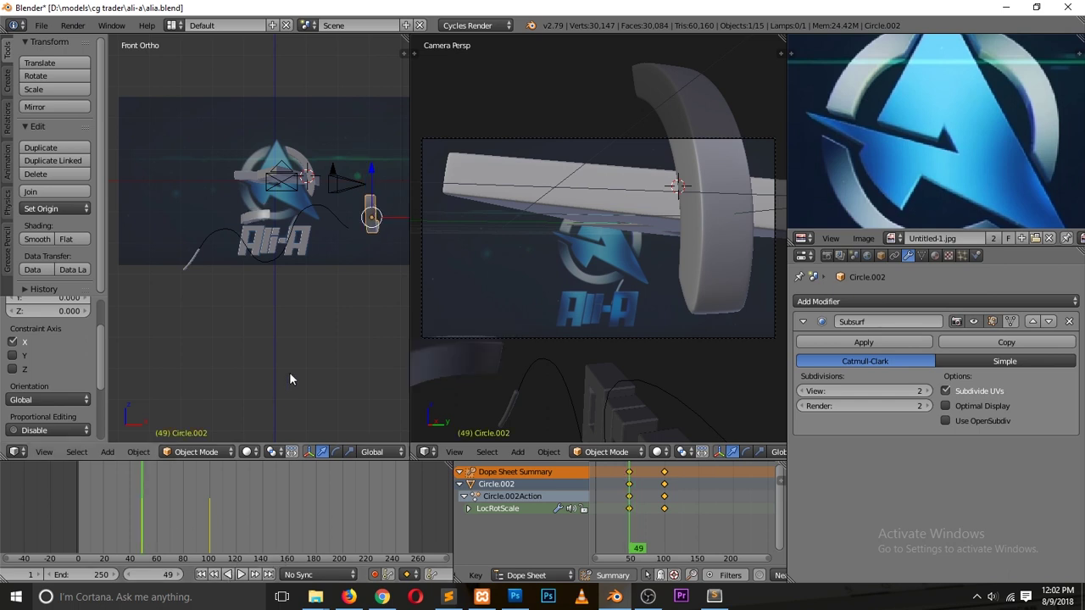
pyautogui.press('r')
pyautogui.press('z')
pyautogui.click(141, 252)
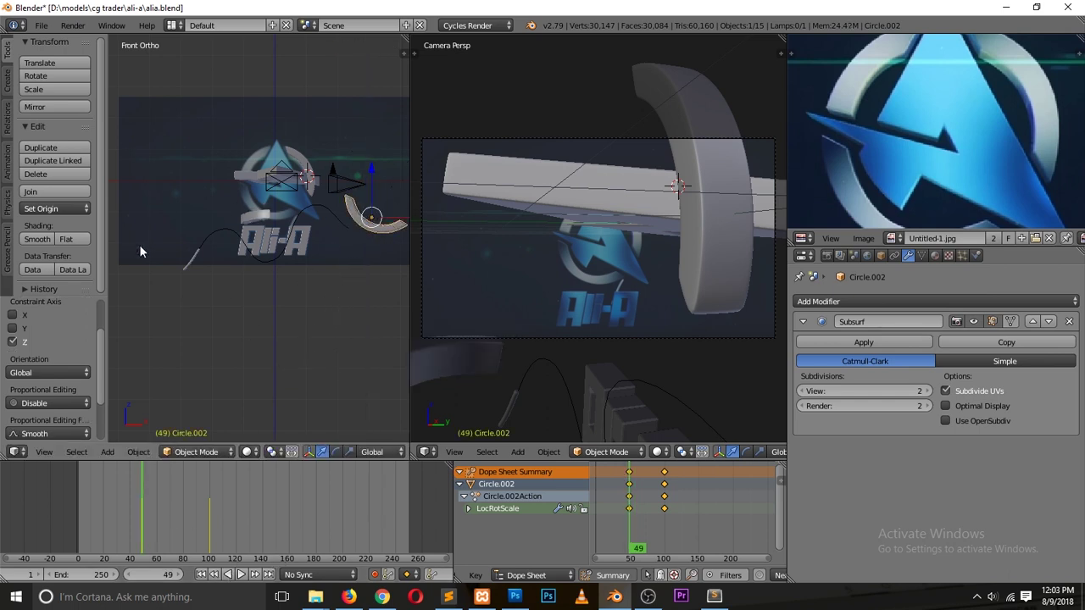
pyautogui.hotkey('alt', 'a')
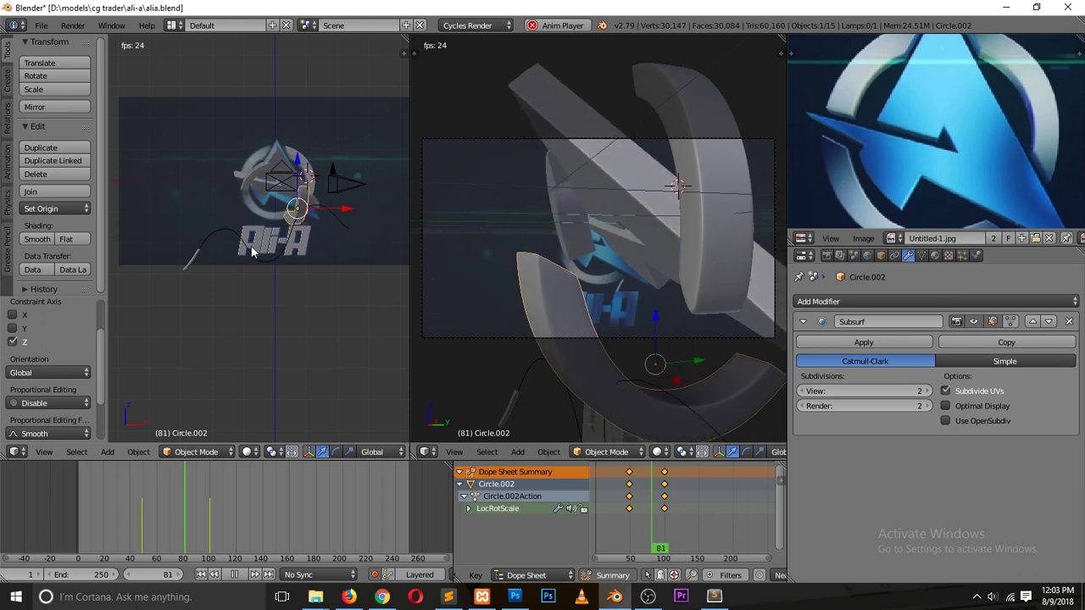
pyautogui.press('Escape')
pyautogui.moveTo(172, 490); pyautogui.dragTo(139, 517)
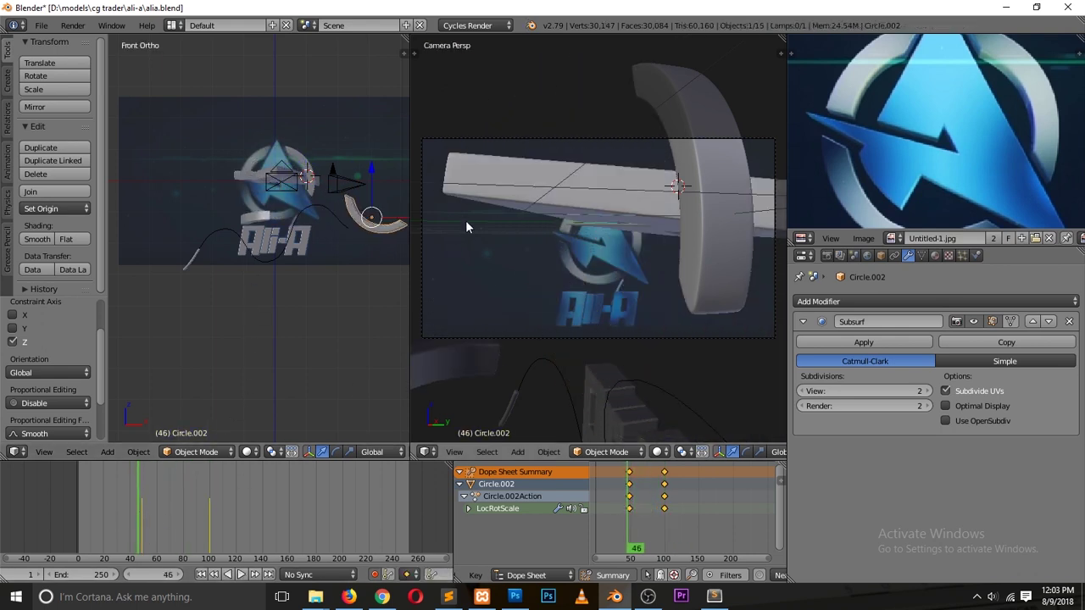
pyautogui.rightClick(539, 138)
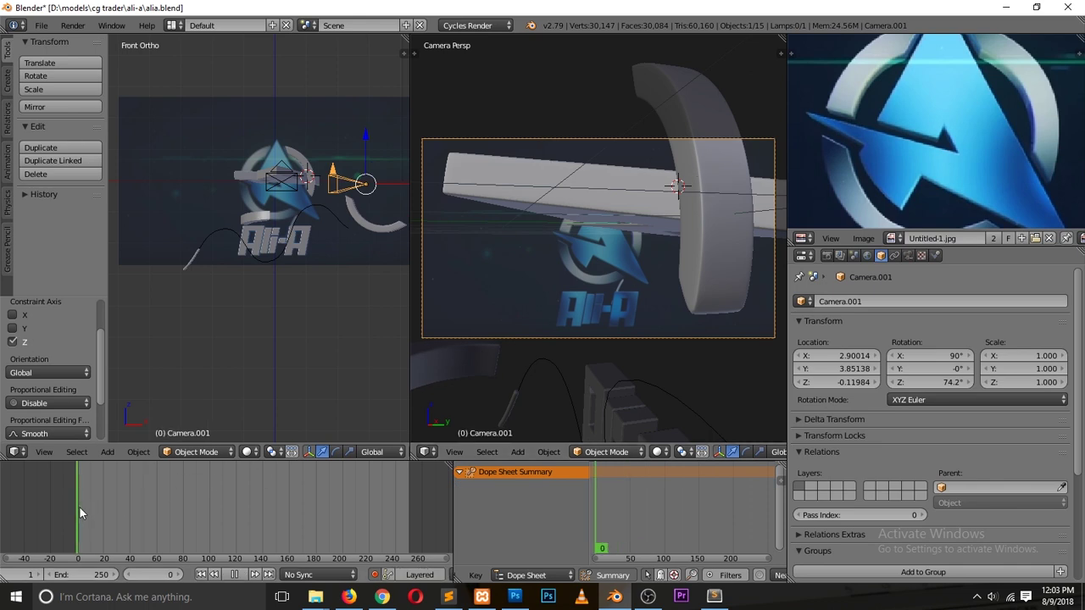
# - Slide all the logo parts' keyframes, including Circle.001's, earlier in the Dope Sheet
pyautogui.moveTo(128, 509); pyautogui.dragTo(175, 512)
pyautogui.rightClick(251, 188)
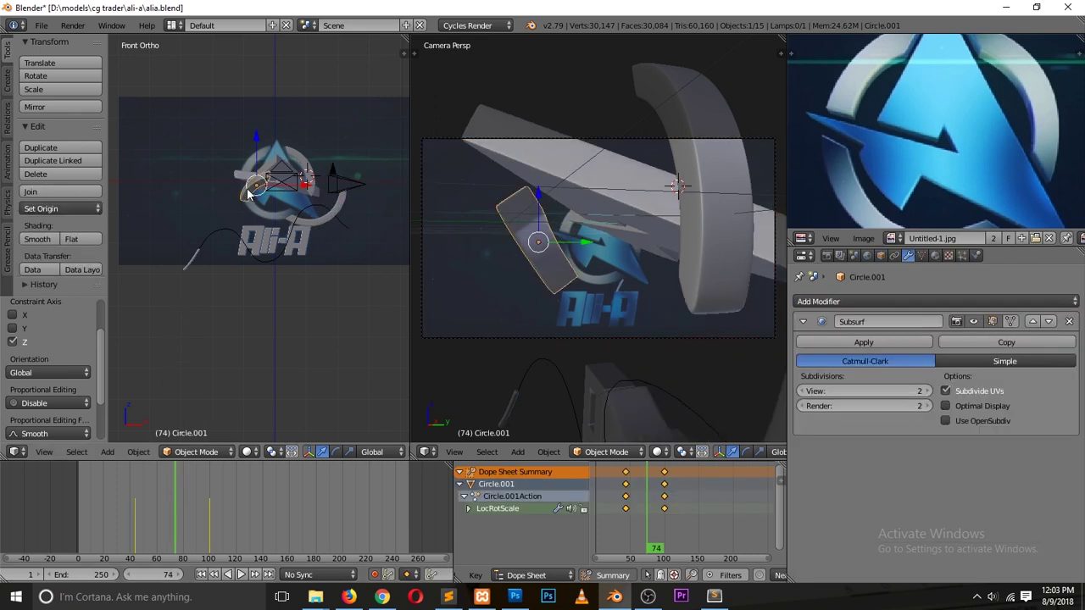
pyautogui.press('a')
pyautogui.press('a')
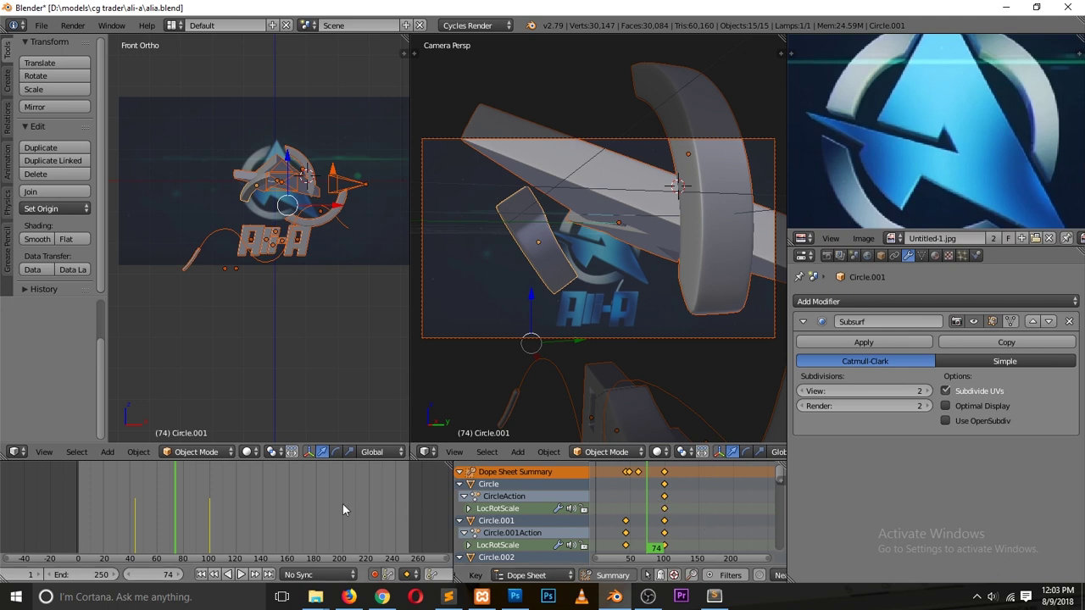
pyautogui.press('g')
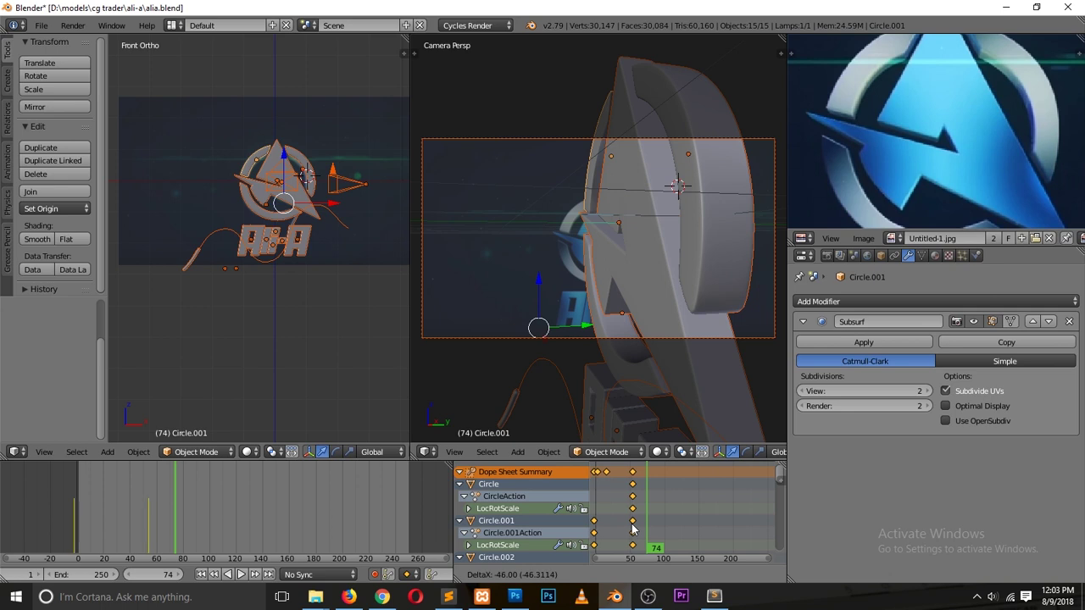
pyautogui.click(634, 529)
# - Deselect all, save the file over the existing one, and preview the animation
pyautogui.press('a')
pyautogui.hotkey('ctrl', 's')
pyautogui.click(549, 297)
pyautogui.click(109, 518)
pyautogui.hotkey('alt', 'a')
pyautogui.moveTo(109, 518); pyautogui.dragTo(153, 527)
pyautogui.hotkey('alt', 'a')
# - Keyframe Camera.001's pose near frame 57, then return to frame 0
pyautogui.rightClick(519, 345)
pyautogui.press('g')
pyautogui.click(567, 263)
pyautogui.click(76, 527)
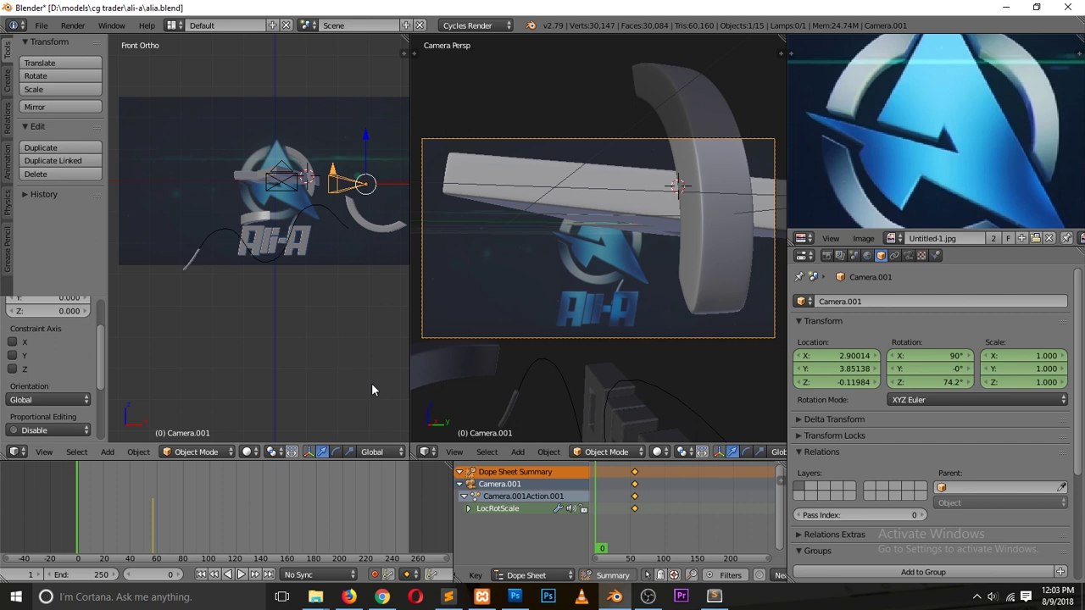
# - Rotate the camera's frame-0 pose to about -84.8° on Y and preview it
pyautogui.press('r')
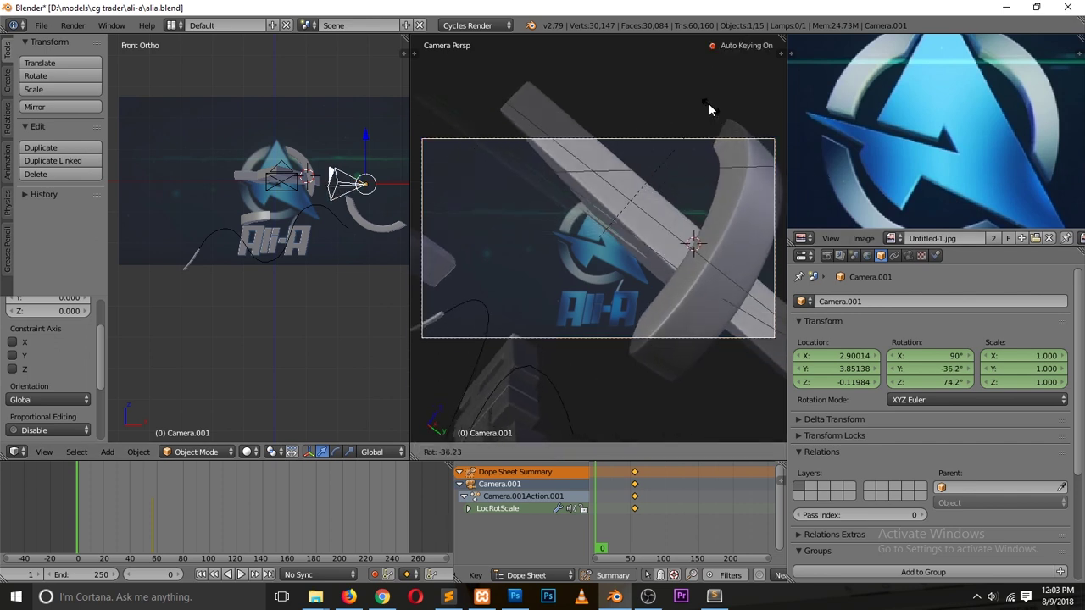
pyautogui.click(571, 111)
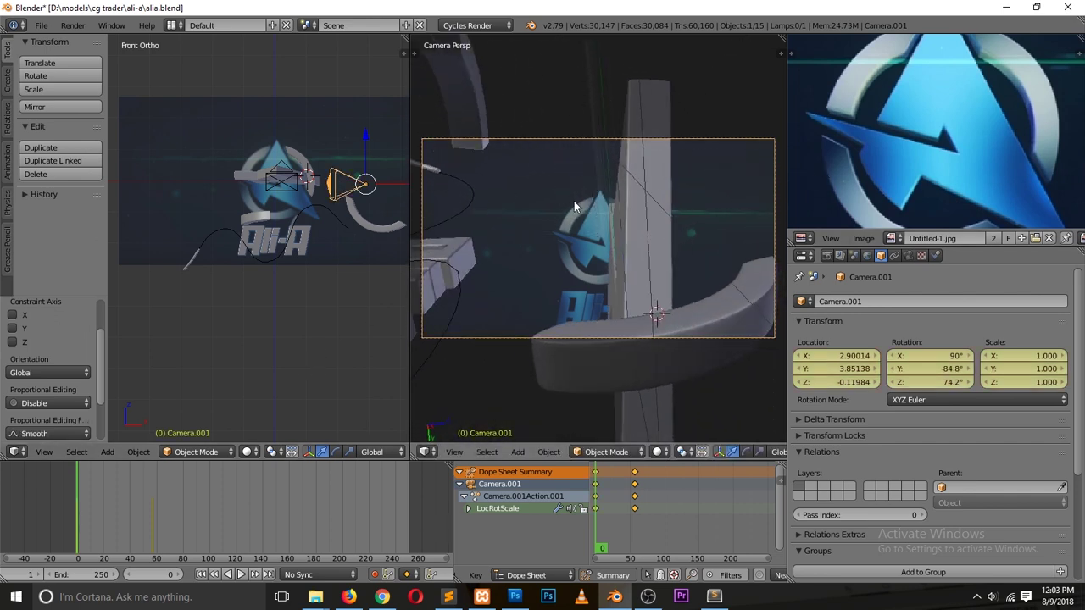
pyautogui.hotkey('alt', 'a')
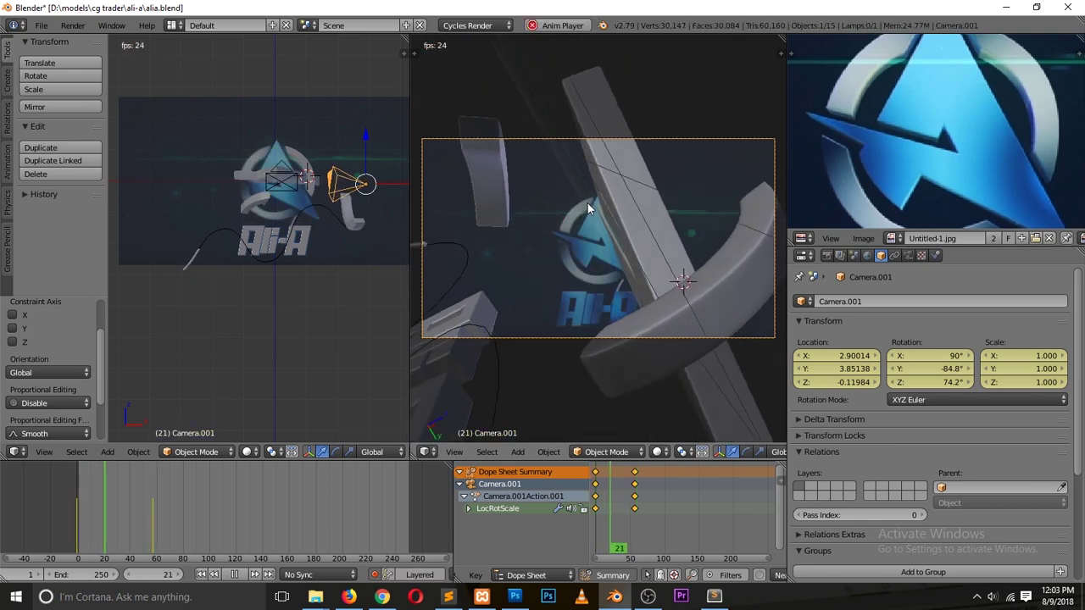
pyautogui.press('Escape')
# - Shift the Plane's keyframes about 18 frames earlier, preview, and reselect the camera
pyautogui.rightClick(658, 184)
pyautogui.press('g')
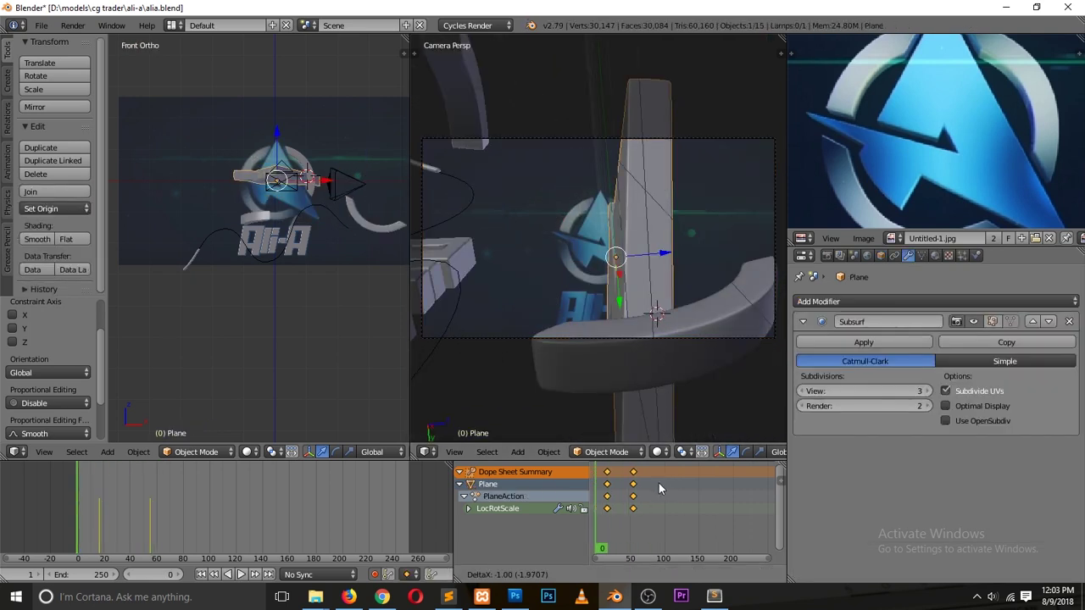
pyautogui.click(646, 484)
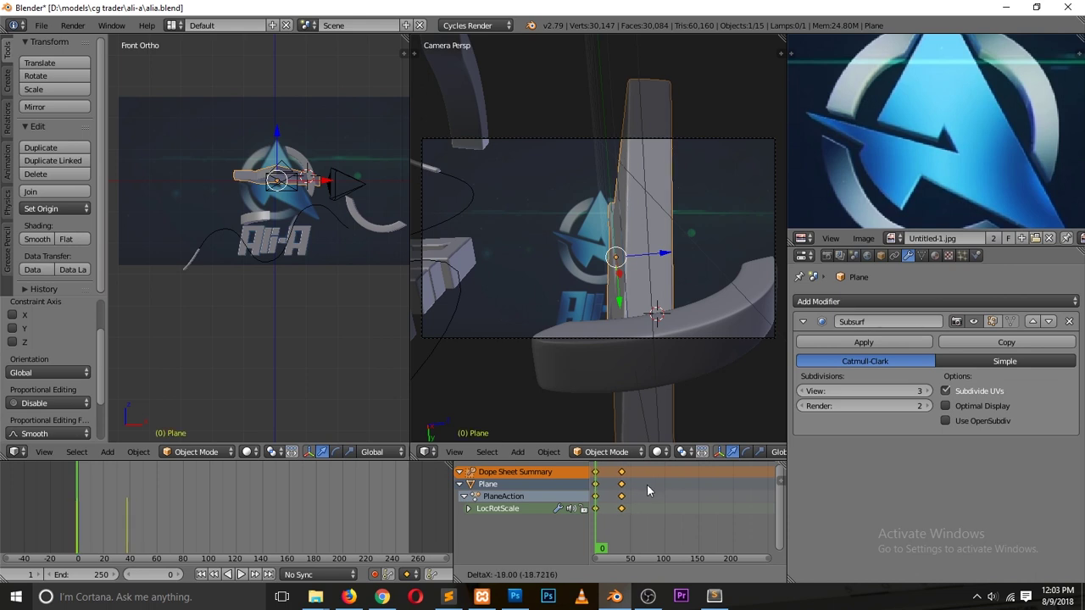
pyautogui.hotkey('alt', 'a')
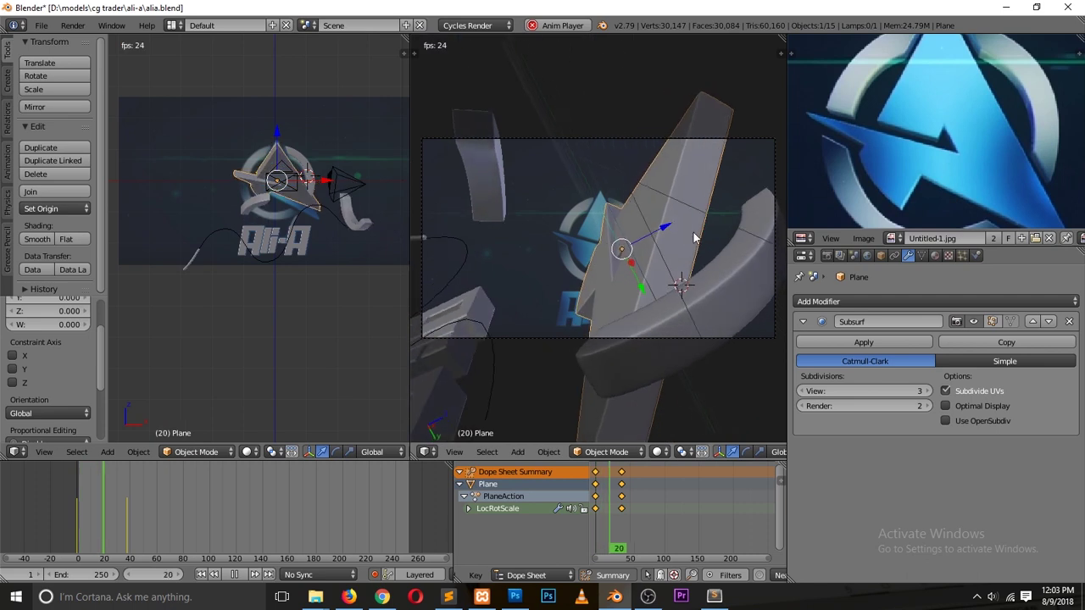
pyautogui.press('Escape')
pyautogui.rightClick(722, 337)
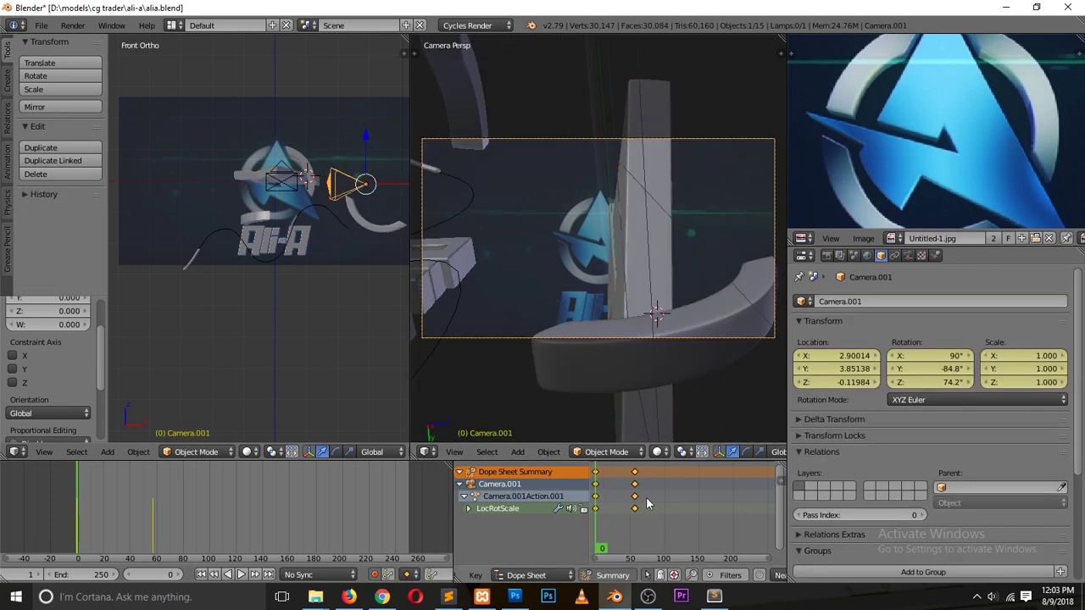
# - Key the Circle at frame 0 moved along X and tilted 104.64° about X, then preview
pyautogui.rightClick(619, 360)
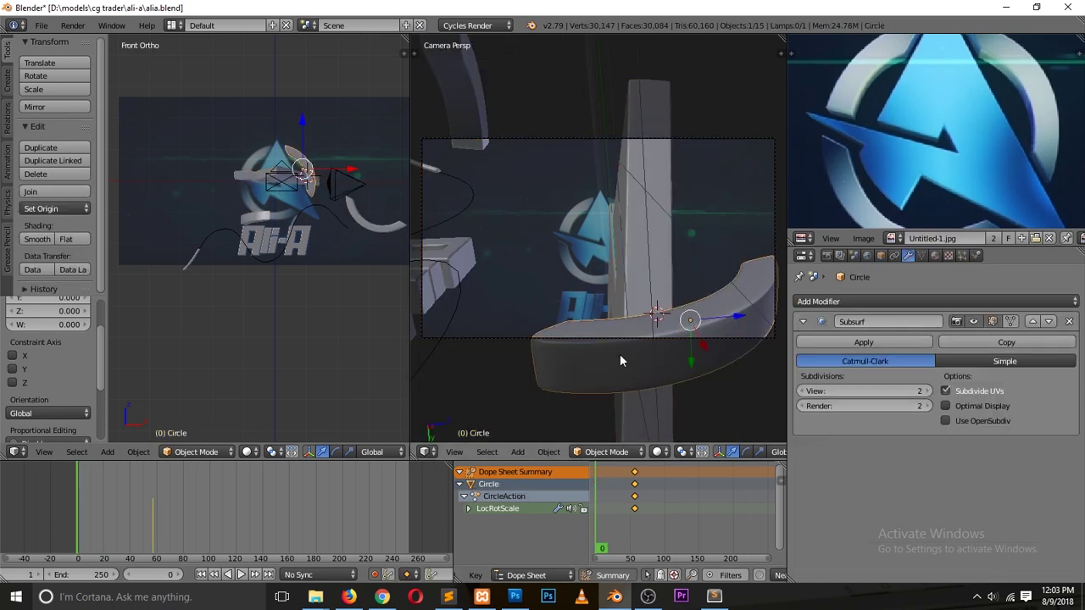
pyautogui.press('g')
pyautogui.press('x')
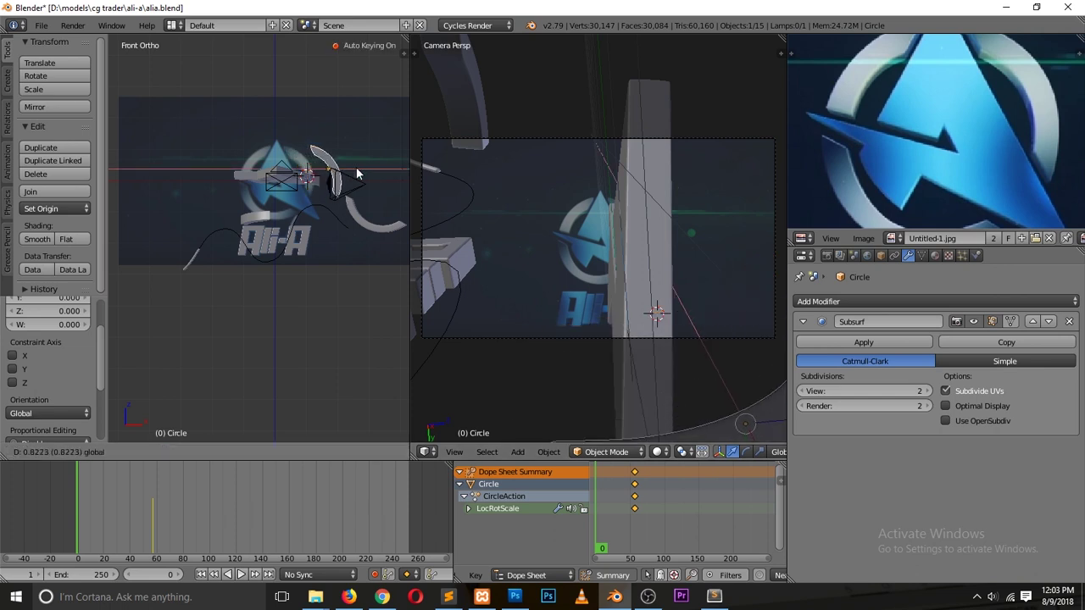
pyautogui.click(361, 174)
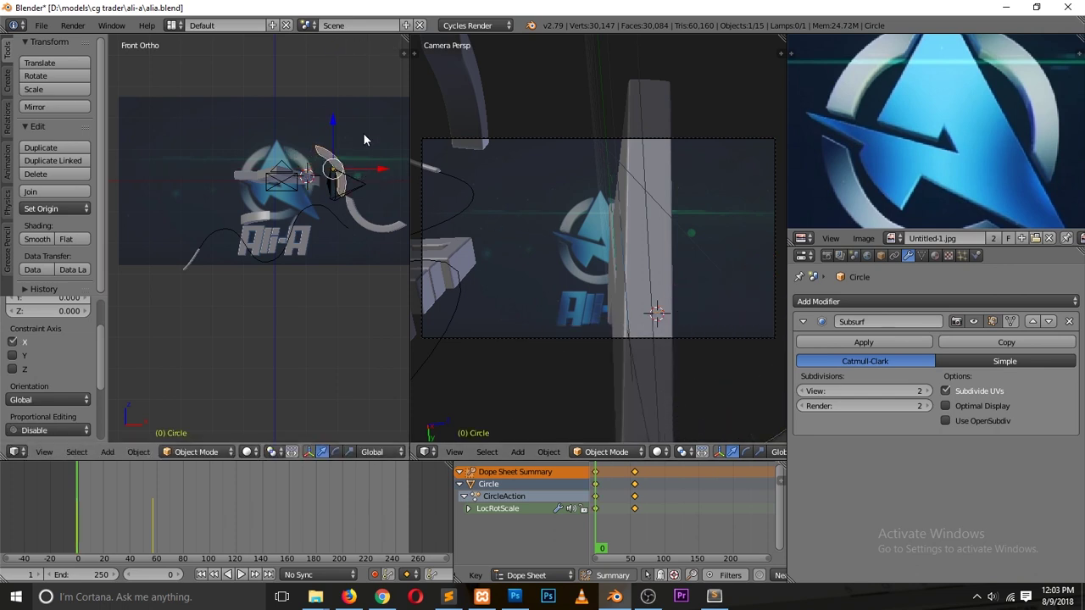
pyautogui.press('r')
pyautogui.press('x')
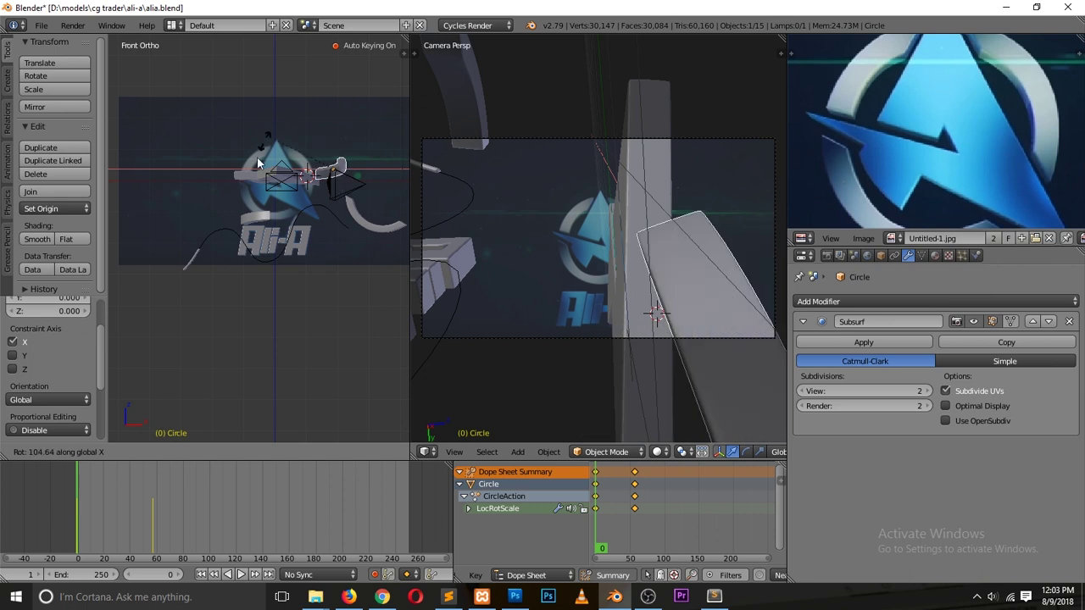
pyautogui.click(382, 164)
pyautogui.hotkey('alt', 'a')
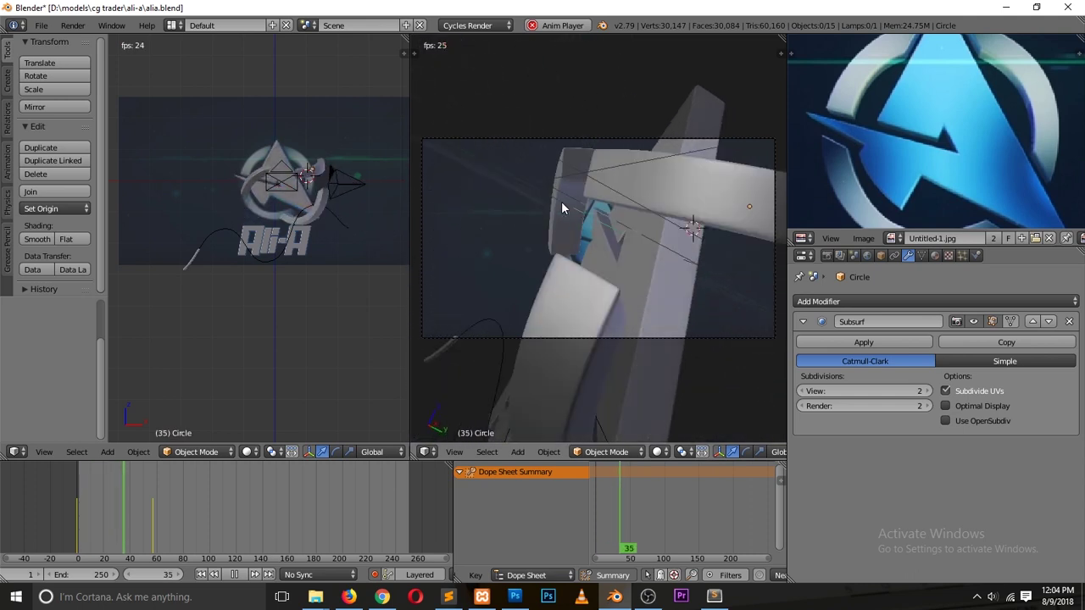
pyautogui.press('Escape')
pyautogui.hotkey('alt', 'a')
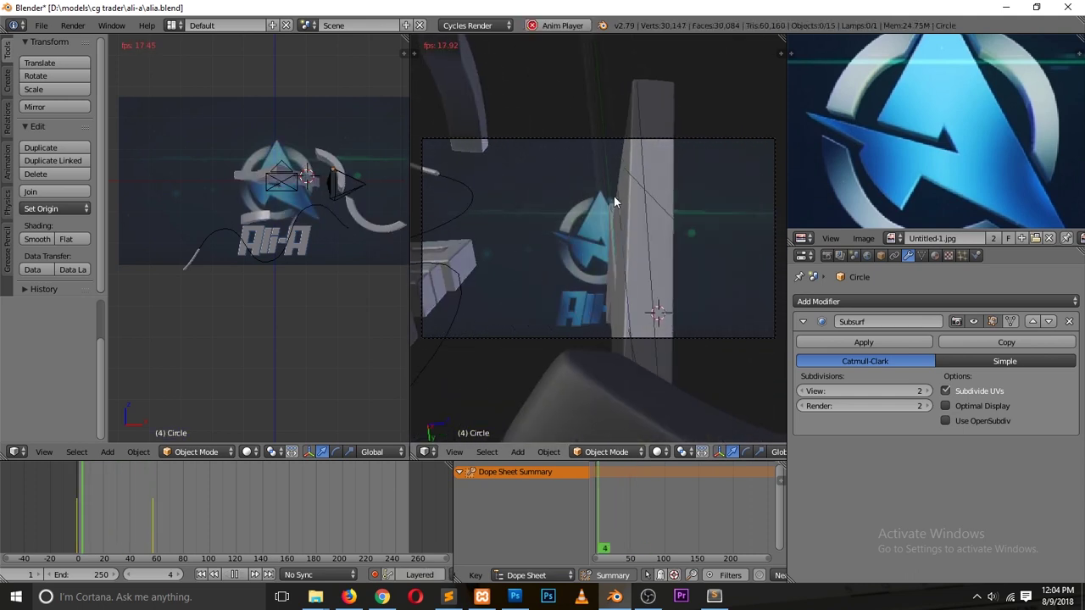
pyautogui.press('Escape')
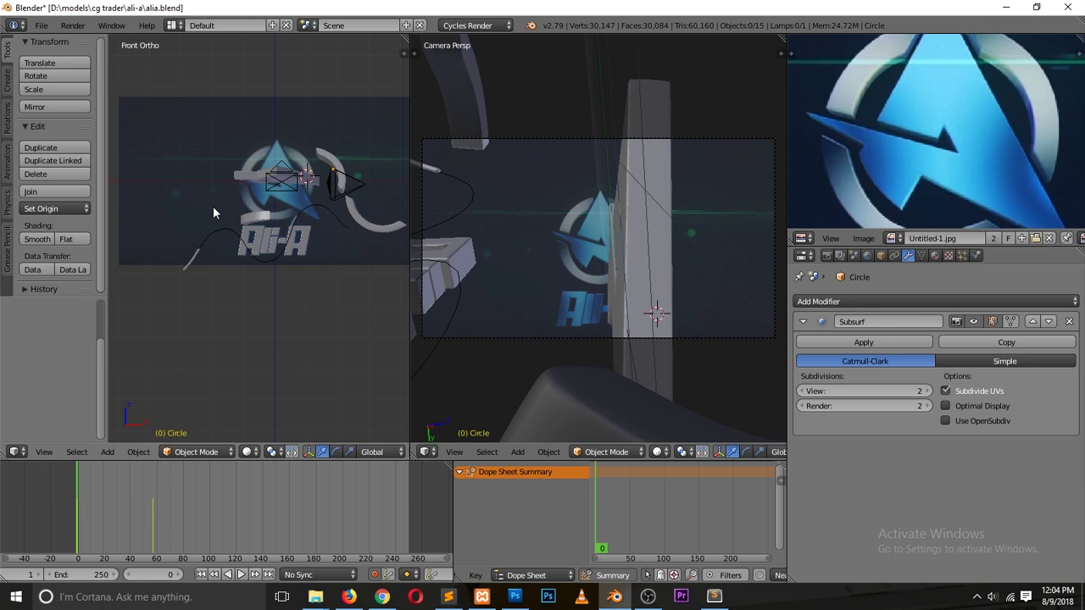
# - Select the Plane, try a Z-axis rotation, cancel it, and preview the animation
pyautogui.rightClick(605, 241)
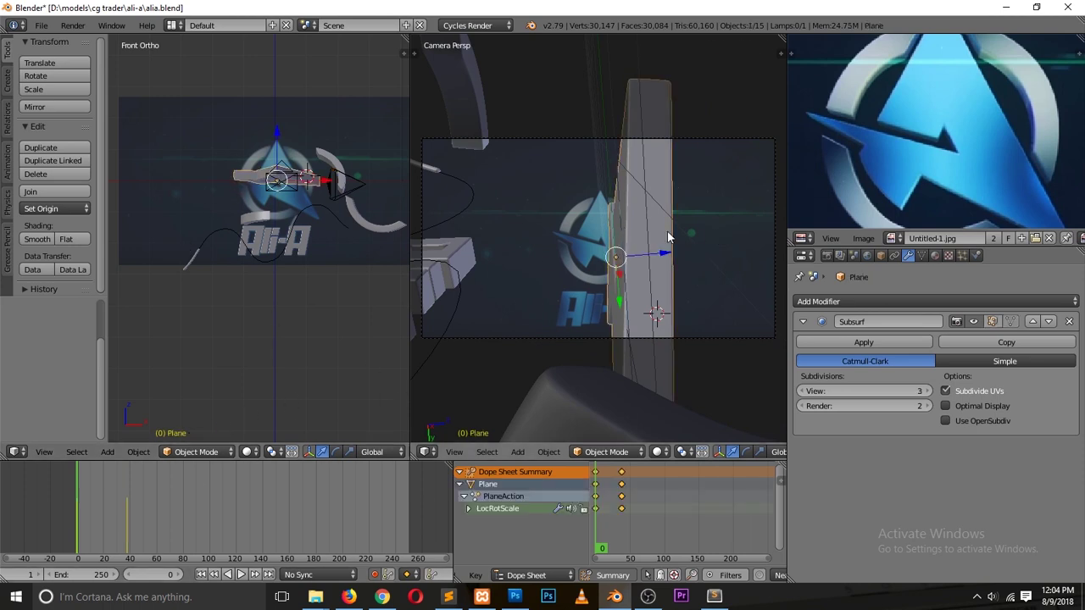
pyautogui.press('r')
pyautogui.press('z')
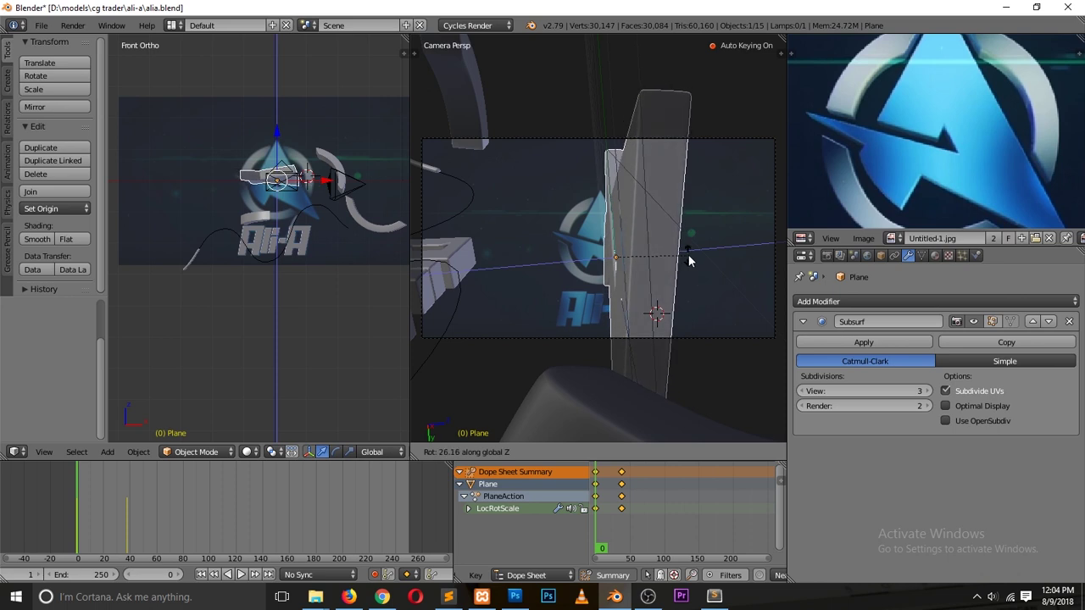
pyautogui.rightClick(688, 255)
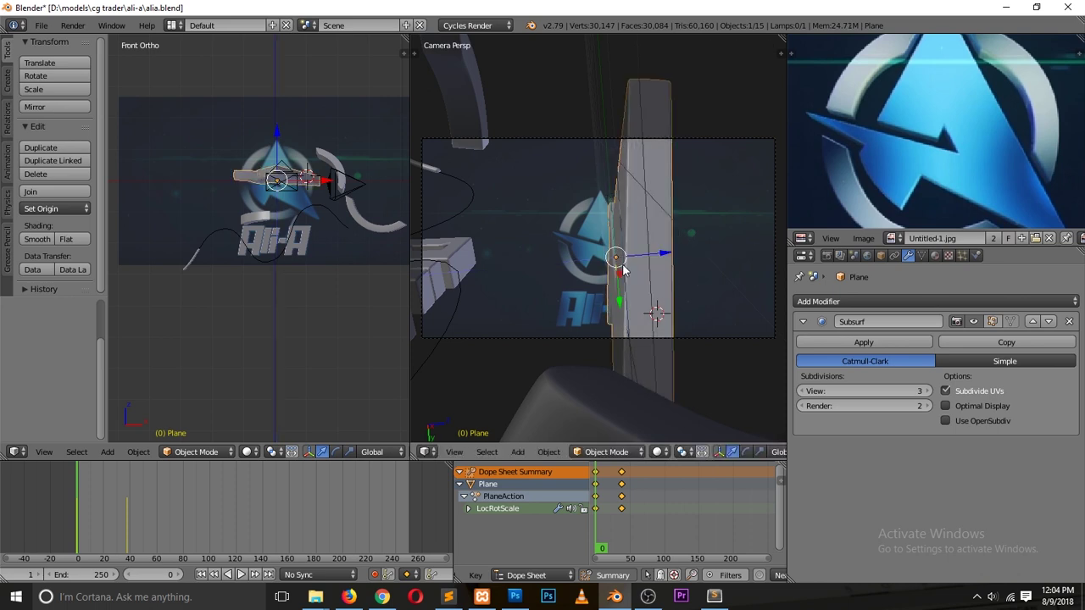
pyautogui.hotkey('alt', 'a')
pyautogui.press('Escape')
# - Key the Plane's frame-0 pose rotated -76.90° about global Y and preview it
pyautogui.press('r')
pyautogui.press('z')
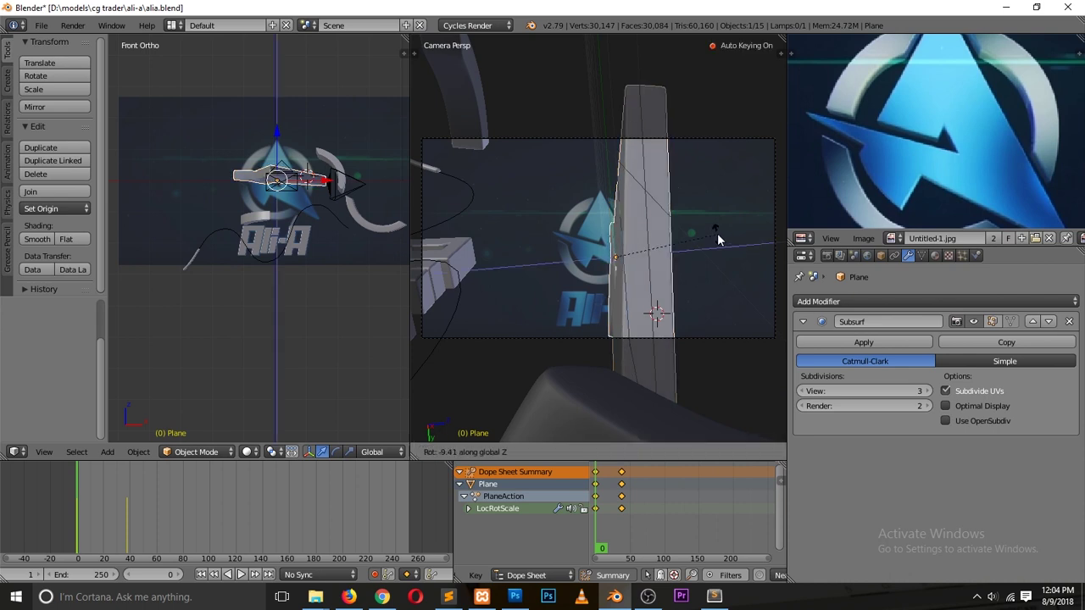
pyautogui.press('y')
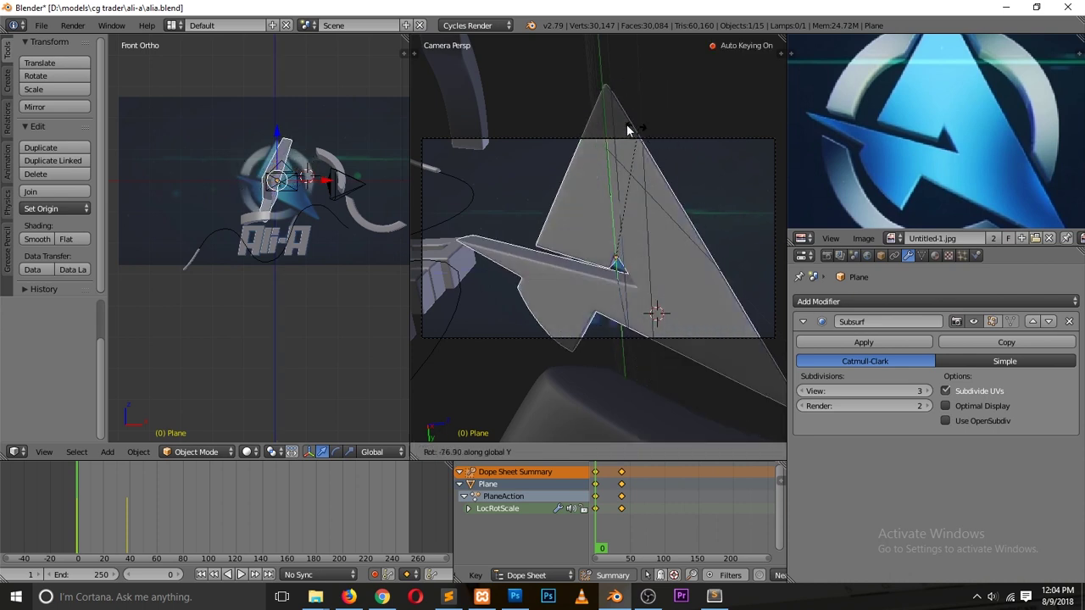
pyautogui.click(536, 176)
pyautogui.hotkey('alt', 'a')
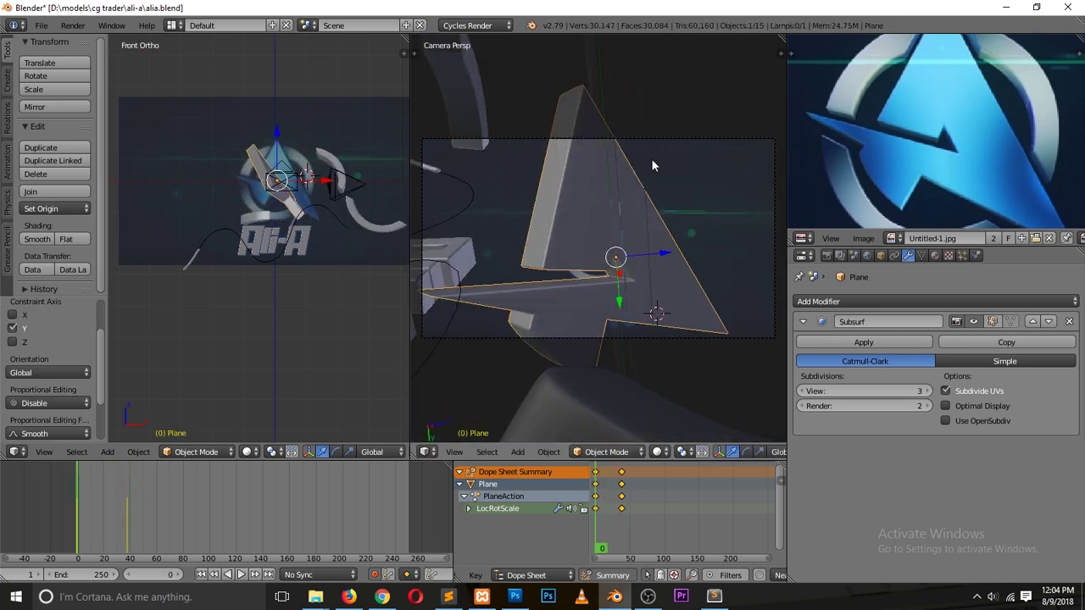
pyautogui.press('Escape')
# - Replay and pause the intro's opening seconds on YouTube, then scrub Blender's first frames
pyautogui.click(386, 598)
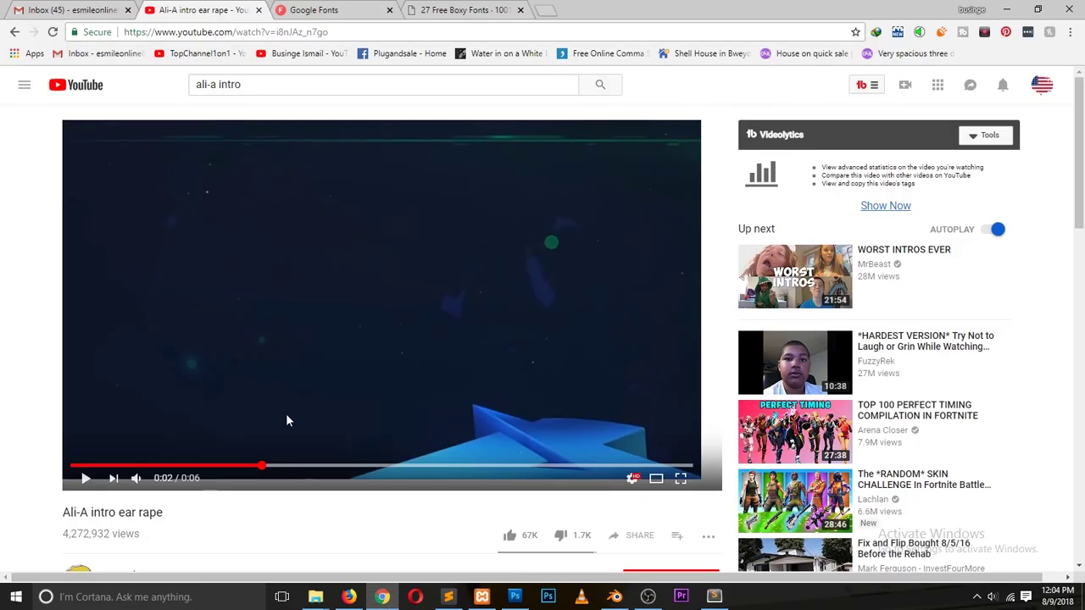
pyautogui.click(260, 391)
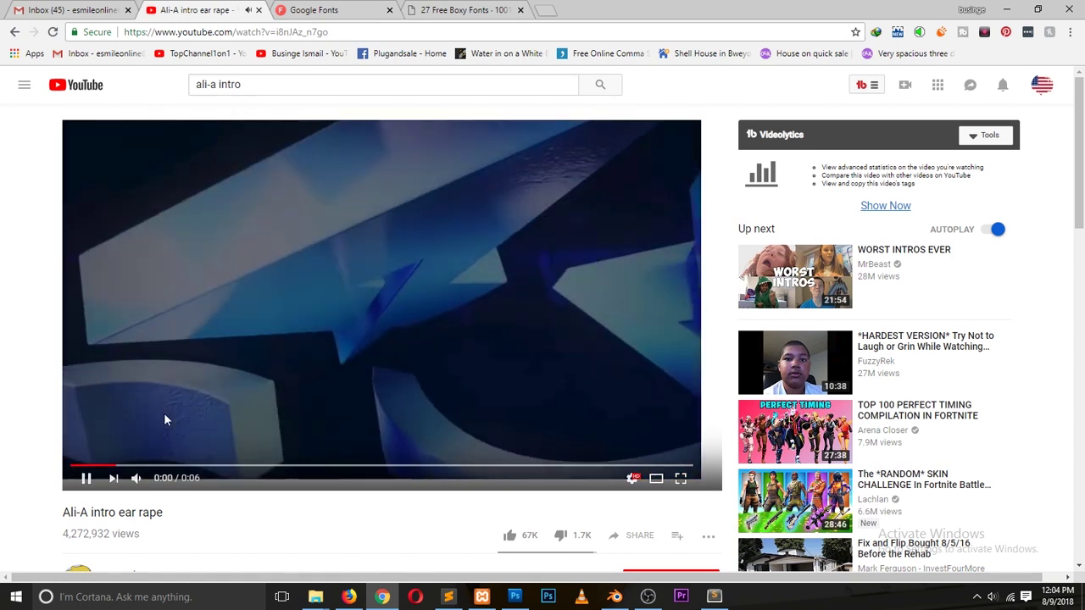
pyautogui.press('space')
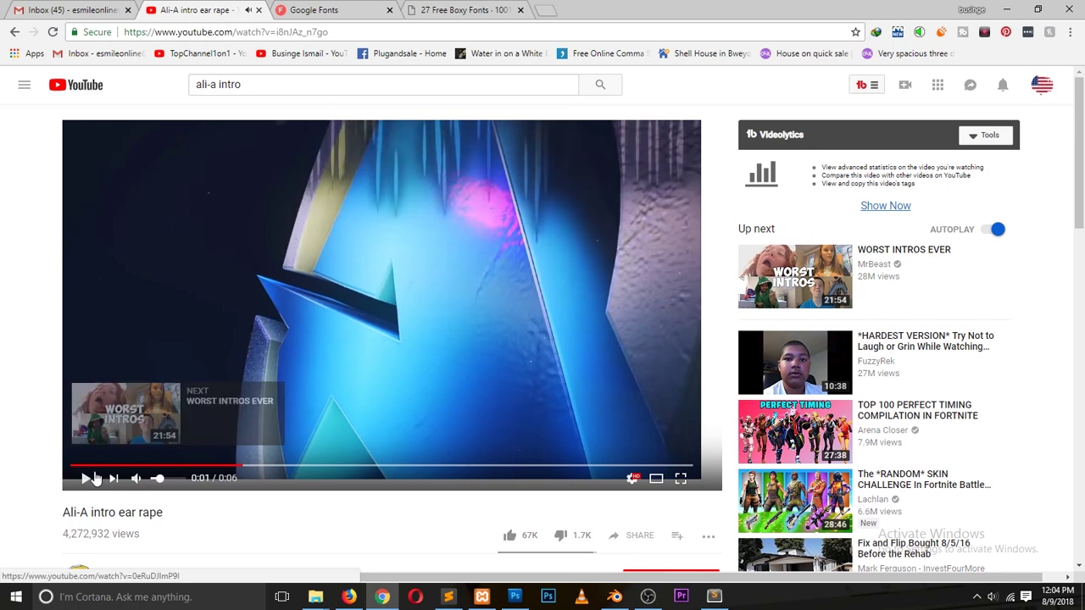
pyautogui.click(74, 467)
pyautogui.click(82, 480)
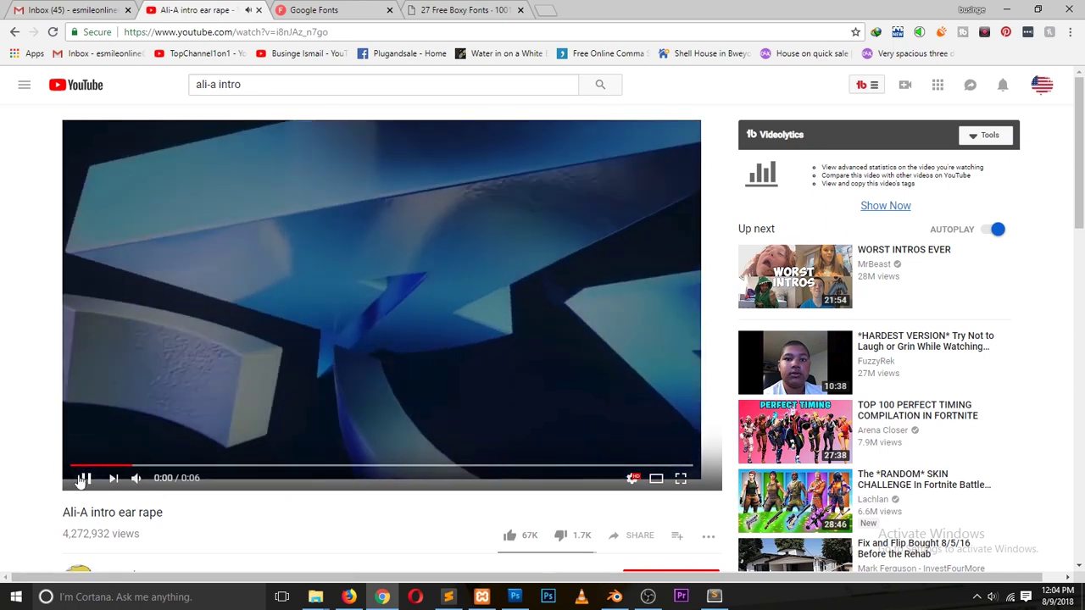
pyautogui.click(85, 478)
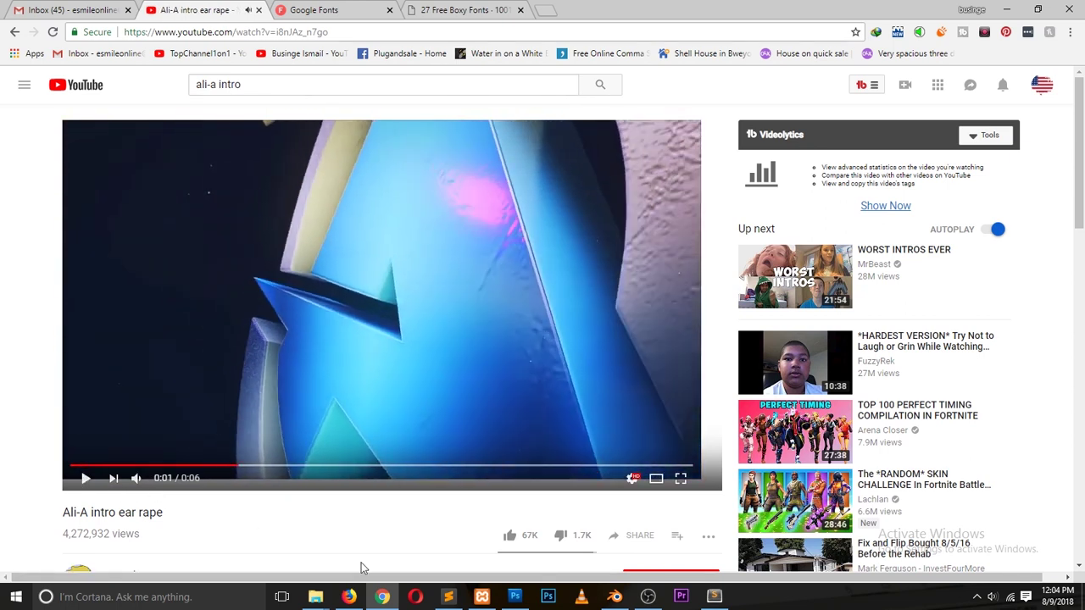
pyautogui.click(615, 596)
pyautogui.moveTo(94, 482); pyautogui.dragTo(67, 487)
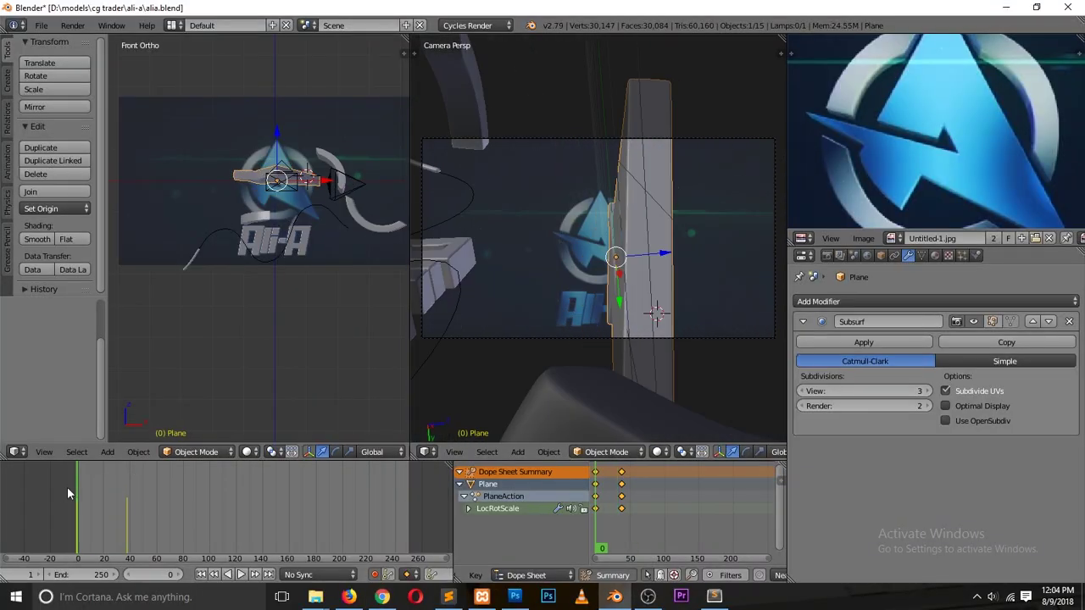
# - Undo recent camera edits, select the camera, and review its fly-past playback
pyautogui.hotkey('ctrl', 'z')
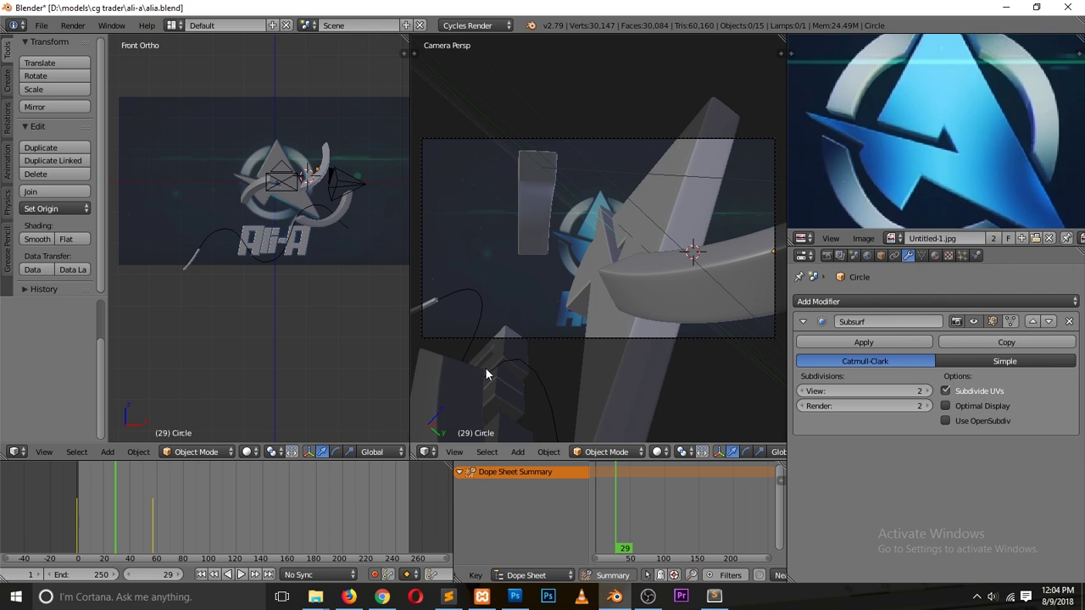
pyautogui.hotkey('ctrl', 'z')
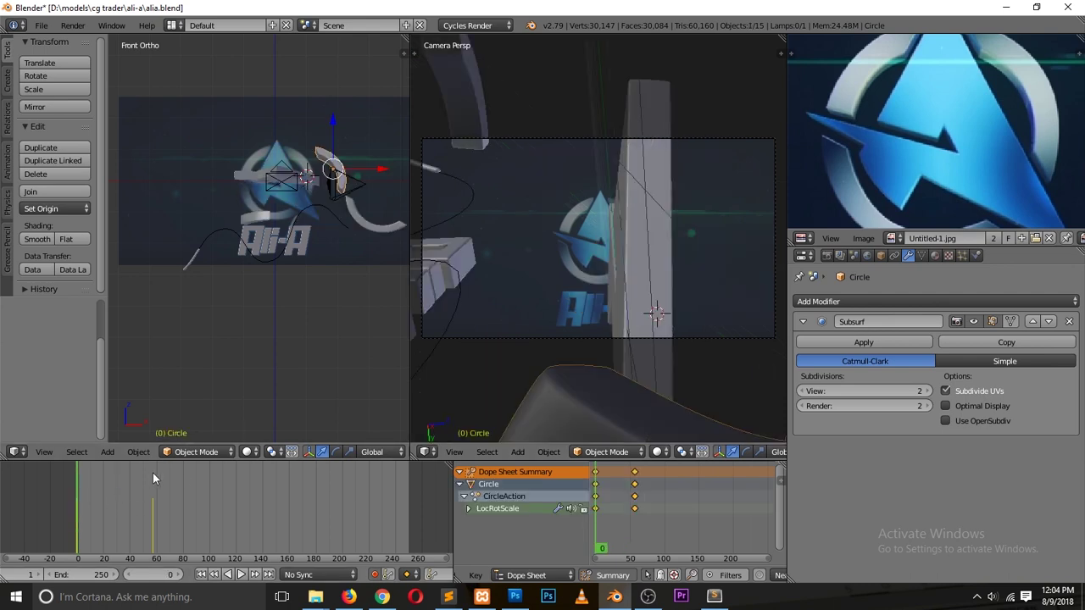
pyautogui.rightClick(564, 140)
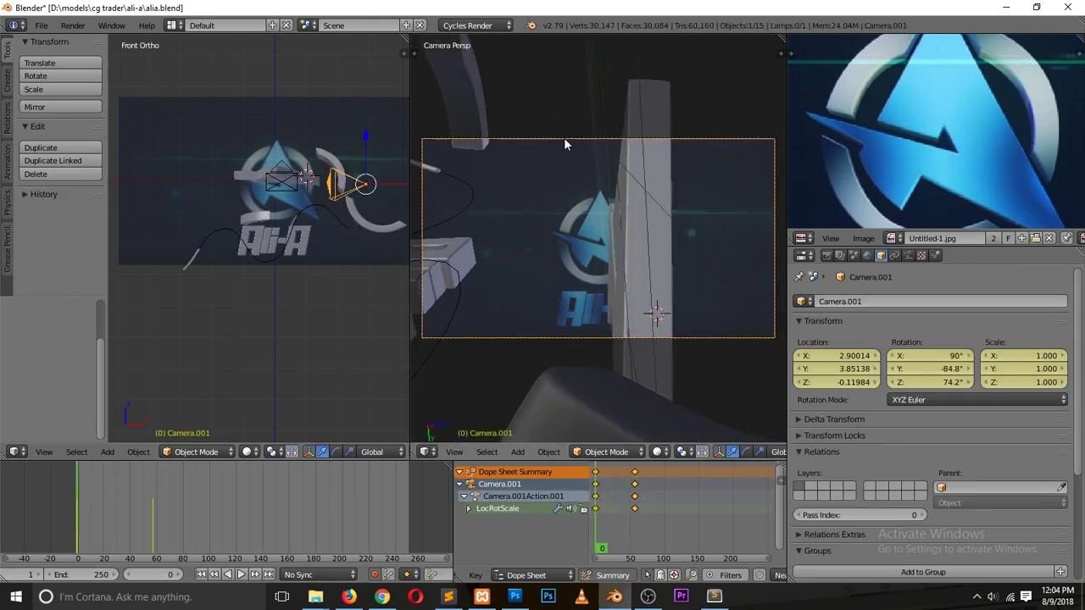
pyautogui.moveTo(98, 519); pyautogui.dragTo(51, 516)
pyautogui.hotkey('alt', 'a')
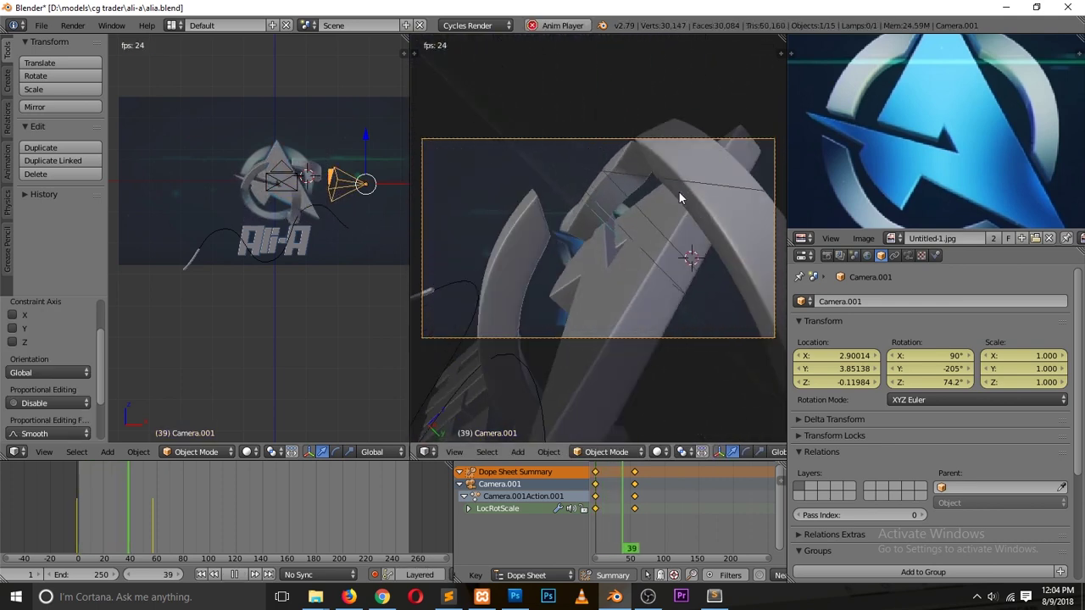
pyautogui.press('Escape')
pyautogui.hotkey('alt', 'a')
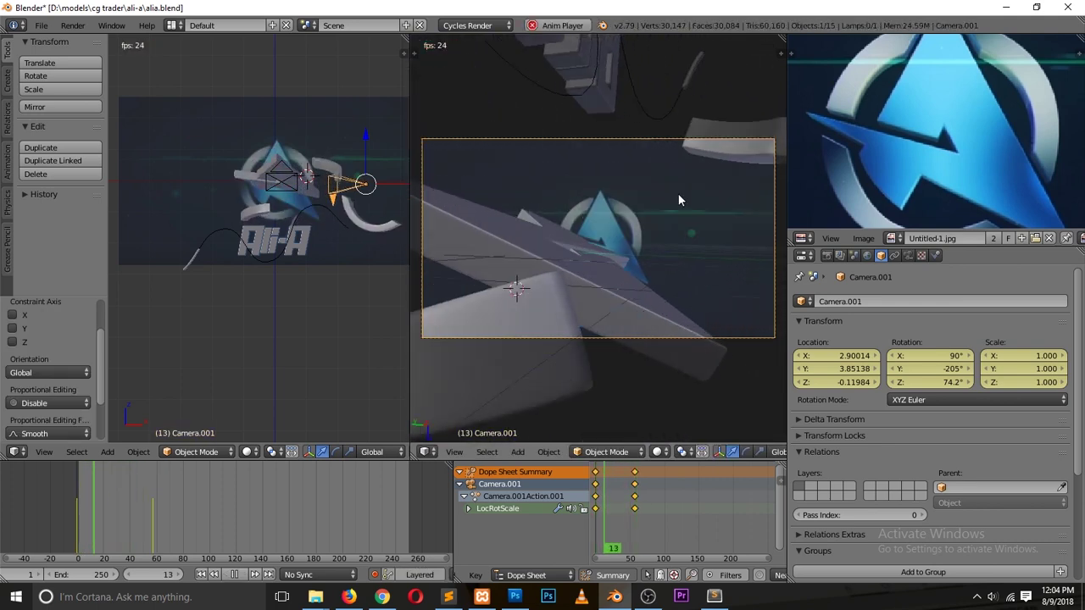
pyautogui.press('Escape')
pyautogui.hotkey('ctrl', 'z')
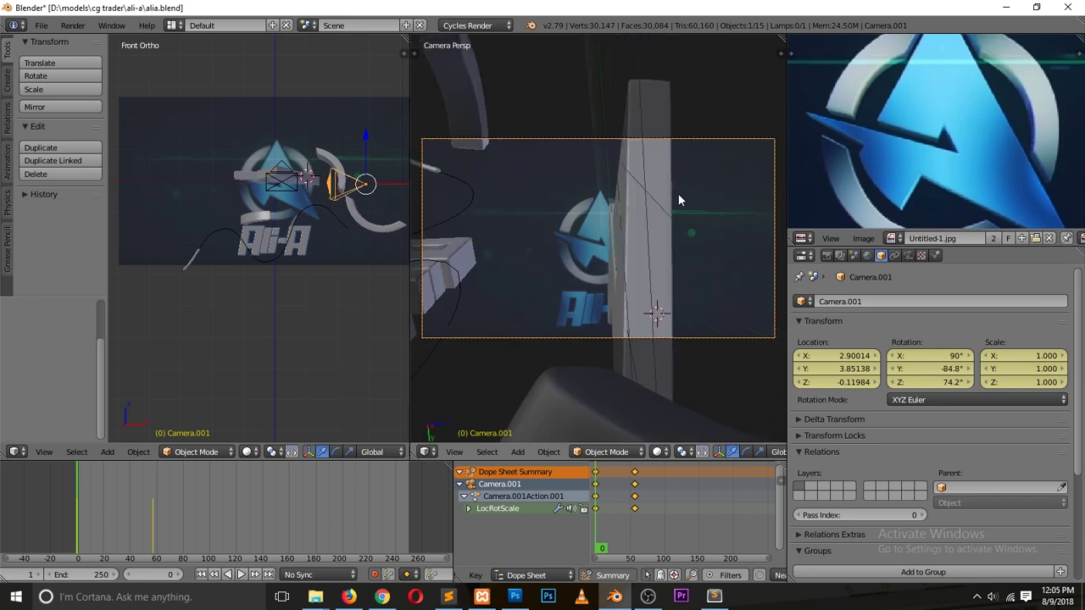
pyautogui.hotkey('alt', 'a')
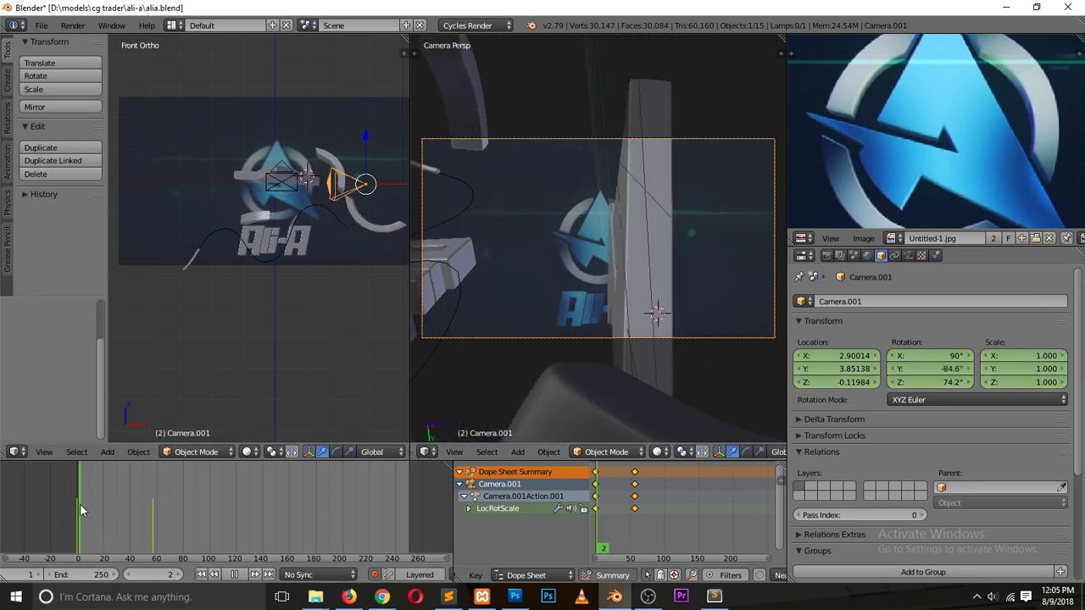
pyautogui.press('Escape')
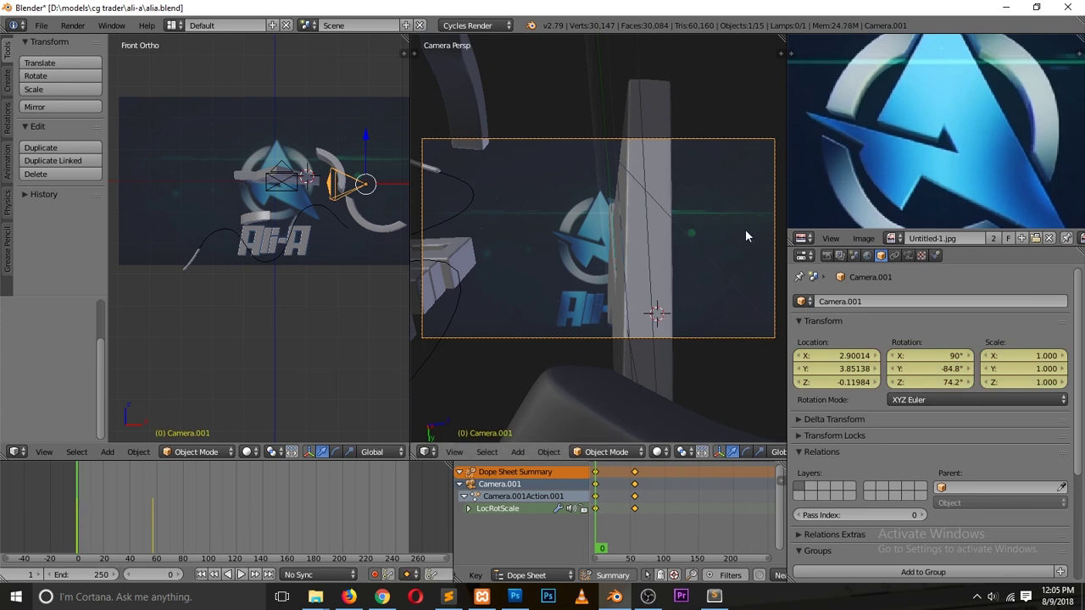
# - Rotate the camera's starting Y angle to 7.07°, preview it, and save alia.blend
pyautogui.press('r')
pyautogui.click(601, 364)
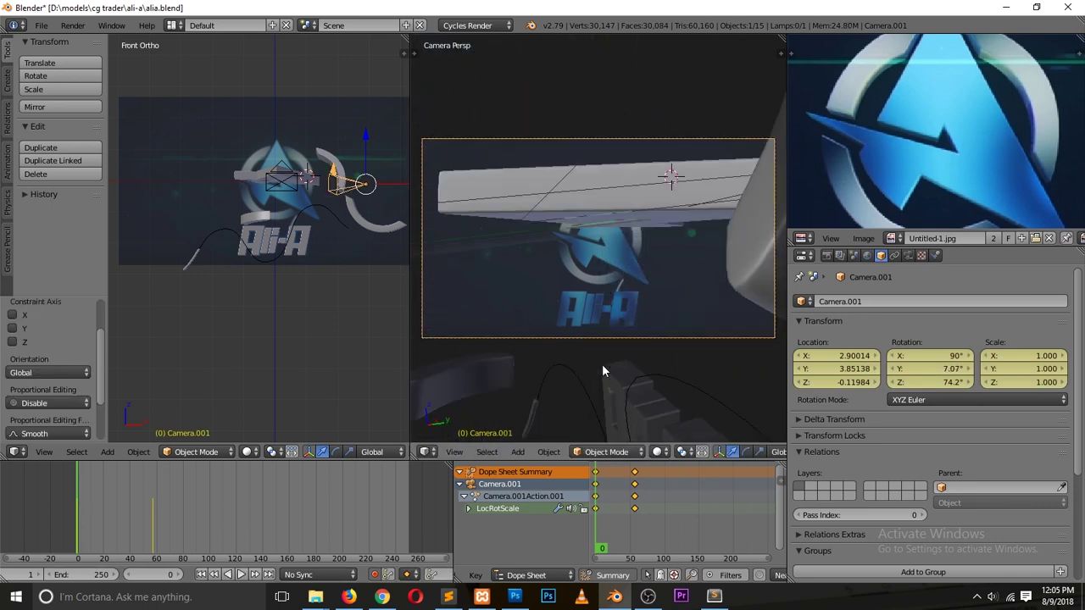
pyautogui.hotkey('alt', 'a')
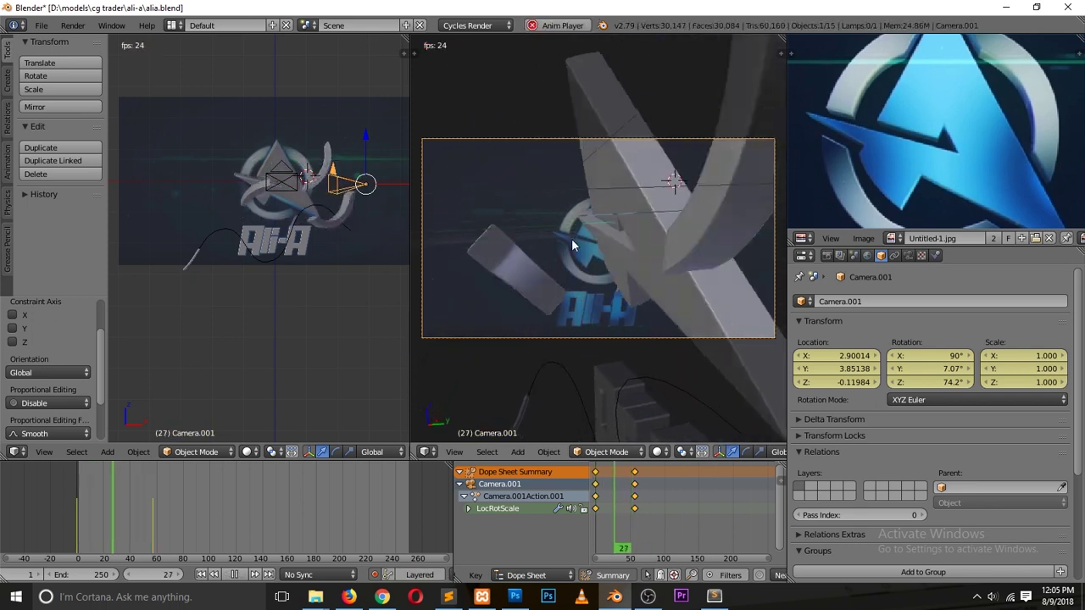
pyautogui.press('Escape')
pyautogui.hotkey('ctrl', 's')
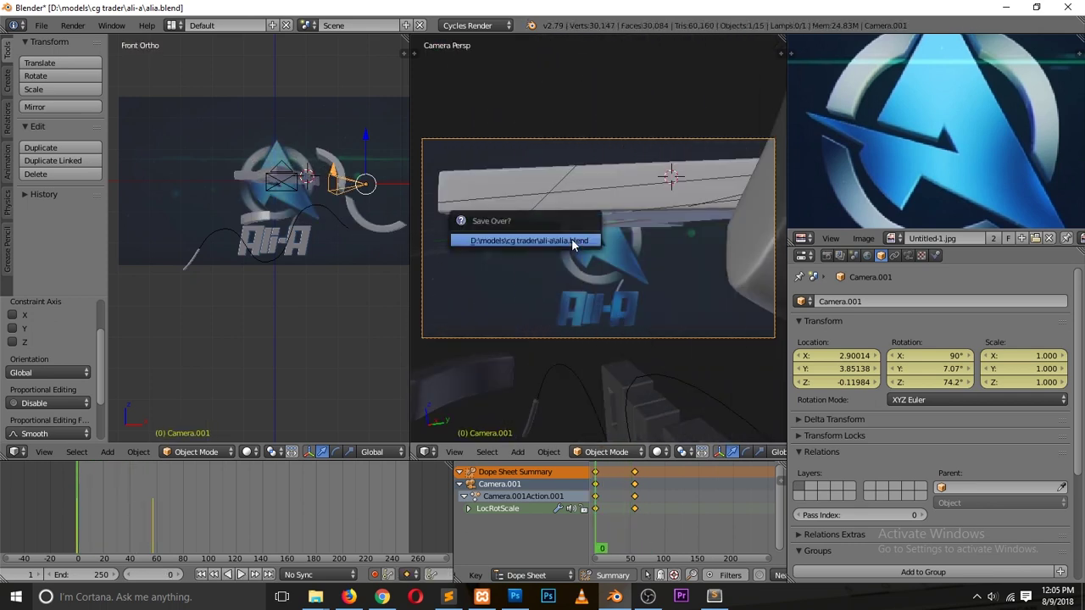
pyautogui.click(573, 240)
# - Replay the animation several times, then switch to the YouTube reference and play it
pyautogui.hotkey('alt', 'a')
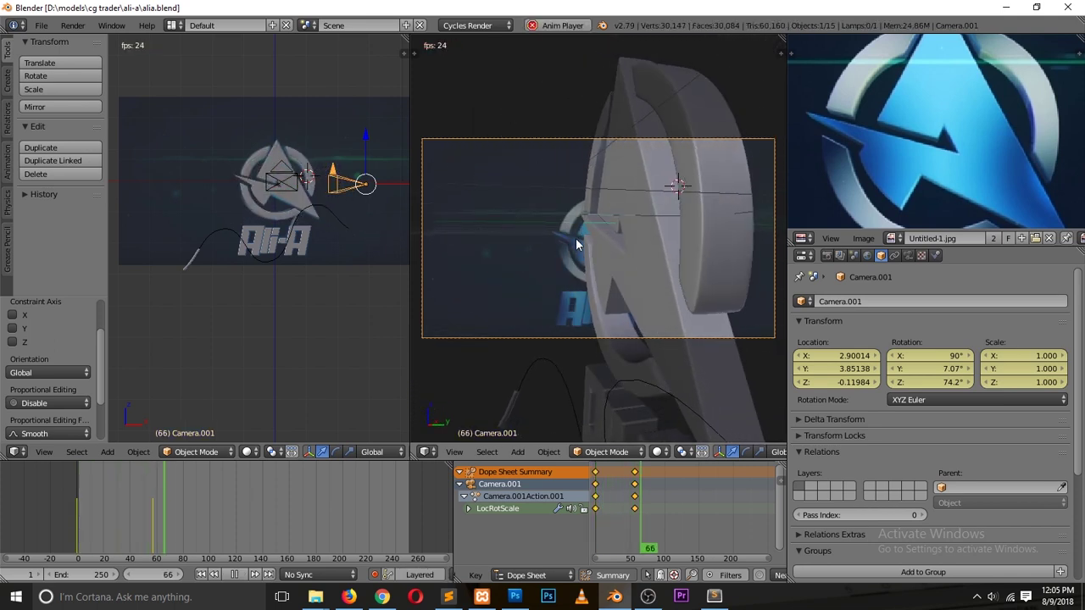
pyautogui.press('Escape')
pyautogui.hotkey('alt', 'a')
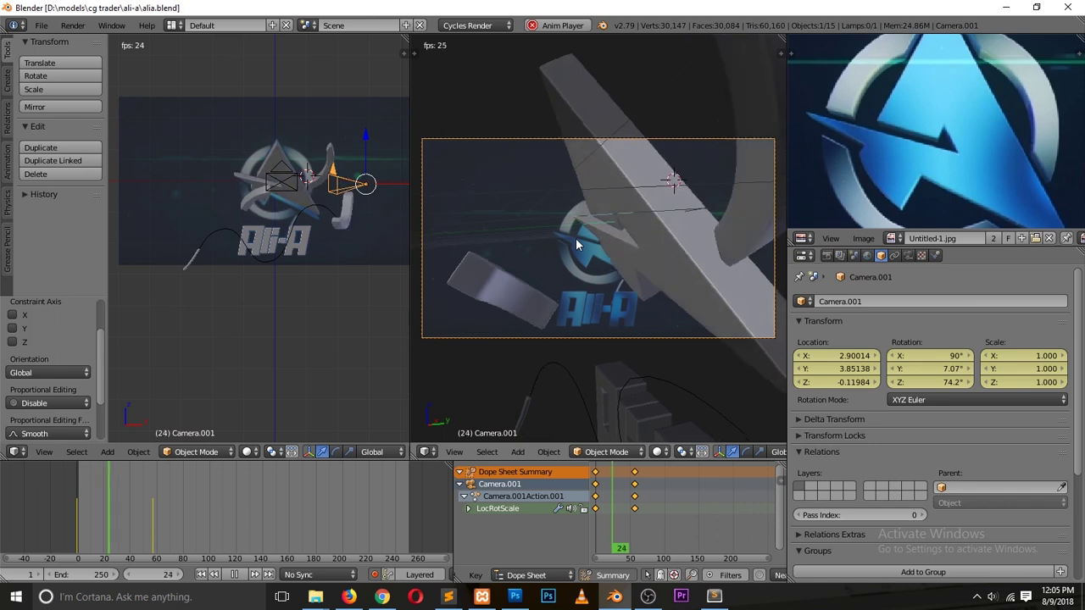
pyautogui.press('Escape')
pyautogui.hotkey('alt', 'a')
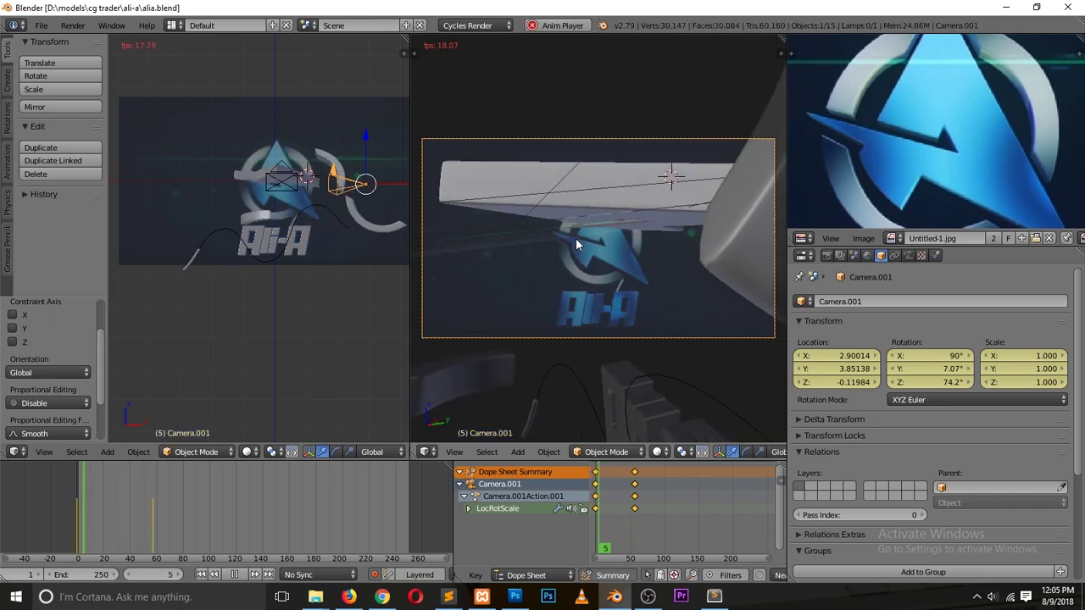
pyautogui.press('Escape')
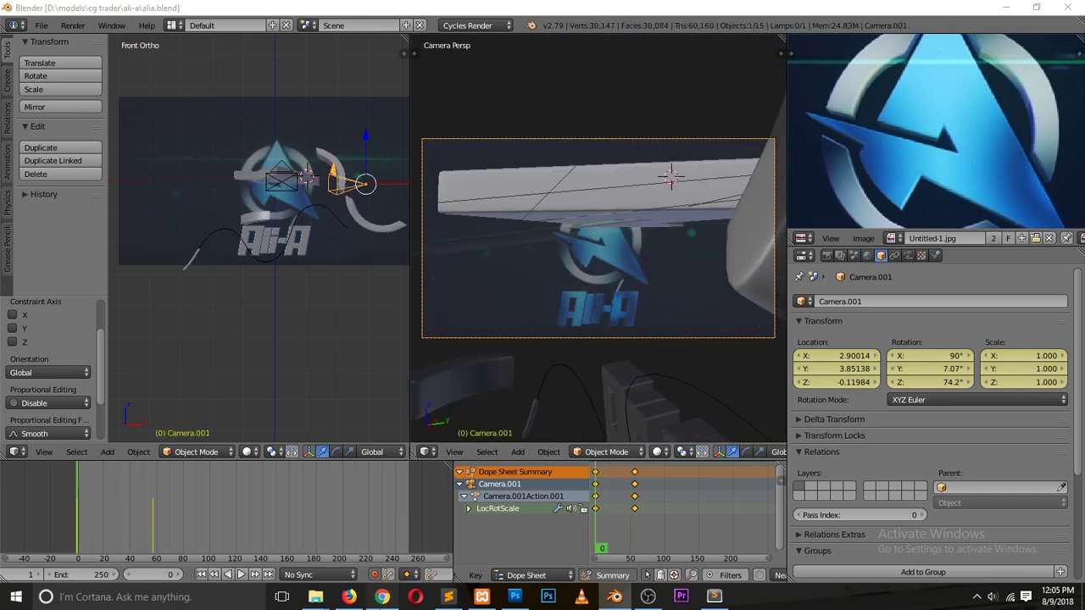
pyautogui.hotkey('alt', 'Tab')
pyautogui.click(310, 276)
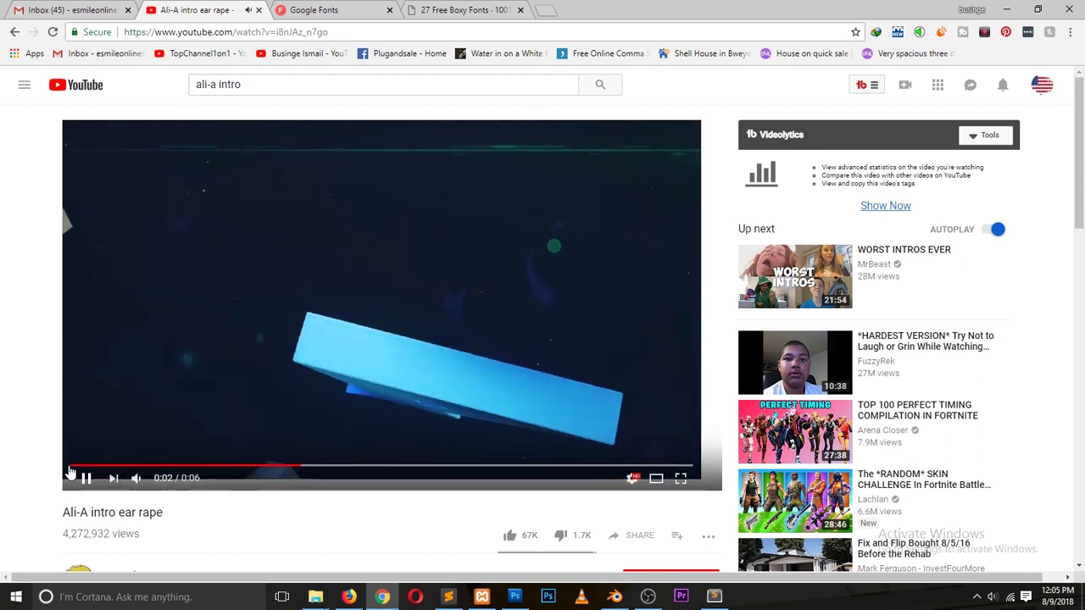
# - Replay the YouTube intro from the start, pause it, and return to Blender
pyautogui.click(71, 468)
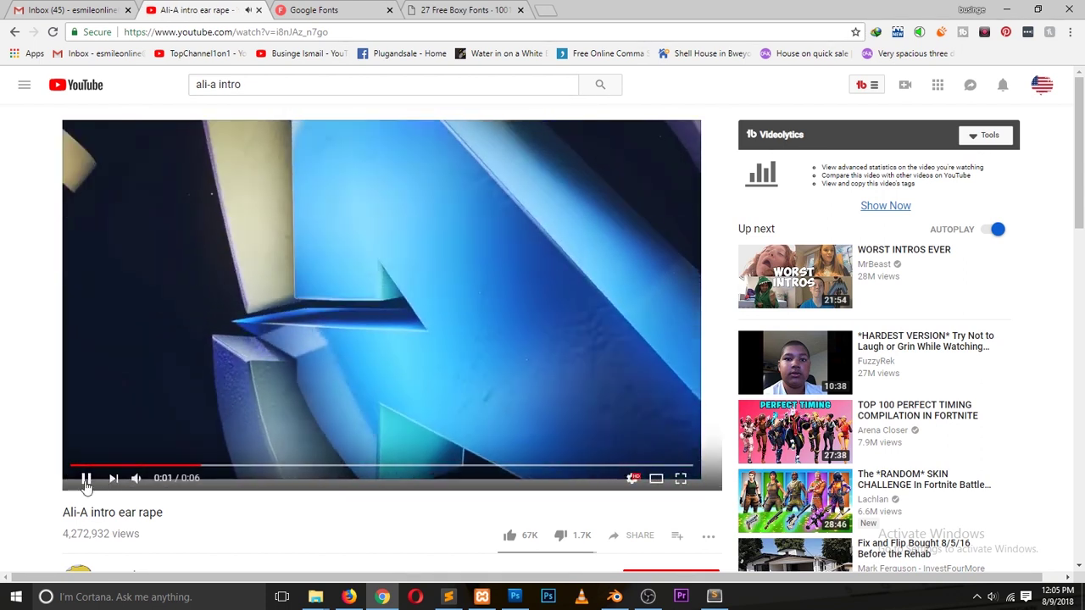
pyautogui.click(86, 480)
pyautogui.hotkey('alt', 'Tab')
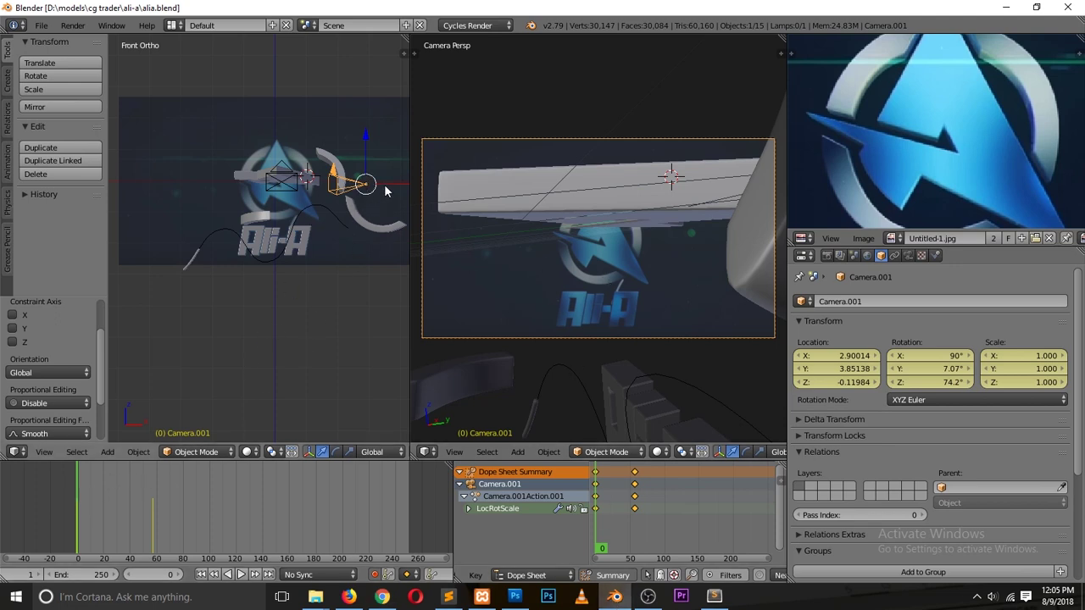
# - Move the camera to X 3.48 at frame 0 and X 2.45 at frame 57, then preview
pyautogui.press('g')
pyautogui.press('x')
pyautogui.click(404, 193)
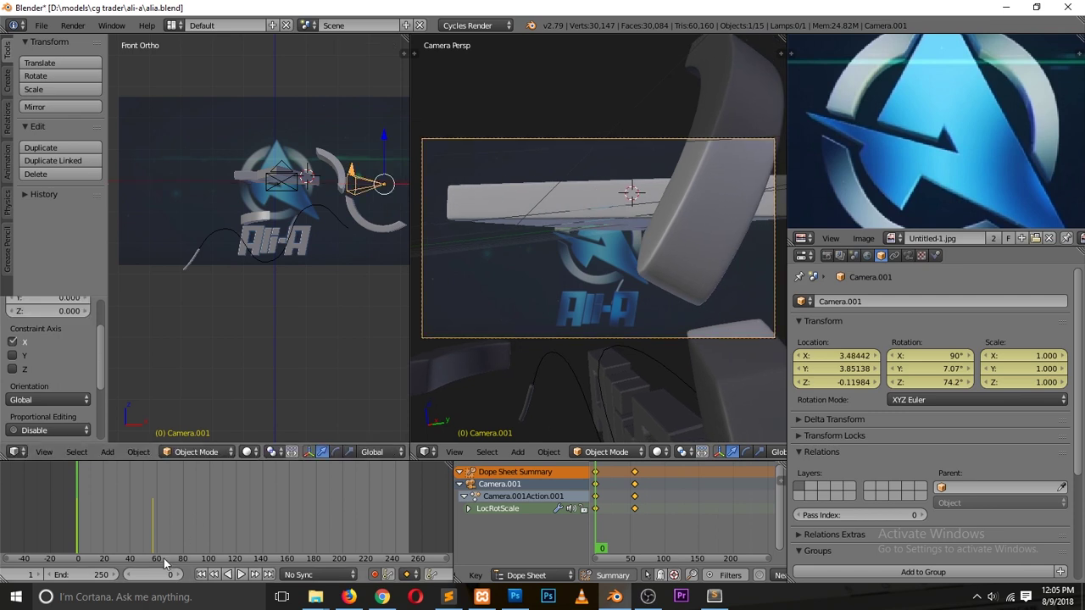
pyautogui.click(254, 576)
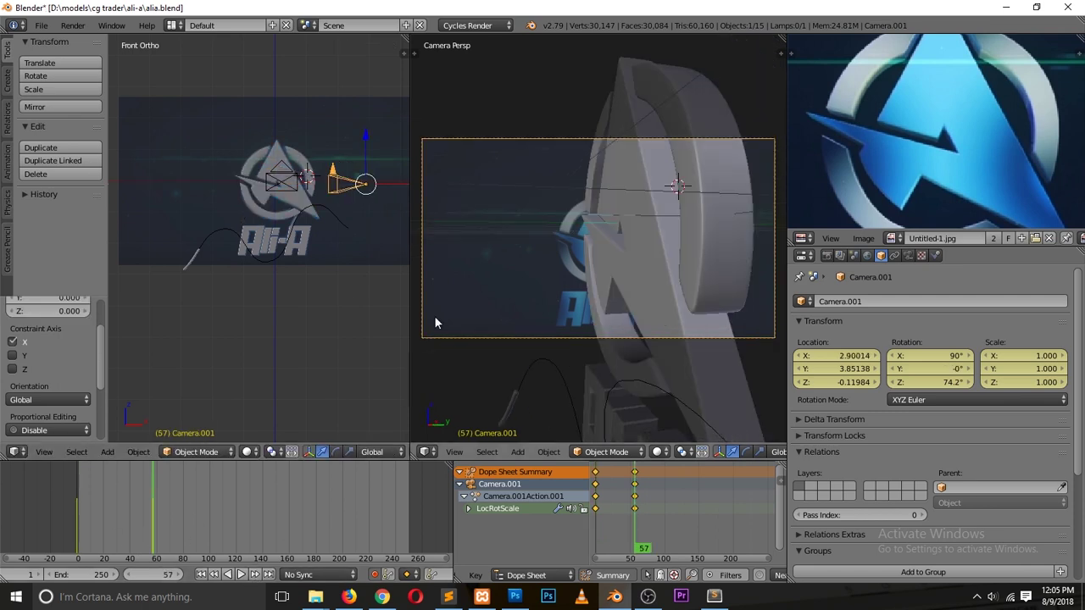
pyautogui.moveTo(389, 191); pyautogui.dragTo(376, 191)
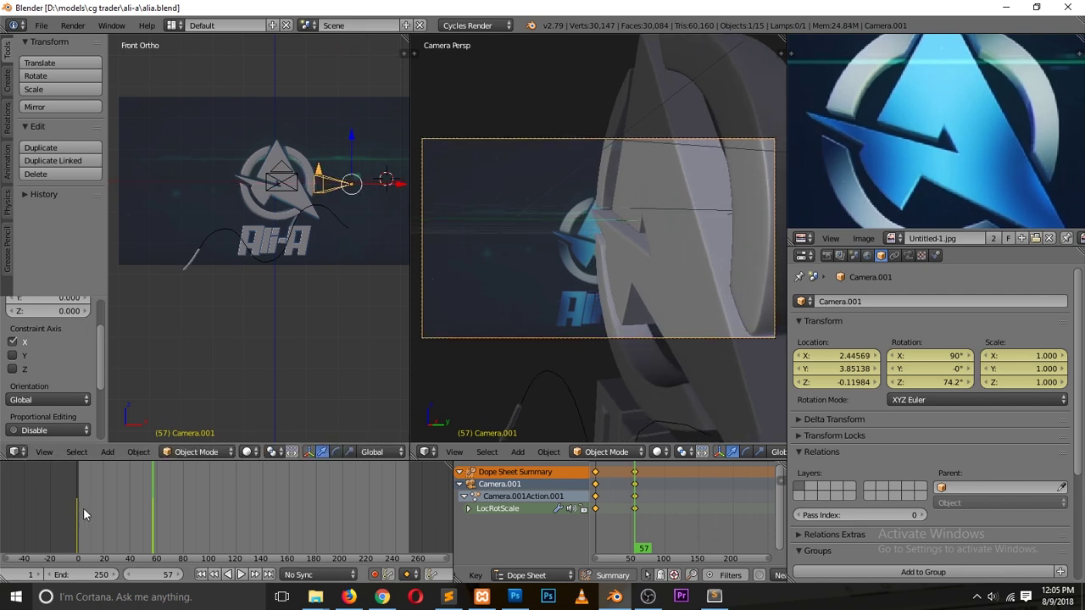
pyautogui.hotkey('alt', 'a')
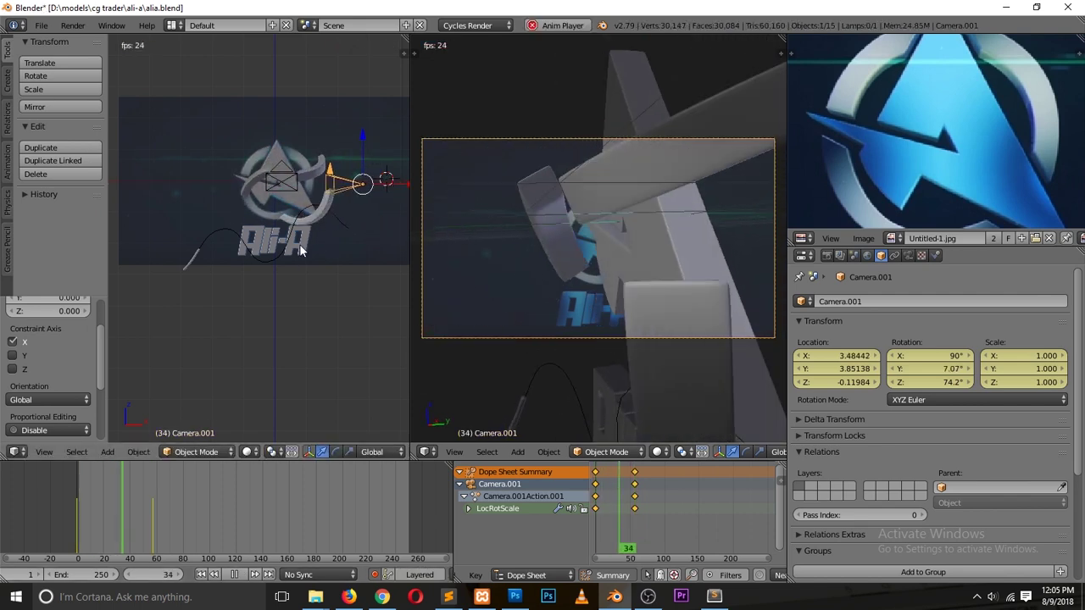
pyautogui.press('Escape')
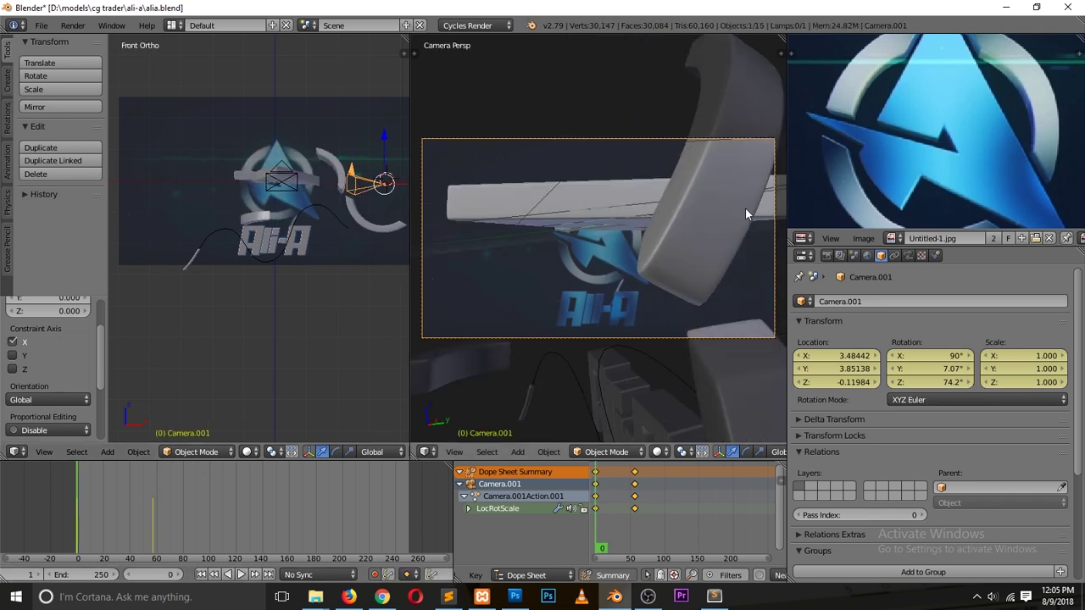
# - Rotate the camera 26° and replay the fly-past several times to review it
pyautogui.press('r')
pyautogui.click(738, 259)
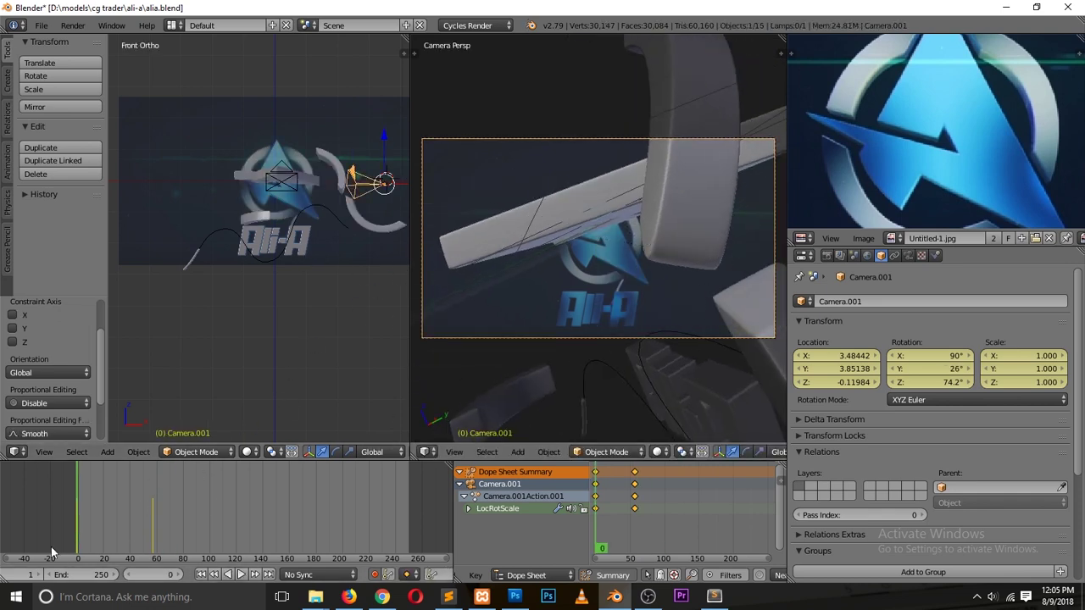
pyautogui.hotkey('alt', 'a')
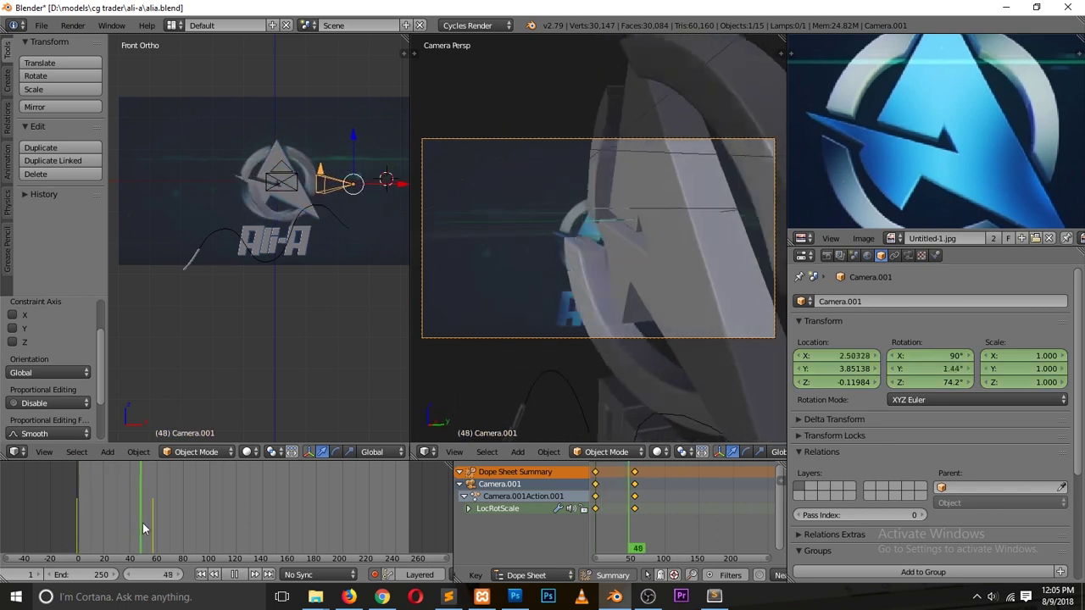
pyautogui.press('Escape')
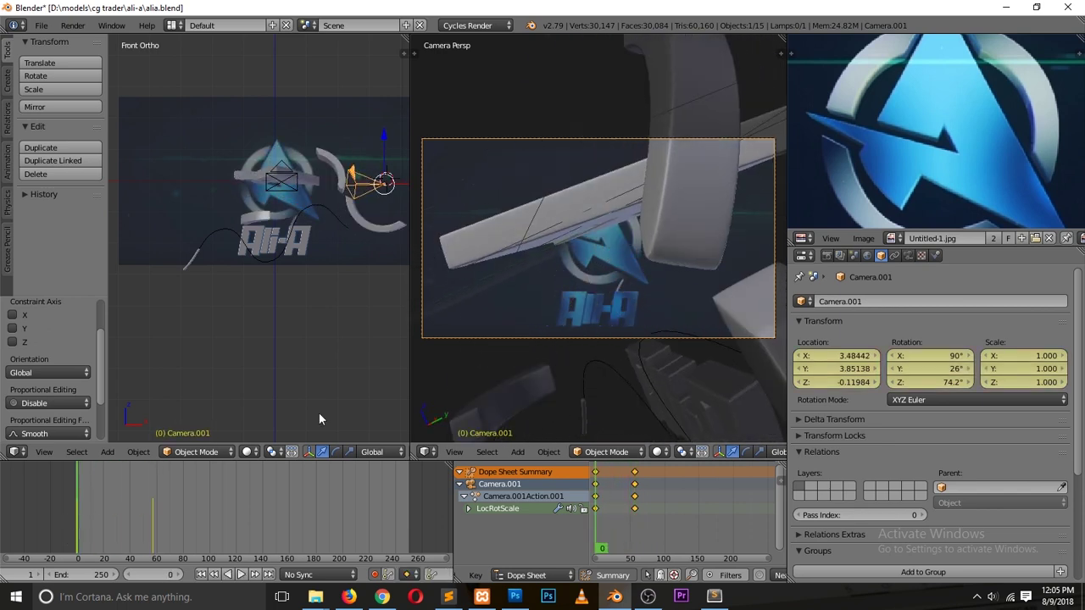
pyautogui.hotkey('alt', 'a')
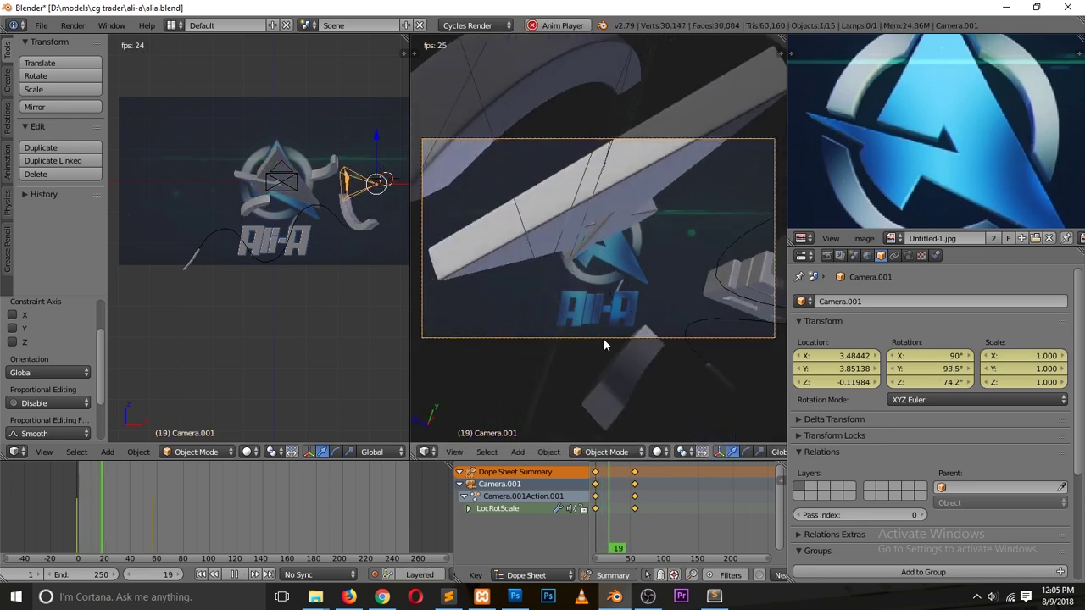
pyautogui.press('Escape')
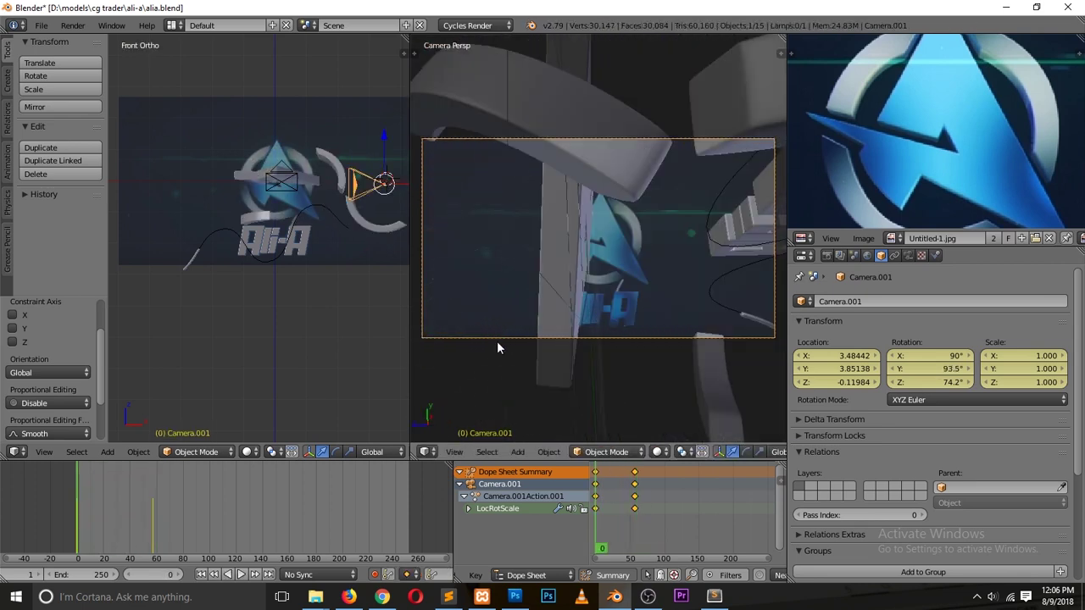
pyautogui.hotkey('alt', 'a')
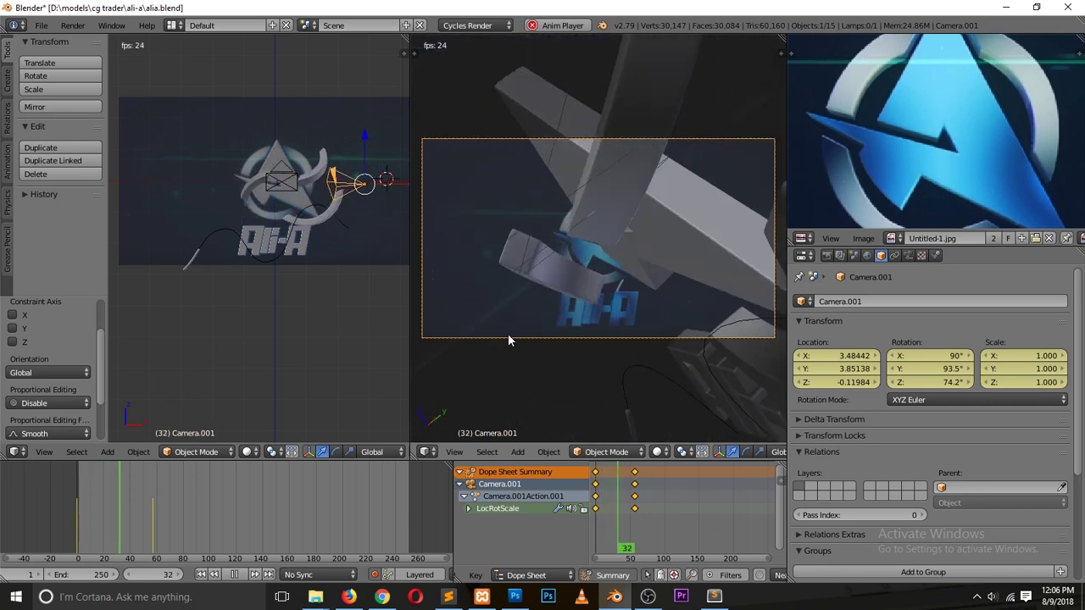
pyautogui.press('Escape')
# - Deselect everything, save alia.blend over the existing file, and play to frame 48
pyautogui.hotkey('alt', 'a')
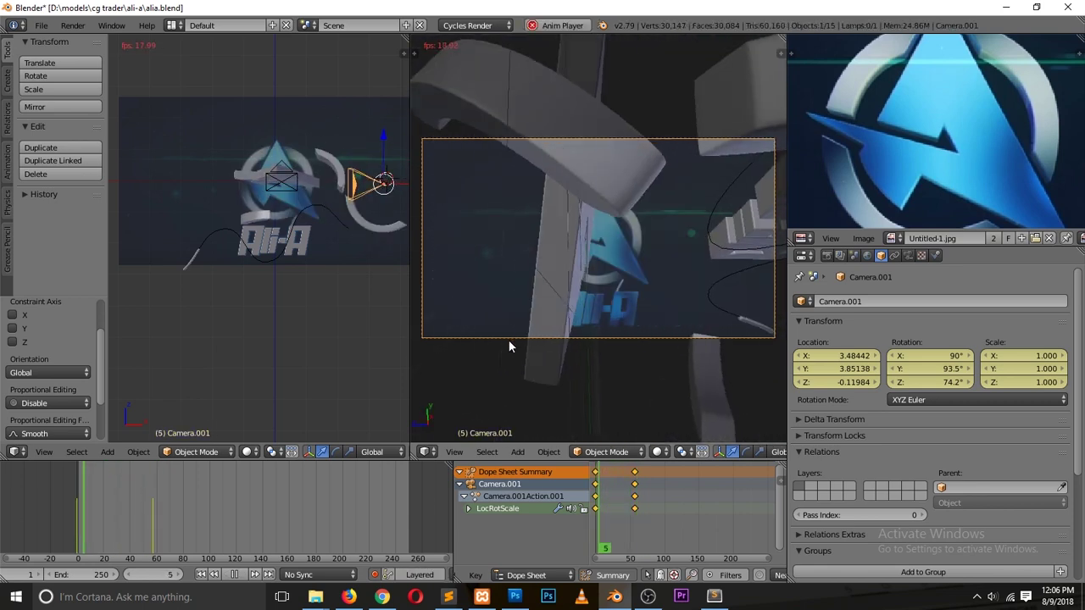
pyautogui.press('a')
pyautogui.hotkey('ctrl', 's')
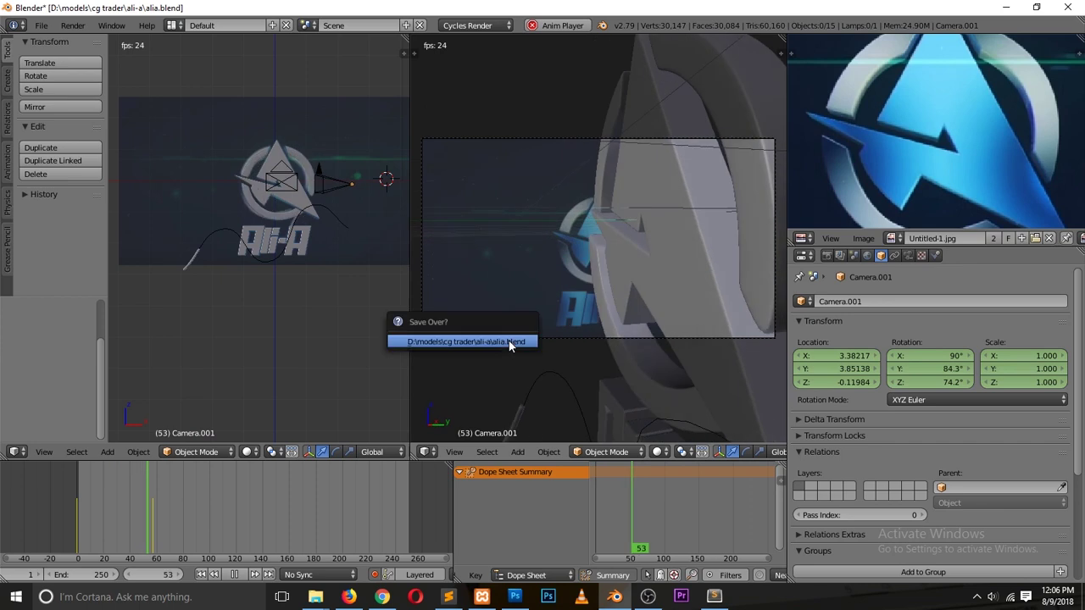
pyautogui.click(508, 341)
pyautogui.press('Escape')
pyautogui.hotkey('ctrl', 's')
pyautogui.click(509, 335)
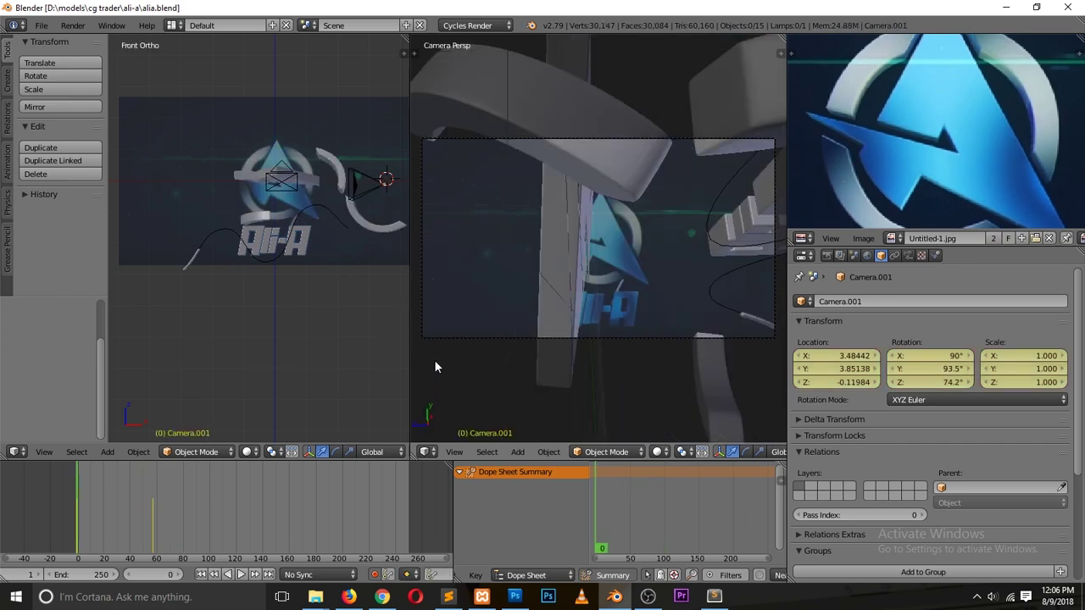
pyautogui.hotkey('alt', 'a')
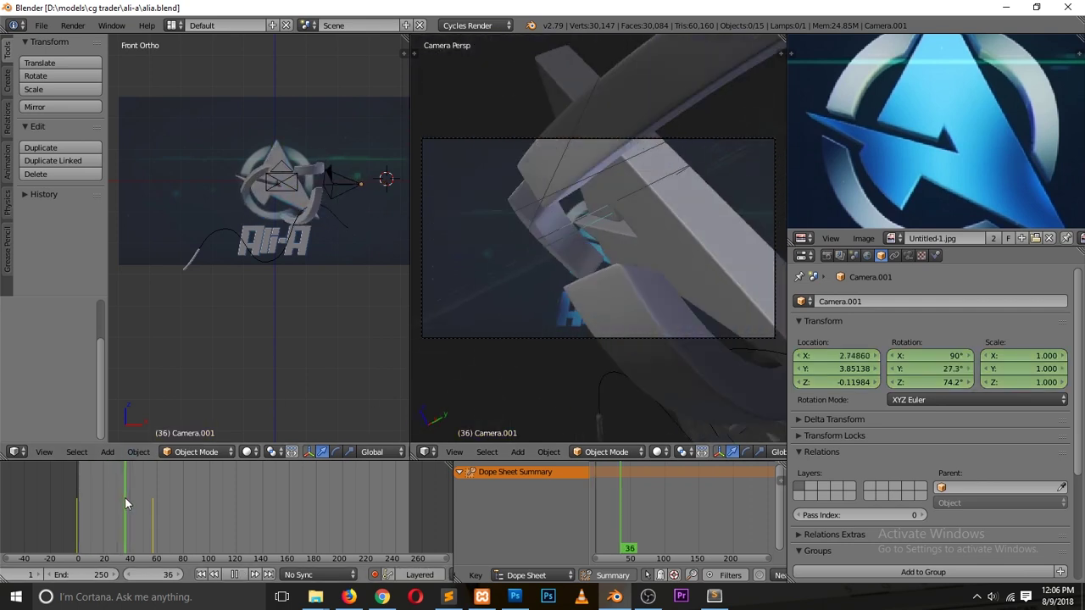
pyautogui.hotkey('alt', 'a')
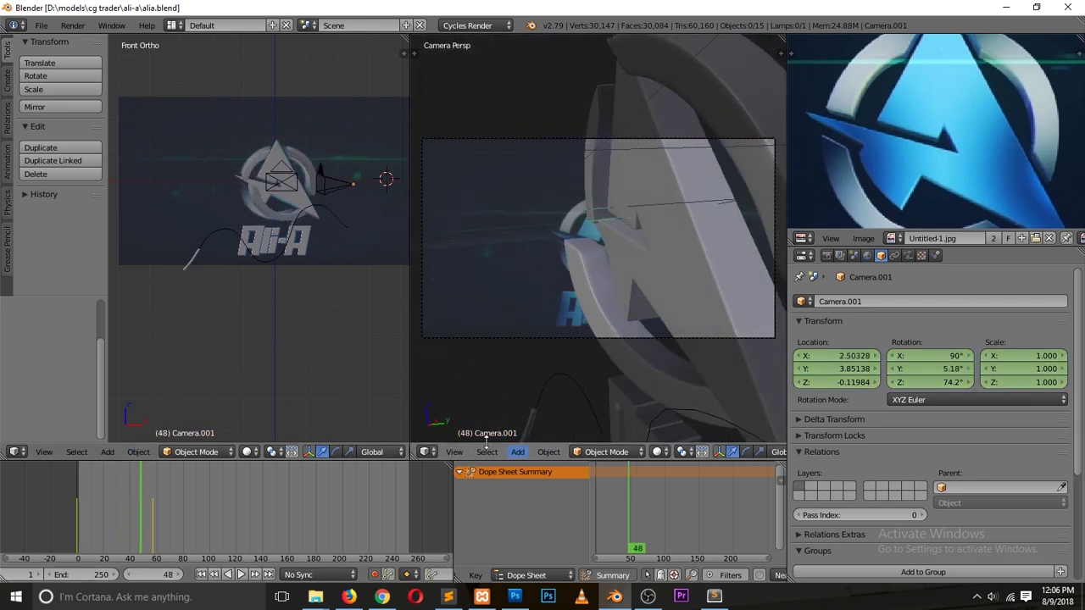
# - Switch the camera view to Rendered shading and set the World Color to Environment Texture
pyautogui.click(658, 451)
pyautogui.click(691, 362)
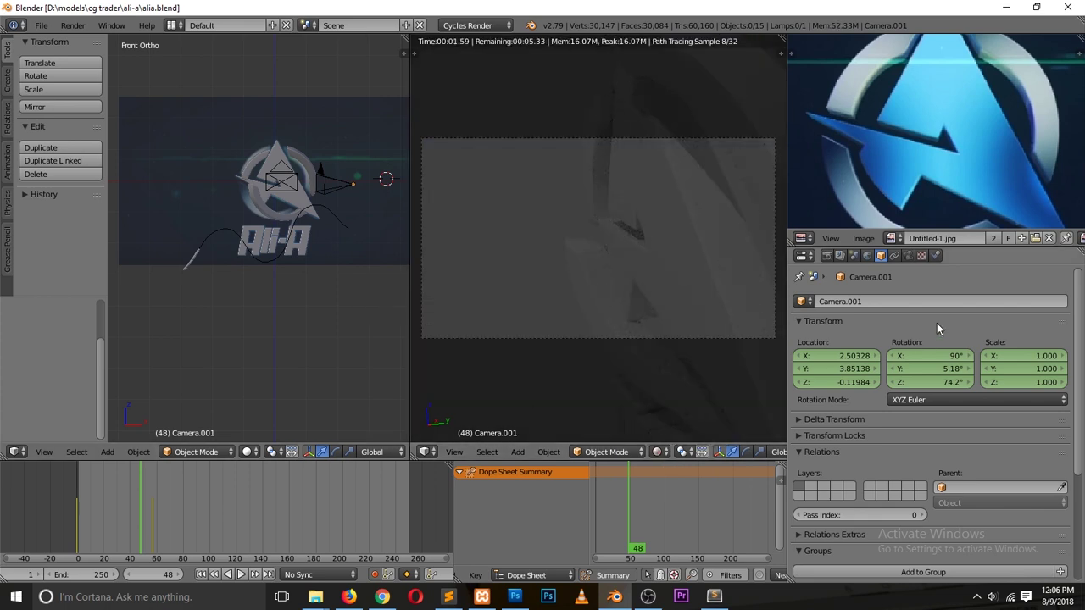
pyautogui.click(866, 255)
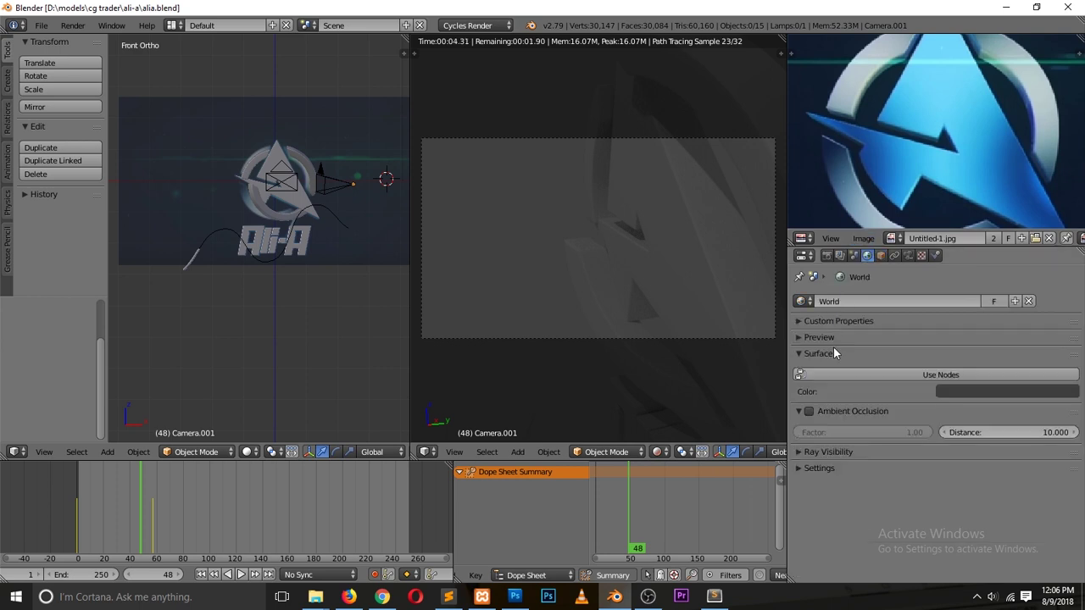
pyautogui.click(988, 375)
pyautogui.click(984, 375)
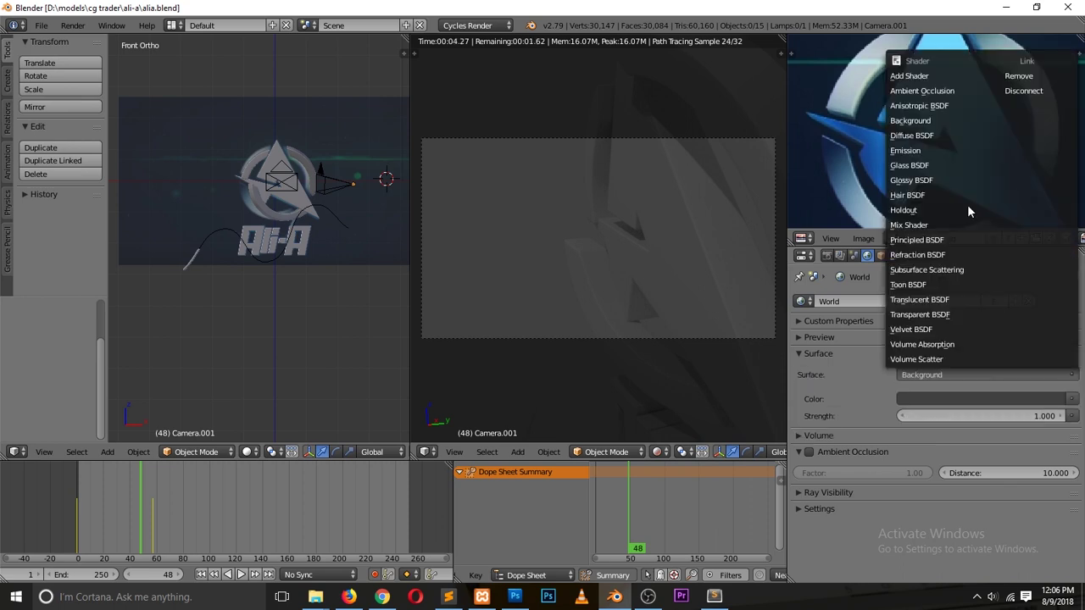
pyautogui.click(1072, 399)
pyautogui.click(835, 253)
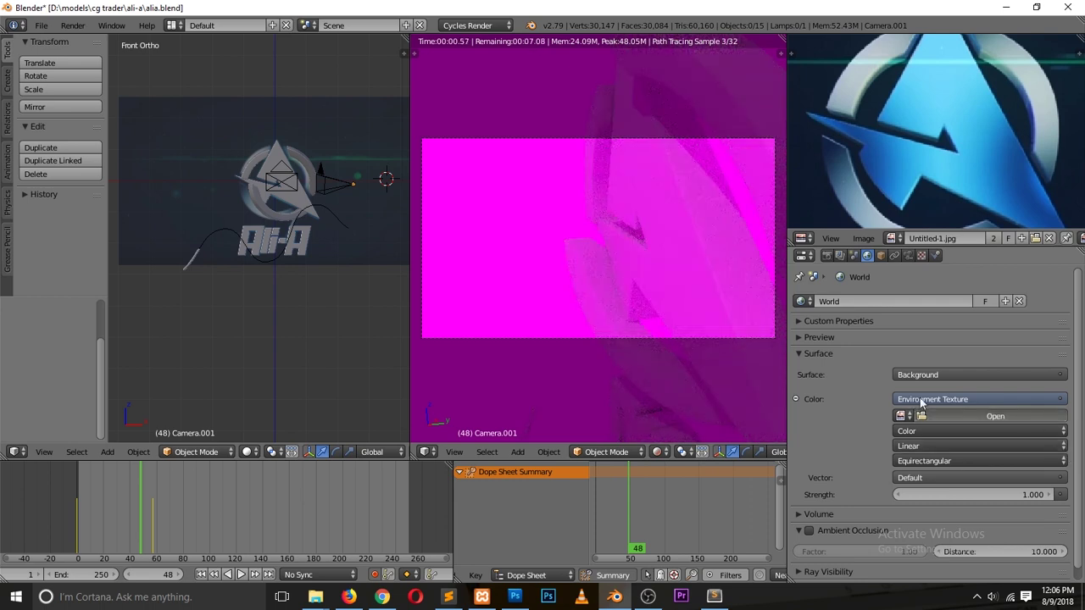
# - Load hdre_149.jpg from the TEXTURES folder as the world environment image
pyautogui.click(1004, 416)
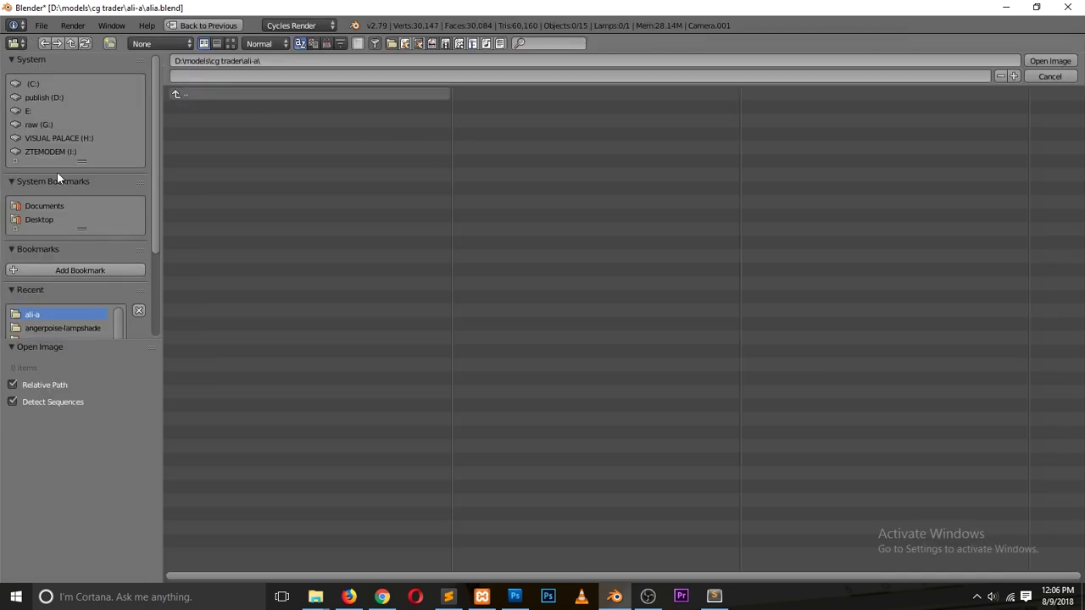
pyautogui.scroll(-4, 59, 328)
pyautogui.click(58, 328)
pyautogui.click(231, 43)
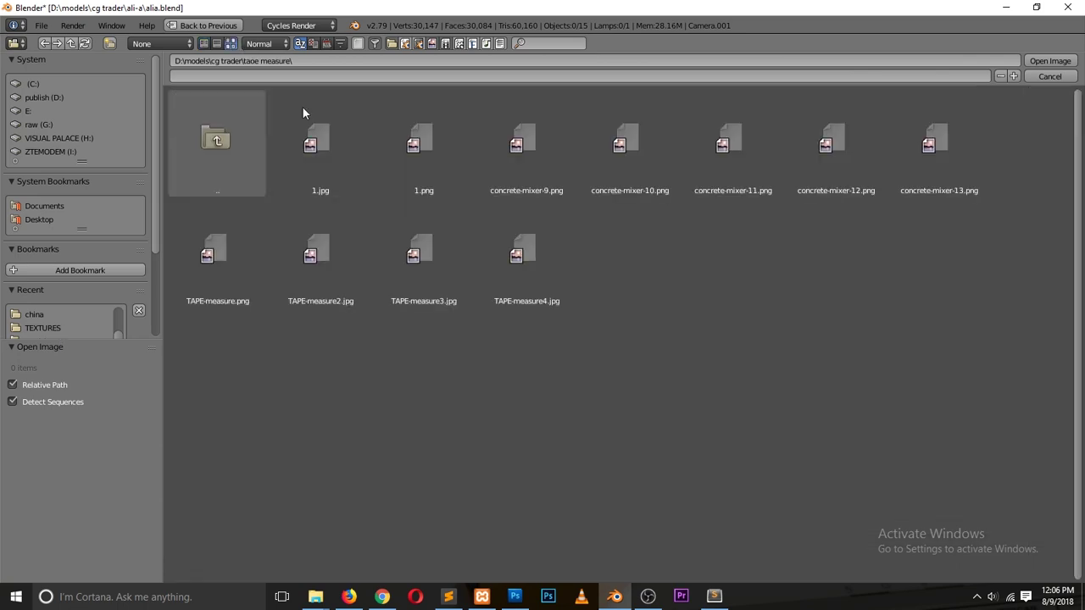
pyautogui.click(196, 149)
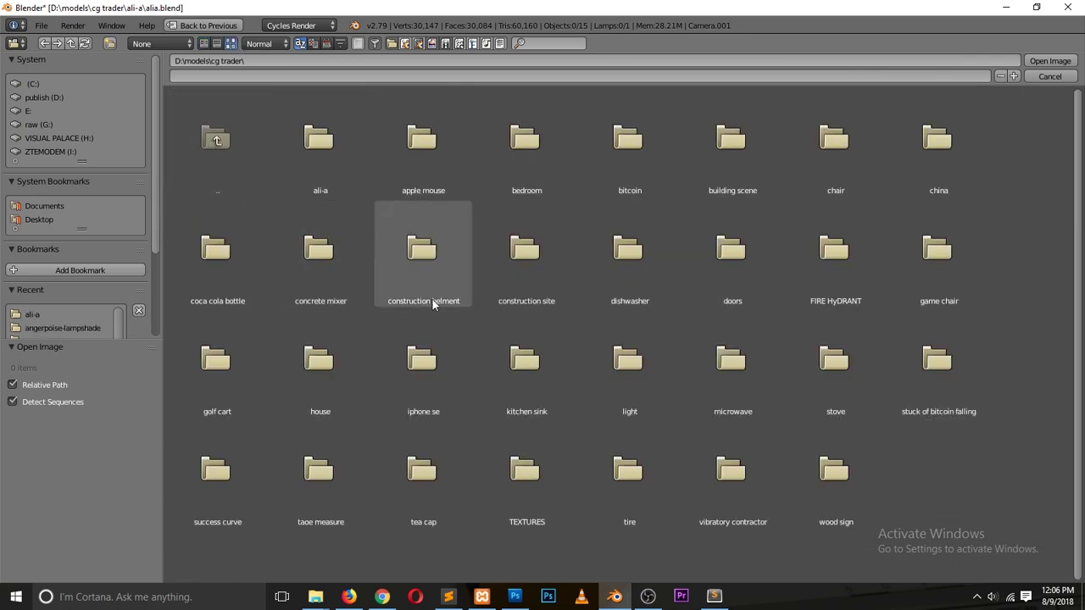
pyautogui.click(514, 503)
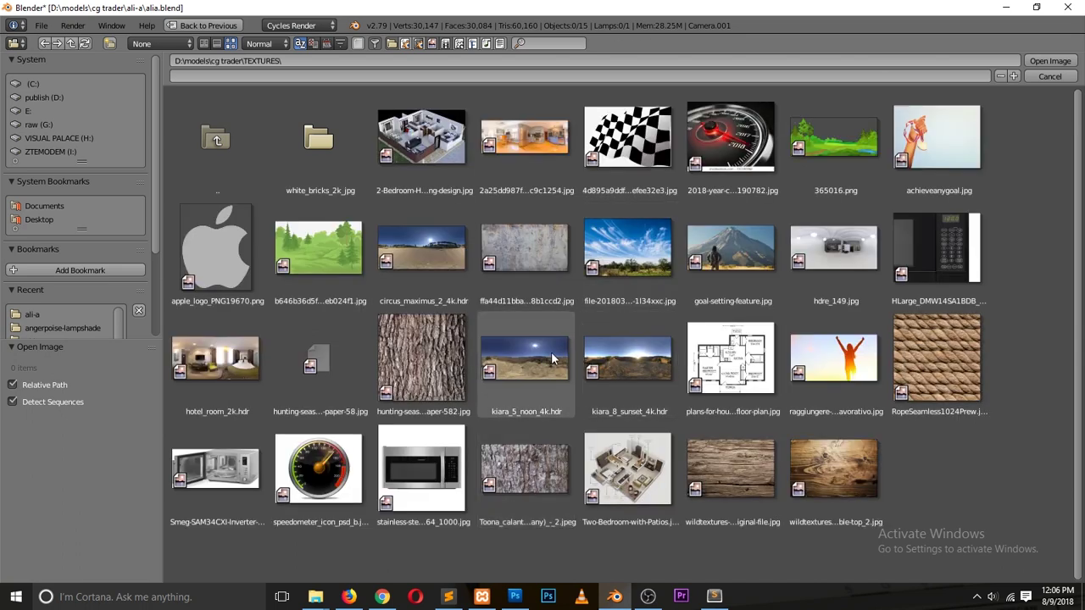
pyautogui.doubleClick(831, 225)
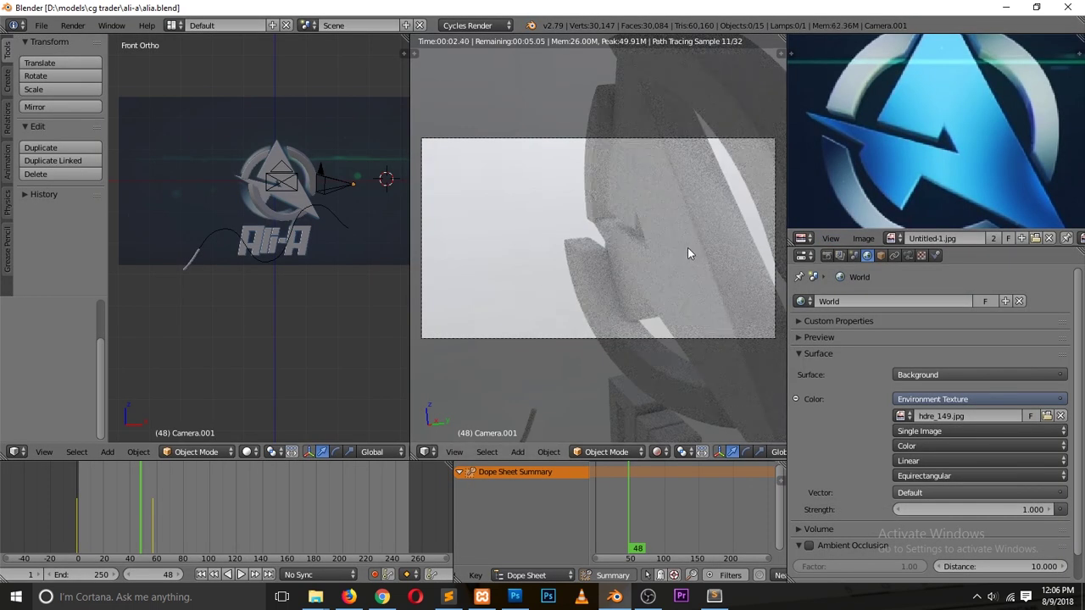
# - Select the logo plane and create a new material for it in a Node Editor
pyautogui.rightClick(278, 180)
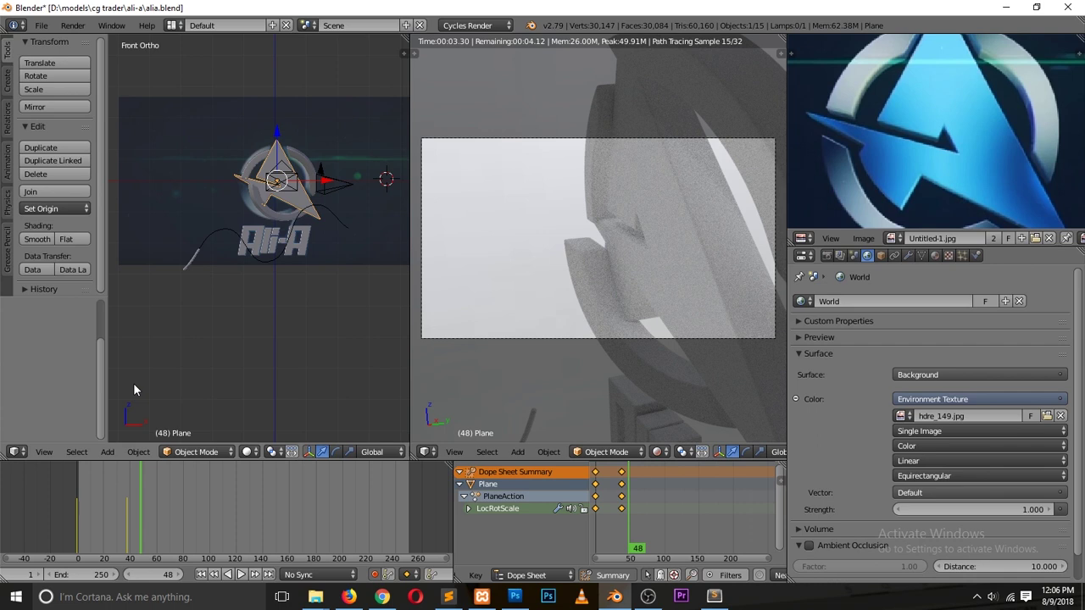
pyautogui.click(15, 452)
pyautogui.click(53, 304)
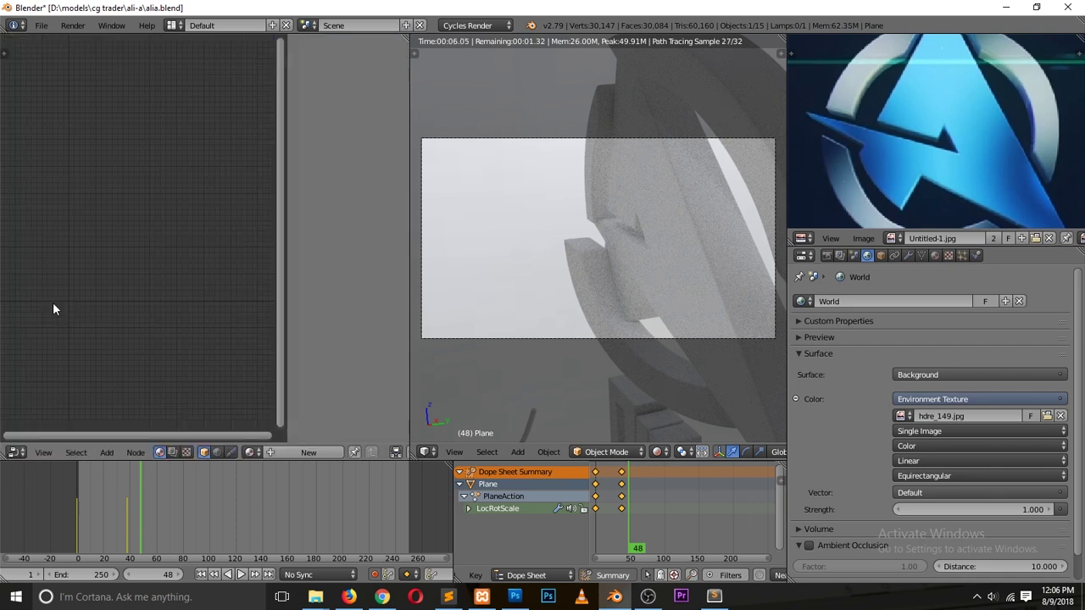
pyautogui.click(308, 452)
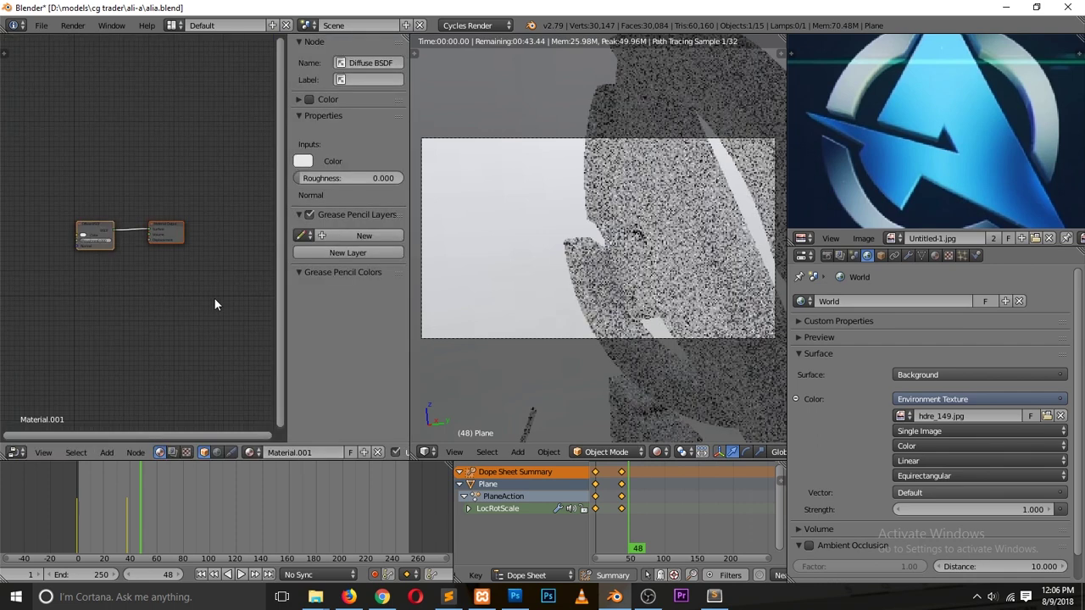
pyautogui.press('n')
pyautogui.scroll(2, 171, 268)
# - Add a Principled BSDF shader node into the material's node chain
pyautogui.hotkey('shift', 'a')
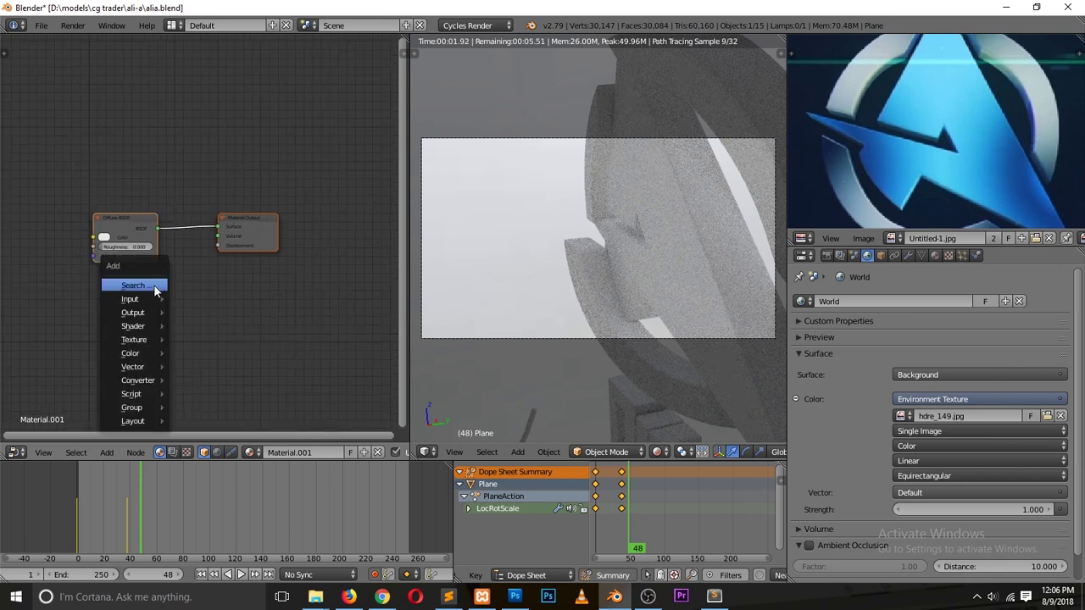
pyautogui.moveTo(133, 325)
pyautogui.click(215, 206)
pyautogui.click(219, 222)
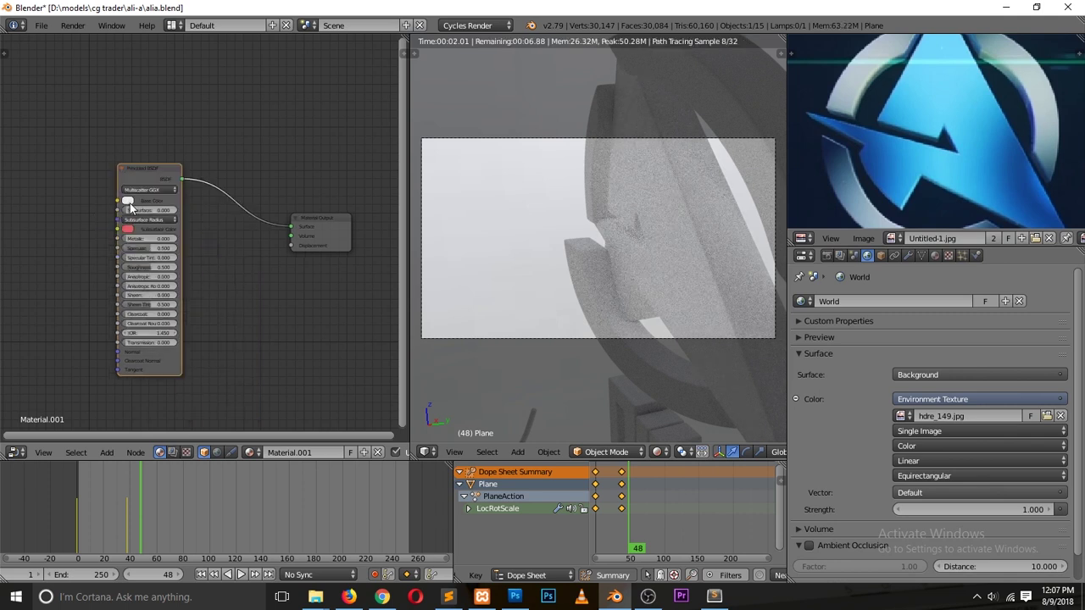
# - Give the Principled BSDF a sampled light-blue base colour, roughness 0.142 and Metallic 1
pyautogui.press('e')
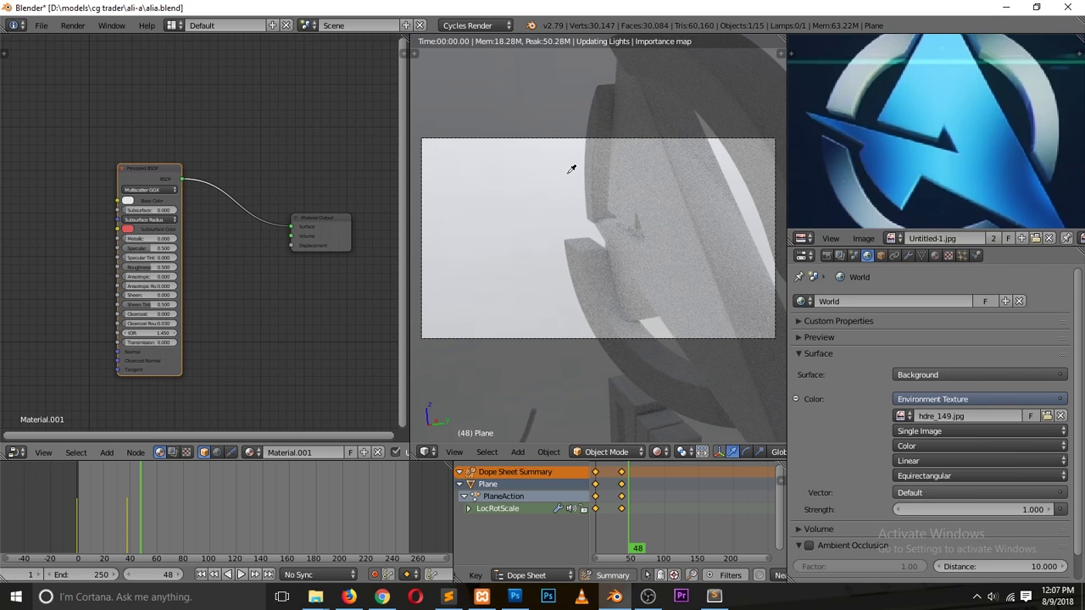
pyautogui.click(924, 139)
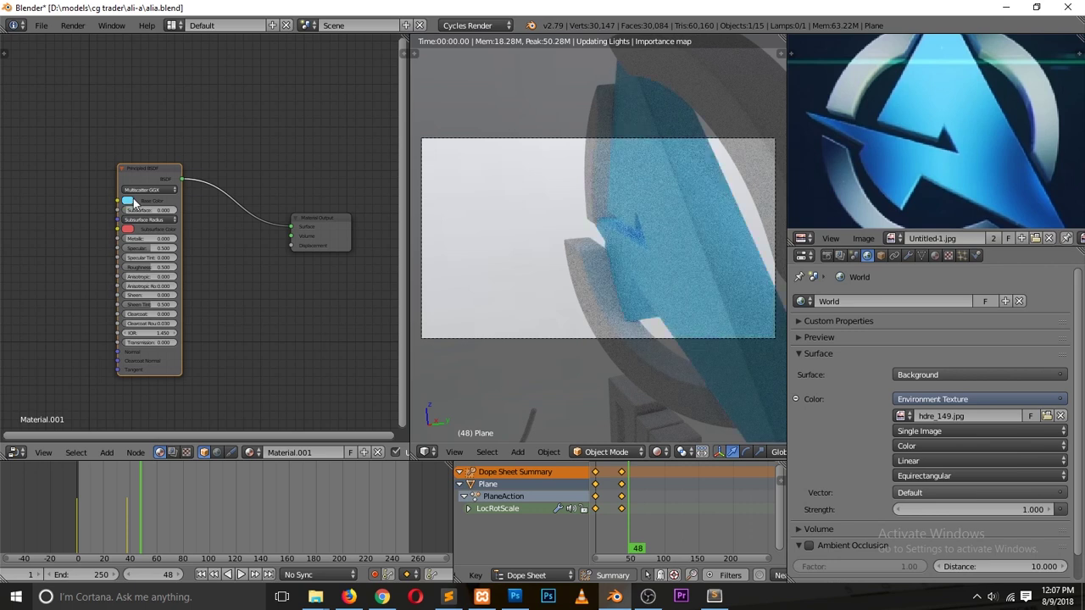
pyautogui.click(129, 201)
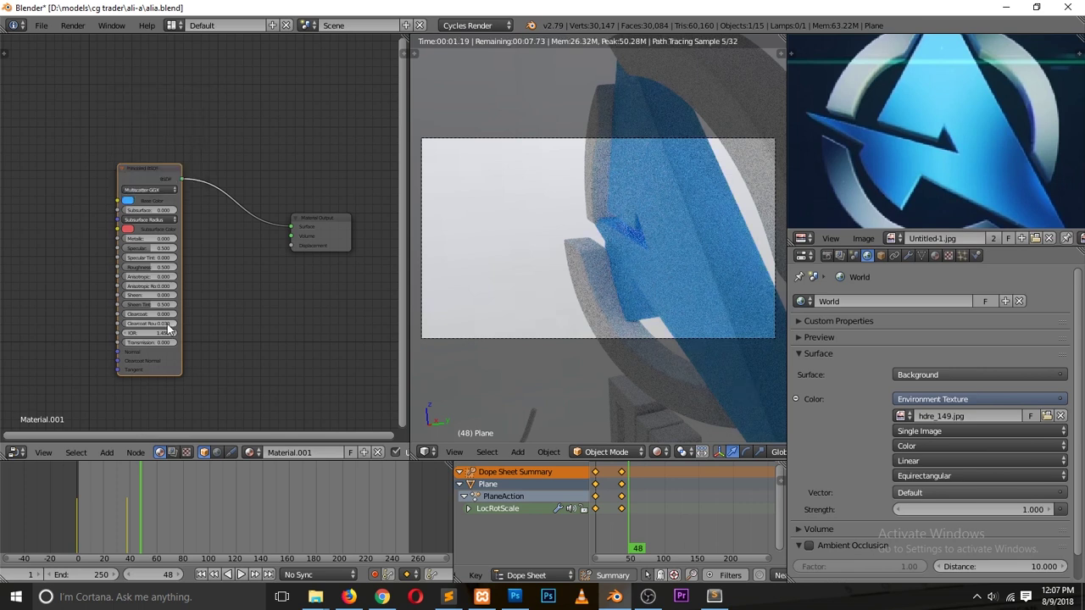
pyautogui.scroll(2, 170, 330)
pyautogui.moveTo(140, 279); pyautogui.dragTo(114, 279)
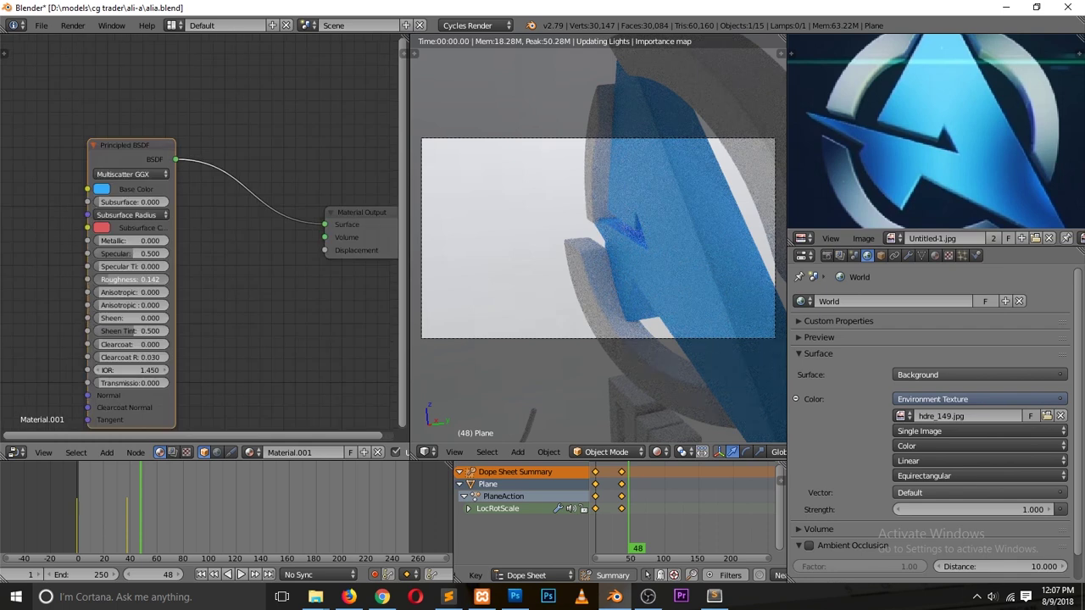
pyautogui.moveTo(127, 241); pyautogui.dragTo(169, 240)
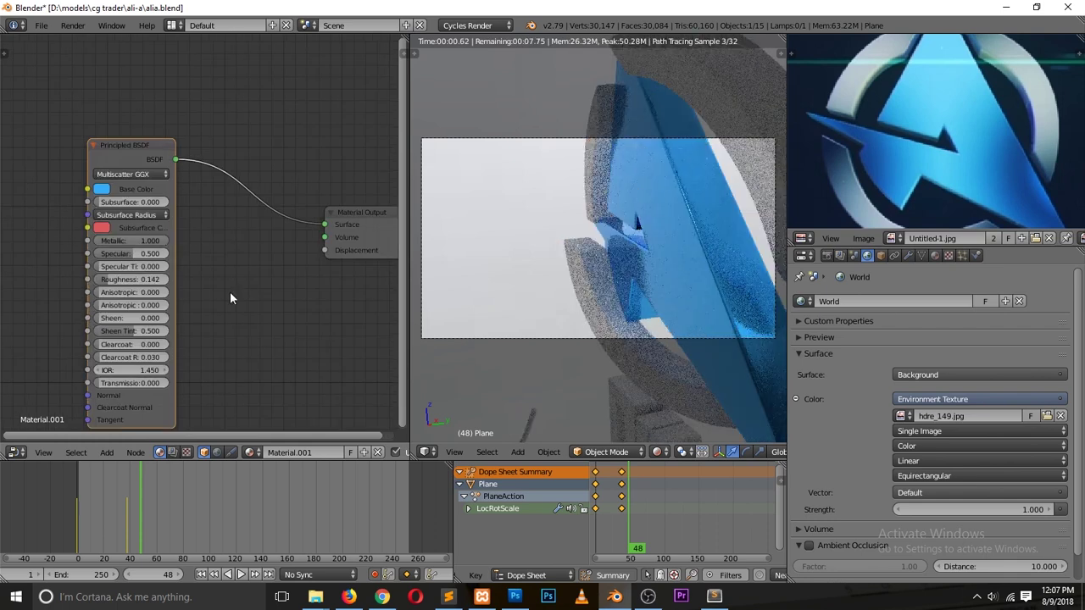
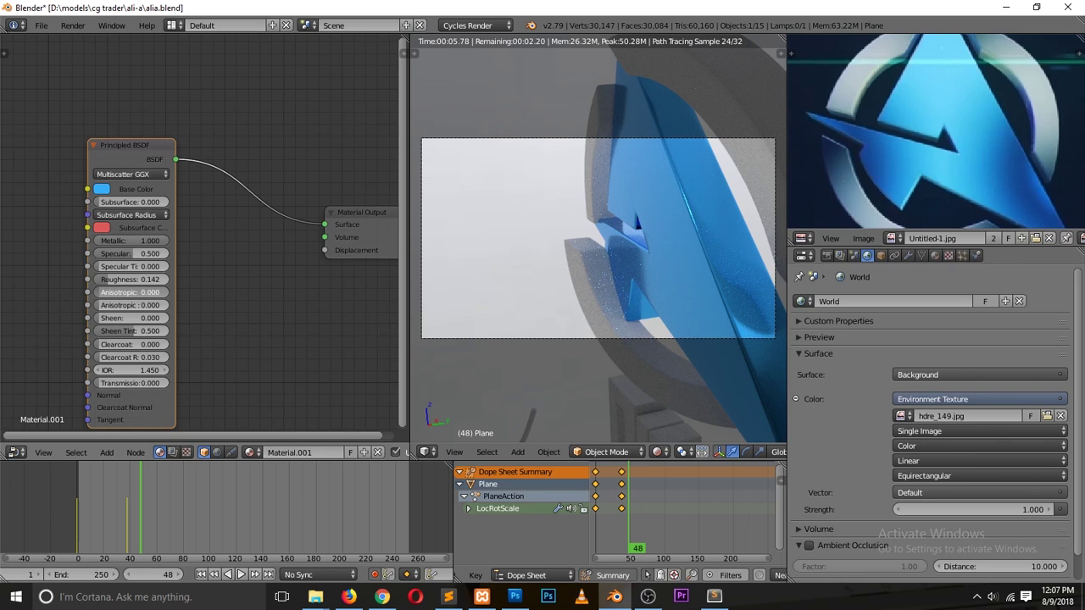
# - Set the Principled BSDF Anisotropic to 1.000 and Anisotropic Rotation to 0.267
pyautogui.moveTo(127, 293); pyautogui.dragTo(169, 292)
pyautogui.press('g')
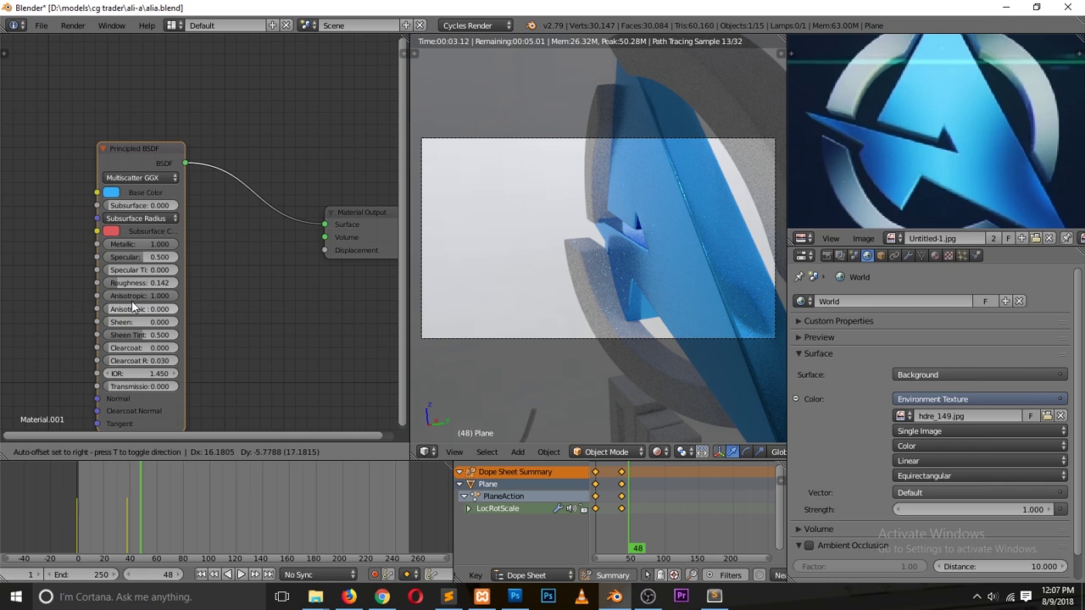
pyautogui.click(133, 308)
pyautogui.moveTo(133, 308); pyautogui.dragTo(172, 326)
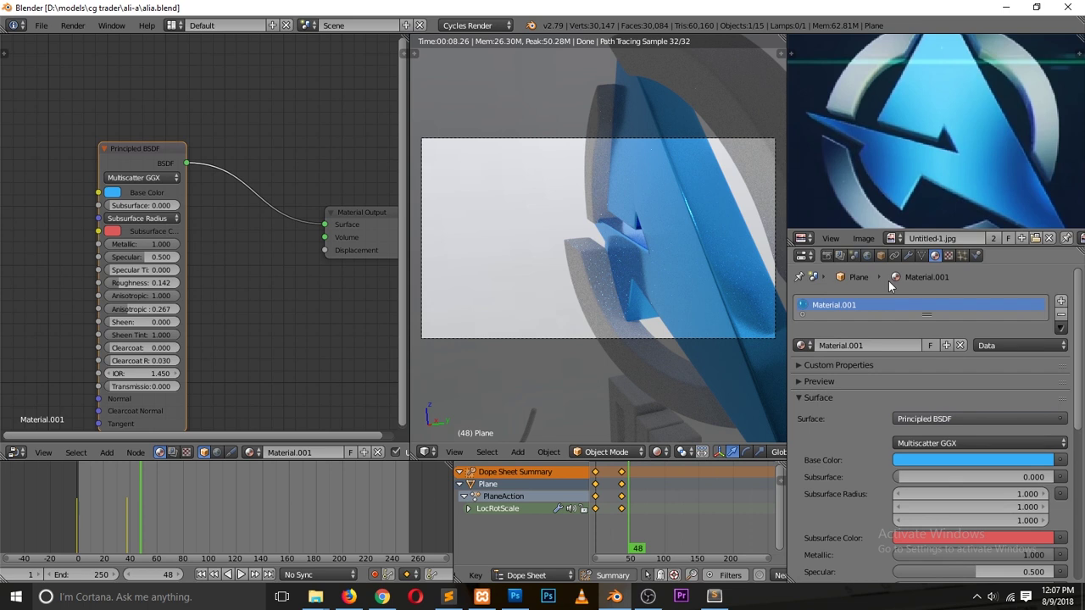
# - In Scene properties, collapse the Units, Scene and Keying Sets panels and expand Color Management
pyautogui.click(853, 255)
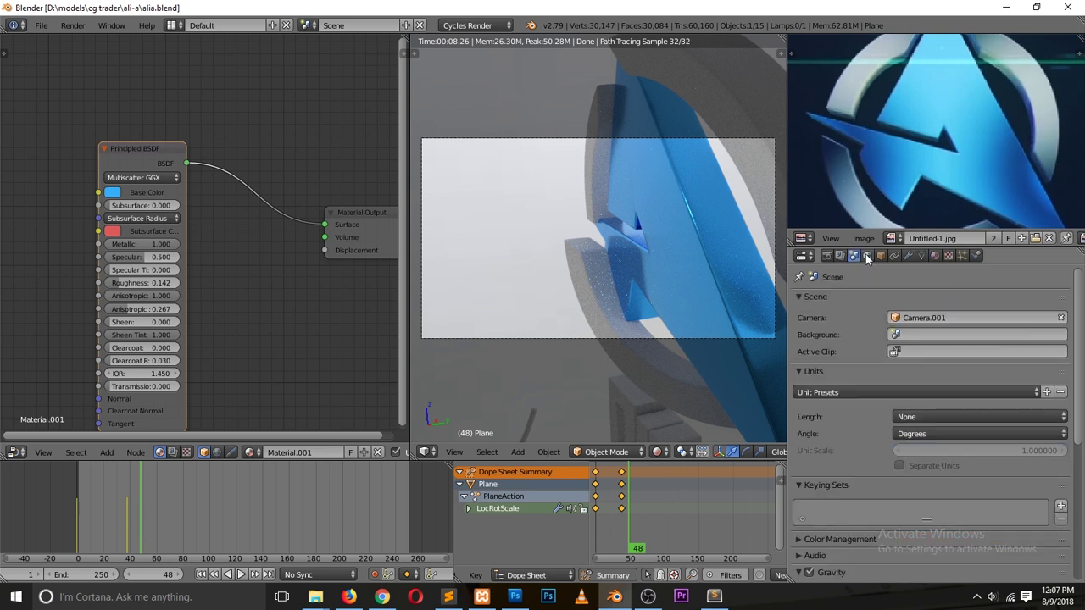
pyautogui.click(805, 387)
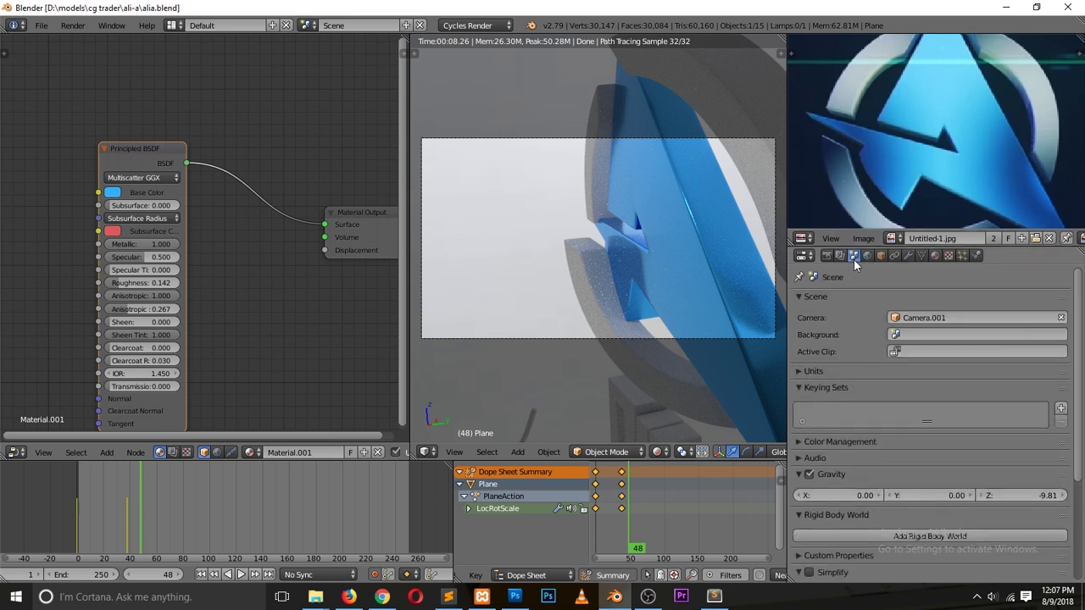
pyautogui.click(801, 295)
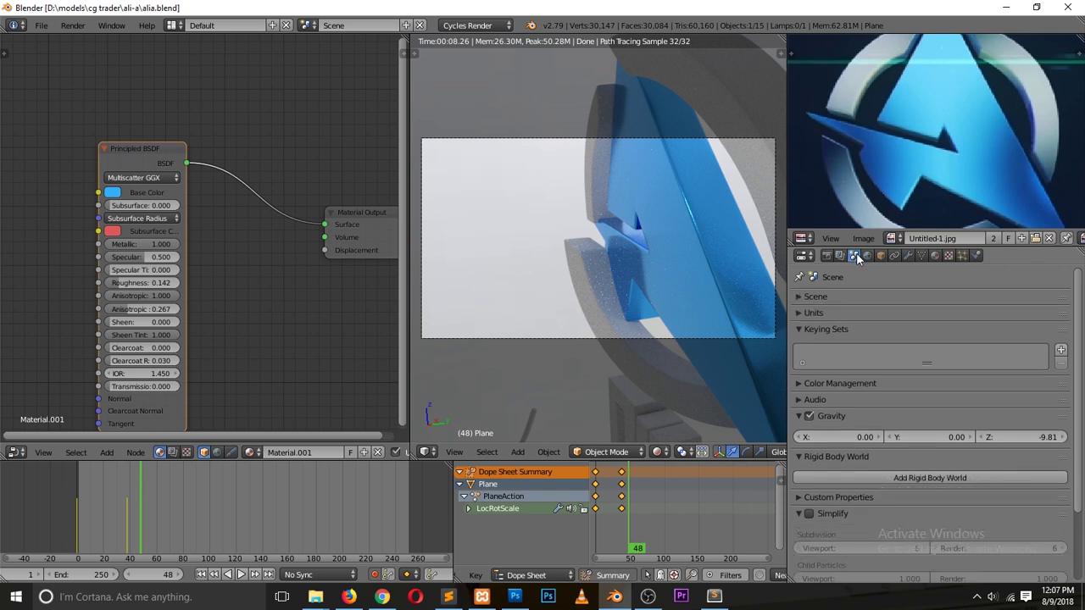
pyautogui.click(804, 329)
pyautogui.scroll(-2, 822, 489)
pyautogui.scroll(1, 827, 407)
pyautogui.click(840, 256)
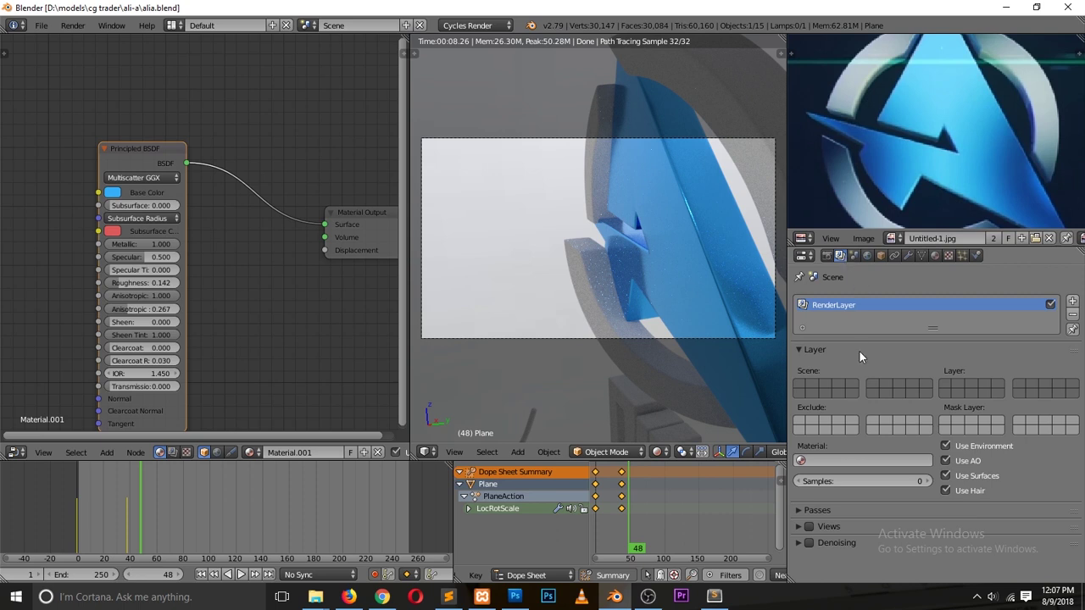
pyautogui.click(854, 256)
pyautogui.click(840, 256)
pyautogui.click(853, 254)
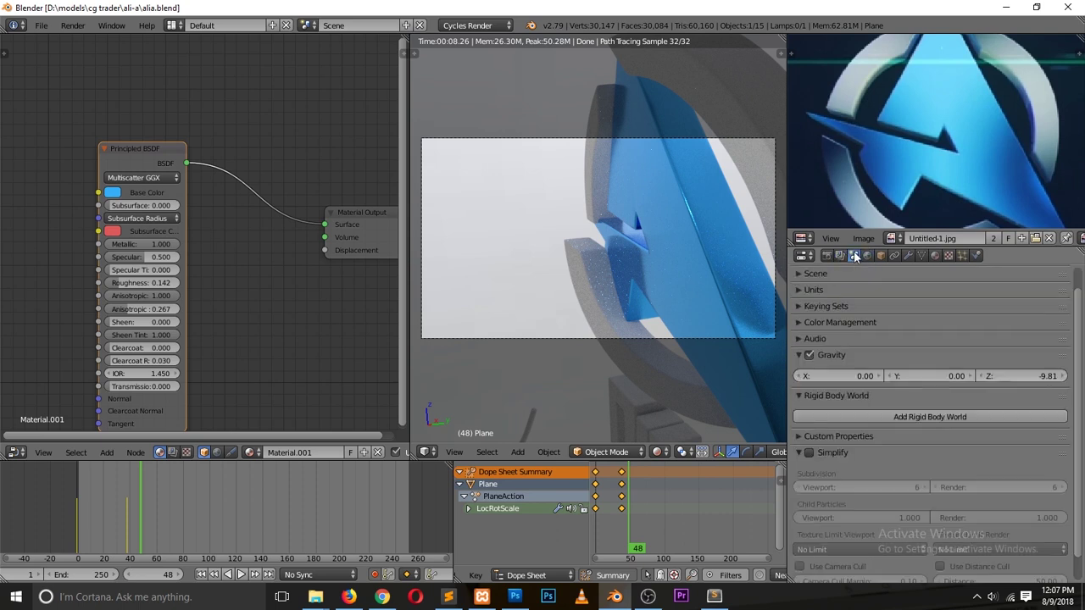
pyautogui.scroll(-1, 809, 440)
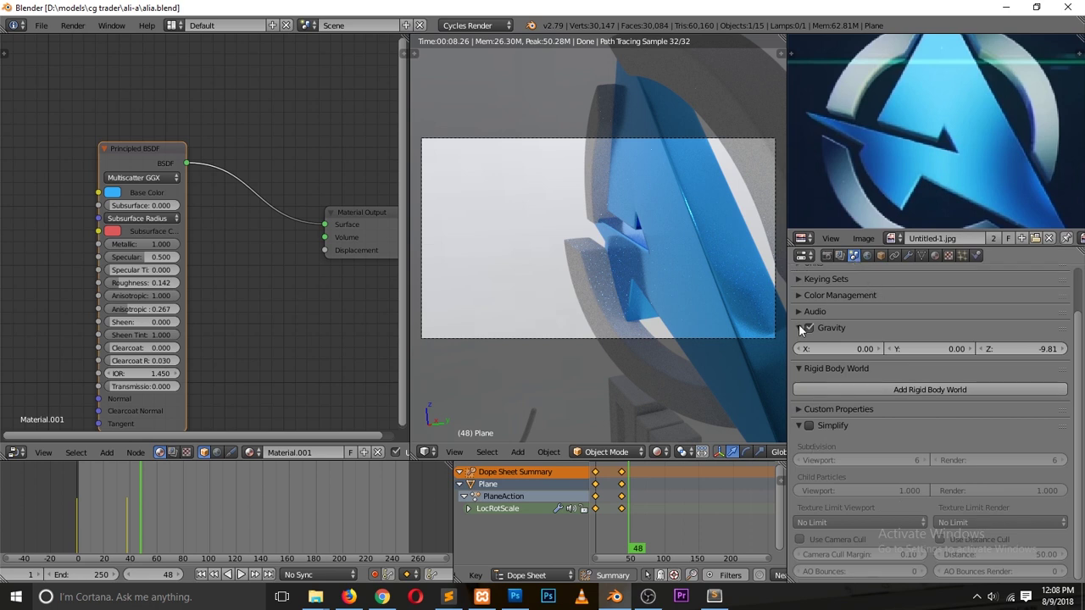
pyautogui.click(799, 295)
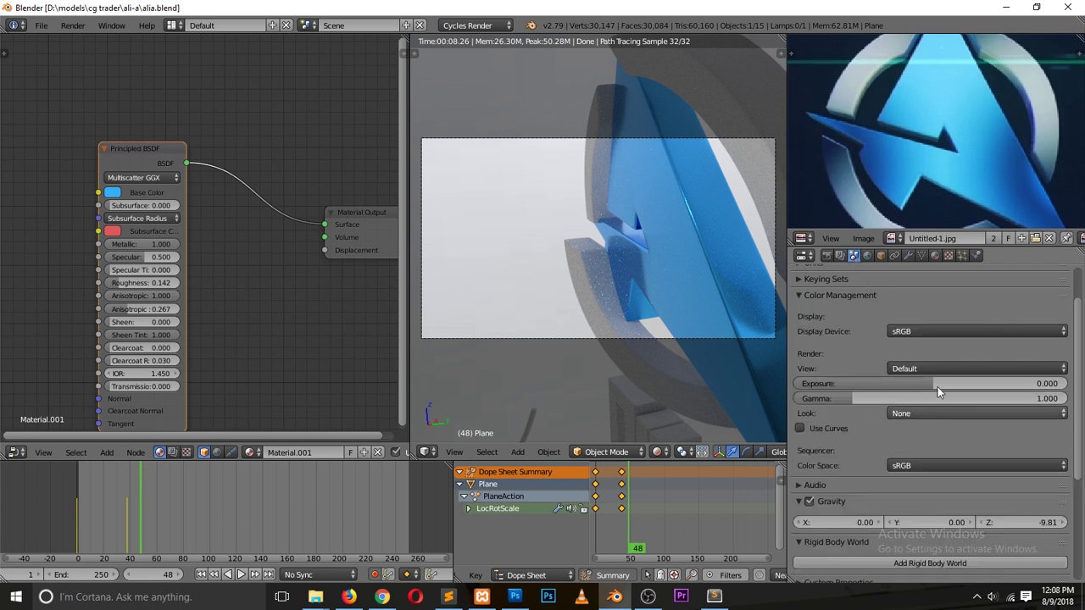
# - Set the view transform to Filmic, sequencer colour space to Filmic Log, and look to Very High Contrast
pyautogui.click(963, 370)
pyautogui.click(962, 370)
pyautogui.click(963, 369)
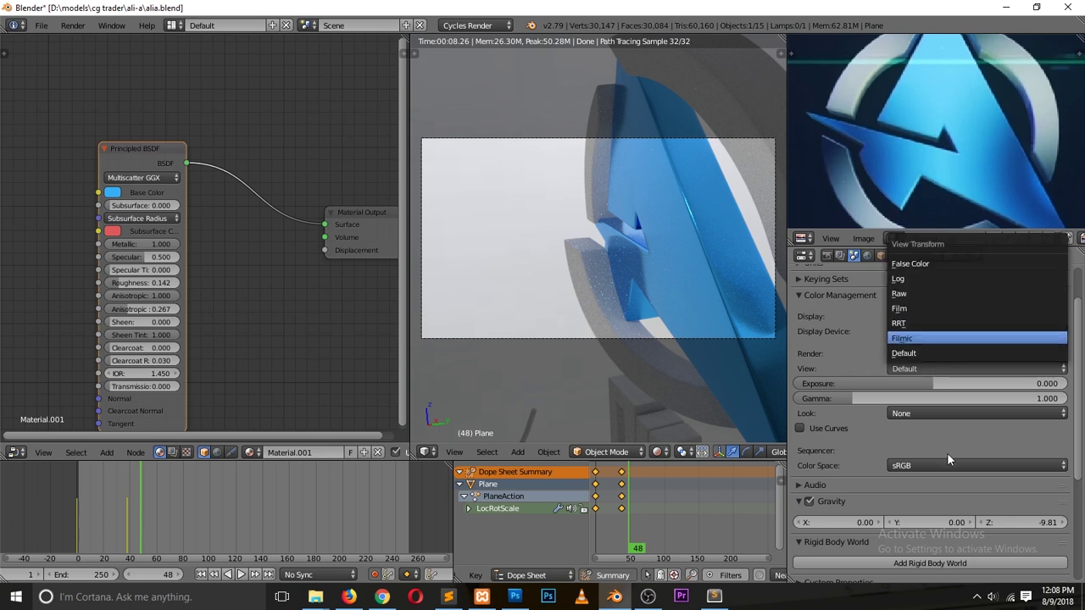
pyautogui.click(962, 465)
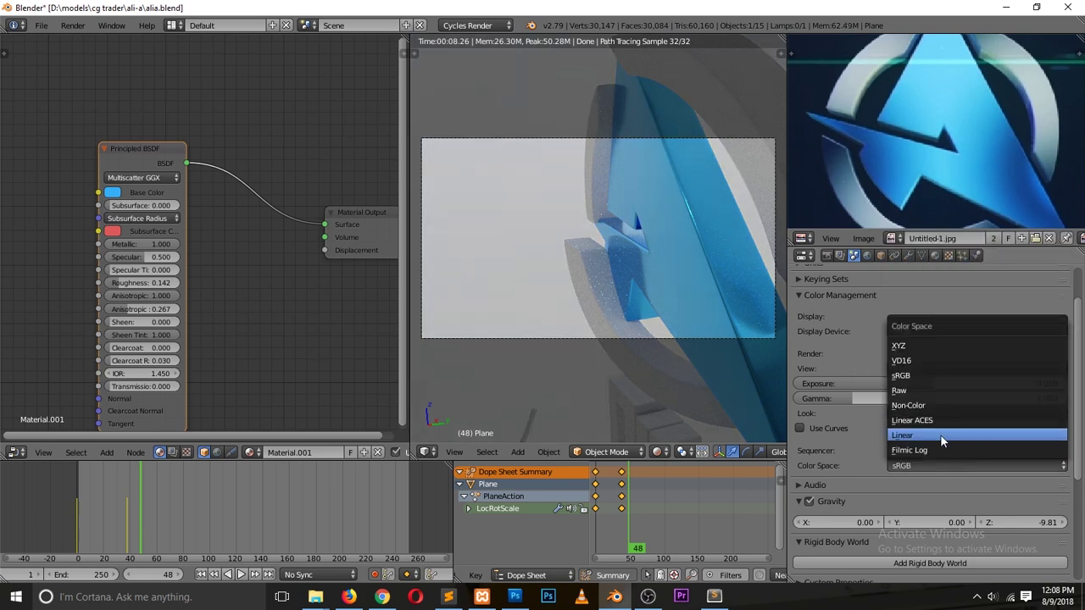
pyautogui.click(937, 449)
pyautogui.click(925, 415)
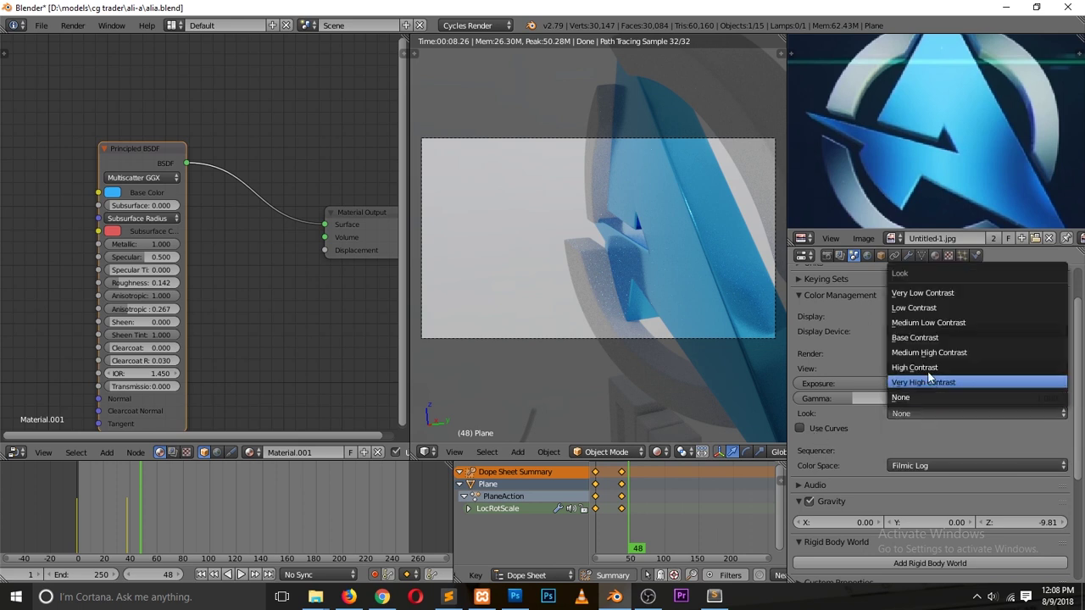
pyautogui.click(933, 378)
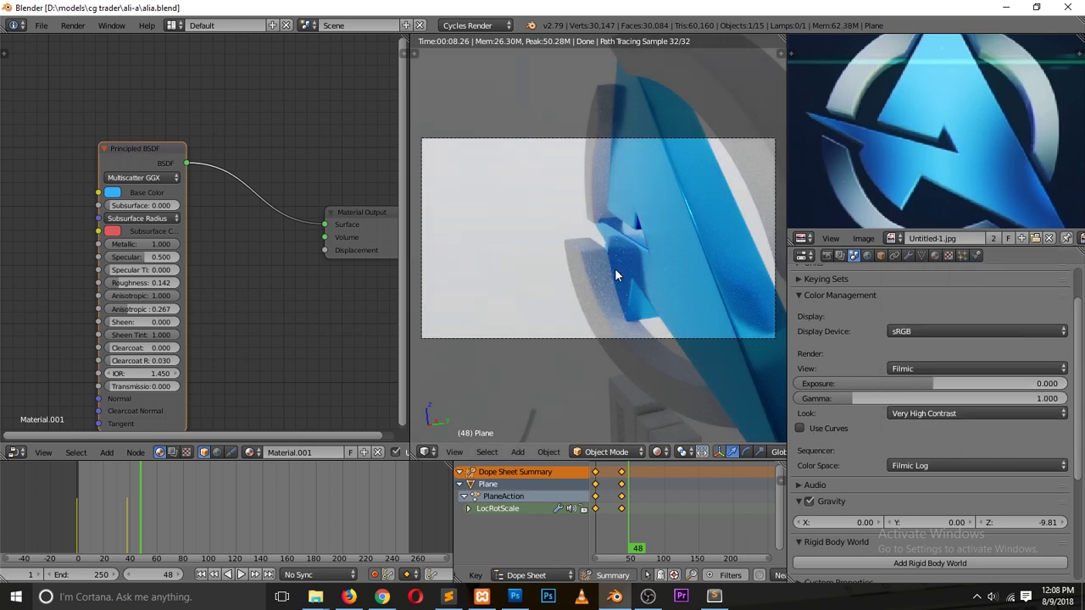
# - Save the file and draw a render border around the camera frame
pyautogui.hotkey('ctrl', 's')
pyautogui.click(286, 328)
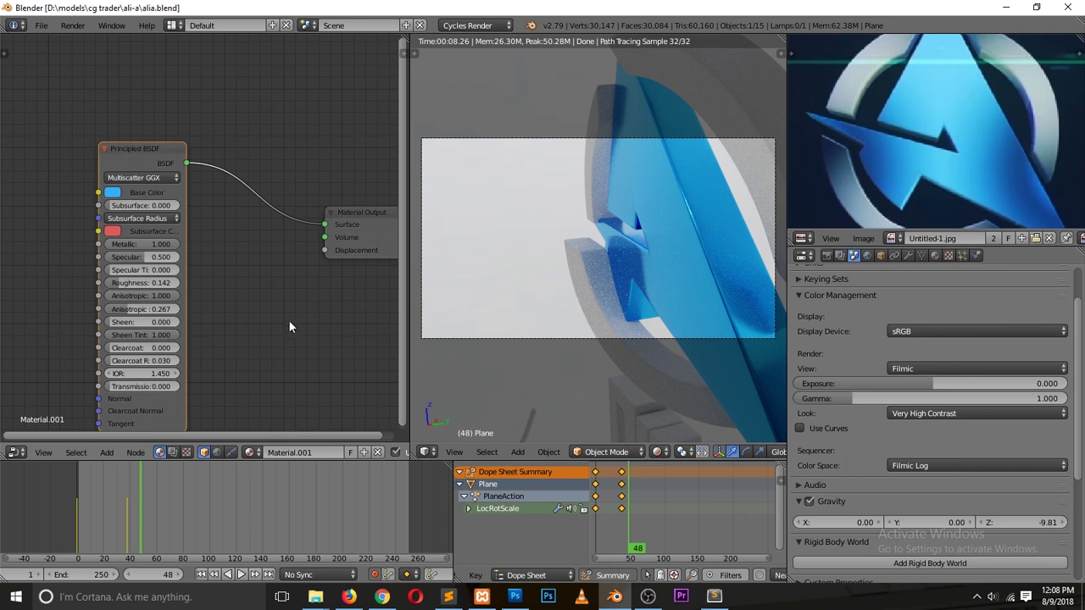
pyautogui.hotkey('ctrl', 'b')
pyautogui.click(418, 138)
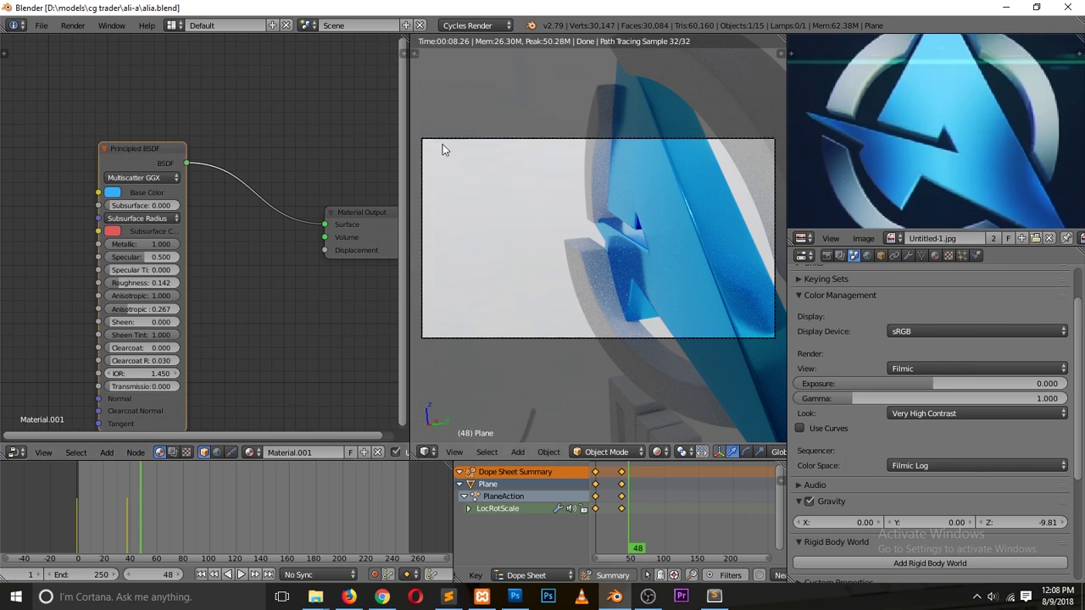
pyautogui.hotkey('ctrl', 'b')
pyautogui.moveTo(417, 129); pyautogui.dragTo(777, 352)
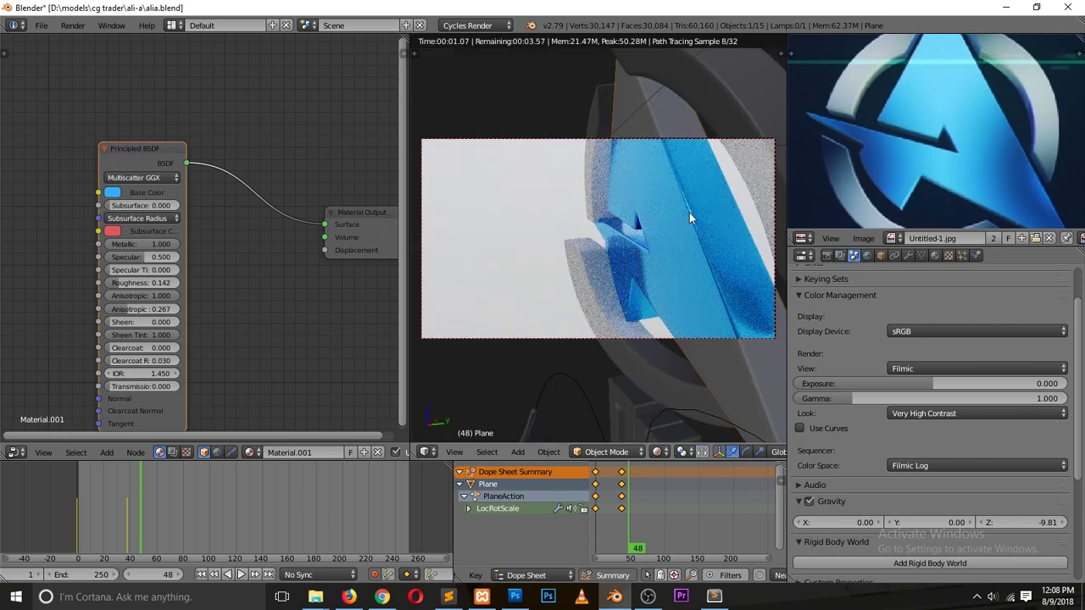
# - Give Circle.001 a new material and paste the copied Principled BSDF and output nodes into it
pyautogui.rightClick(599, 198)
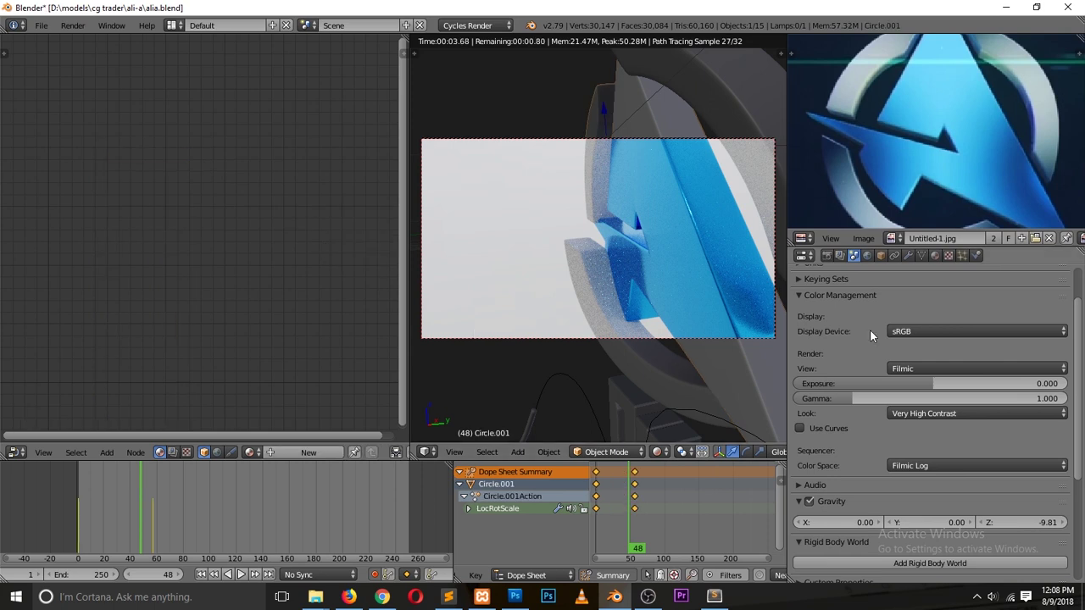
pyautogui.click(289, 451)
pyautogui.hotkey('shift', 'a')
pyautogui.moveTo(127, 293)
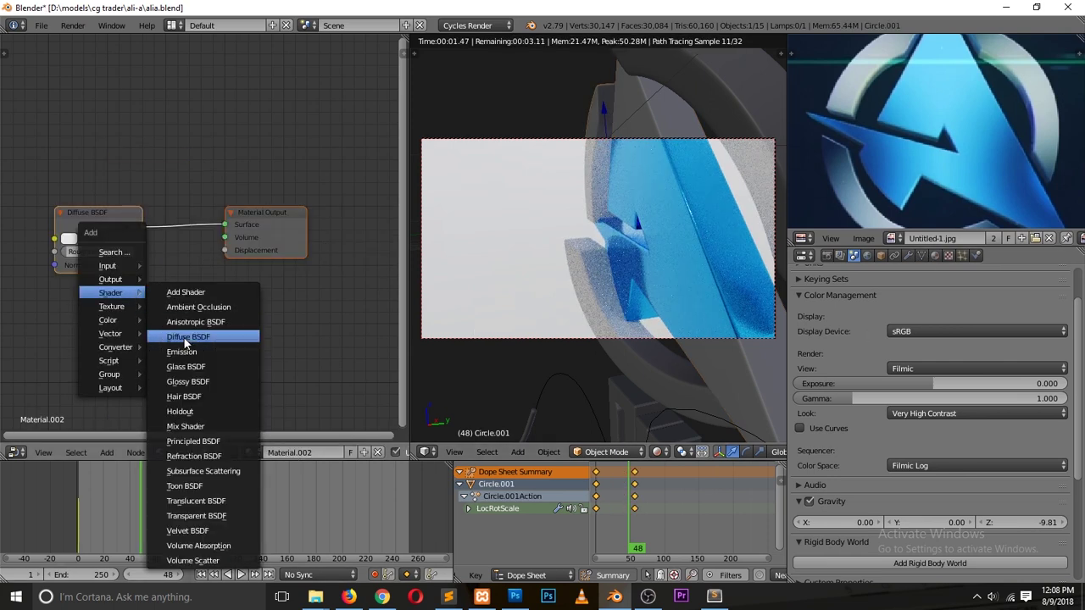
pyautogui.rightClick(743, 258)
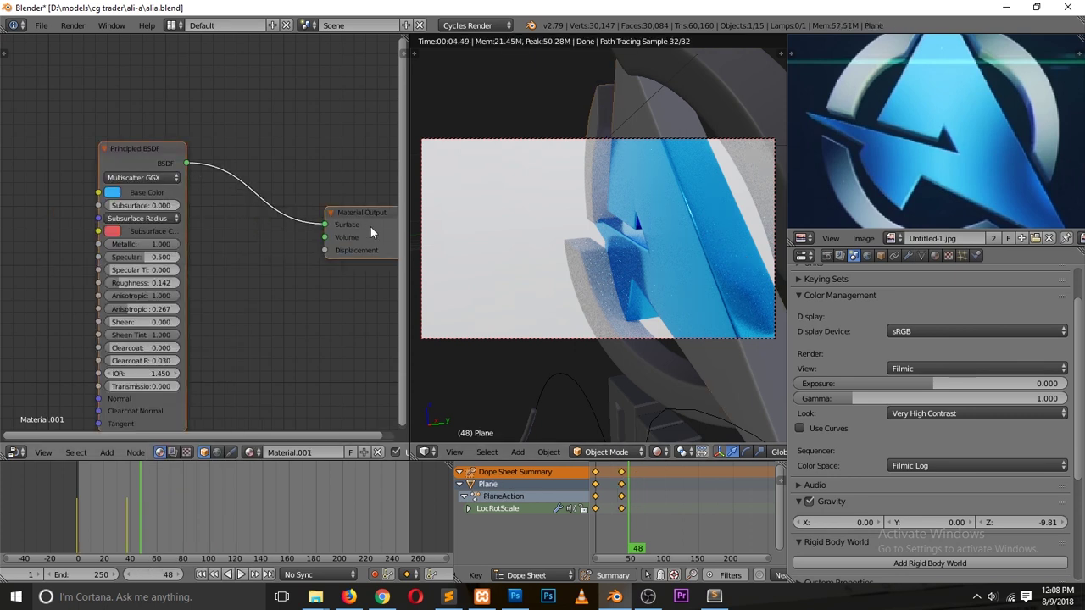
pyautogui.rightClick(584, 271)
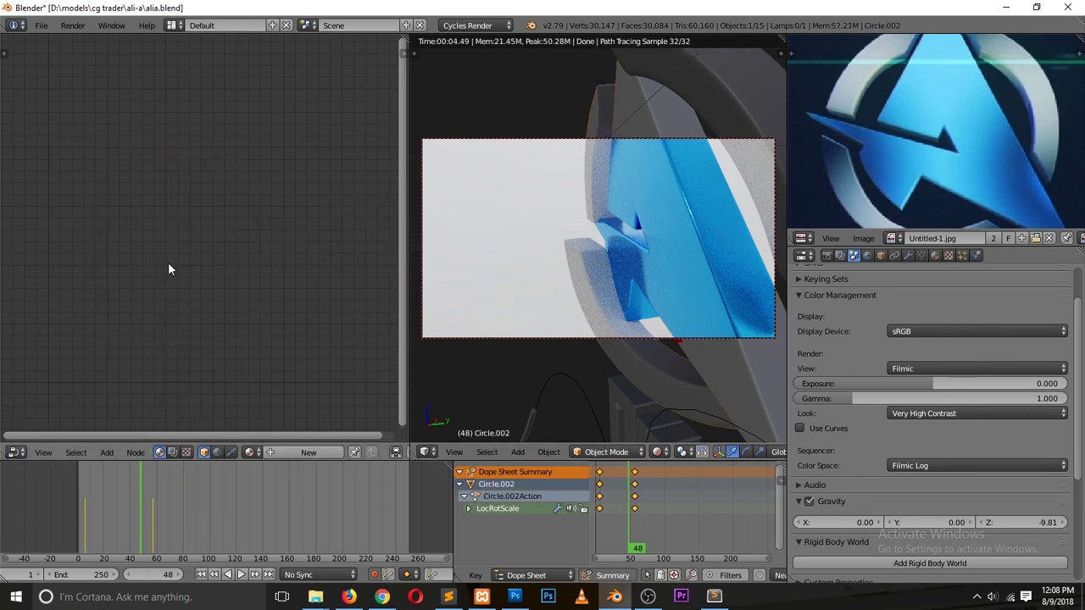
pyautogui.rightClick(611, 158)
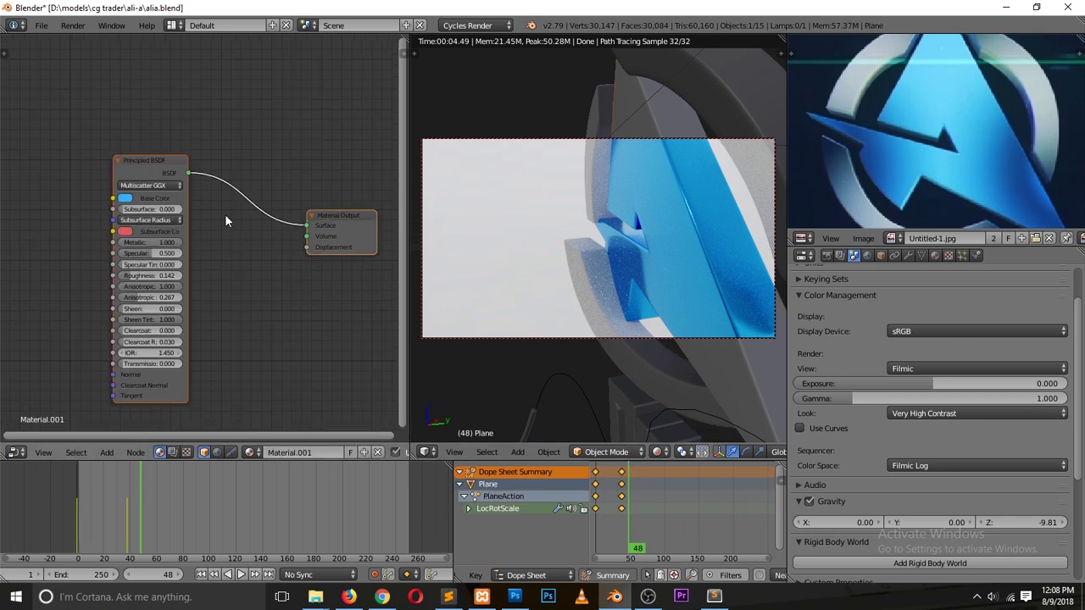
pyautogui.rightClick(586, 146)
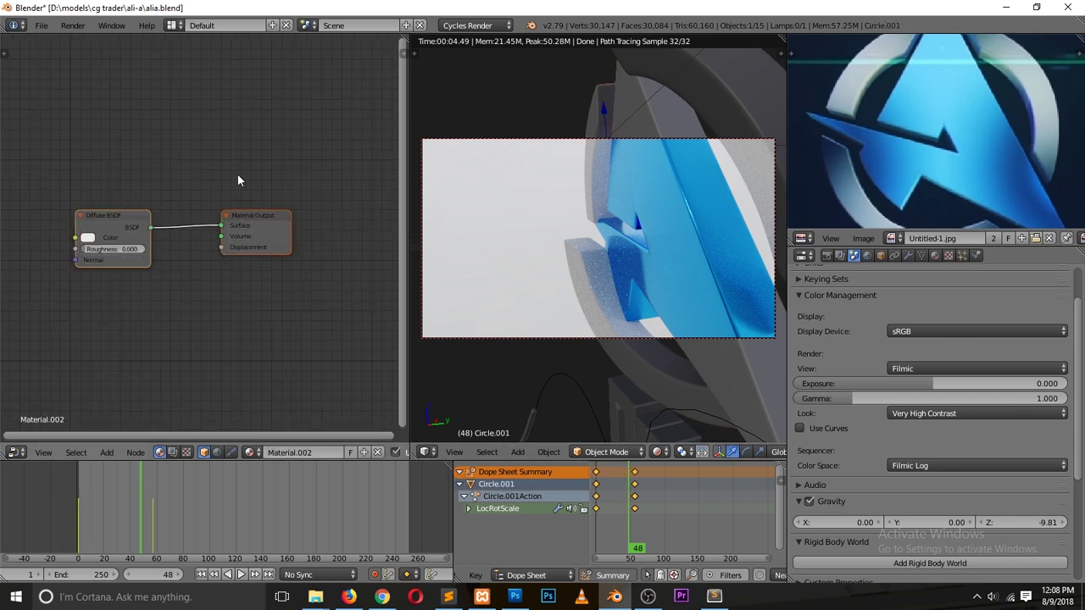
pyautogui.hotkey('ctrl', 'v')
# - Delete the extra Material Output and Diffuse BSDF nodes and lighten the base colour to pale silver-blue
pyautogui.click(245, 217)
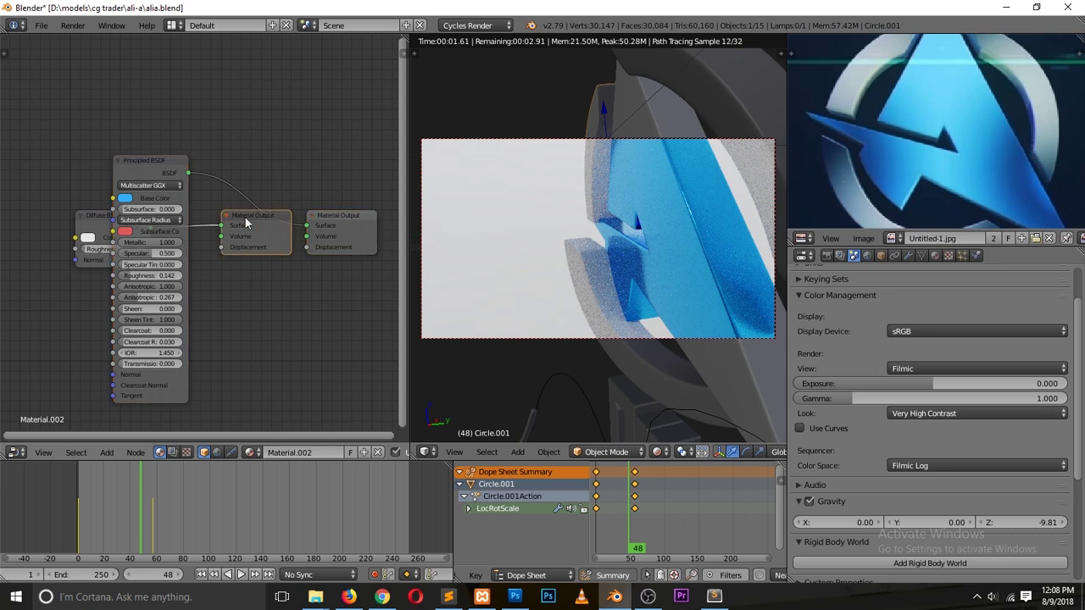
pyautogui.press('x')
pyautogui.click(95, 254)
pyautogui.press('x')
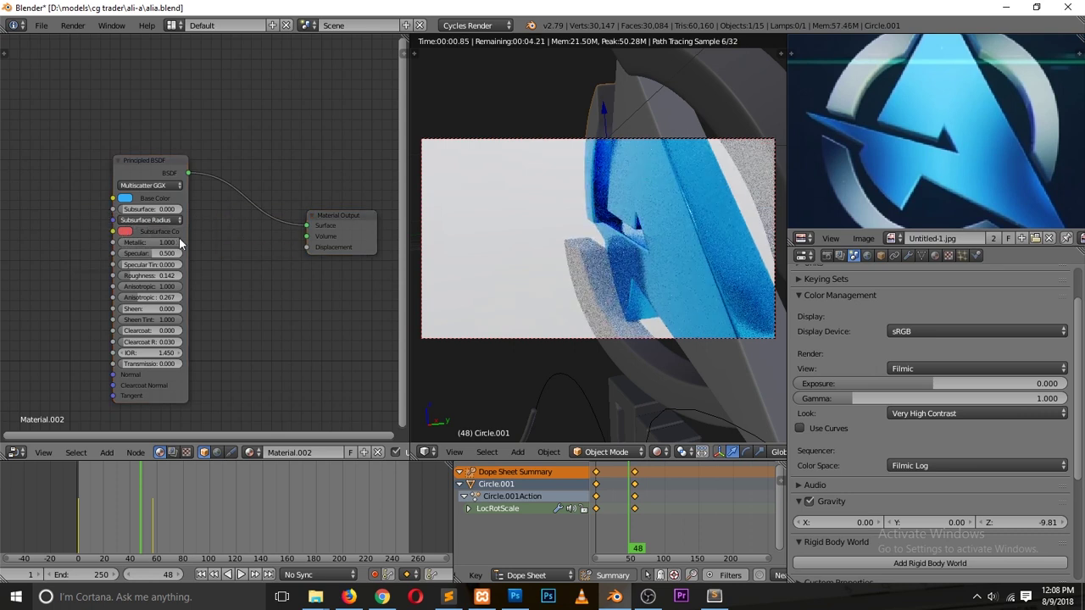
pyautogui.click(124, 198)
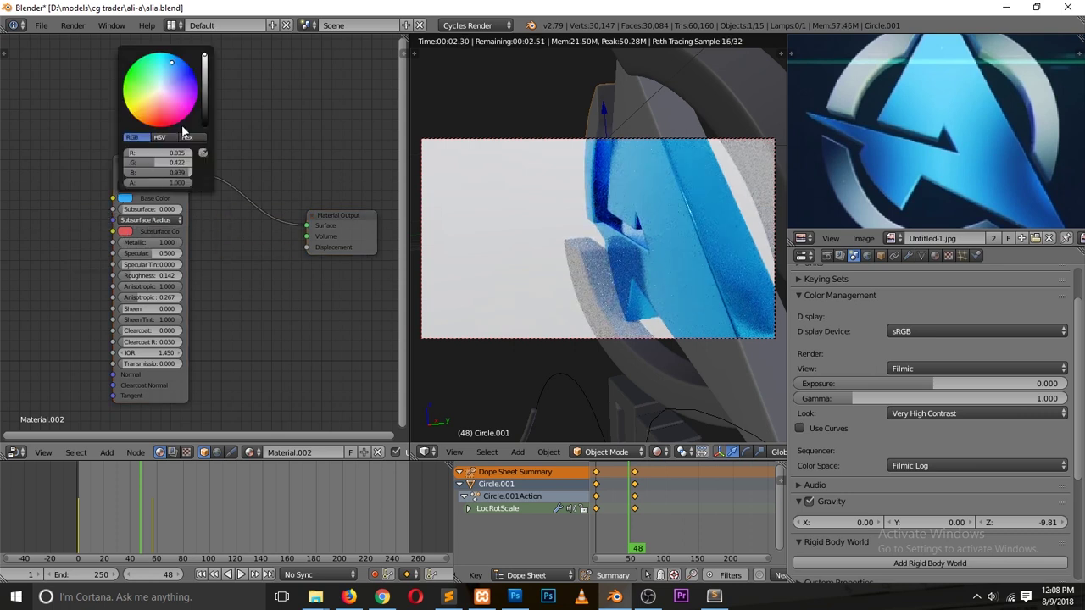
pyautogui.click(162, 86)
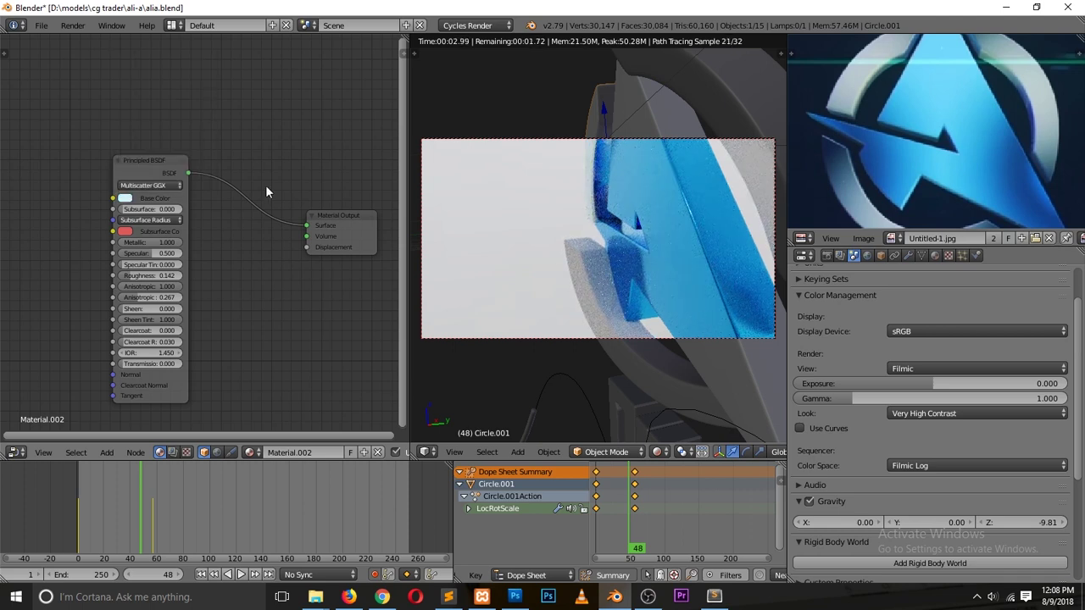
pyautogui.hotkey('ctrl', 's')
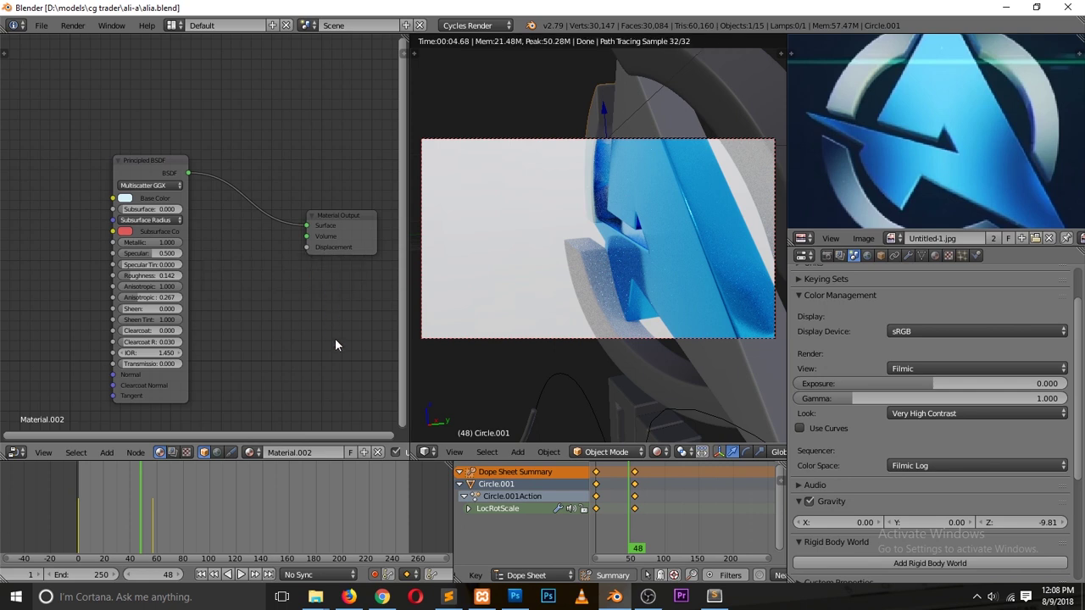
pyautogui.click(125, 198)
pyautogui.click(204, 76)
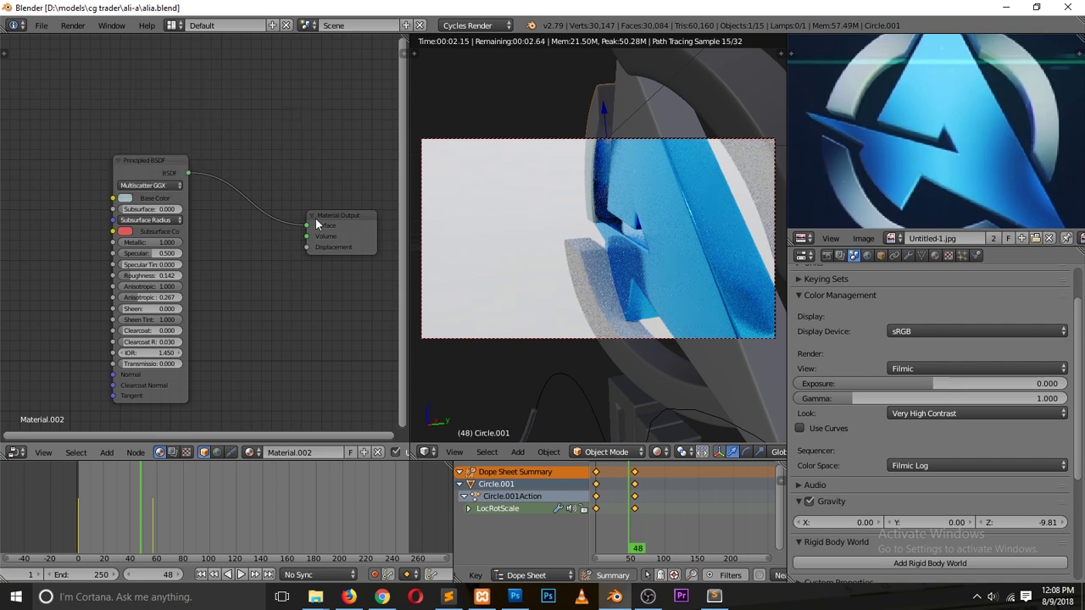
# - Assign Material.002 to Circle.002 and Circle, then save over alia.blend
pyautogui.rightClick(602, 289)
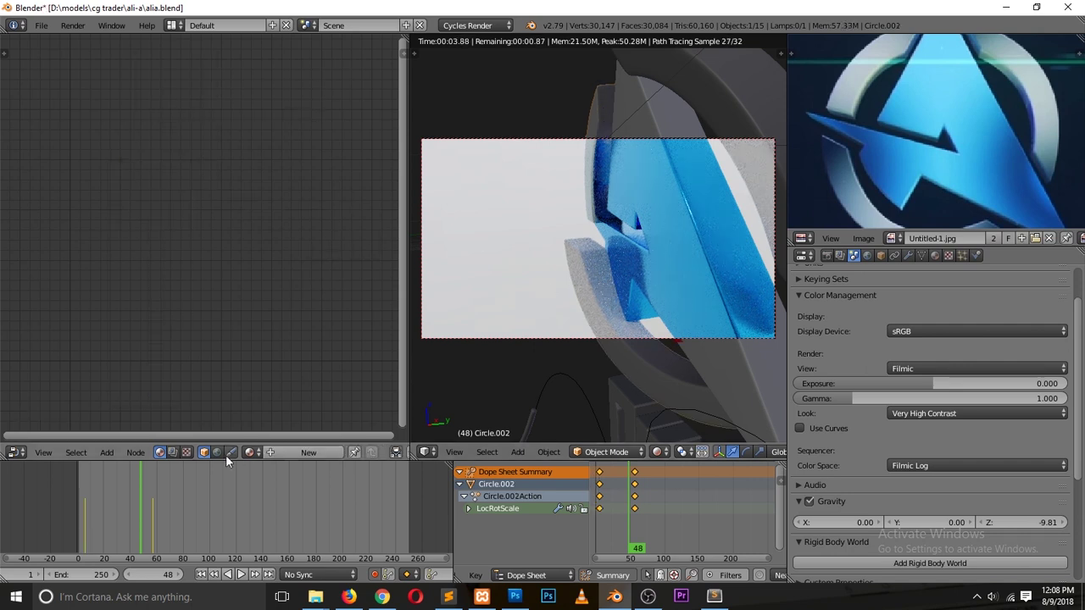
pyautogui.click(248, 452)
pyautogui.click(282, 341)
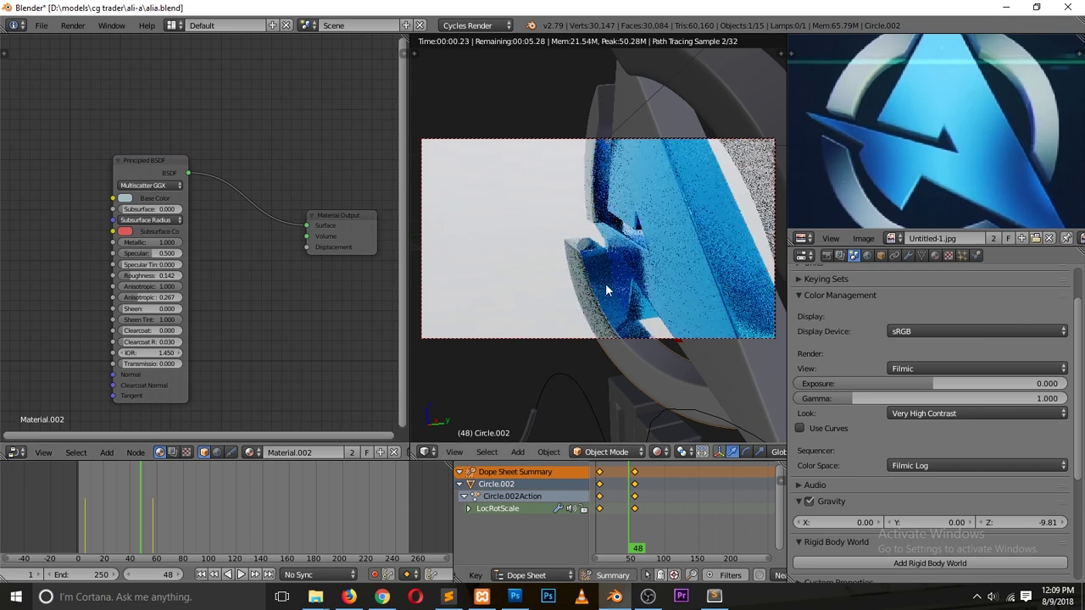
pyautogui.rightClick(719, 101)
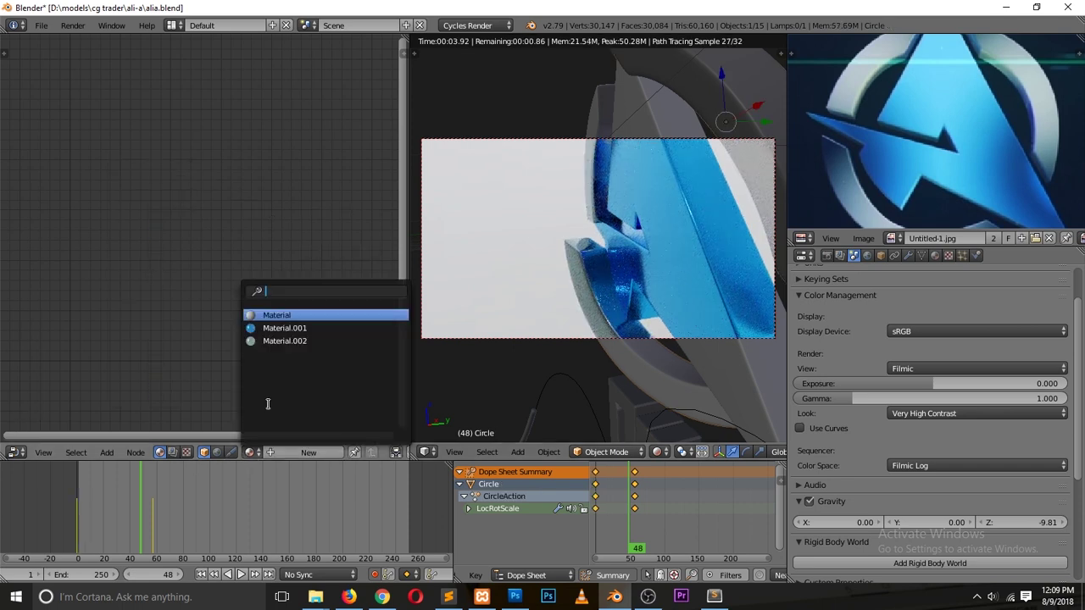
pyautogui.click(365, 341)
pyautogui.hotkey('ctrl', 's')
pyautogui.click(399, 293)
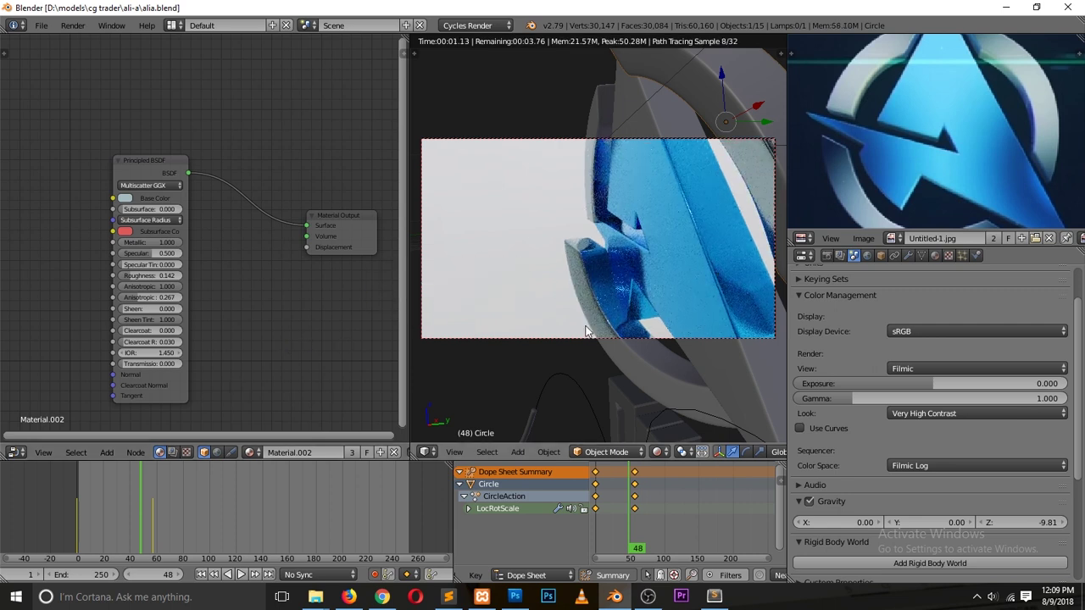
pyautogui.scroll(-3, 587, 331)
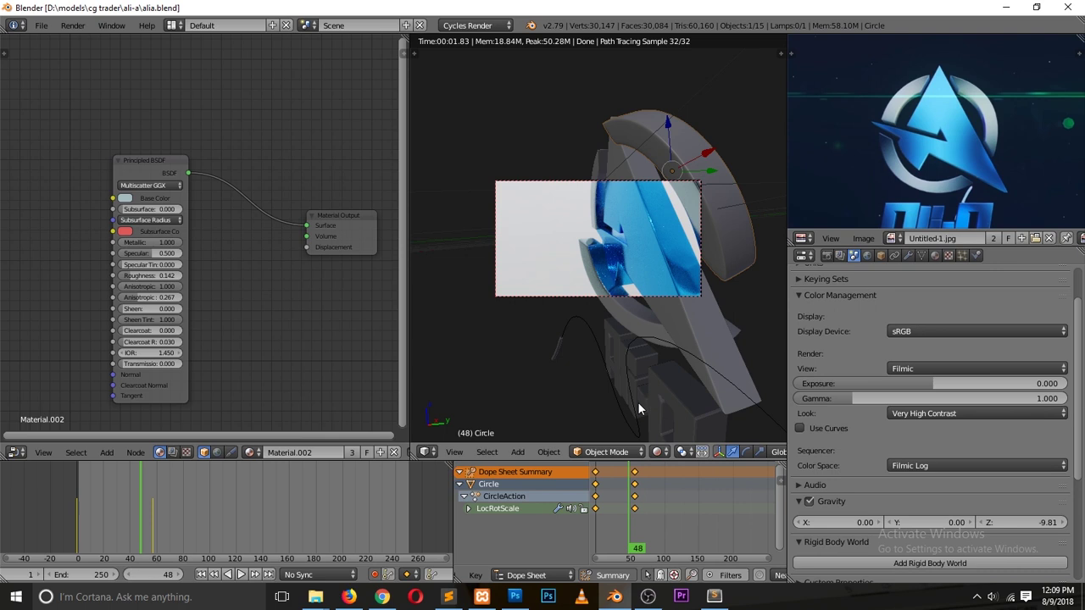
pyautogui.rightClick(611, 400)
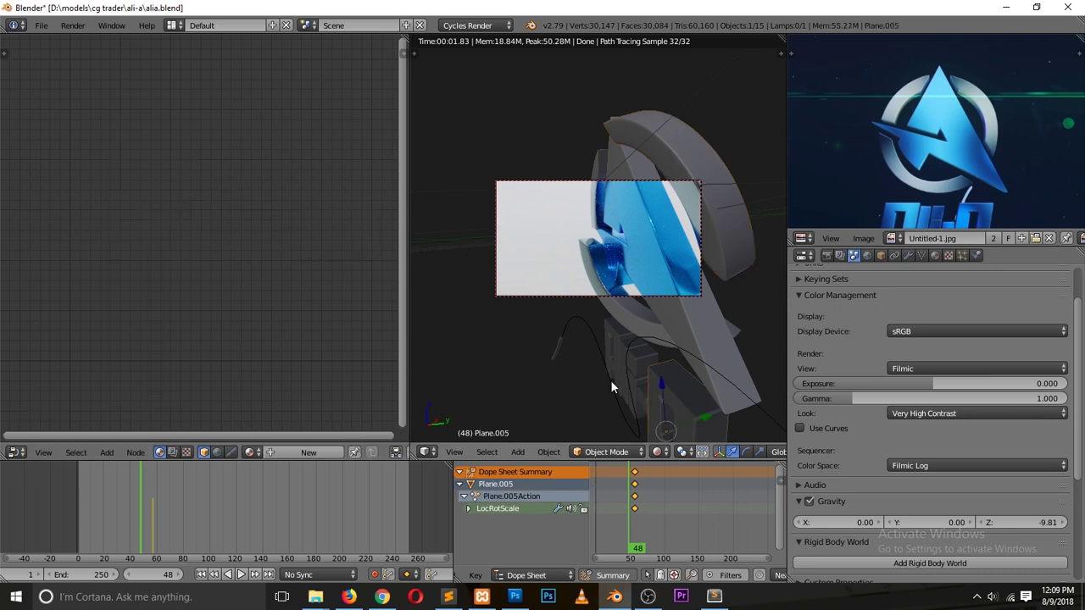
# - Clear the render region and assign Material.002 to four selected Ali-A letter pieces
pyautogui.hotkey('ctrl', 'alt', 'b')
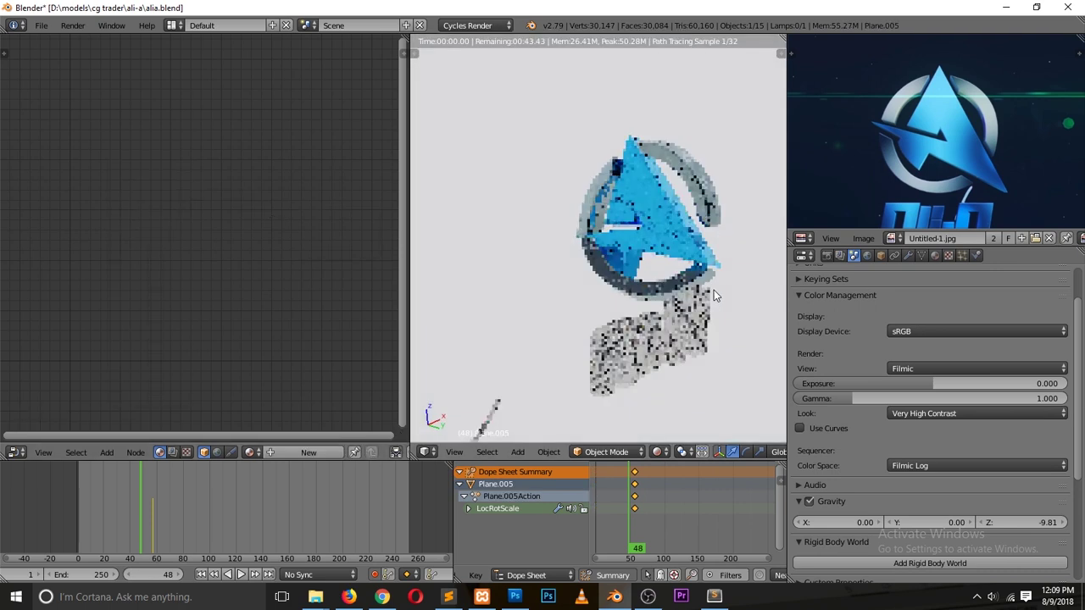
pyautogui.scroll(4, 714, 290)
pyautogui.scroll(3, 714, 305)
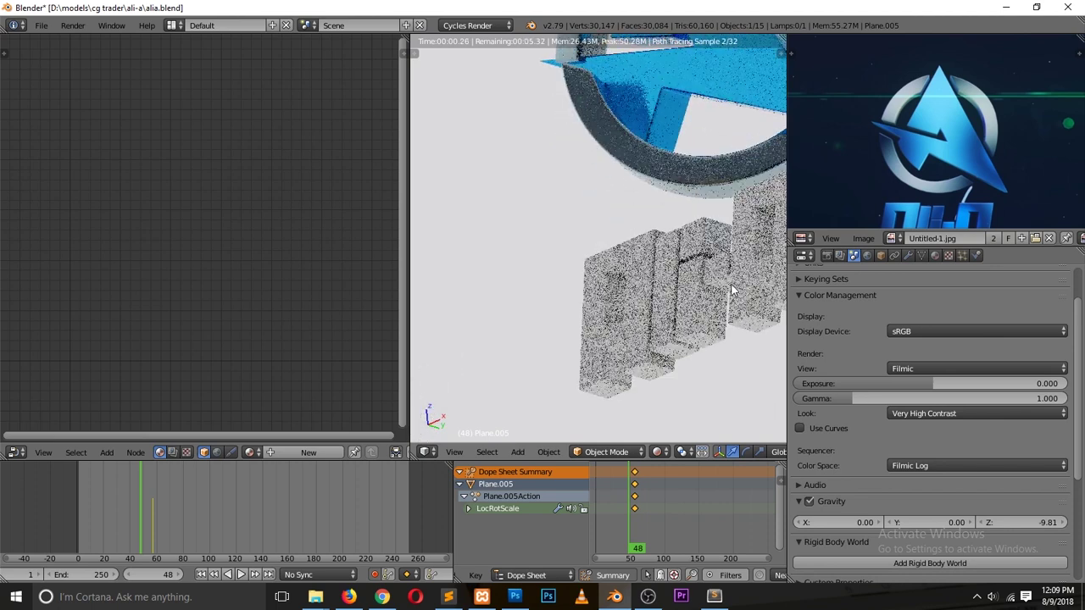
pyautogui.rightClick(727, 278)
pyautogui.keyDown('shift'); pyautogui.rightClick(686, 281); pyautogui.keyUp('shift')
pyautogui.keyDown('shift'); pyautogui.rightClick(660, 286); pyautogui.keyUp('shift')
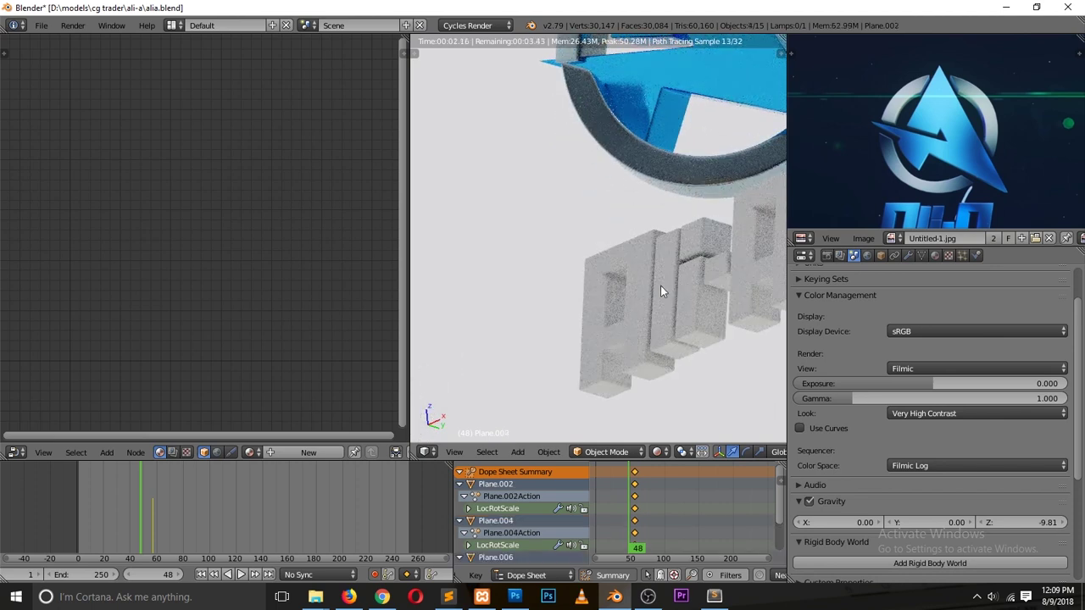
pyautogui.keyDown('shift'); pyautogui.rightClick(615, 289); pyautogui.keyUp('shift')
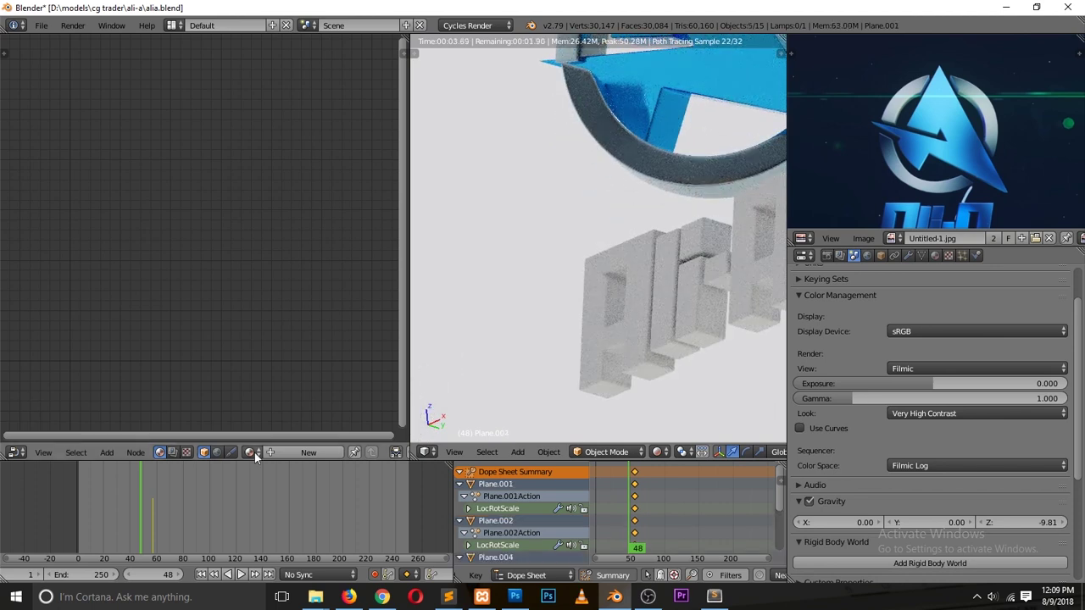
pyautogui.click(252, 453)
pyautogui.click(286, 339)
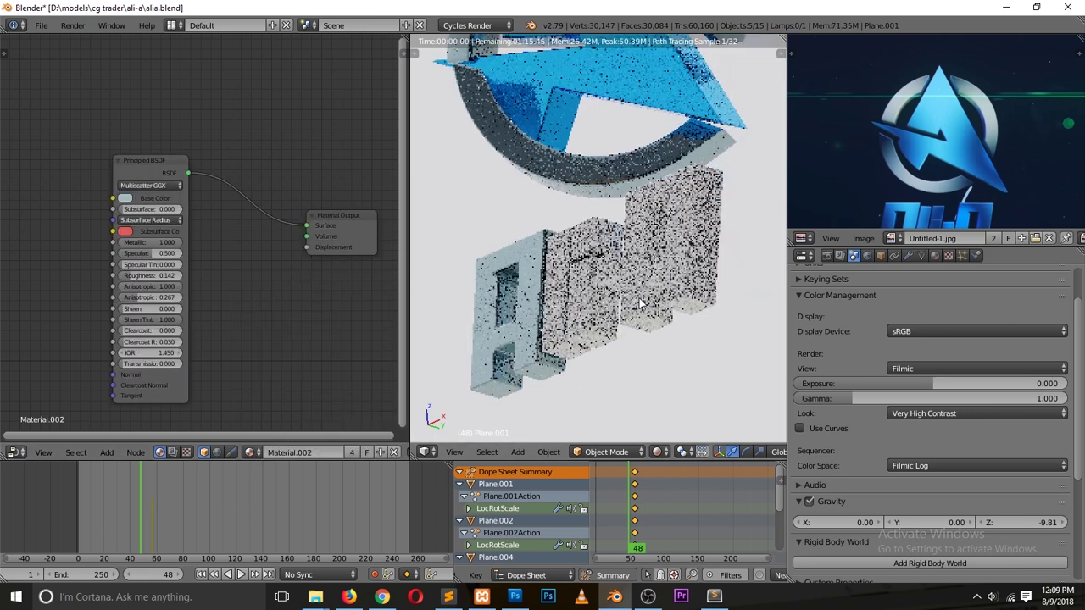
# - Copy the active letter's modifiers to the other letters with Ctrl+L, then save alia.blend
pyautogui.keyDown('shift'); pyautogui.rightClick(529, 288); pyautogui.keyUp('shift')
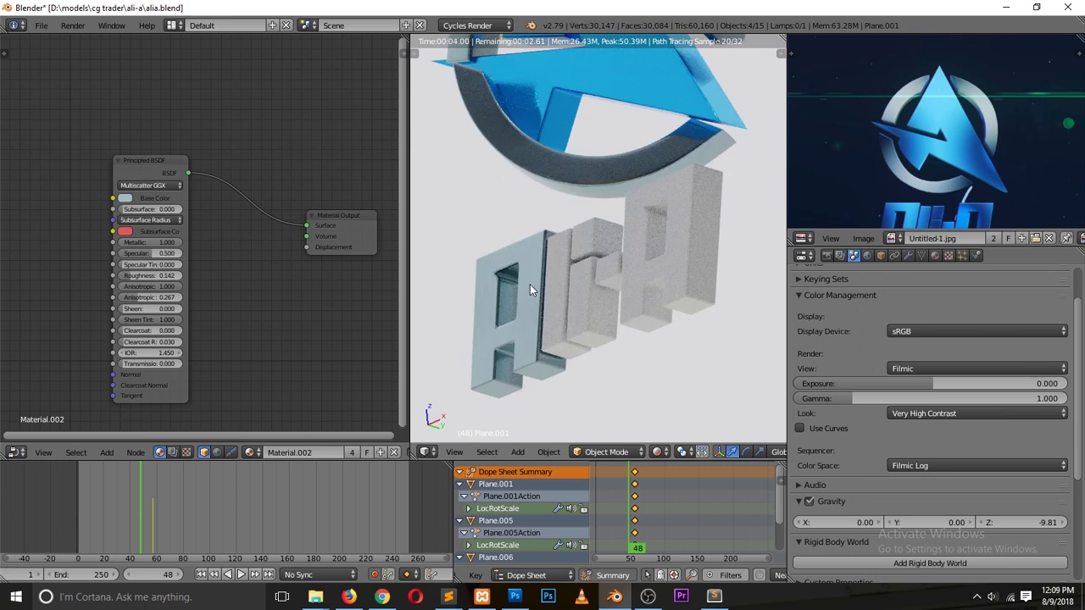
pyautogui.hotkey('ctrl', 'l')
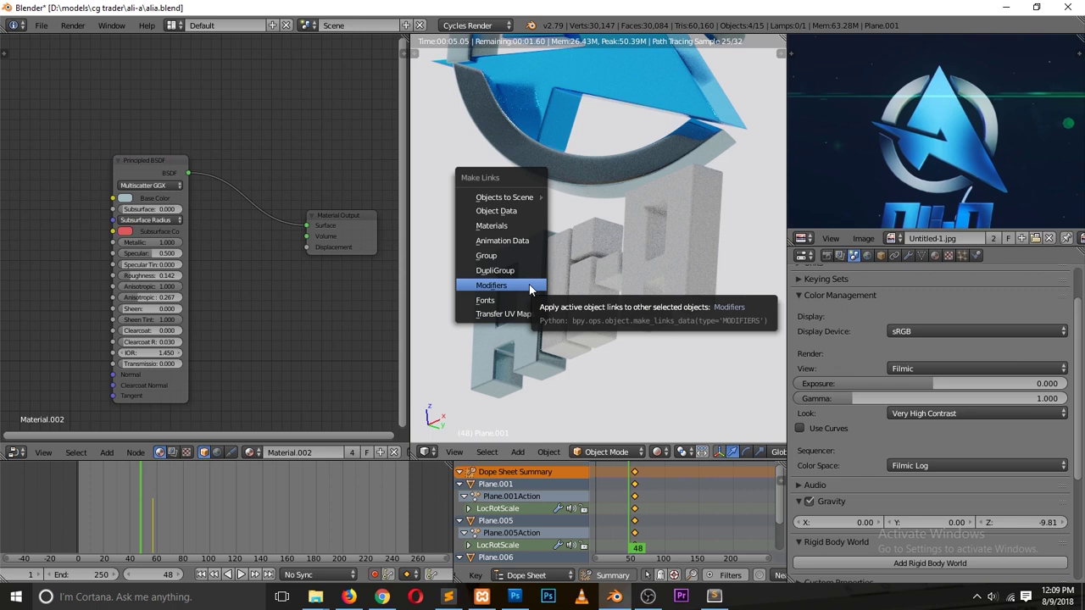
pyautogui.click(529, 284)
pyautogui.press('KP_0')
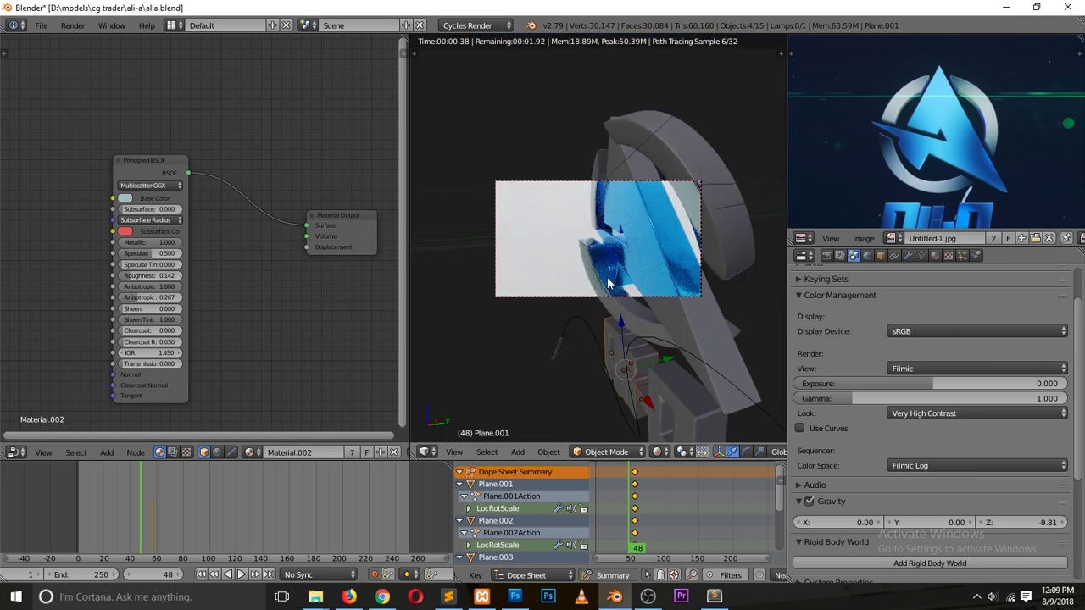
pyautogui.hotkey('ctrl', 's')
pyautogui.click(619, 284)
pyautogui.hotkey('ctrl', 's')
pyautogui.click(620, 291)
pyautogui.hotkey('ctrl', 's')
pyautogui.click(567, 281)
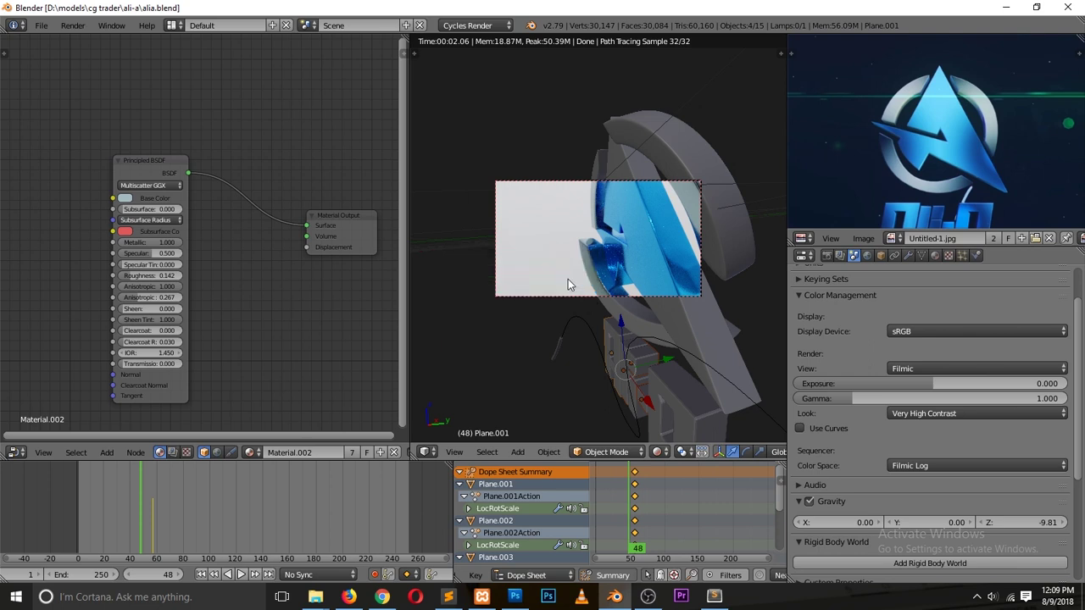
pyautogui.moveTo(135, 516); pyautogui.dragTo(186, 521)
# - Switch the viewport to Solid shading and save the file
pyautogui.hotkey('ctrl', 's')
pyautogui.click(573, 339)
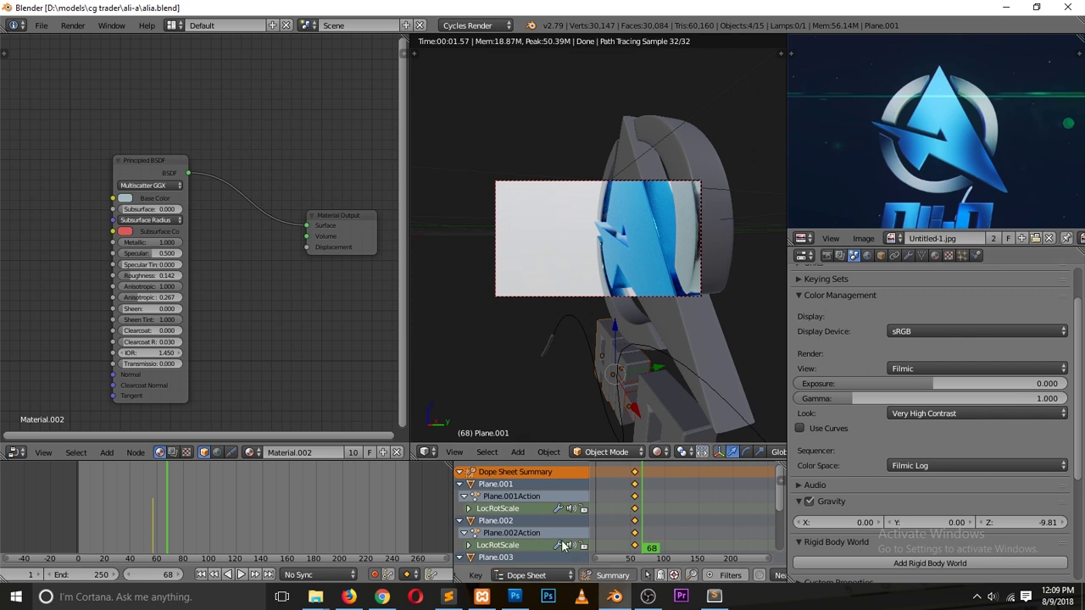
pyautogui.click(634, 453)
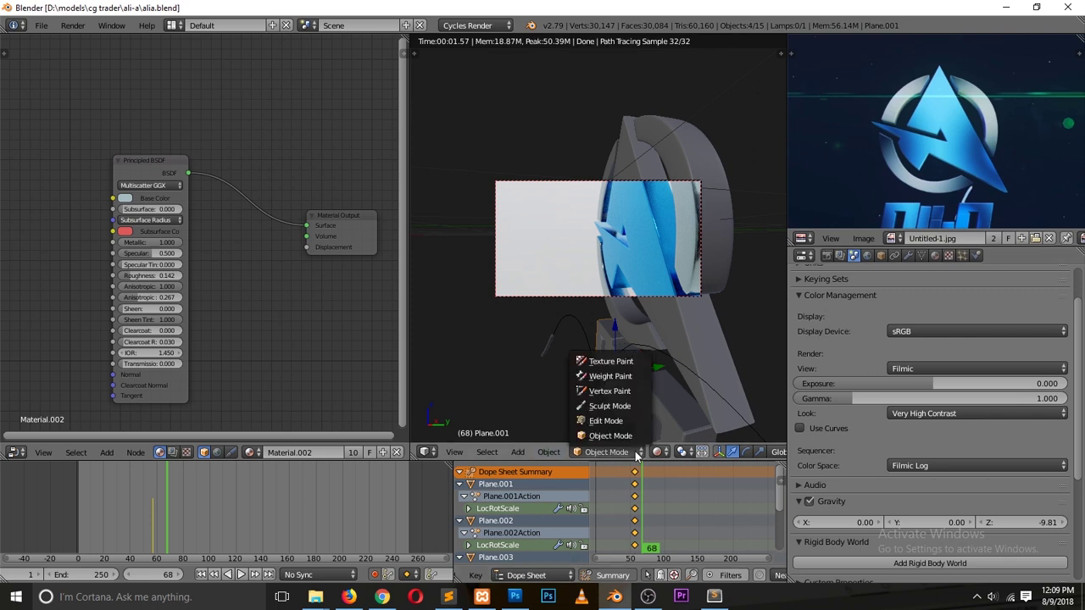
pyautogui.click(663, 453)
pyautogui.click(669, 404)
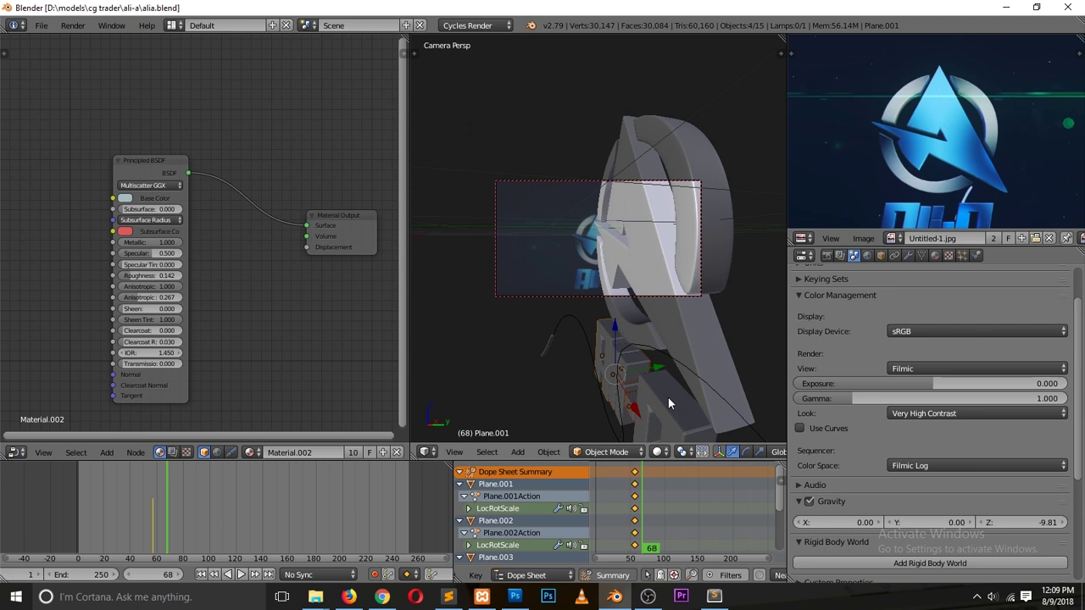
pyautogui.hotkey('ctrl', 's')
pyautogui.click(374, 318)
# - Play the fly-in animation from frame 0, stop it, deselect all and save
pyautogui.click(83, 489)
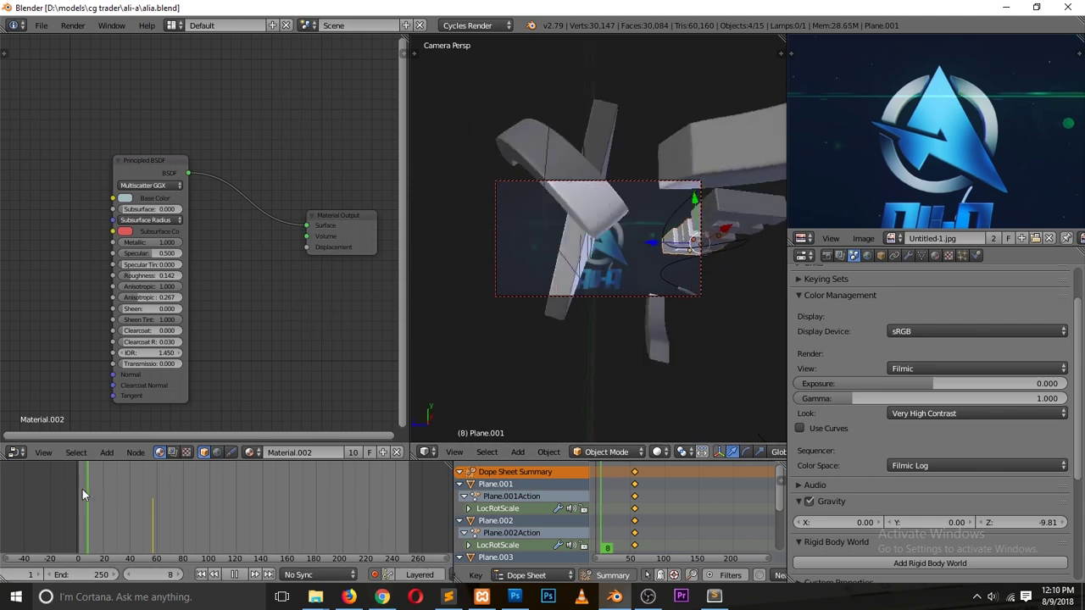
pyautogui.hotkey('alt', 'a')
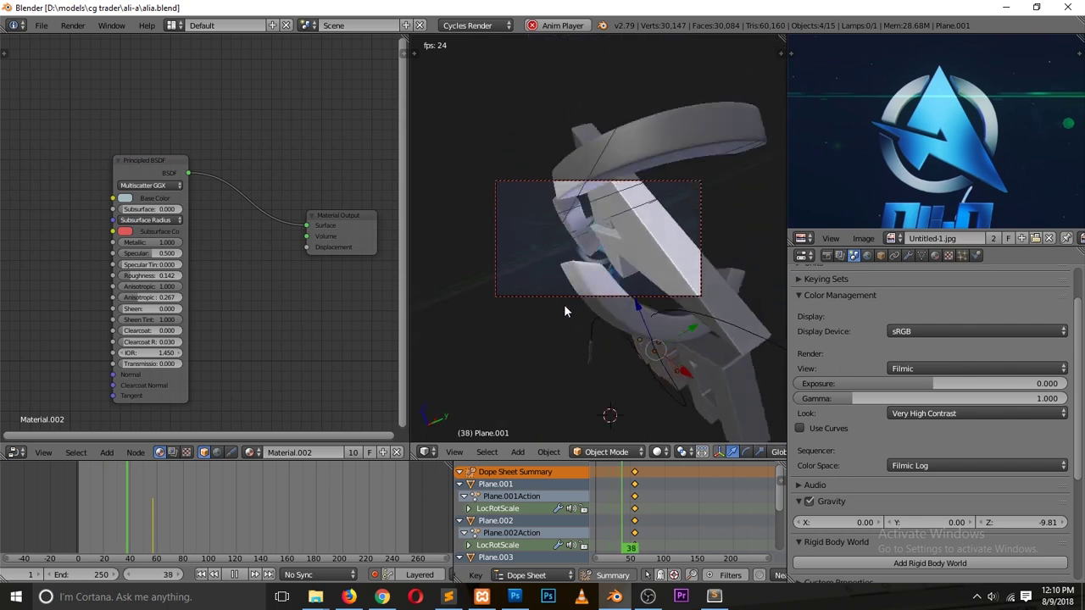
pyautogui.press('Escape')
pyautogui.press('a')
pyautogui.hotkey('ctrl', 's')
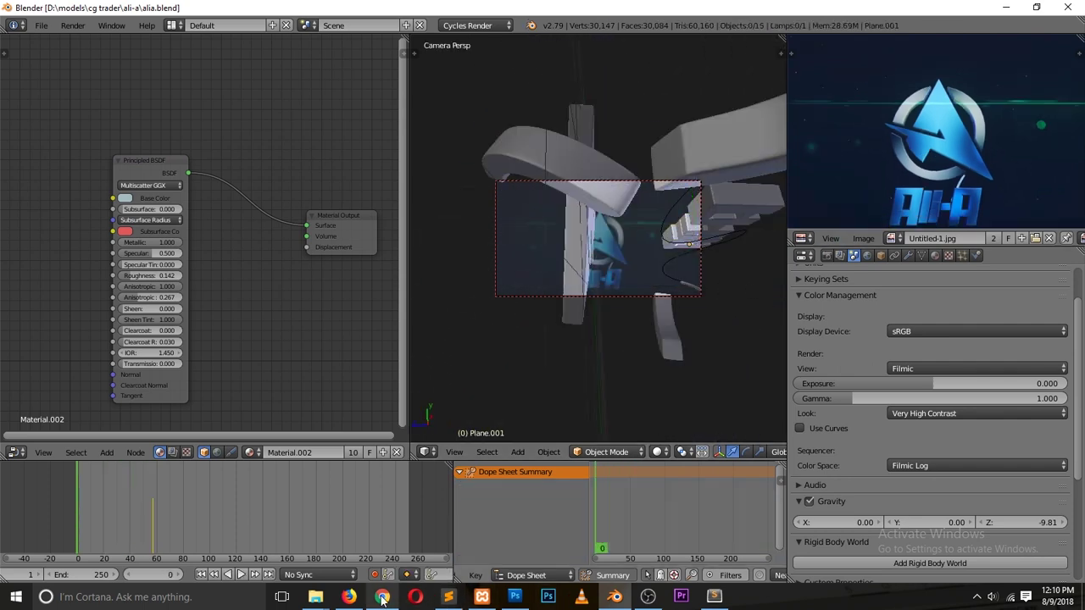
# - Bring up the Ali-A intro reference on YouTube and restart it from the beginning several times
pyautogui.click(383, 596)
pyautogui.click(157, 407)
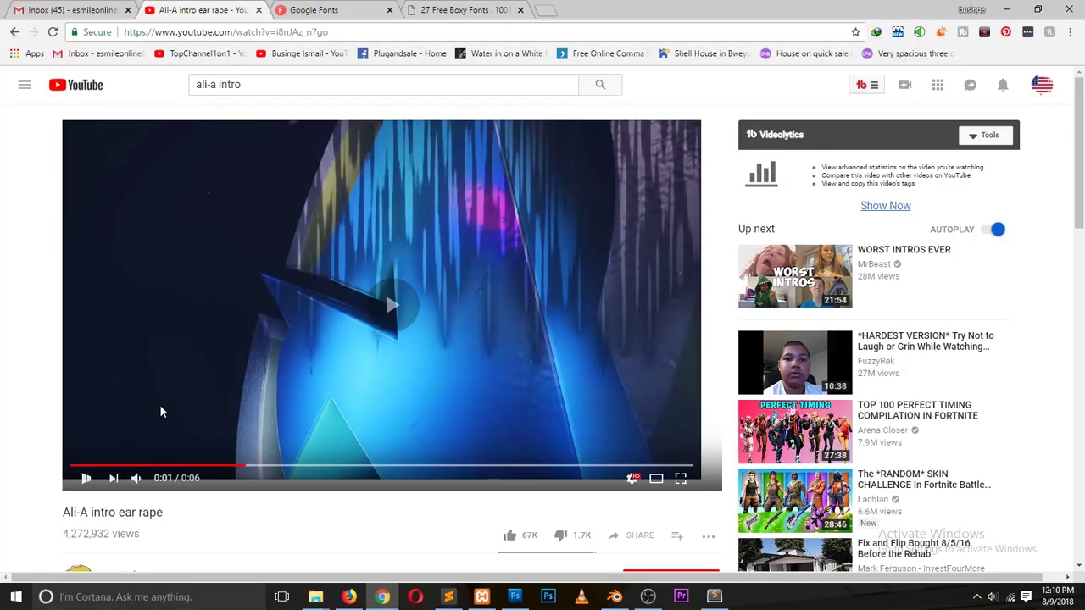
pyautogui.click(106, 466)
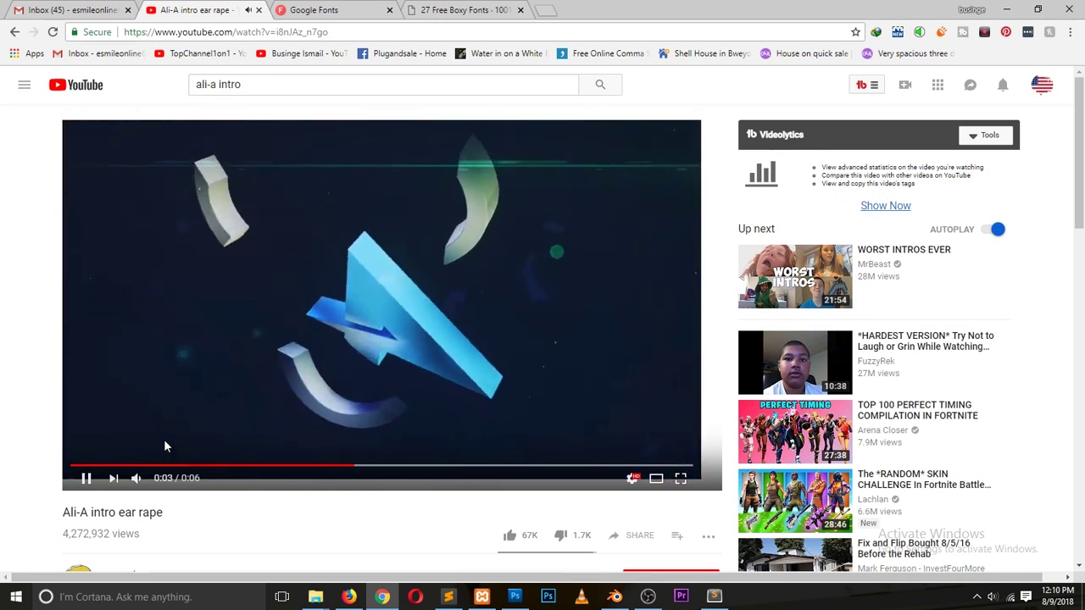
pyautogui.click(73, 468)
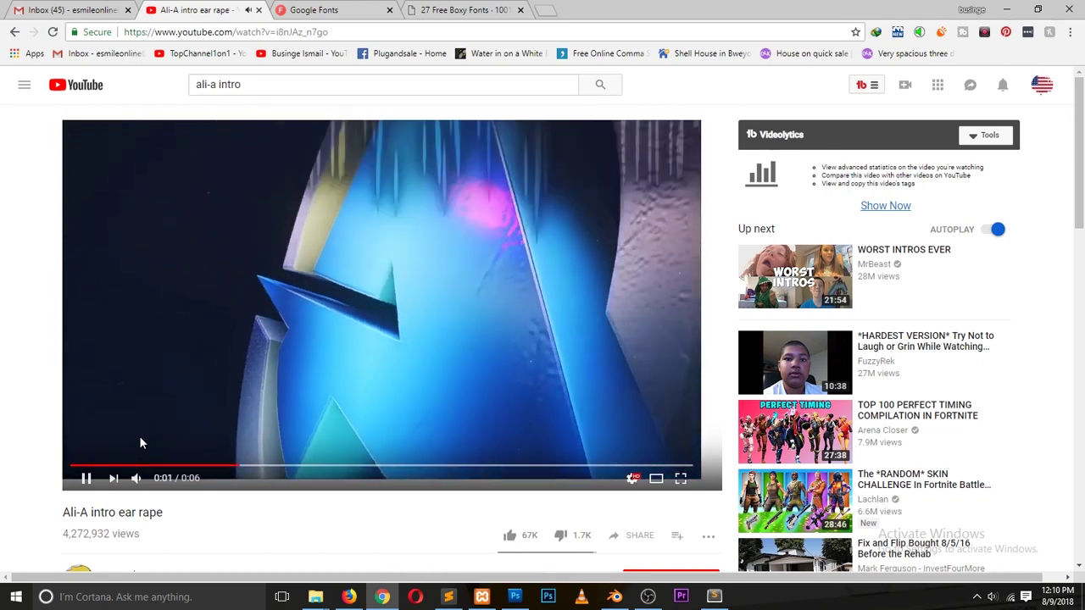
pyautogui.click(73, 468)
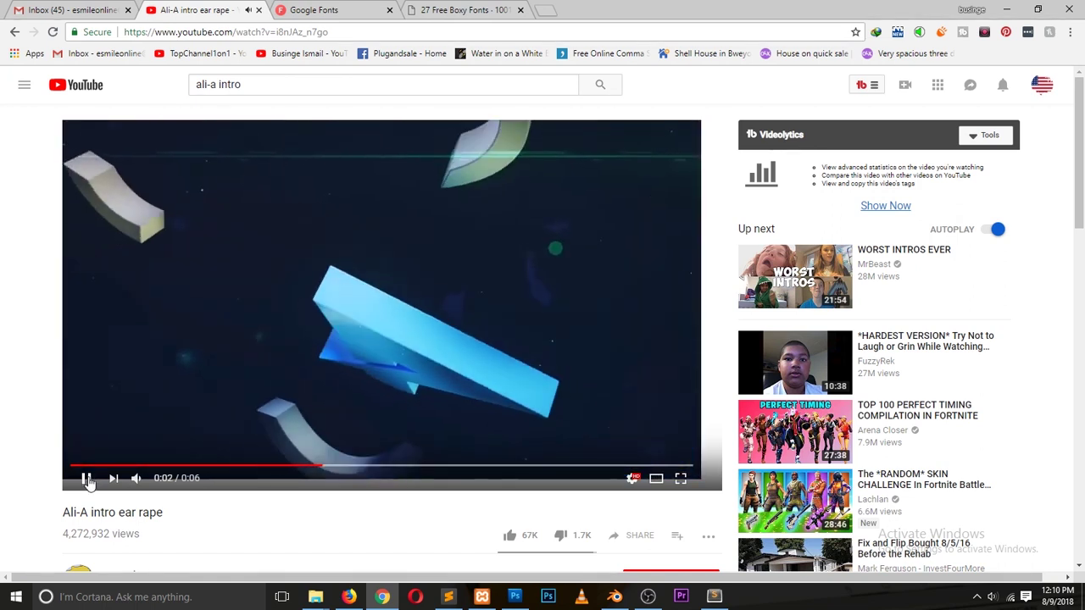
# - Pause and resume the clip, replay it from 0:00, and return from the next suggested video
pyautogui.click(86, 479)
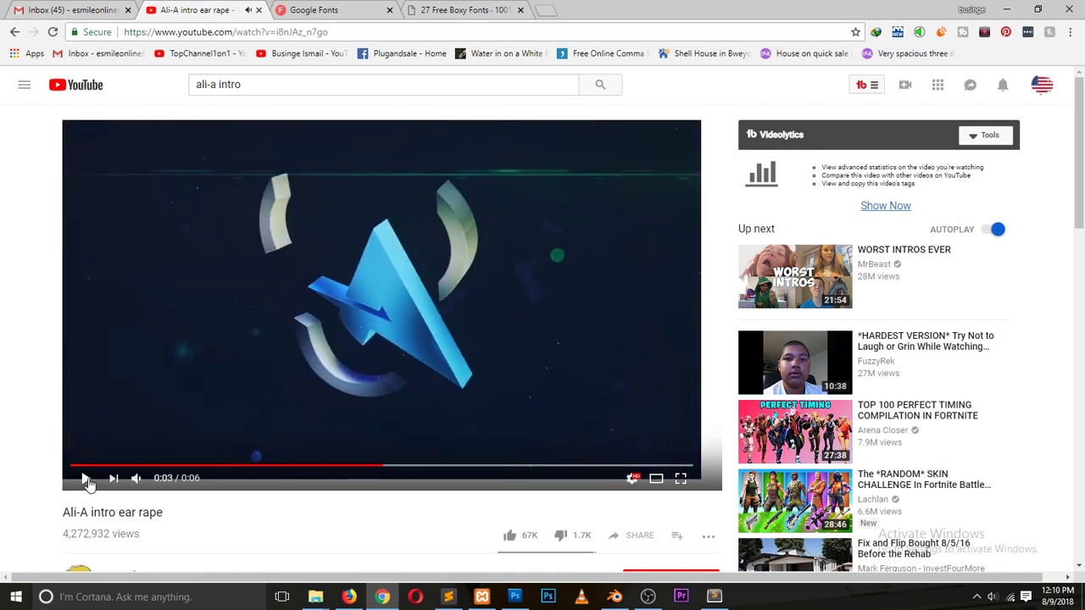
pyautogui.click(86, 479)
pyautogui.click(85, 480)
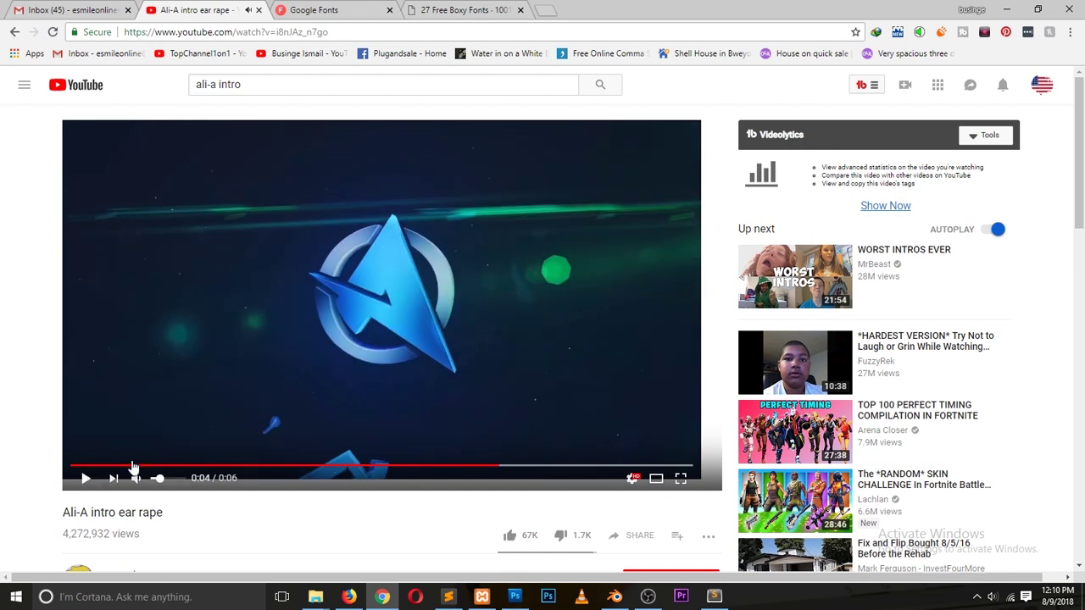
pyautogui.click(88, 466)
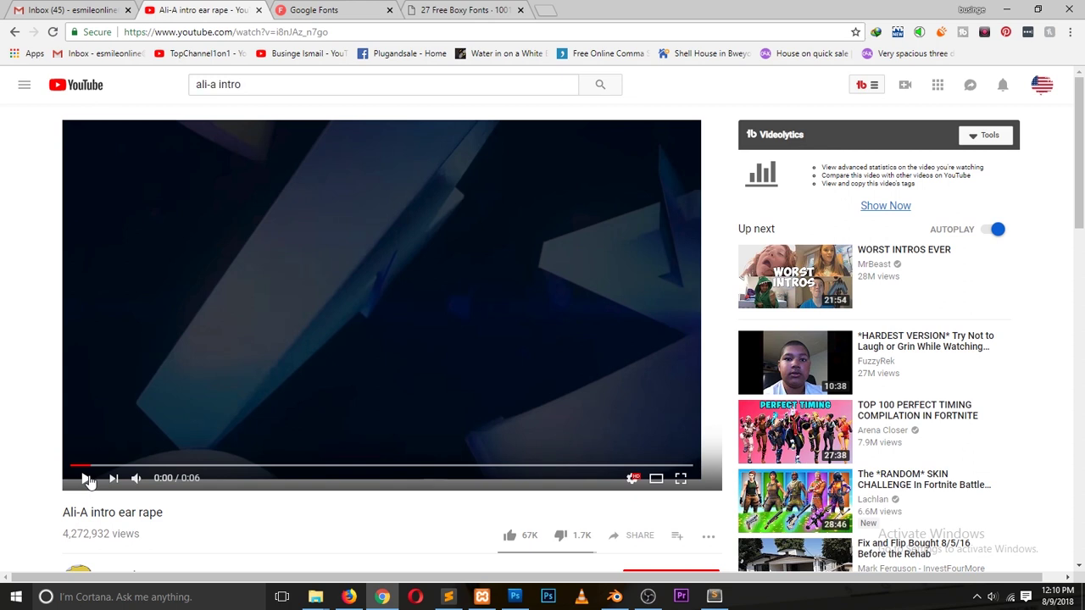
pyautogui.click(88, 480)
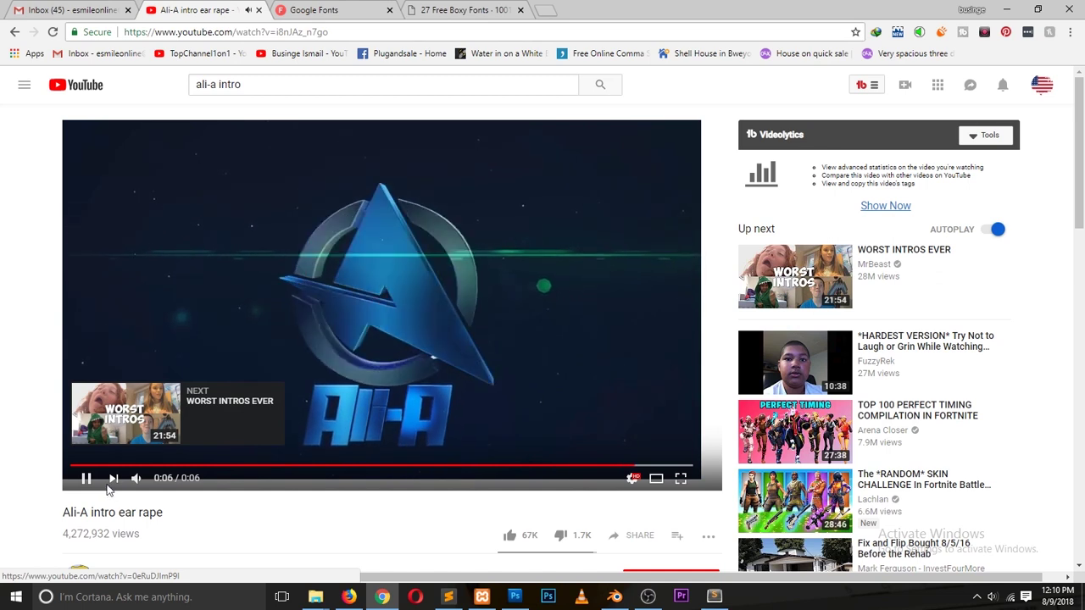
pyautogui.click(111, 480)
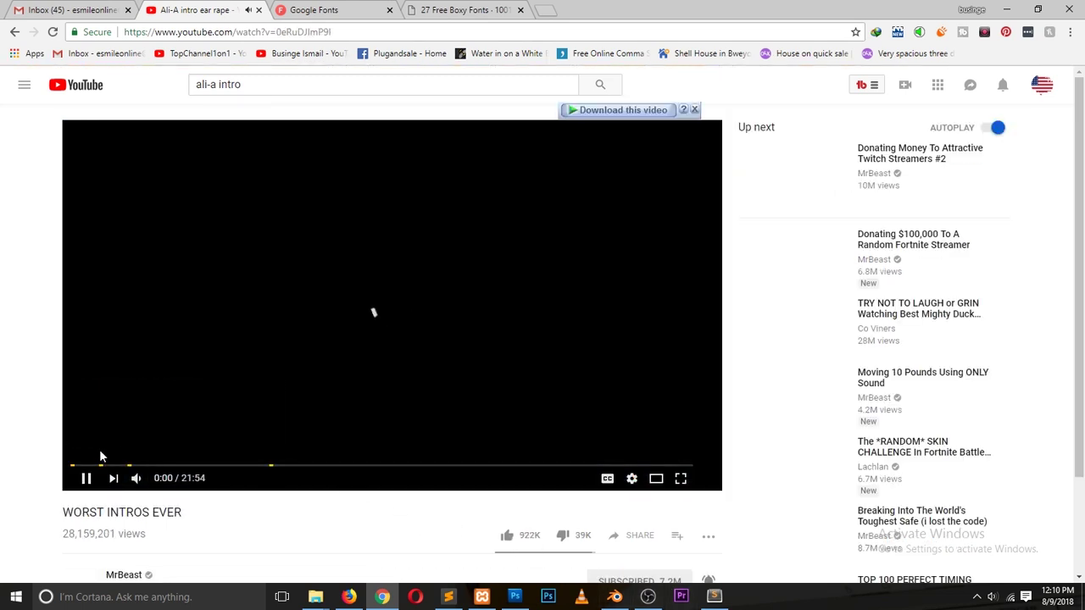
pyautogui.hotkey('alt', 'Left')
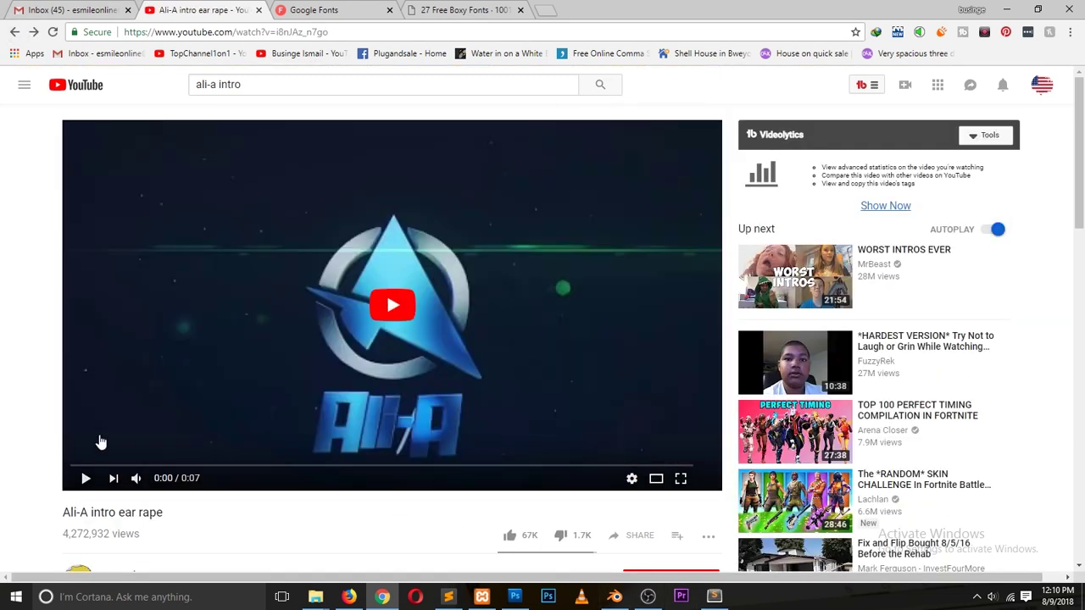
# - Return to Blender and play and scrub through the logo animation
pyautogui.click(615, 596)
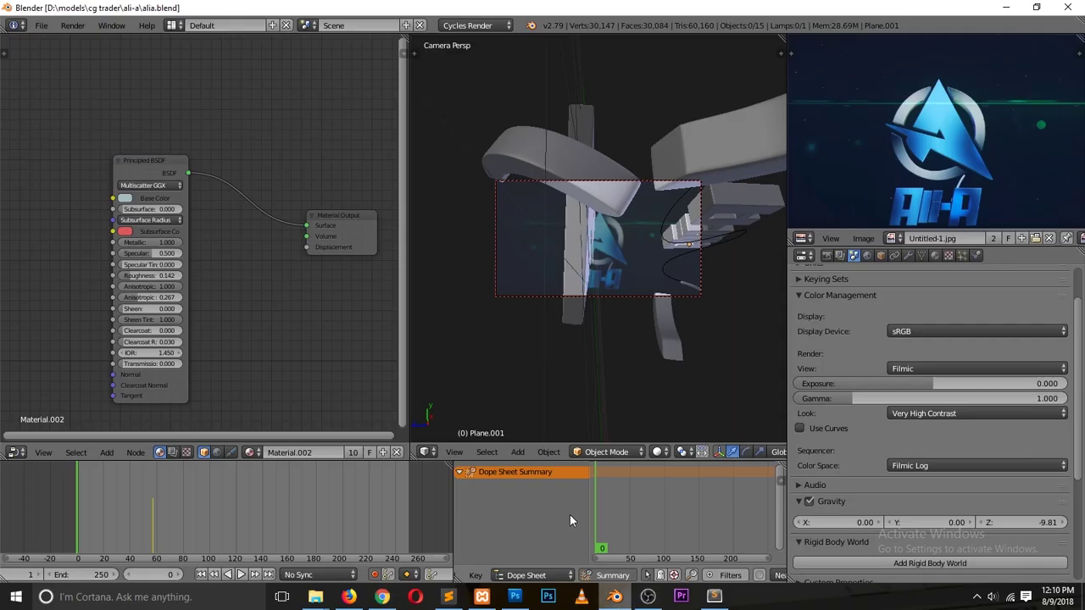
pyautogui.press('space')
pyautogui.press('Return')
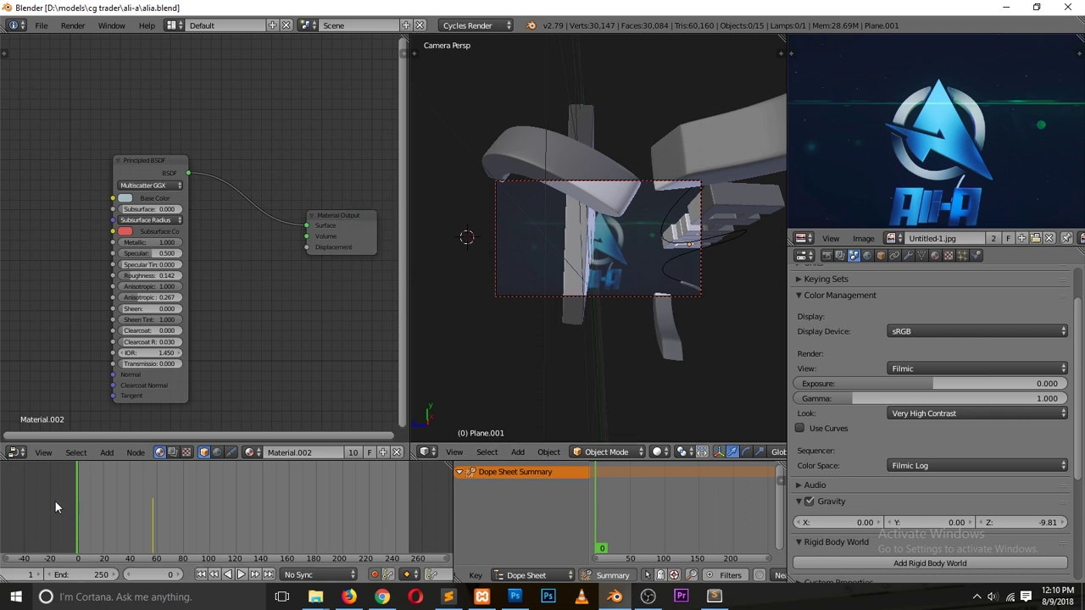
pyautogui.moveTo(148, 510); pyautogui.dragTo(183, 526)
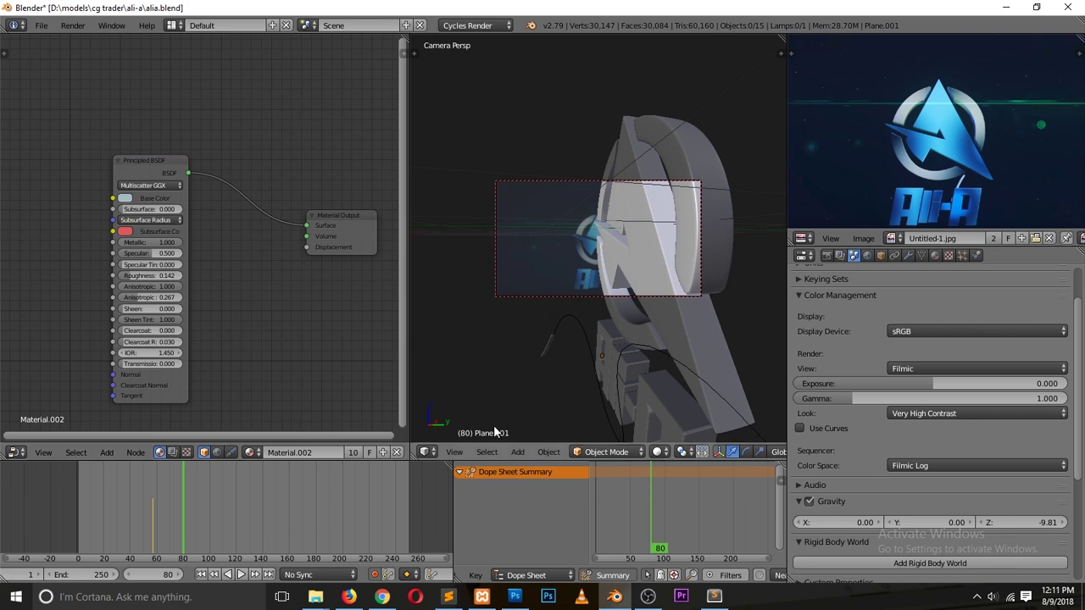
# - Switch to front orthographic view, reposition the 3D cursor, and save the file
pyautogui.press('KP_1')
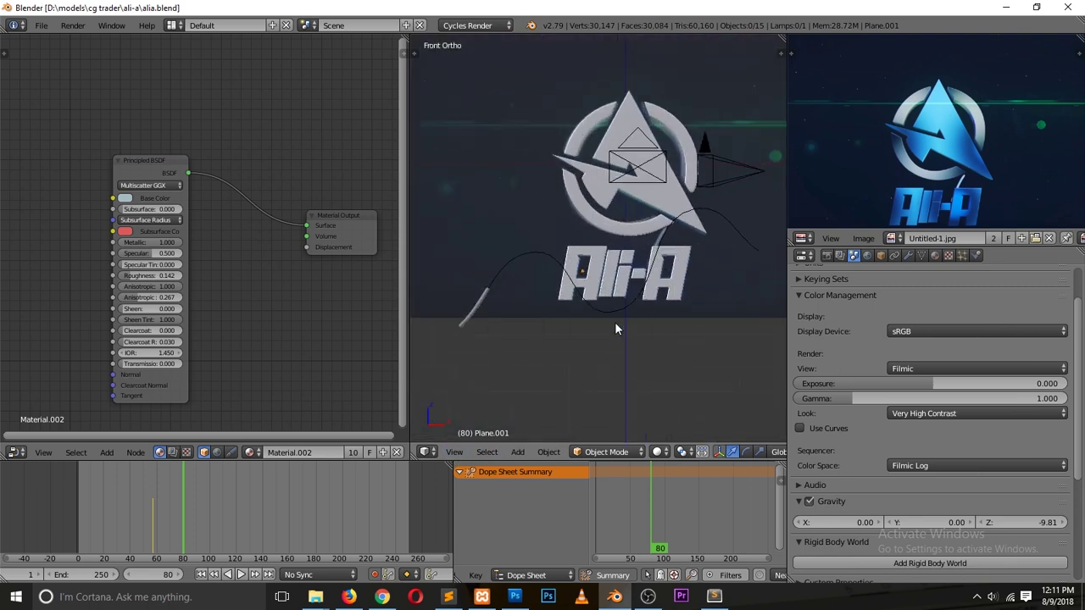
pyautogui.hotkey('shift', 's')
pyautogui.click(615, 322)
pyautogui.scroll(-2, 616, 326)
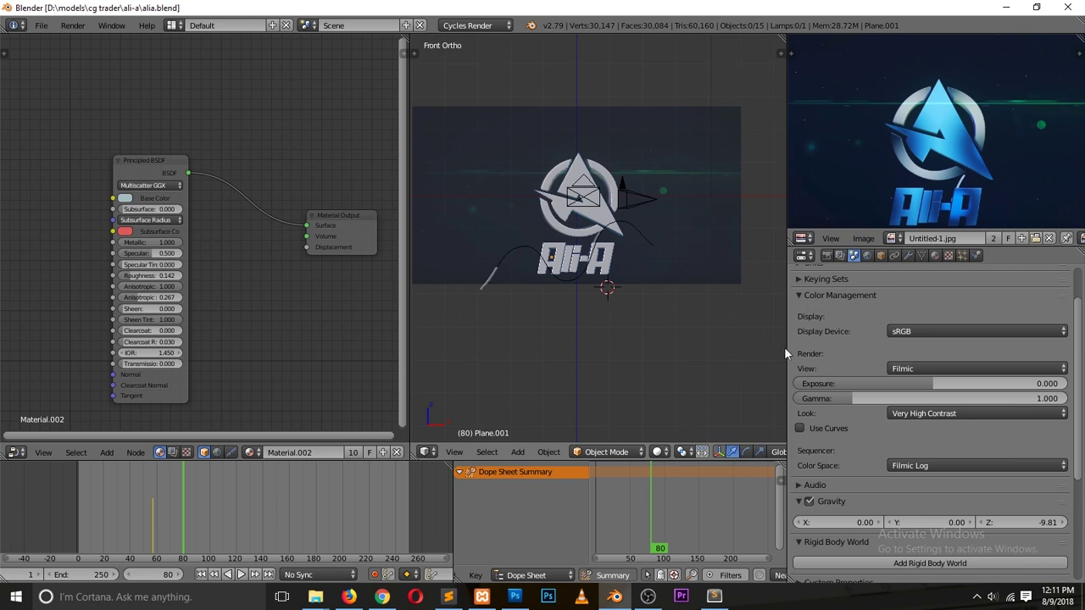
pyautogui.scroll(-5, 705, 452)
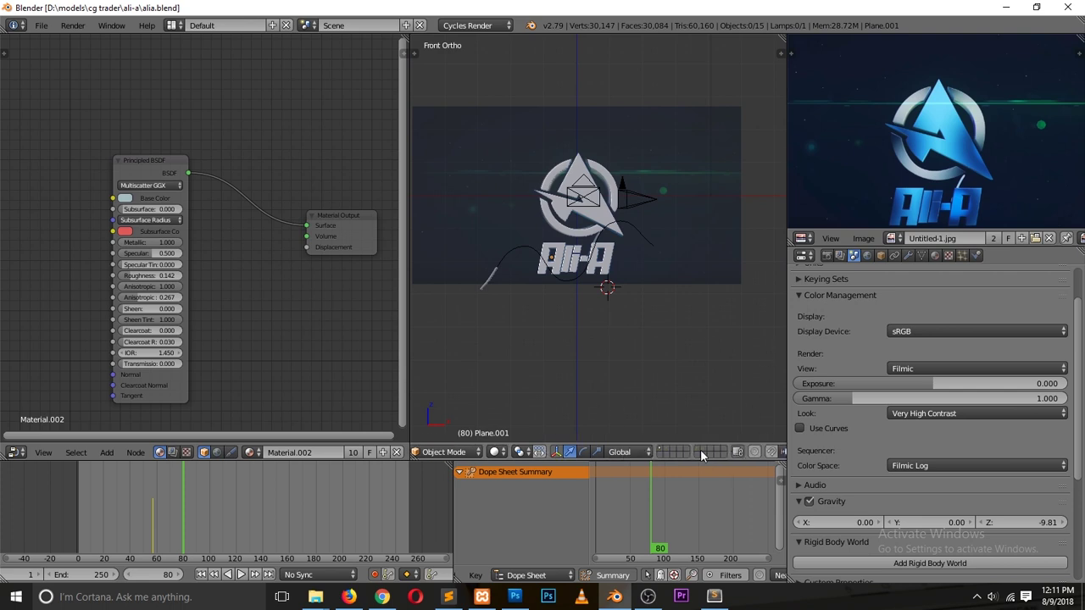
pyautogui.hotkey('ctrl', 's')
# - Box-select all 15 logo objects, camera and curves, duplicate them in place, and send them to another layer
pyautogui.press('b')
pyautogui.moveTo(449, 147); pyautogui.dragTo(701, 325)
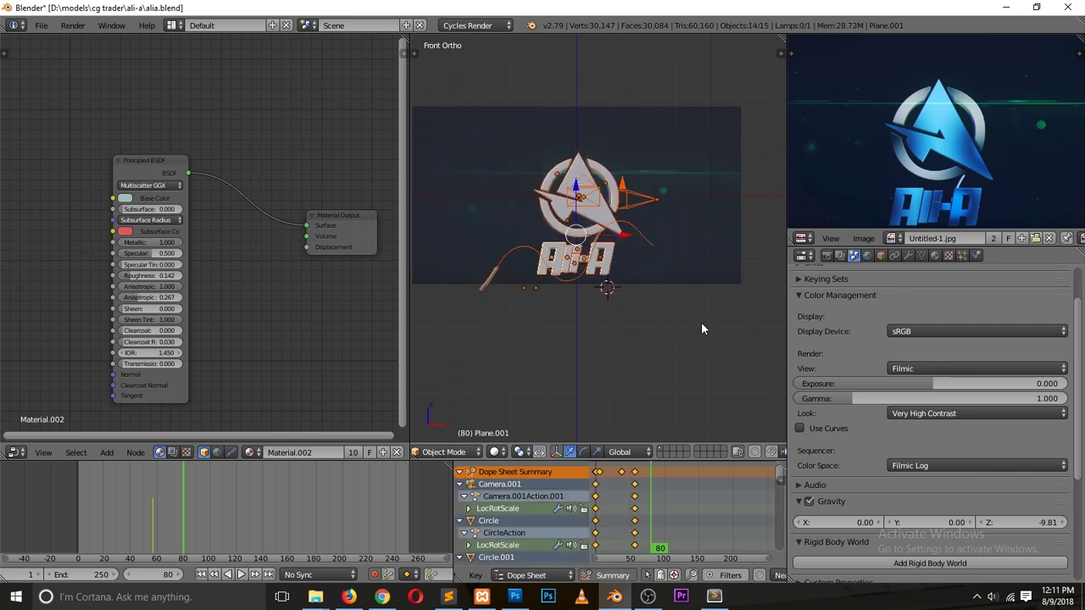
pyautogui.scroll(-5, 700, 322)
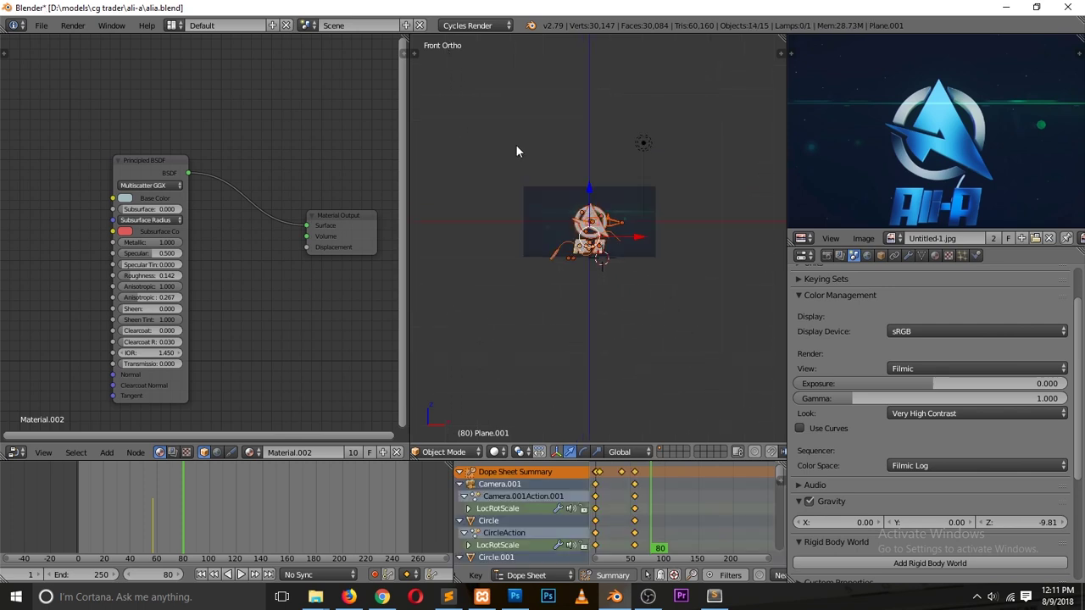
pyautogui.press('a')
pyautogui.press('b')
pyautogui.moveTo(464, 78); pyautogui.dragTo(759, 296)
pyautogui.scroll(3, 685, 303)
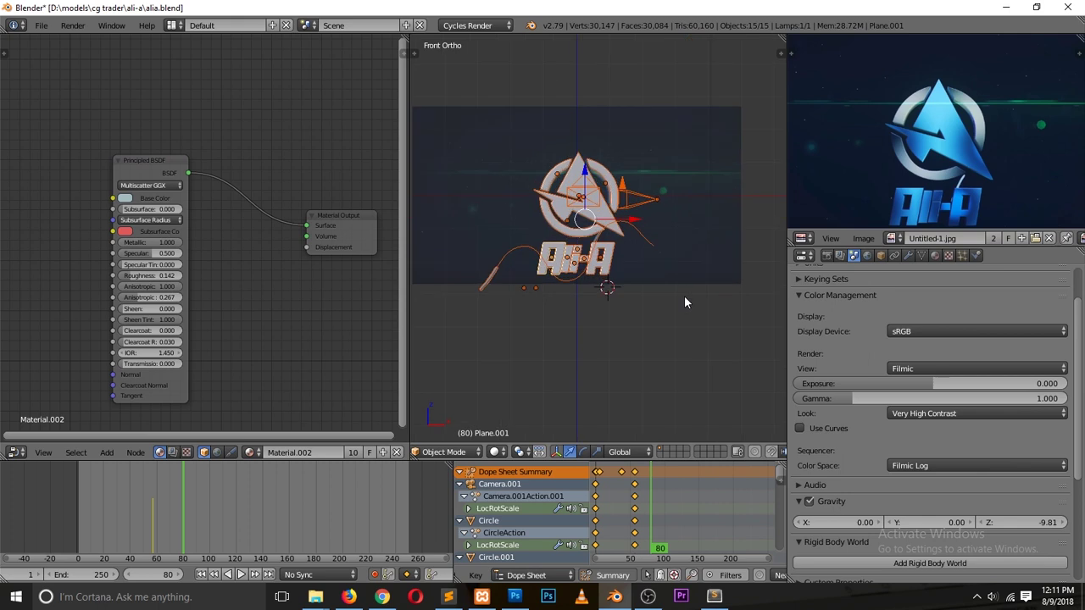
pyautogui.hotkey('shift', 'd')
pyautogui.rightClick(684, 296)
pyautogui.press('m')
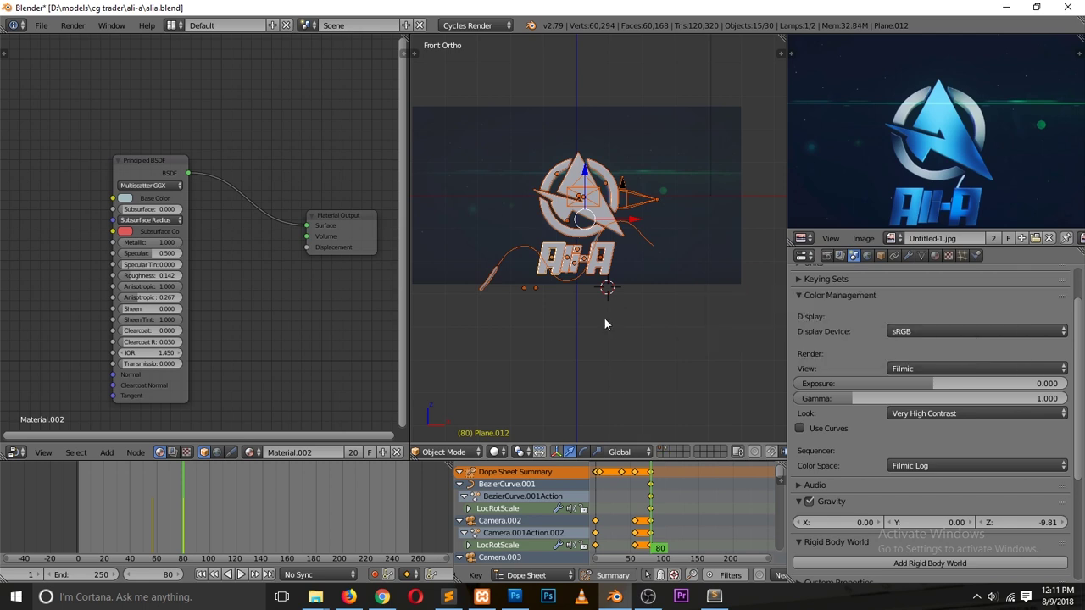
# - Show the duplicates' layer, delete all their keyframes, and save alia.blend
pyautogui.press('a')
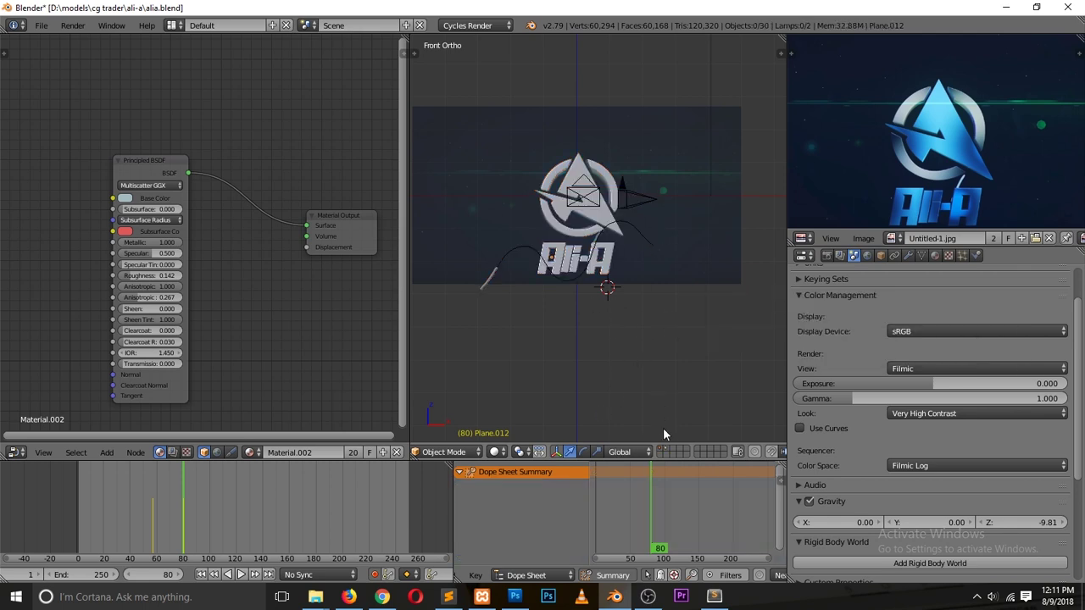
pyautogui.click(665, 452)
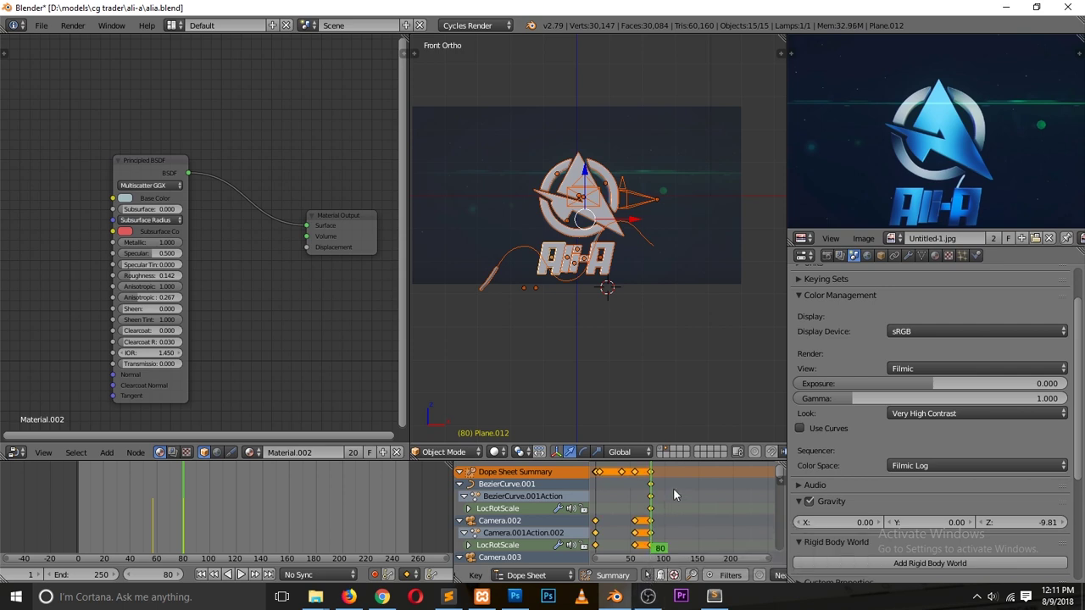
pyautogui.press('x')
pyautogui.click(636, 482)
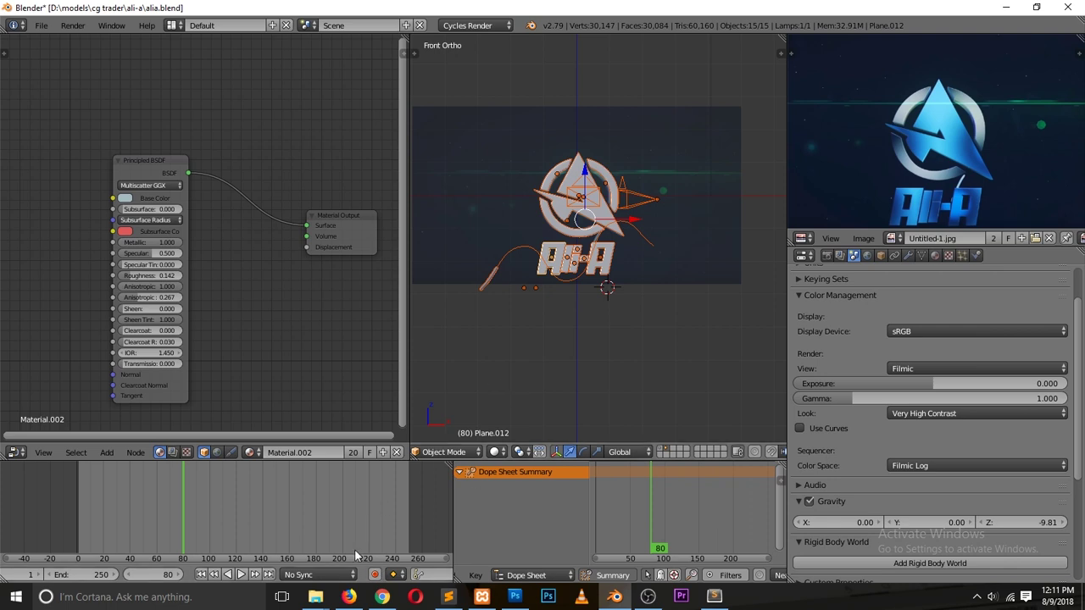
pyautogui.hotkey('ctrl', 's')
pyautogui.press('a')
pyautogui.scroll(4, 594, 284)
pyautogui.hotkey('ctrl', 's')
pyautogui.click(596, 278)
# - Play the animation at an angle to confirm the copy stays still, then return to front view
pyautogui.moveTo(585, 313); pyautogui.dragTo(555, 364, button='middle')
pyautogui.hotkey('alt', 'a')
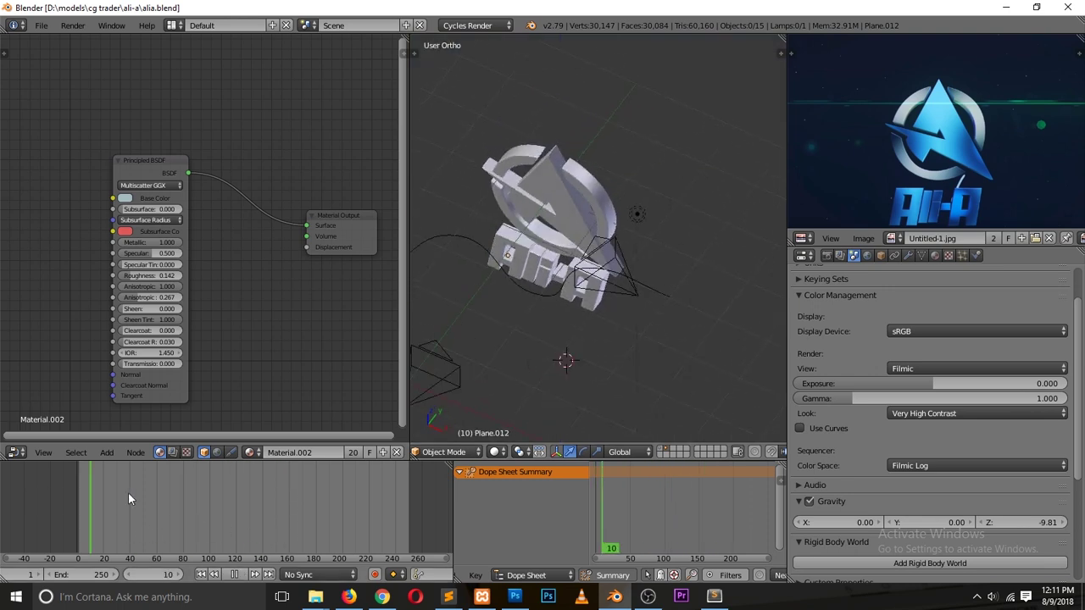
pyautogui.press('Escape')
pyautogui.click(542, 349)
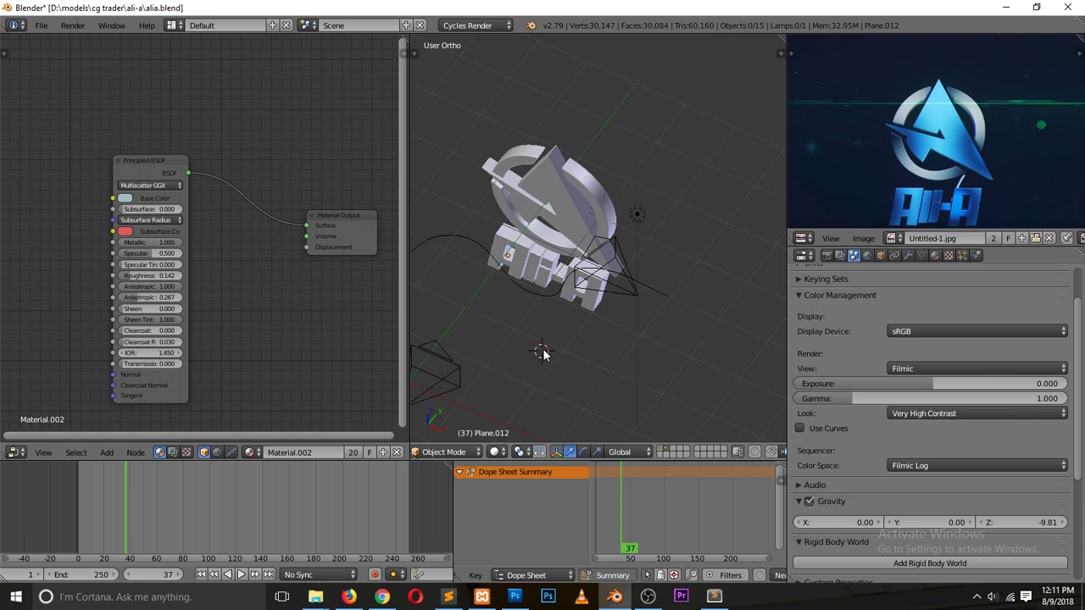
pyautogui.press('KP_0')
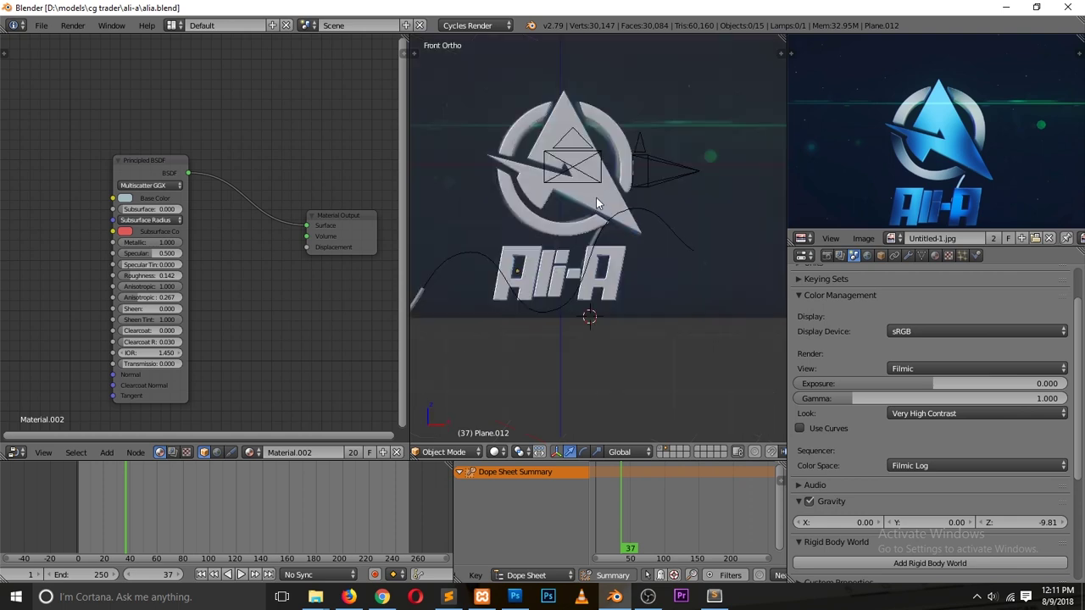
pyautogui.press('KP_1')
# - Look through Camera.003 and dolly it back along its view axis until the logo fits
pyautogui.rightClick(582, 156)
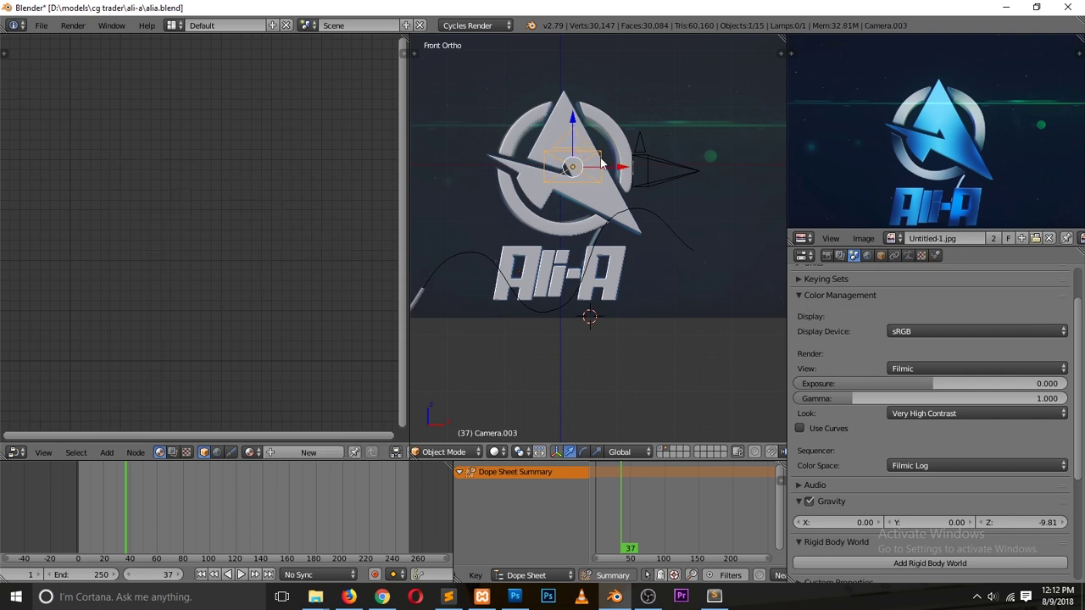
pyautogui.press('ctrl+KP_0')
pyautogui.scroll(2, 642, 227)
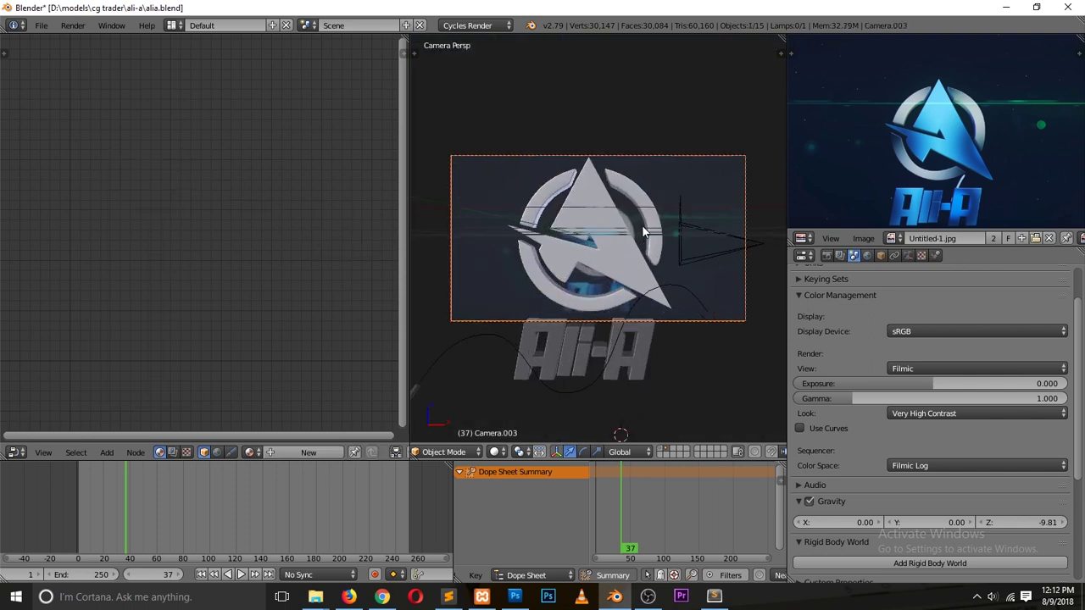
pyautogui.press('g')
pyautogui.press('z')
pyautogui.press('z')
pyautogui.click(639, 282)
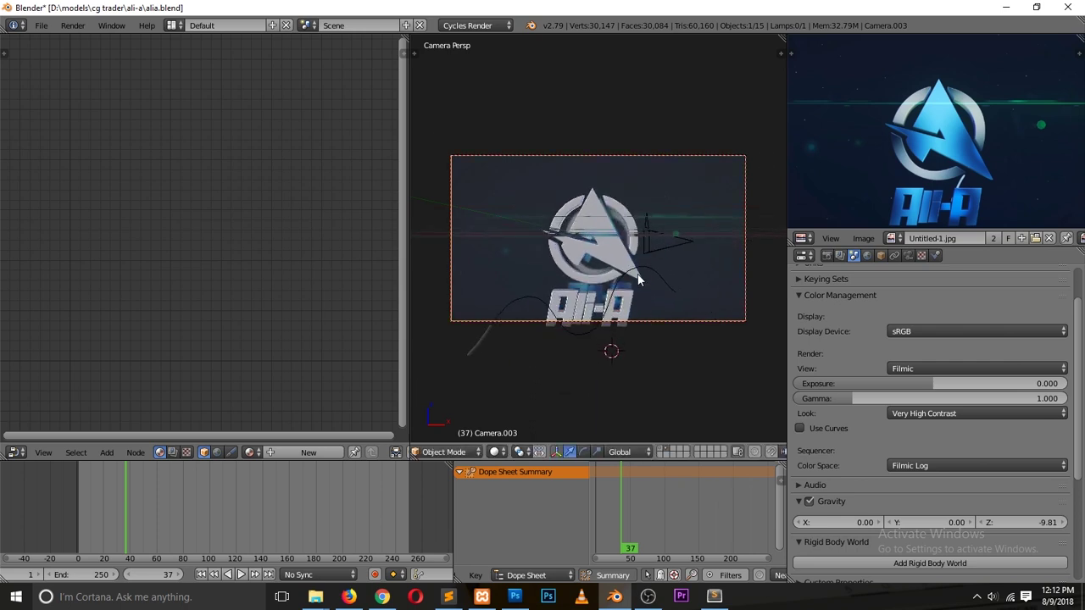
pyautogui.press('g')
pyautogui.press('z')
pyautogui.press('z')
pyautogui.click(635, 268)
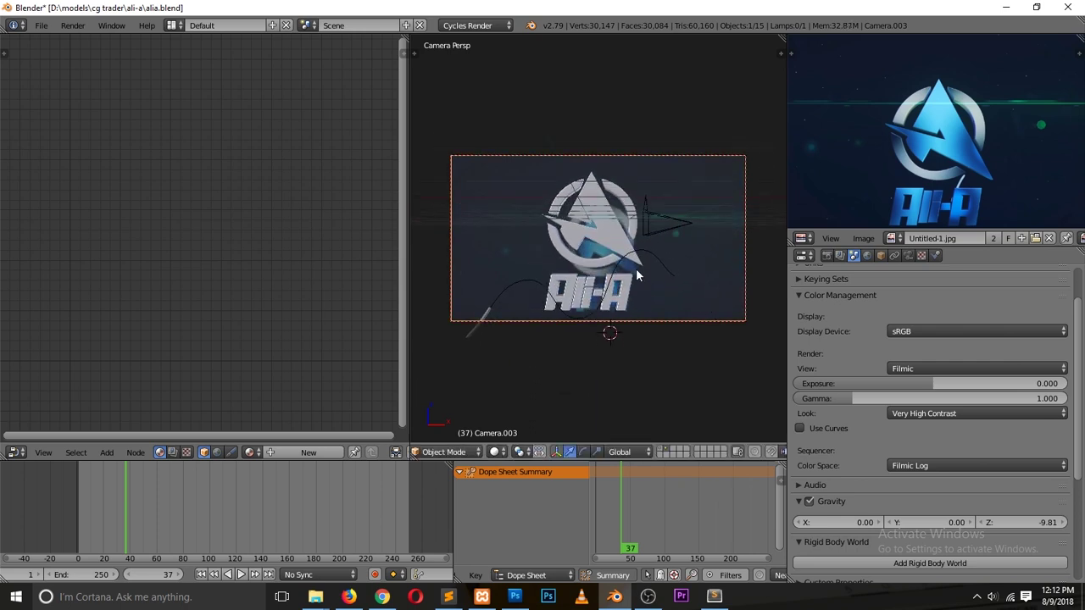
pyautogui.scroll(2, 640, 271)
pyautogui.hotkey('alt', 'i')
pyautogui.click(640, 266)
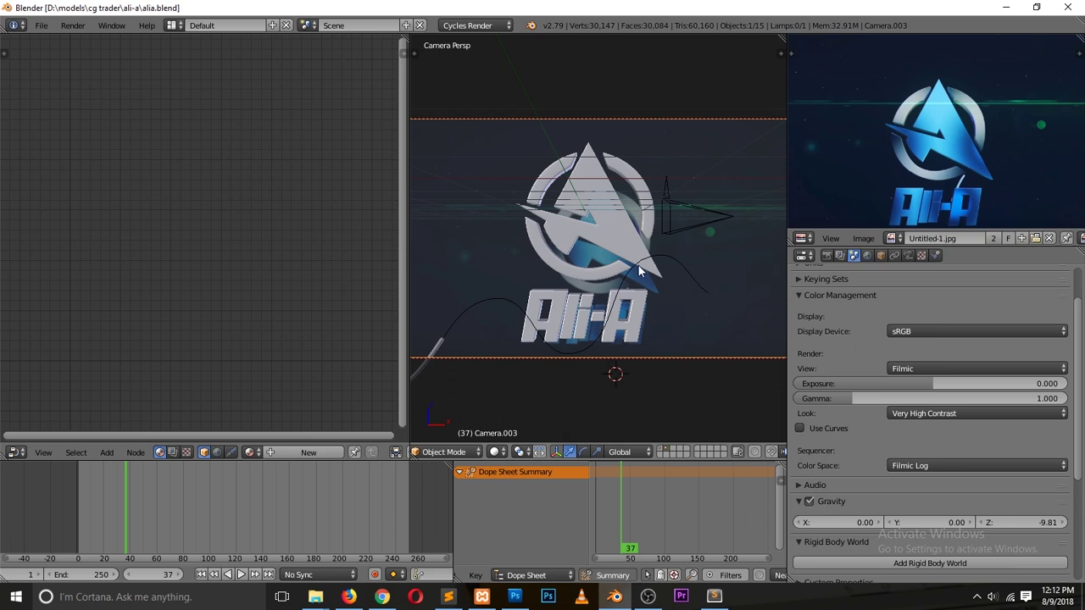
# - Check the framing across frames with layers toggled, then box-select the logo pieces in the camera frame
pyautogui.moveTo(126, 483)
pyautogui.mouseDown()
pyautogui.moveTo(105, 474)
pyautogui.moveTo(77, 486)
pyautogui.moveTo(135, 500)
pyautogui.mouseUp()
pyautogui.click(665, 451)
pyautogui.click(665, 451)
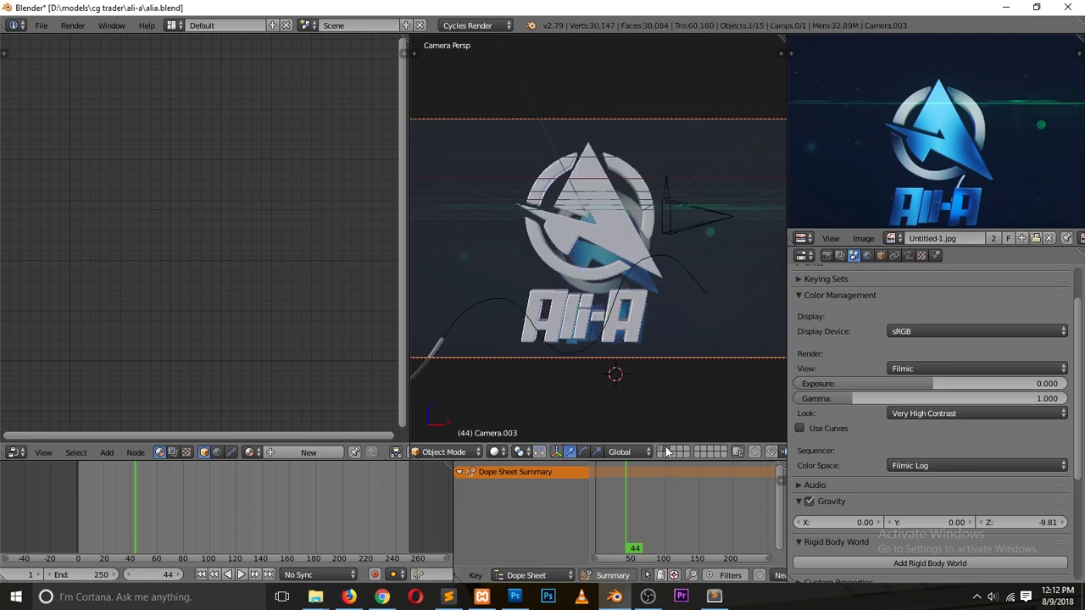
pyautogui.moveTo(81, 513); pyautogui.dragTo(81, 514)
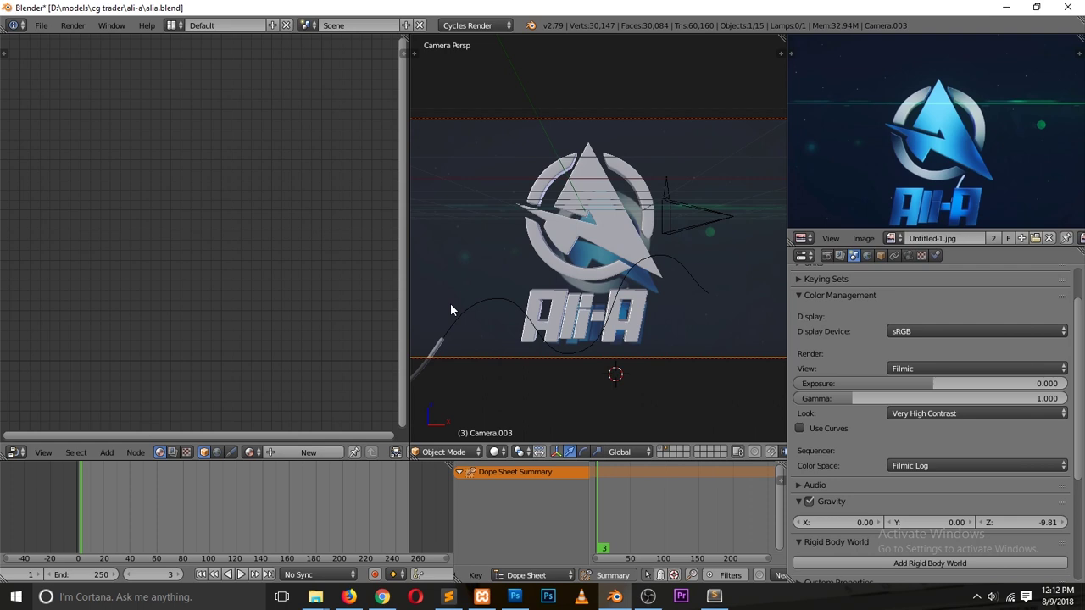
pyautogui.scroll(-3, 481, 310)
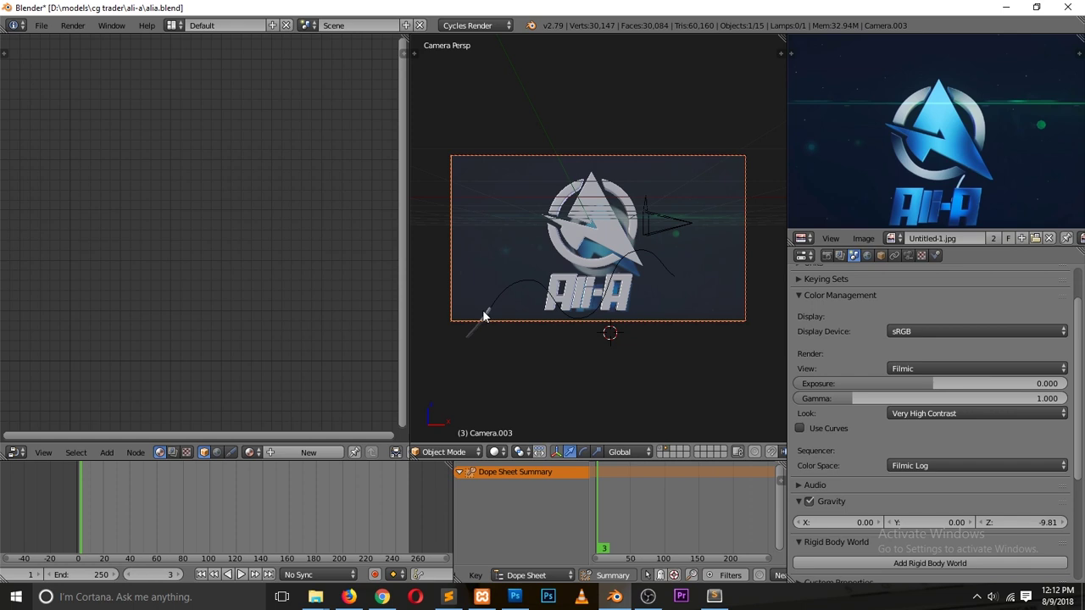
pyautogui.press('Home')
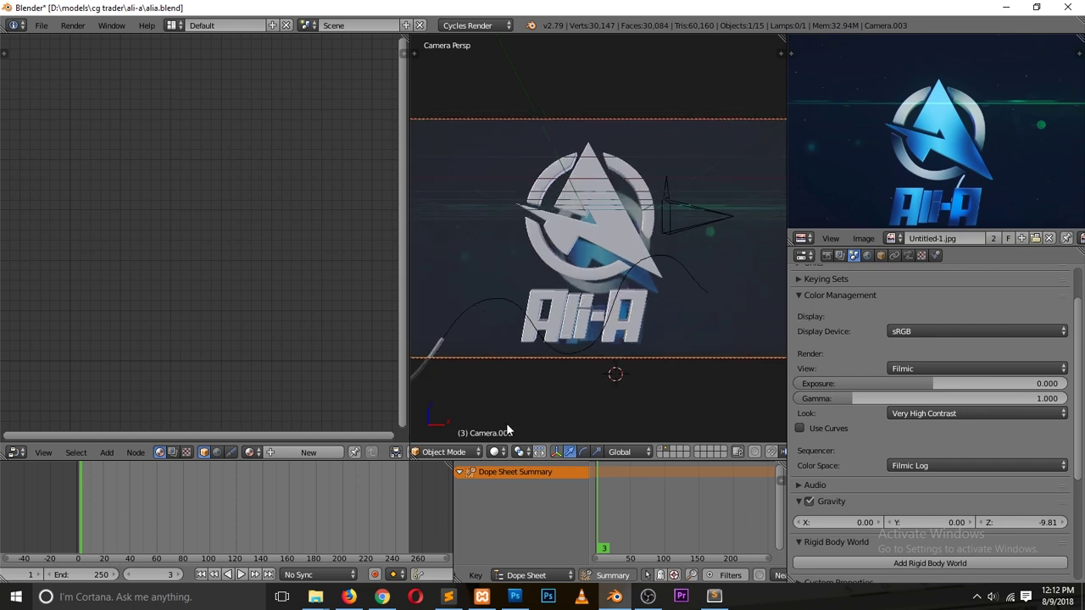
pyautogui.keyDown('shift'); pyautogui.click(664, 450); pyautogui.keyUp('shift')
pyautogui.moveTo(276, 501); pyautogui.dragTo(91, 507)
pyautogui.press('Escape')
pyautogui.keyDown('shift'); pyautogui.click(667, 454); pyautogui.keyUp('shift')
pyautogui.scroll(-1, 582, 221)
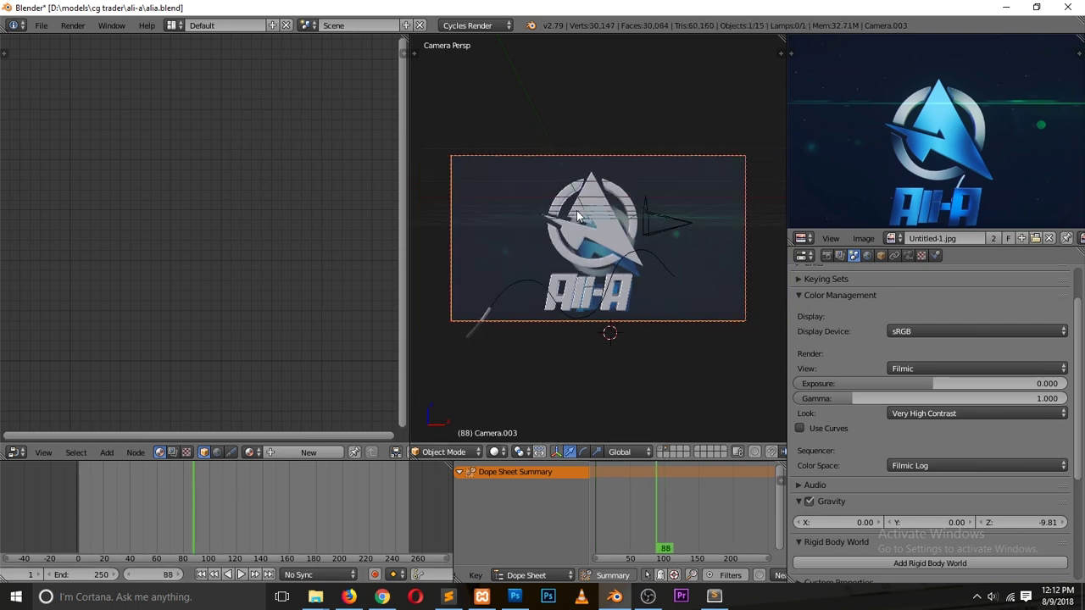
pyautogui.press('b')
pyautogui.moveTo(417, 109); pyautogui.dragTo(637, 315)
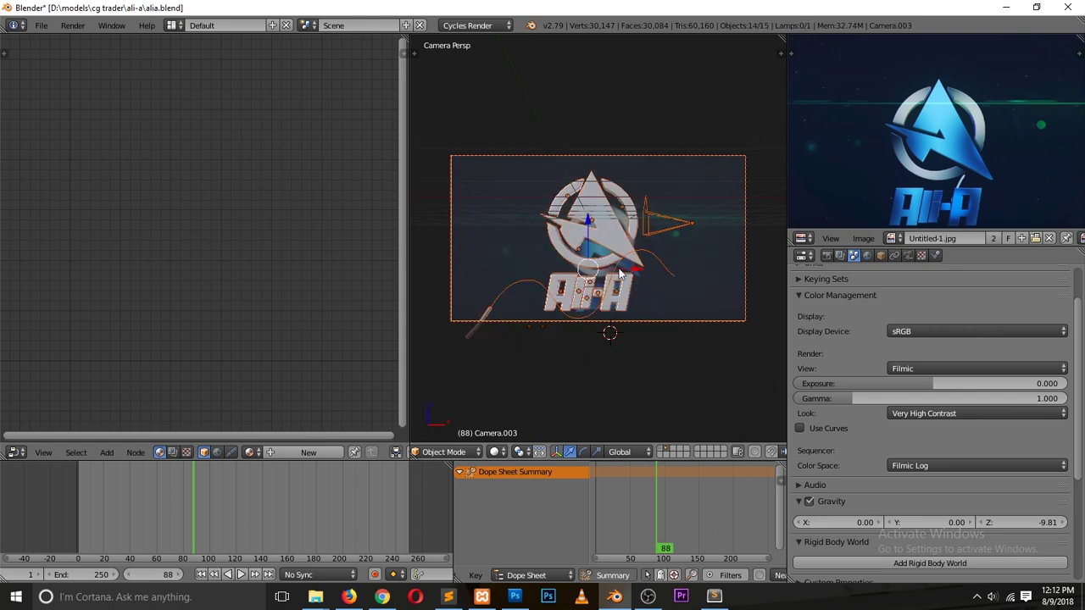
# - Shift the selected logo pieces along X and place a duplicate left of the camera frame
pyautogui.press('g')
pyautogui.press('x')
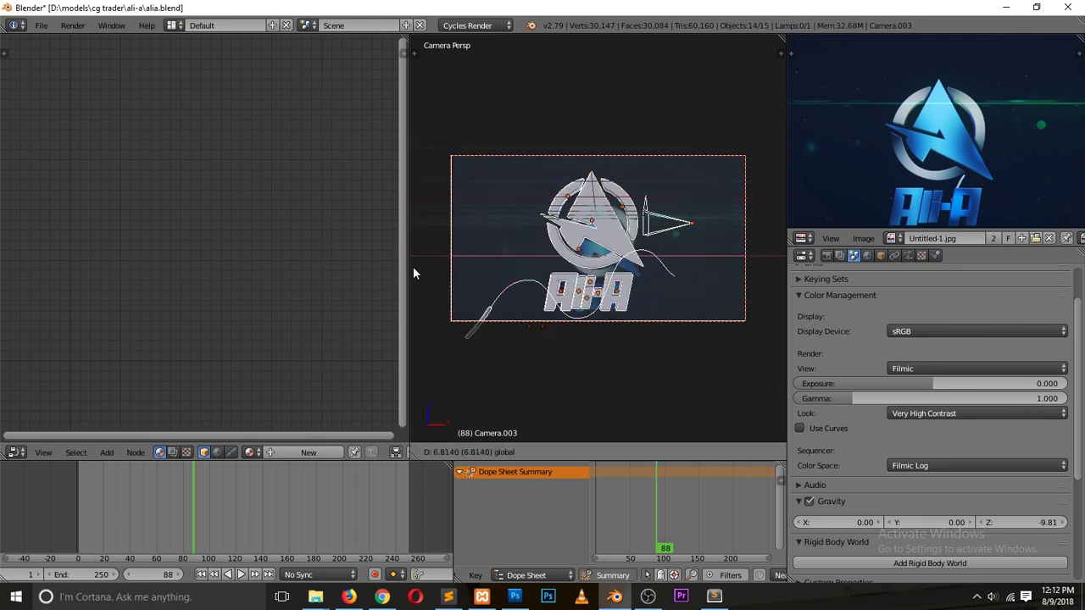
pyautogui.click(747, 273)
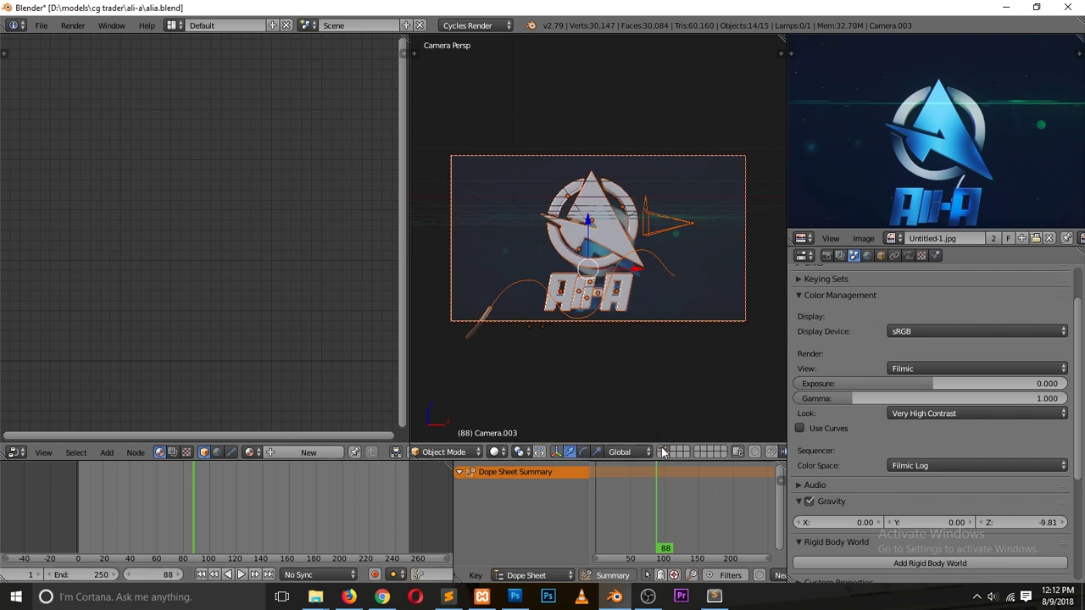
pyautogui.hotkey('shift', 'd')
pyautogui.press('Escape')
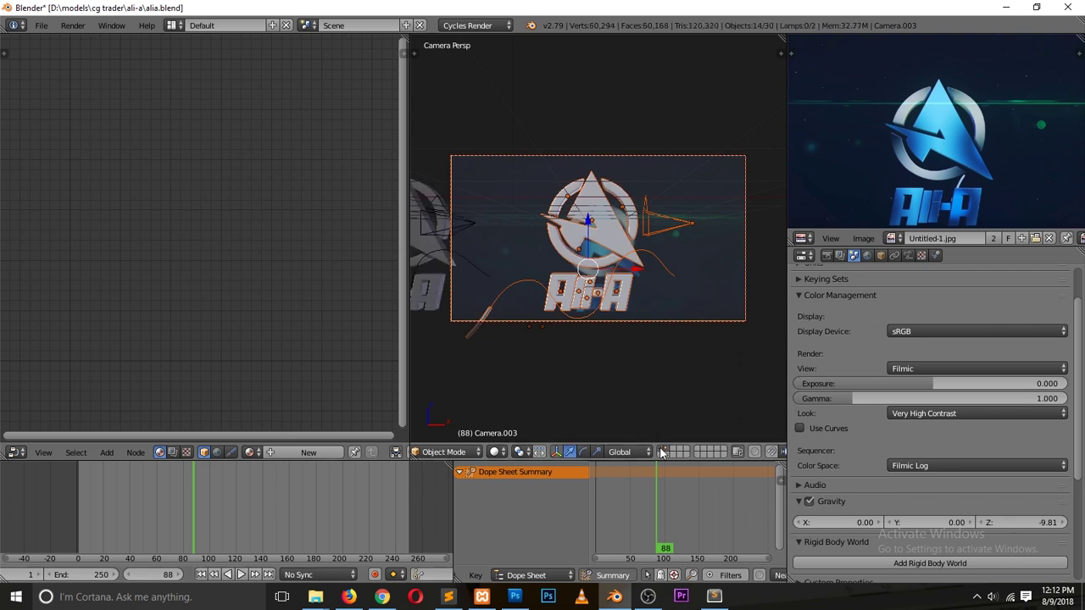
pyautogui.press('g')
pyautogui.click(641, 267)
# - Deselect everything, save over the project file, and rewind the timeline to frame 0
pyautogui.press('a')
pyautogui.hotkey('ctrl', 's')
pyautogui.click(491, 326)
pyautogui.moveTo(197, 491); pyautogui.dragTo(74, 496)
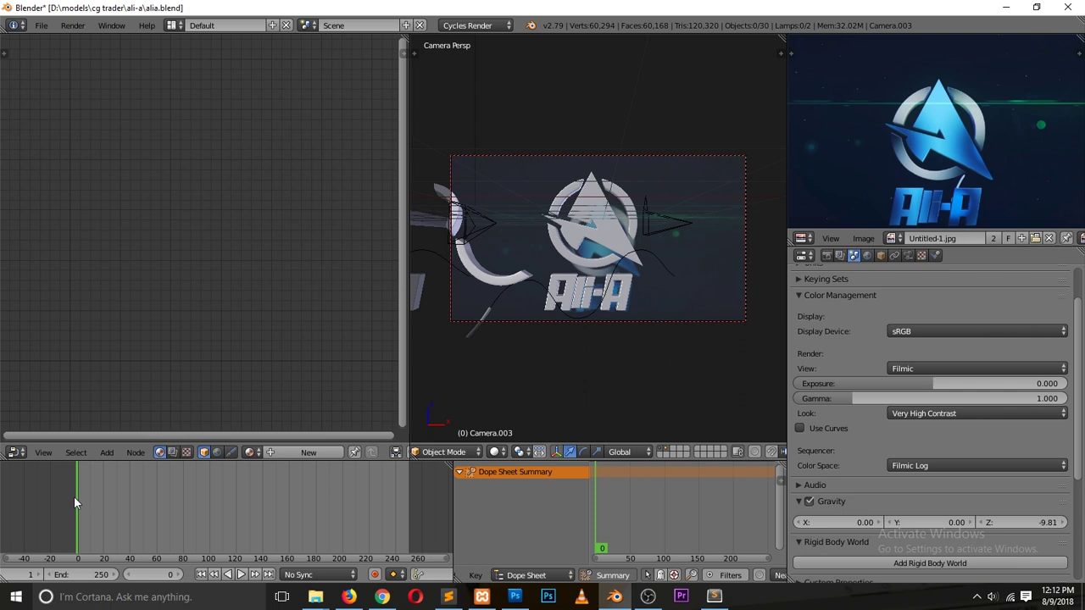
pyautogui.rightClick(480, 220)
# - Look through Camera.001 and add timeline markers at frames 48 and 0
pyautogui.press('ctrl+KP_0')
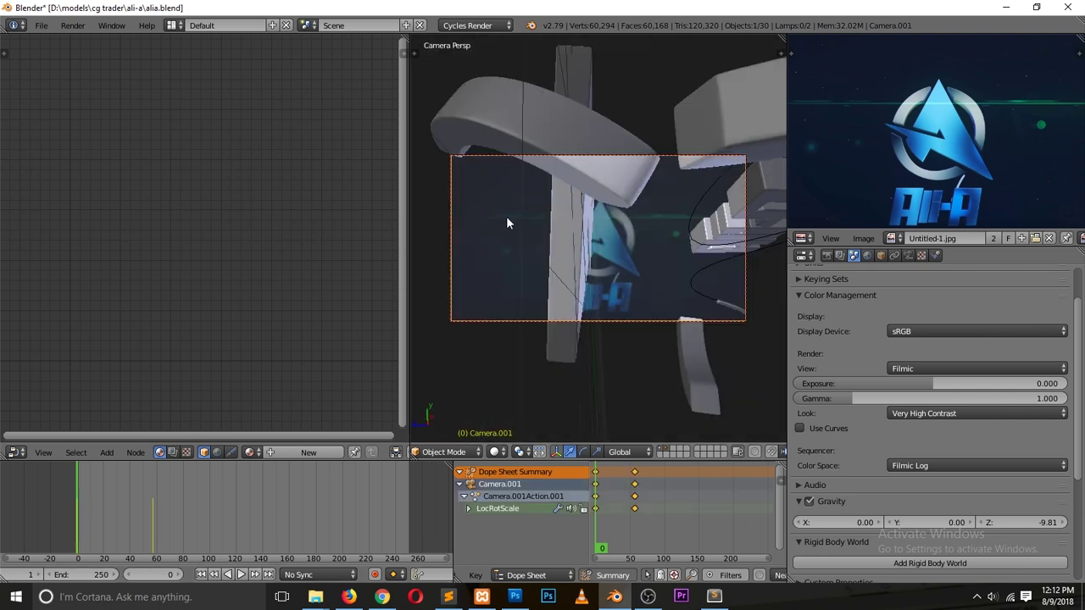
pyautogui.moveTo(61, 520); pyautogui.dragTo(140, 512)
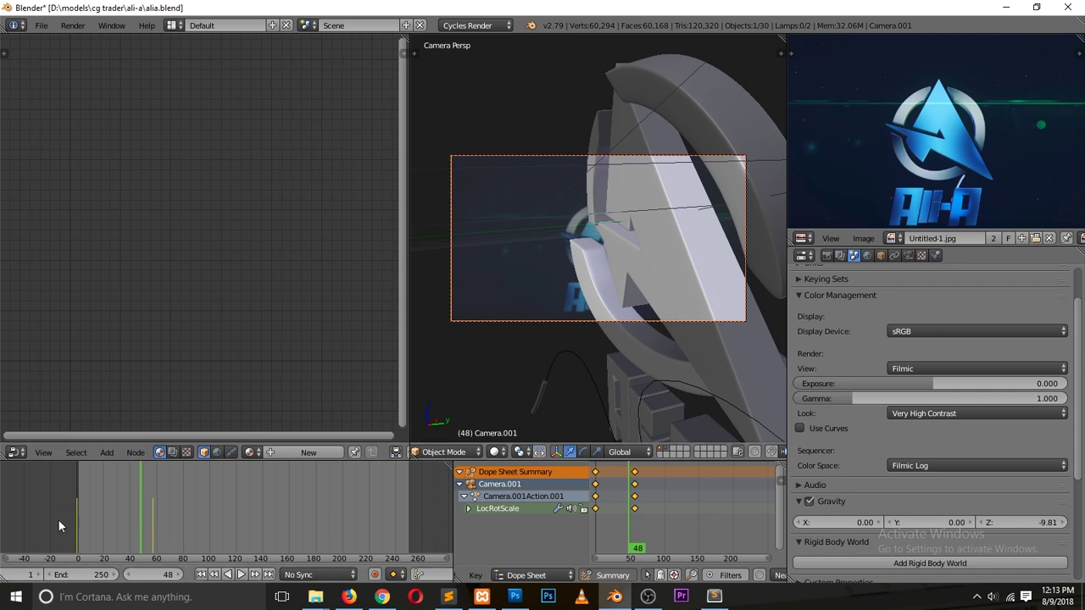
pyautogui.press('m')
pyautogui.click(76, 533)
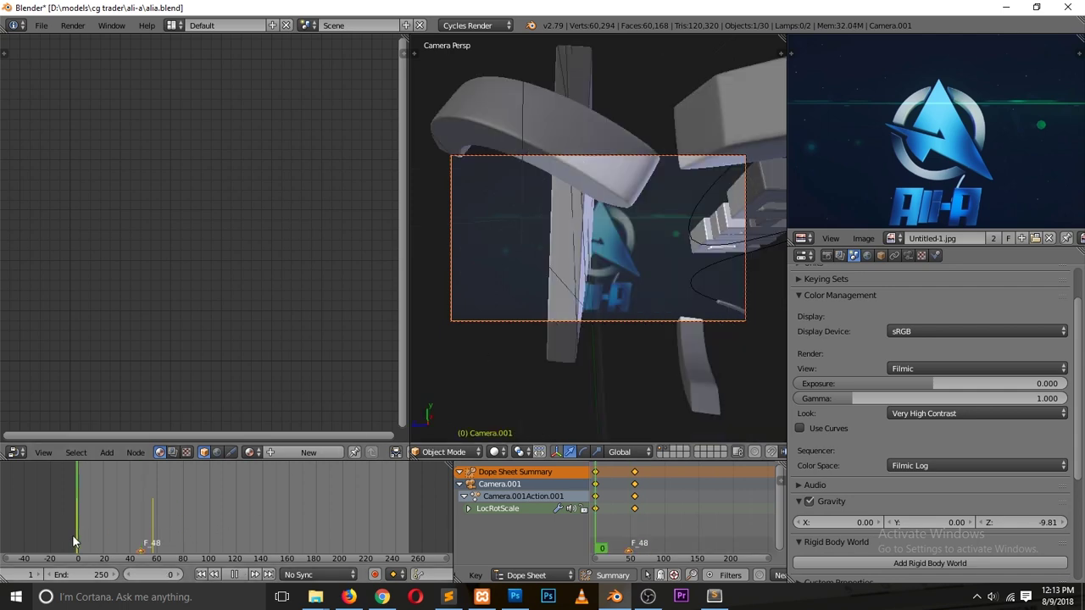
pyautogui.press('m')
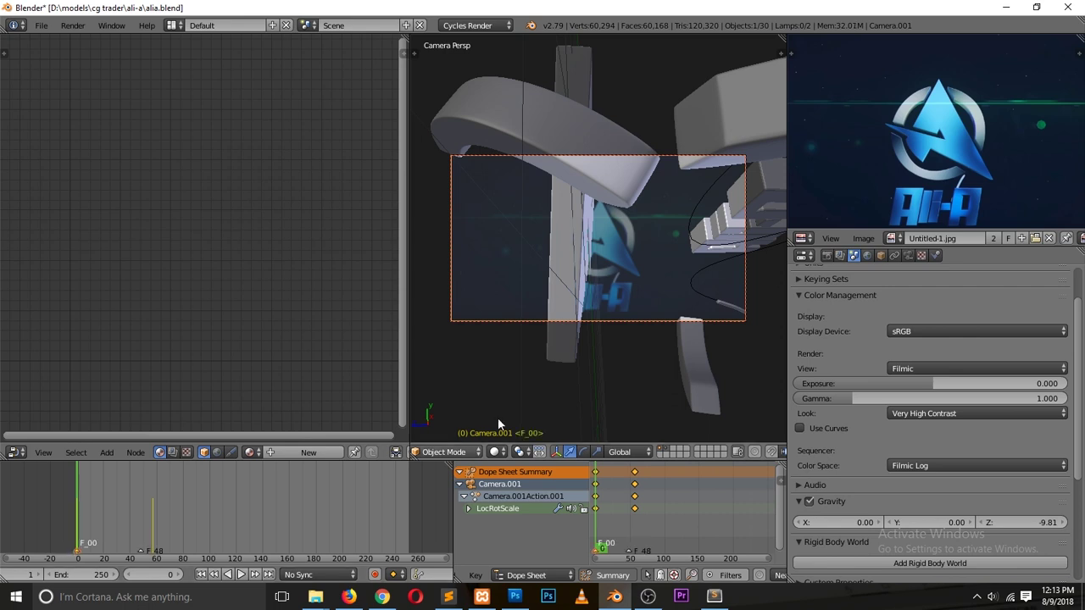
# - Bind Camera.001 to the F_00 marker through the timeline's View menu
pyautogui.scroll(2, 106, 561)
pyautogui.scroll(-3, 107, 573)
pyautogui.scroll(4, 123, 576)
pyautogui.click(94, 576)
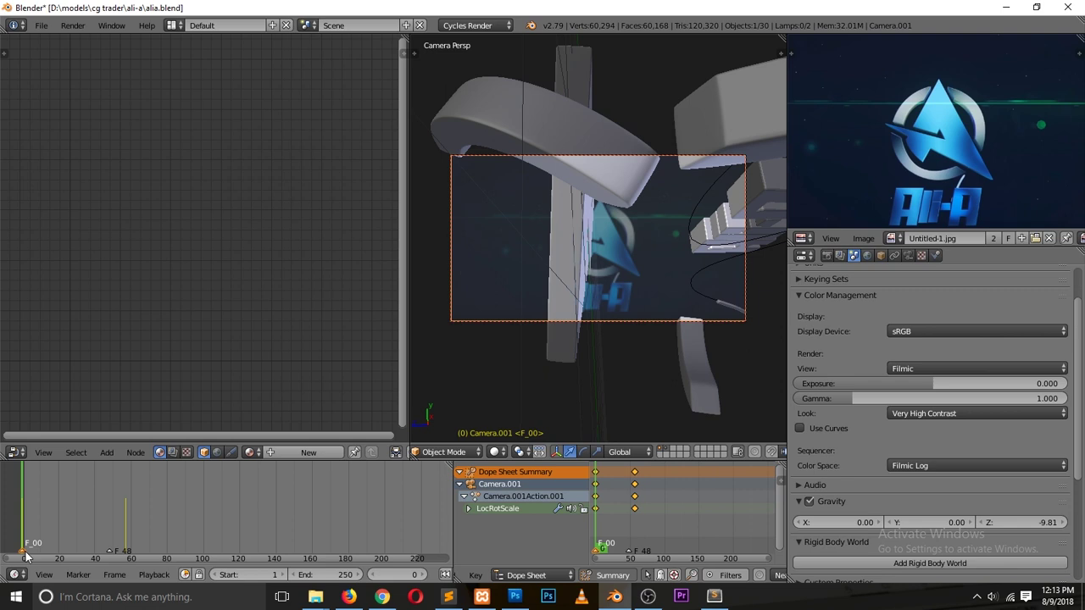
pyautogui.click(49, 576)
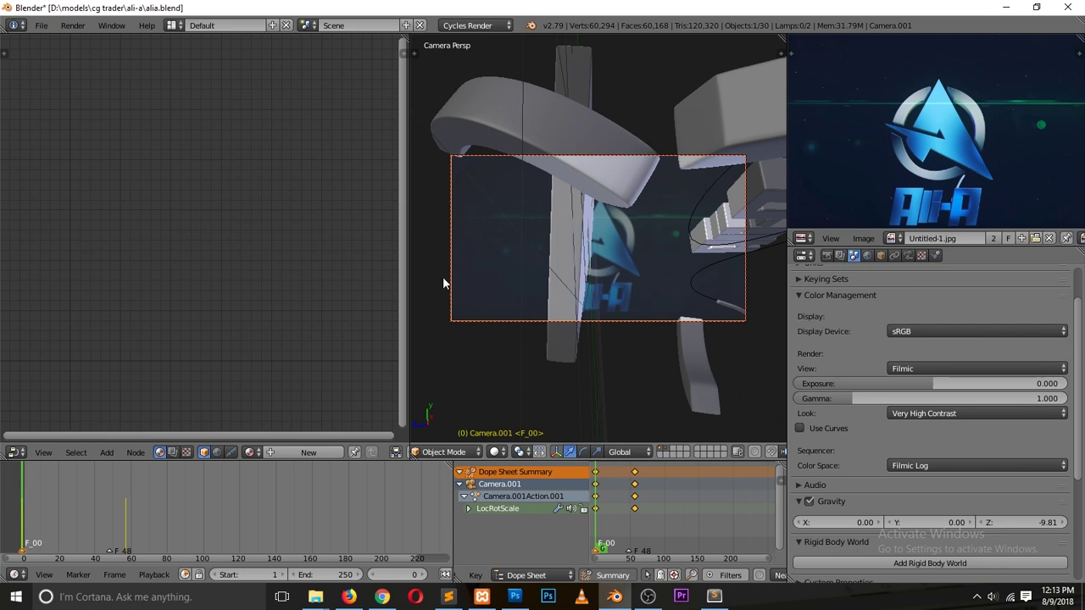
pyautogui.click(45, 576)
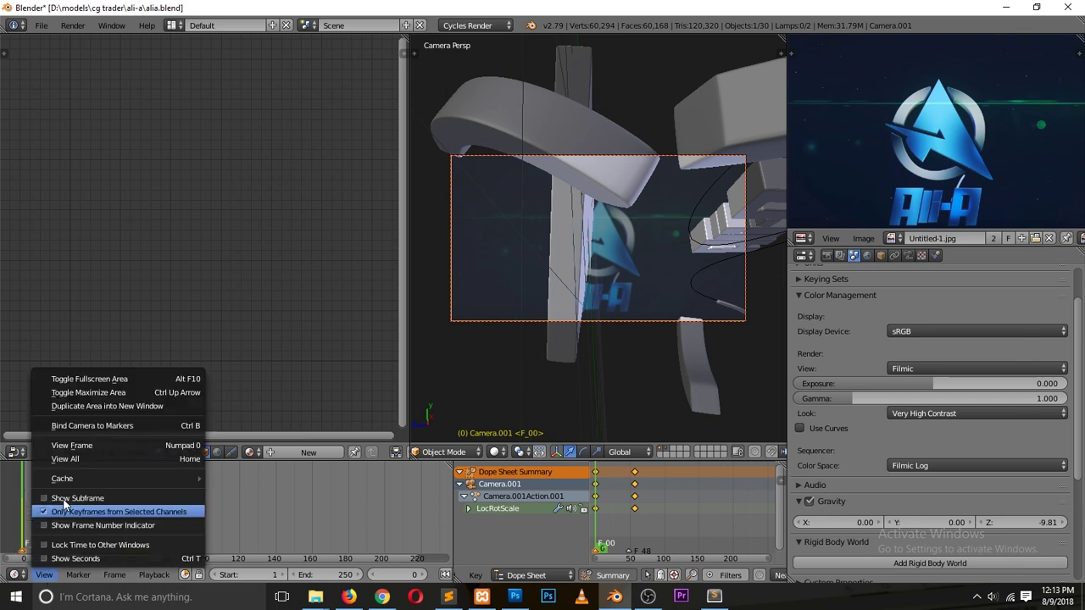
pyautogui.click(105, 425)
# - Scrub the camera fly-in to frame 38, then leave camera view and orbit to see all cameras
pyautogui.moveTo(29, 521)
pyautogui.mouseDown()
pyautogui.moveTo(45, 516)
pyautogui.moveTo(21, 521)
pyautogui.mouseUp()
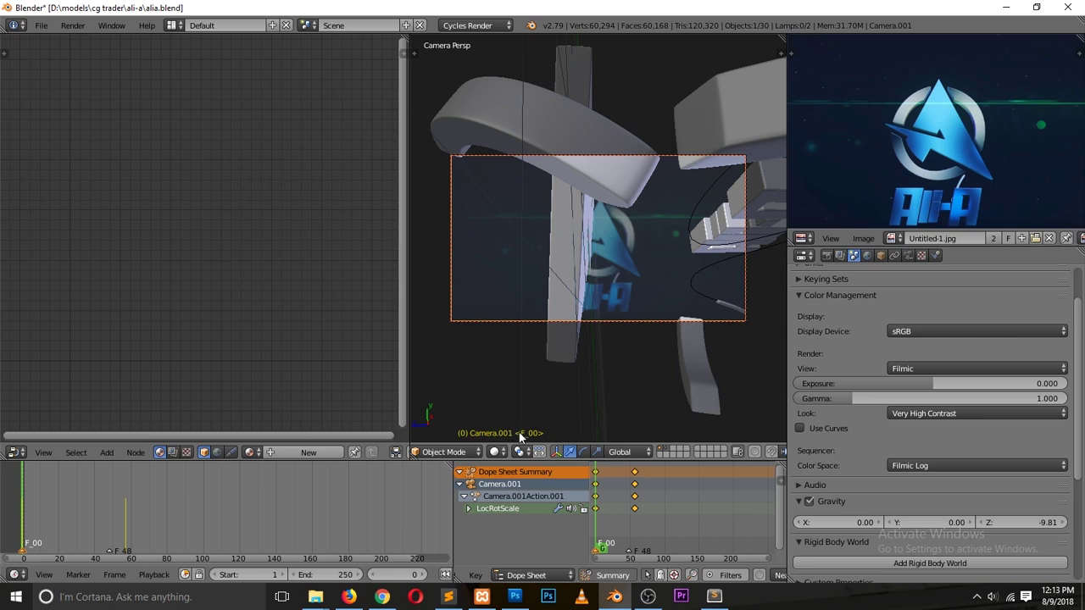
pyautogui.moveTo(27, 505); pyautogui.dragTo(109, 514)
pyautogui.scroll(-4, 513, 298)
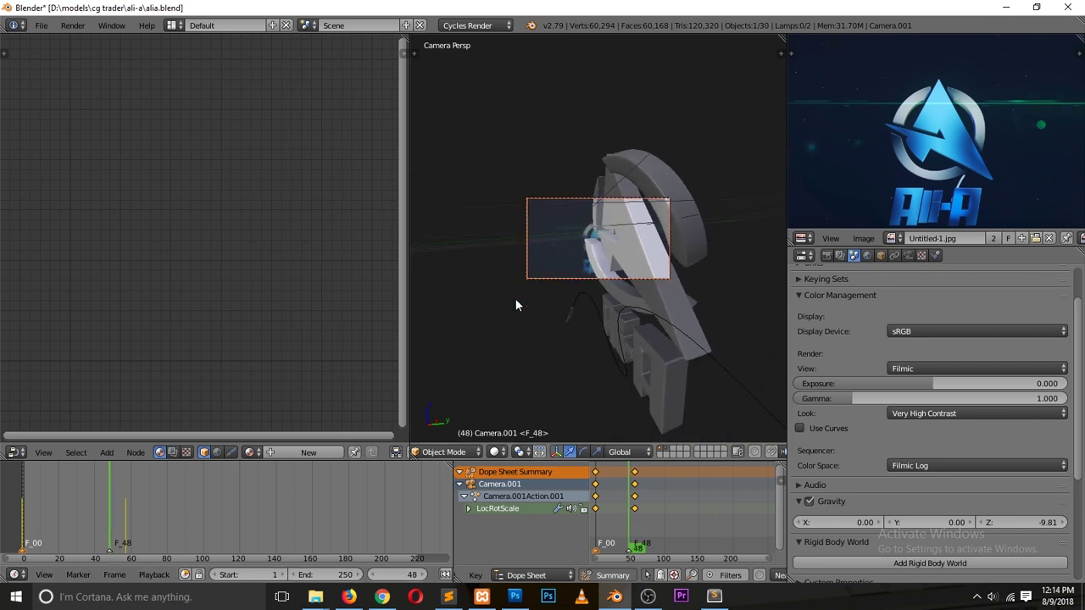
pyautogui.scroll(-3, 517, 298)
pyautogui.press('KP_0')
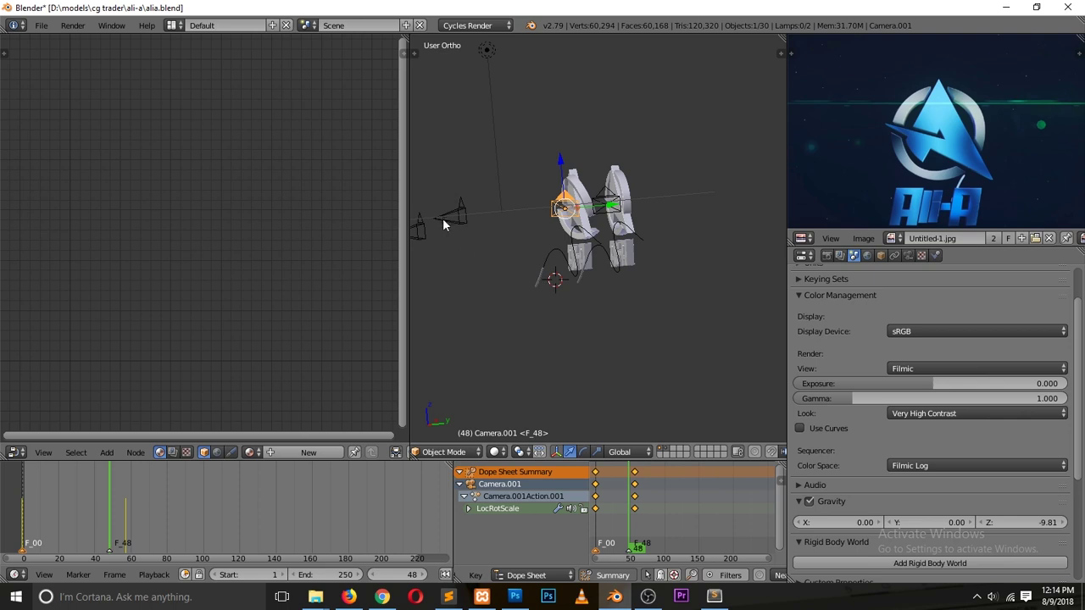
pyautogui.moveTo(448, 194); pyautogui.dragTo(568, 293, button='middle')
# - Bind Camera.003 to the F_48 marker, save, and scrub back to check the earlier shot
pyautogui.rightClick(596, 365)
pyautogui.press('KP_0')
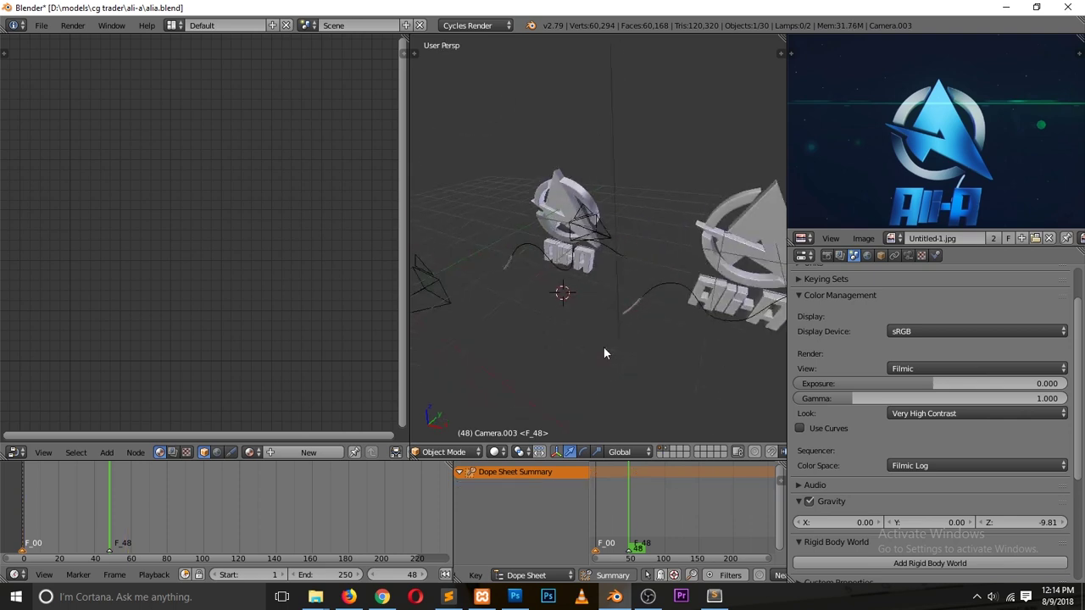
pyautogui.press('Home')
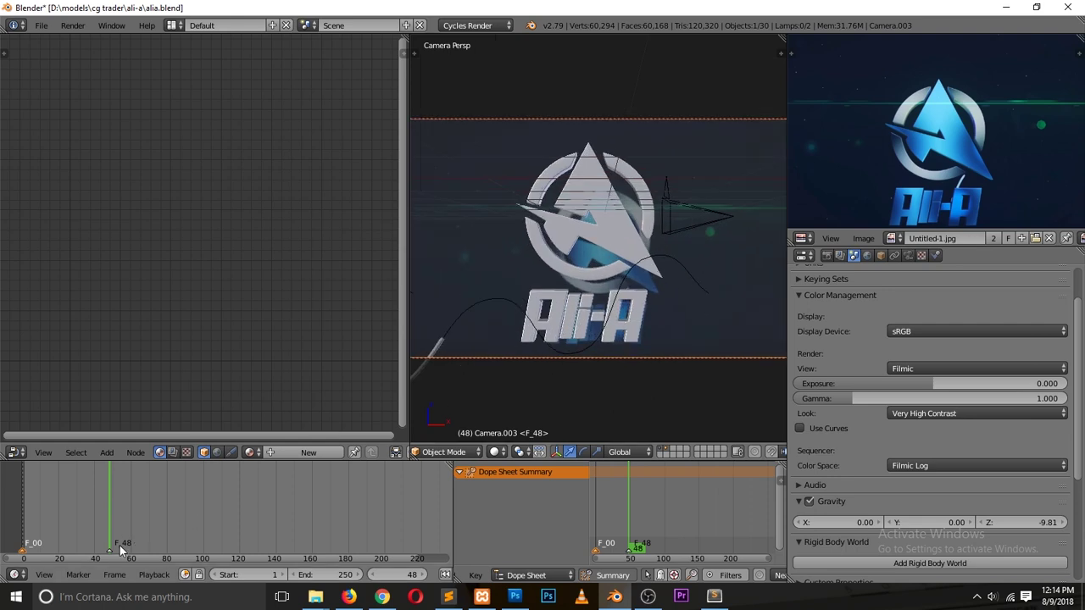
pyautogui.rightClick(111, 552)
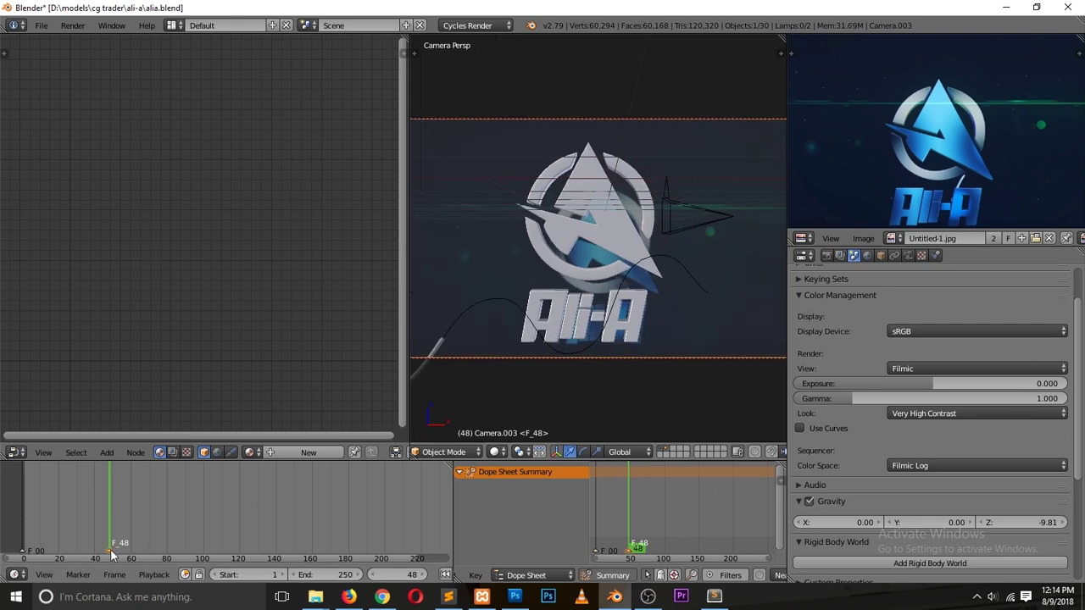
pyautogui.click(44, 575)
pyautogui.click(108, 425)
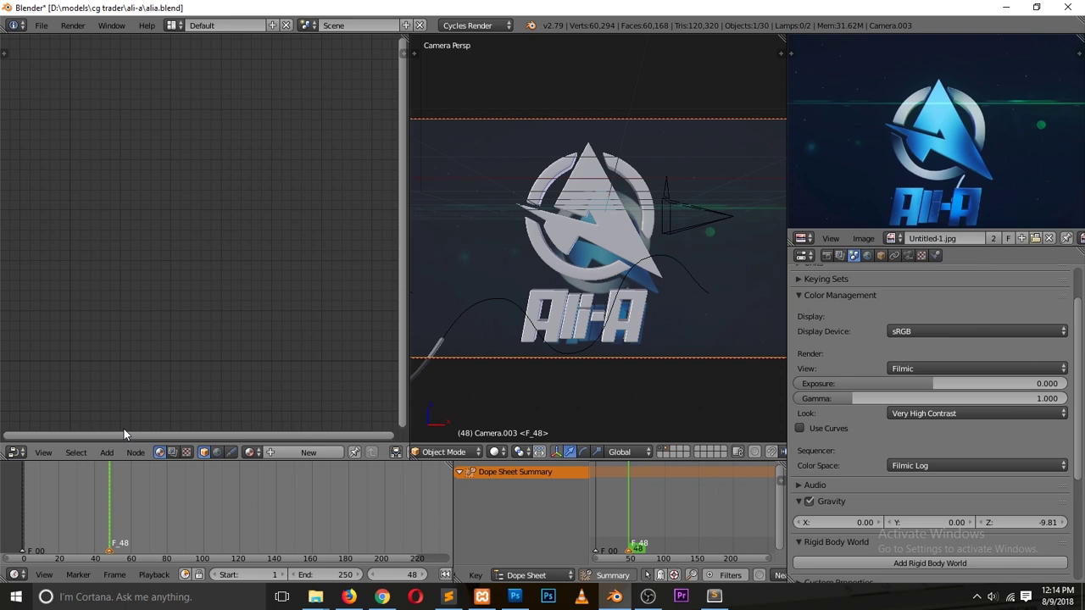
pyautogui.hotkey('ctrl', 's')
pyautogui.moveTo(123, 499); pyautogui.dragTo(23, 524)
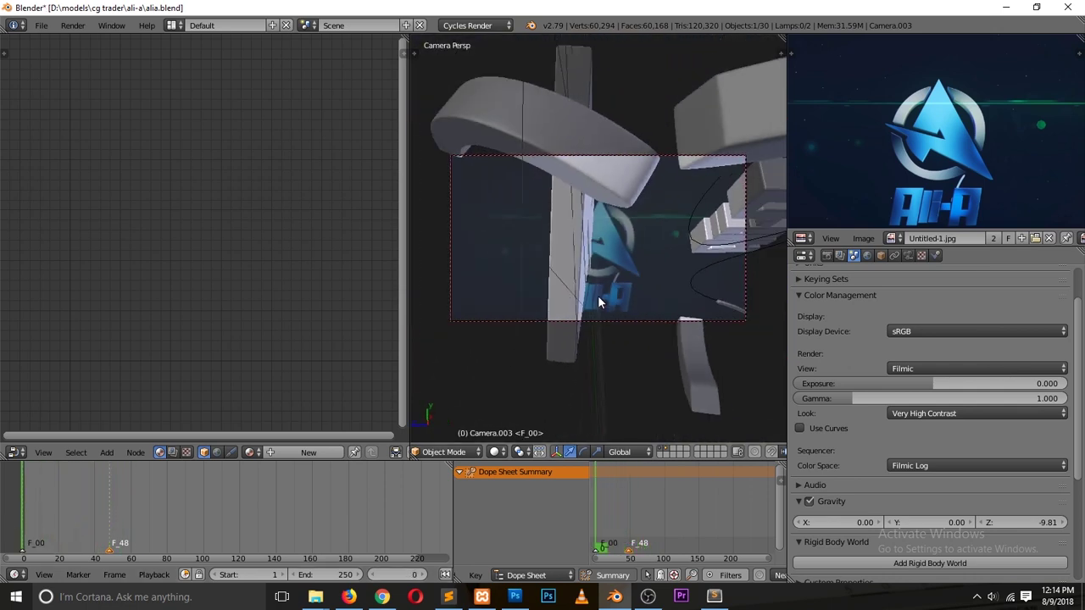
pyautogui.scroll(-1, 746, 225)
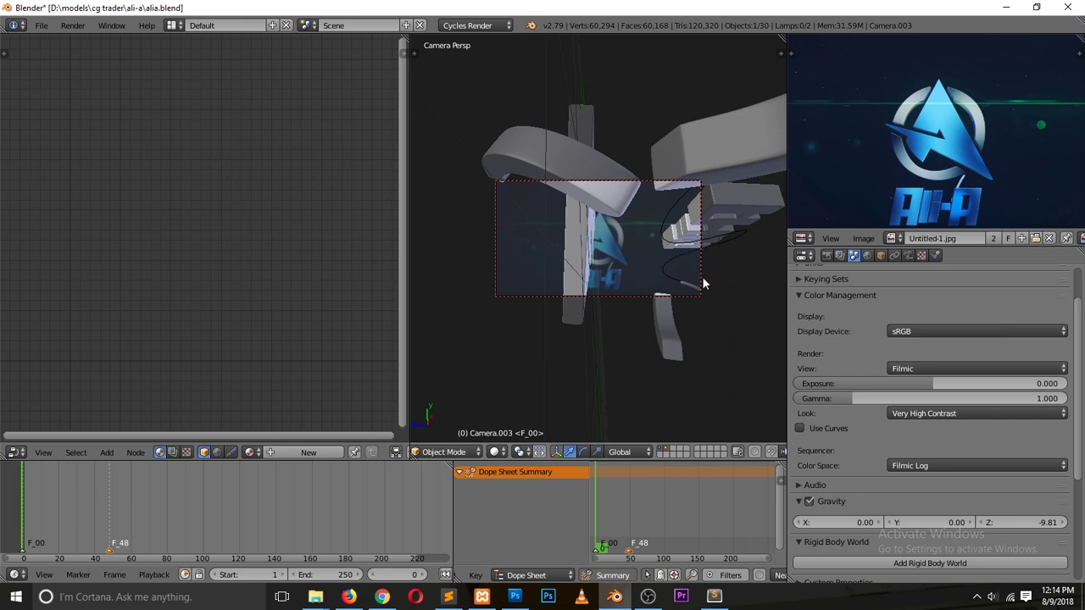
# - At frame 54, box-select the logo pieces, nudge them along X, and save over the file
pyautogui.moveTo(51, 496); pyautogui.dragTo(120, 507)
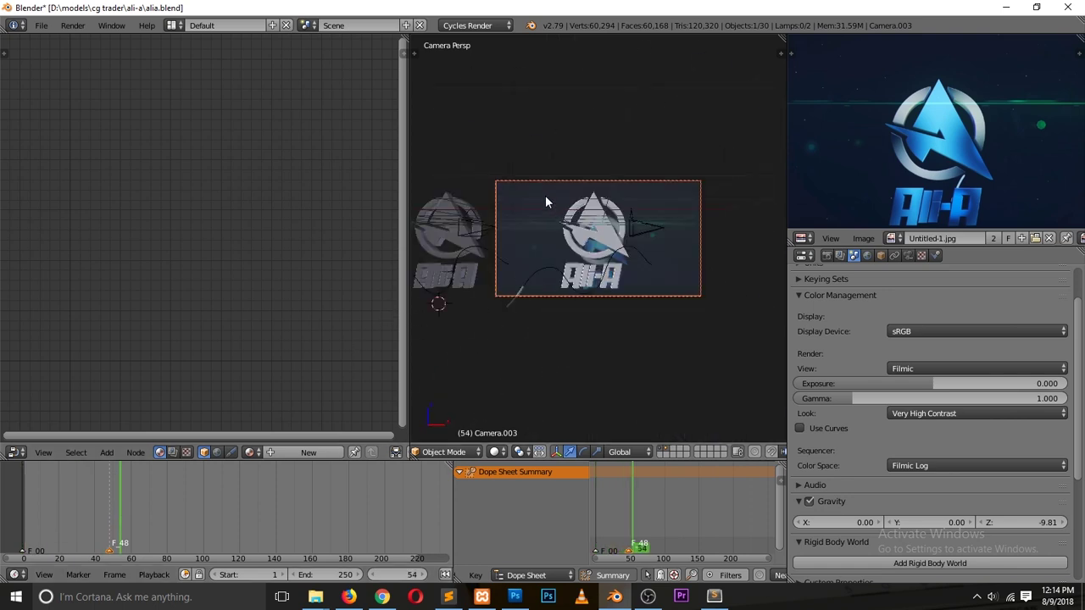
pyautogui.press('b')
pyautogui.moveTo(520, 160); pyautogui.dragTo(717, 352)
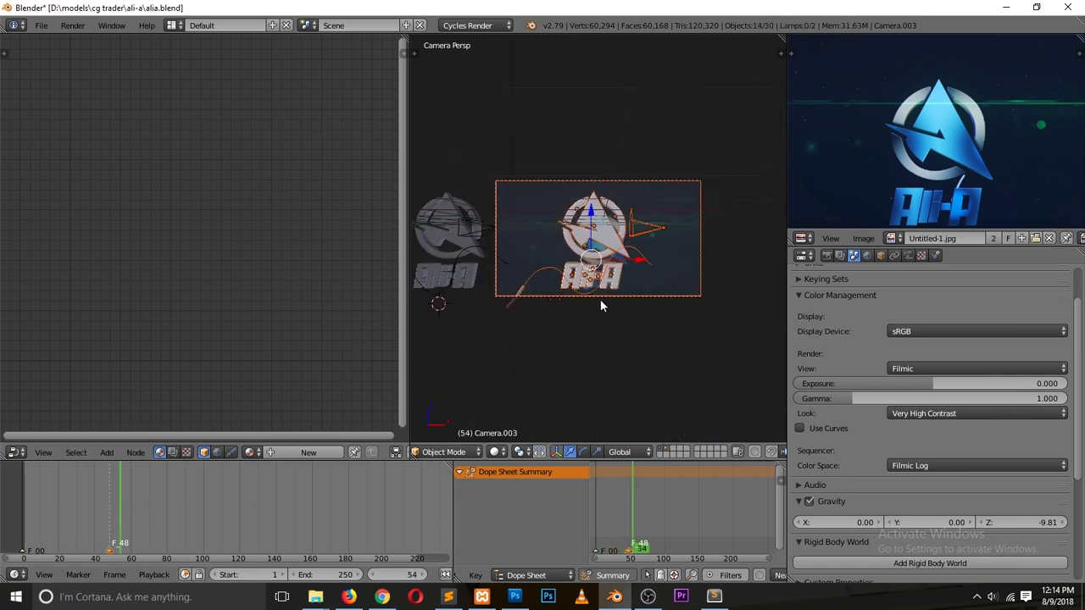
pyautogui.press('g')
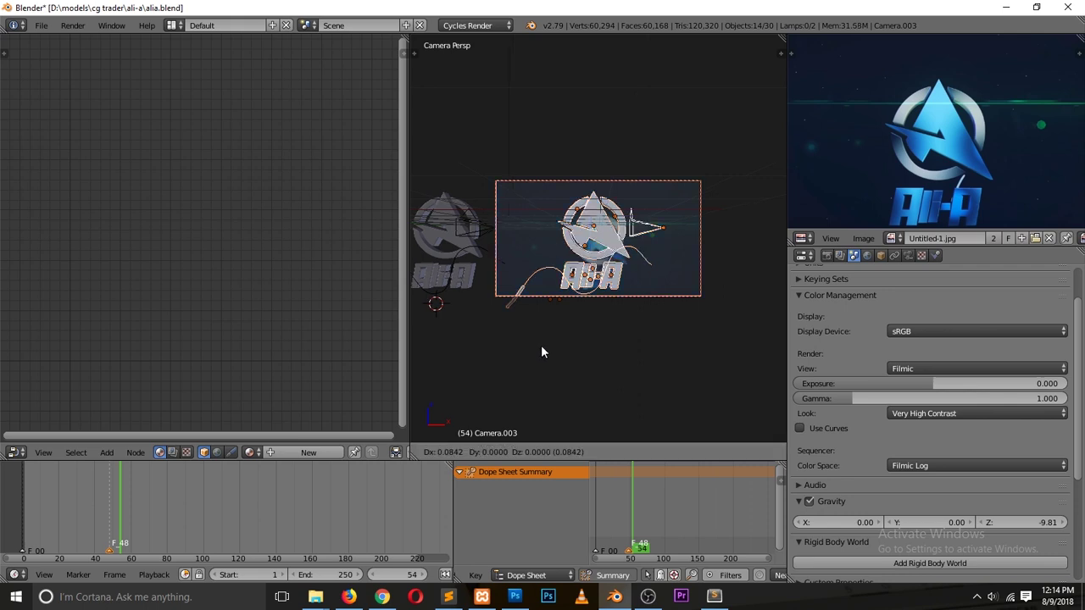
pyautogui.click(553, 275)
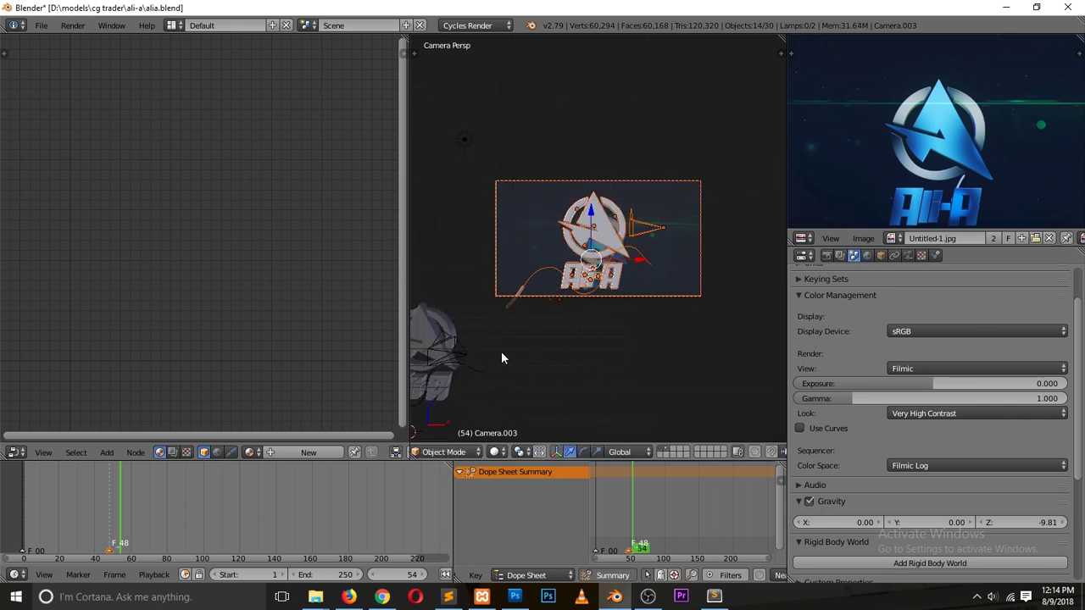
pyautogui.press('Home')
pyautogui.scroll(2, 644, 295)
pyautogui.scroll(-1, 630, 288)
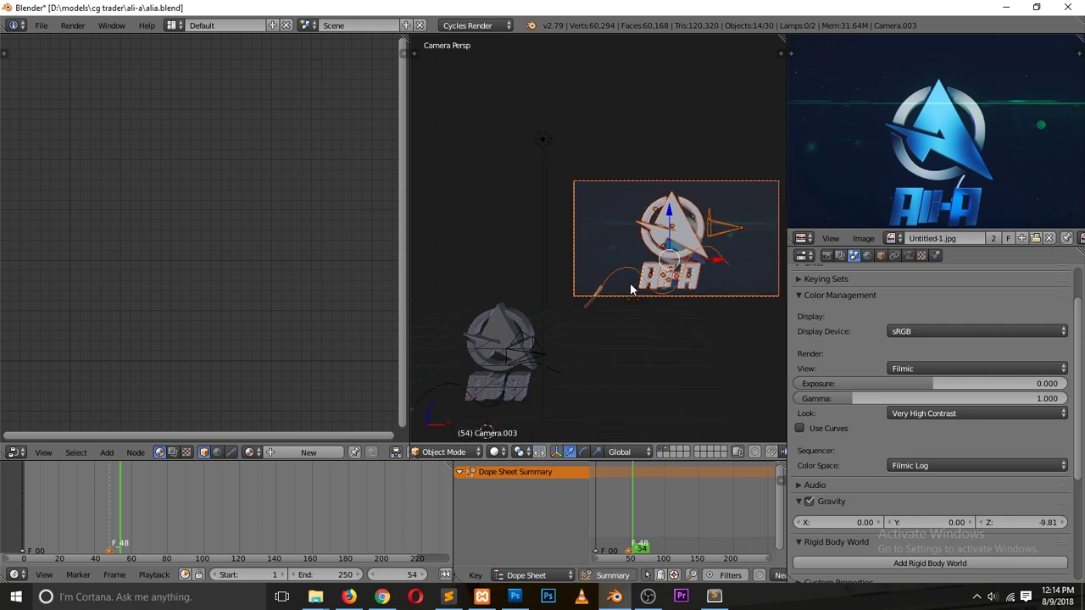
pyautogui.hotkey('ctrl', 's')
pyautogui.click(630, 282)
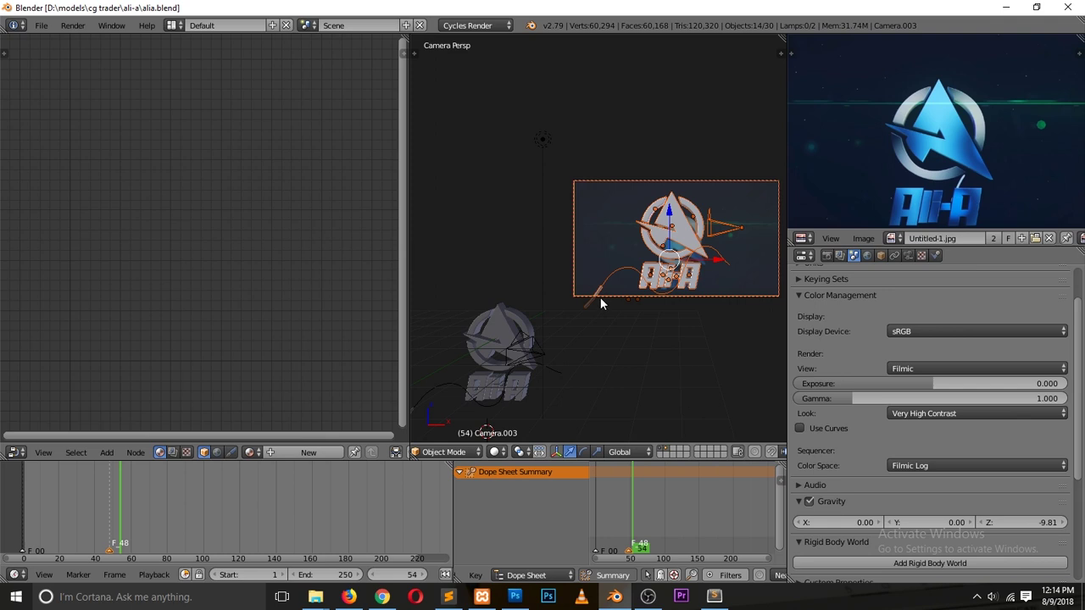
# - Return to frame 0, select Camera.001, preview the animation, and save again
pyautogui.press('a')
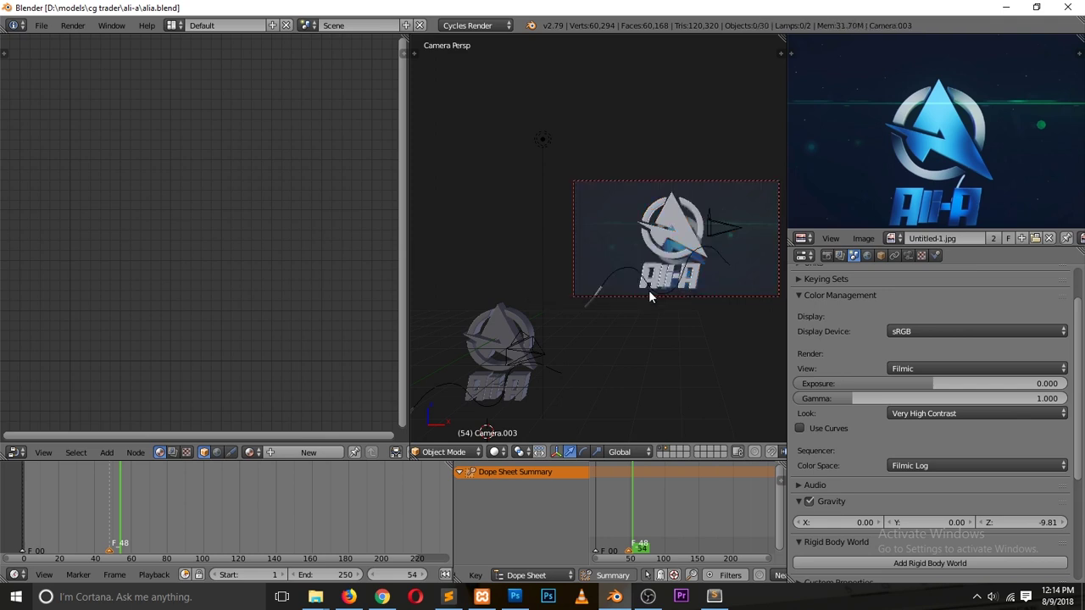
pyautogui.click(25, 523)
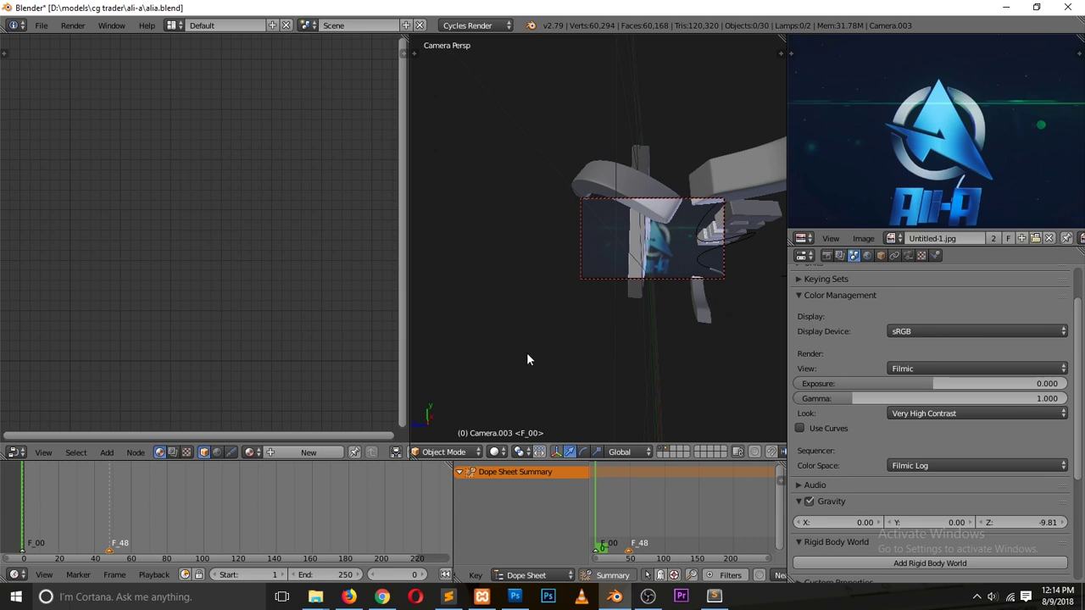
pyautogui.rightClick(714, 244)
pyautogui.rightClick(669, 230)
pyautogui.moveTo(38, 490); pyautogui.dragTo(12, 502)
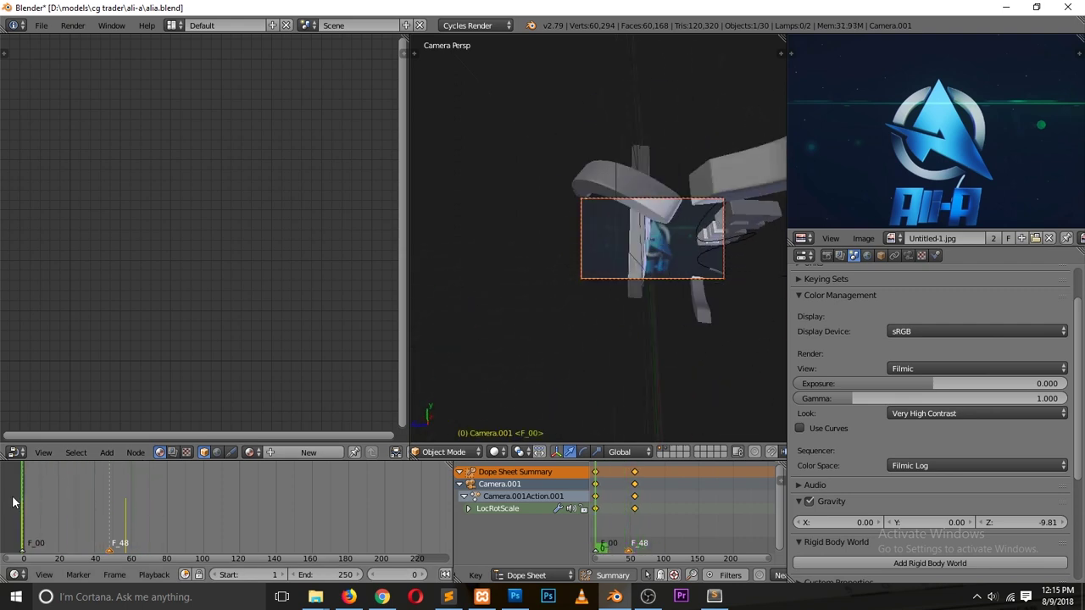
pyautogui.hotkey('ctrl', 's')
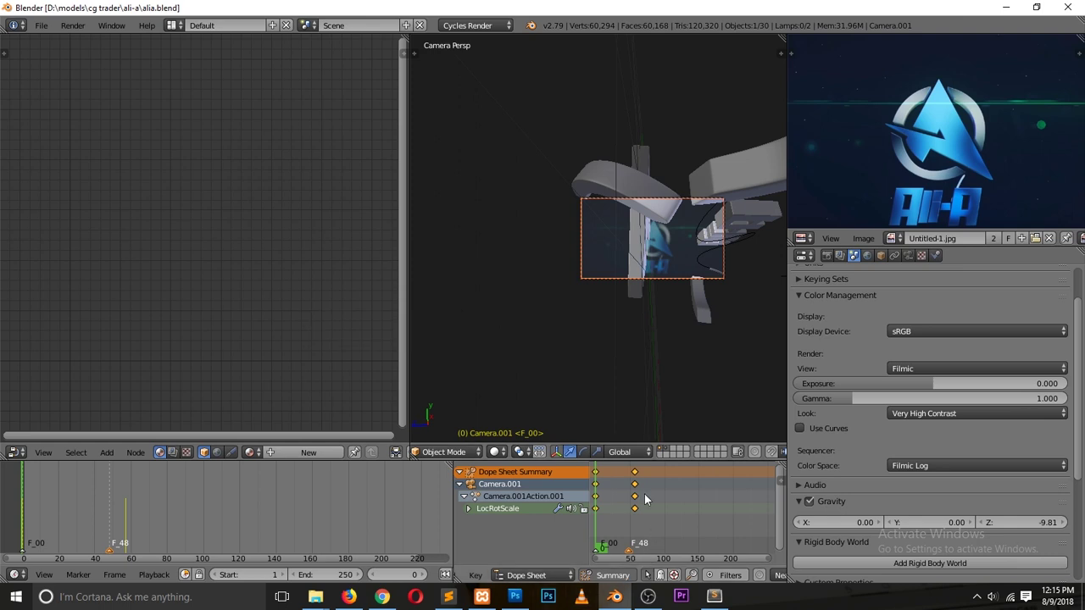
pyautogui.click(382, 596)
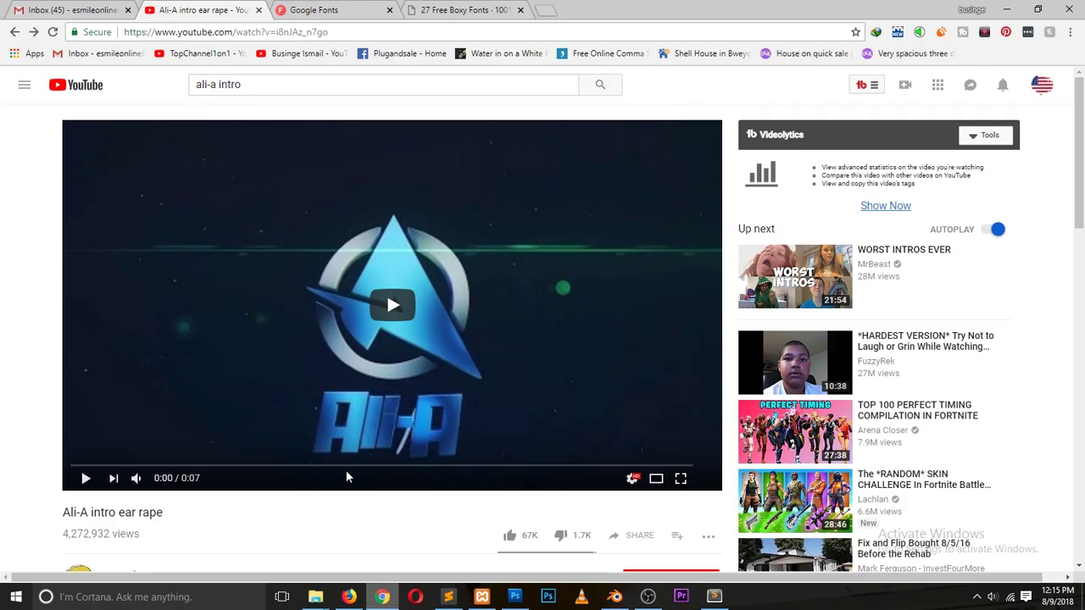
# - Play the Ali-A reference intro, pause it at 0:03, and return to Blender
pyautogui.click(83, 479)
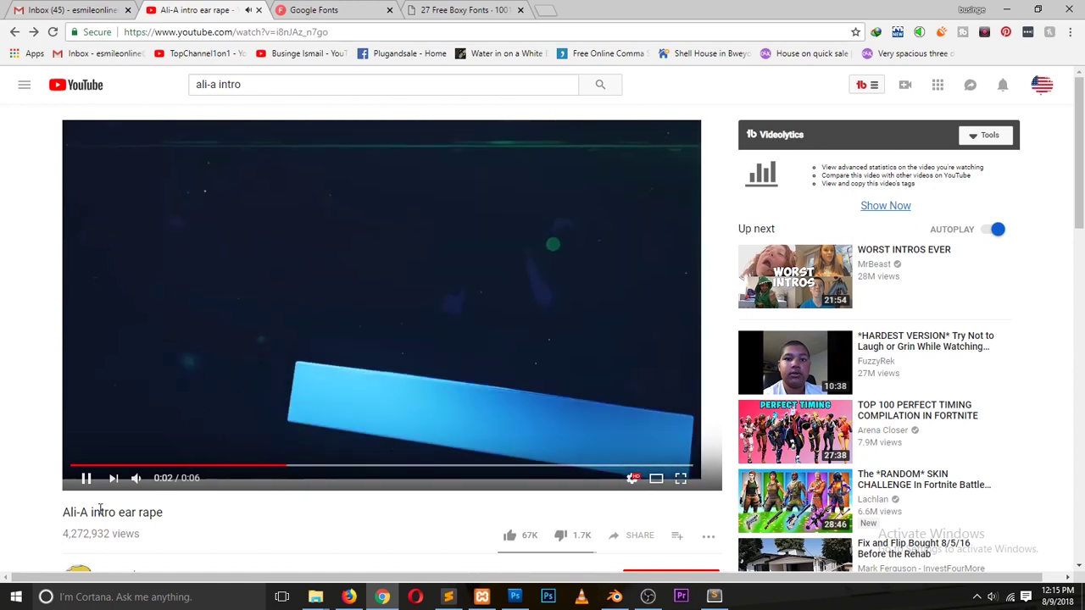
pyautogui.click(85, 478)
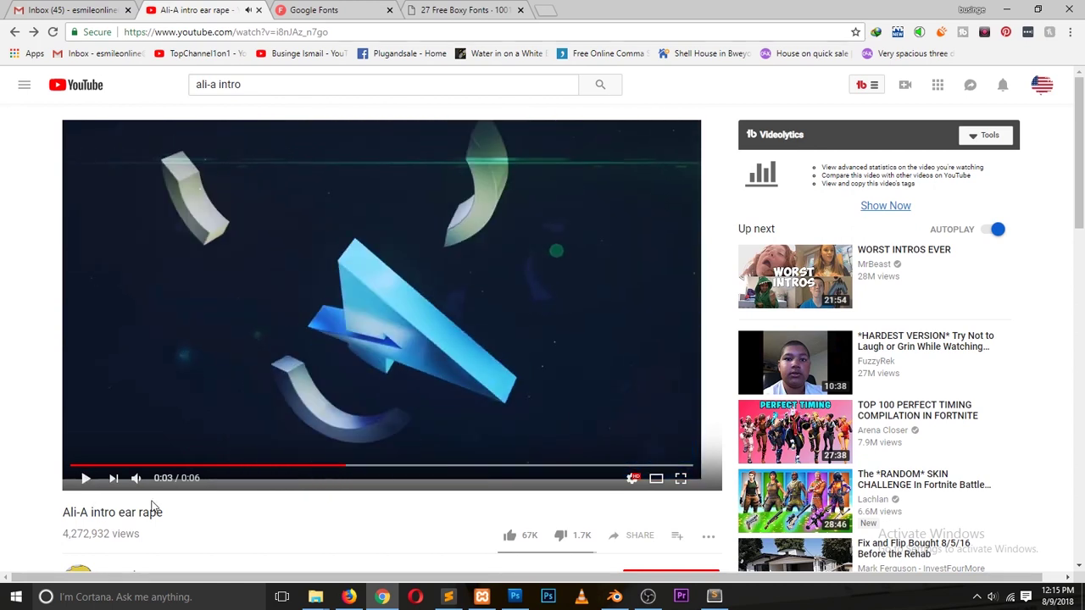
pyautogui.click(614, 597)
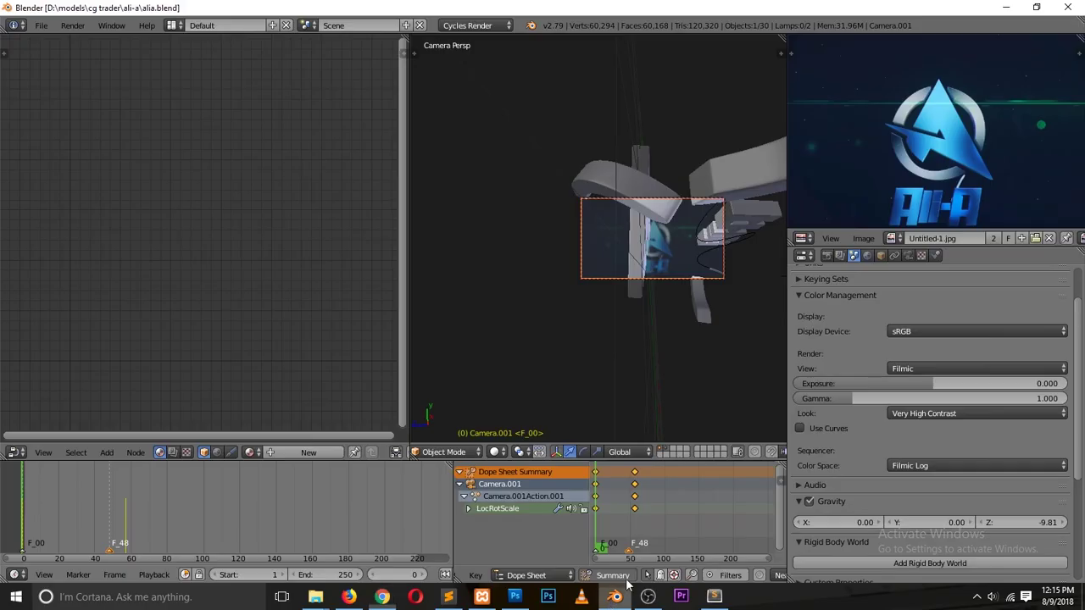
# - At frame 78, select Plane.005, the Ali-A letter pieces, and the cylinder stick
pyautogui.rightClick(698, 253)
pyautogui.click(164, 520)
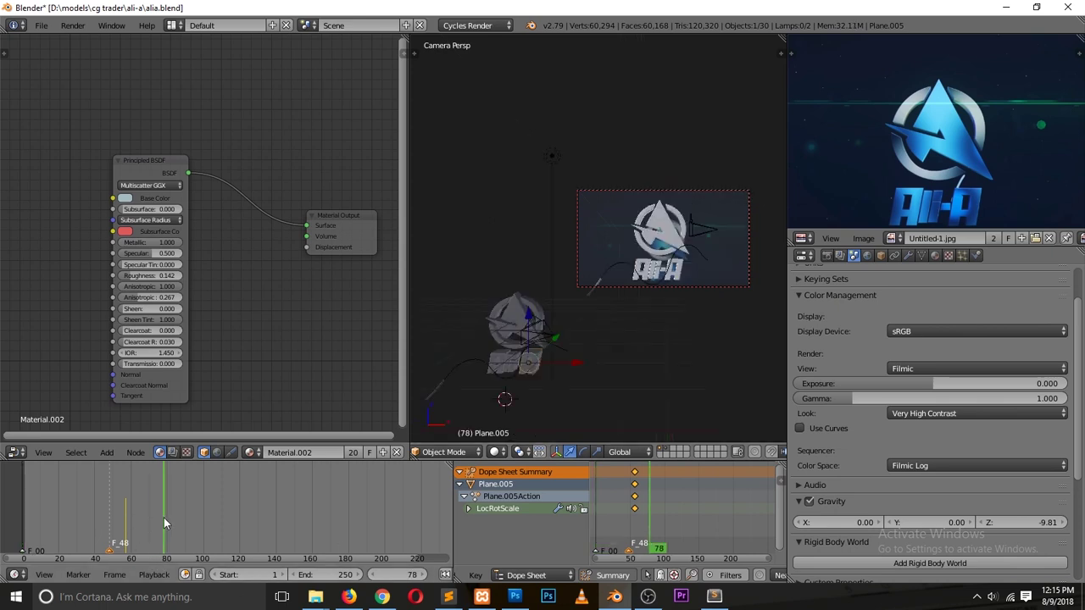
pyautogui.scroll(4, 511, 369)
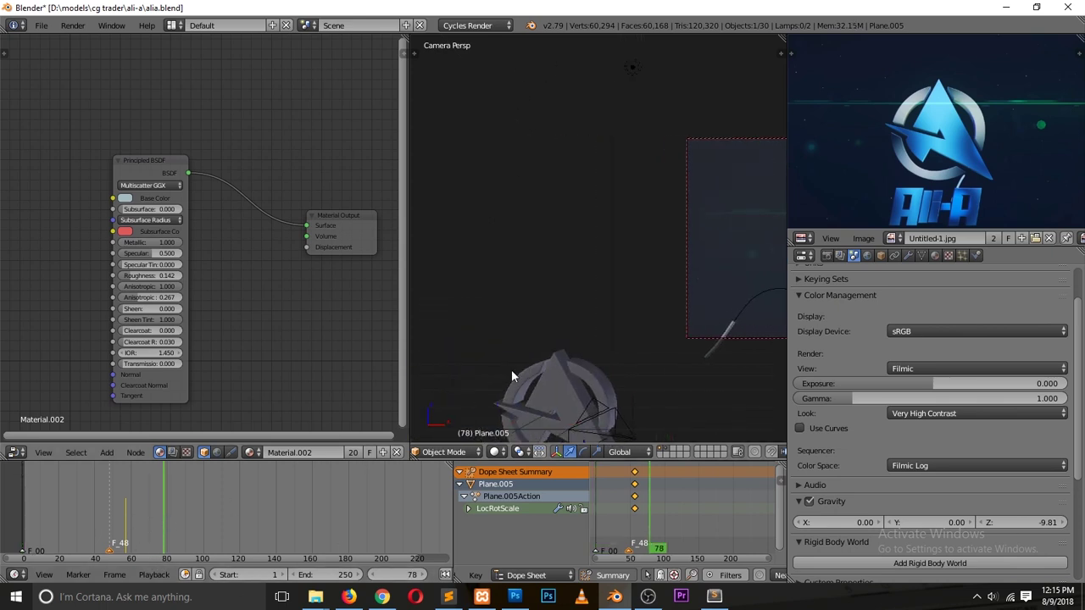
pyautogui.keyDown('shift'); pyautogui.scroll(-3, 513, 373); pyautogui.keyUp('shift')
pyautogui.keyDown('shift'); pyautogui.rightClick(547, 390); pyautogui.keyUp('shift')
pyautogui.keyDown('shift'); pyautogui.rightClick(556, 373); pyautogui.keyUp('shift')
pyautogui.keyDown('shift'); pyautogui.rightClick(539, 372); pyautogui.keyUp('shift')
pyautogui.keyDown('shift'); pyautogui.rightClick(526, 377); pyautogui.keyUp('shift')
pyautogui.keyDown('shift'); pyautogui.rightClick(515, 392); pyautogui.keyUp('shift')
pyautogui.moveTo(505, 402); pyautogui.dragTo(489, 396, button='middle')
pyautogui.keyDown('shift'); pyautogui.rightClick(477, 381); pyautogui.keyUp('shift')
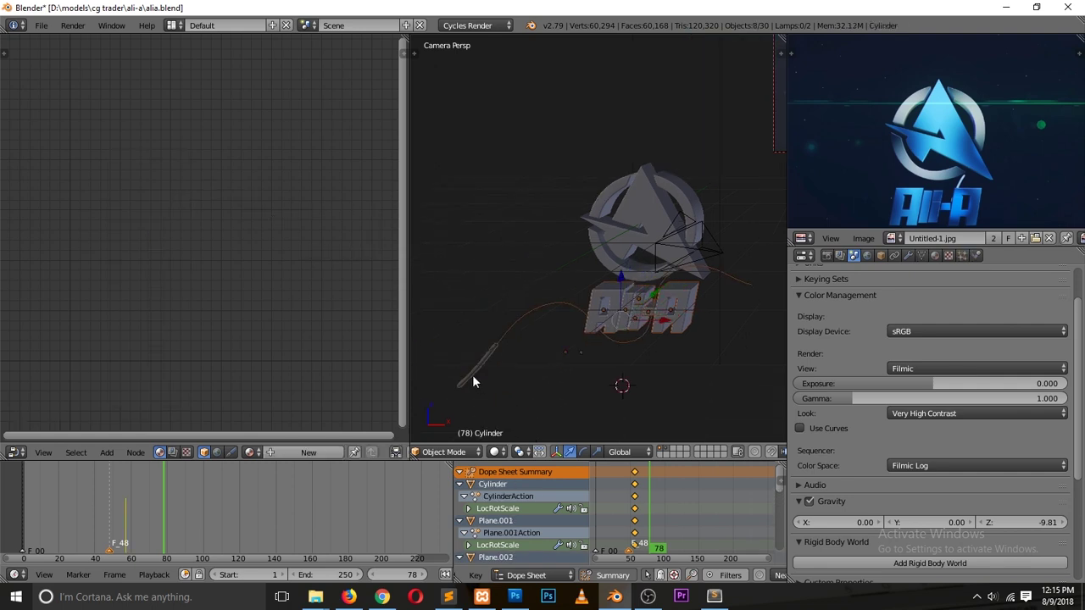
# - Move the eight selected pieces to a hidden layer and jump back to frame 0
pyautogui.press('m')
pyautogui.click(605, 412)
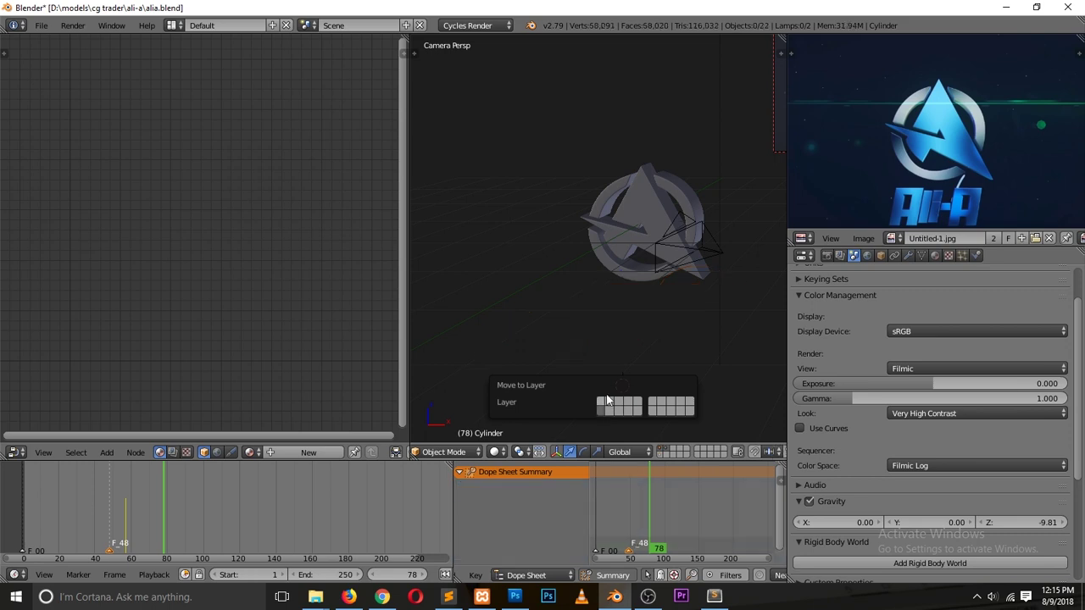
pyautogui.hotkey('shift', 'Left')
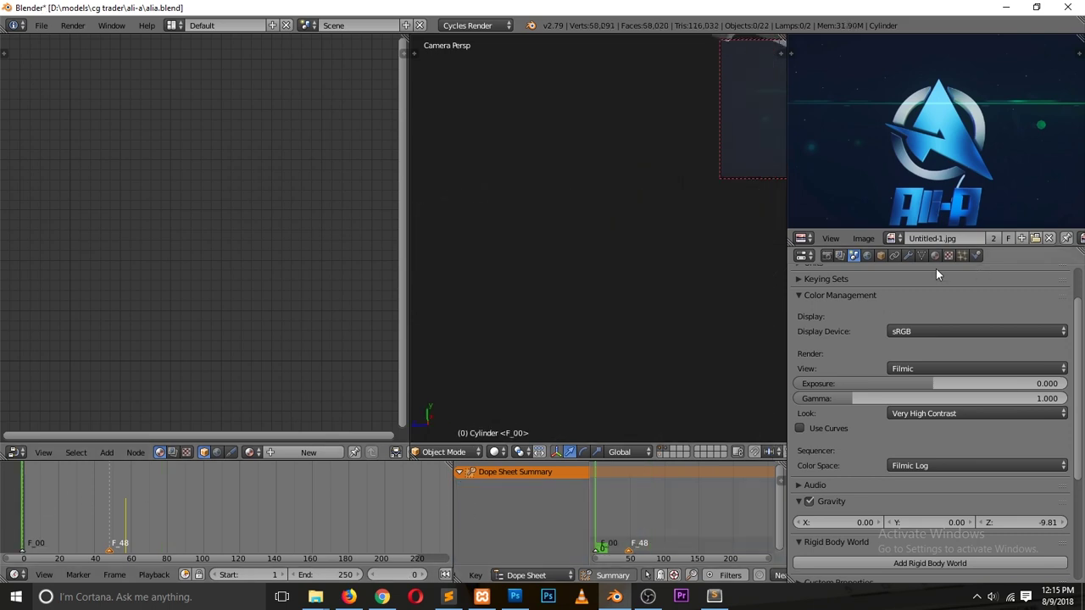
pyautogui.scroll(-5, 695, 278)
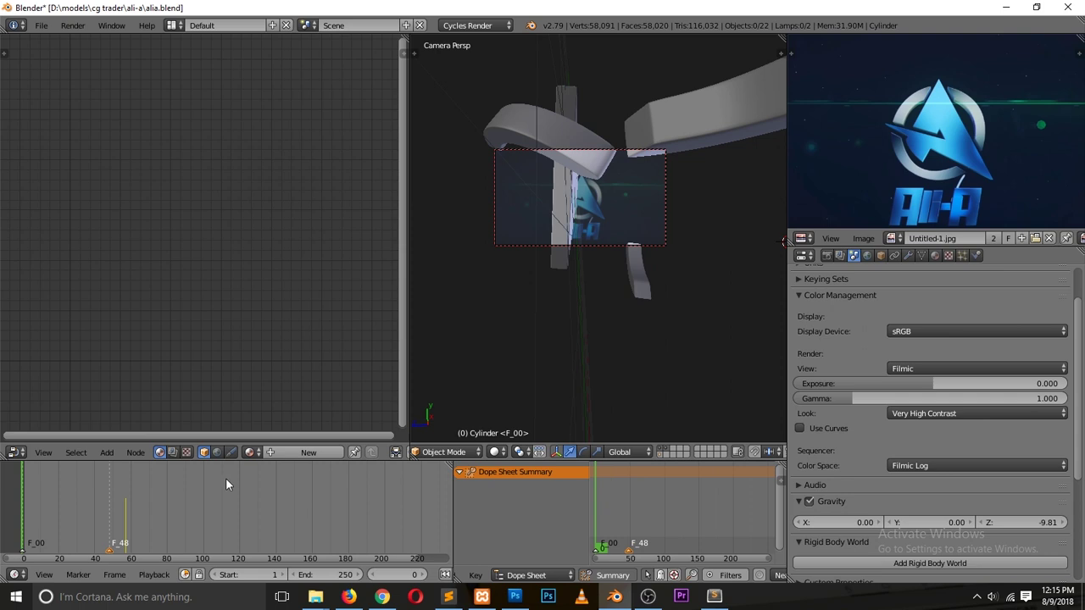
# - Play the intro with Alt+A, then scrub through frames 64 and 58 to end at frame 101
pyautogui.hotkey('alt', 'a')
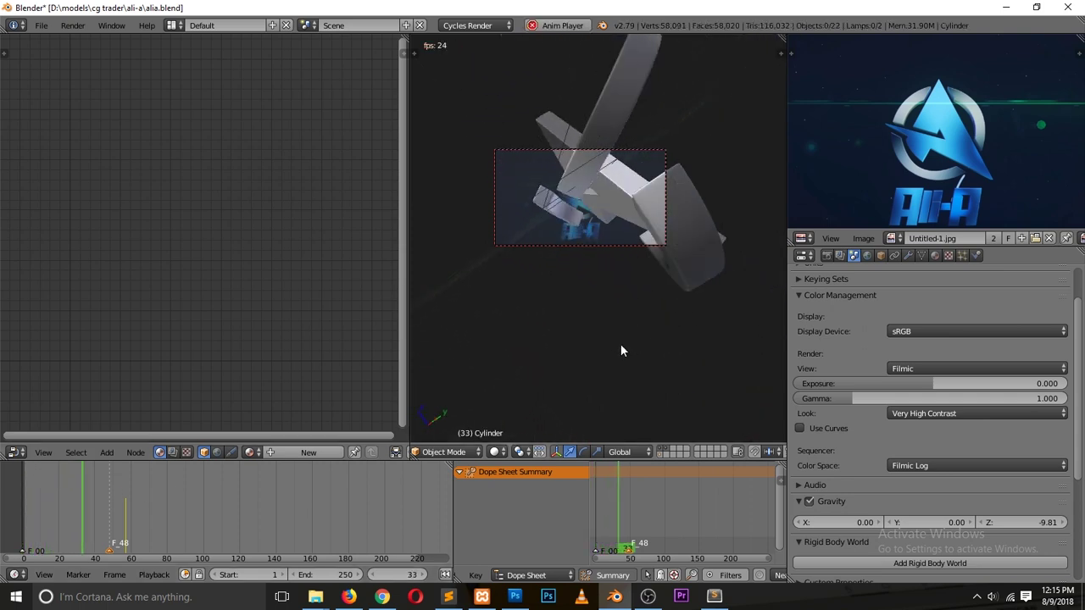
pyautogui.press('Escape')
pyautogui.moveTo(90, 509); pyautogui.dragTo(139, 514)
pyautogui.click(125, 500)
pyautogui.scroll(2, 574, 268)
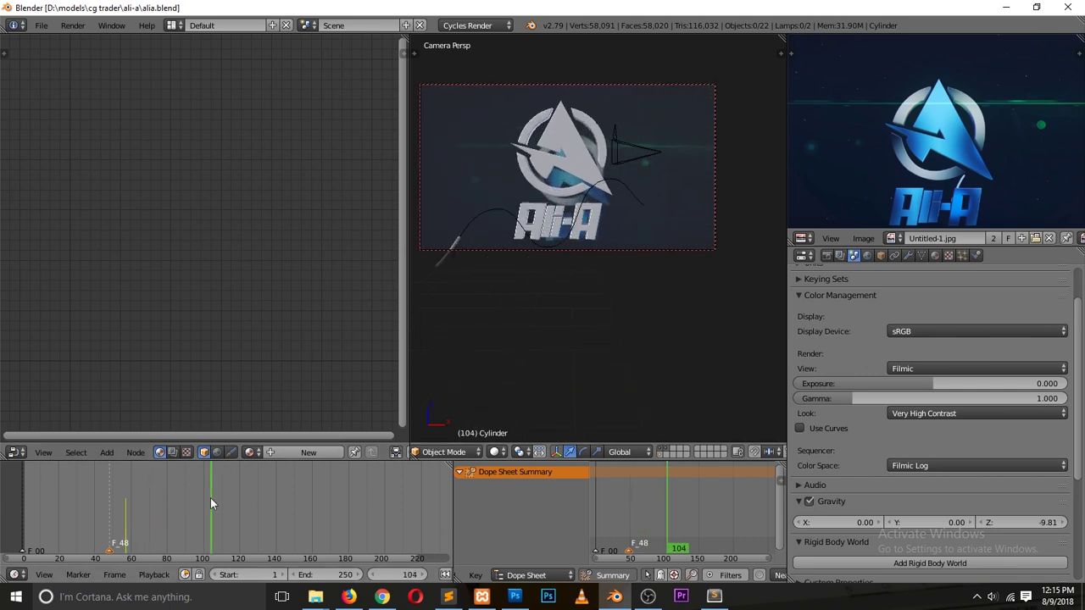
pyautogui.moveTo(210, 498); pyautogui.dragTo(204, 484)
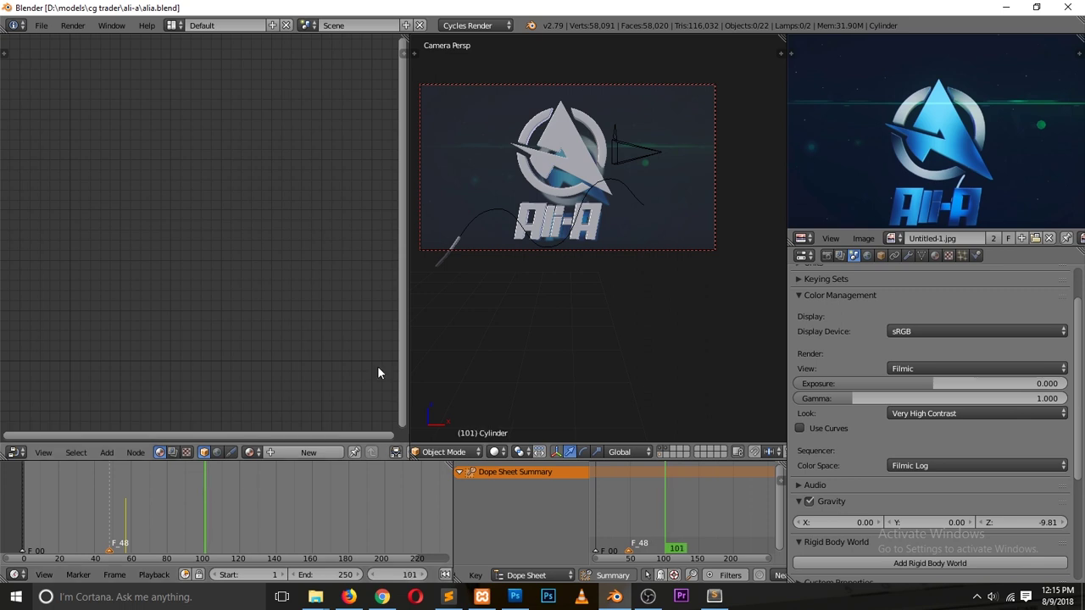
# - Select the Circle.004 ring, the Ali-A text, the other logo pieces, and the cylinder stick
pyautogui.rightClick(563, 159)
pyautogui.keyDown('shift'); pyautogui.rightClick(597, 152); pyautogui.keyUp('shift')
pyautogui.keyDown('shift'); pyautogui.rightClick(591, 219); pyautogui.keyUp('shift')
pyautogui.keyDown('shift'); pyautogui.rightClick(561, 222); pyautogui.keyUp('shift')
pyautogui.keyDown('shift'); pyautogui.rightClick(560, 219); pyautogui.keyUp('shift')
pyautogui.keyDown('shift'); pyautogui.rightClick(557, 213); pyautogui.keyUp('shift')
pyautogui.keyDown('shift'); pyautogui.rightClick(451, 243); pyautogui.keyUp('shift')
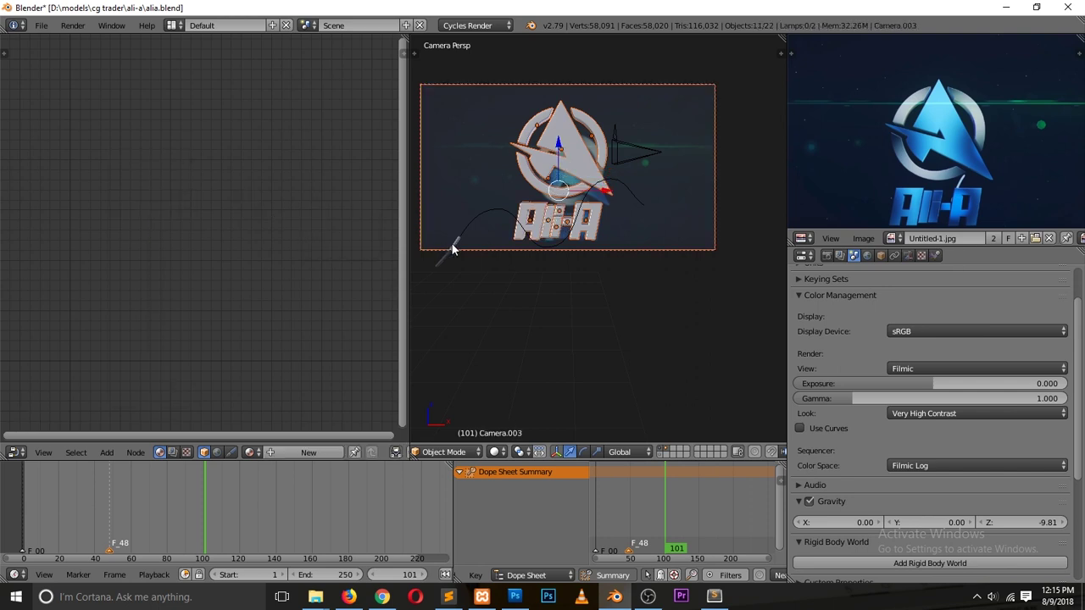
pyautogui.keyDown('shift'); pyautogui.rightClick(452, 244); pyautogui.keyUp('shift')
pyautogui.keyDown('shift'); pyautogui.rightClick(453, 246); pyautogui.keyUp('shift')
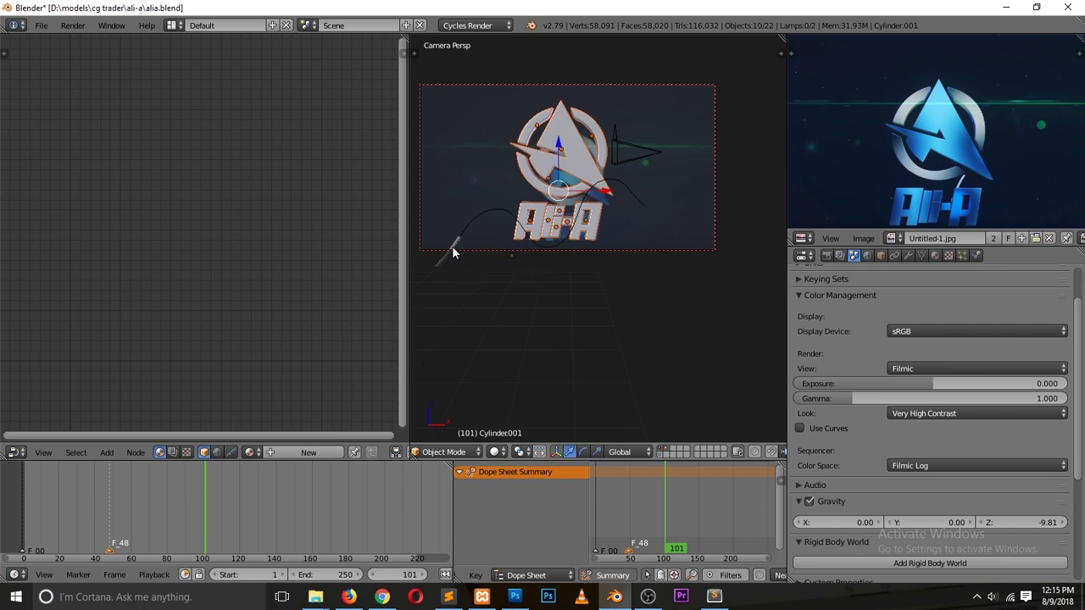
pyautogui.hscroll(6, 376, 576)
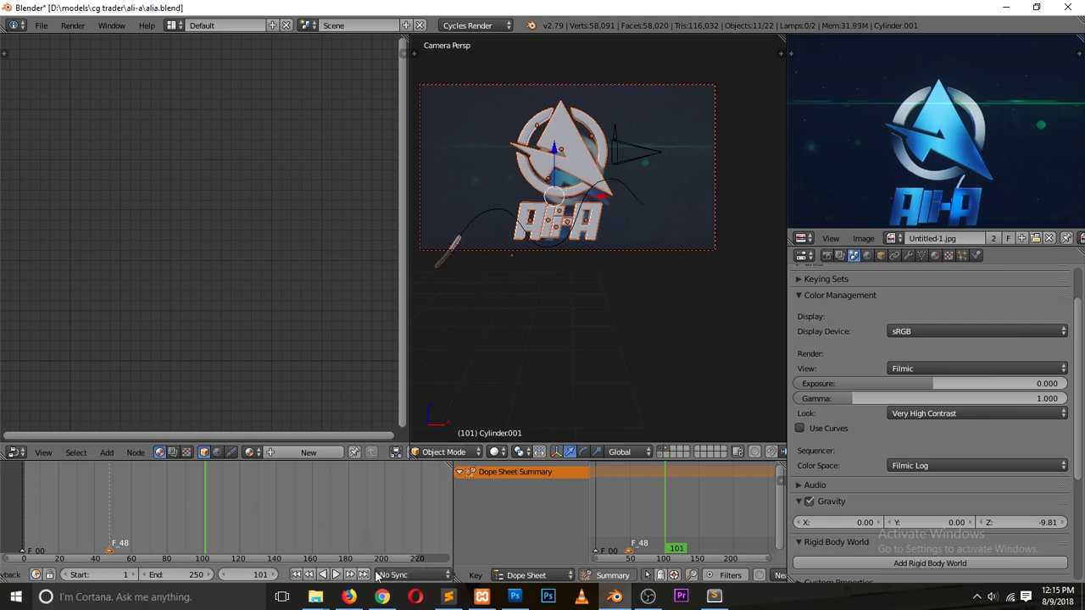
# - Save alia.blend, stop the OBS recording, and scrub back to around frame 50
pyautogui.click(460, 396)
pyautogui.hotkey('ctrl', 's')
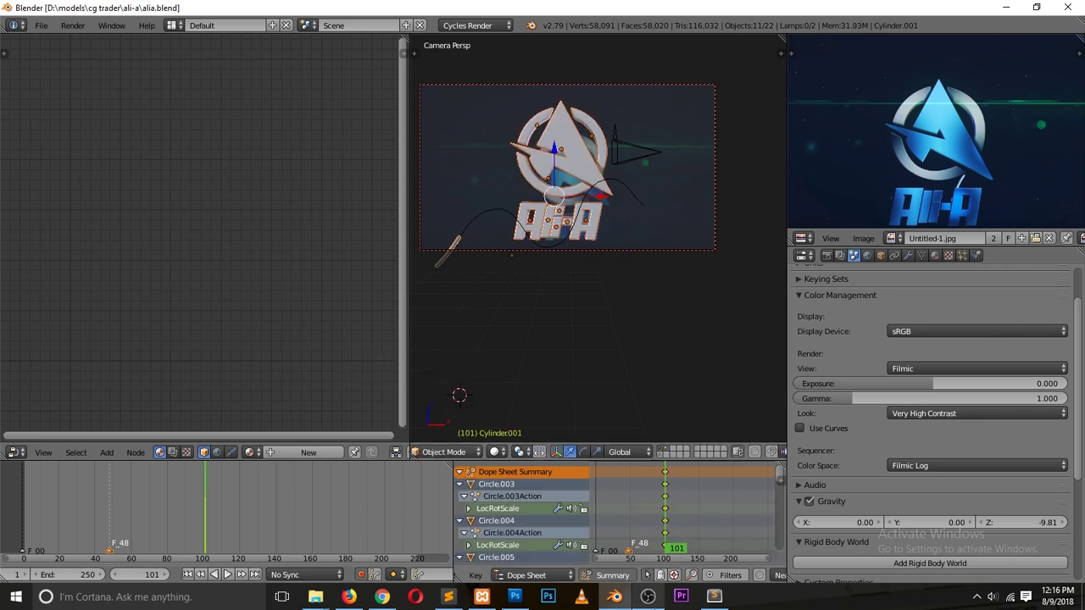
pyautogui.click(647, 597)
pyautogui.click(899, 378)
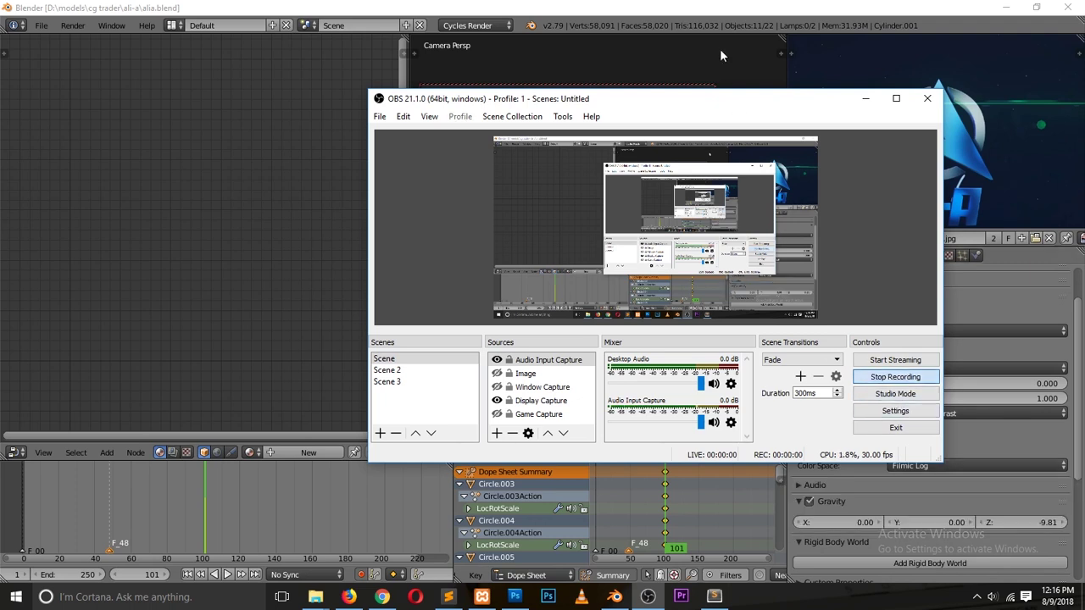
pyautogui.click(719, 48)
pyautogui.moveTo(191, 506); pyautogui.dragTo(113, 522)
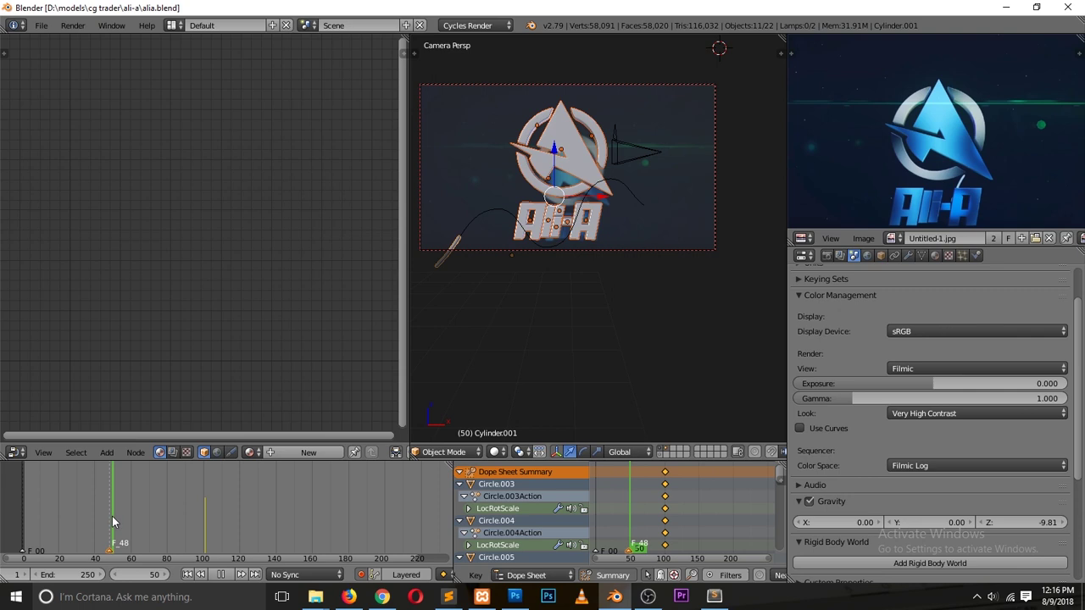
# - Save over the file, select ring pieces Circle.005, .003 and .004, then cancel a trial Z move
pyautogui.press('a')
pyautogui.press('x')
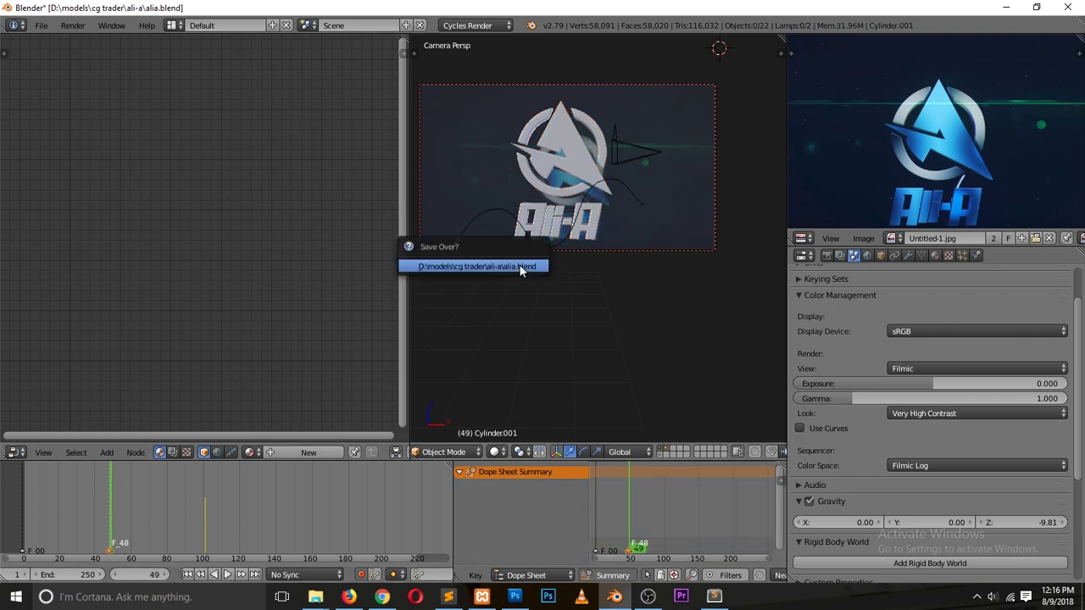
pyautogui.rightClick(599, 154)
pyautogui.keyDown('shift'); pyautogui.rightClick(558, 185); pyautogui.keyUp('shift')
pyautogui.keyDown('shift'); pyautogui.rightClick(518, 120); pyautogui.keyUp('shift')
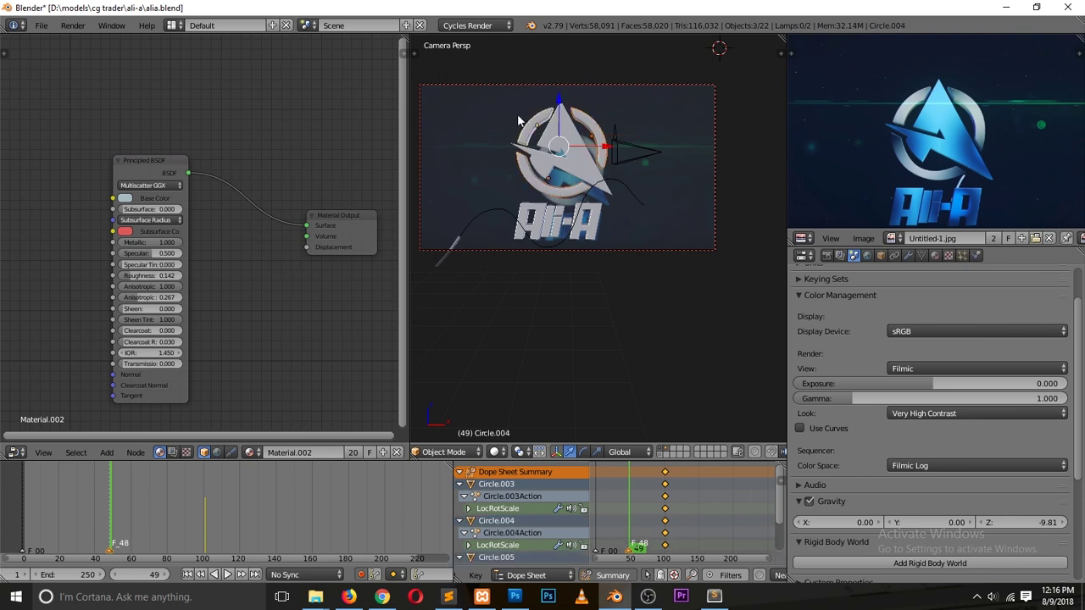
pyautogui.press('g')
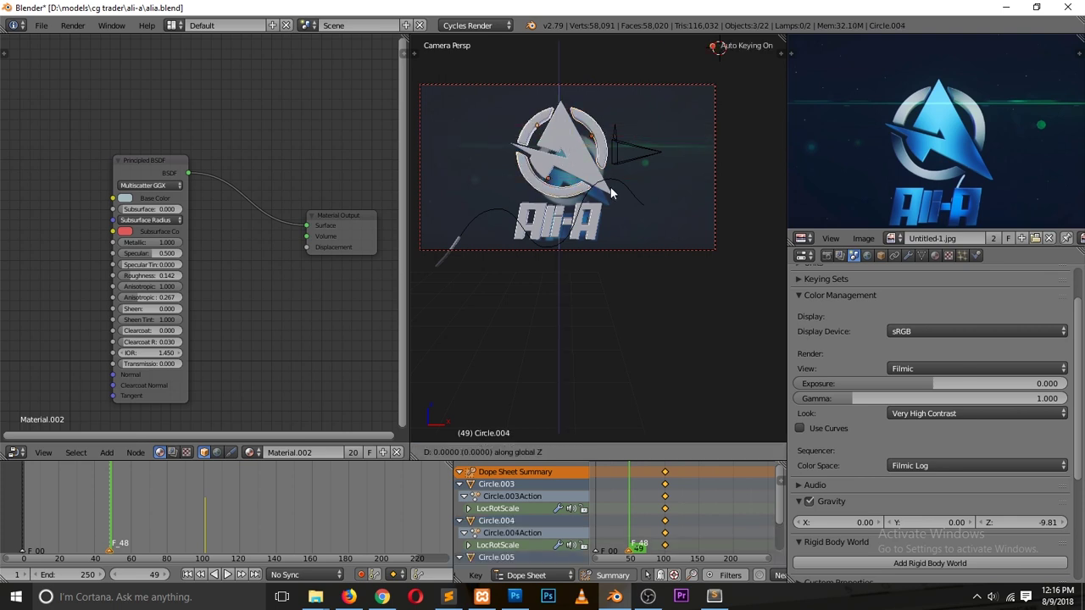
pyautogui.press('z')
pyautogui.press('z')
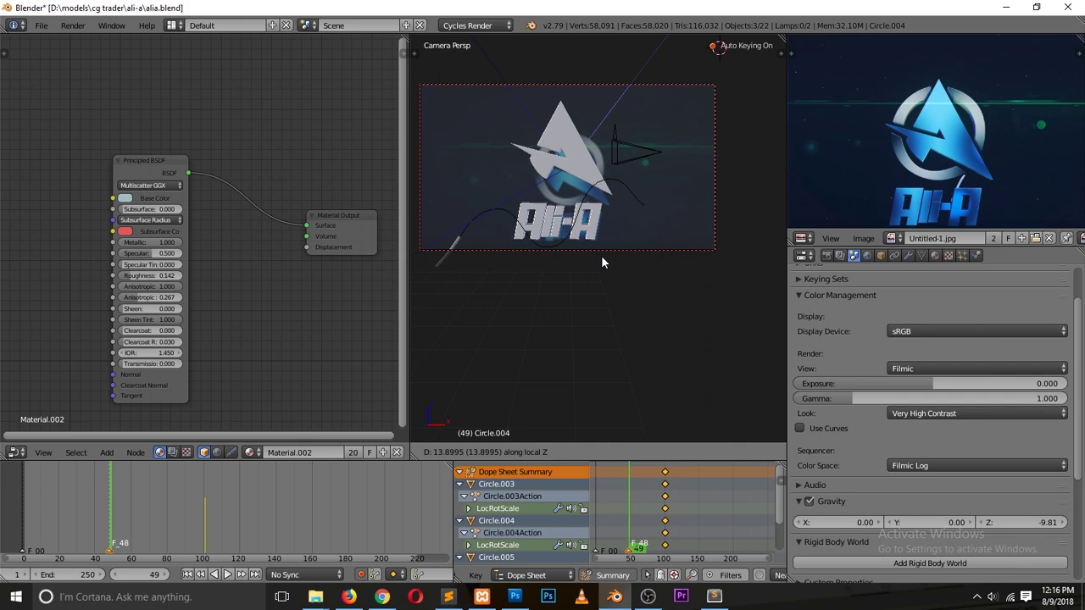
pyautogui.rightClick(606, 239)
# - Push the blue triangle piece back along its local Z axis, then play the reference intro
pyautogui.rightClick(589, 170)
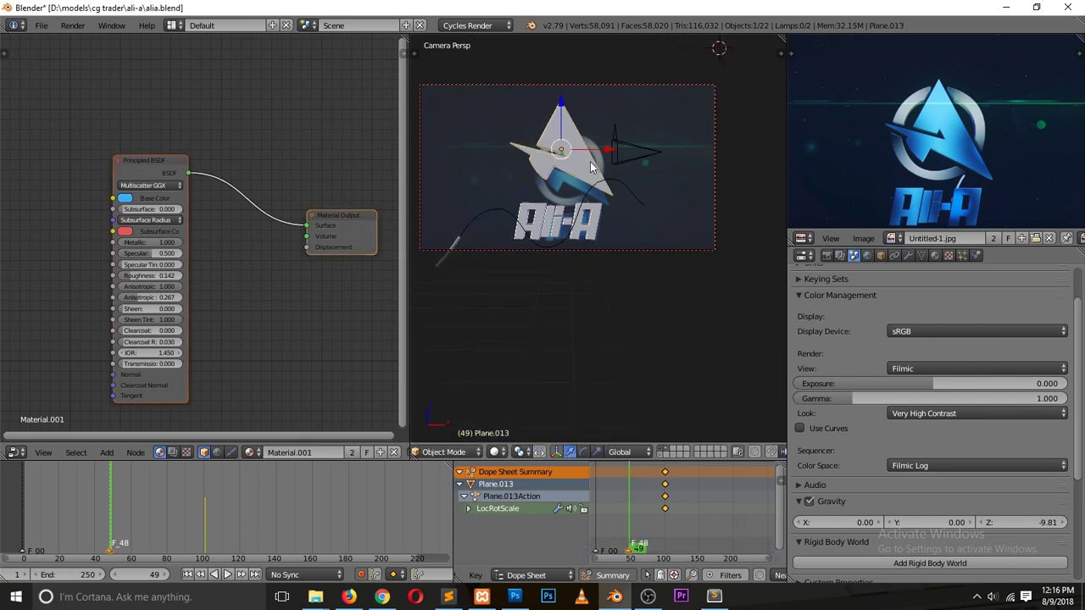
pyautogui.press('g')
pyautogui.press('z')
pyautogui.press('z')
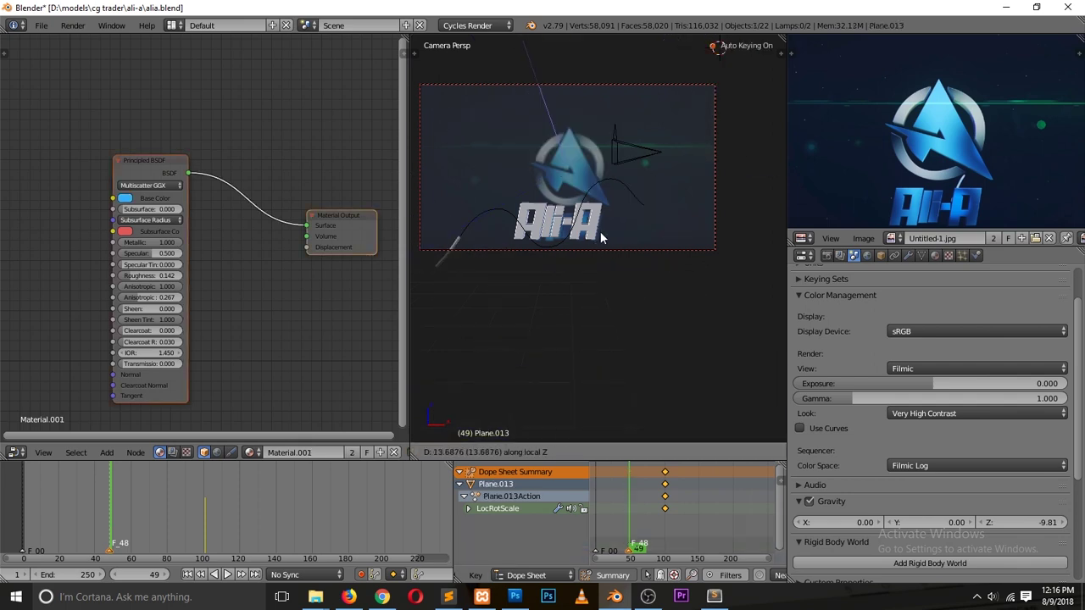
pyautogui.click(600, 239)
pyautogui.click(382, 597)
pyautogui.click(87, 478)
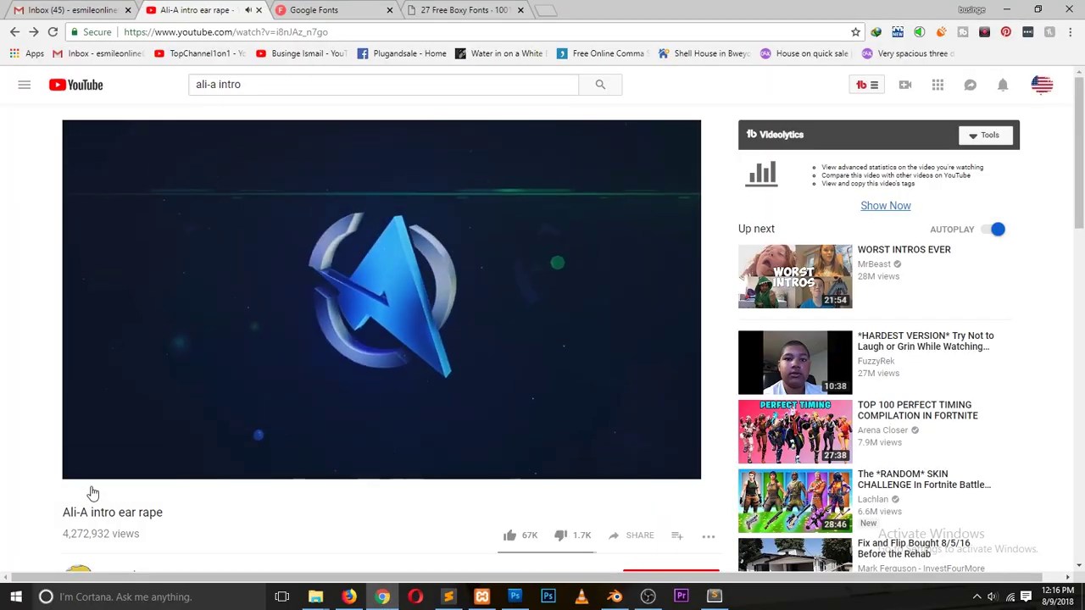
# - Pause the Ali-A reference on the finished logo, then back in Blender add Plane.010 to the selection
pyautogui.click(89, 488)
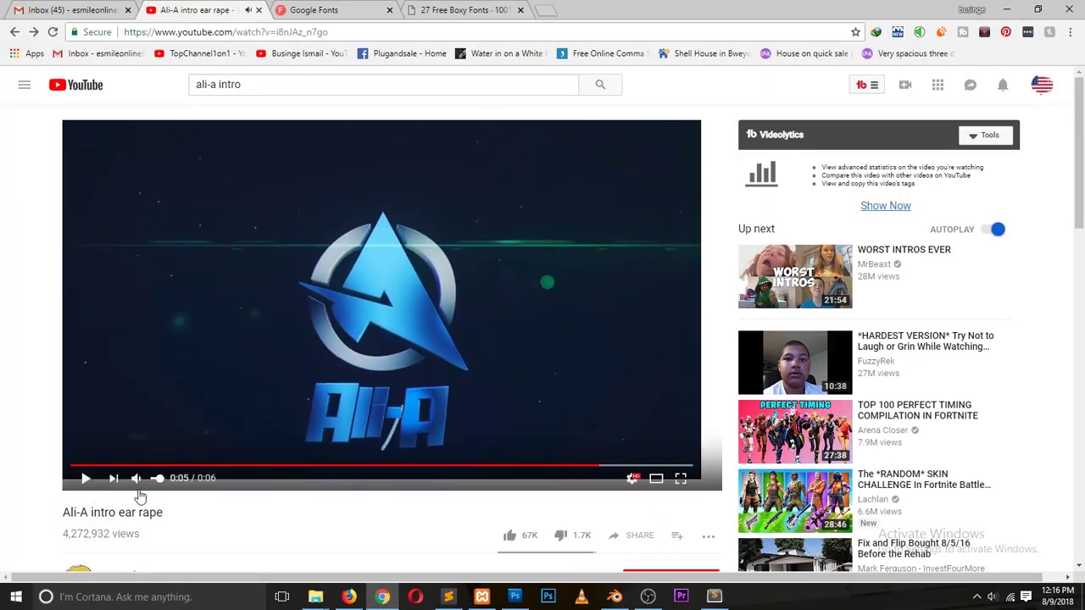
pyautogui.click(613, 598)
pyautogui.keyDown('shift'); pyautogui.rightClick(564, 219); pyautogui.keyUp('shift')
# - Select Plane.010 and Plane.012 and lower the letters, shifting them along global Y
pyautogui.keyDown('shift'); pyautogui.rightClick(543, 217); pyautogui.keyUp('shift')
pyautogui.moveTo(562, 184); pyautogui.dragTo(559, 271)
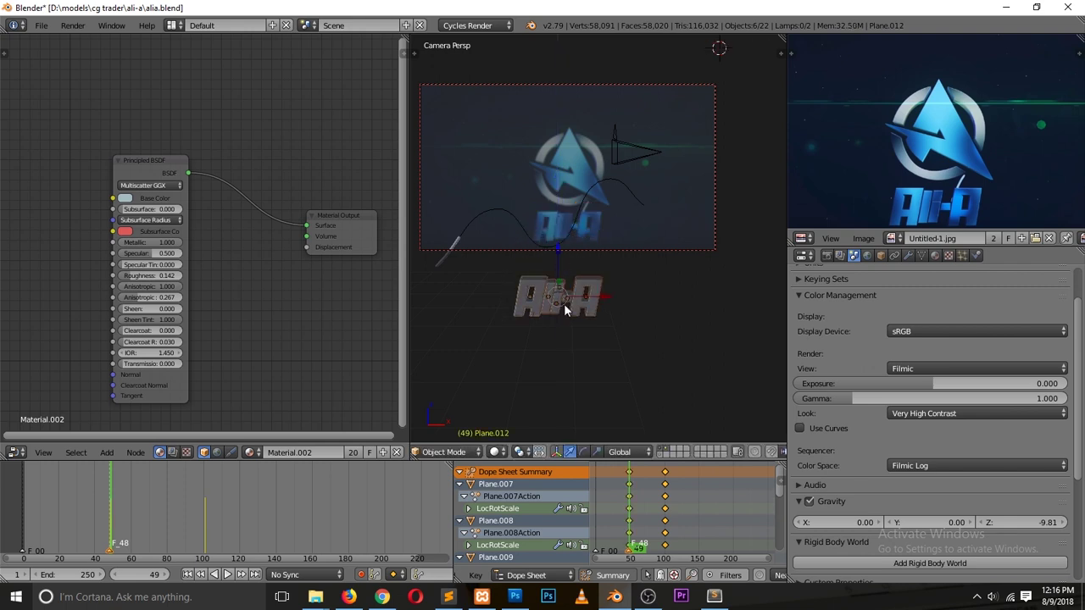
pyautogui.press('g')
pyautogui.press('y')
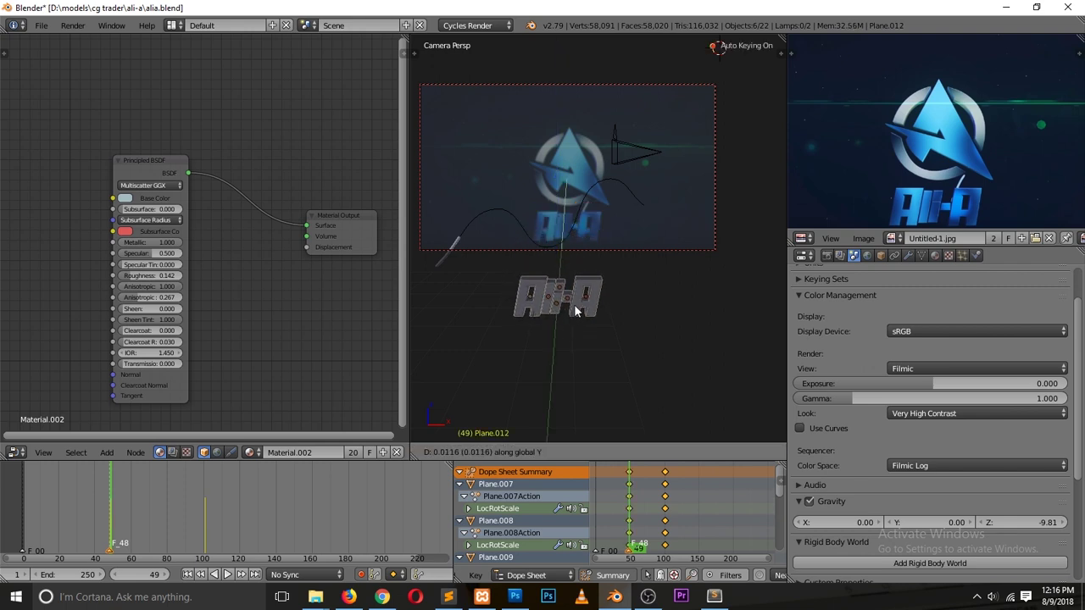
pyautogui.click(582, 278)
# - Freely tumble letters Plane.008, Plane.011 and Plane.012 into new rotations
pyautogui.rightClick(622, 299)
pyautogui.press('r')
pyautogui.press('r')
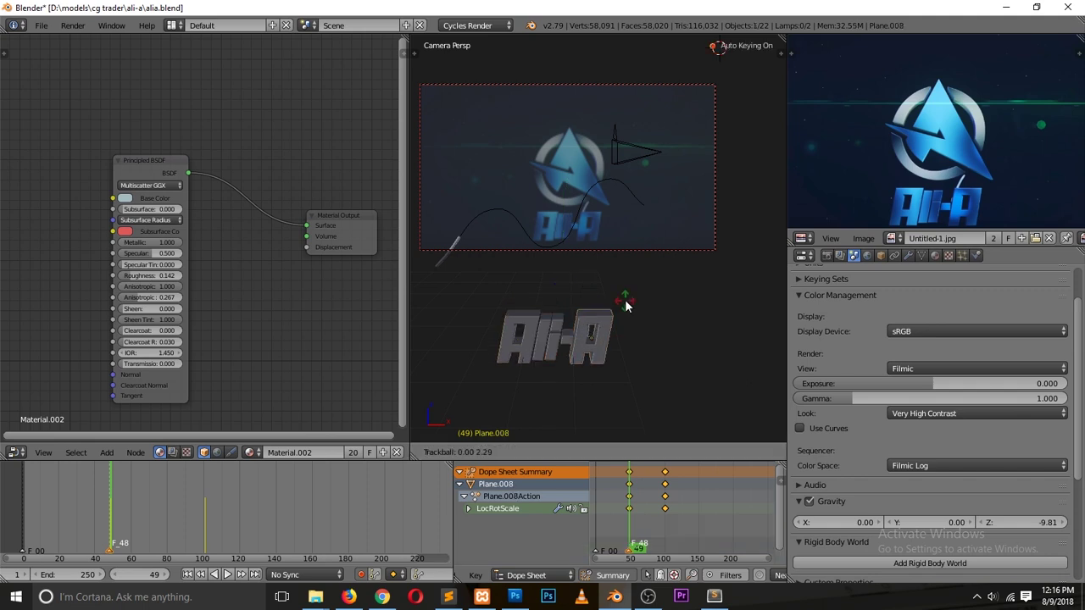
pyautogui.click(602, 393)
pyautogui.press('r')
pyautogui.press('r')
pyautogui.click(575, 280)
pyautogui.rightClick(522, 352)
pyautogui.press('r')
pyautogui.press('r')
pyautogui.click(434, 351)
pyautogui.press('r')
pyautogui.press('r')
pyautogui.click(567, 347)
# - Tumble letters Plane.009 and Plane.007 and the nearby pieces into scattered rotations
pyautogui.rightClick(573, 341)
pyautogui.press('r')
pyautogui.press('r')
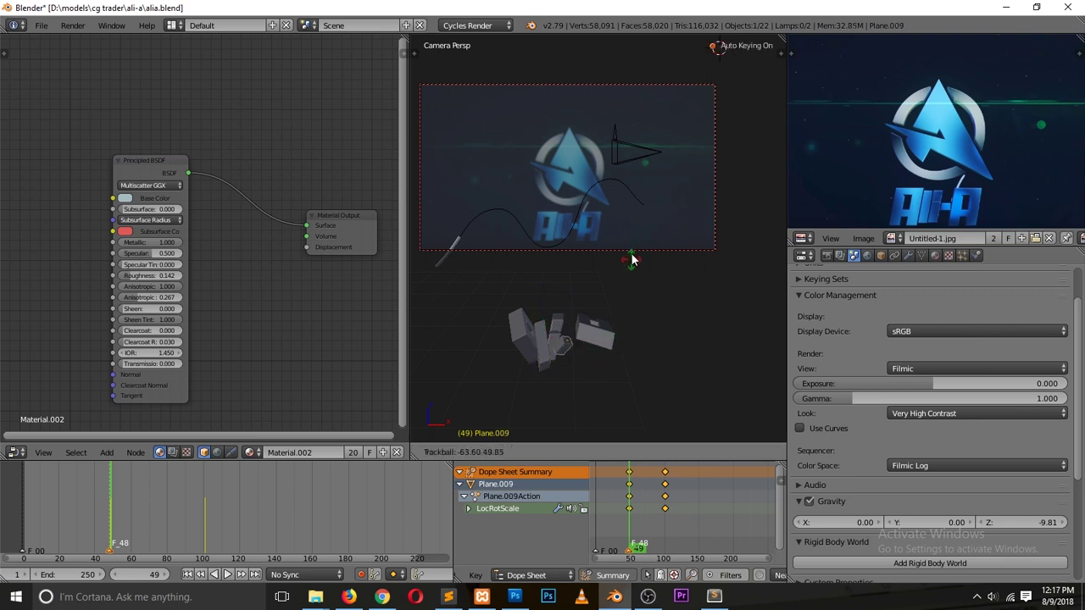
pyautogui.click(632, 260)
pyautogui.press('r')
pyautogui.press('r')
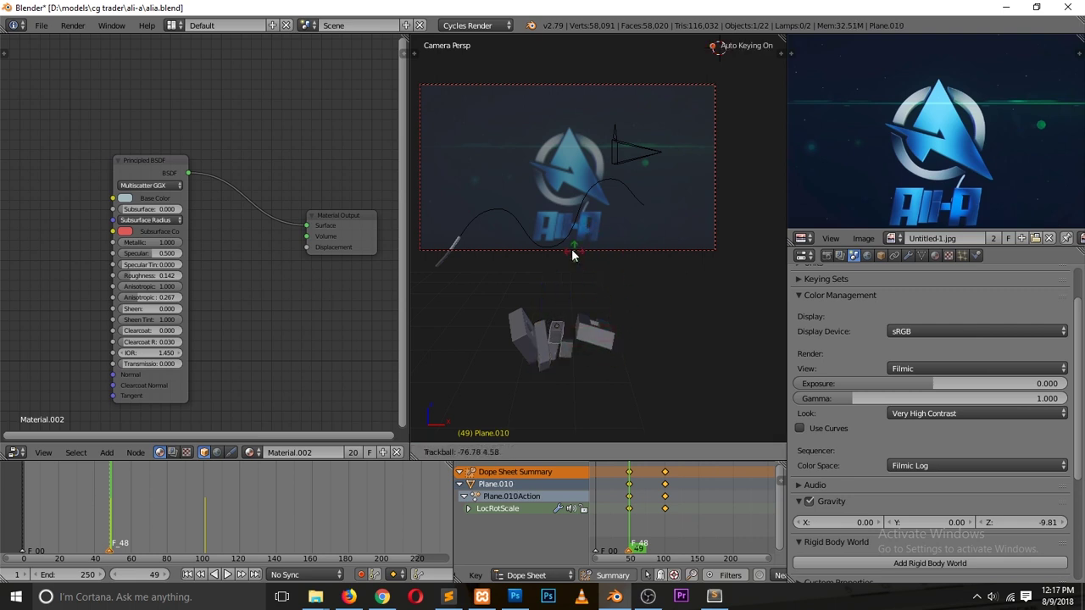
pyautogui.click(573, 255)
pyautogui.rightClick(558, 339)
pyautogui.rightClick(558, 348)
pyautogui.press('r')
pyautogui.press('r')
pyautogui.click(569, 257)
pyautogui.press('r')
pyautogui.press('r')
pyautogui.click(545, 313)
pyautogui.press('r')
pyautogui.press('r')
pyautogui.click(516, 302)
# - Move Plane.007, Plane.008, Plane.010 and another piece apart to scatter the letters
pyautogui.rightClick(554, 363)
pyautogui.press('g')
pyautogui.click(555, 365)
pyautogui.rightClick(561, 347)
pyautogui.press('g')
pyautogui.click(611, 370)
pyautogui.rightClick(593, 332)
pyautogui.press('g')
pyautogui.click(627, 311)
pyautogui.rightClick(553, 344)
pyautogui.press('g')
pyautogui.click(580, 398)
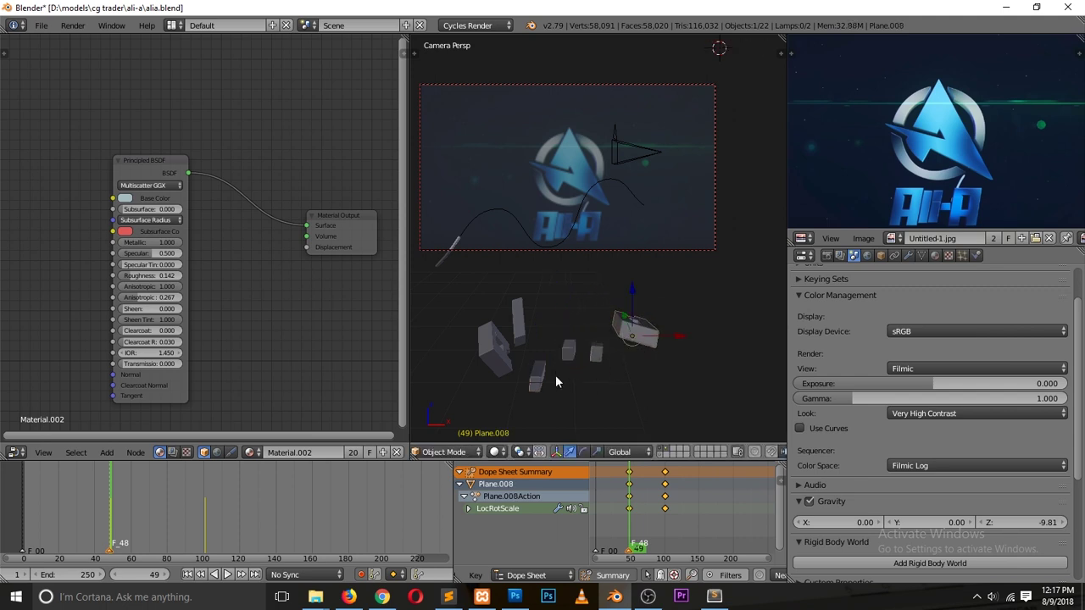
# - Preview the scatter animation several times, reselecting Plane.010 between playbacks
pyautogui.hotkey('alt', 'a')
pyautogui.press('a')
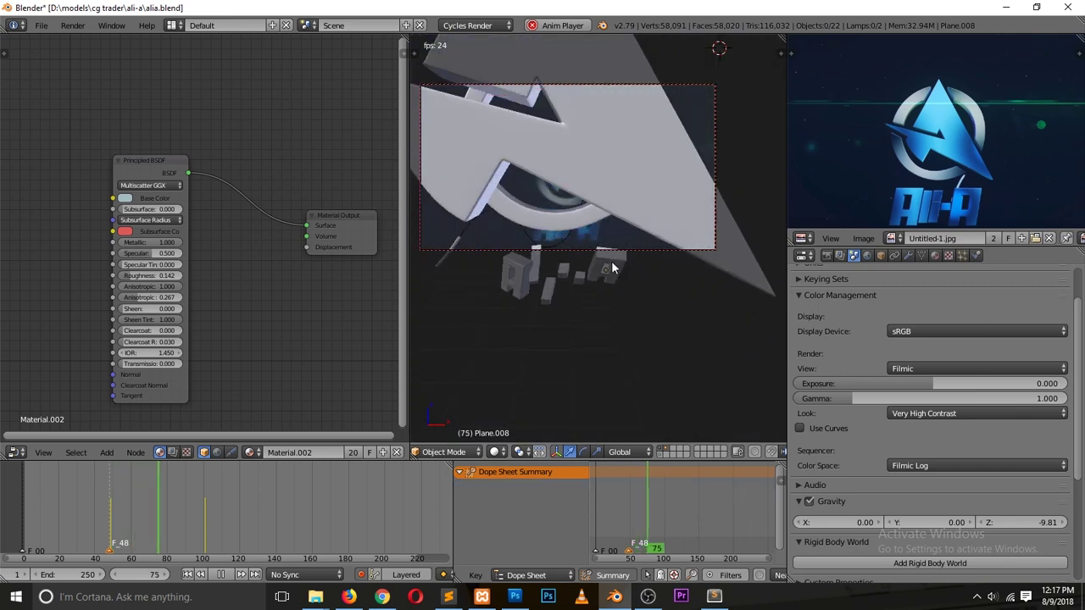
pyautogui.press('Escape')
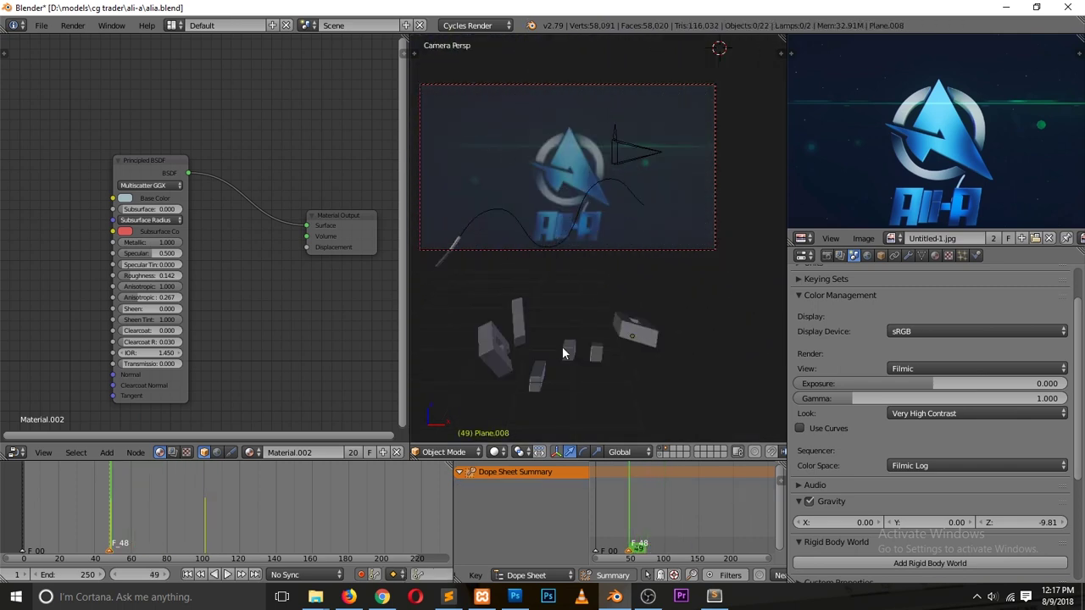
pyautogui.rightClick(566, 350)
pyautogui.hotkey('alt', 'a')
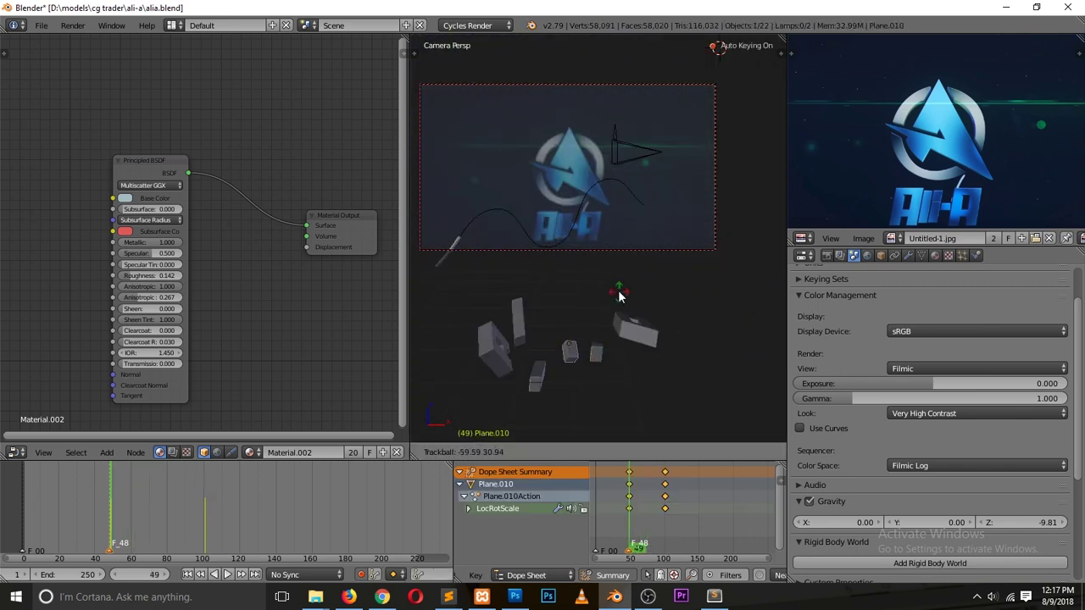
pyautogui.press('Escape')
pyautogui.hotkey('alt', 'a')
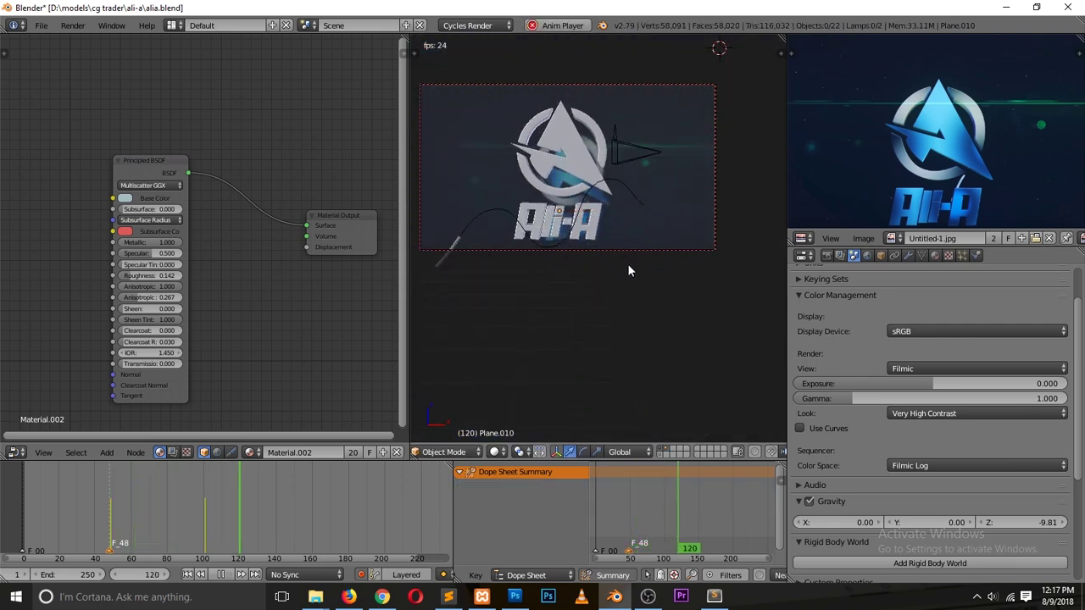
pyautogui.press('Escape')
# - Key an extra rotation on Plane.010 at frame 85, then replay from frame 61 and orbit the scene
pyautogui.click(177, 509)
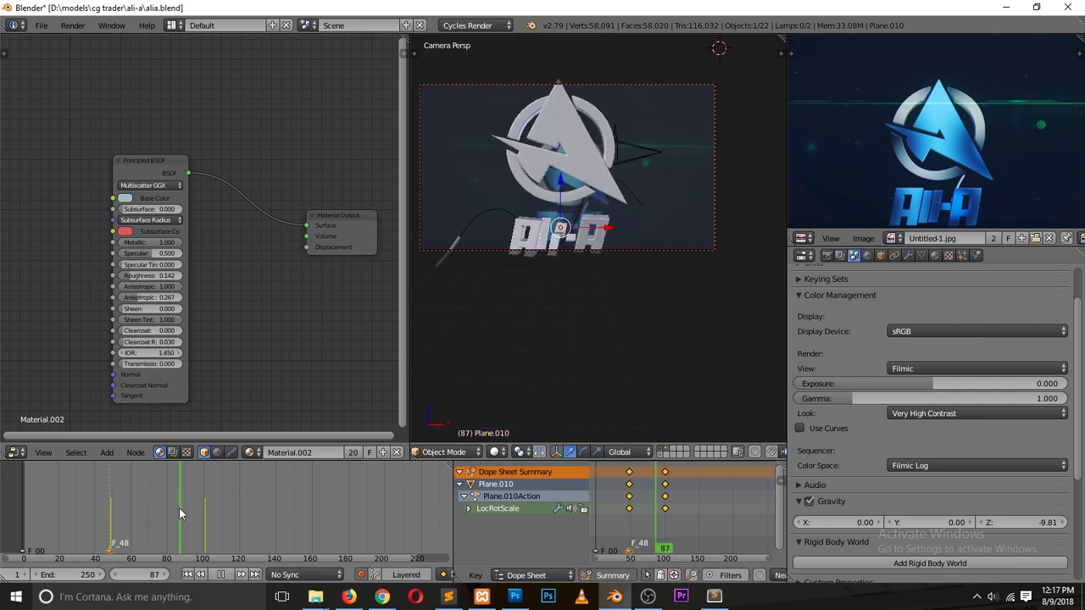
pyautogui.press('r')
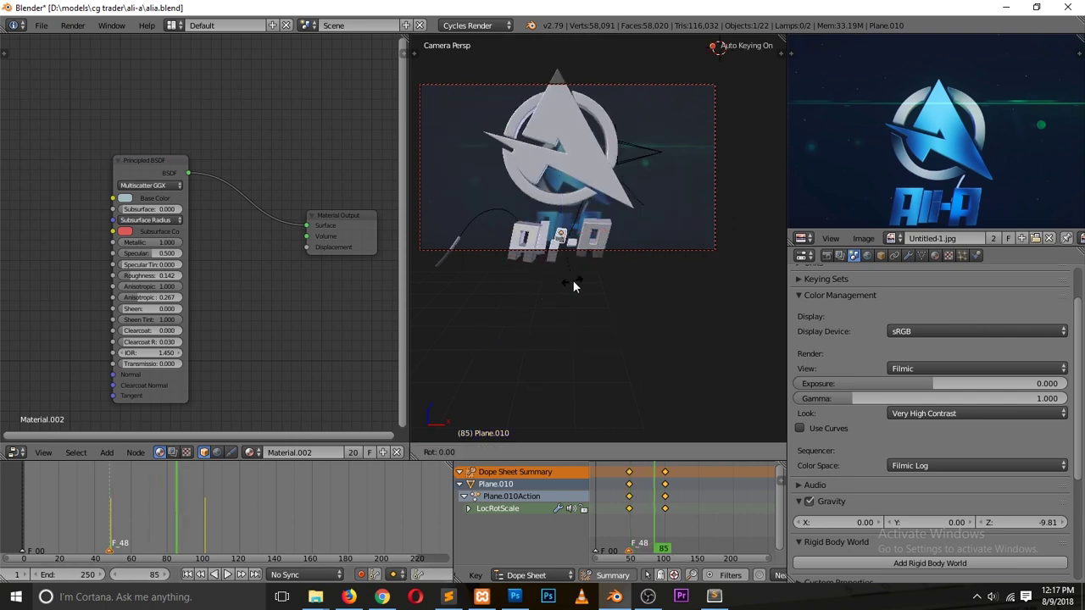
pyautogui.click(574, 278)
pyautogui.moveTo(173, 490); pyautogui.dragTo(131, 500)
pyautogui.press('a')
pyautogui.hotkey('alt', 'a')
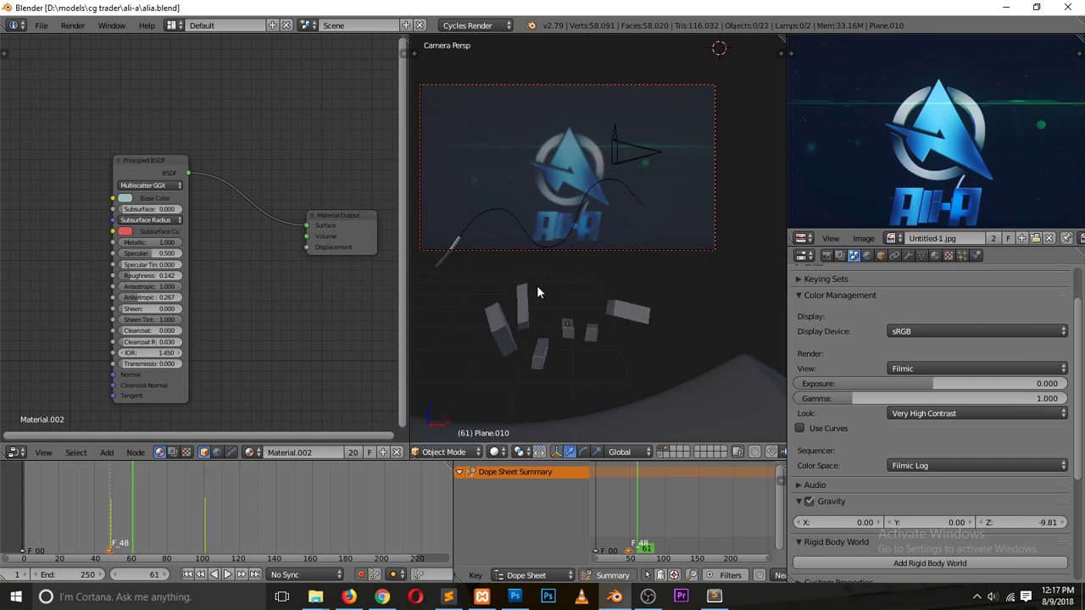
pyautogui.press('Escape')
pyautogui.scroll(-4, 583, 202)
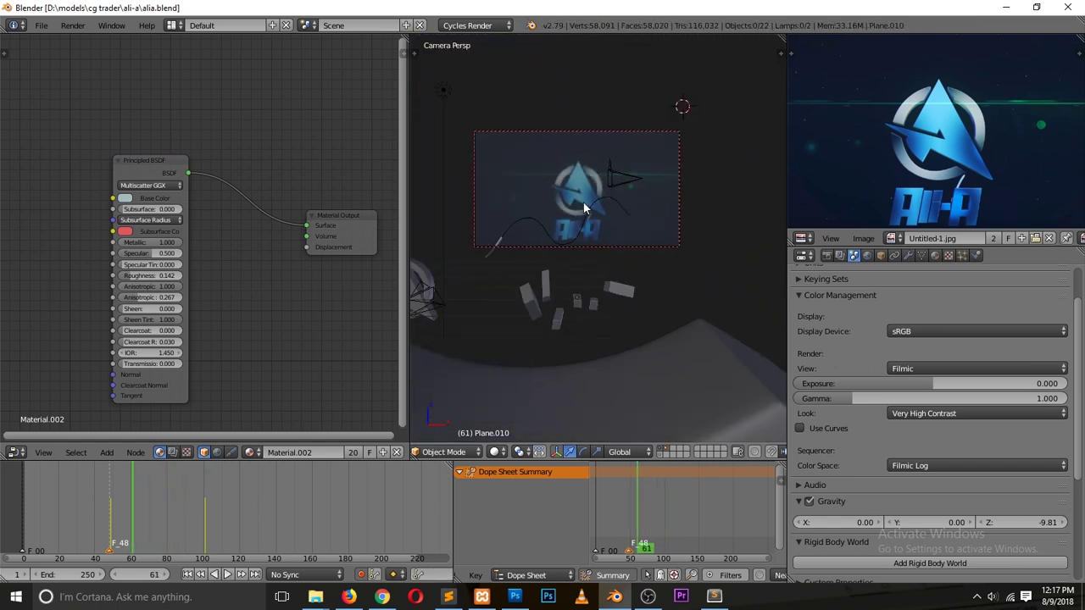
pyautogui.moveTo(624, 200); pyautogui.dragTo(710, 293, button='middle')
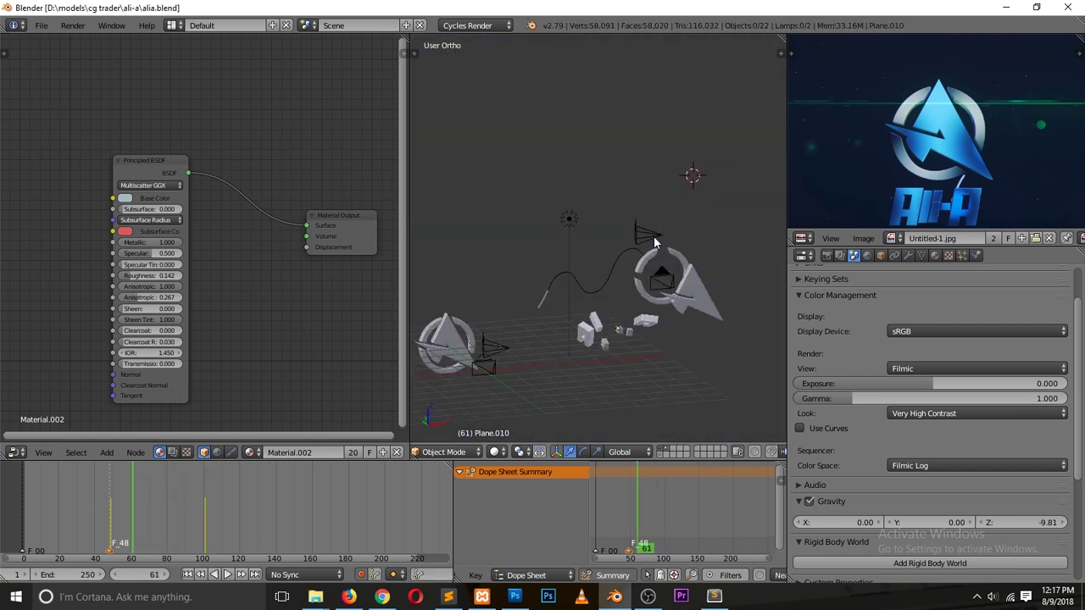
# - At frame 49, re-rotate the arrow Plane.013 and the rings Circle.004 and Circle.003
pyautogui.rightClick(711, 293)
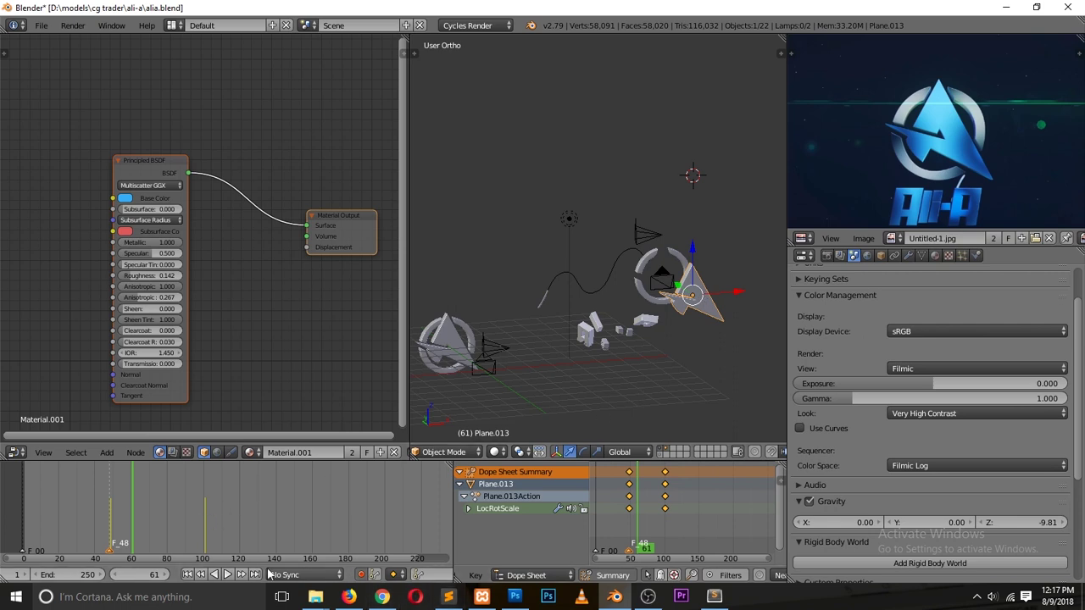
pyautogui.click(199, 576)
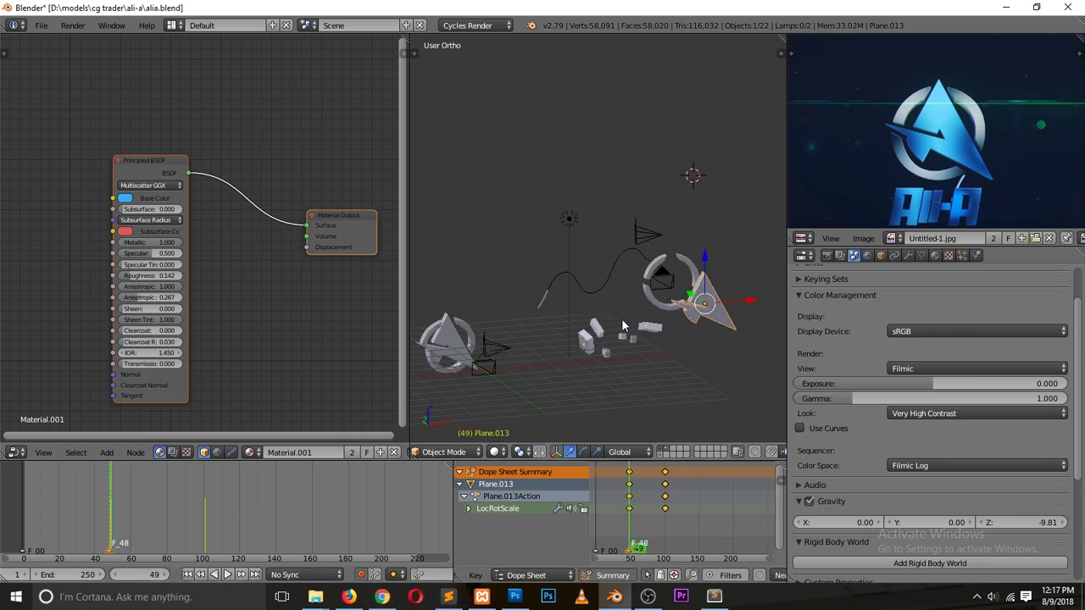
pyautogui.press('r')
pyautogui.click(719, 354)
pyautogui.rightClick(682, 268)
pyautogui.press('r')
pyautogui.click(718, 220)
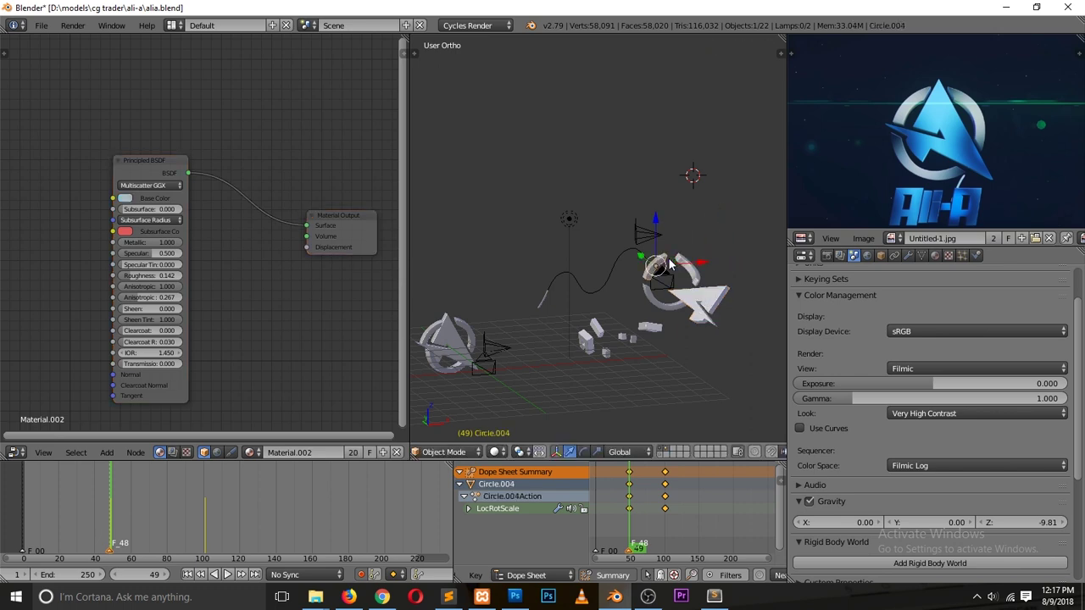
pyautogui.press('r')
pyautogui.press('r')
pyautogui.click(685, 328)
pyautogui.rightClick(678, 301)
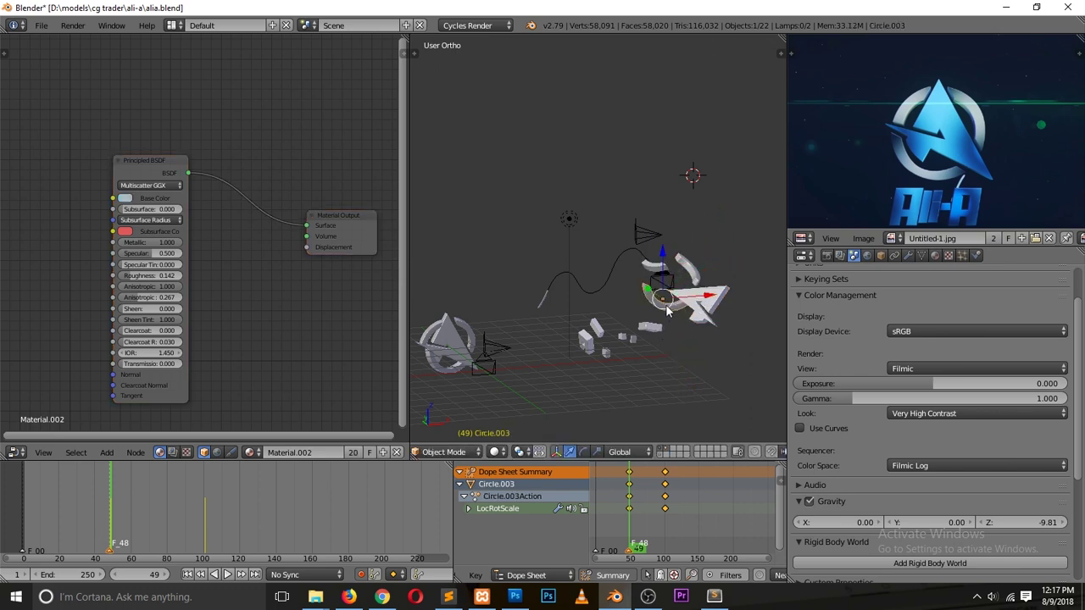
pyautogui.press('r')
pyautogui.press('r')
pyautogui.click(702, 228)
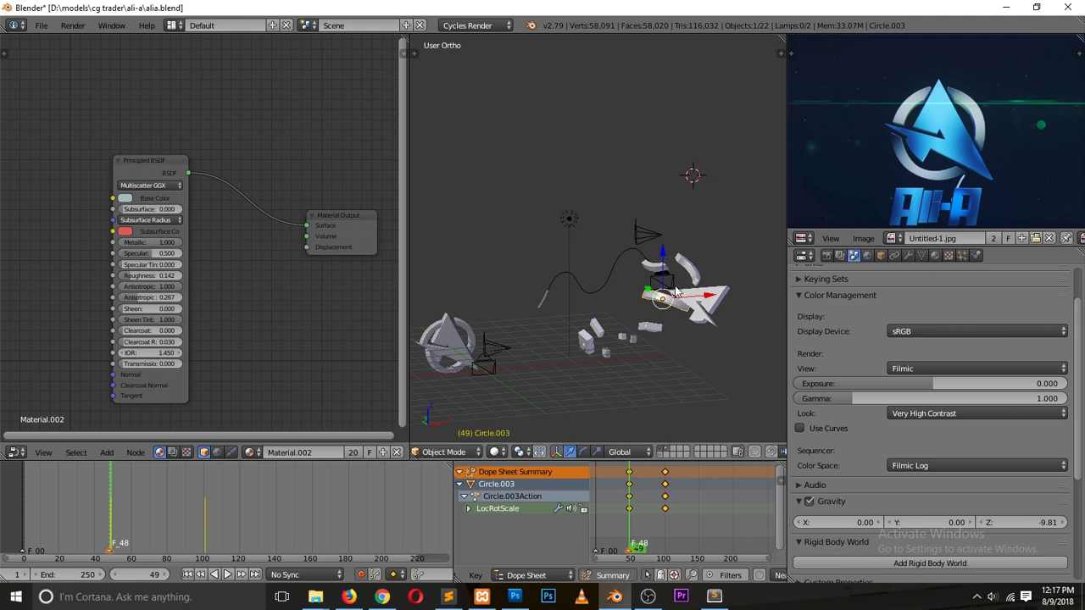
# - Play back the changes and save alia.blend, overwriting the existing file
pyautogui.press('a')
pyautogui.hotkey('alt', 'a')
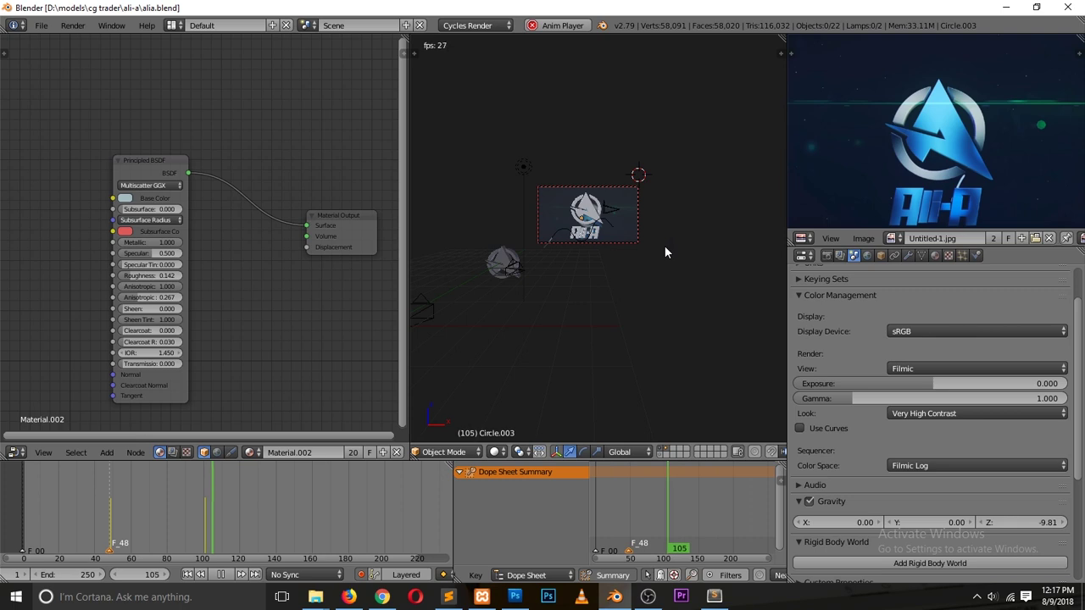
pyautogui.moveTo(45, 502); pyautogui.dragTo(38, 496)
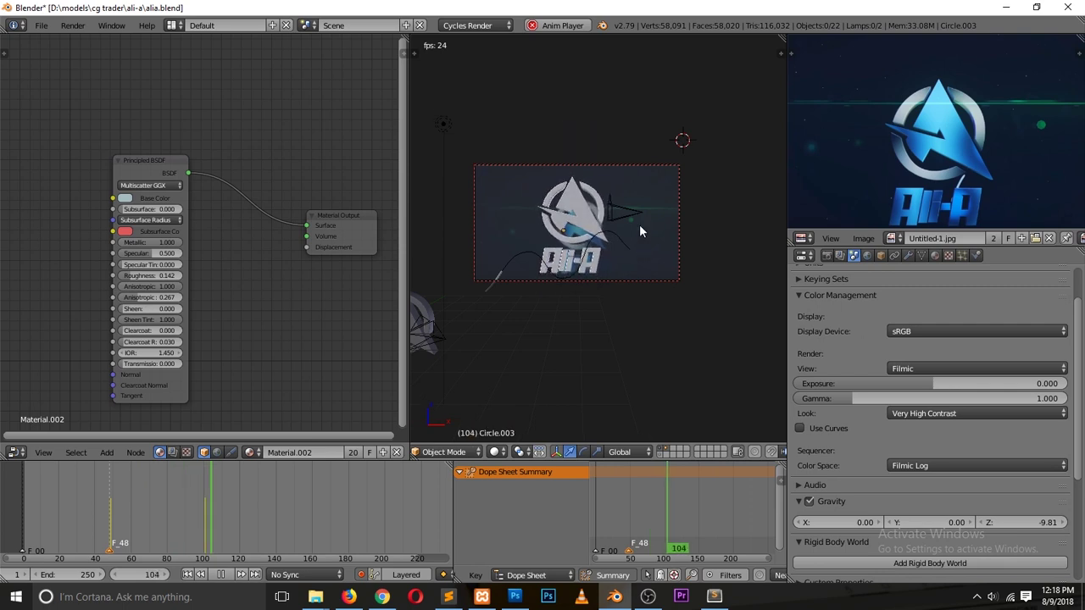
pyautogui.hotkey('ctrl', 's')
pyautogui.click(475, 315)
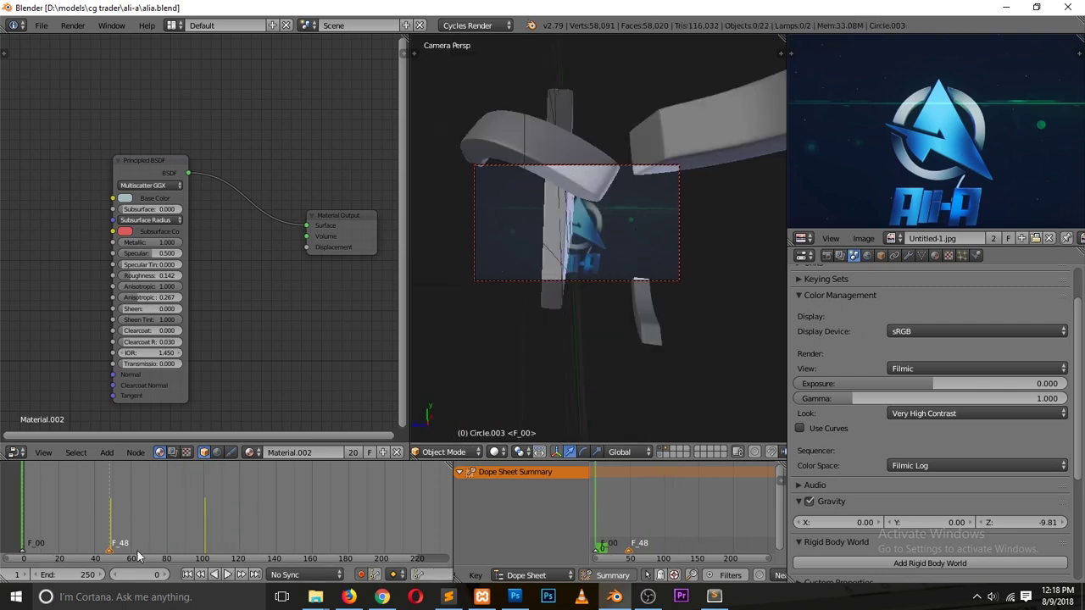
# - Make frame 120 the animation's end frame and save the file again
pyautogui.hotkey('alt', 'a')
pyautogui.click(200, 541)
pyautogui.moveTo(200, 540); pyautogui.dragTo(239, 538)
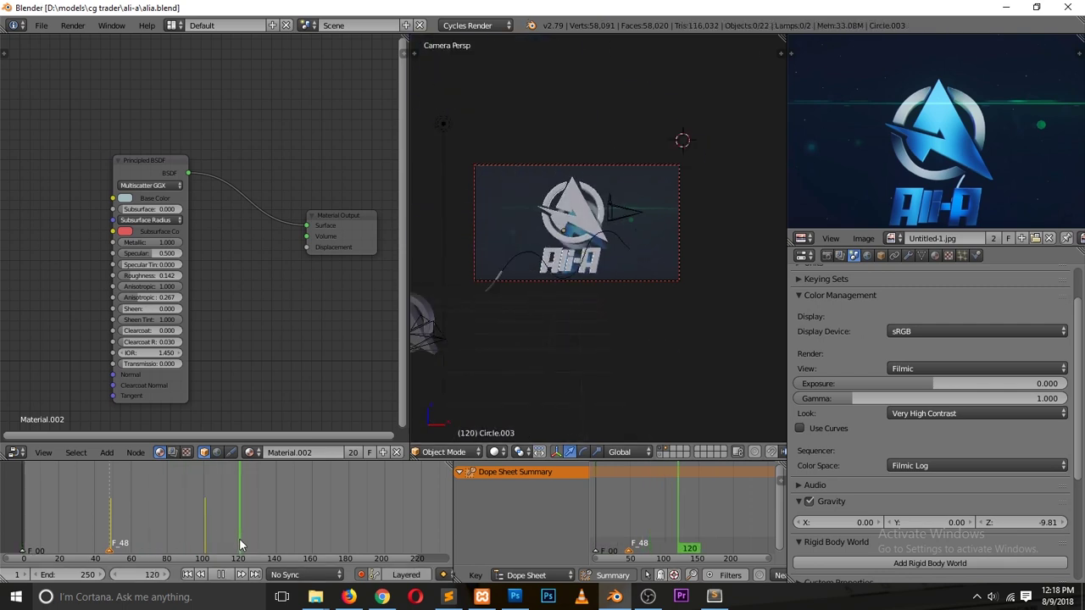
pyautogui.hotkey('alt', 'a')
pyautogui.press('e')
pyautogui.keyDown('ctrl'); pyautogui.scroll(5, 260, 541); pyautogui.keyUp('ctrl')
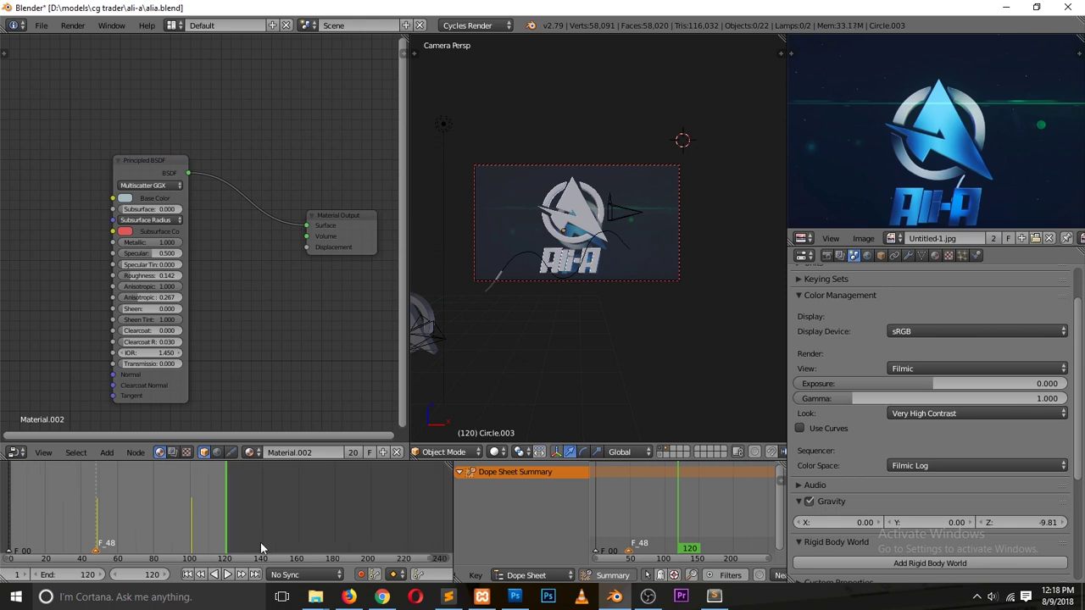
pyautogui.scroll(4, 560, 301)
pyautogui.hotkey('ctrl', 's')
pyautogui.click(560, 301)
# - Select the rod Cylinder.001 and move it along X at frame 74
pyautogui.rightClick(507, 314)
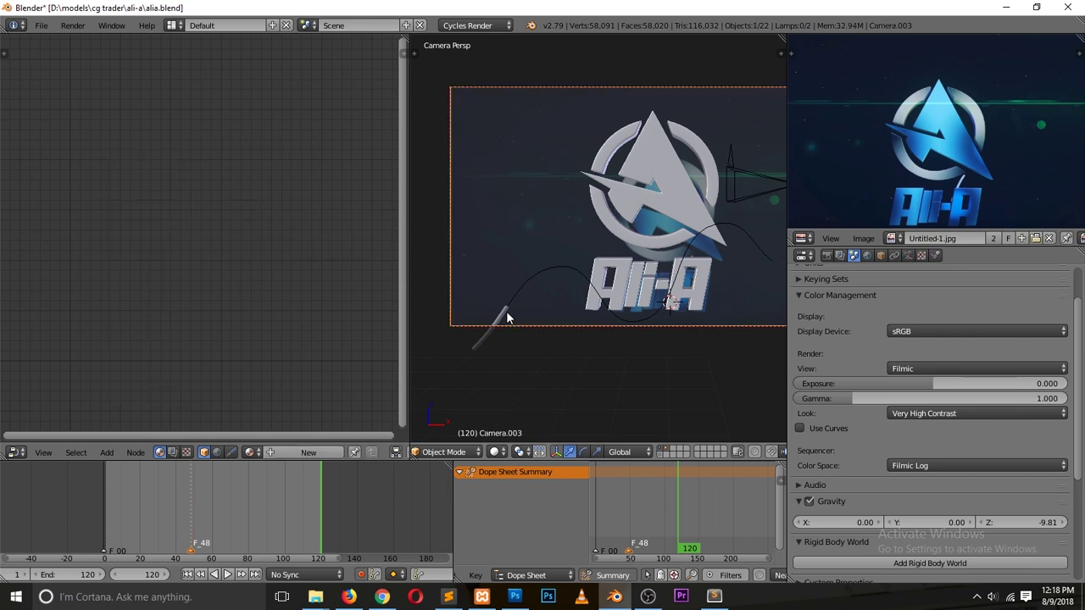
pyautogui.hotkey('alt', 'a')
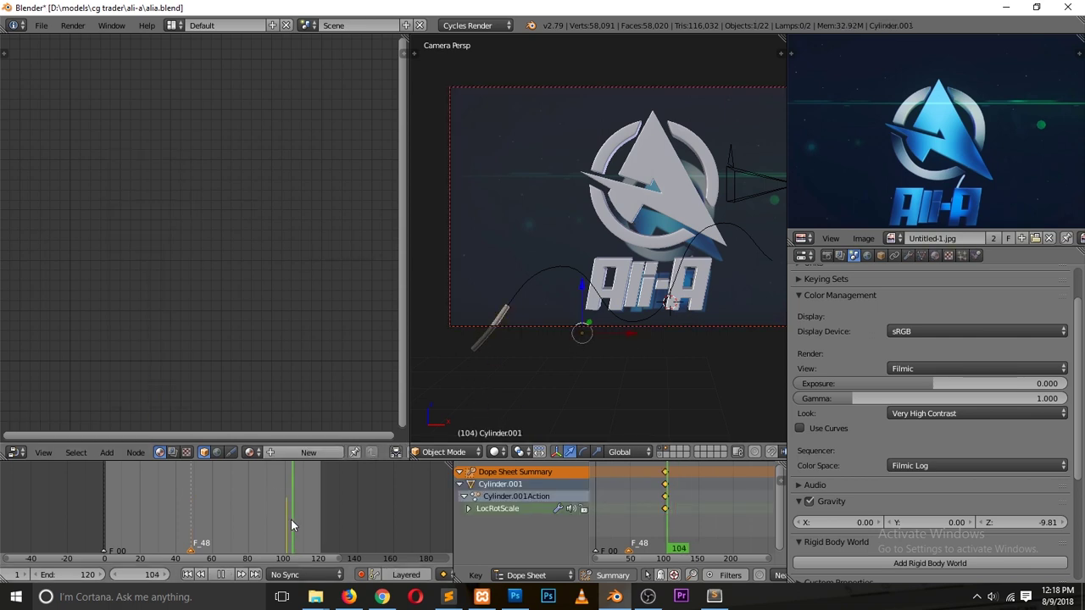
pyautogui.hotkey('alt', 'a')
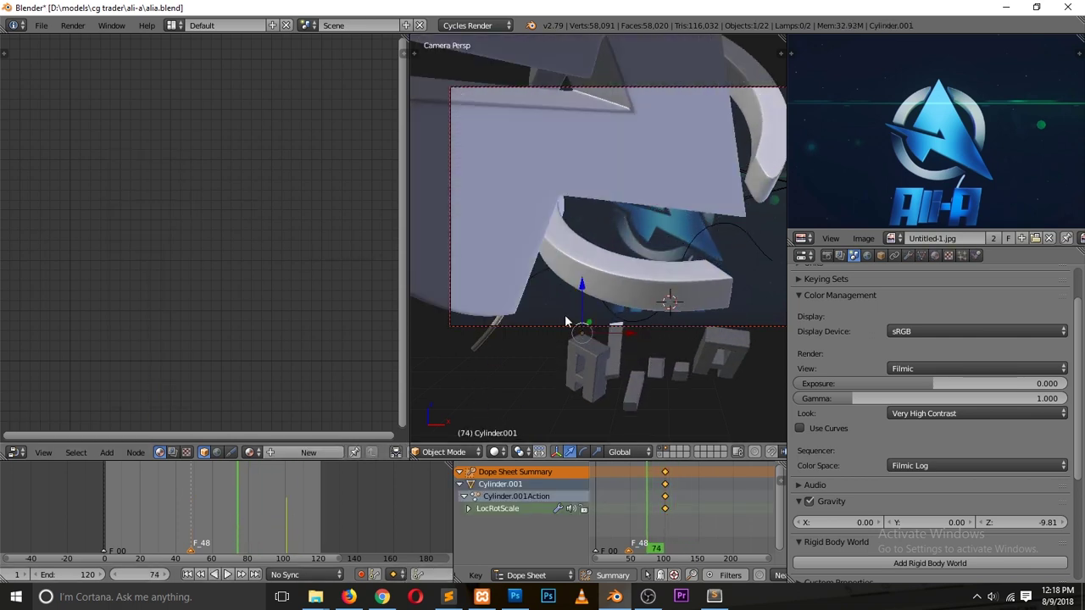
pyautogui.press('g')
pyautogui.press('x')
pyautogui.click(570, 346)
# - At frame 101, in camera view, slide the rod Cylinder.001 along X into its final spot
pyautogui.hotkey('alt', 'a')
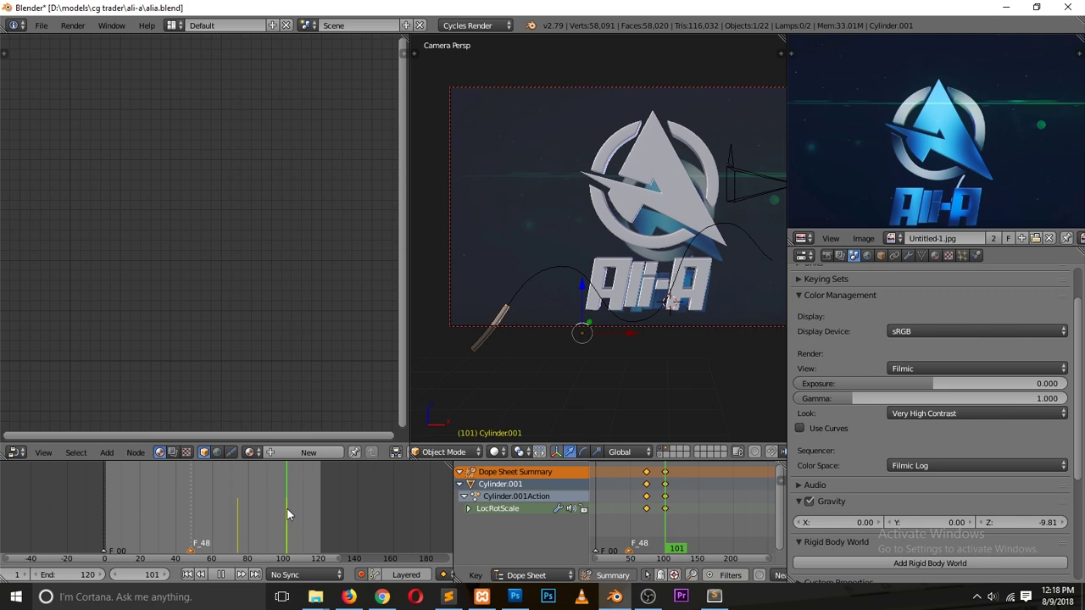
pyautogui.hotkey('alt', 'a')
pyautogui.press('KP_0')
pyautogui.press('KP_0')
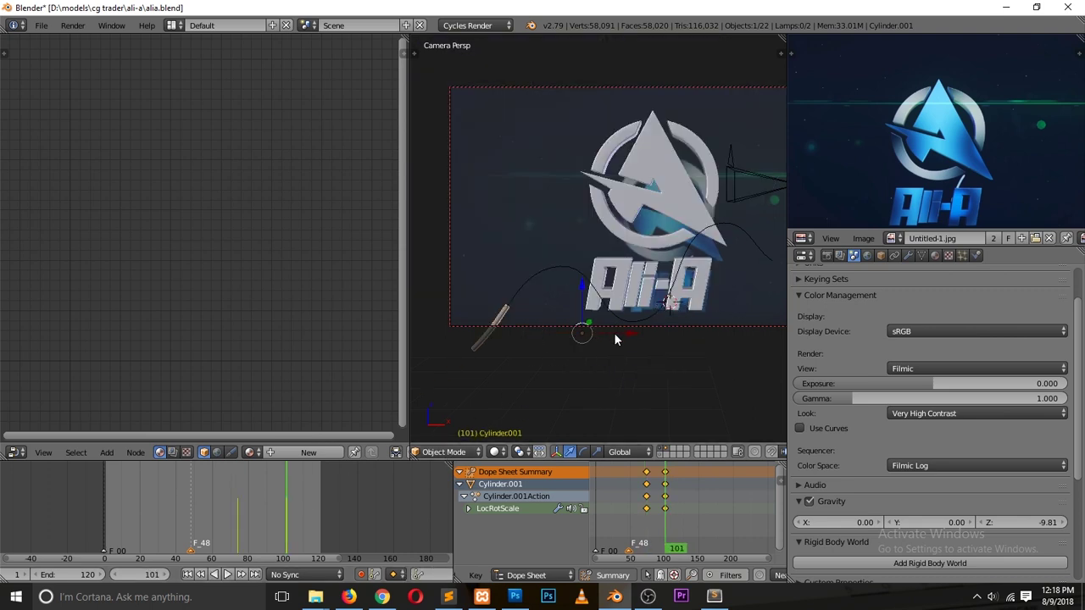
pyautogui.press('g')
pyautogui.press('x')
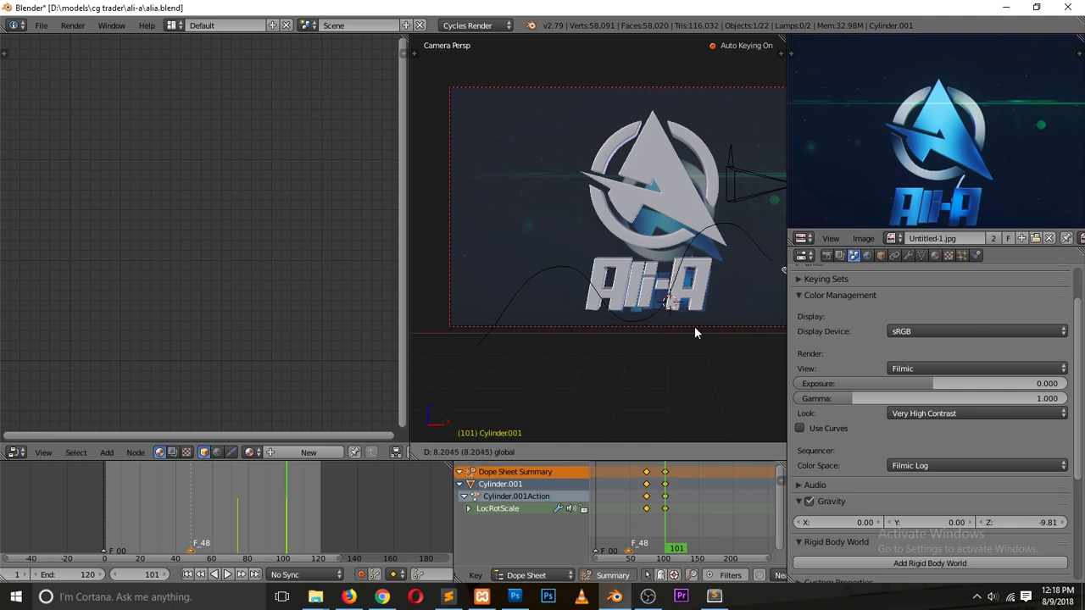
pyautogui.click(704, 332)
pyautogui.scroll(-2, 703, 332)
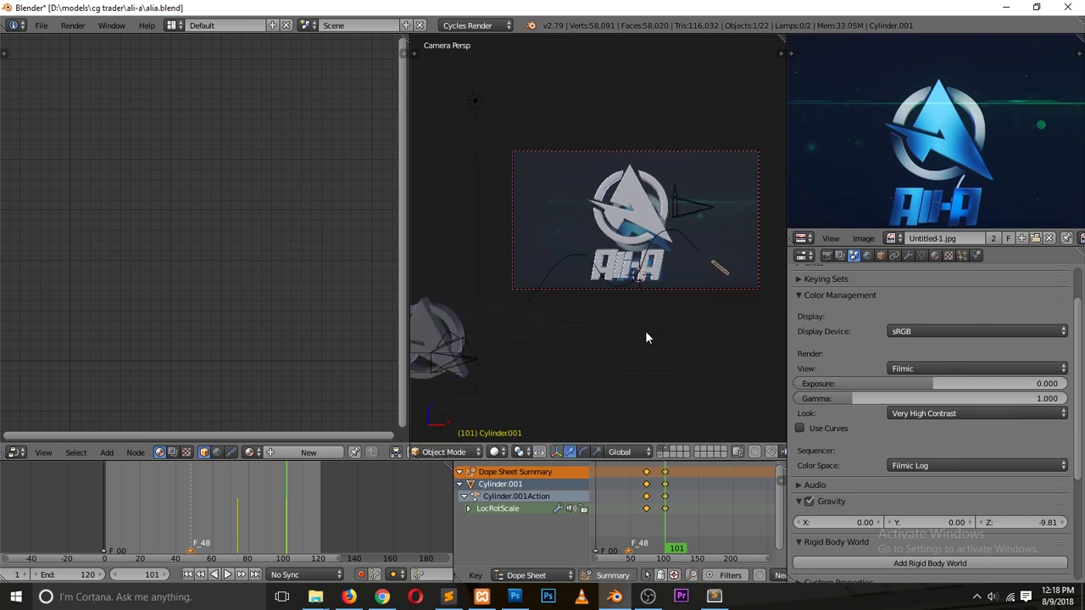
pyautogui.scroll(-1, 645, 331)
pyautogui.press('g')
pyautogui.press('x')
pyautogui.click(726, 337)
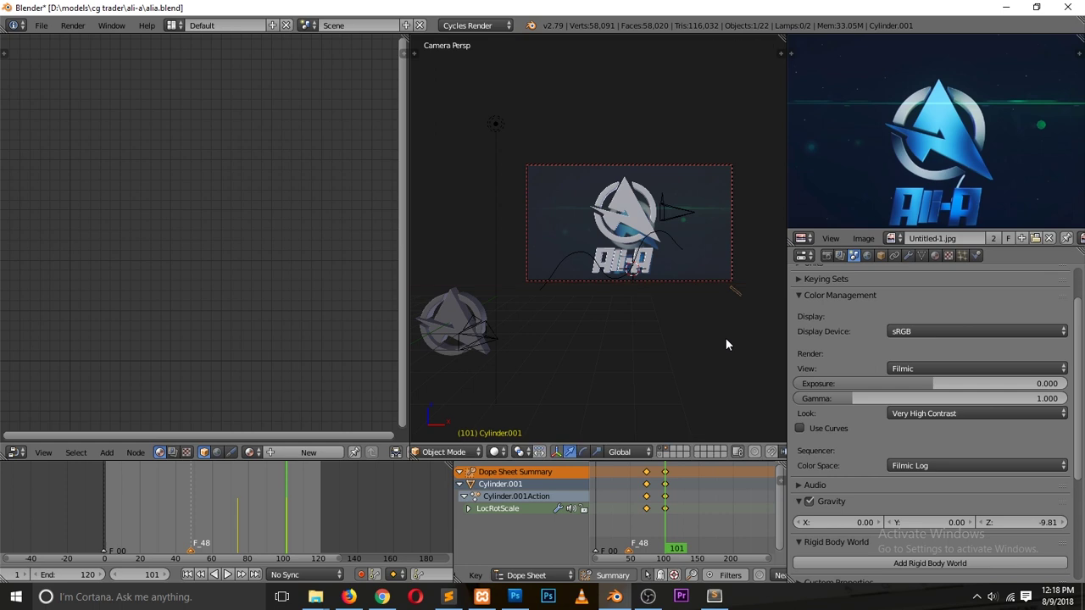
pyautogui.scroll(2, 706, 312)
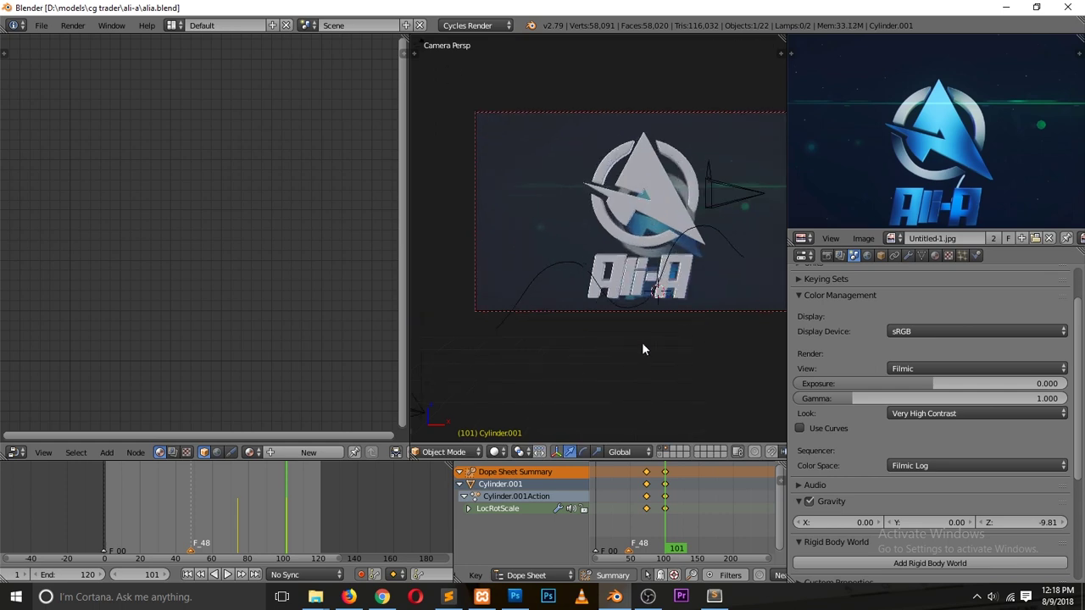
# - Assign the existing Material.001 to the rod Cylinder.001
pyautogui.hotkey('alt', 'i')
pyautogui.click(935, 256)
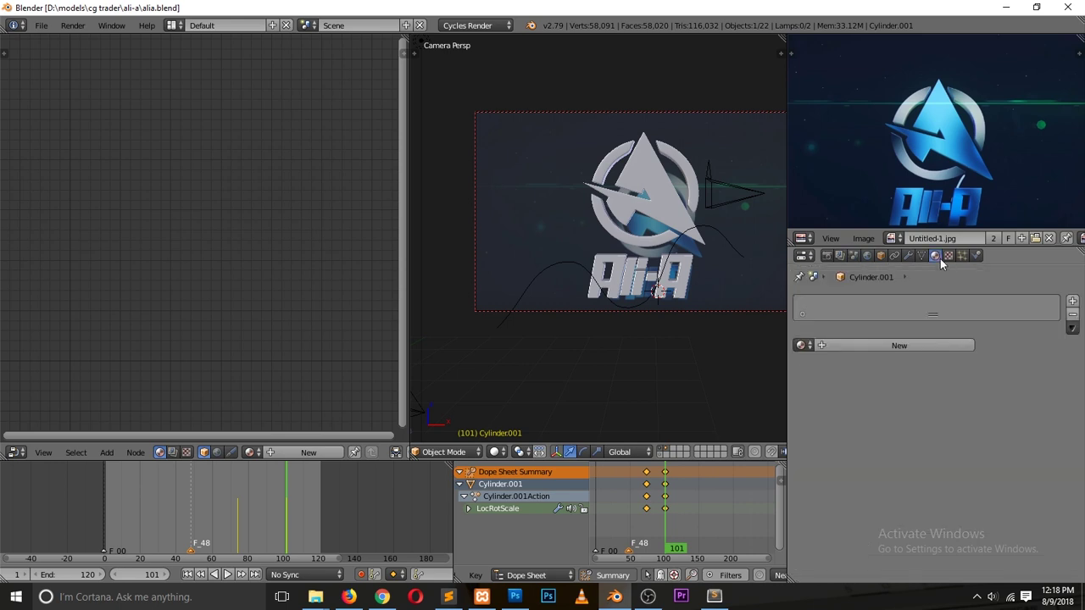
pyautogui.click(802, 348)
pyautogui.click(823, 380)
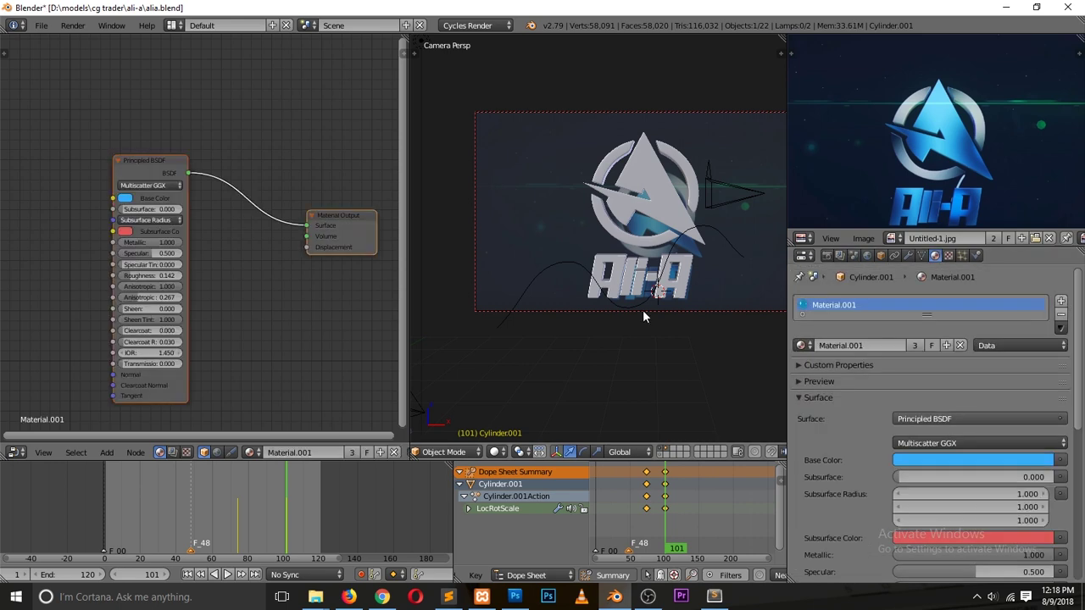
# - Replay the animation, go to frame 100 and box-select the 13 logo pieces in the camera frame
pyautogui.hotkey('alt', 'a')
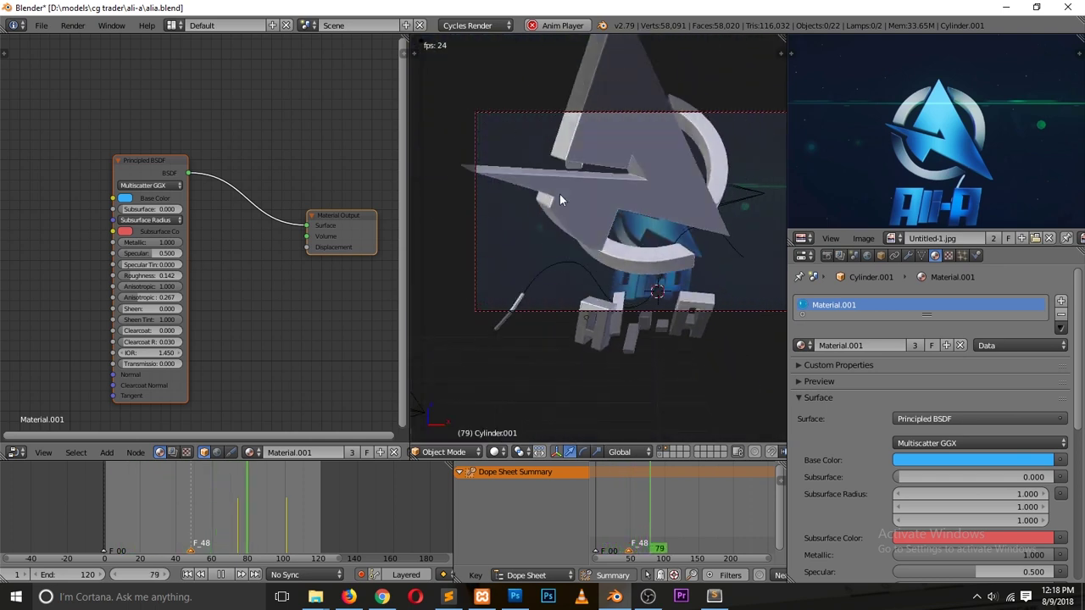
pyautogui.press('Escape')
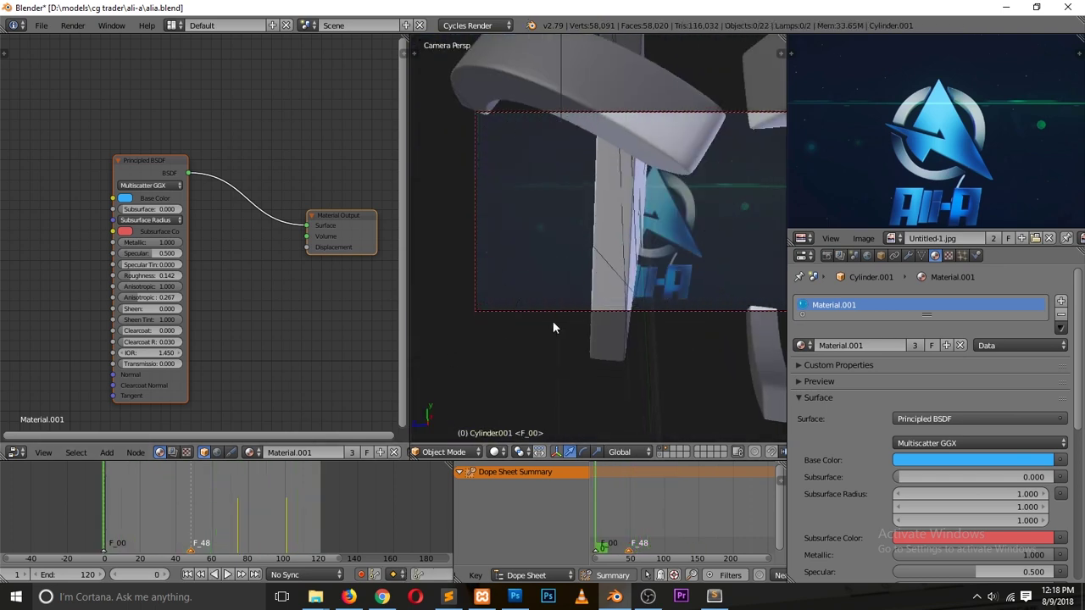
pyautogui.scroll(-4, 597, 231)
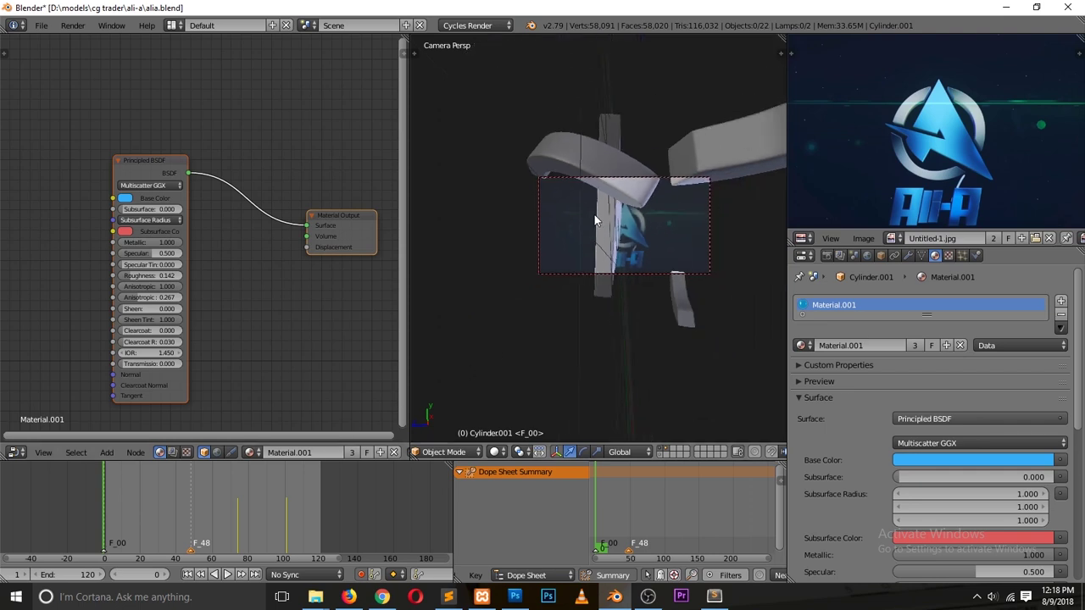
pyautogui.moveTo(197, 542); pyautogui.dragTo(283, 524)
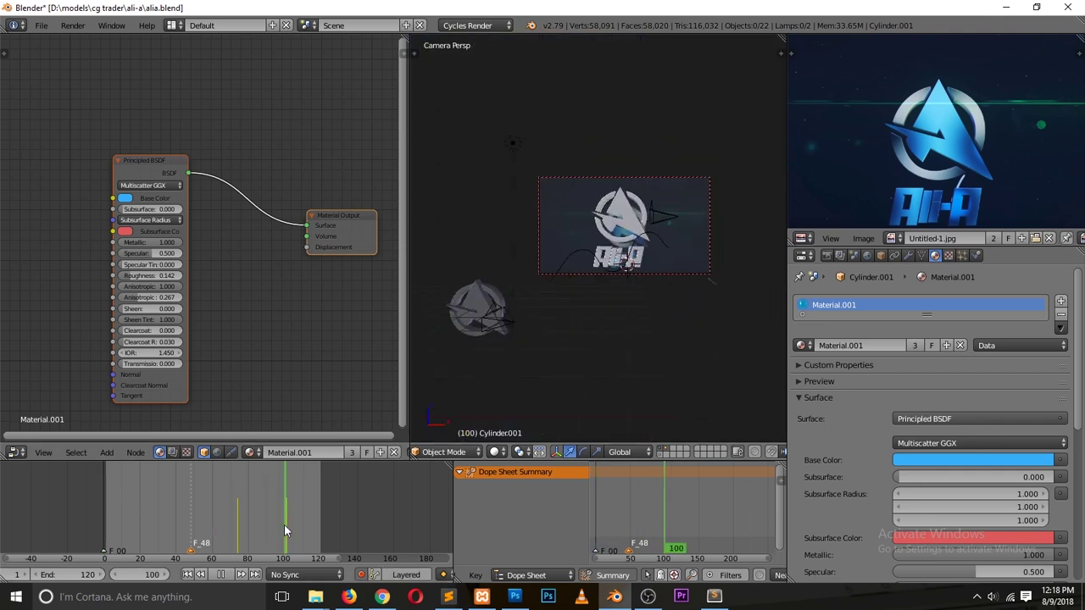
pyautogui.scroll(3, 603, 314)
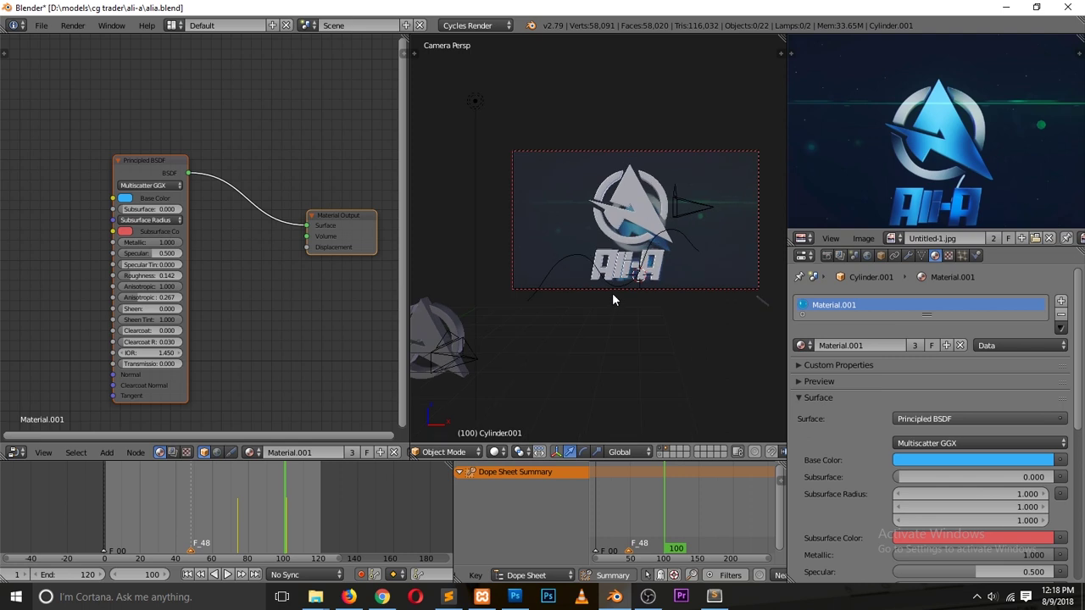
pyautogui.press('b')
pyautogui.moveTo(552, 138); pyautogui.dragTo(691, 297)
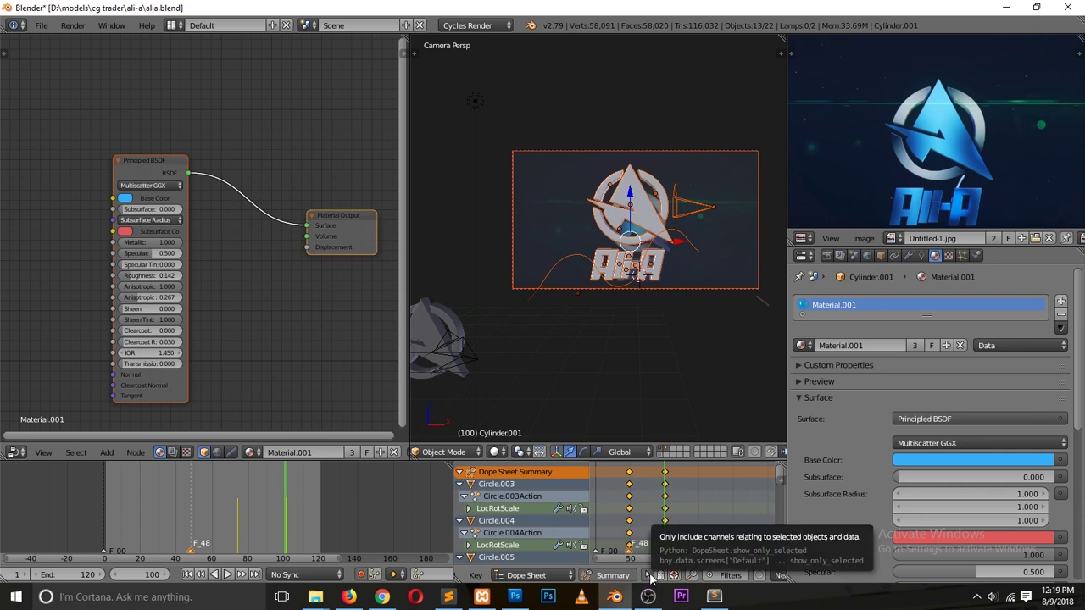
# - Shift the selected keyframes earlier in the Dope Sheet and replay the animation from frame 0
pyautogui.press('g')
pyautogui.click(651, 527)
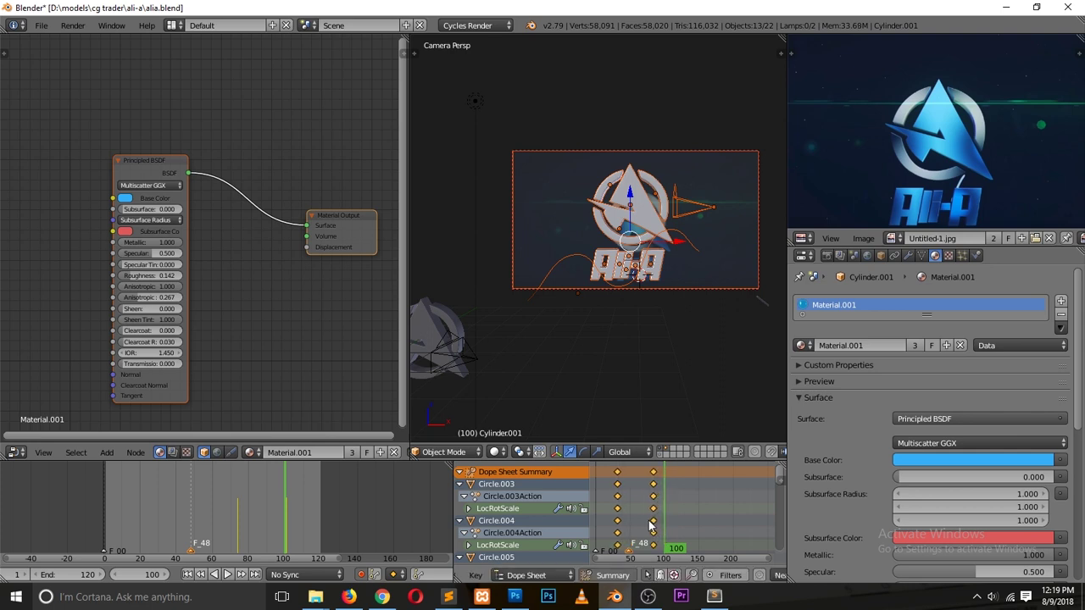
pyautogui.hotkey('alt', 'a')
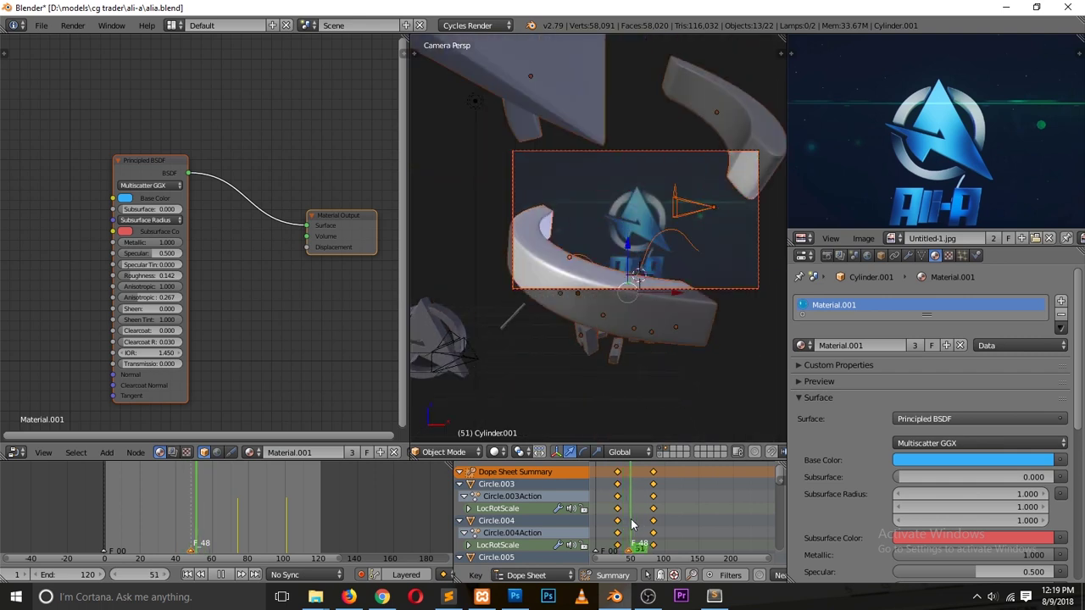
pyautogui.hotkey('alt', 'a')
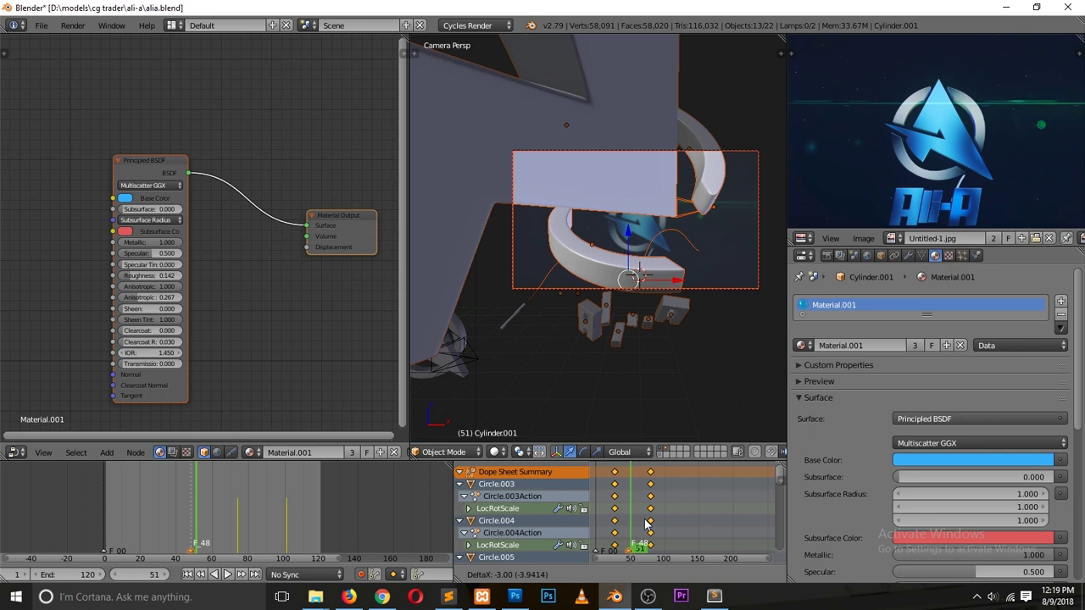
pyautogui.click(649, 525)
pyautogui.press('a')
pyautogui.hotkey('shift', 'Left')
pyautogui.hotkey('alt', 'a')
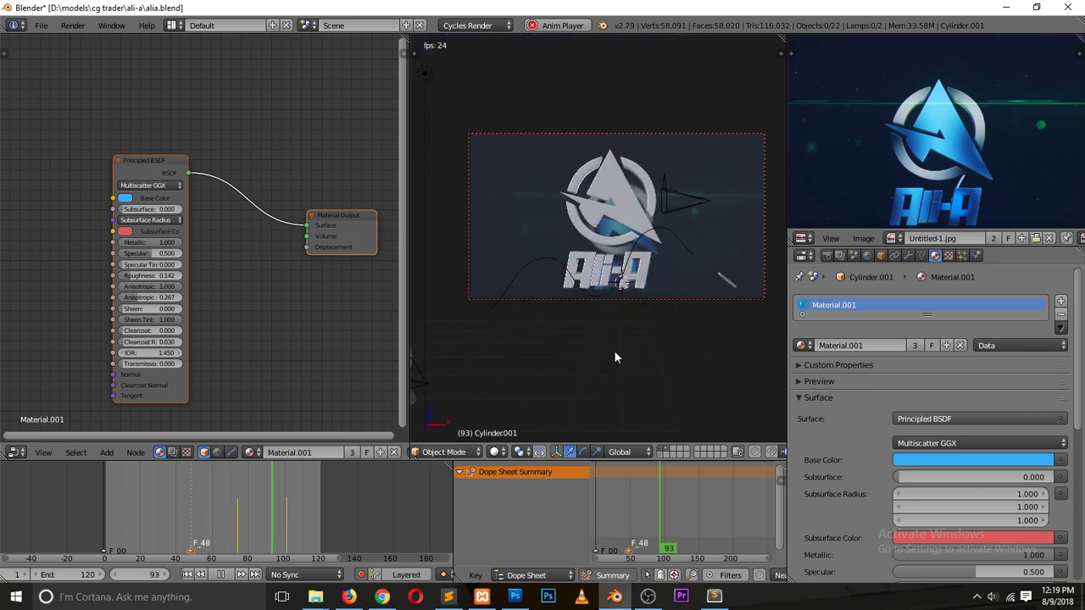
pyautogui.press('Escape')
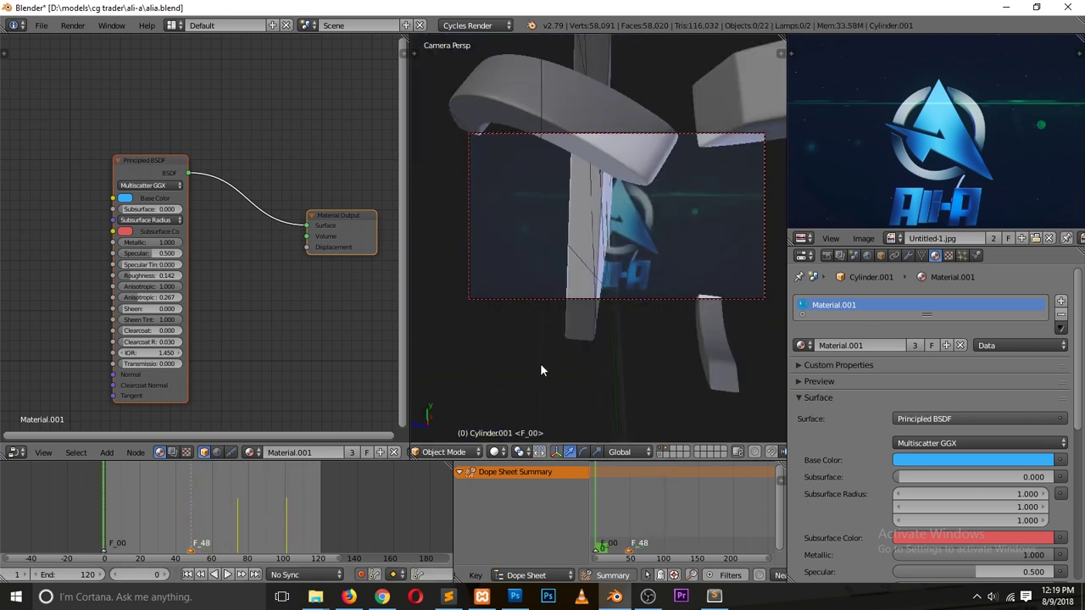
# - In the side panel, collapse Transform, Grease Pencil Layers and View, then enable Matcap shading
pyautogui.press('n')
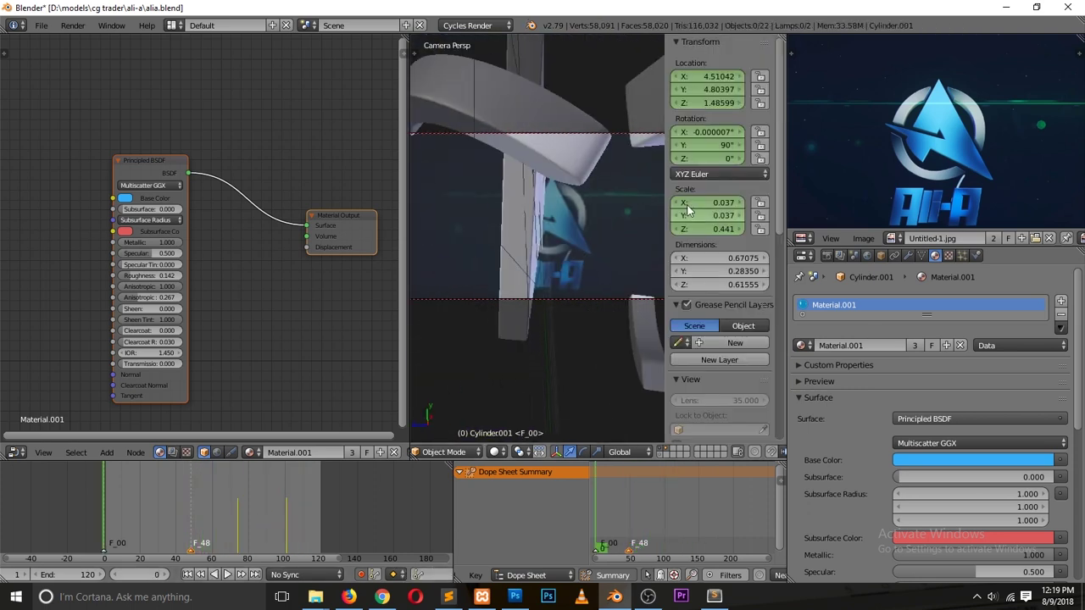
pyautogui.click(688, 41)
pyautogui.click(675, 57)
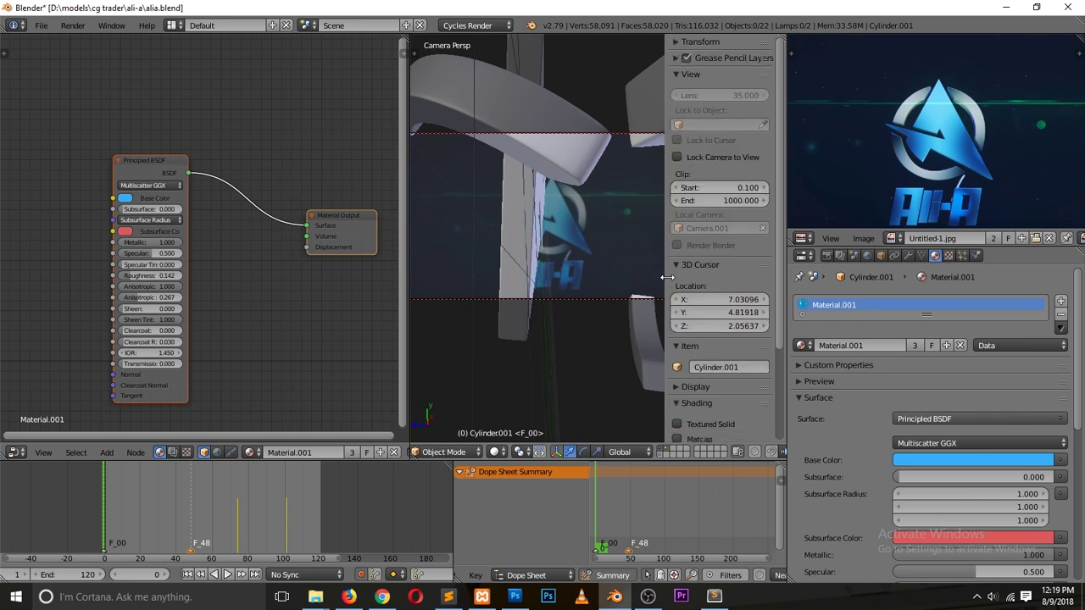
pyautogui.click(678, 74)
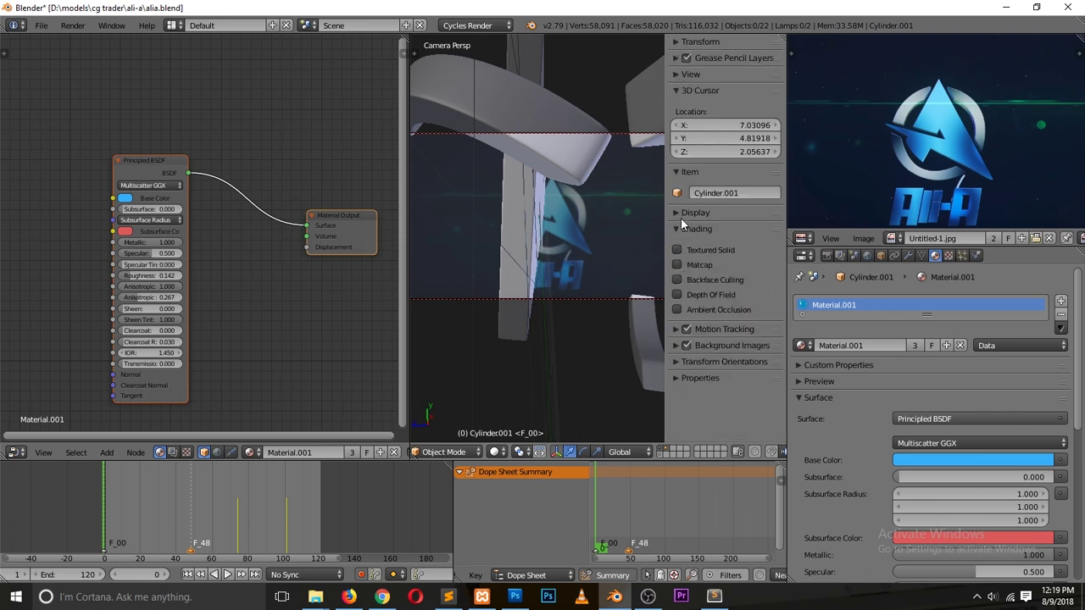
pyautogui.click(677, 264)
# - Shade the logo with the glossy dark blue matcap and show only renderable objects
pyautogui.click(719, 313)
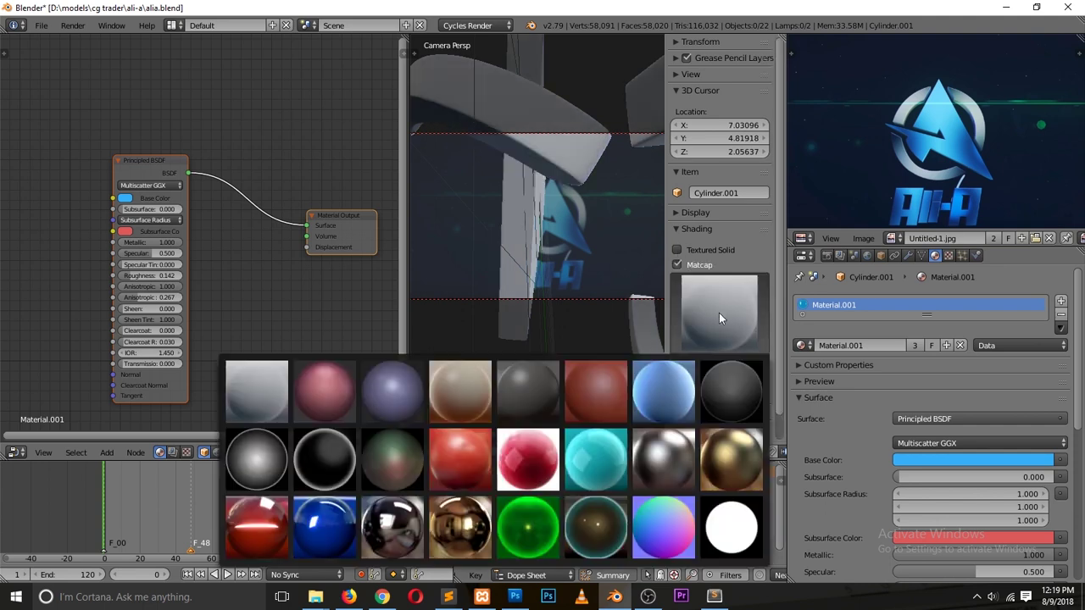
pyautogui.click(303, 528)
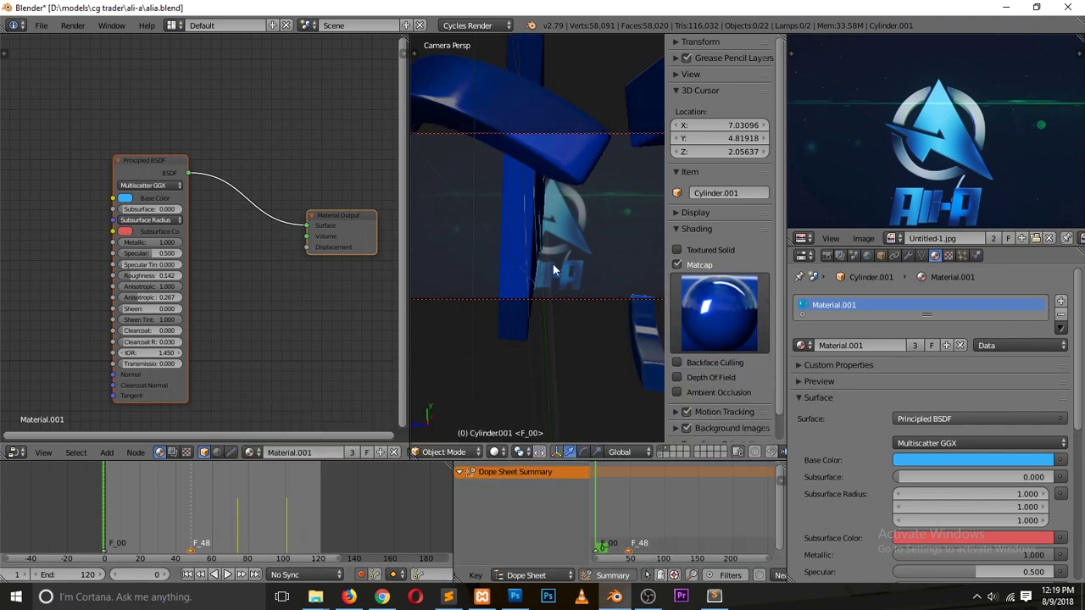
pyautogui.press('n')
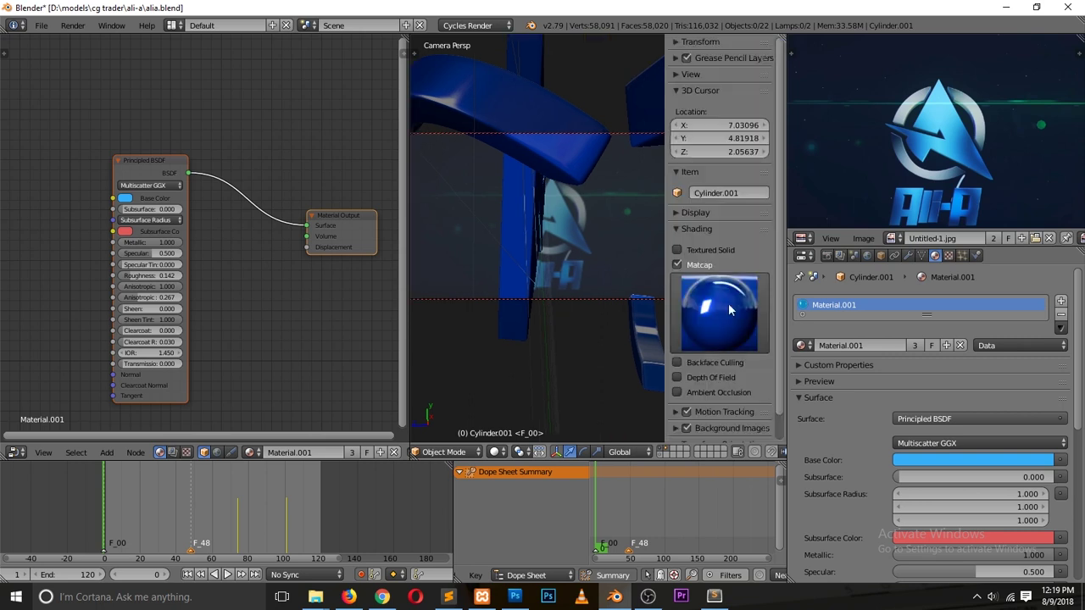
pyautogui.click(693, 215)
pyautogui.click(692, 234)
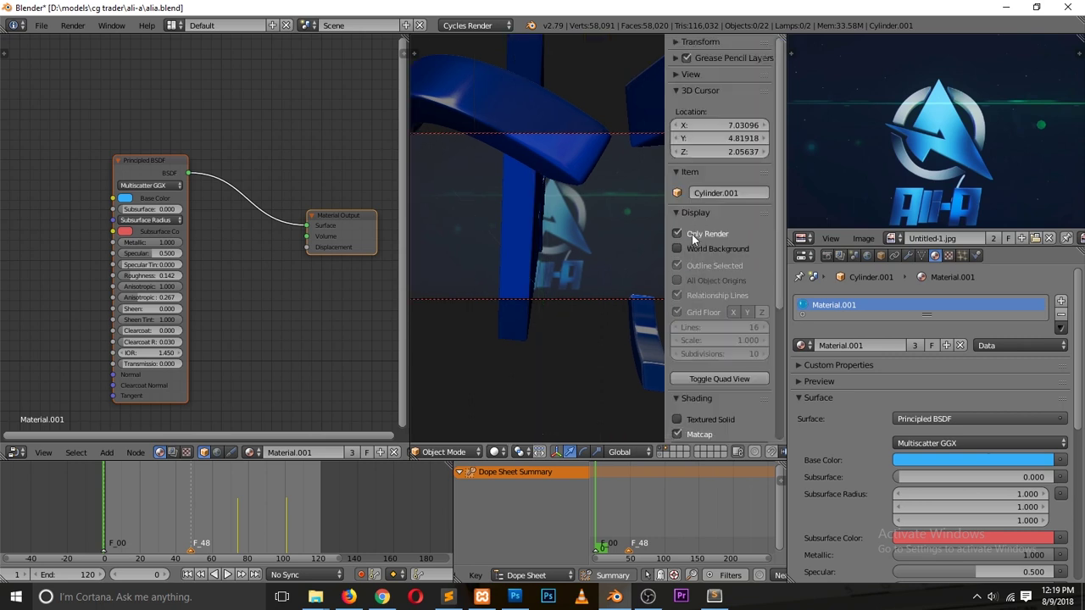
pyautogui.click(690, 214)
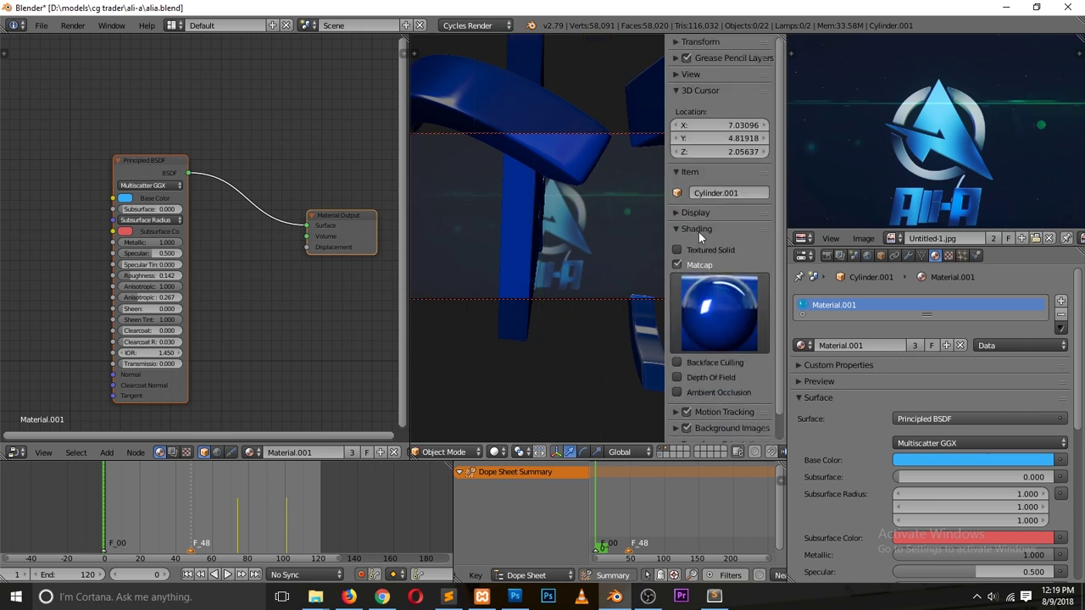
# - Raise the background reference image opacity to 1.0 in the side panel
pyautogui.click(698, 230)
pyautogui.click(706, 230)
pyautogui.click(706, 230)
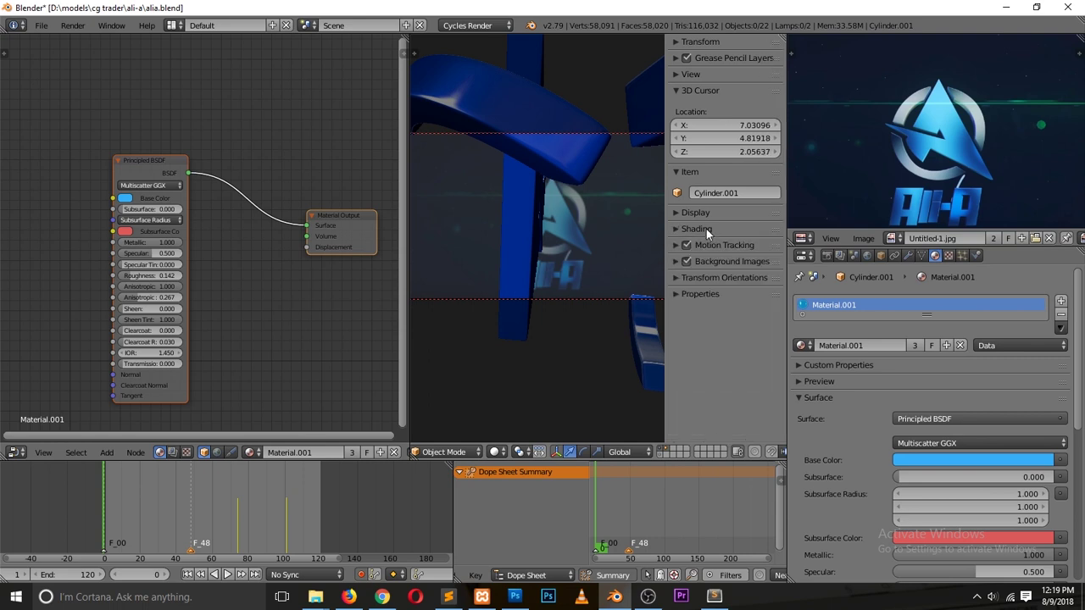
pyautogui.click(708, 211)
pyautogui.scroll(-1, 708, 210)
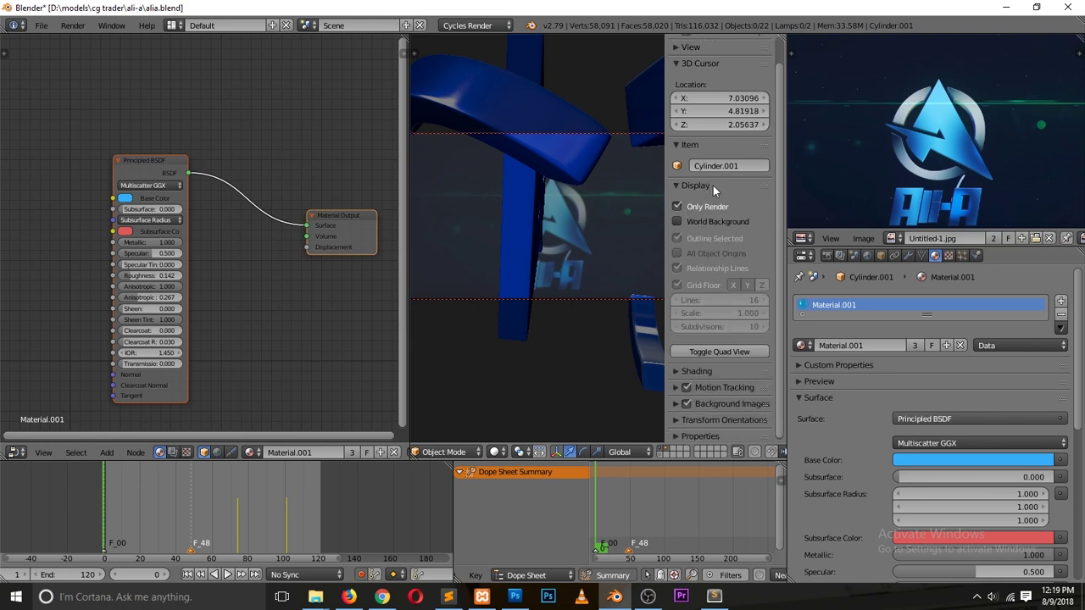
pyautogui.click(713, 186)
pyautogui.click(708, 268)
pyautogui.click(708, 268)
pyautogui.click(712, 250)
pyautogui.click(713, 250)
pyautogui.click(722, 236)
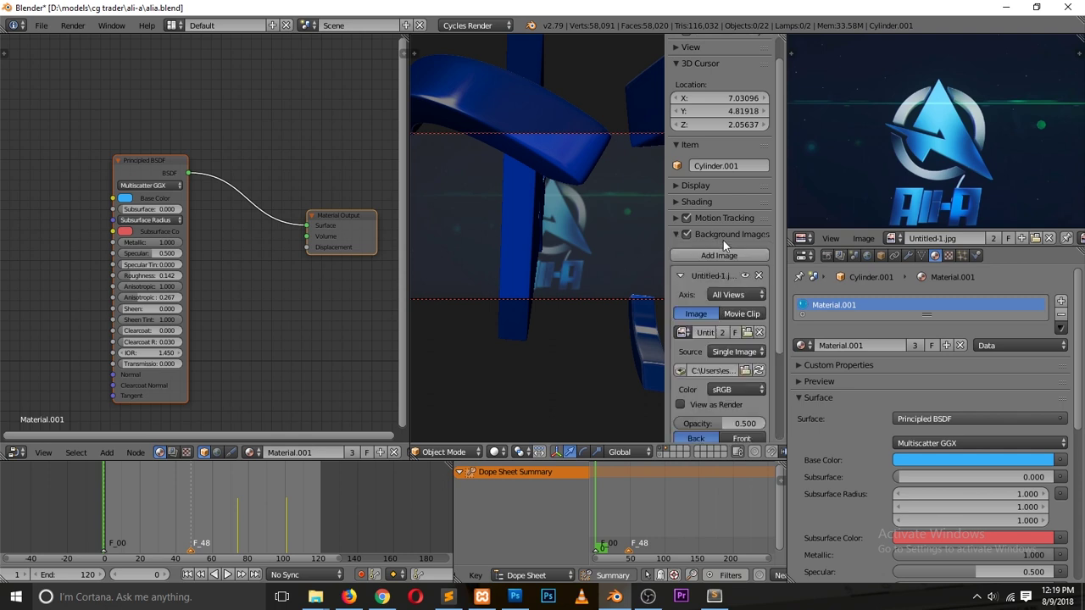
pyautogui.scroll(-4, 725, 235)
pyautogui.moveTo(720, 316); pyautogui.dragTo(763, 316)
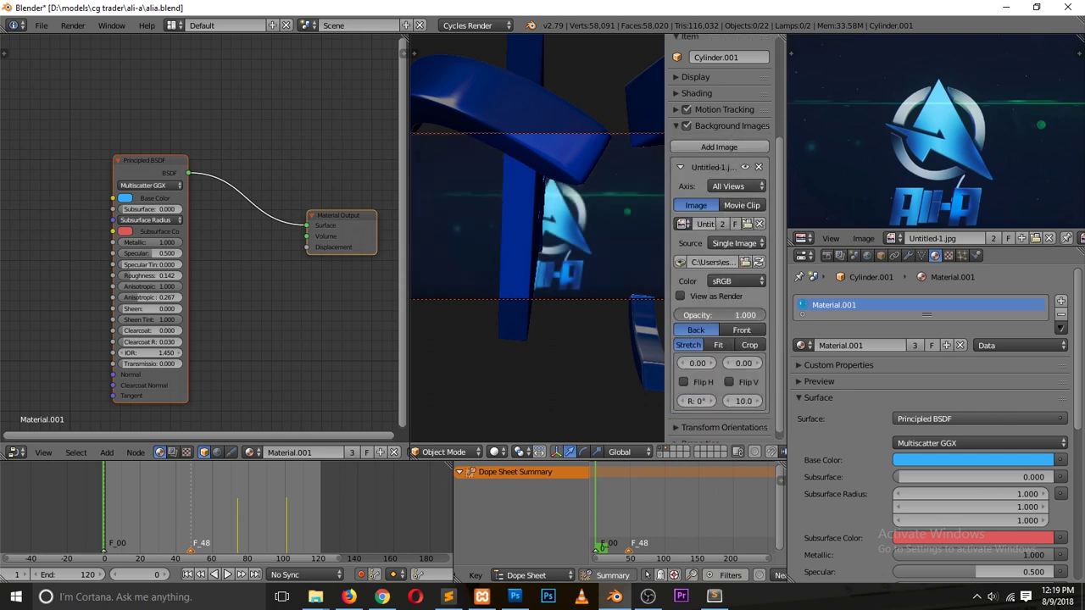
# - Play the animation to preview it, then stop and scrub to frame 87 with the logo assembled
pyautogui.press('n')
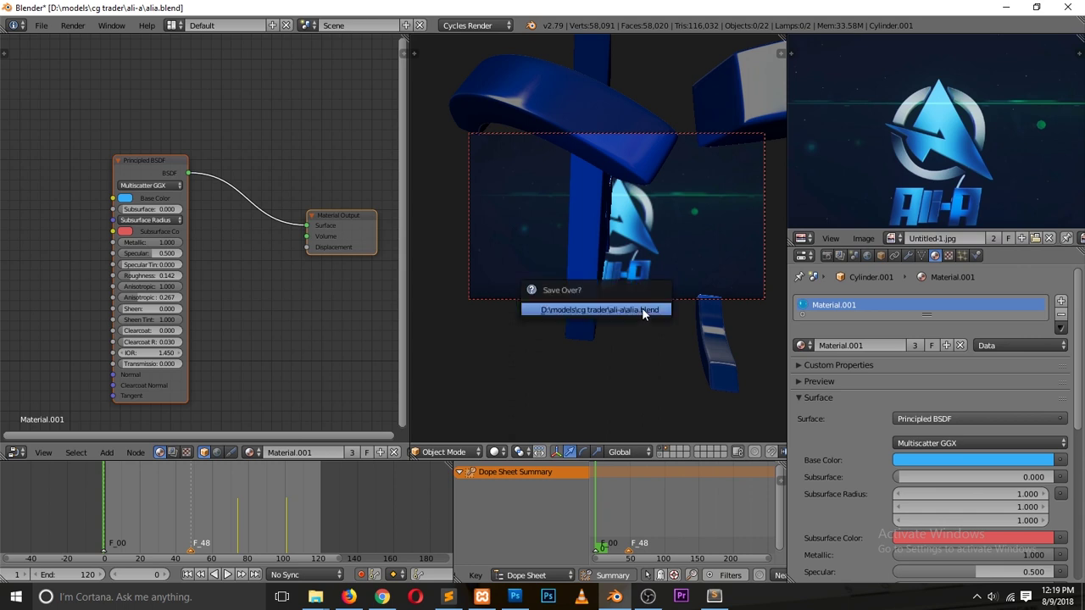
pyautogui.hotkey('alt', 'a')
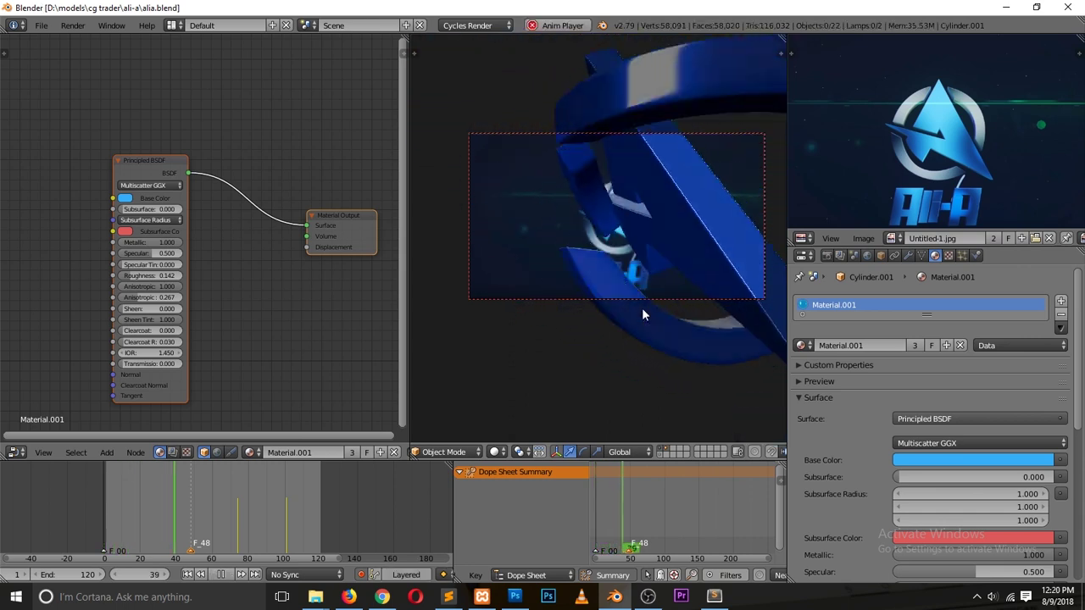
pyautogui.press('n')
pyautogui.scroll(-1, 725, 331)
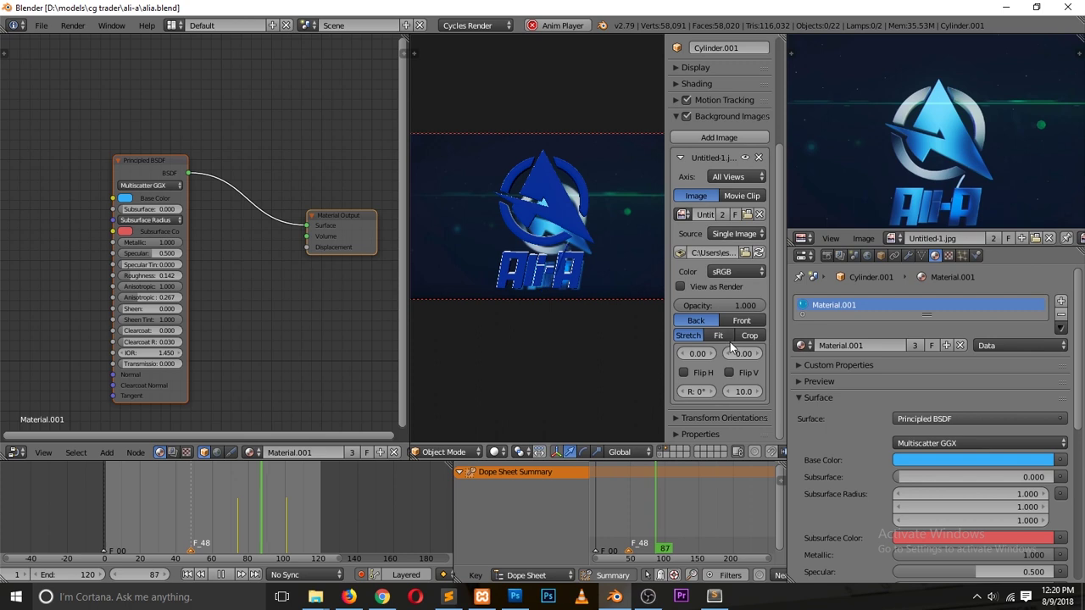
pyautogui.press('n')
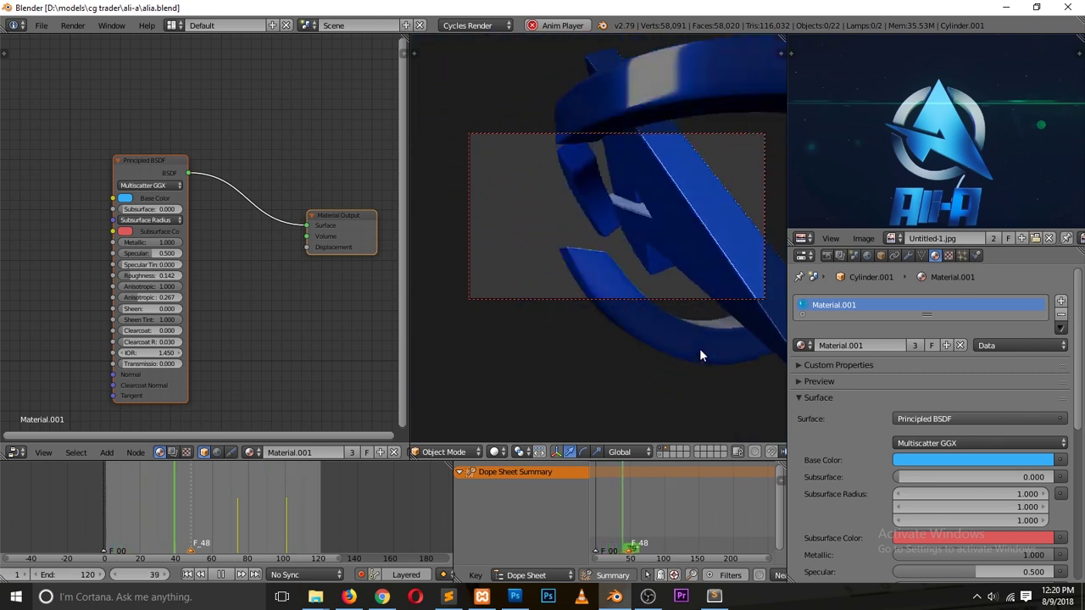
pyautogui.press('Escape')
pyautogui.moveTo(254, 501); pyautogui.dragTo(261, 506)
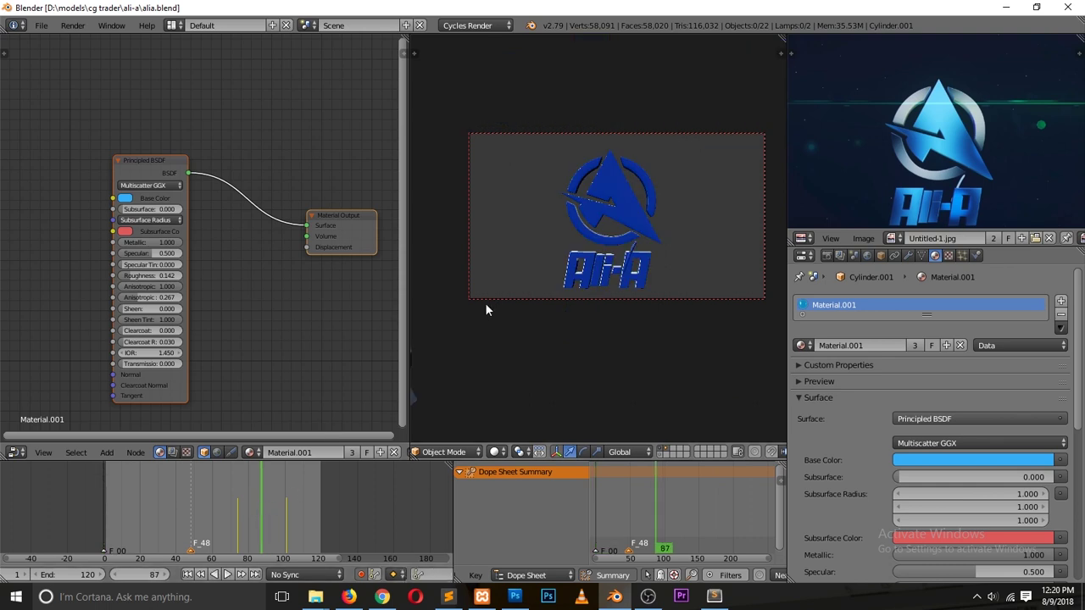
# - Switch to the rendered preview and give Plane.012 and Plane.007 the blue Material.001
pyautogui.click(500, 452)
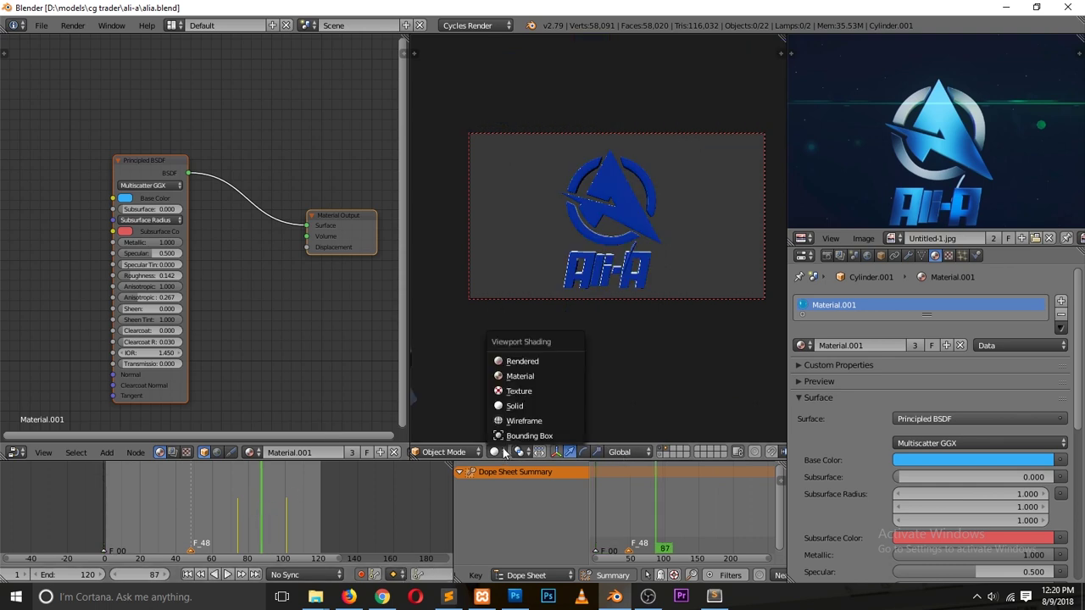
pyautogui.click(532, 358)
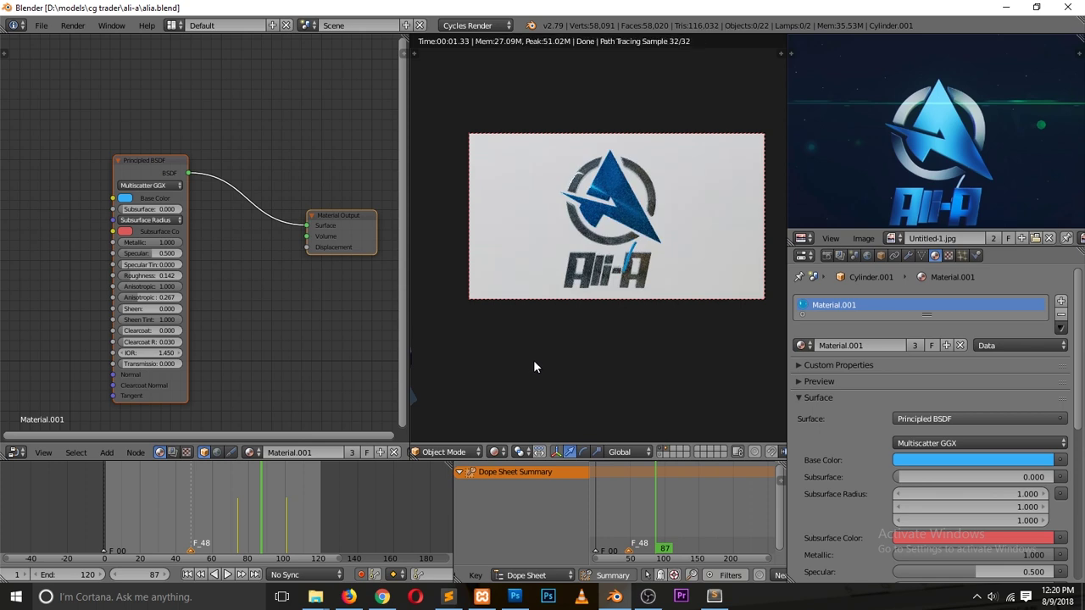
pyautogui.scroll(1, 553, 292)
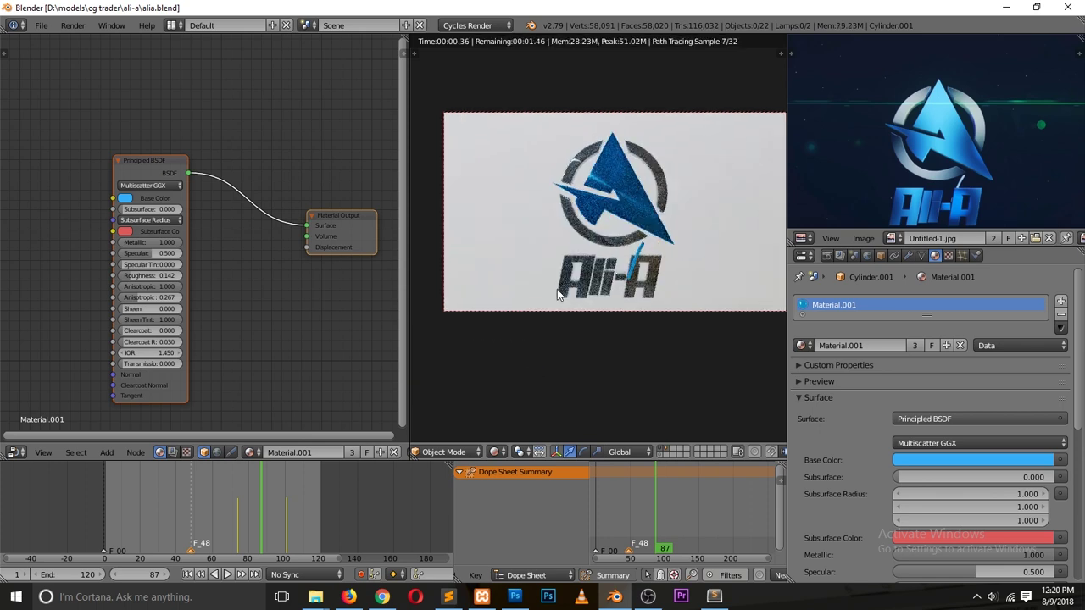
pyautogui.rightClick(557, 289)
pyautogui.click(807, 344)
pyautogui.click(806, 370)
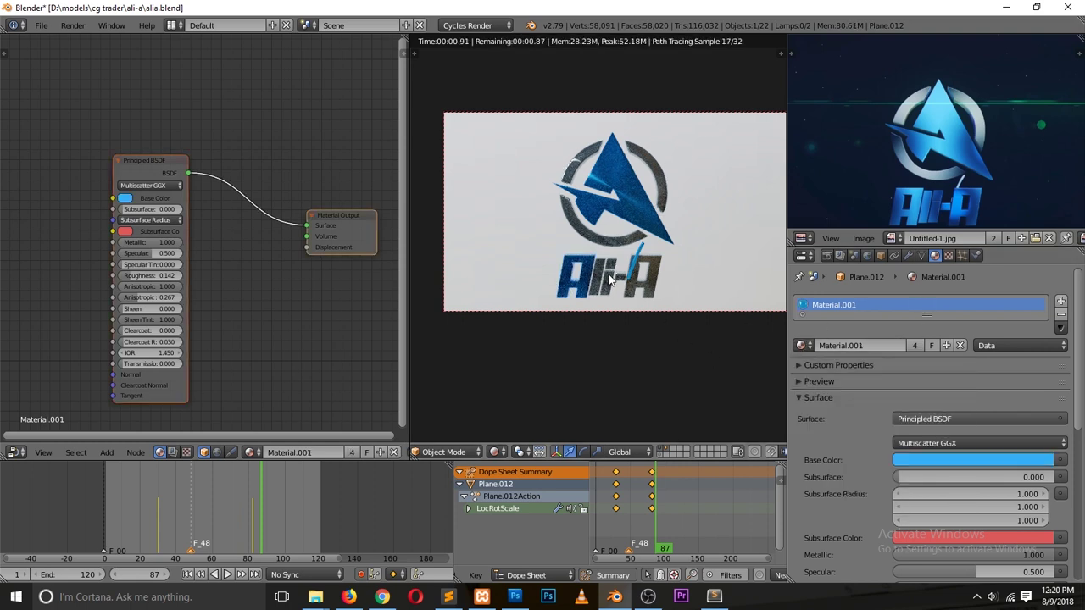
pyautogui.rightClick(609, 279)
pyautogui.click(803, 345)
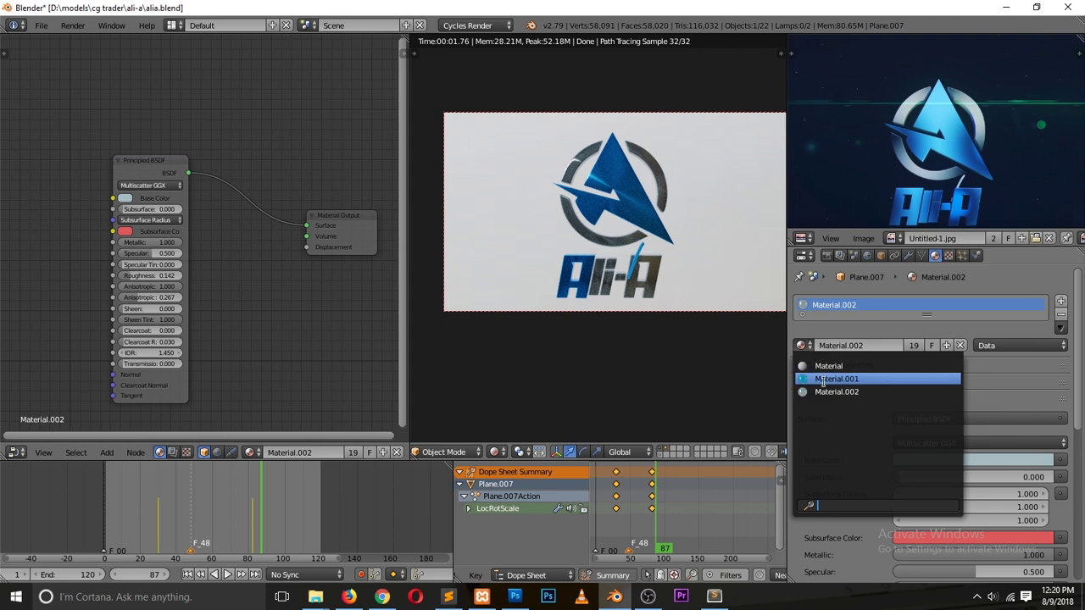
pyautogui.click(822, 379)
pyautogui.rightClick(635, 289)
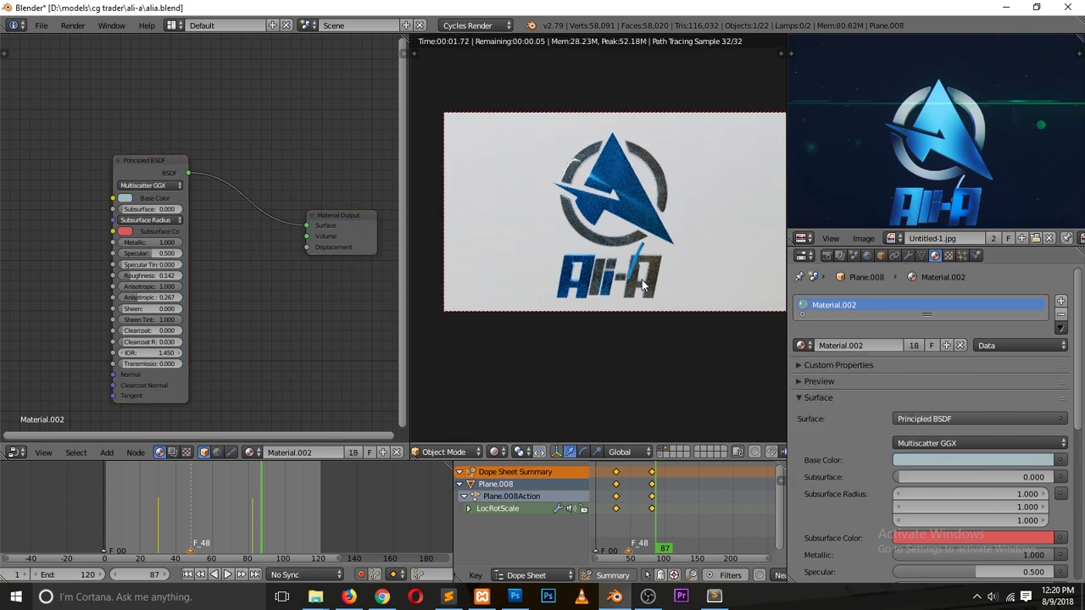
# - Use plain grey Solid shading with matcap off and camera and motion paths visible
pyautogui.click(499, 451)
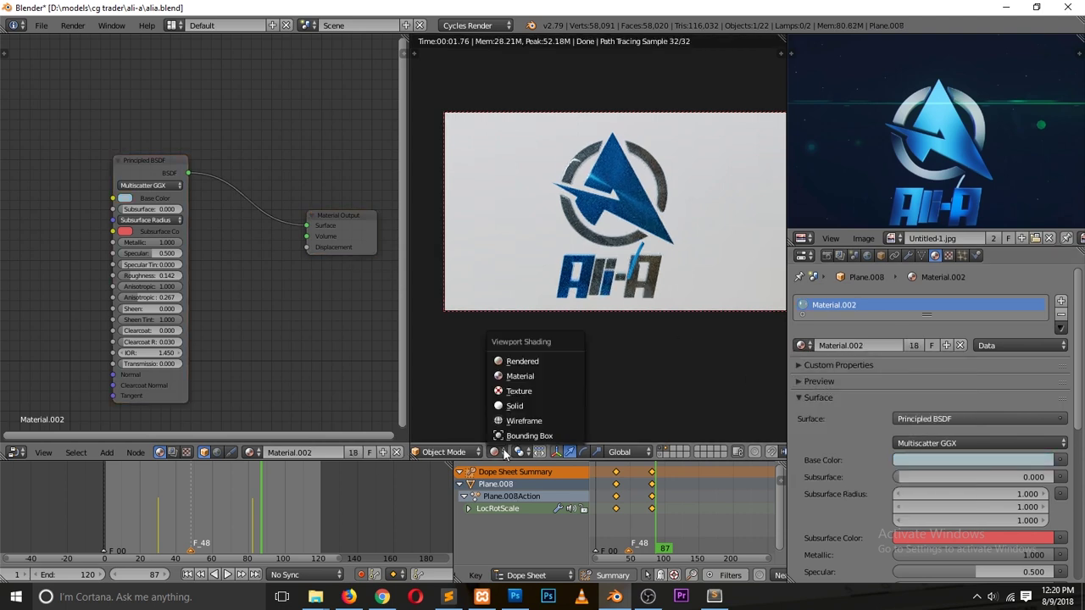
pyautogui.click(514, 405)
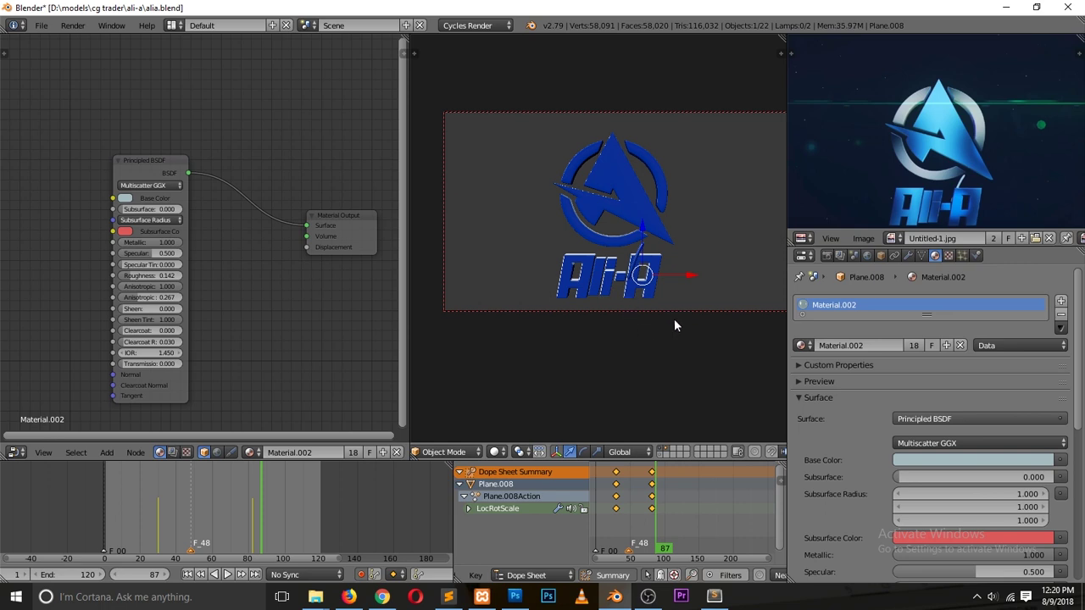
pyautogui.press('n')
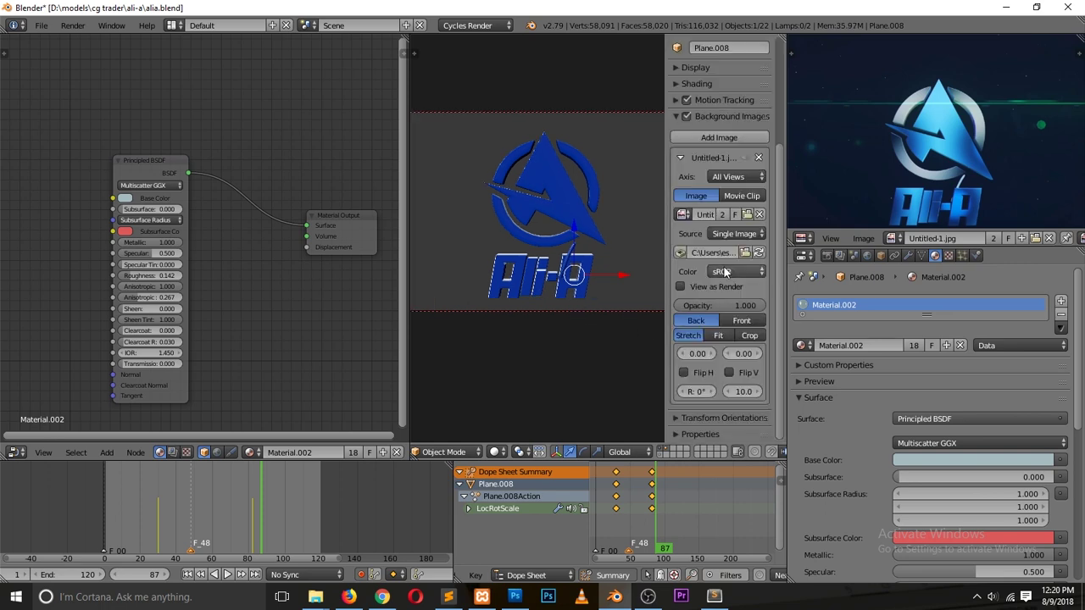
pyautogui.click(680, 67)
pyautogui.click(676, 88)
pyautogui.click(675, 66)
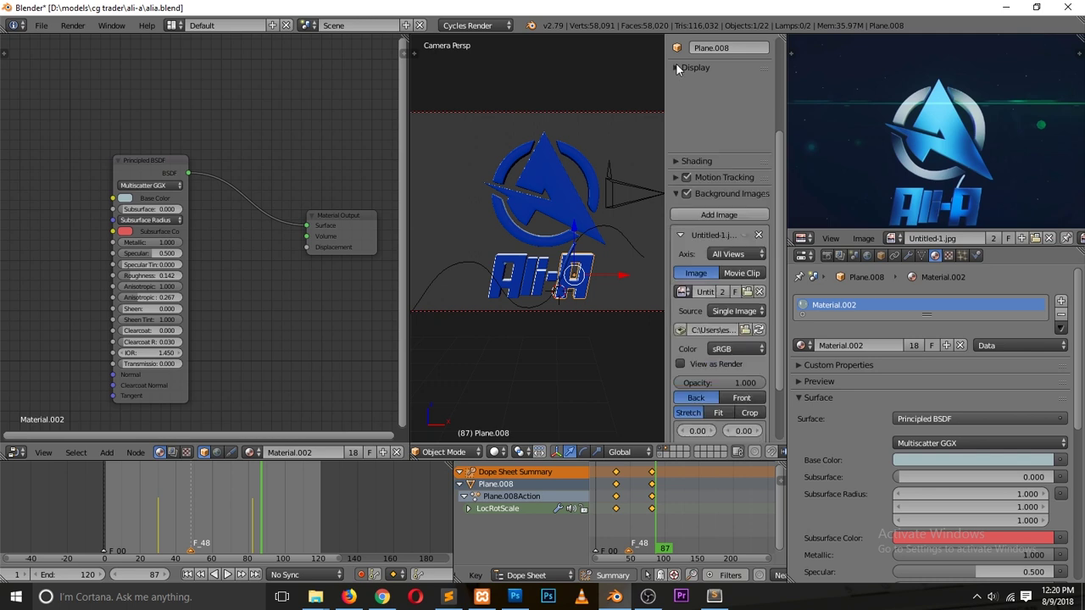
pyautogui.click(681, 85)
pyautogui.click(715, 148)
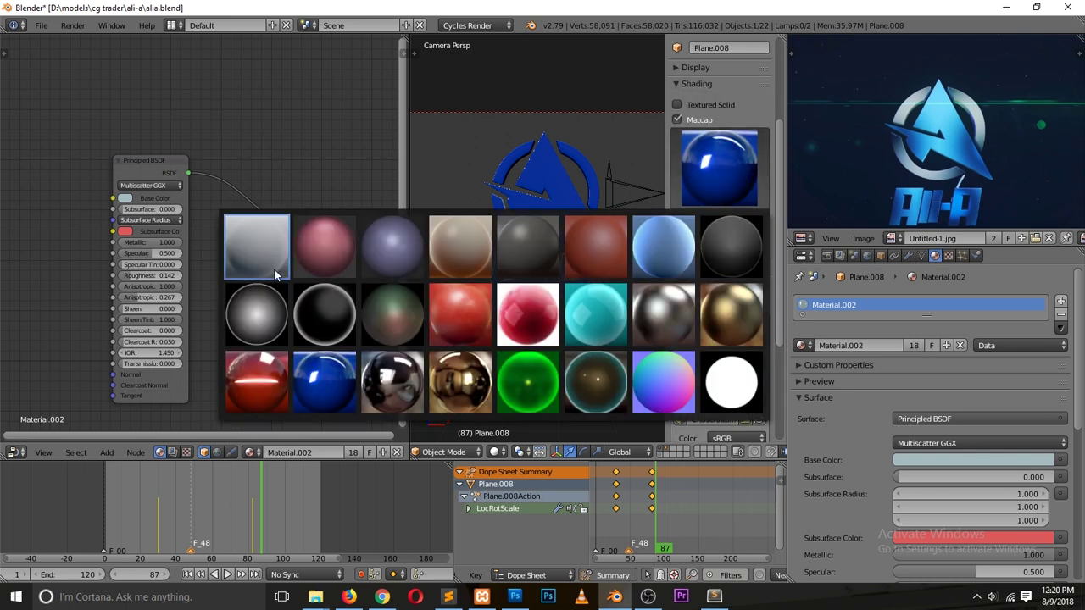
pyautogui.click(676, 119)
pyautogui.click(680, 84)
pyautogui.press('n')
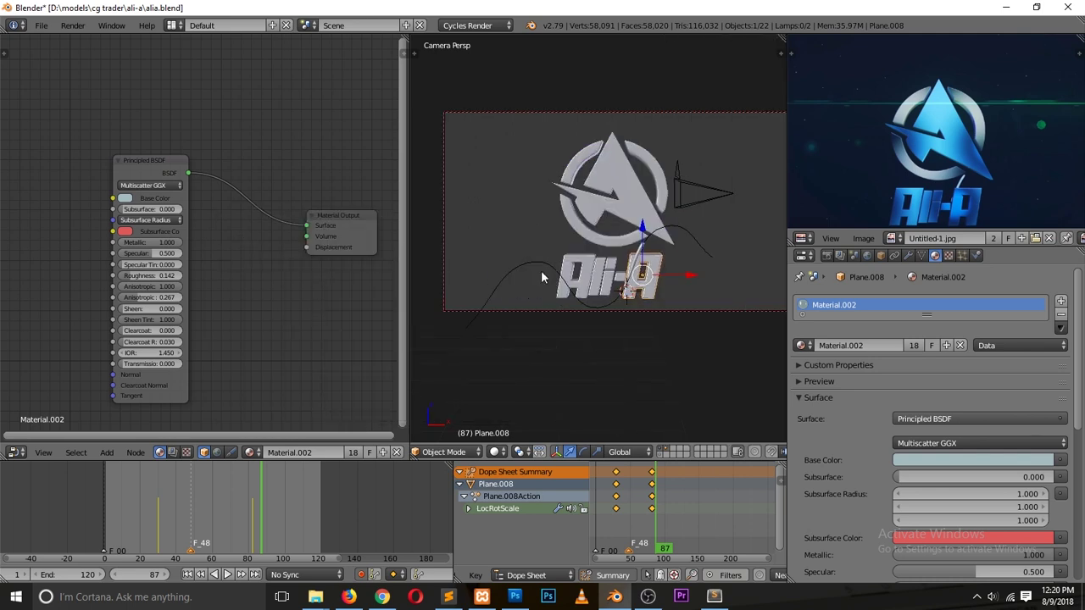
pyautogui.scroll(4, 541, 276)
# - Select several Ali-A letters, try Select Linked, then deselect everything
pyautogui.click(566, 322)
pyautogui.keyDown('shift'); pyautogui.click(583, 295); pyautogui.keyUp('shift')
pyautogui.keyDown('shift'); pyautogui.click(587, 304); pyautogui.keyUp('shift')
pyautogui.keyDown('shift'); pyautogui.click(558, 286); pyautogui.keyUp('shift')
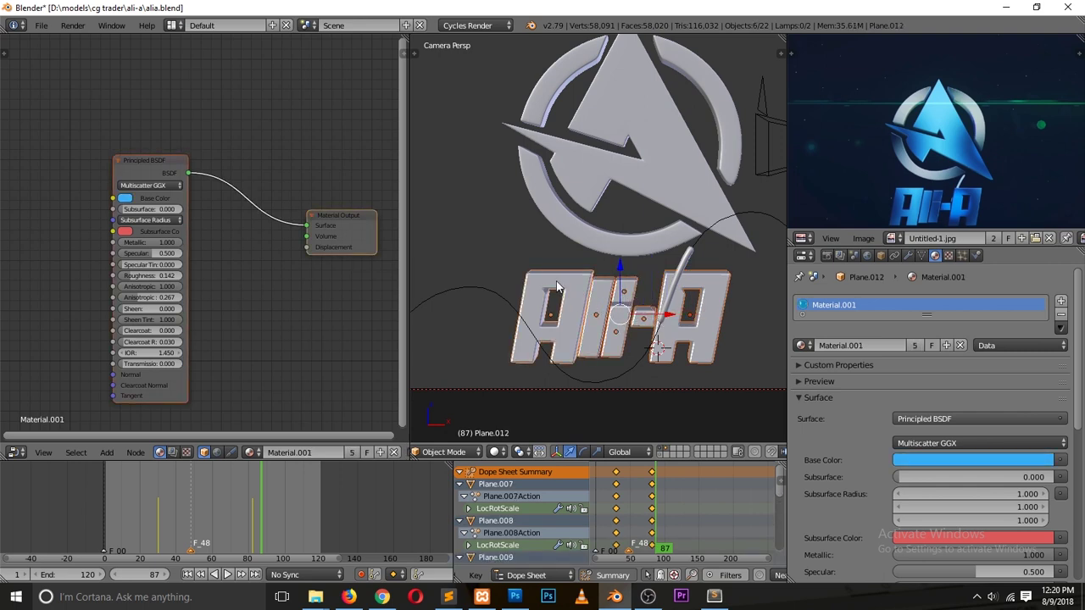
pyautogui.hotkey('shift', 'l')
pyautogui.click(556, 285)
pyautogui.press('a')
# - Save over alia.blend and fit the whole camera frame in view
pyautogui.hotkey('ctrl', 's')
pyautogui.click(583, 302)
pyautogui.press('Home')
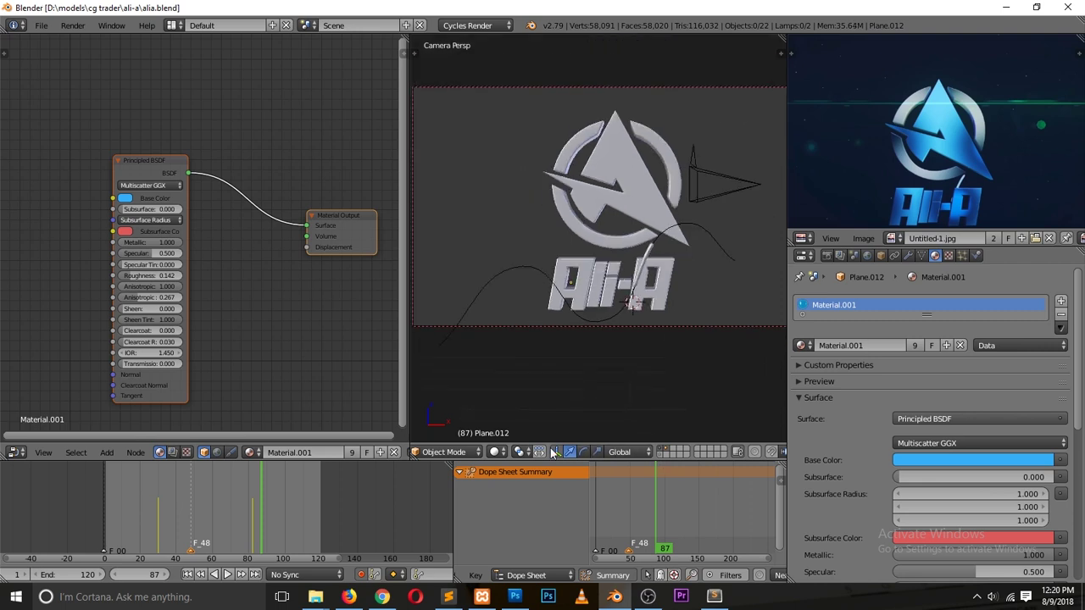
# - Switch the viewport to the Cycles rendered preview and save over alia.blend
pyautogui.click(502, 452)
pyautogui.click(542, 361)
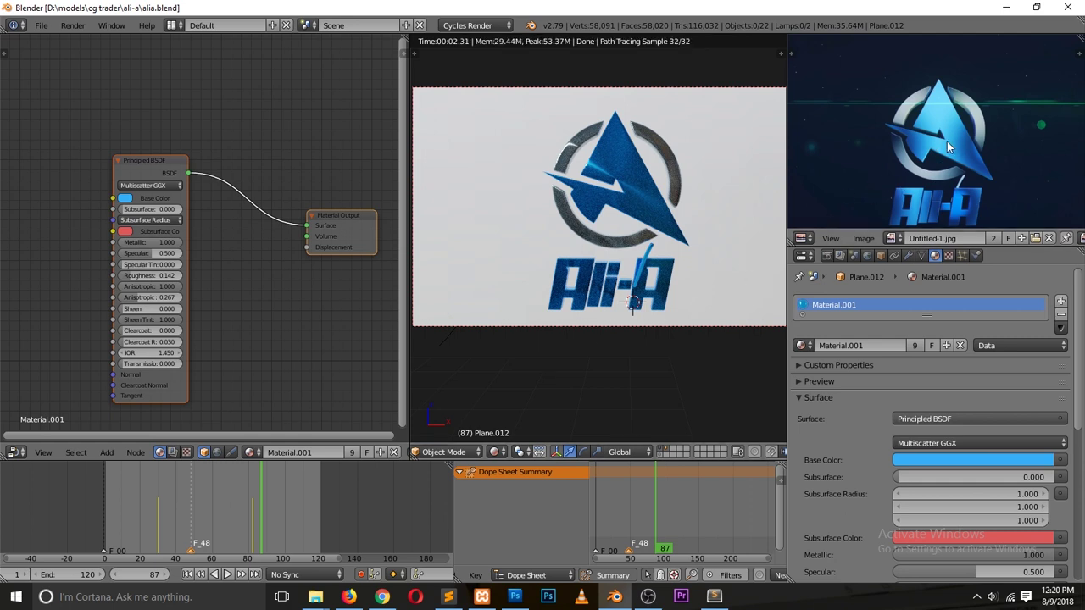
pyautogui.scroll(-1, 946, 142)
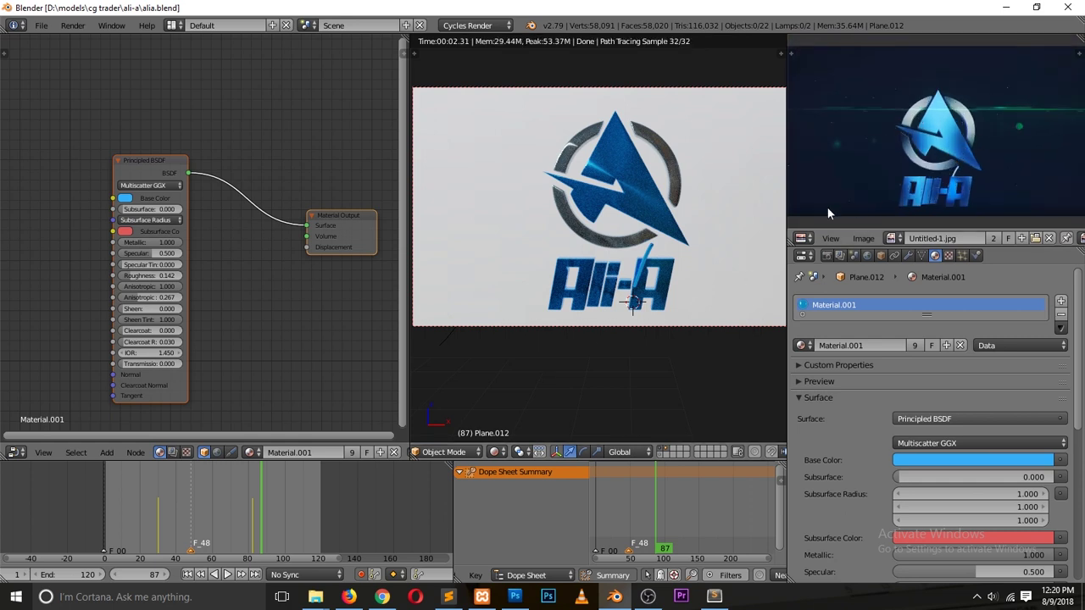
pyautogui.hotkey('ctrl', 's')
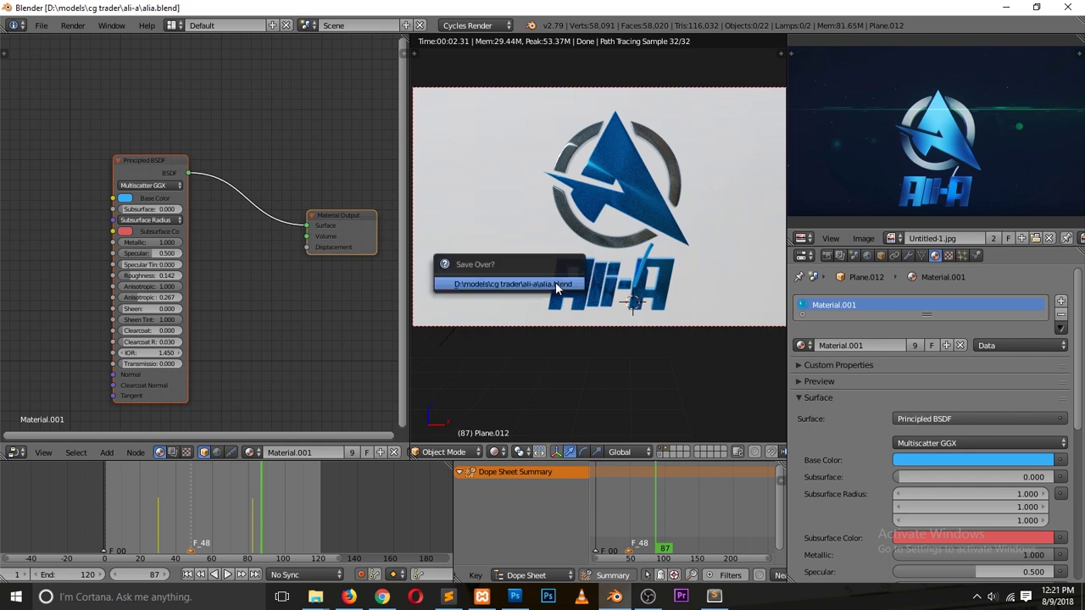
pyautogui.click(554, 282)
# - Play the logo animation from the start, stop back at frame 0, and save again
pyautogui.click(92, 505)
pyautogui.hotkey('alt', 'a')
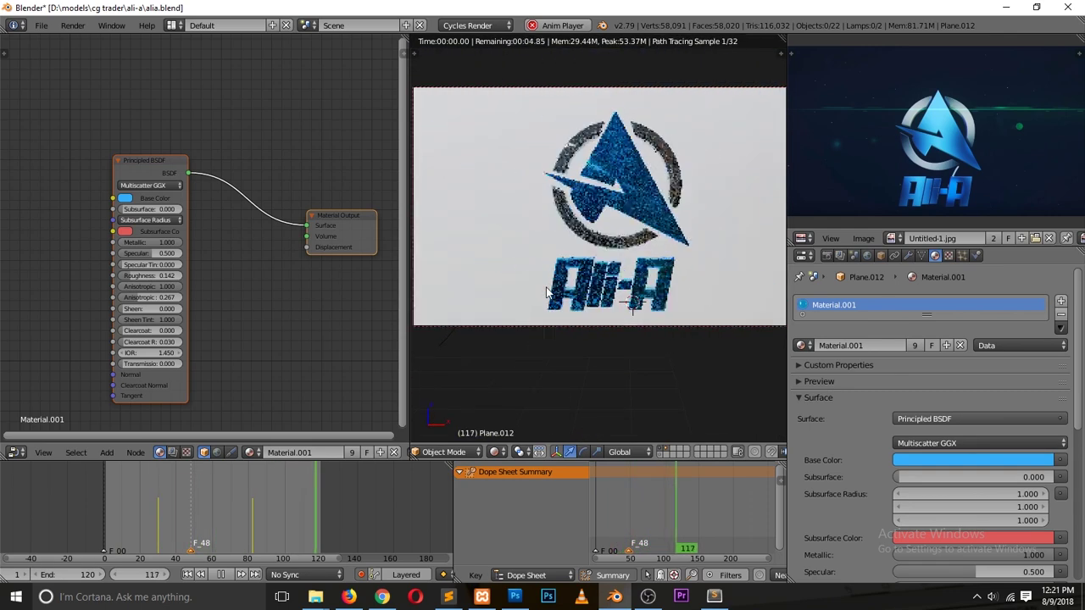
pyautogui.press('Escape')
pyautogui.hotkey('ctrl', 's')
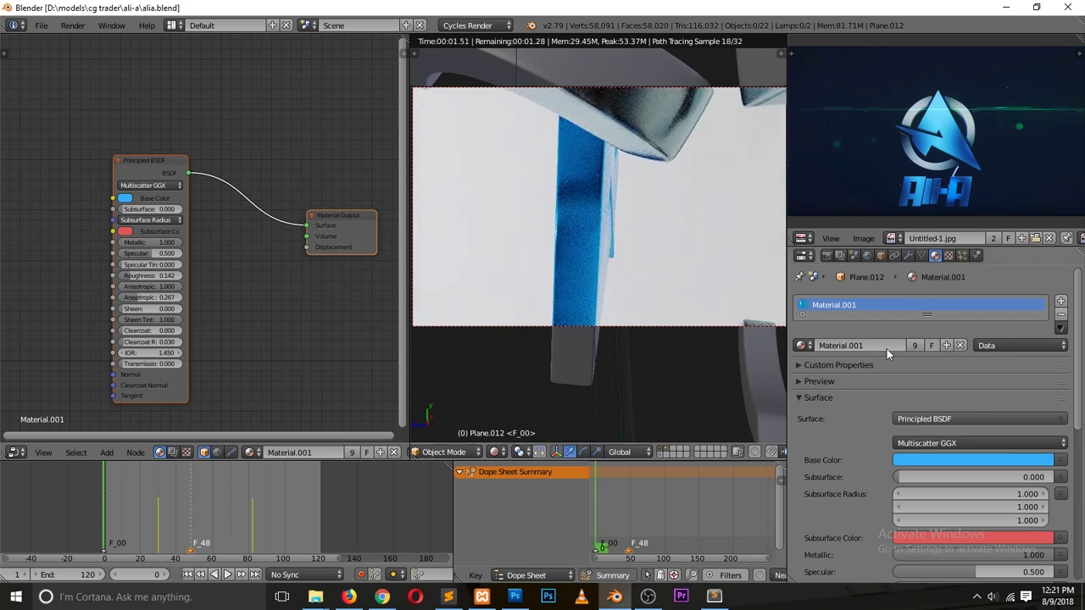
pyautogui.click(826, 255)
# - Render with GPU Compute and turn on Denoising in the render layers
pyautogui.click(930, 368)
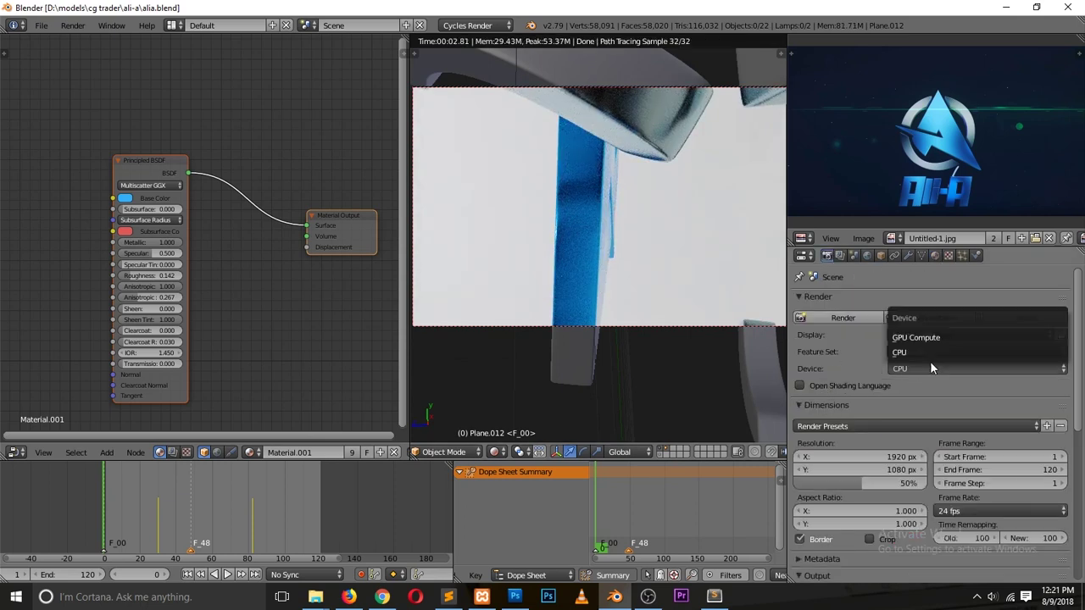
pyautogui.click(931, 337)
pyautogui.hotkey('ctrl', 's')
pyautogui.click(705, 306)
pyautogui.click(839, 256)
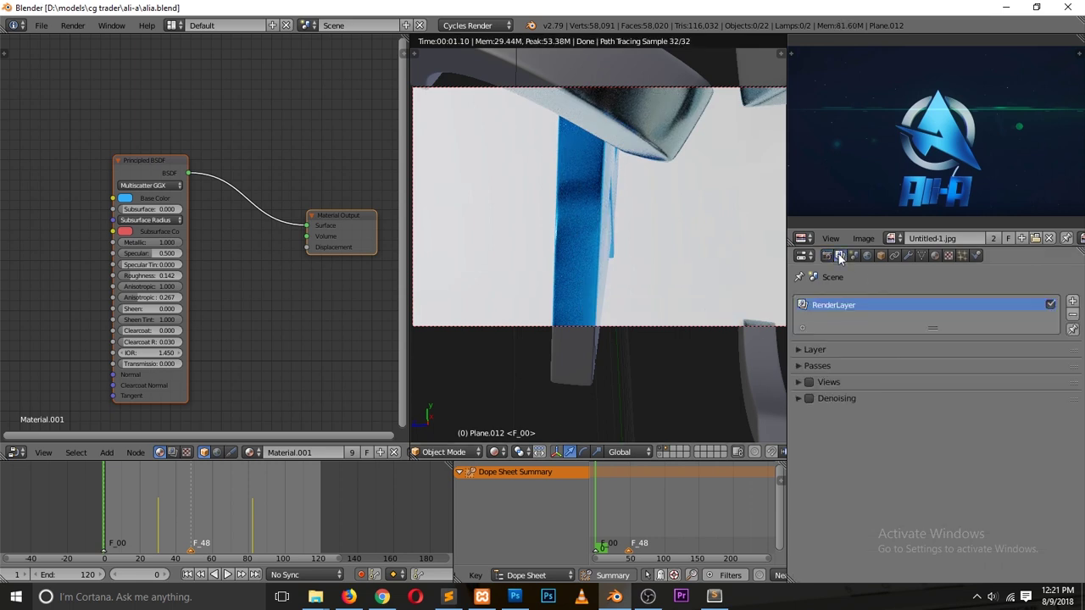
pyautogui.click(809, 398)
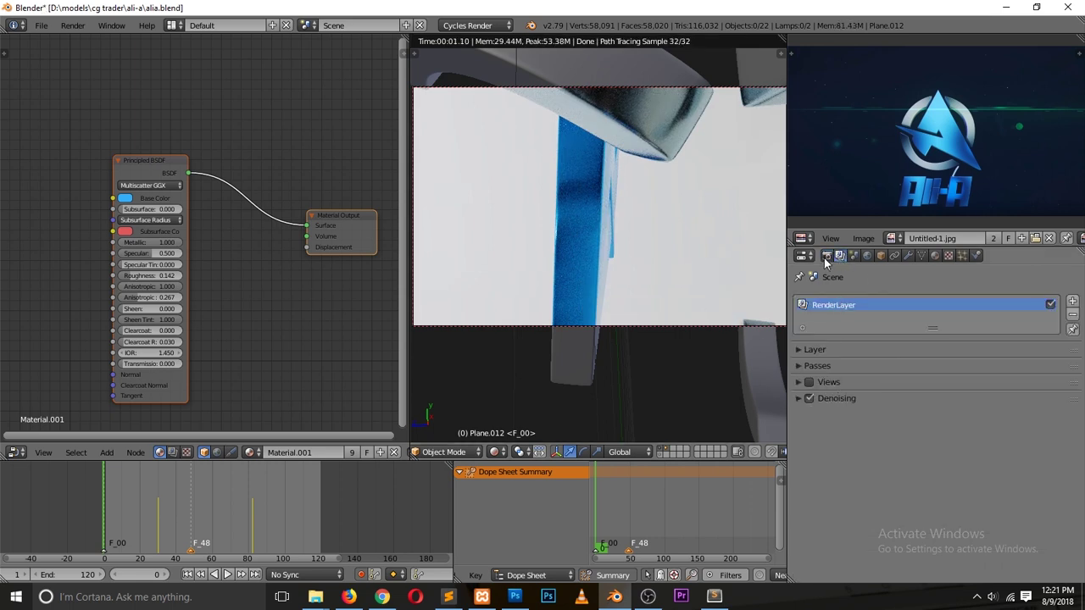
pyautogui.click(826, 256)
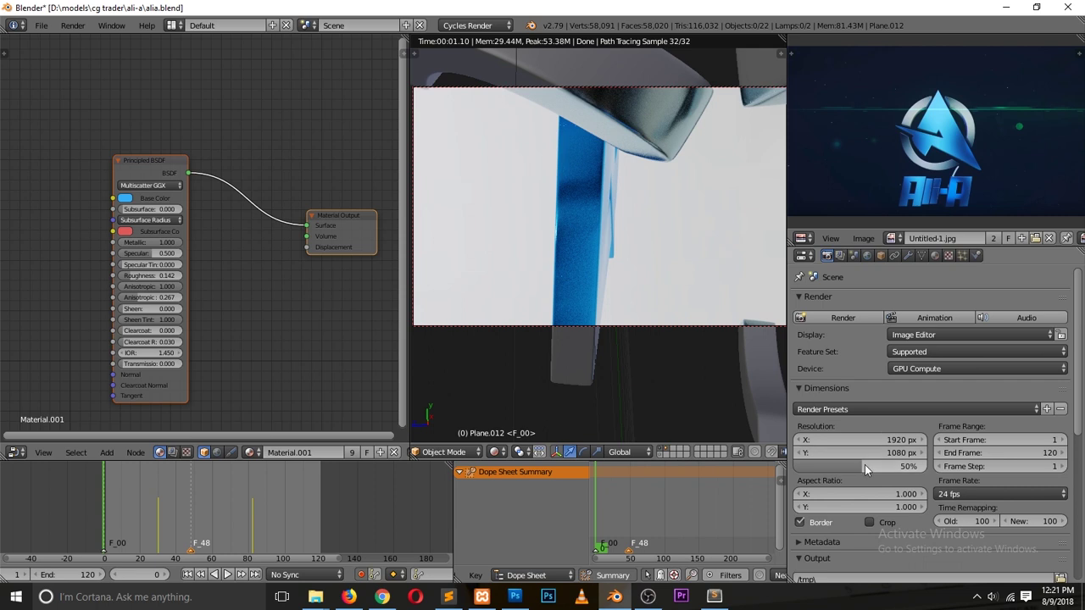
# - Set the output file format to FFmpeg video with the h264 in MP4 preset
pyautogui.click(803, 387)
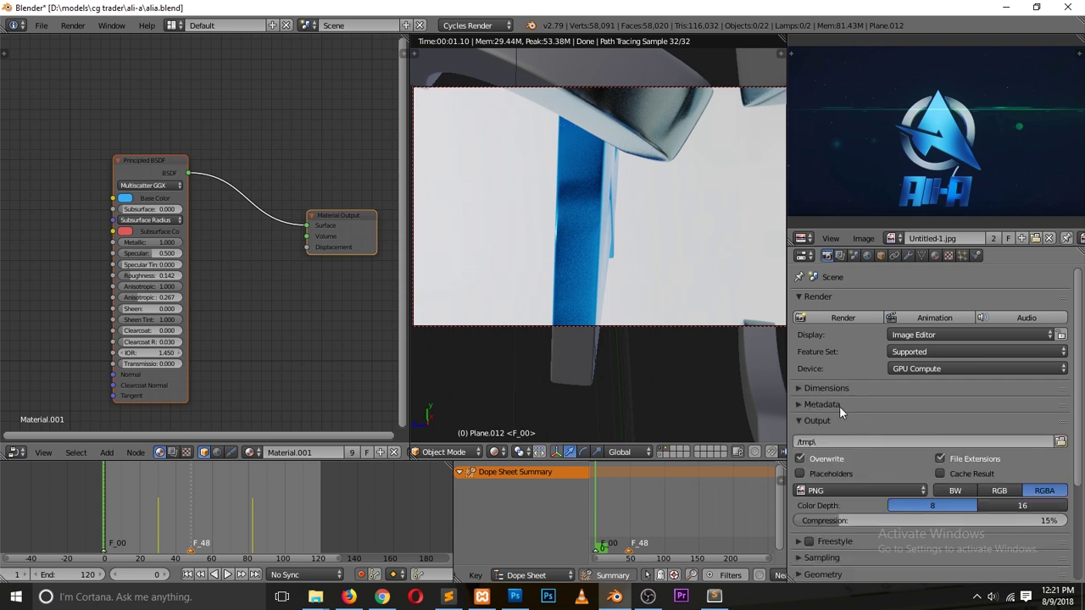
pyautogui.click(883, 487)
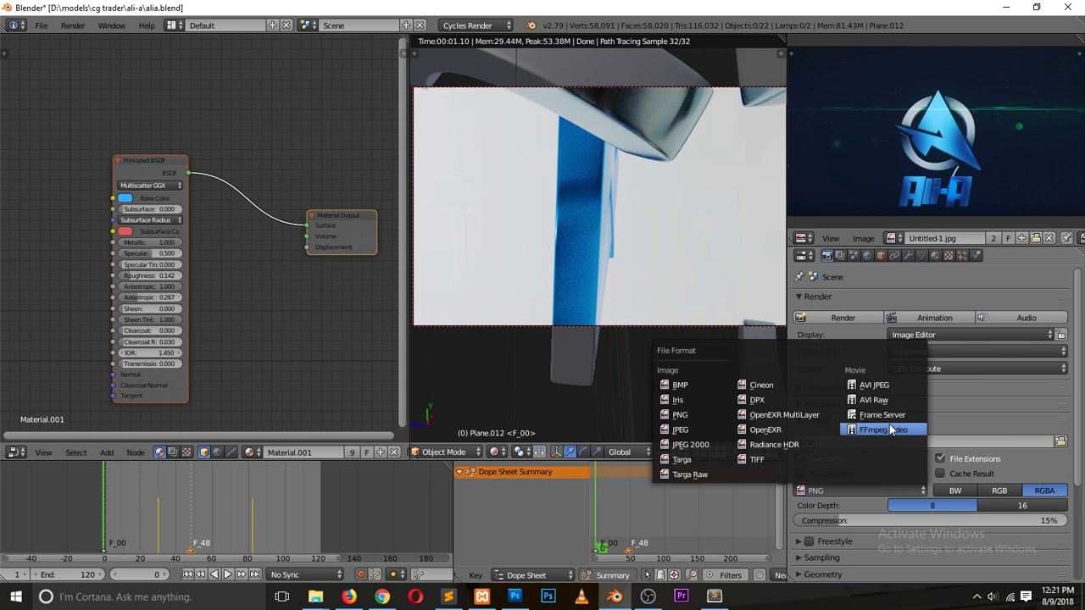
pyautogui.click(859, 486)
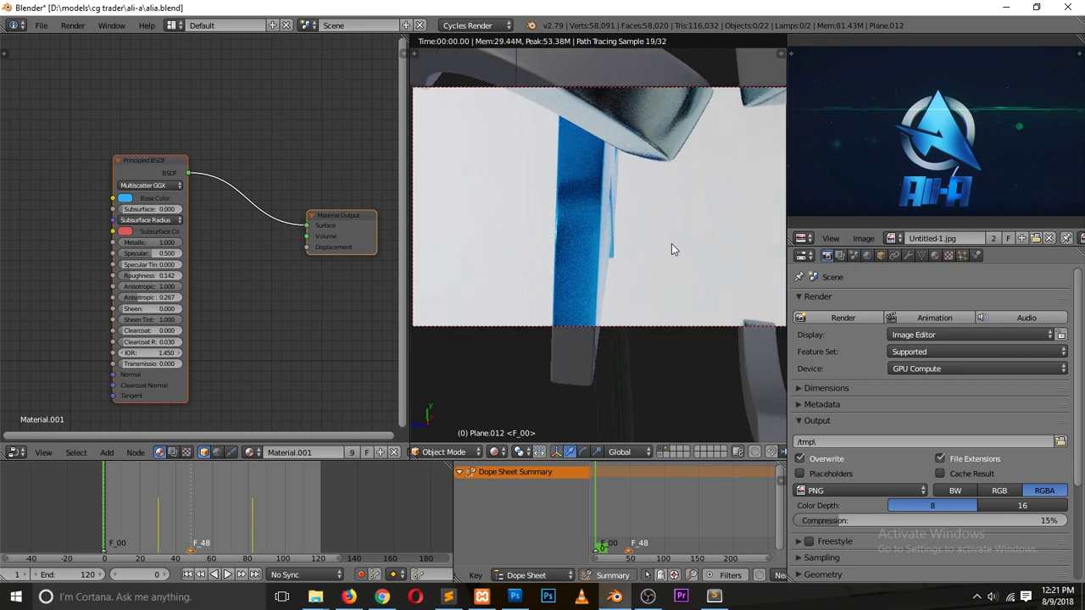
pyautogui.click(843, 488)
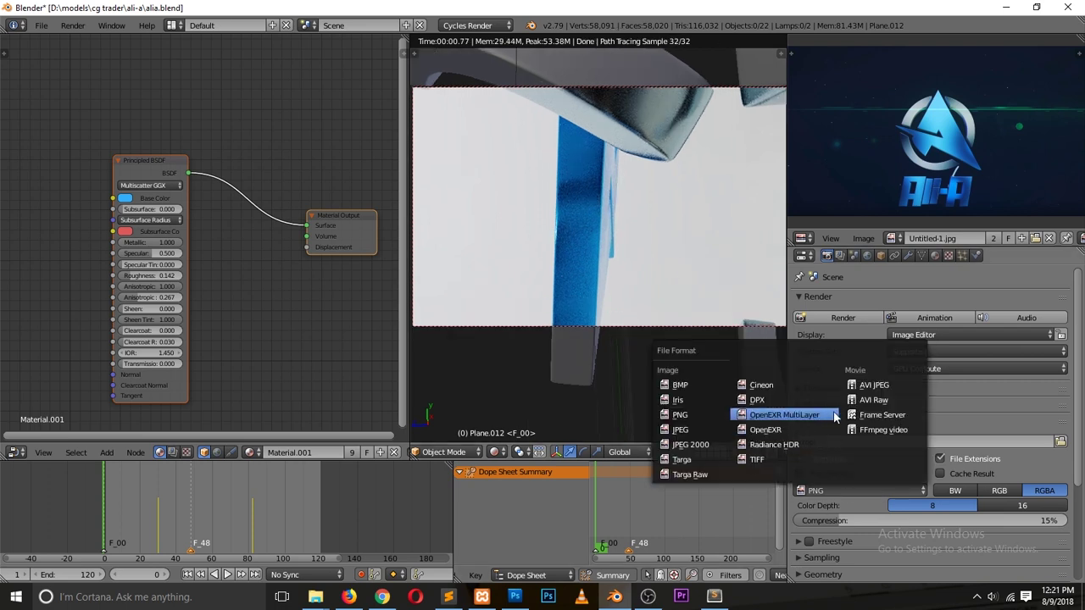
pyautogui.click(894, 430)
pyautogui.click(817, 511)
pyautogui.scroll(-3, 817, 509)
pyautogui.click(923, 494)
pyautogui.click(923, 494)
pyautogui.click(914, 492)
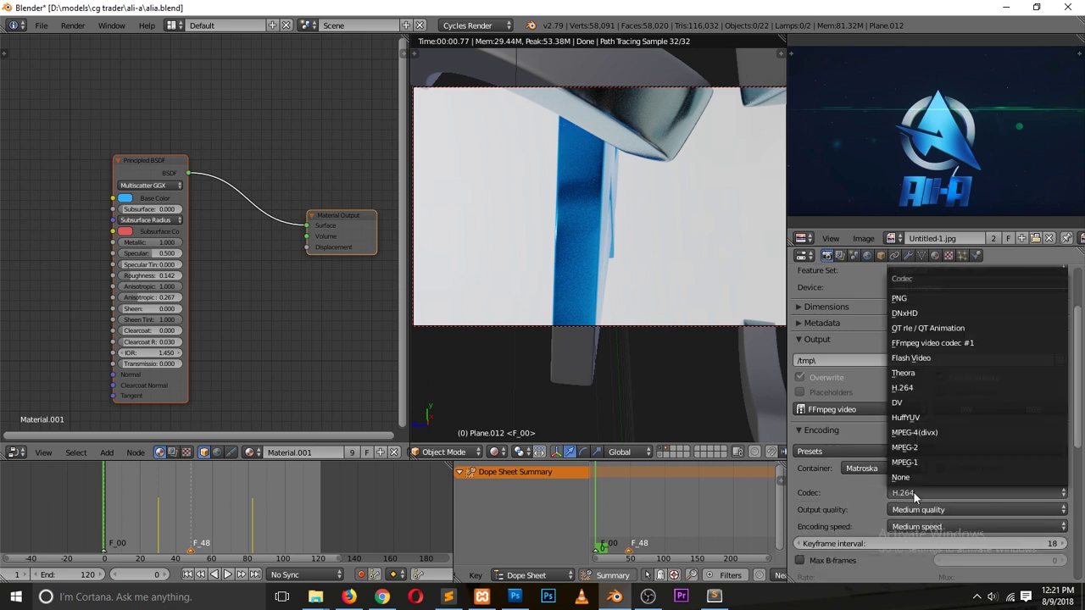
pyautogui.click(881, 448)
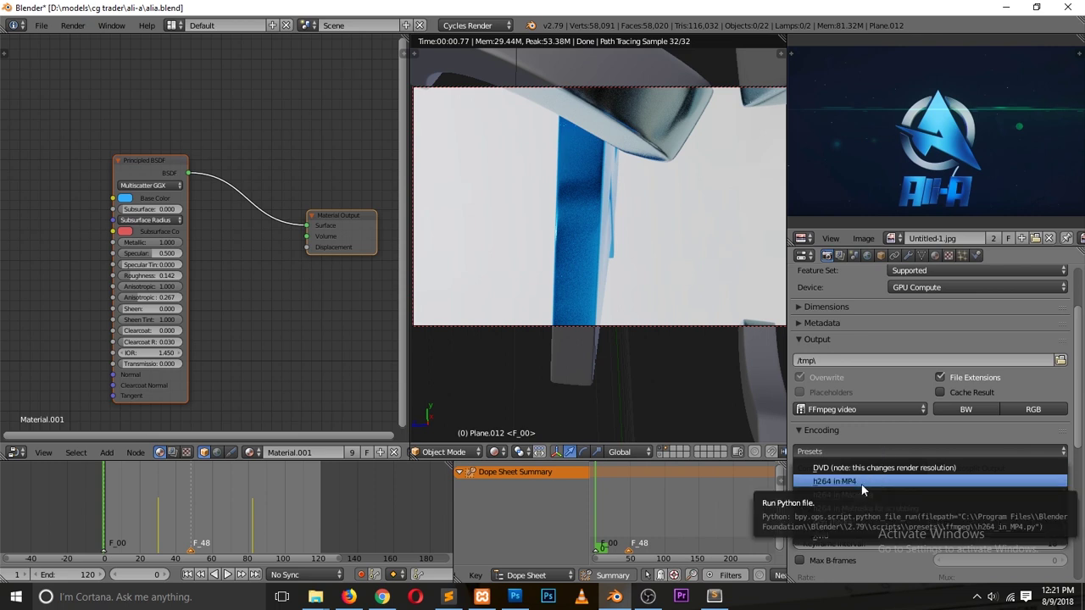
pyautogui.click(861, 482)
# - Save over alia.blend and start rendering the full animation
pyautogui.hotkey('ctrl', 's')
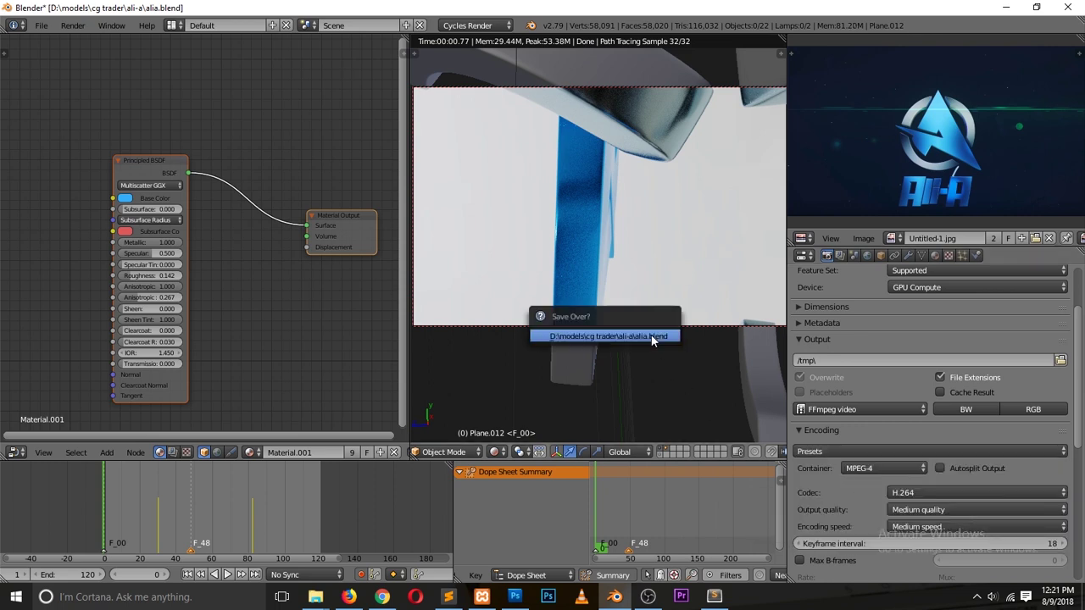
pyautogui.click(649, 339)
pyautogui.scroll(3, 913, 370)
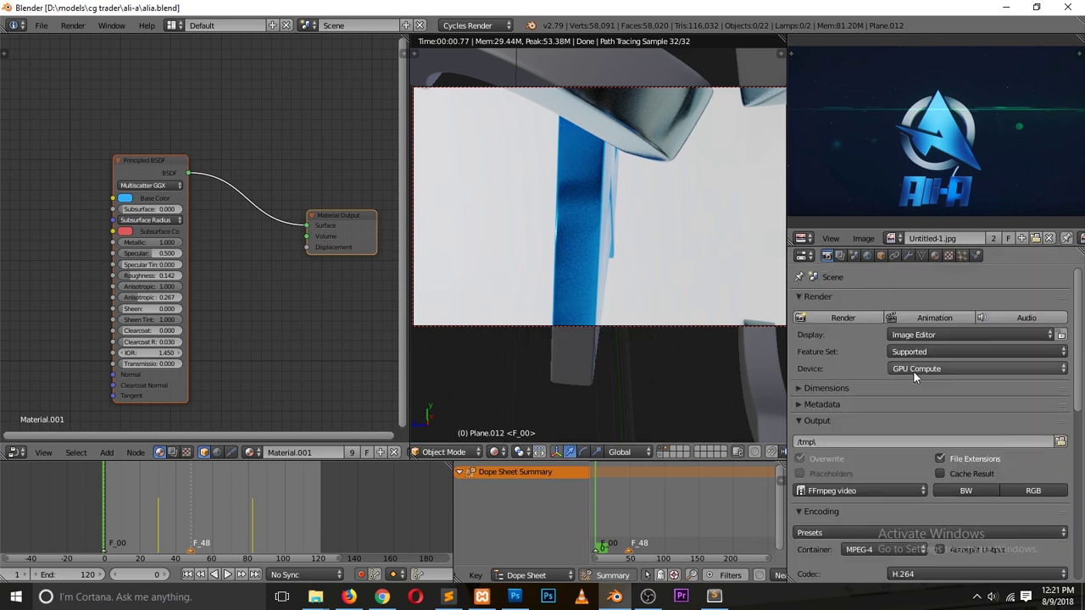
pyautogui.click(912, 318)
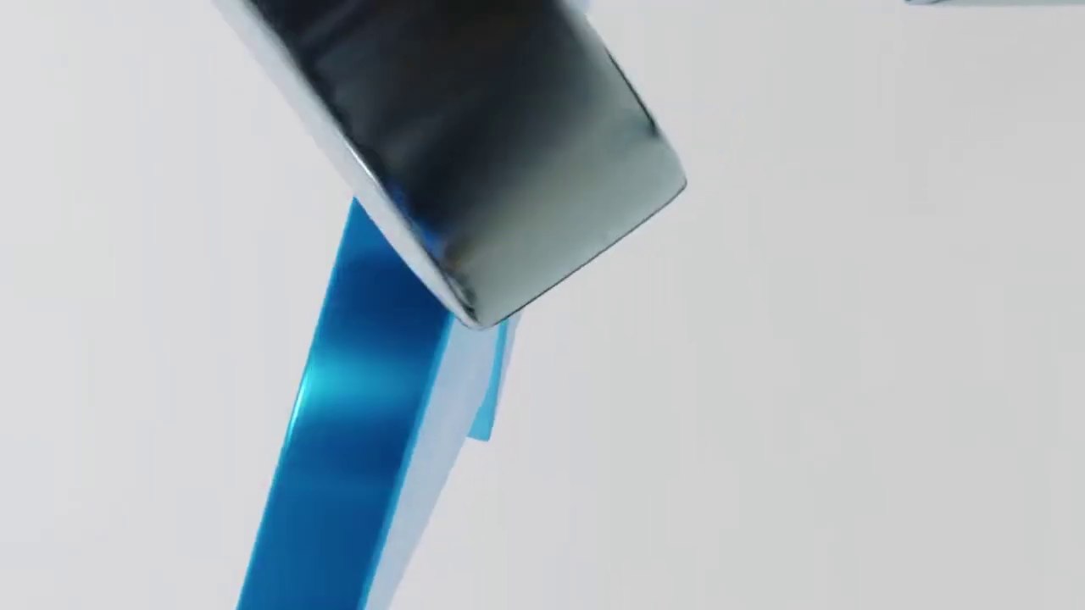